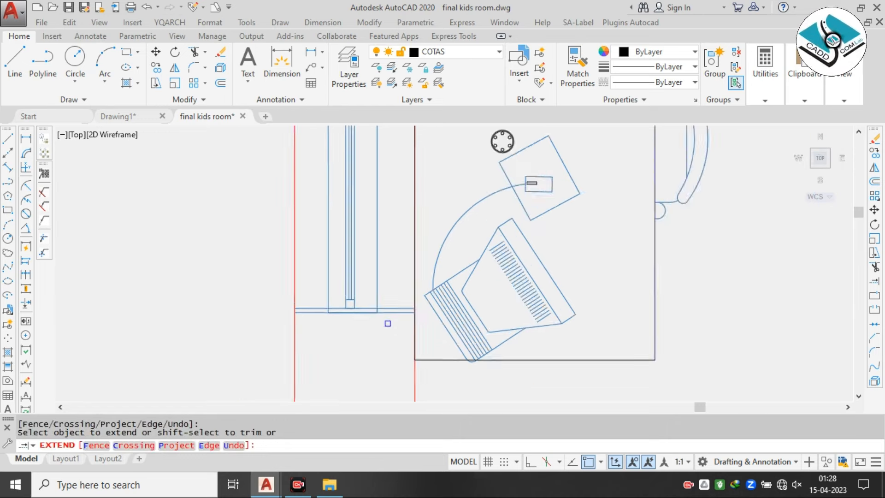
# Try to draw a line along the outer wall face across the window opening beside the desk
pyautogui.press('Escape')
pyautogui.scroll(5, 398, 230)
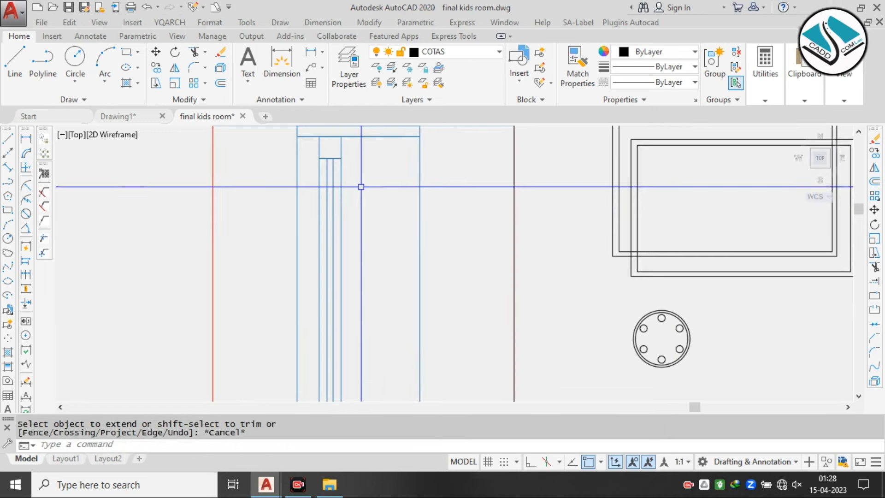
pyautogui.click(334, 176)
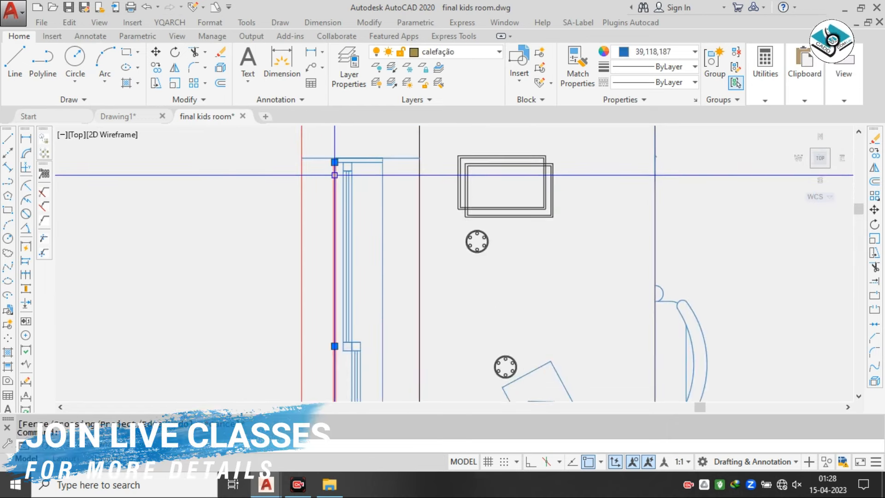
pyautogui.write('l')
pyautogui.press('Return')
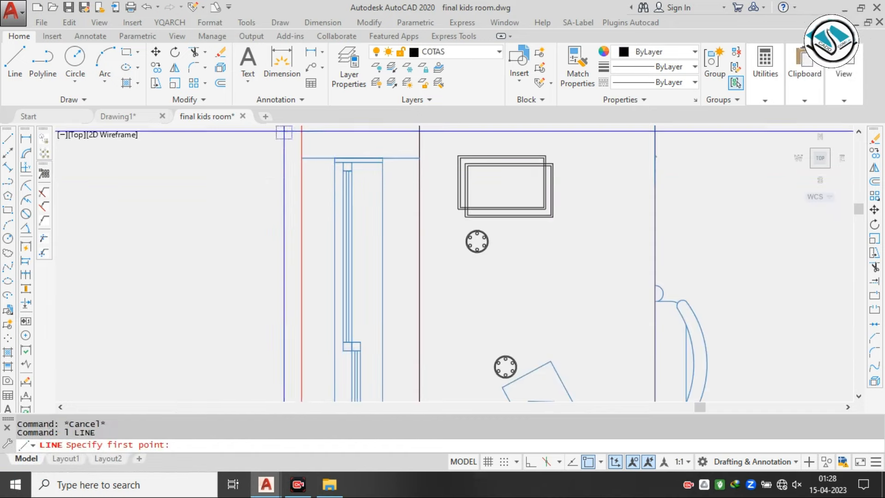
pyautogui.click(302, 158)
pyautogui.moveTo(327, 392); pyautogui.dragTo(316, 302, button='middle')
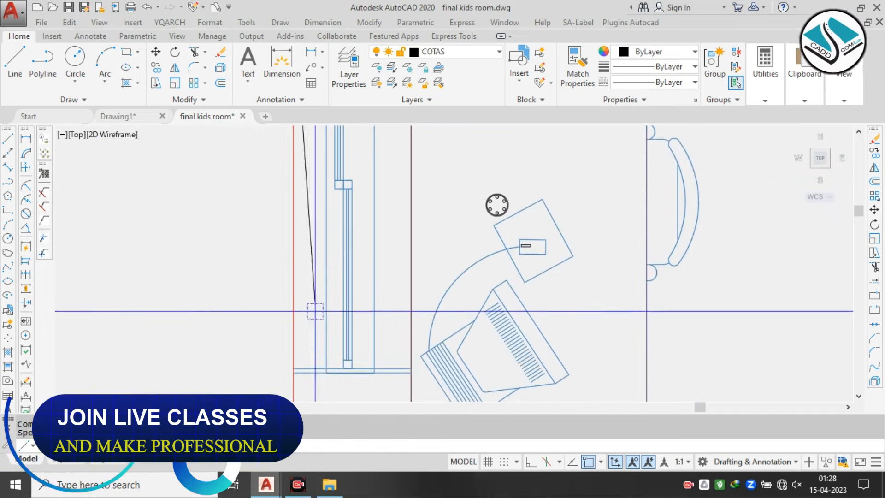
pyautogui.click(292, 367)
pyautogui.press('Escape')
pyautogui.scroll(-3, 307, 326)
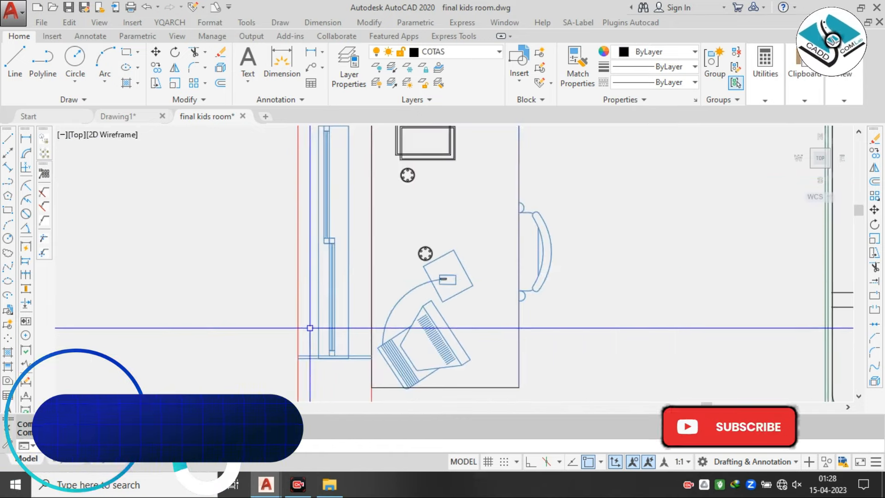
pyautogui.scroll(-2, 385, 267)
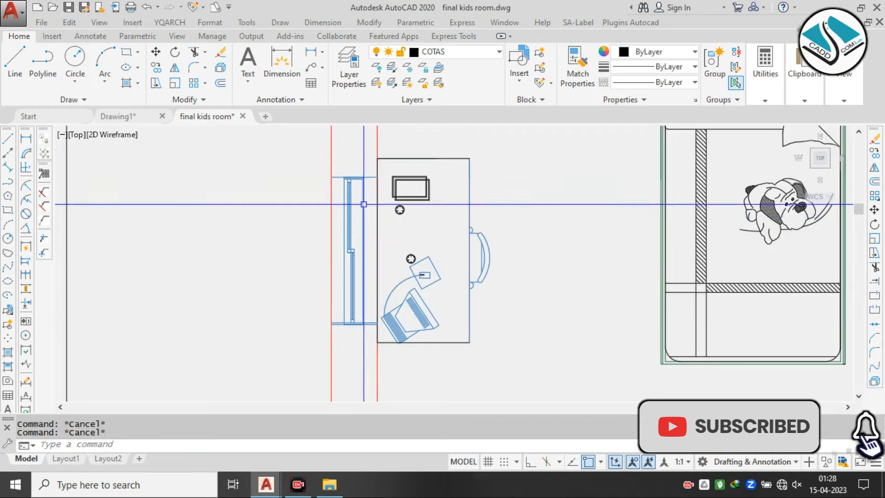
# Draw a line closing the window opening on the outer wall face, from its upper corner to its lower corner
pyautogui.scroll(5, 361, 176)
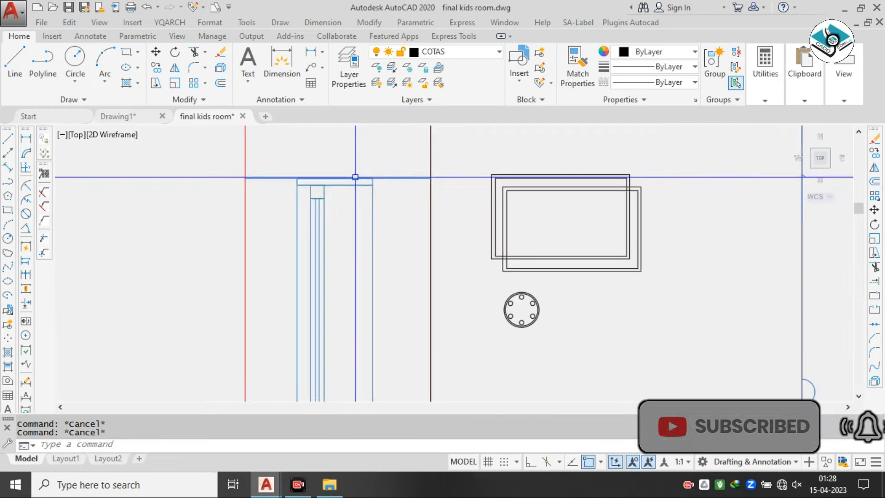
pyautogui.write('l')
pyautogui.press('space')
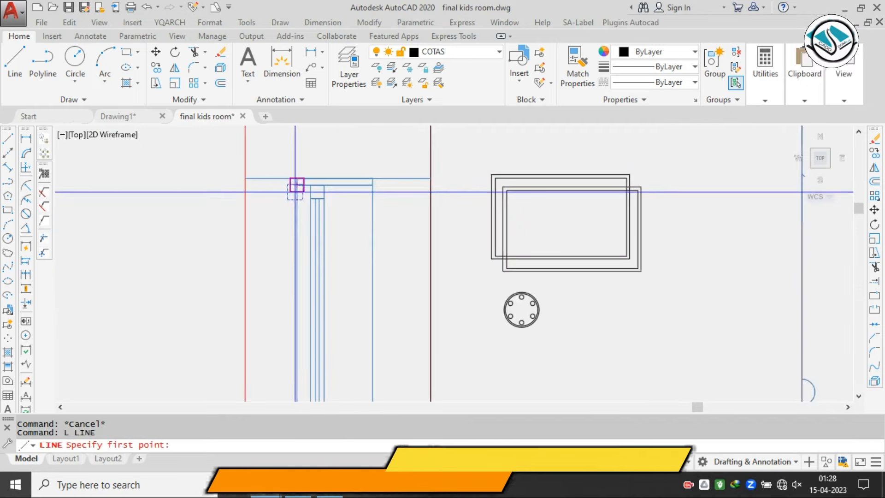
pyautogui.click(246, 178)
pyautogui.scroll(-6, 305, 180)
pyautogui.scroll(4, 295, 331)
pyautogui.moveTo(296, 332); pyautogui.dragTo(298, 217, button='middle')
pyautogui.scroll(2, 299, 218)
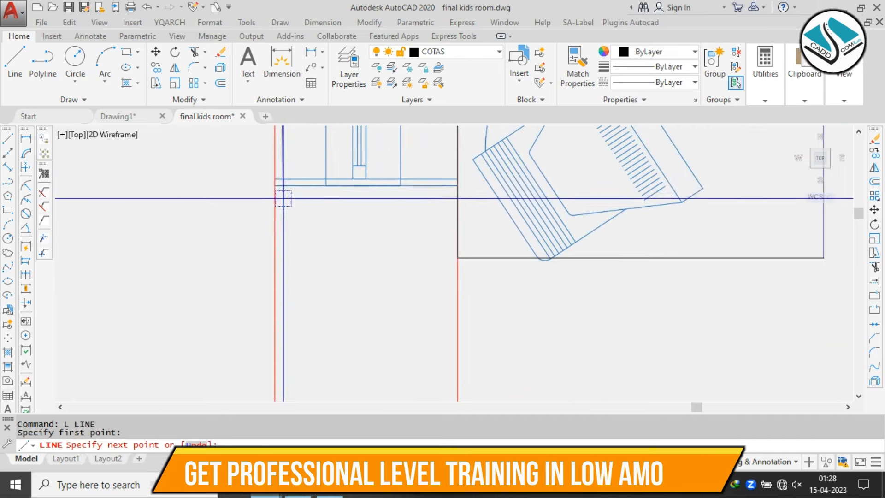
pyautogui.click(275, 184)
pyautogui.press('Escape')
# Match the properties of the new outer line to those of the blue window frame line
pyautogui.scroll(-6, 340, 275)
pyautogui.moveTo(378, 163); pyautogui.dragTo(363, 241, button='middle')
pyautogui.scroll(4, 364, 240)
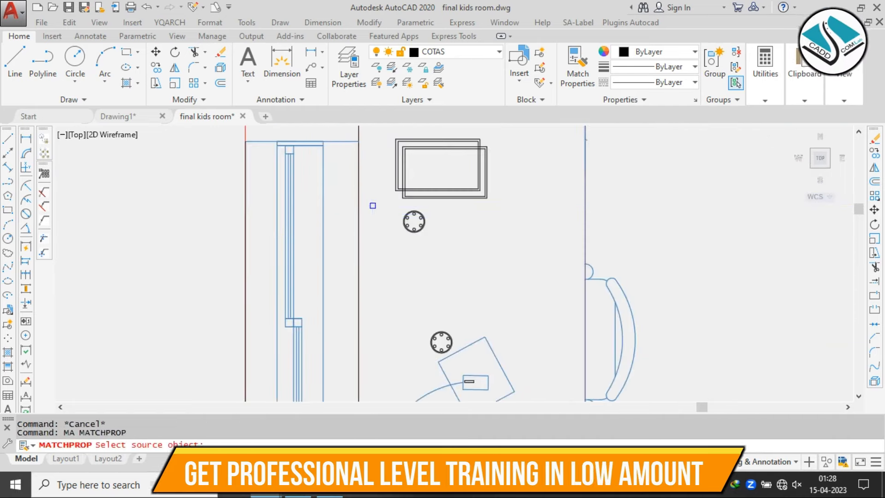
pyautogui.click(323, 201)
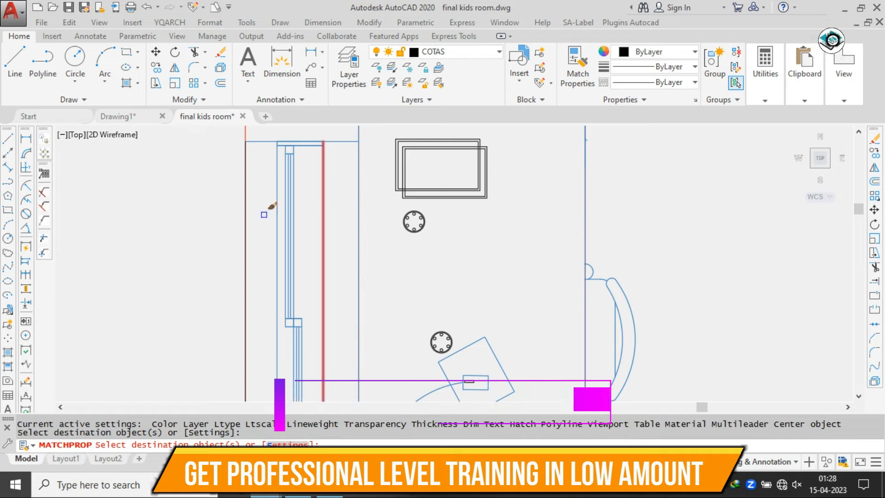
pyautogui.click(247, 223)
pyautogui.scroll(-4, 300, 195)
pyautogui.scroll(2, 292, 339)
pyautogui.press('Escape')
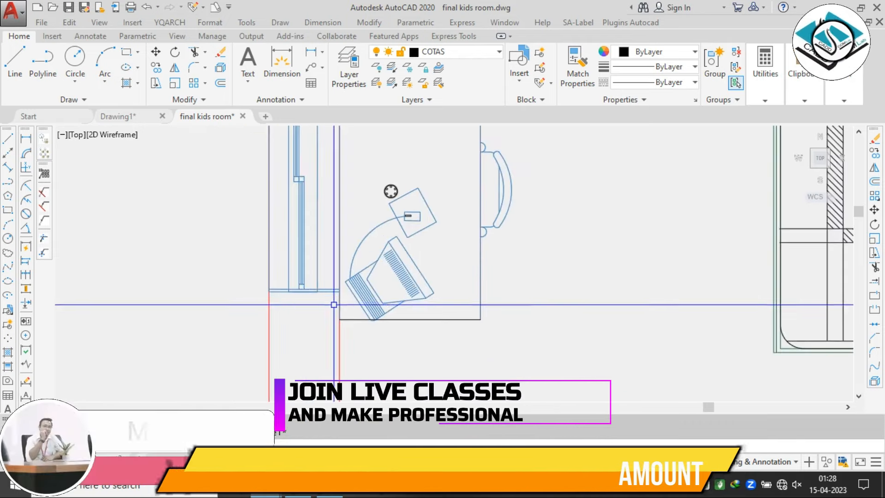
pyautogui.scroll(-3, 334, 302)
pyautogui.scroll(4, 303, 144)
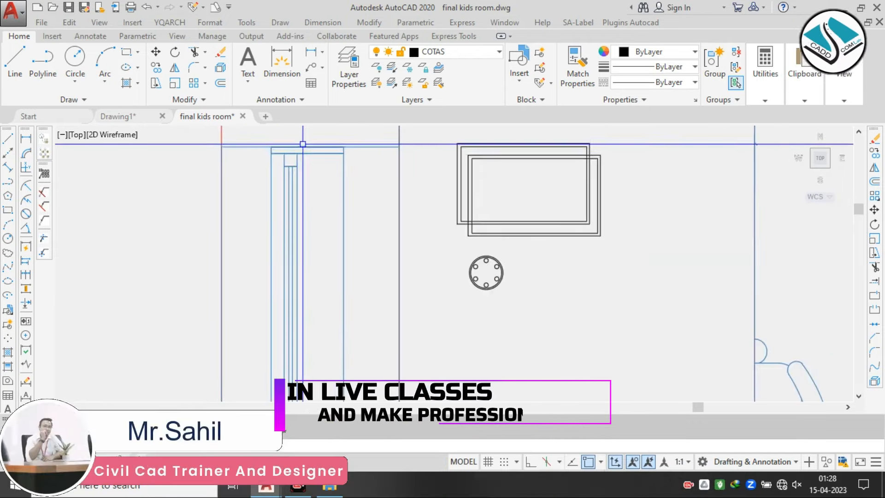
pyautogui.scroll(2, 303, 144)
pyautogui.scroll(-5, 405, 207)
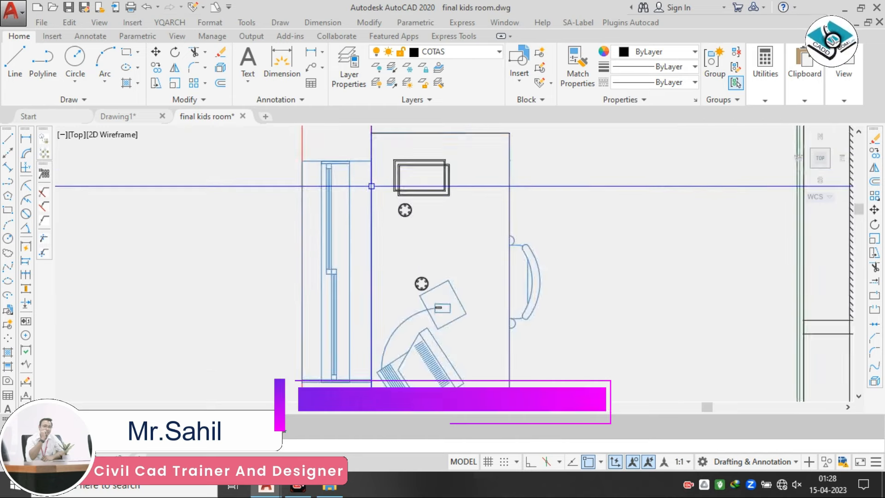
pyautogui.scroll(3, 364, 227)
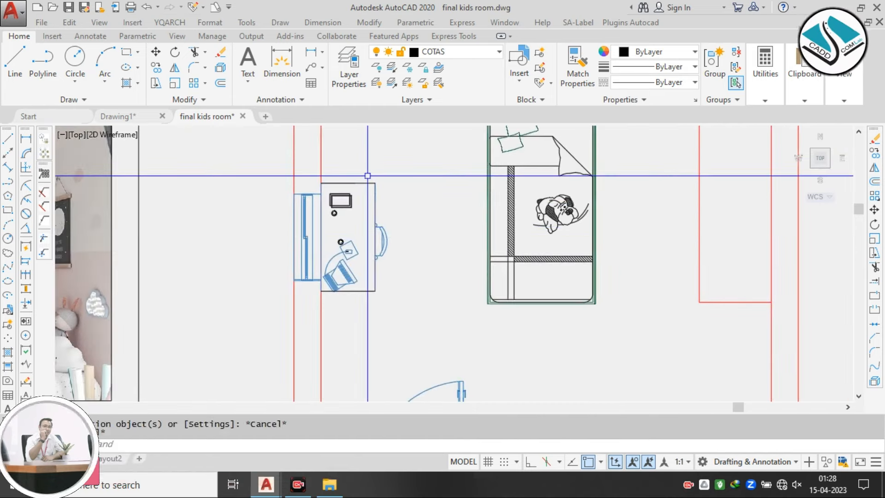
pyautogui.scroll(4, 282, 213)
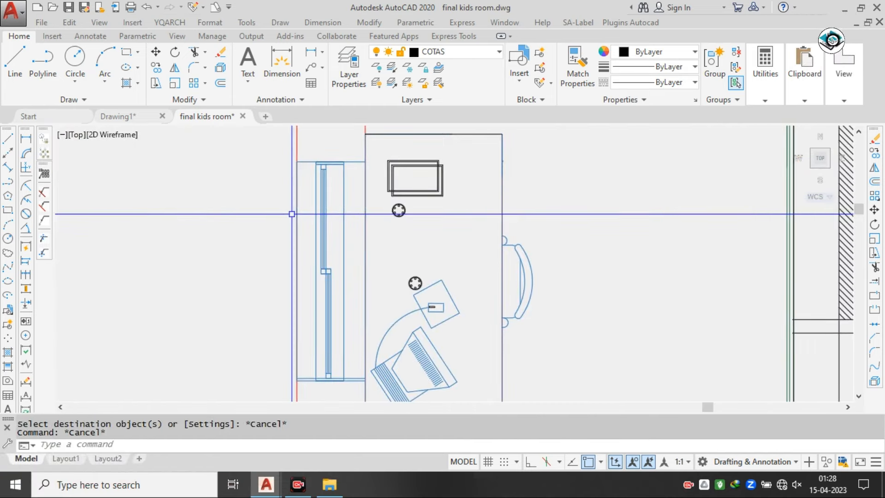
# Try to trim the outer wall line where it crosses the window opening
pyautogui.press('Return')
pyautogui.scroll(4, 297, 209)
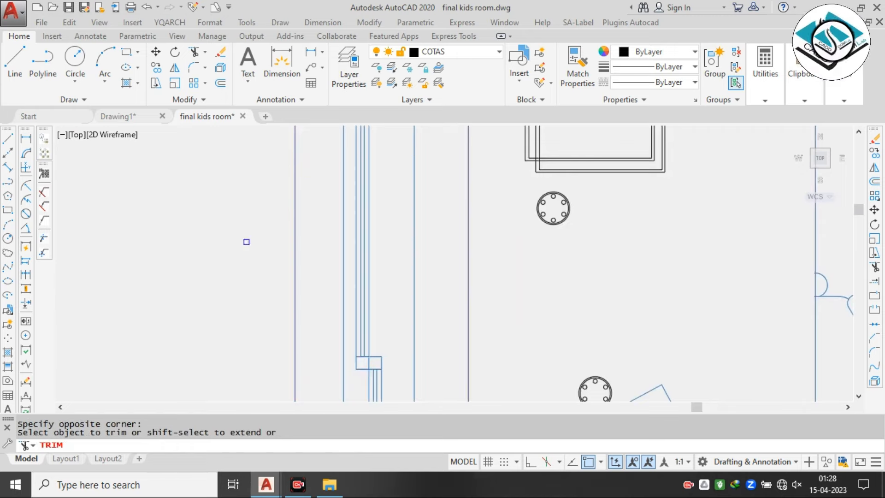
pyautogui.scroll(-4, 300, 232)
pyautogui.press('Escape')
pyautogui.click(301, 216)
pyautogui.click(324, 266)
pyautogui.press('Escape')
pyautogui.press('Escape')
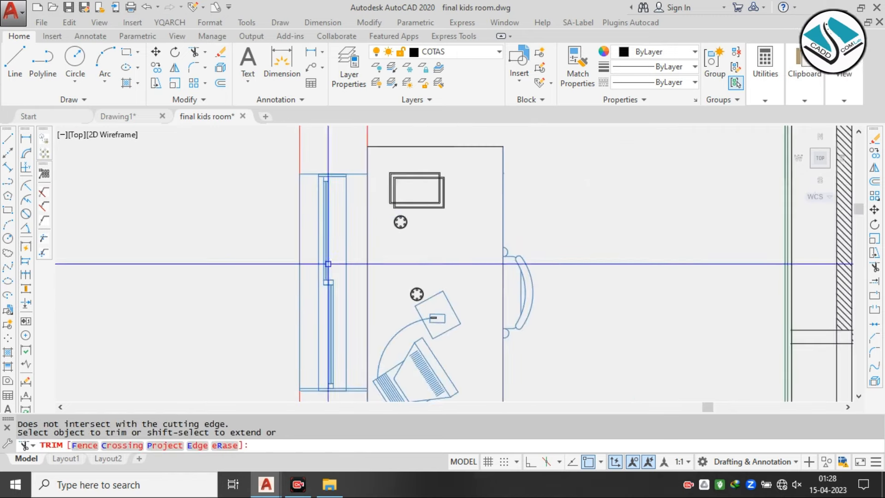
# Erase the outer wall lines at the window and undo the erasure
pyautogui.click(304, 256)
pyautogui.click(293, 264)
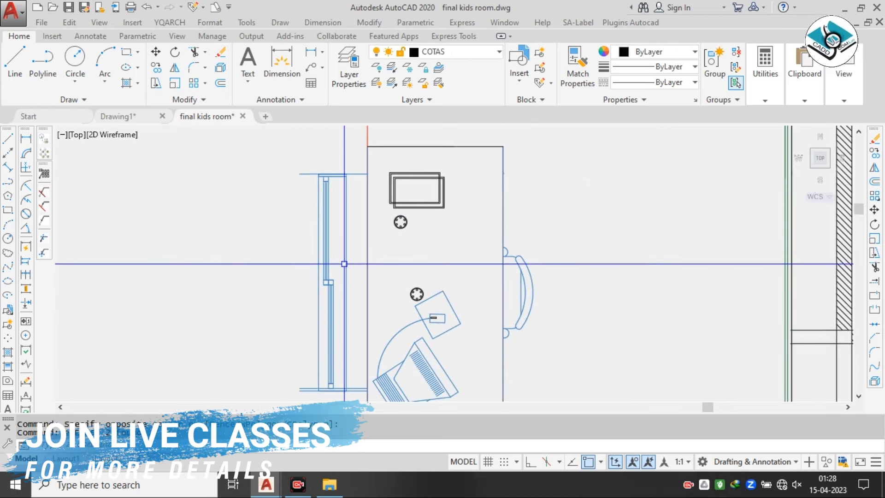
pyautogui.hotkey('ctrl', 'z')
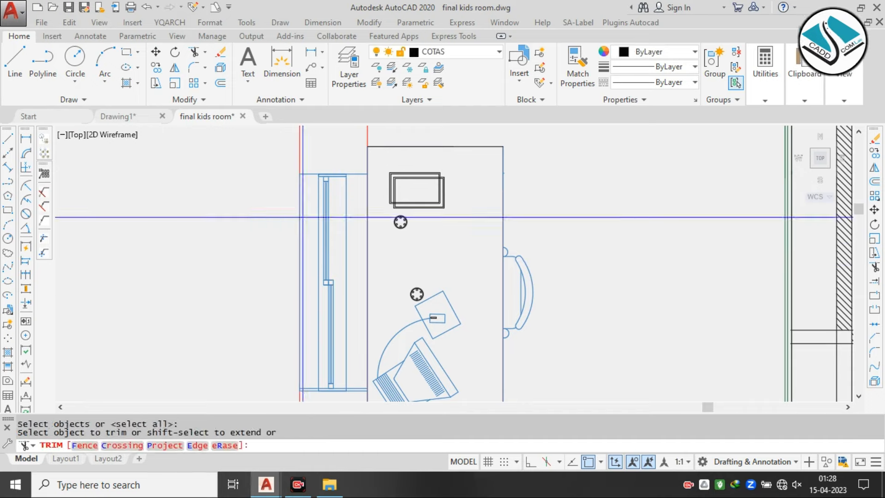
# Trim away the outer wall lines between the upper and lower ends of the window opening
pyautogui.click(303, 217)
pyautogui.click(285, 240)
pyautogui.scroll(-2, 349, 187)
pyautogui.press('Escape')
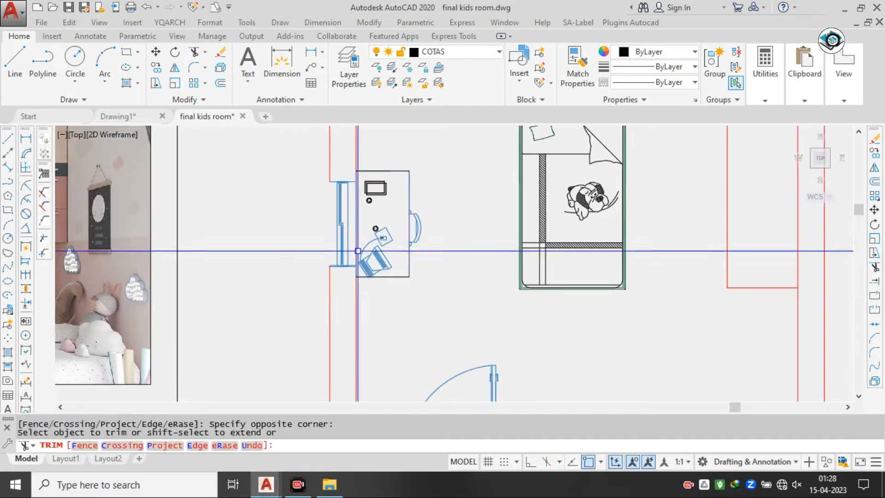
pyautogui.scroll(2, 375, 205)
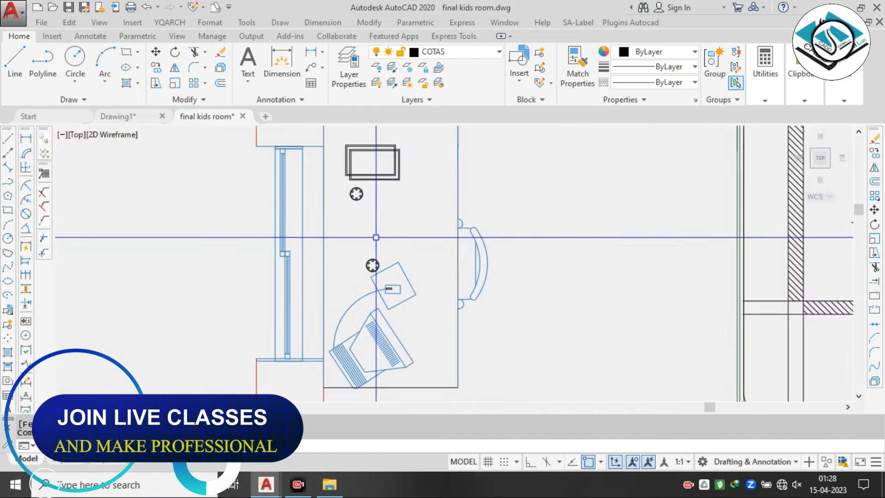
# Open the COT DETALLE dimension style for modification and set its linear unit format to Architectural
pyautogui.scroll(-6, 382, 258)
pyautogui.moveTo(461, 247); pyautogui.dragTo(426, 222, button='middle')
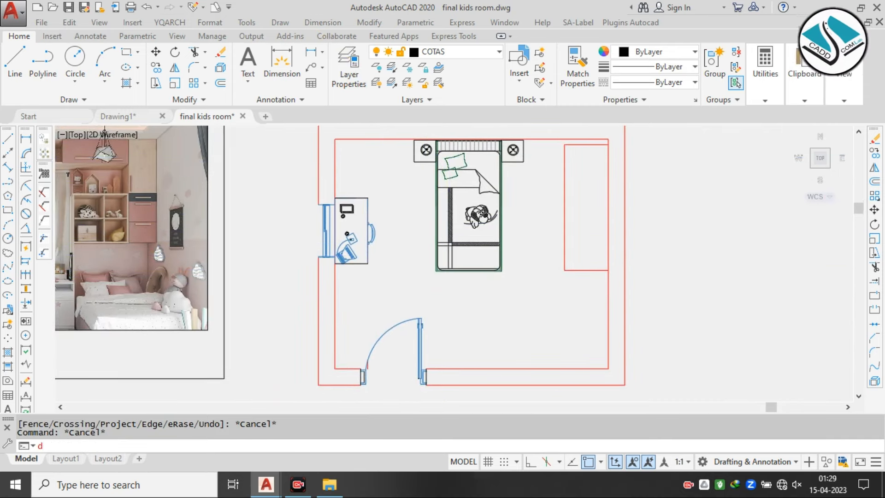
pyautogui.press('Return')
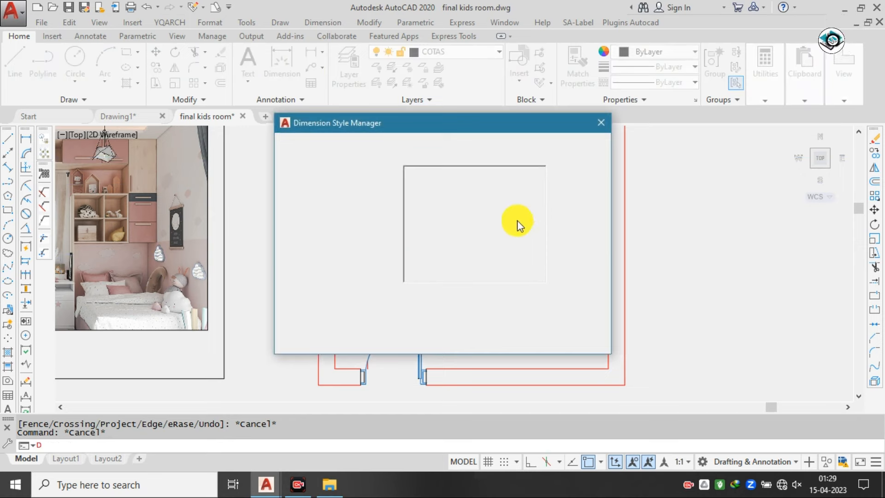
pyautogui.click(325, 202)
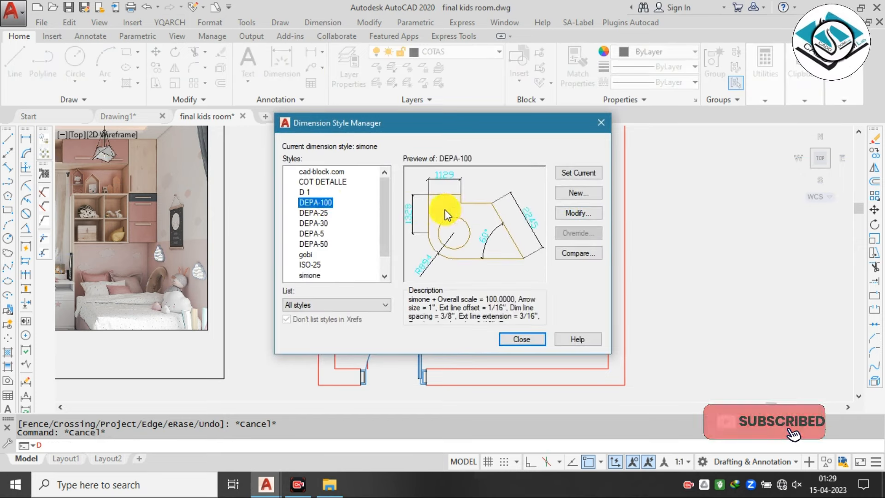
pyautogui.click(330, 182)
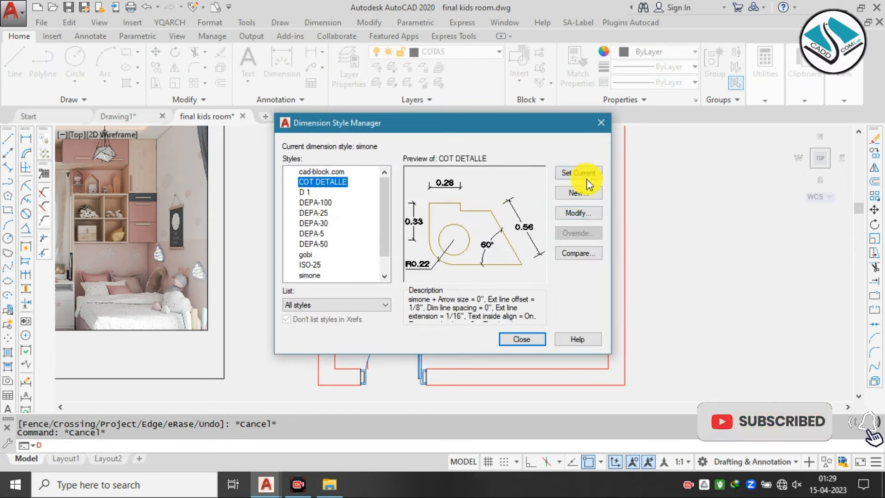
pyautogui.click(582, 213)
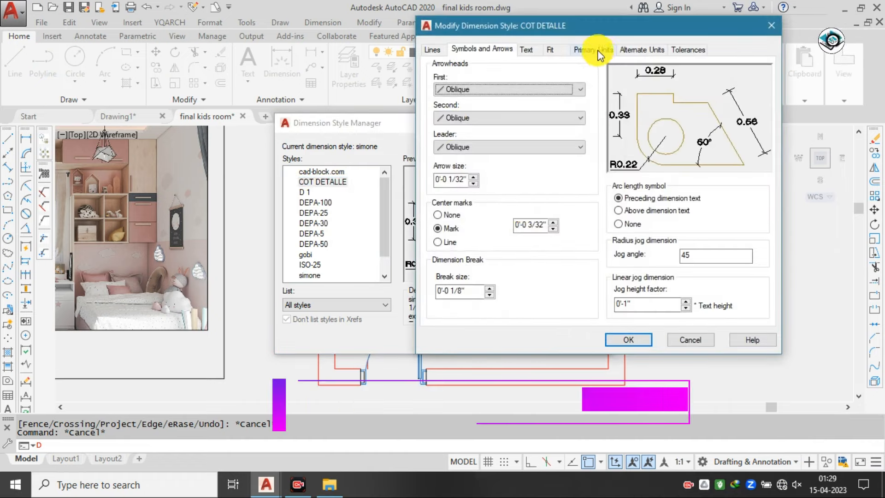
pyautogui.click(594, 50)
pyautogui.click(570, 76)
pyautogui.click(528, 111)
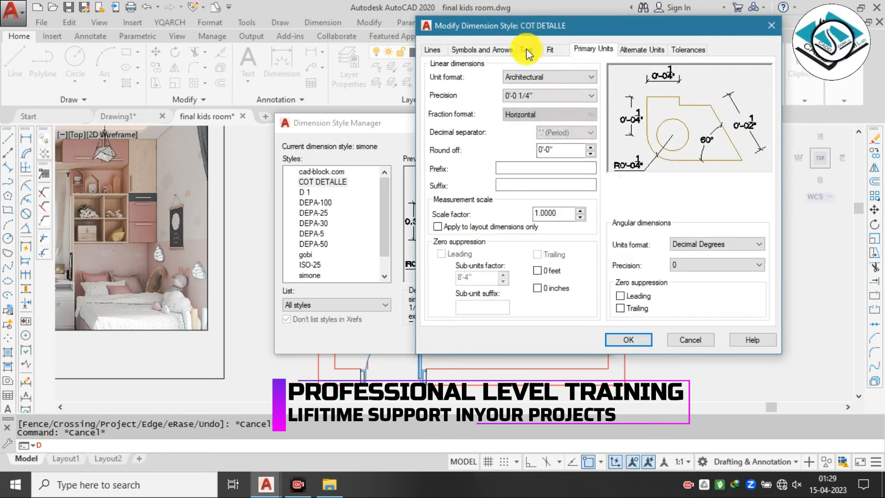
# Set the COT DETALLE style's text height and arrow size to 6" and make it the current dimension style
pyautogui.click(526, 49)
pyautogui.write('6"')
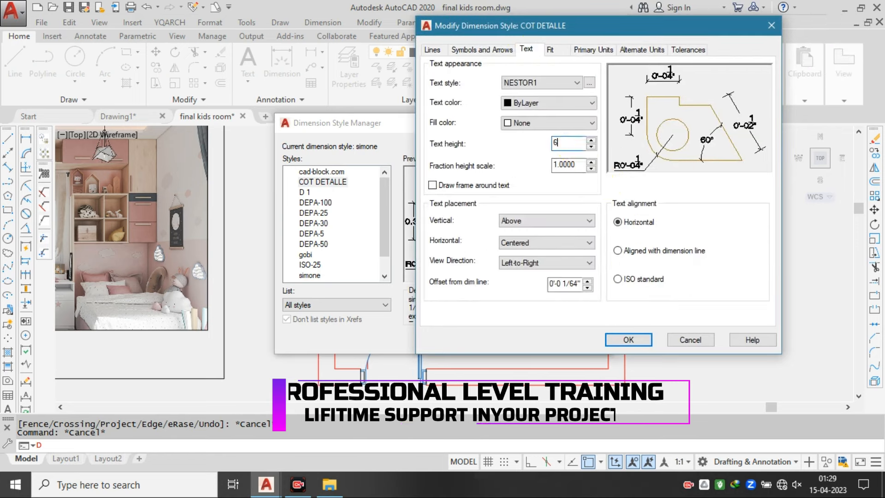
pyautogui.click(488, 51)
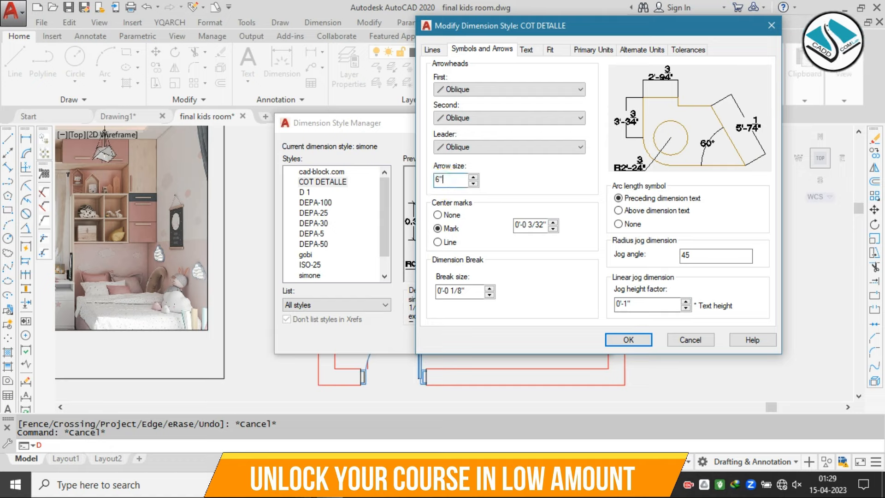
pyautogui.write('6"')
pyautogui.click(628, 340)
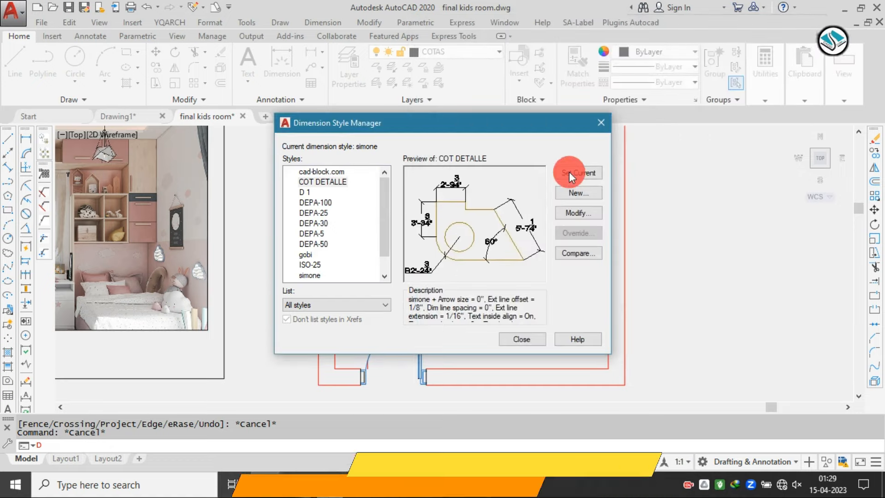
pyautogui.click(571, 173)
pyautogui.press('Return')
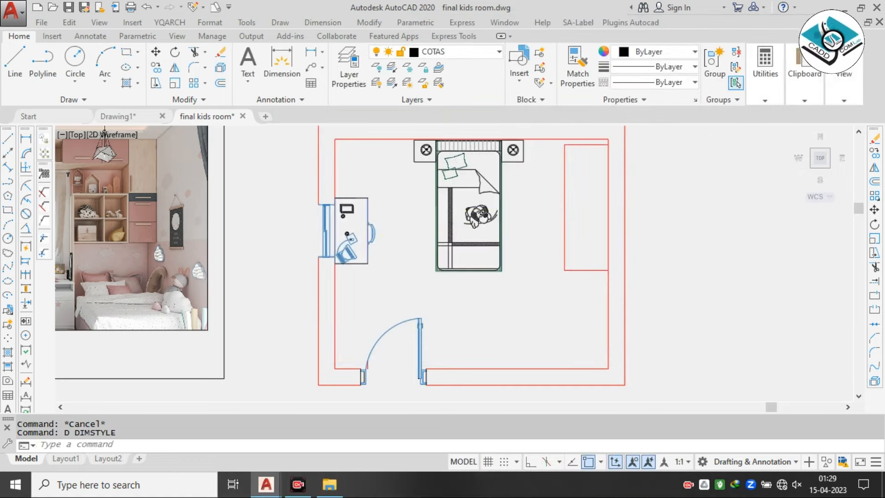
pyautogui.click(322, 22)
pyautogui.click(297, 55)
pyautogui.scroll(5, 353, 199)
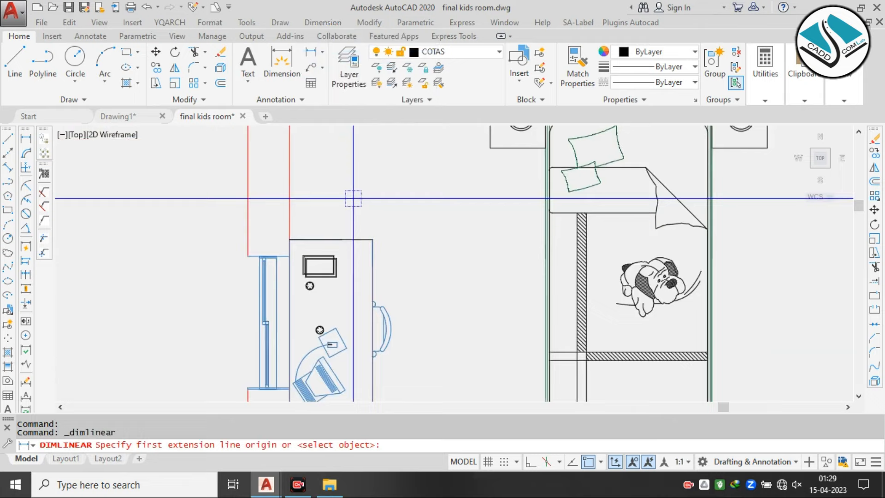
pyautogui.click(373, 239)
pyautogui.click(547, 239)
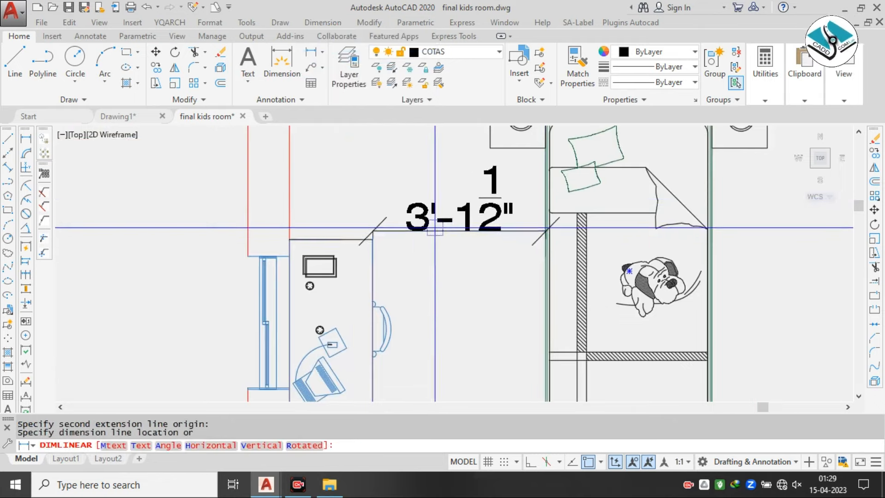
pyautogui.scroll(-4, 435, 227)
pyautogui.press('Escape')
# Measure the desk's long side with a trial linear dimension between its upper and lower corners
pyautogui.scroll(4, 416, 245)
pyautogui.press('space')
pyautogui.click(387, 214)
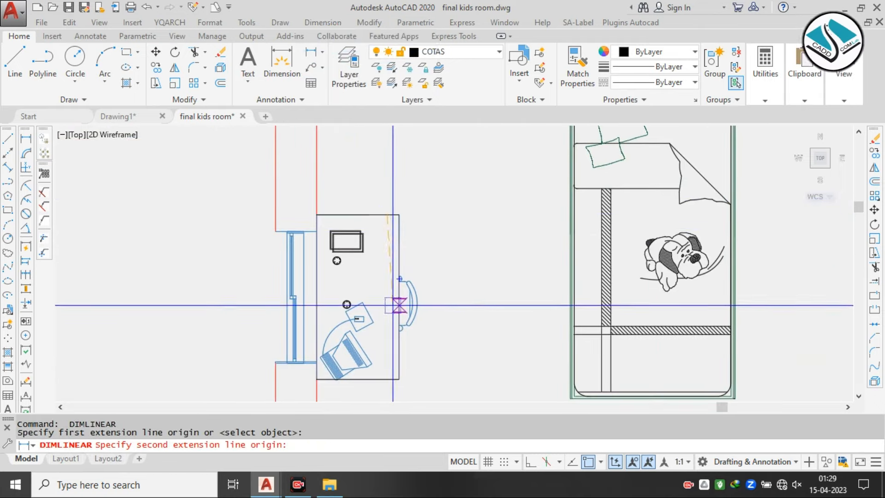
pyautogui.click(398, 379)
pyautogui.press('Escape')
pyautogui.scroll(-4, 347, 257)
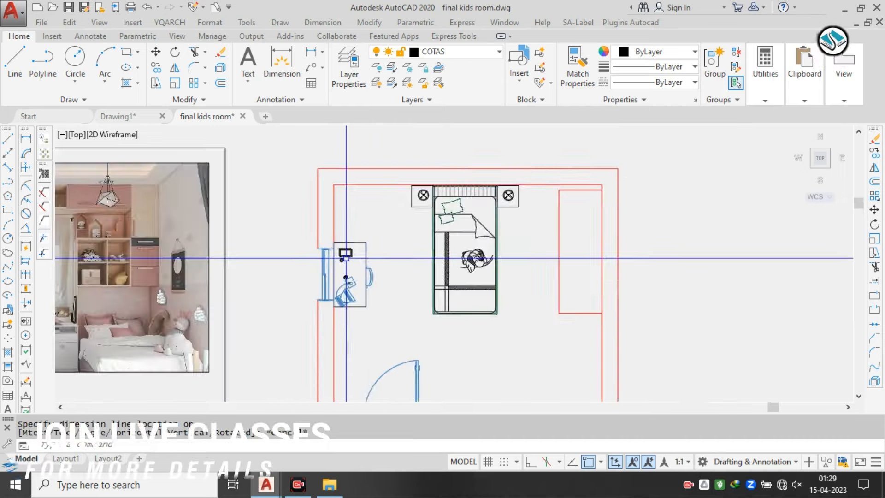
# Measure the horizontal clearance between the bed and the red rectangular unit opposite the desk with a trial linear dimension
pyautogui.scroll(3, 346, 257)
pyautogui.scroll(-3, 350, 263)
pyautogui.scroll(4, 409, 238)
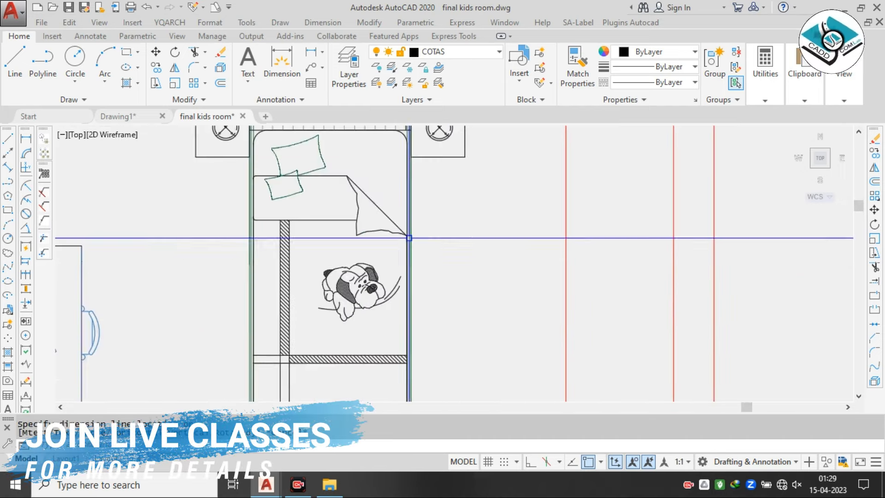
pyautogui.click(406, 235)
pyautogui.click(567, 235)
pyautogui.scroll(-4, 568, 234)
pyautogui.press('Escape')
# Measure the long side of the red rectangular unit opposite the desk with a trial linear dimension
pyautogui.press('space')
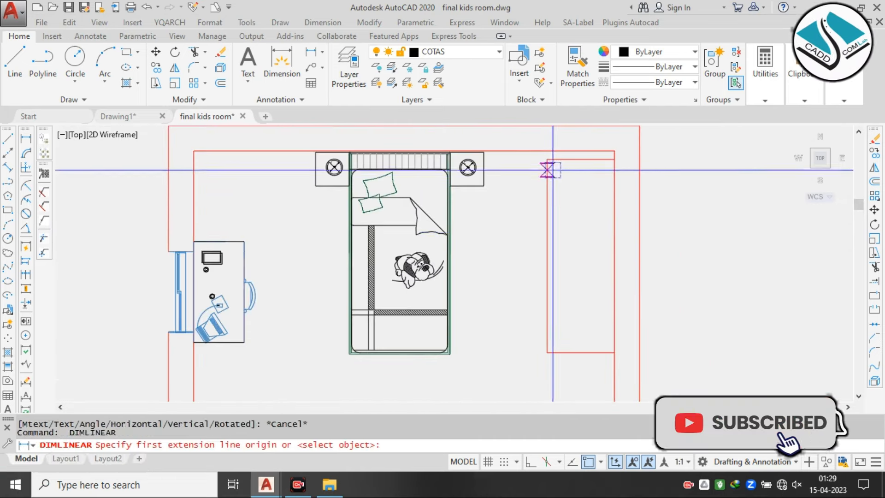
pyautogui.click(547, 160)
pyautogui.click(547, 353)
pyautogui.press('Escape')
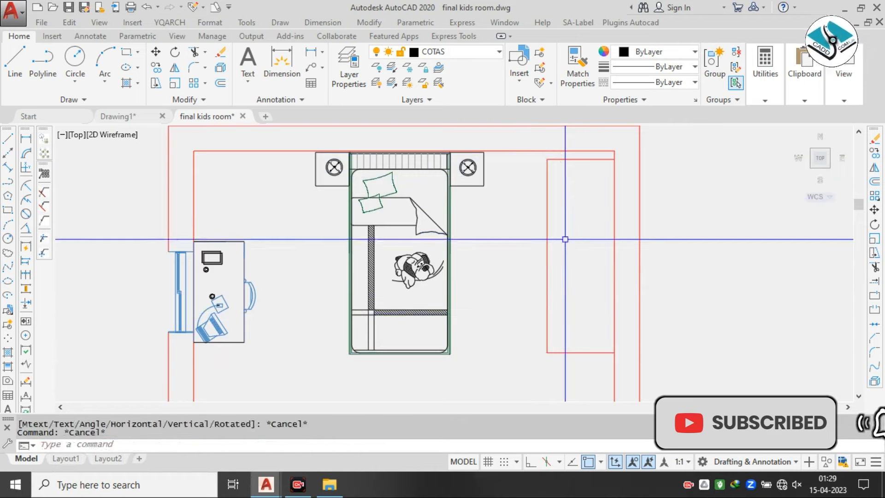
pyautogui.press('space')
pyautogui.click(547, 159)
pyautogui.click(547, 352)
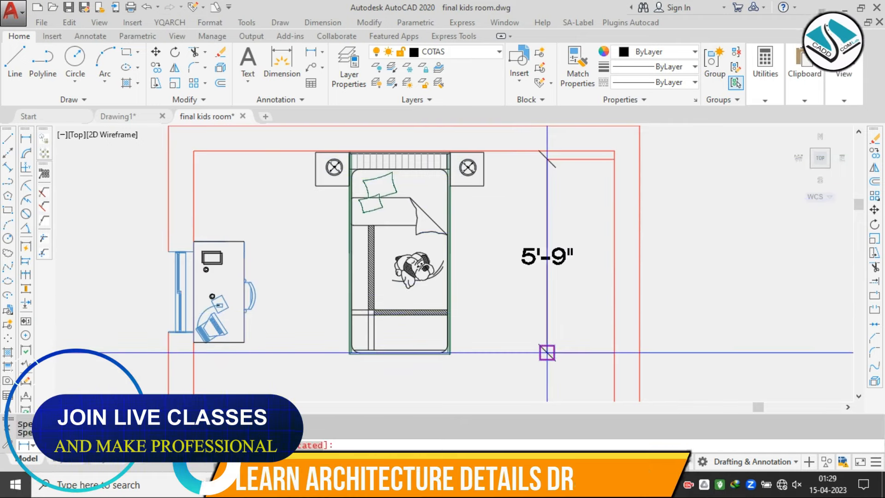
pyautogui.press('Escape')
pyautogui.press('space')
pyautogui.click(548, 275)
pyautogui.press('Escape')
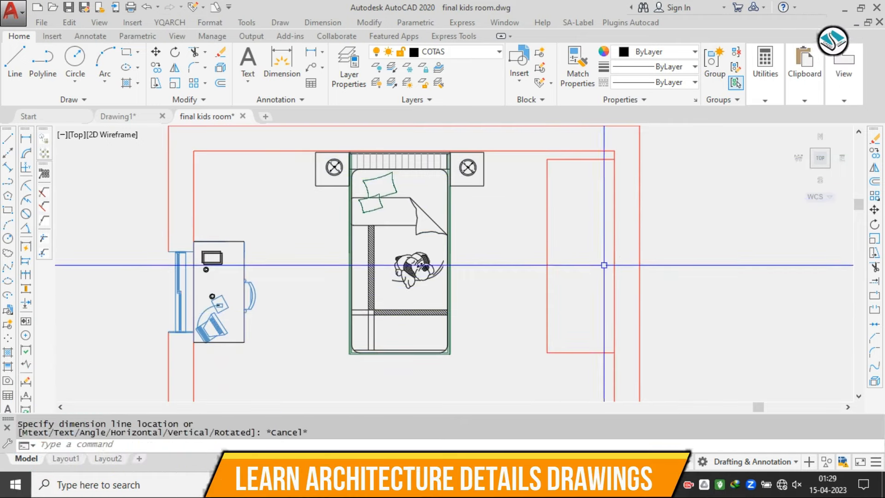
# Measure the clearance from the foot of the bed to the inner face of the door wall with a trial linear dimension
pyautogui.scroll(-4, 604, 265)
pyautogui.scroll(4, 462, 213)
pyautogui.press('space')
pyautogui.click(452, 202)
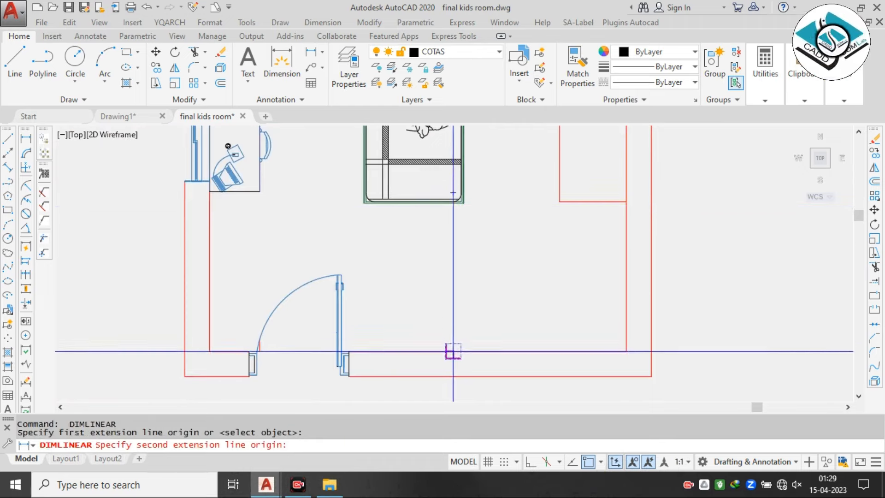
pyautogui.click(453, 351)
pyautogui.press('Escape')
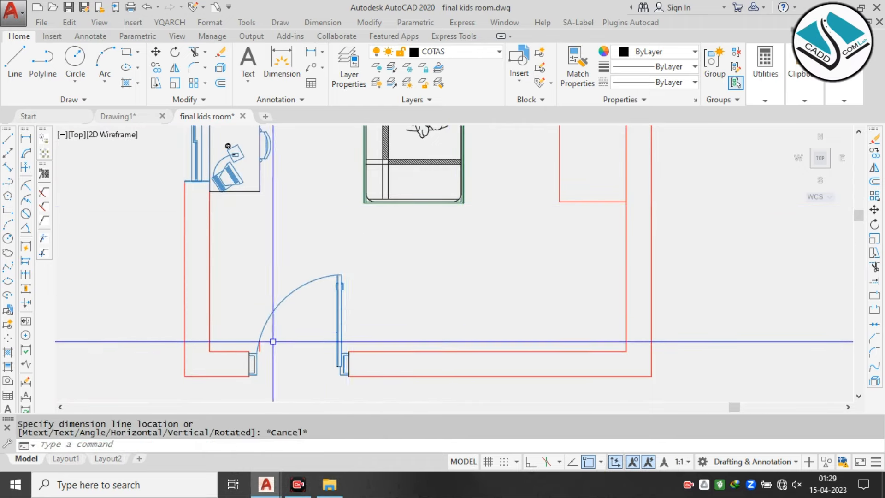
# Erase the short stray red line at the hinge-opposite end of the door opening, beside the swing arc
pyautogui.scroll(4, 258, 350)
pyautogui.click(236, 358)
pyautogui.scroll(-4, 424, 284)
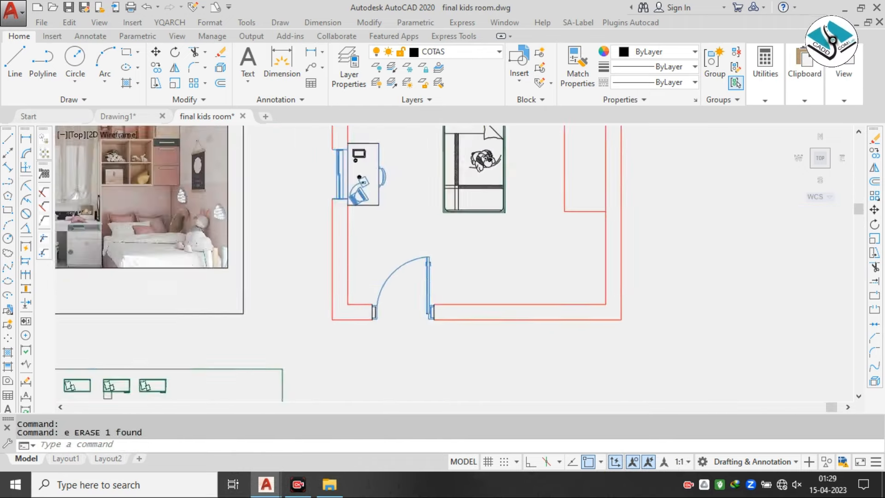
# Examine the shelving around the window in the reference photo and the matching wall beside the desk in the plan
pyautogui.scroll(4, 420, 200)
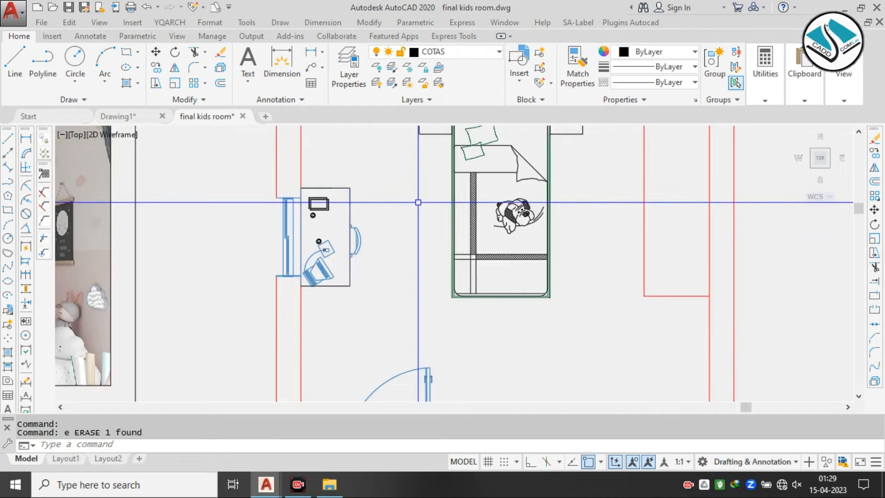
pyautogui.scroll(-1, 468, 223)
pyautogui.moveTo(570, 200); pyautogui.dragTo(592, 223, button='middle')
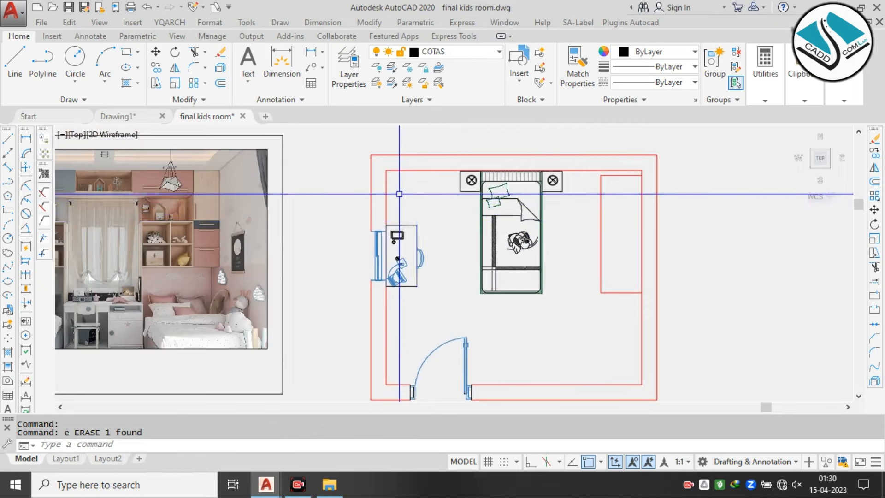
pyautogui.scroll(4, 399, 193)
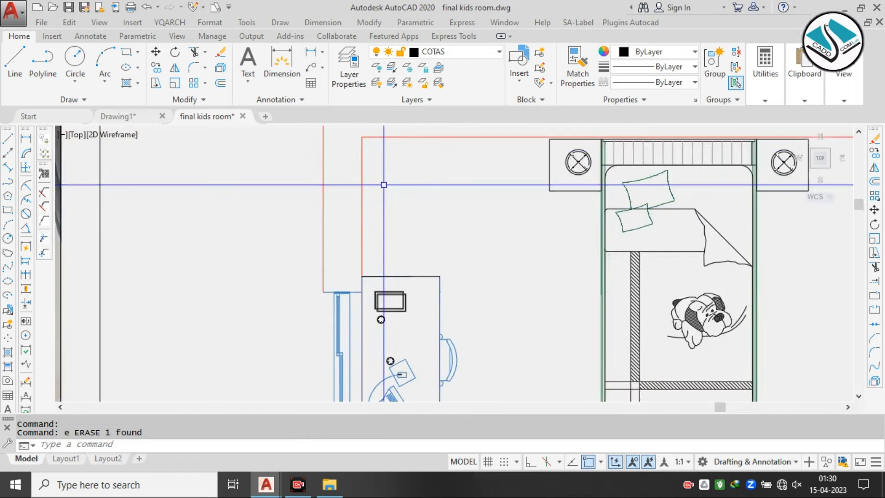
pyautogui.scroll(-3, 384, 184)
pyautogui.scroll(3, 212, 231)
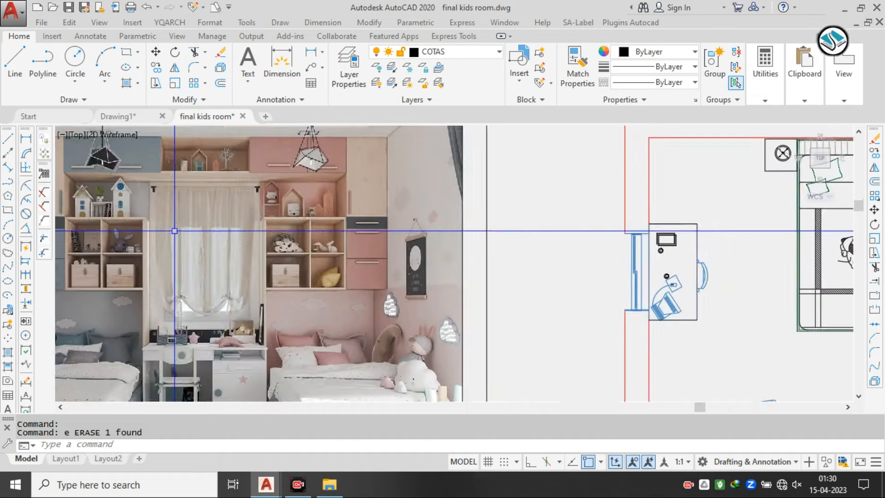
pyautogui.scroll(-5, 174, 230)
pyautogui.scroll(2, 311, 224)
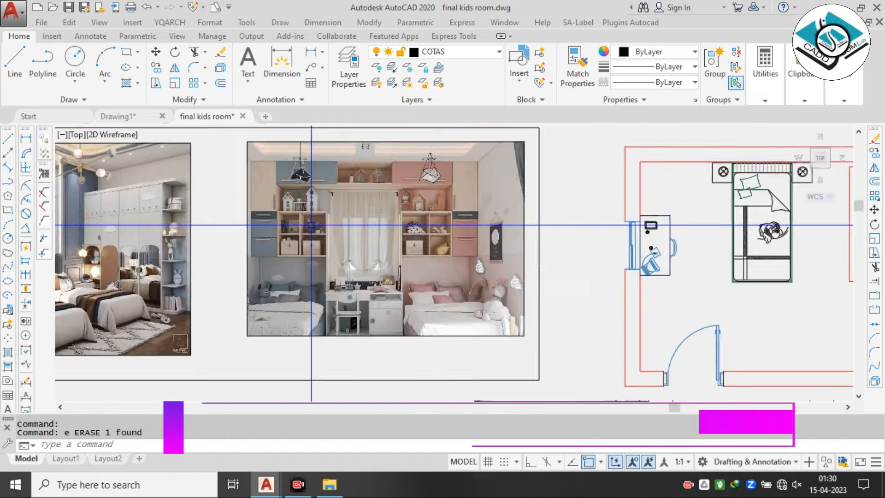
pyautogui.scroll(4, 311, 225)
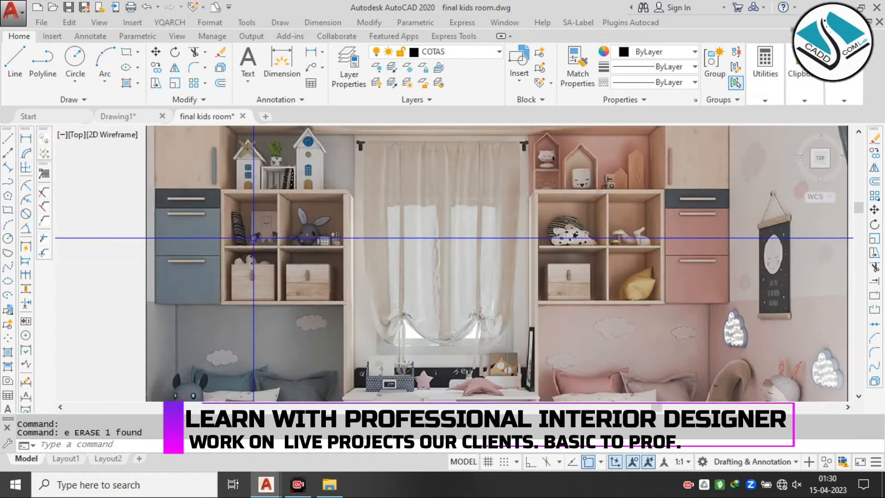
pyautogui.scroll(-4, 265, 267)
pyautogui.scroll(6, 459, 198)
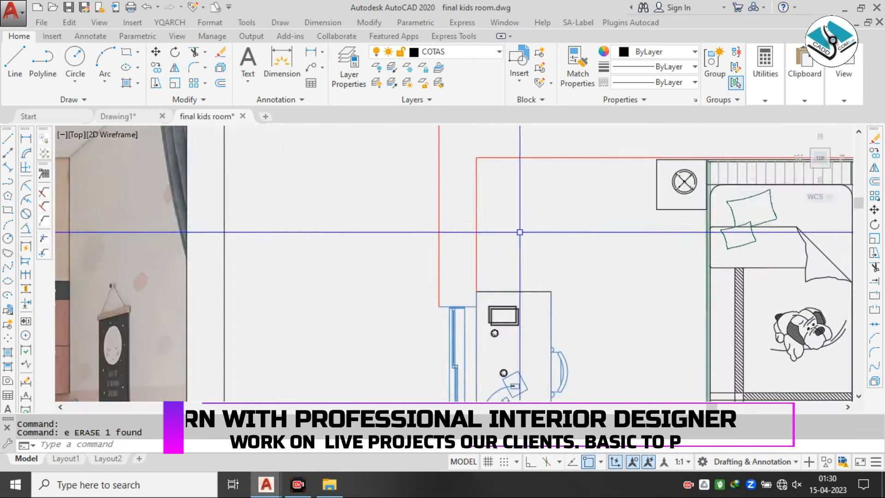
pyautogui.write('rec')
pyautogui.press('Return')
pyautogui.click(479, 233)
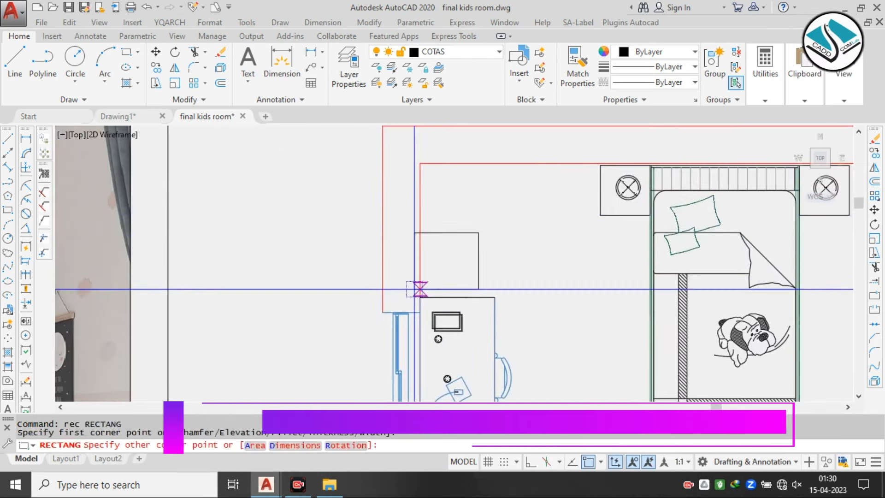
pyautogui.write('d')
pyautogui.press('Return')
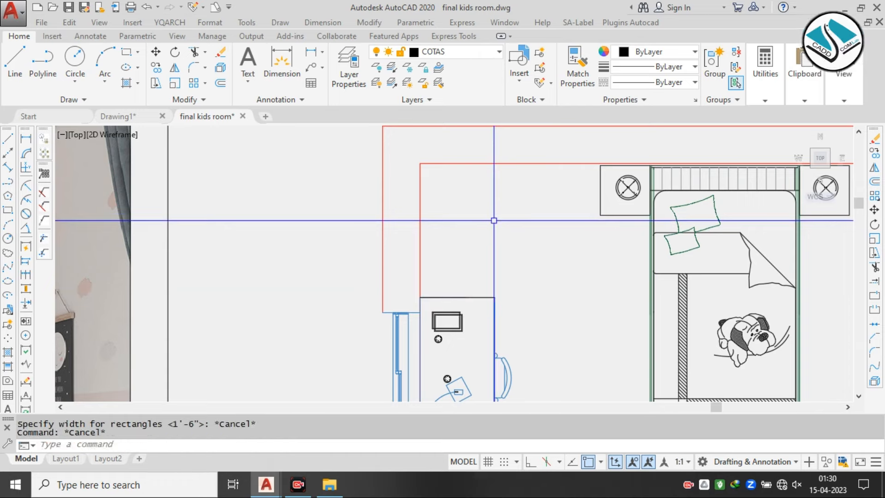
# Draw a 1'6" by 1'6" rectangle in the free space between the desk and the upper wall
pyautogui.press('Return')
pyautogui.click(503, 263)
pyautogui.write('d')
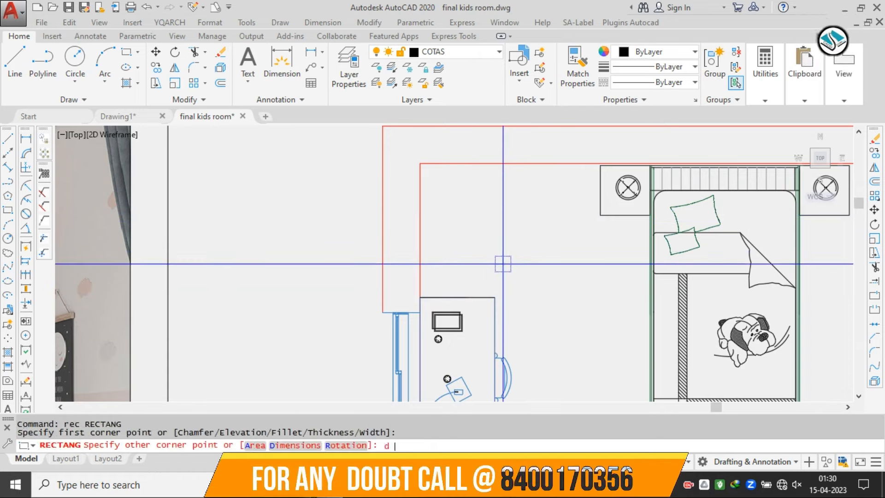
pyautogui.write("1'6")
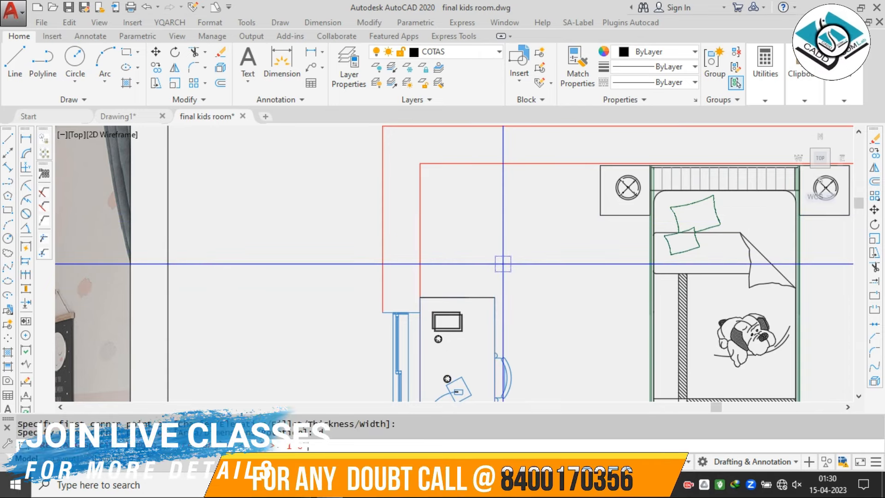
pyautogui.press('Return')
pyautogui.write("1'6")
pyautogui.press('Return')
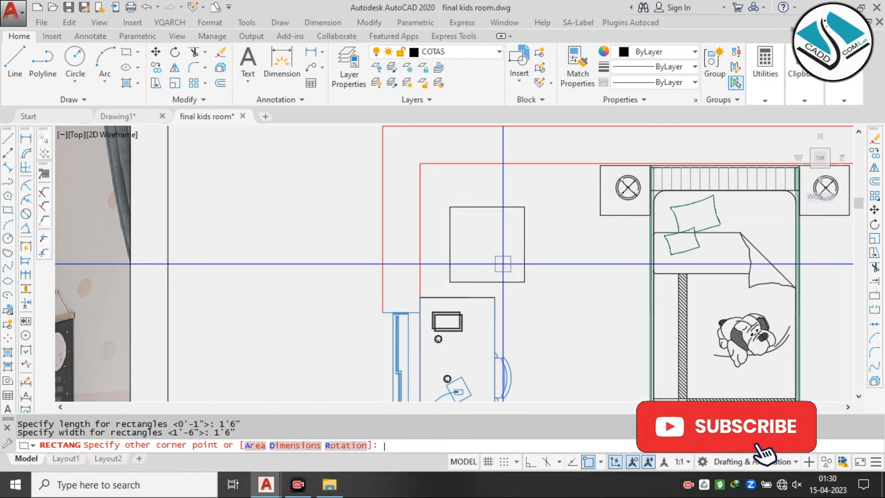
pyautogui.click(502, 264)
pyautogui.press('Escape')
pyautogui.click(551, 209)
pyautogui.click(479, 257)
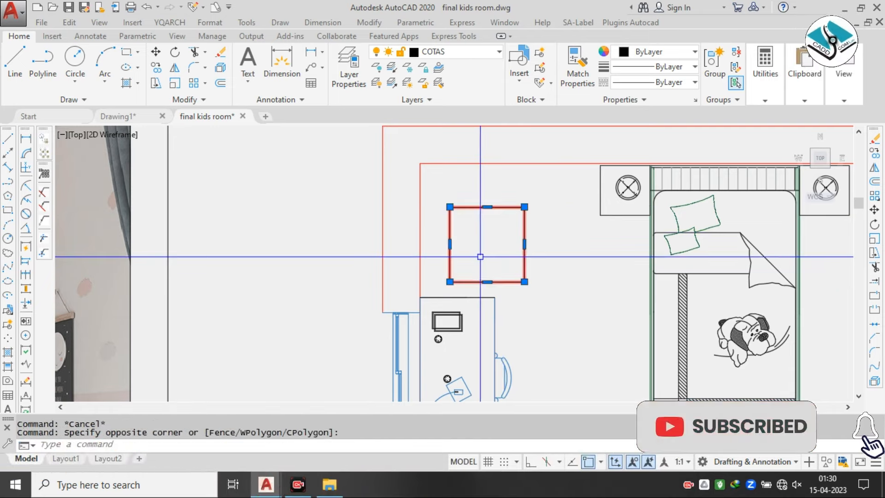
pyautogui.click(516, 206)
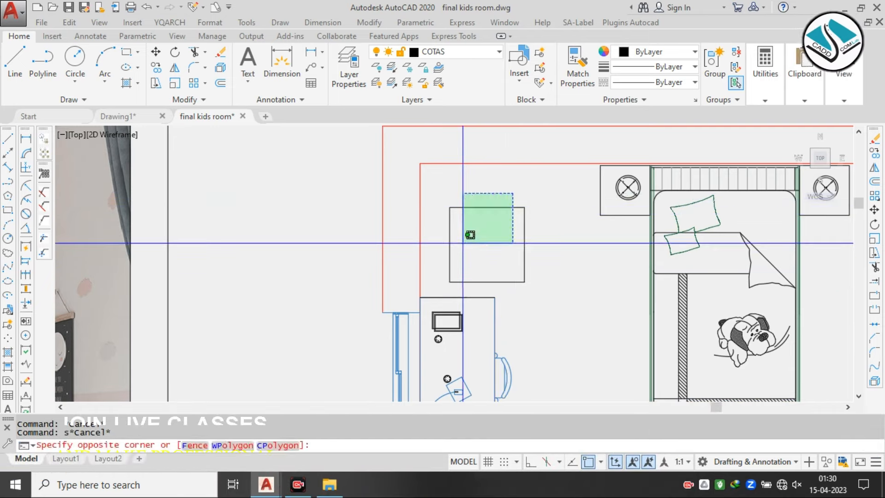
pyautogui.click(463, 242)
pyautogui.press('Escape')
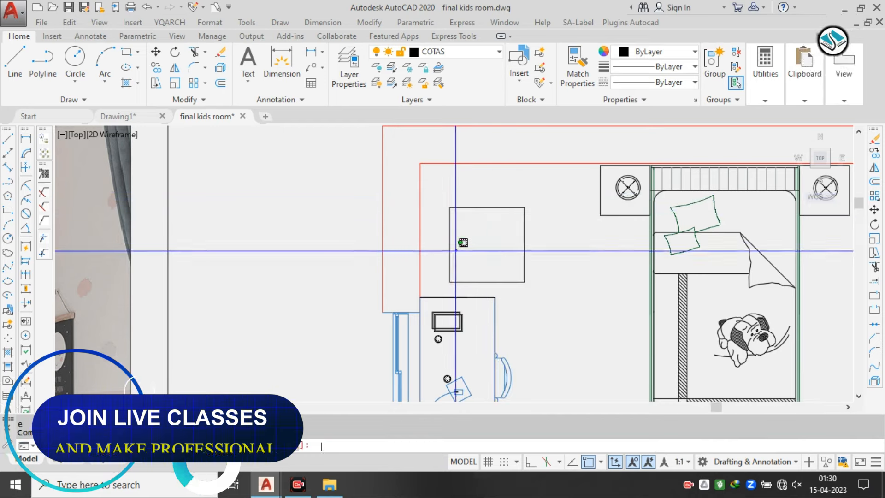
pyautogui.write('e')
pyautogui.press('Return')
pyautogui.click(486, 200)
pyautogui.click(431, 250)
pyautogui.press('Escape')
pyautogui.press('Escape')
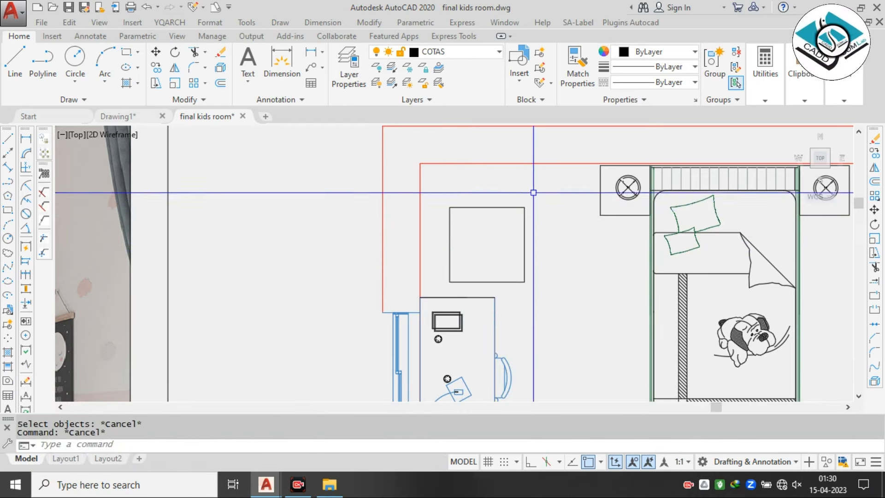
# Erase the 1'6" square between the desk and the upper wall
pyautogui.click(533, 191)
pyautogui.click(461, 248)
pyautogui.write('e')
pyautogui.press('Return')
pyautogui.write('sc')
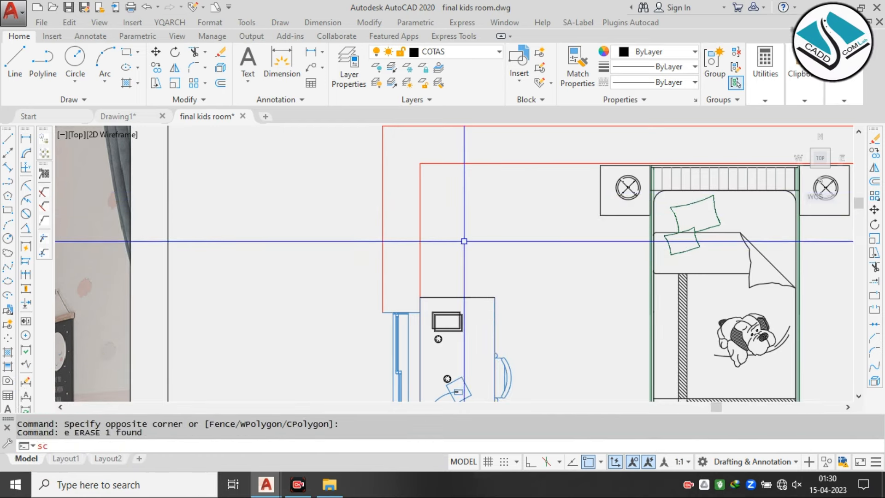
# Draw a 1' by 1' rectangle in the free space between the desk and the upper wall
pyautogui.write('rec')
pyautogui.press('Return')
pyautogui.click(451, 210)
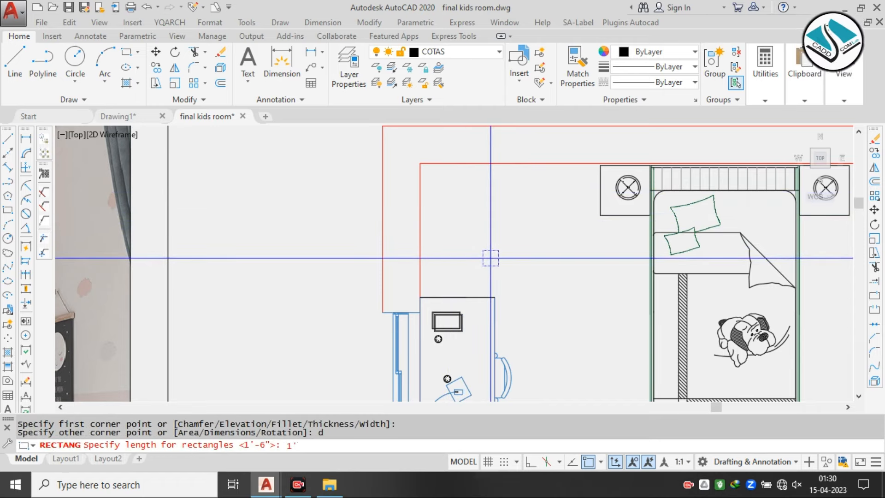
pyautogui.write("1'")
pyautogui.click(490, 258)
pyautogui.press('Escape')
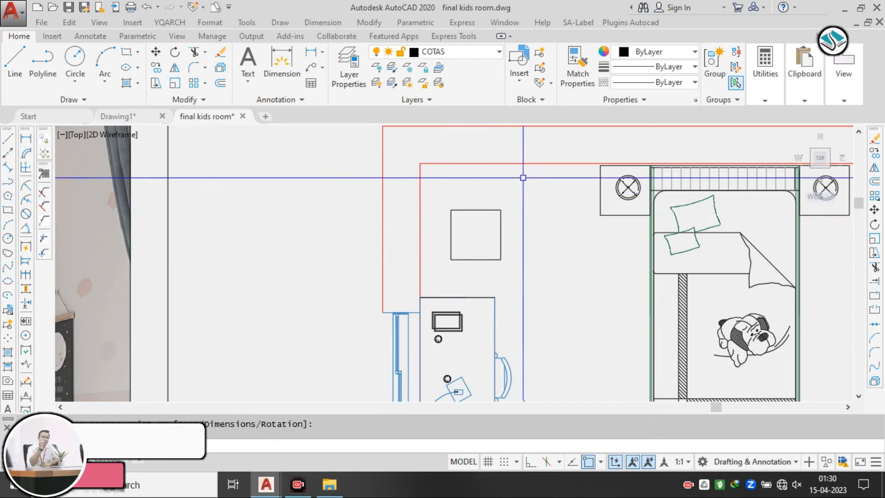
# Move the 1' square by its upper-left corner onto the inner face of the window wall, above the desk
pyautogui.click(523, 178)
pyautogui.click(466, 234)
pyautogui.write('m')
pyautogui.press('Return')
pyautogui.scroll(2, 460, 206)
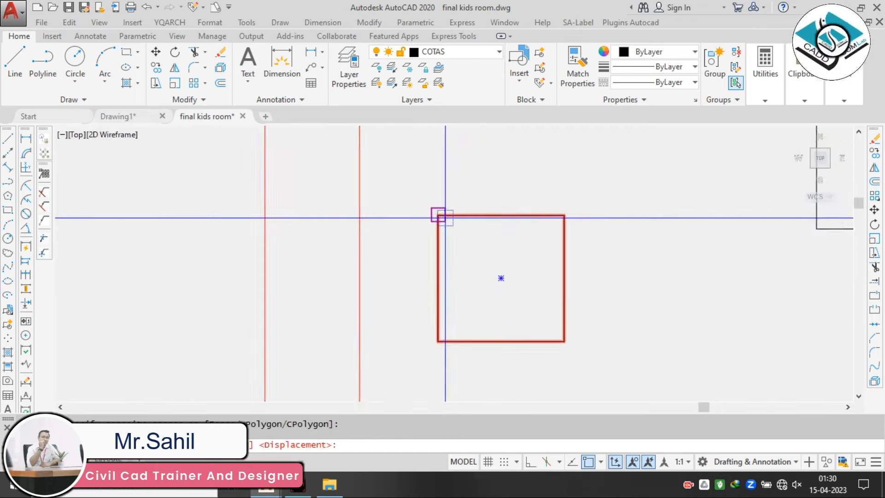
pyautogui.click(440, 217)
pyautogui.scroll(-2, 441, 218)
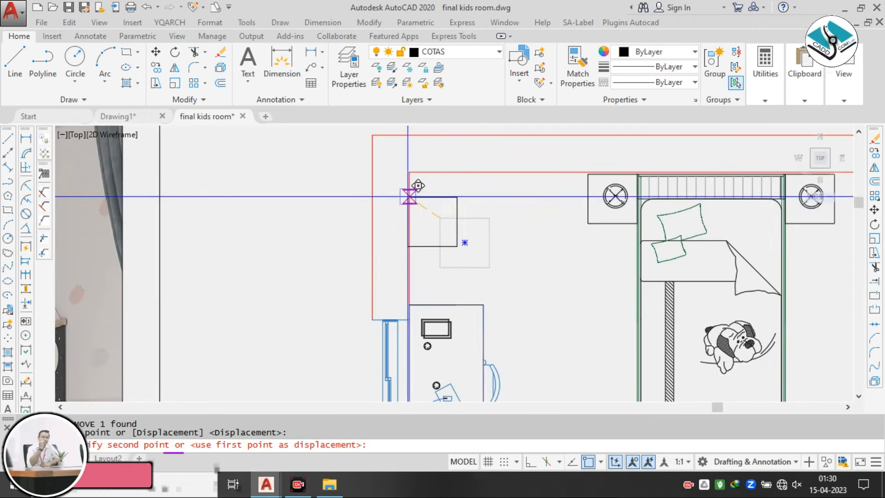
pyautogui.click(408, 198)
pyautogui.press('Escape')
# Copy the 1' square down along the window wall to just below the original, between it and the desk
pyautogui.scroll(1, 471, 224)
pyautogui.click(482, 207)
pyautogui.click(422, 245)
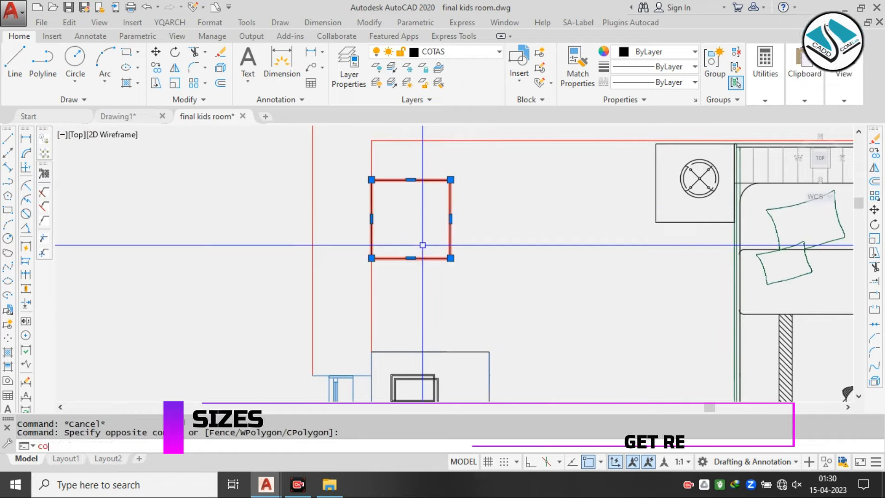
pyautogui.write('co')
pyautogui.press('Return')
pyautogui.click(371, 180)
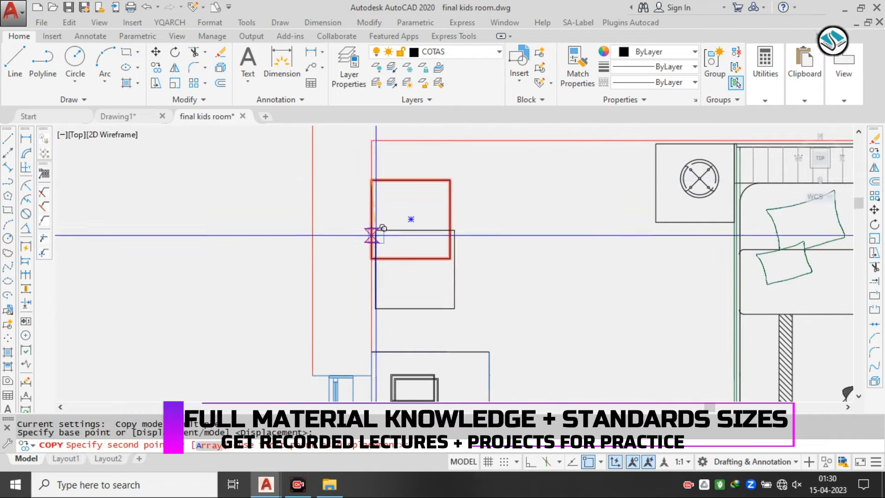
pyautogui.scroll(2, 377, 270)
pyautogui.click(362, 247)
pyautogui.press('Escape')
pyautogui.scroll(-3, 371, 167)
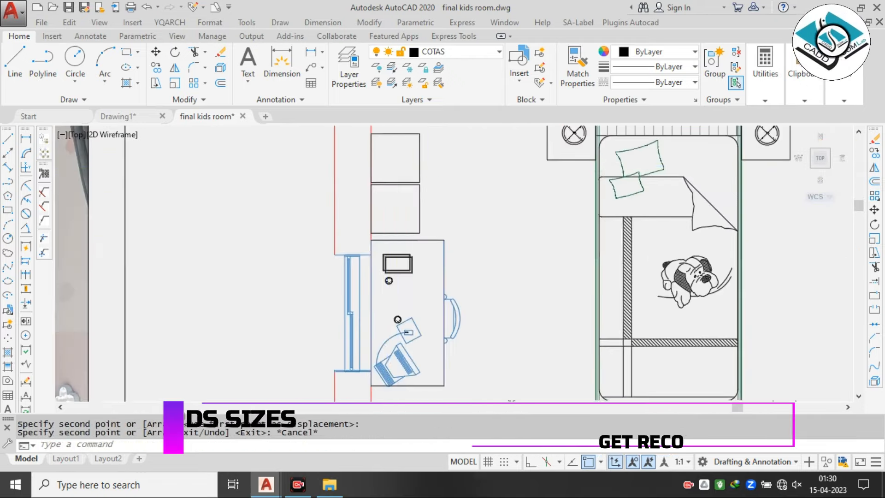
# Copy the two 1' squares above the desk by their lower-left corner to the free space below the desk
pyautogui.scroll(-4, 431, 184)
pyautogui.press('Escape')
pyautogui.scroll(4, 439, 176)
pyautogui.click(438, 175)
pyautogui.click(365, 208)
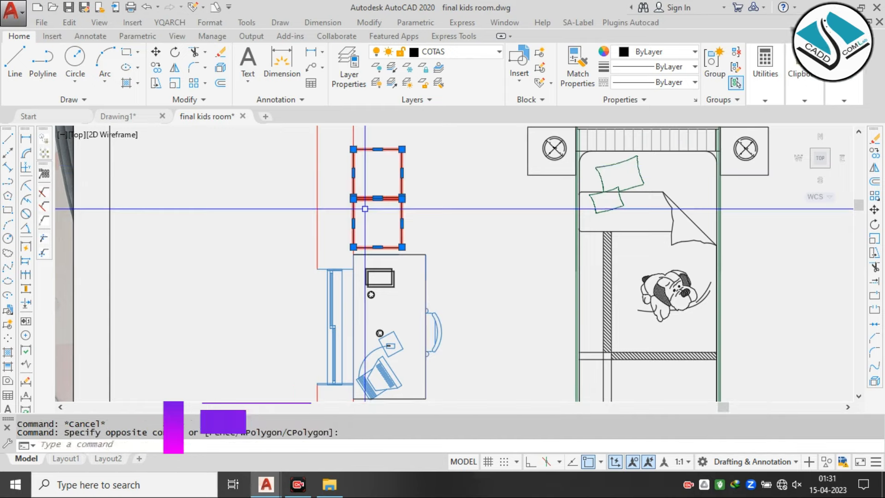
pyautogui.click(353, 248)
pyautogui.scroll(-3, 351, 258)
pyautogui.scroll(5, 355, 261)
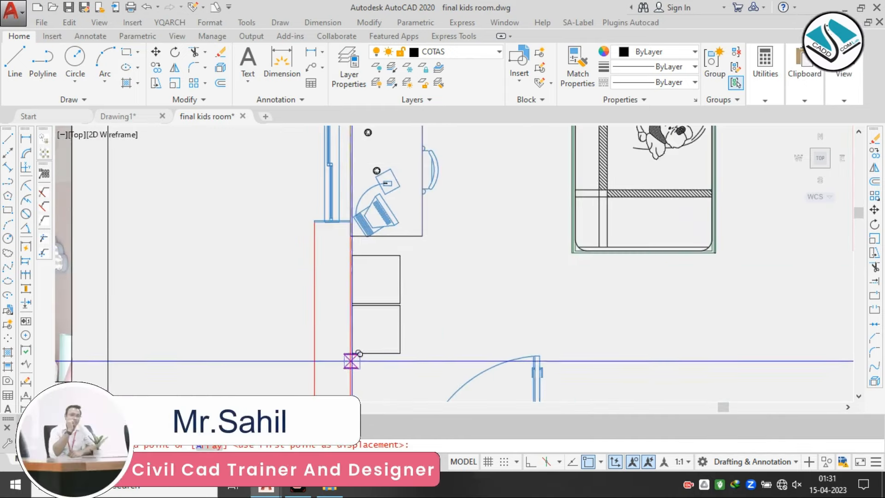
pyautogui.click(402, 360)
# Move the copied squares by their upper-left corner onto the inner face of the window wall, just below the desk
pyautogui.click(396, 343)
pyautogui.press('Return')
pyautogui.scroll(4, 386, 251)
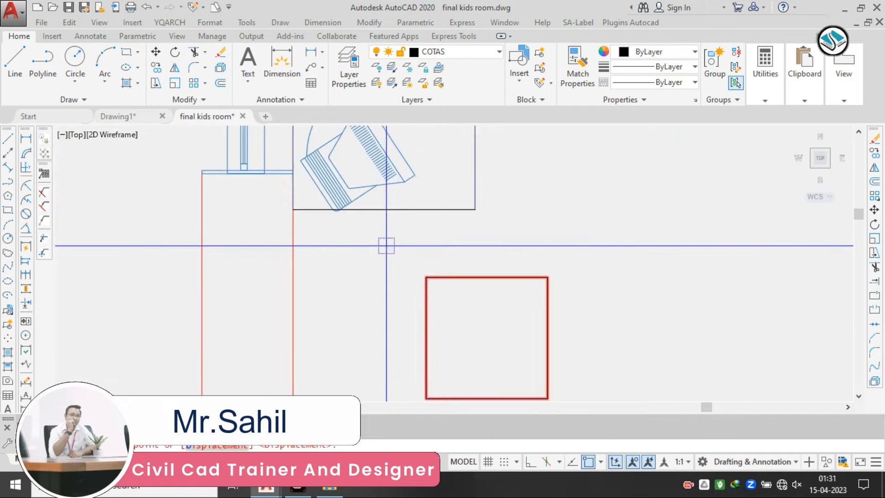
pyautogui.click(426, 277)
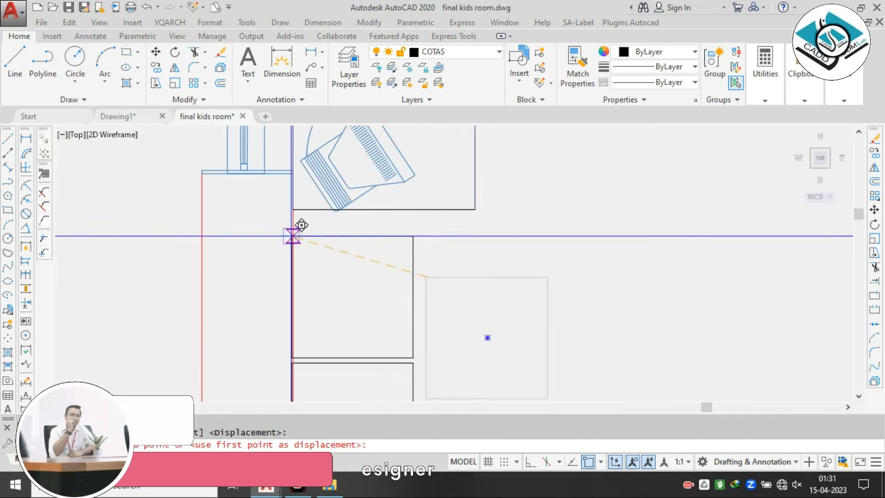
pyautogui.scroll(-3, 291, 234)
pyautogui.press('Escape')
pyautogui.scroll(-3, 450, 233)
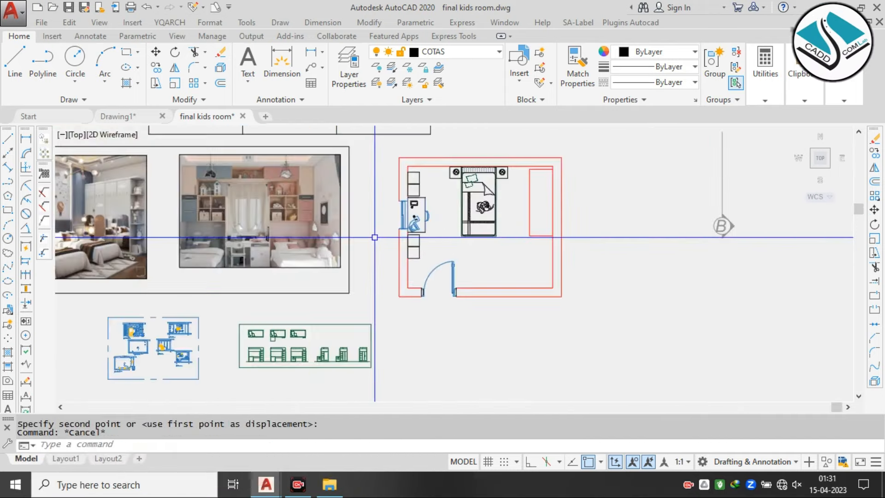
# Compare the shelving and desk in the pink and grey kids room photo with the floor plan
pyautogui.scroll(6, 377, 196)
pyautogui.moveTo(408, 181); pyautogui.dragTo(399, 229, button='middle')
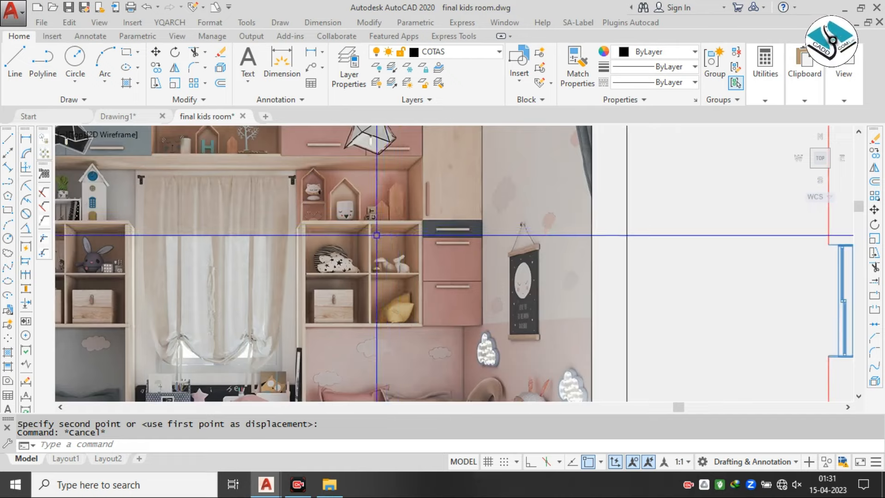
pyautogui.scroll(-6, 377, 235)
pyautogui.scroll(2, 570, 240)
pyautogui.scroll(2, 257, 206)
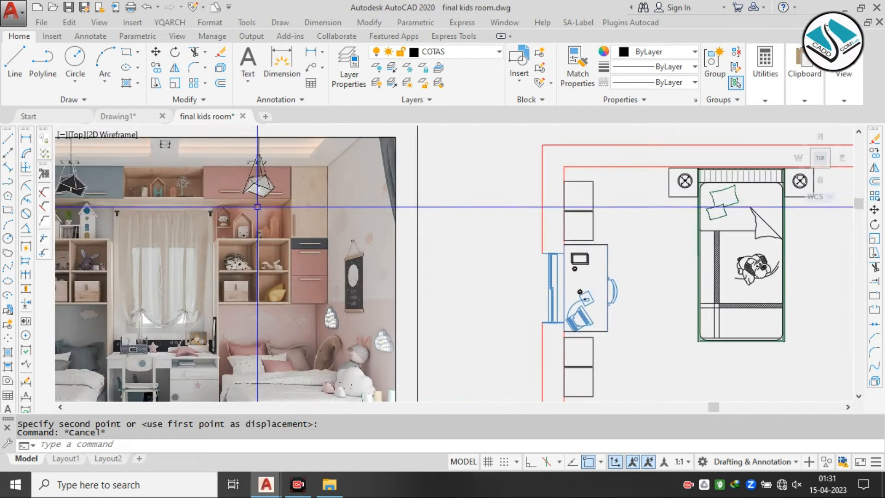
pyautogui.scroll(-4, 385, 231)
pyautogui.scroll(2, 484, 223)
pyautogui.scroll(-2, 494, 233)
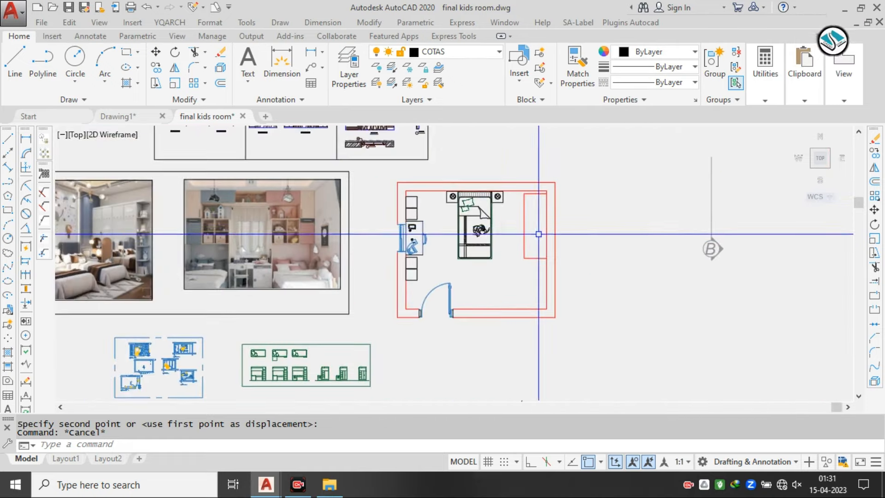
pyautogui.scroll(2, 497, 226)
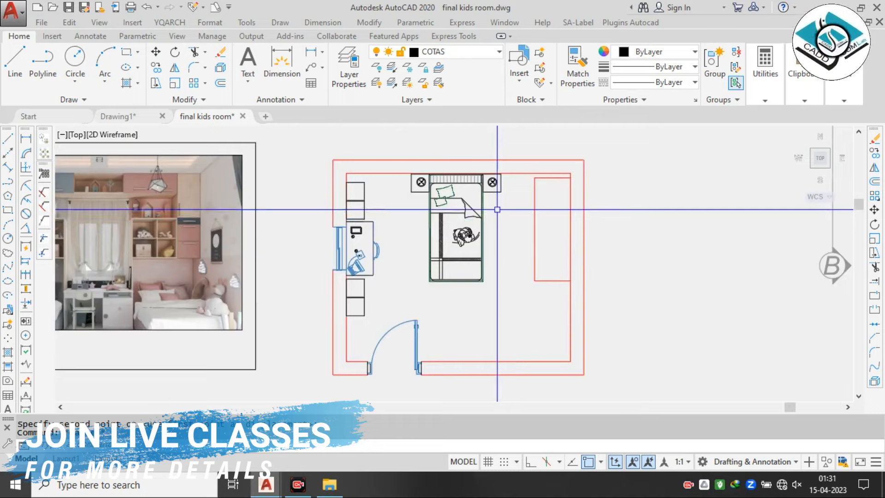
pyautogui.scroll(-2, 521, 262)
pyautogui.scroll(2, 267, 274)
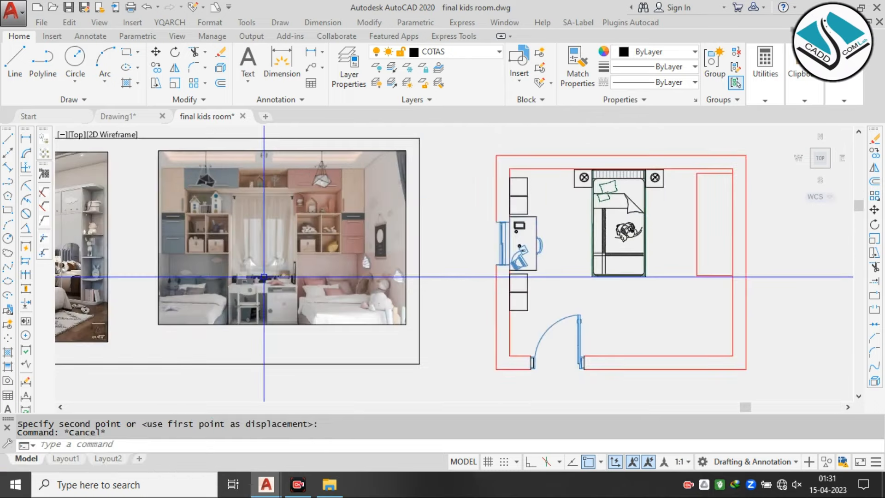
# Examine all three reference bedroom photos for furniture ideas and return to the floor plan
pyautogui.scroll(1, 264, 277)
pyautogui.moveTo(514, 287)
pyautogui.mouseDown(button='middle')
pyautogui.moveTo(623, 273)
pyautogui.moveTo(711, 275)
pyautogui.mouseUp(button='middle')
pyautogui.scroll(-1, 288, 275)
pyautogui.moveTo(143, 265); pyautogui.dragTo(310, 265, button='middle')
pyautogui.scroll(1, 311, 265)
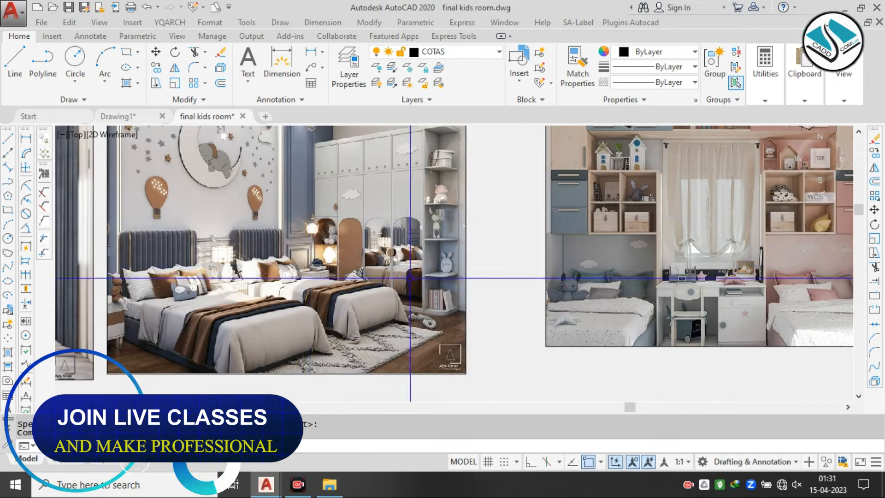
pyautogui.scroll(-1, 300, 265)
pyautogui.moveTo(292, 265); pyautogui.dragTo(360, 284, button='middle')
pyautogui.moveTo(129, 272); pyautogui.dragTo(284, 272, button='middle')
pyautogui.scroll(1, 239, 267)
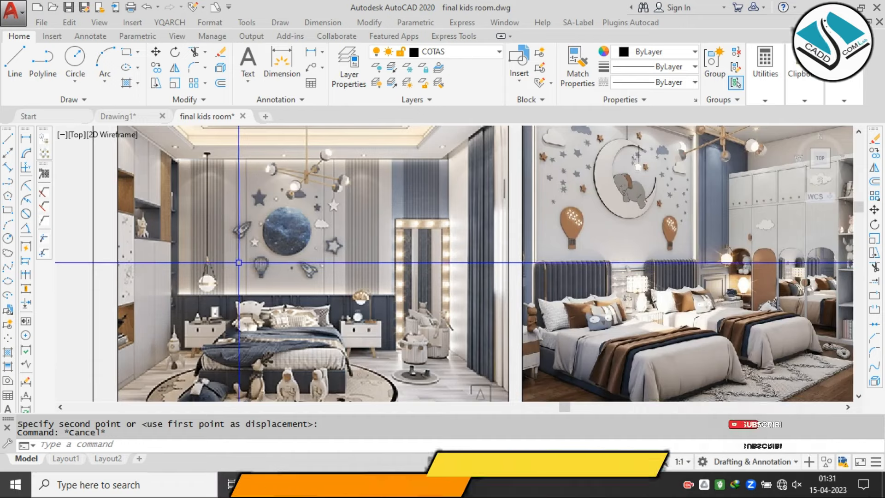
pyautogui.scroll(-3, 237, 253)
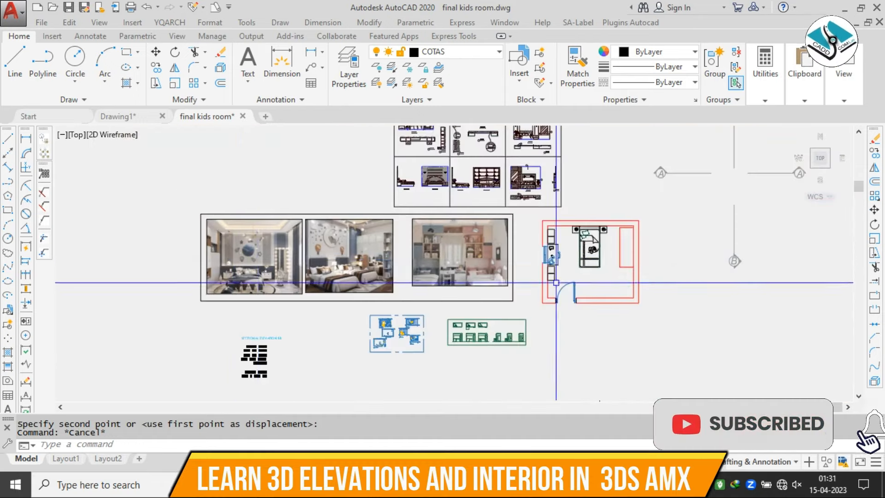
pyautogui.moveTo(598, 280); pyautogui.dragTo(472, 278, button='middle')
pyautogui.scroll(2, 485, 254)
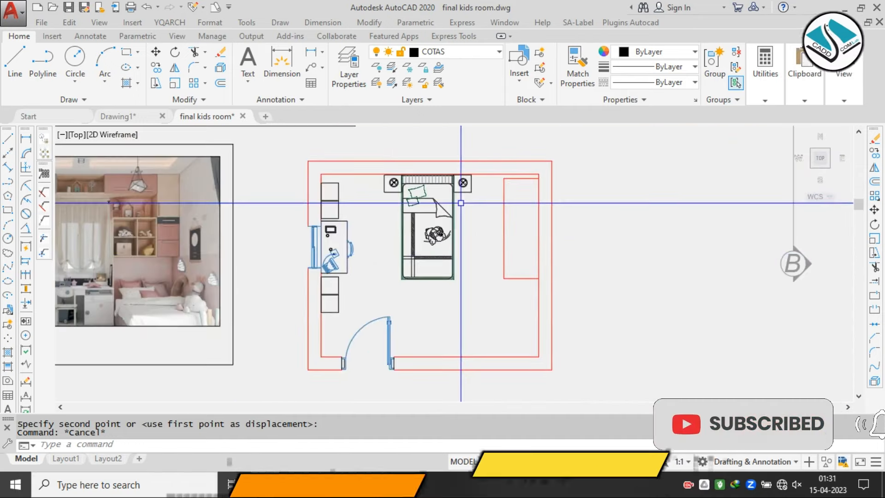
pyautogui.press('Escape')
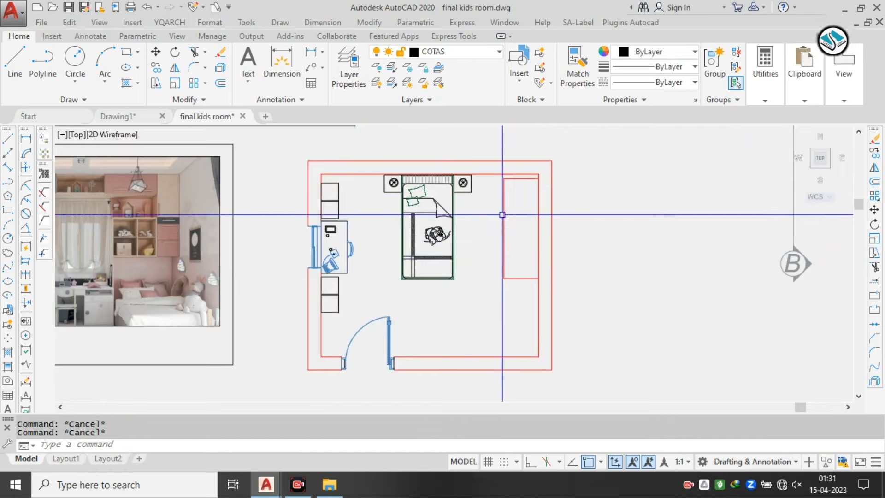
# Assign the two squares above the desk to the DESIGNATOR_DEPA layer with the ByLayer linetype
pyautogui.scroll(4, 410, 179)
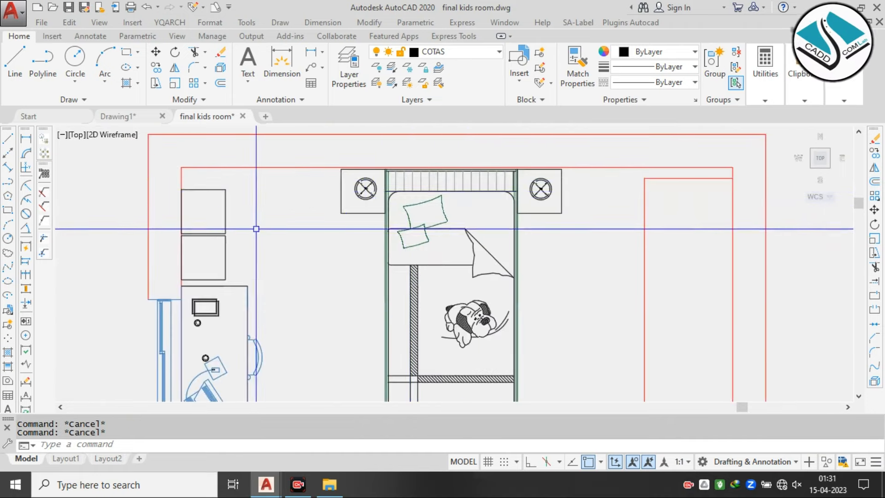
pyautogui.moveTo(305, 224); pyautogui.dragTo(354, 219, button='middle')
pyautogui.scroll(1, 305, 216)
pyautogui.click(290, 195)
pyautogui.click(233, 258)
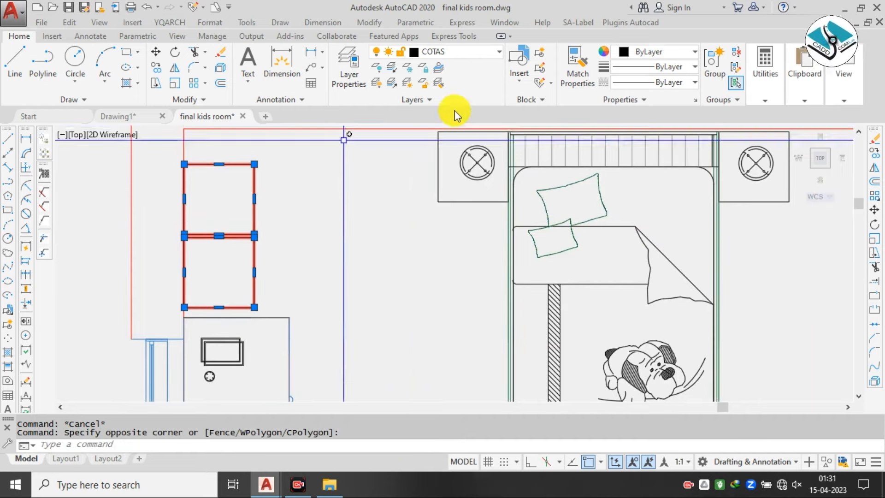
pyautogui.click(479, 52)
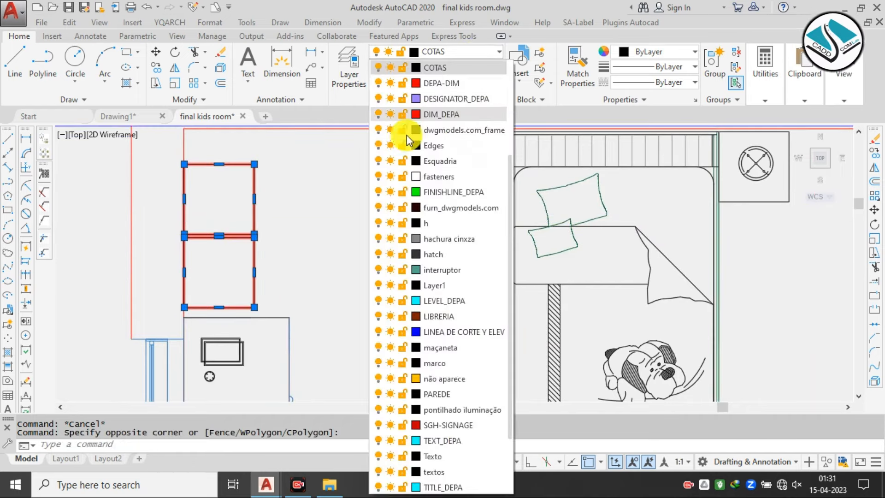
pyautogui.click(442, 99)
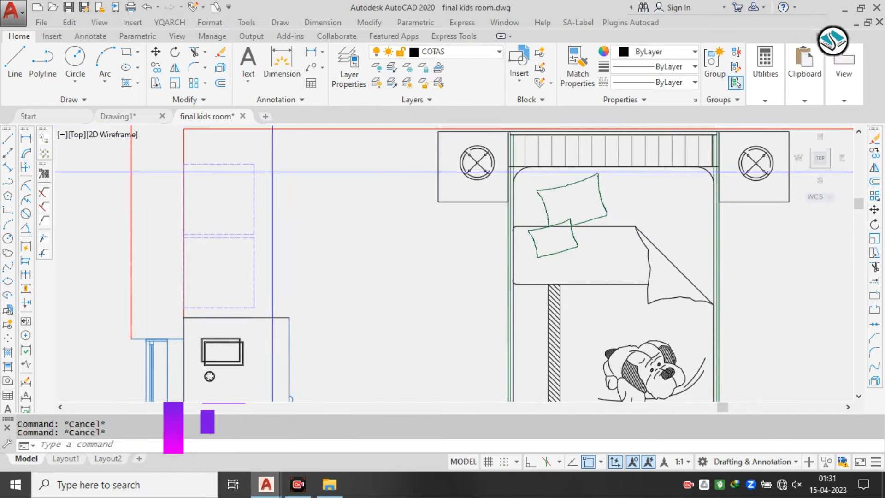
pyautogui.click(669, 84)
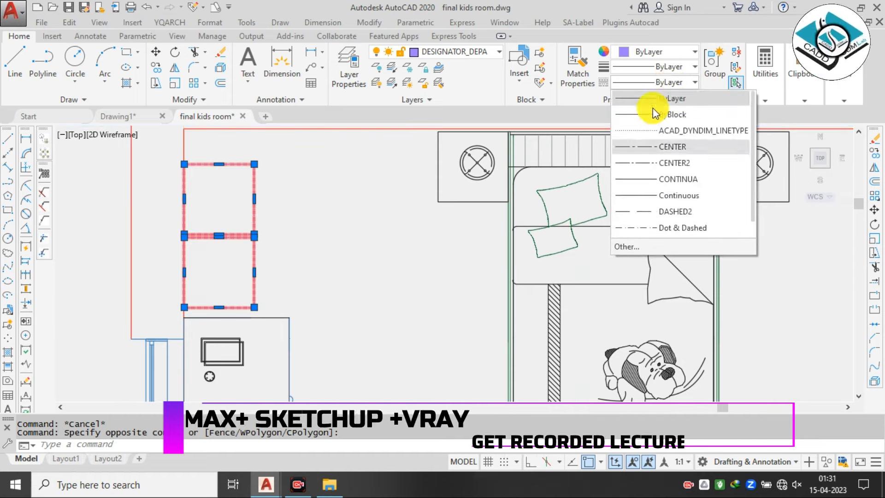
pyautogui.click(683, 97)
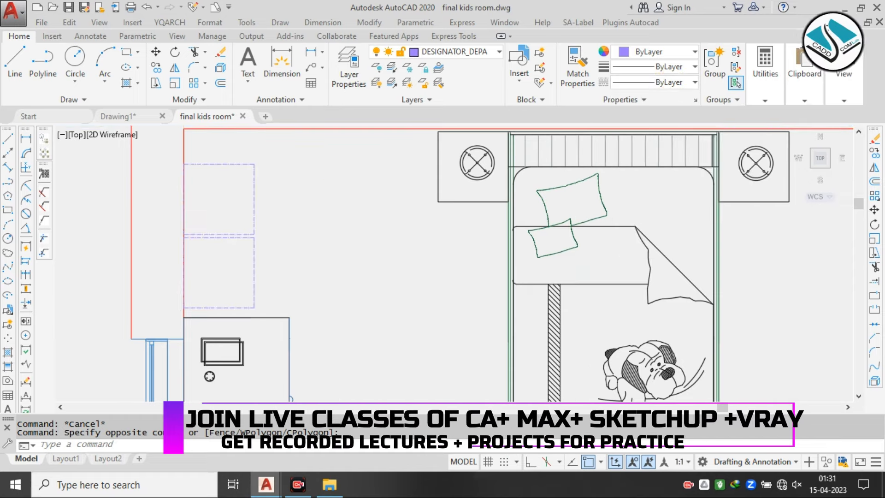
# Assign the two squares above the desk to the LIBRERIA layer
pyautogui.click(461, 51)
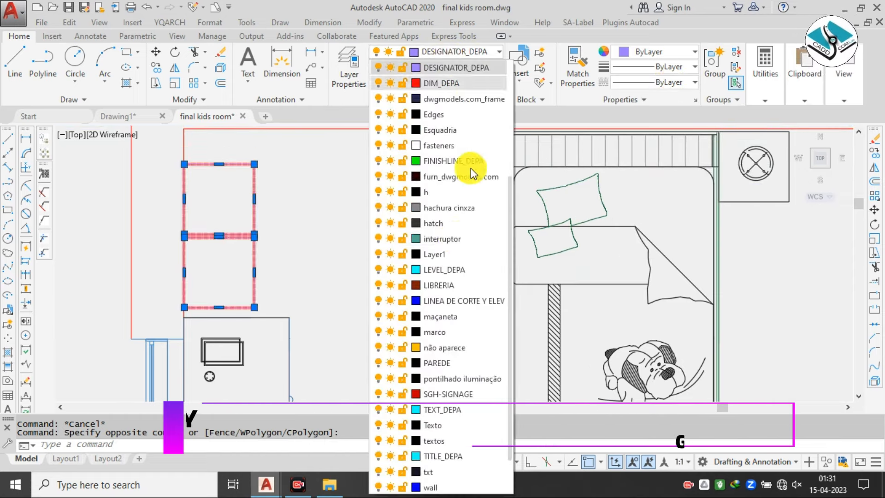
pyautogui.scroll(-1, 461, 207)
pyautogui.click(455, 238)
pyautogui.press('Escape')
pyautogui.press('Escape')
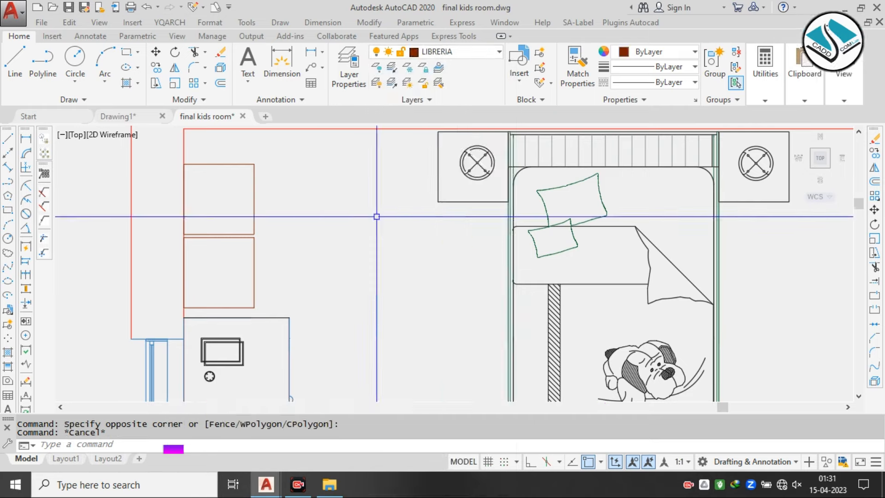
# Match the properties of the squares above the desk onto the two squares below it
pyautogui.scroll(-4, 335, 219)
pyautogui.moveTo(319, 267); pyautogui.dragTo(326, 241, button='middle')
pyautogui.moveTo(316, 297); pyautogui.dragTo(328, 249, button='middle')
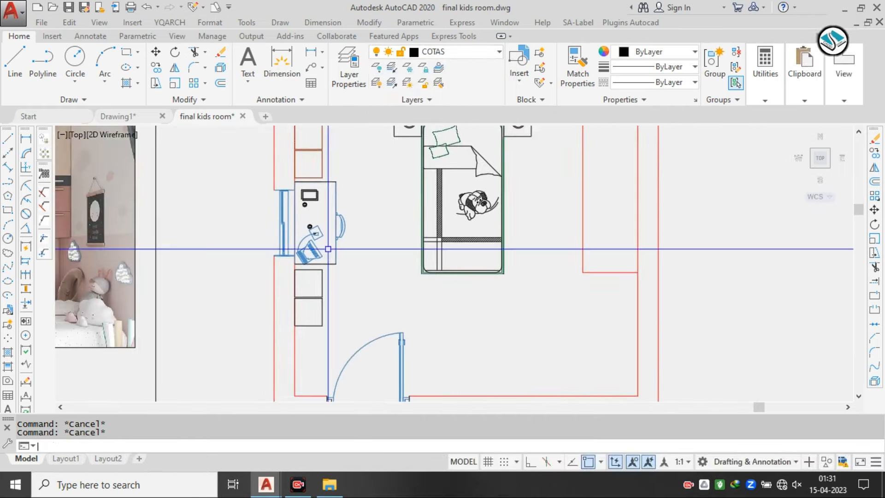
pyautogui.click(324, 151)
pyautogui.moveTo(310, 294); pyautogui.dragTo(317, 240, button='middle')
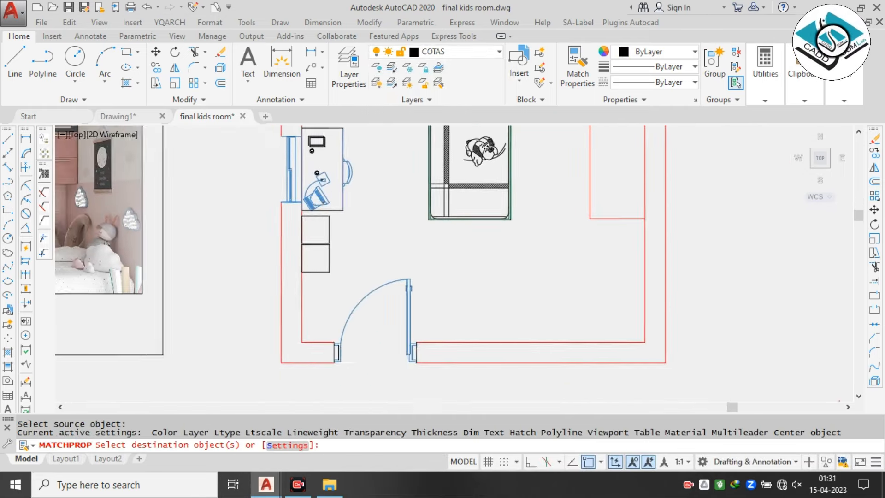
pyautogui.scroll(4, 318, 240)
pyautogui.click(355, 222)
pyautogui.click(316, 258)
pyautogui.press('Escape')
# Erase the extra line on the desk's chair-side edge, near its upper corner
pyautogui.scroll(-4, 330, 288)
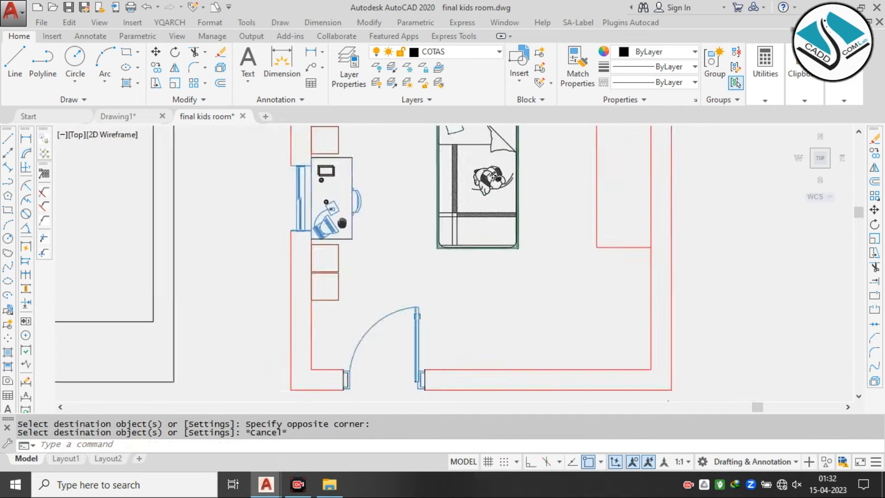
pyautogui.scroll(4, 355, 182)
pyautogui.moveTo(319, 164); pyautogui.dragTo(318, 221, button='middle')
pyautogui.scroll(4, 333, 198)
pyautogui.click(372, 163)
pyautogui.click(333, 193)
pyautogui.press('Escape')
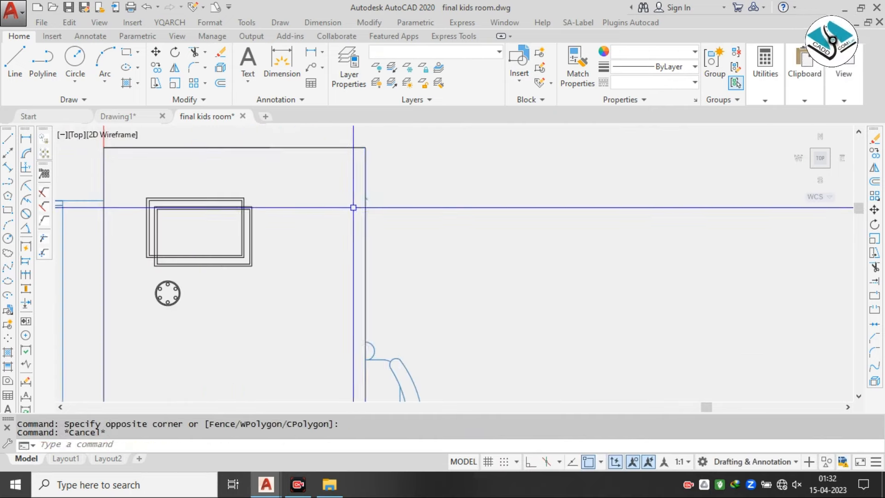
pyautogui.click(366, 198)
pyautogui.click(395, 260)
pyautogui.click(395, 260)
pyautogui.write('e')
# Change the colour of the desk's outline edges to orange
pyautogui.scroll(-2, 346, 197)
pyautogui.click(377, 152)
pyautogui.click(349, 183)
pyautogui.moveTo(334, 275); pyautogui.dragTo(353, 154, button='middle')
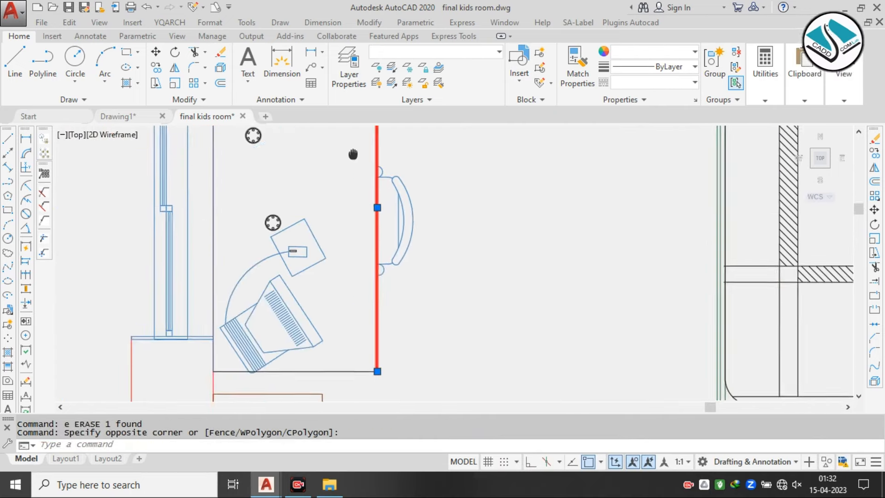
pyautogui.moveTo(339, 316); pyautogui.dragTo(367, 226, button='middle')
pyautogui.click(388, 270)
pyautogui.click(381, 286)
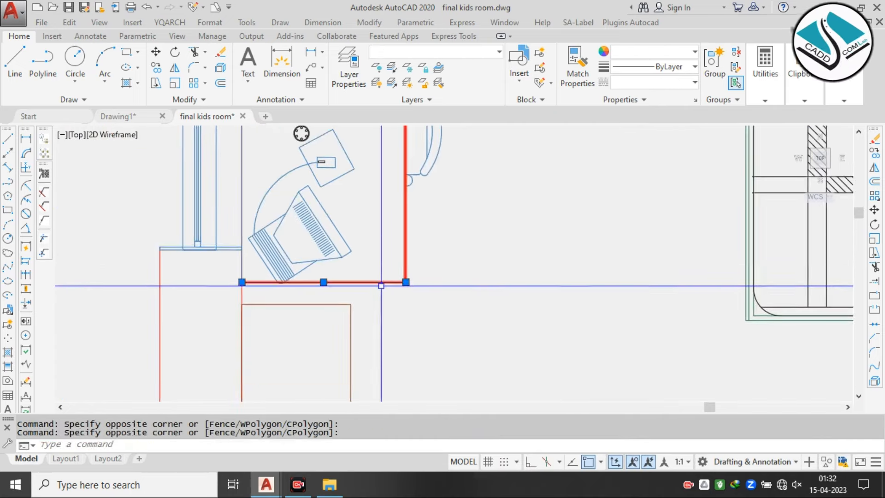
pyautogui.click(243, 178)
pyautogui.scroll(-2, 243, 177)
pyautogui.moveTo(285, 154); pyautogui.dragTo(299, 214, button='middle')
pyautogui.scroll(1, 308, 156)
pyautogui.click(644, 57)
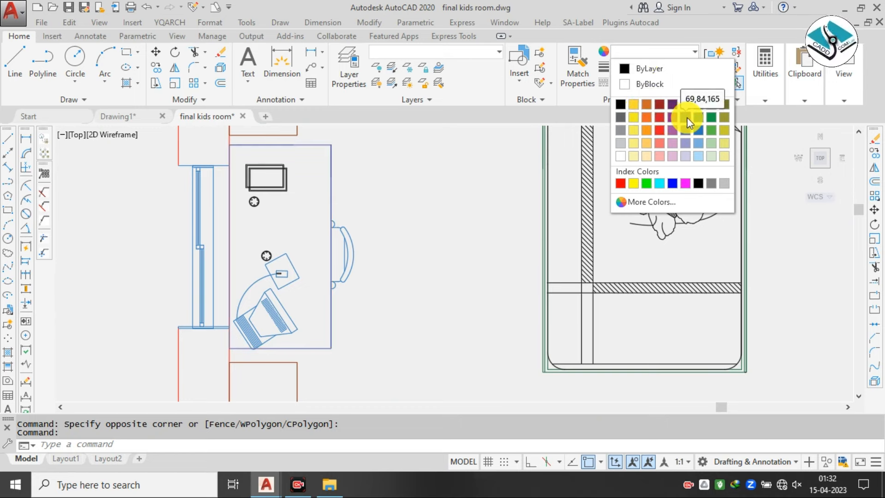
pyautogui.click(390, 215)
pyautogui.press('Escape')
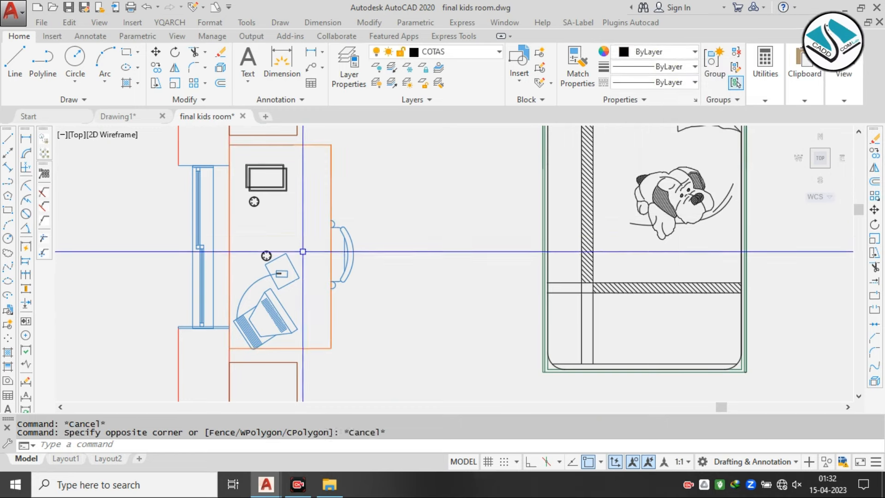
# Set the colour of the computer, its mouse pad and cord, and the adjacent round item on the desk to grey 147,149,152
pyautogui.scroll(-1, 401, 139)
pyautogui.scroll(2, 329, 222)
pyautogui.click(322, 237)
pyautogui.press('Escape')
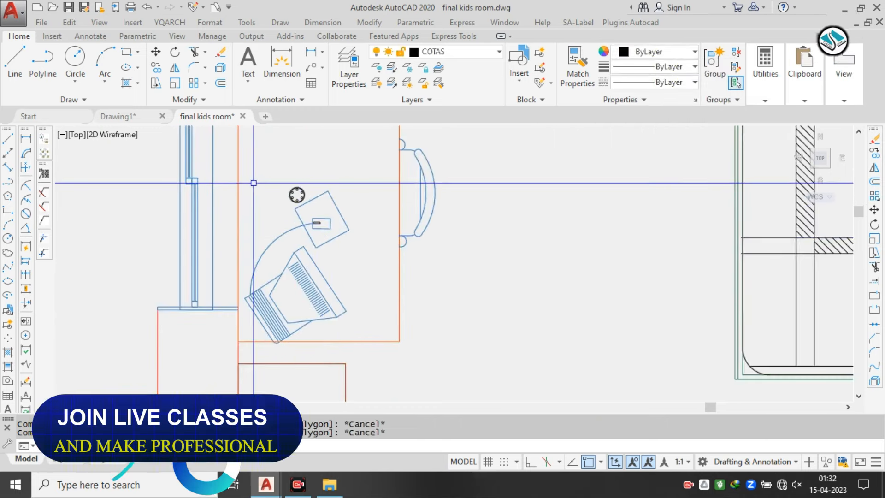
pyautogui.click(243, 181)
pyautogui.click(365, 345)
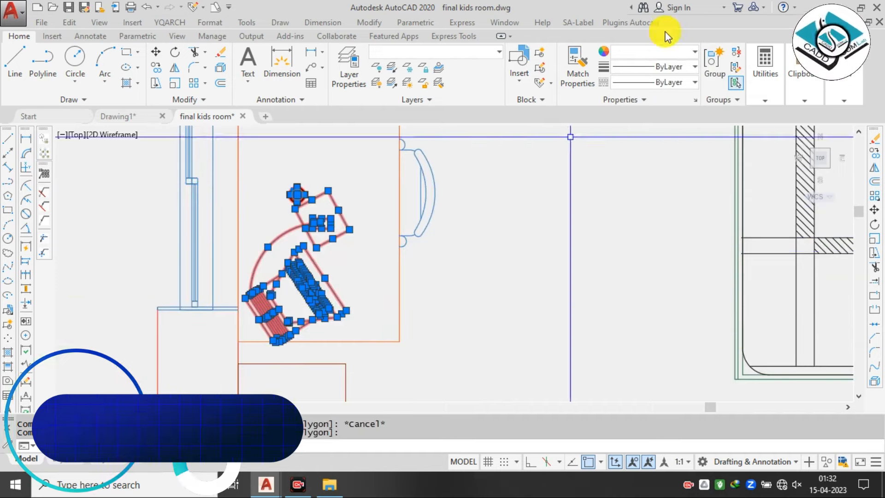
pyautogui.click(669, 51)
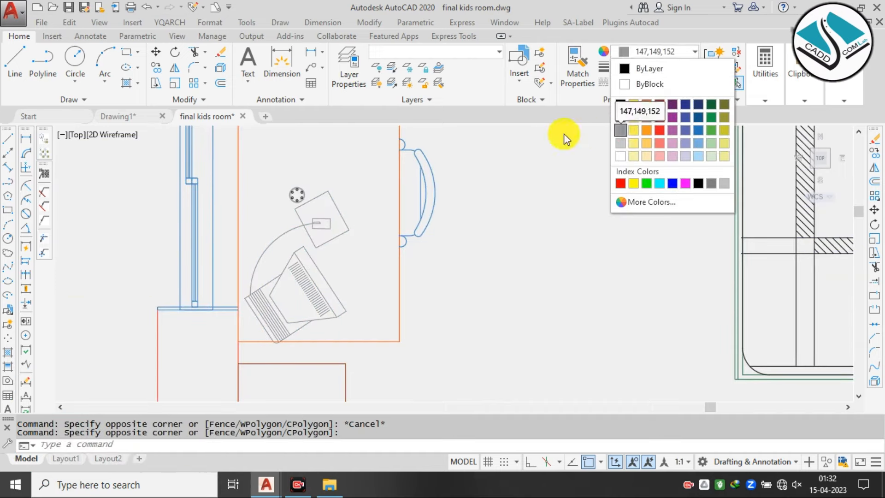
pyautogui.press('Escape')
pyautogui.press('Escape')
pyautogui.moveTo(297, 193); pyautogui.dragTo(295, 233, button='middle')
pyautogui.click(367, 144)
pyautogui.click(468, 326)
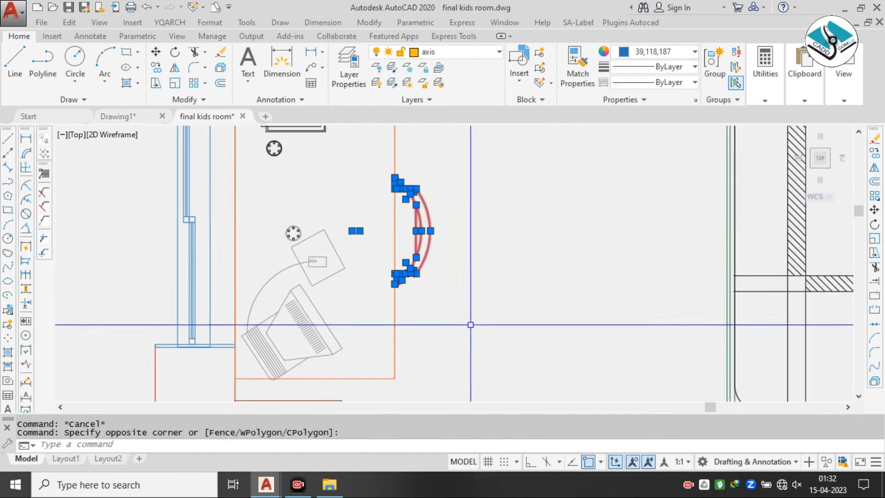
pyautogui.scroll(-2, 406, 237)
pyautogui.press('Escape')
pyautogui.scroll(-2, 293, 252)
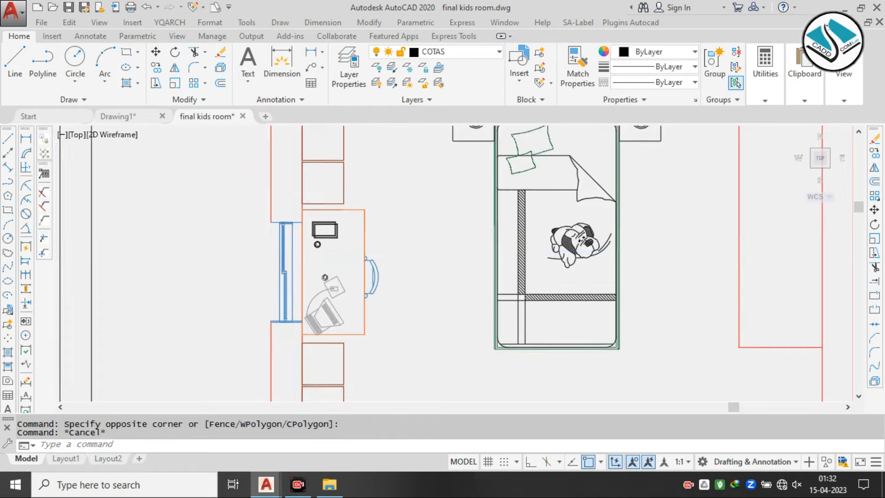
# Change the colour of the front and outer side edges of the desk-side bedside table to grey 99,100,102
pyautogui.scroll(-1, 160, 286)
pyautogui.scroll(3, 392, 183)
pyautogui.scroll(1, 281, 183)
pyautogui.moveTo(281, 184); pyautogui.dragTo(398, 220, button='middle')
pyautogui.click(296, 235)
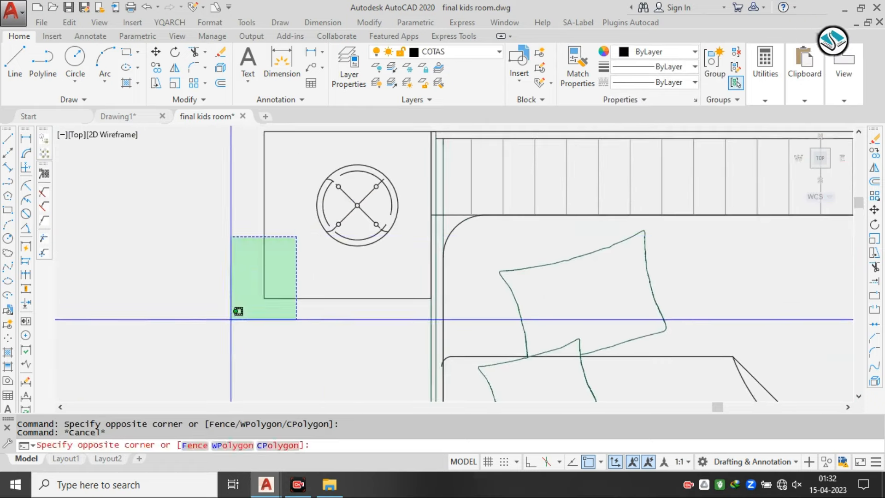
pyautogui.click(231, 318)
pyautogui.scroll(-2, 262, 275)
pyautogui.scroll(2, 433, 258)
pyautogui.moveTo(259, 246); pyautogui.dragTo(479, 225, button='middle')
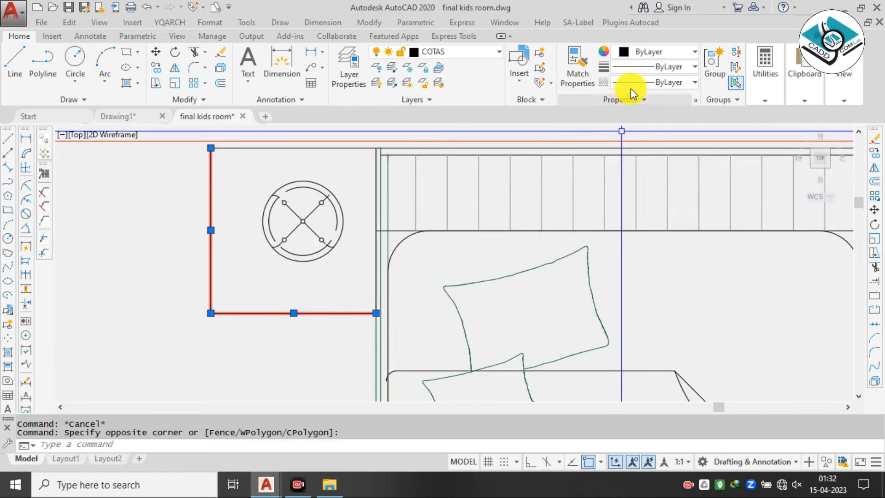
pyautogui.click(660, 55)
pyautogui.click(620, 114)
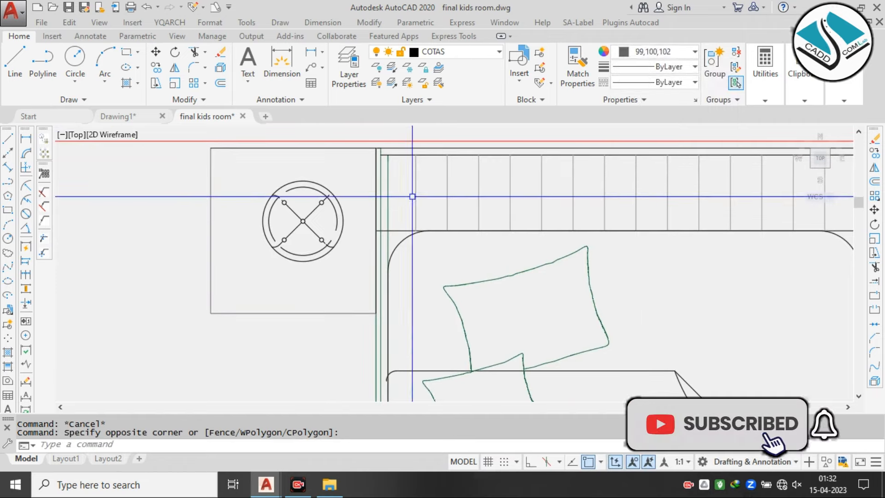
pyautogui.press('Escape')
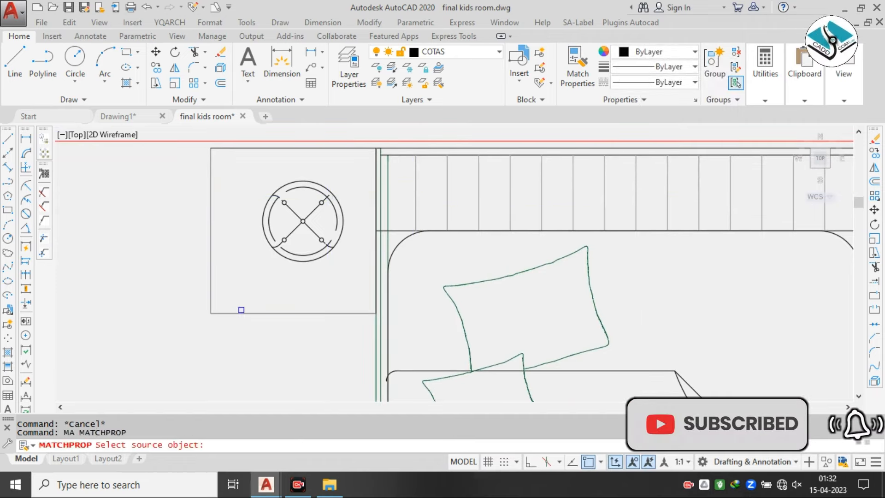
# Match the recoloured edge's properties onto the other bedside table's outline and the back edge of the desk-side one
pyautogui.click(241, 312)
pyautogui.scroll(-2, 438, 283)
pyautogui.scroll(2, 430, 259)
pyautogui.click(417, 332)
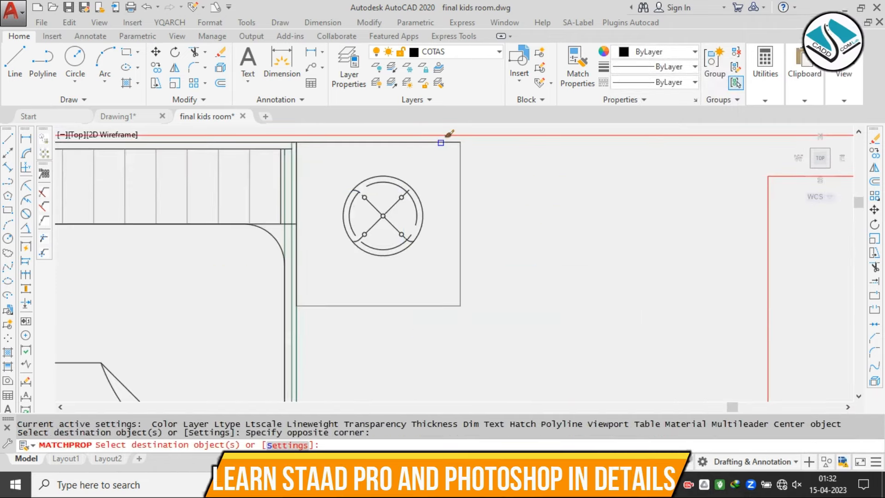
pyautogui.click(505, 174)
pyautogui.click(431, 238)
pyautogui.scroll(-2, 465, 263)
pyautogui.moveTo(212, 233); pyautogui.dragTo(408, 234, button='middle')
pyautogui.scroll(2, 352, 235)
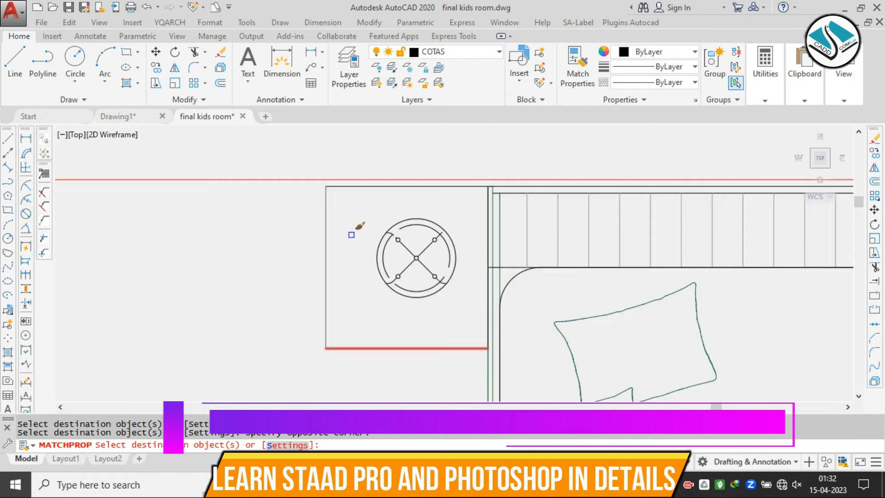
pyautogui.click(432, 184)
pyautogui.scroll(-2, 427, 215)
pyautogui.moveTo(544, 233); pyautogui.dragTo(499, 192, button='middle')
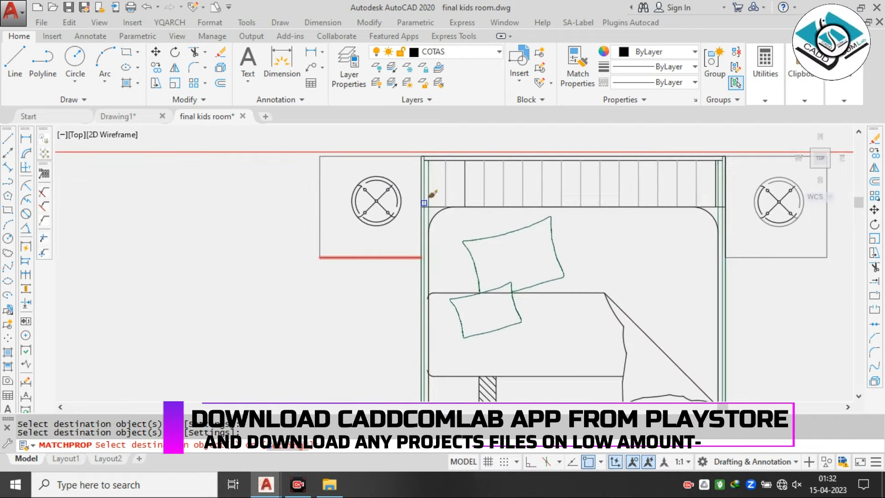
pyautogui.scroll(2, 420, 194)
pyautogui.press('Escape')
pyautogui.press('Escape')
# Draw a circle centred on the desk-side bedside table's lamp, slightly larger than its outer ring
pyautogui.write('c')
pyautogui.press('Return')
pyautogui.scroll(1, 323, 217)
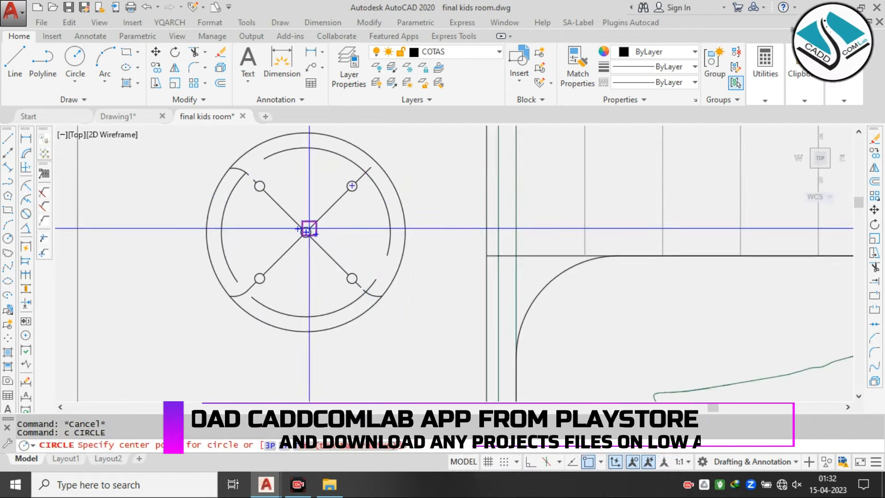
pyautogui.scroll(2, 306, 238)
pyautogui.click(309, 216)
pyautogui.scroll(-3, 315, 257)
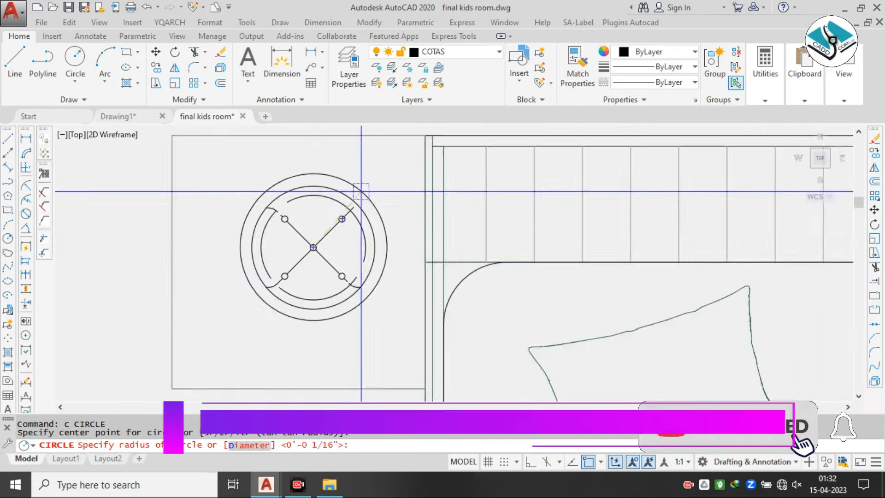
pyautogui.scroll(5, 360, 191)
pyautogui.press('Return')
pyautogui.scroll(-4, 348, 239)
pyautogui.scroll(1, 344, 246)
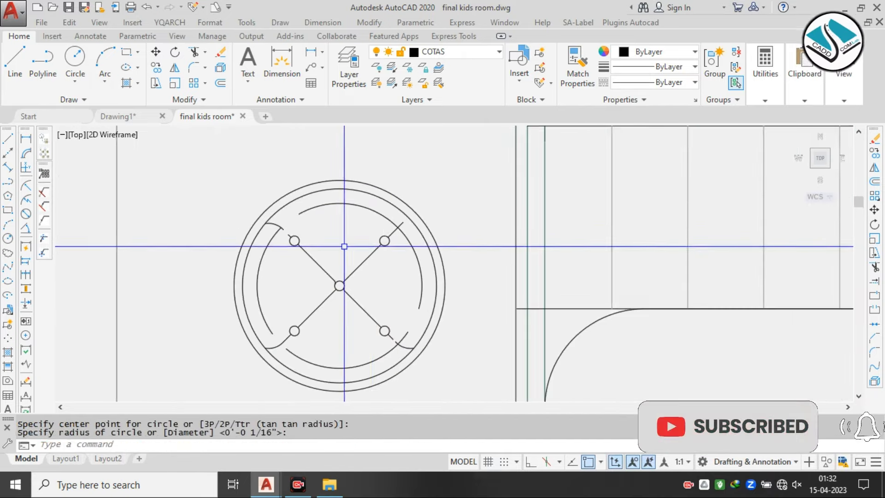
pyautogui.scroll(-4, 344, 246)
pyautogui.scroll(1, 440, 207)
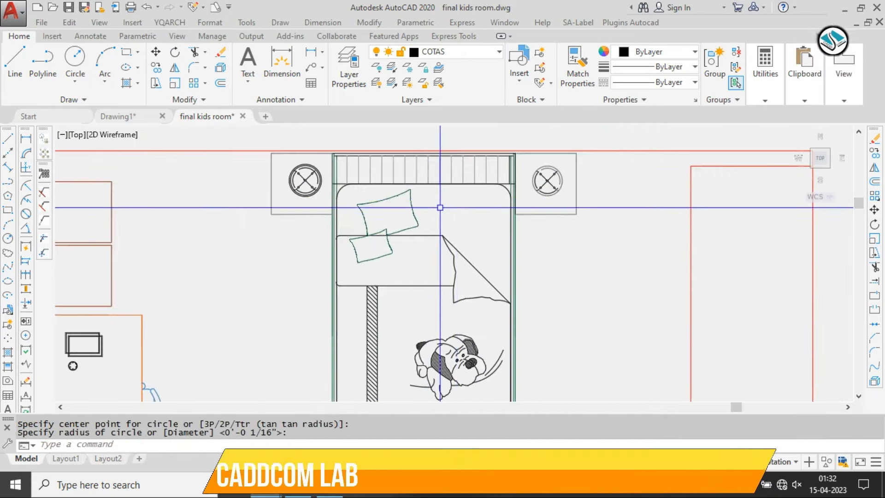
# Draw a thin rectangular handle along the front edge of the desk-side bedside table, outside its outline
pyautogui.scroll(4, 300, 224)
pyautogui.write('rec')
pyautogui.press('Return')
pyautogui.scroll(3, 300, 223)
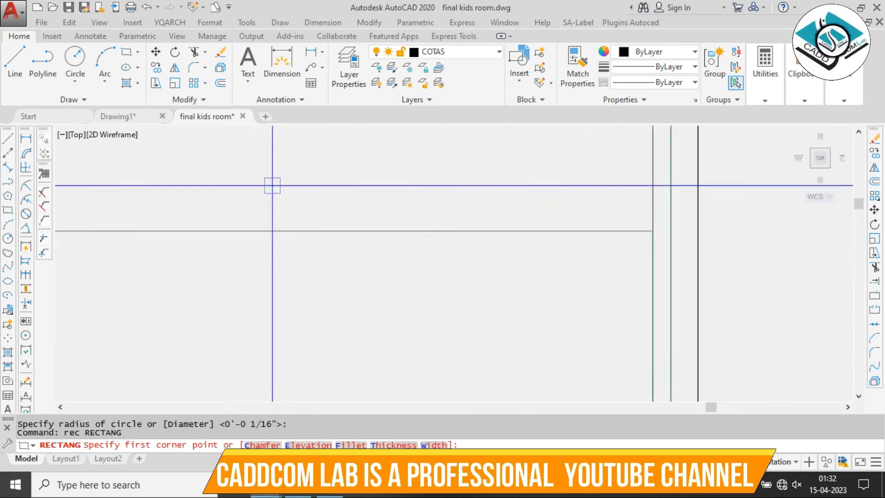
pyautogui.click(225, 231)
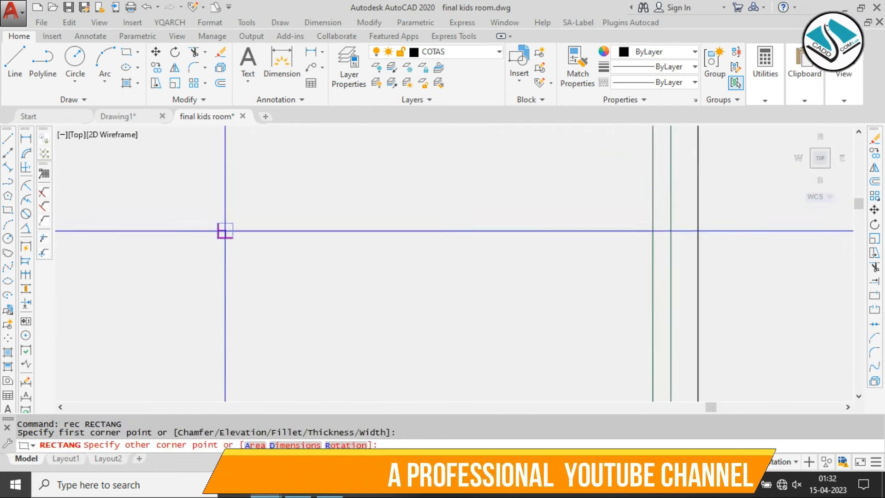
pyautogui.click(459, 246)
pyautogui.scroll(-6, 405, 206)
pyautogui.scroll(4, 341, 192)
# Copy the handle to the front edge of the bedside table on the other side of the bed
pyautogui.click(328, 192)
pyautogui.click(536, 283)
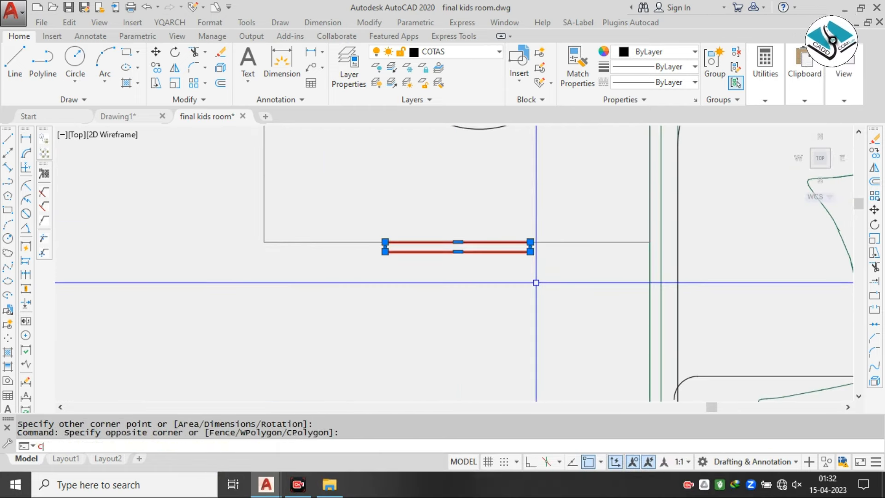
pyautogui.press('Return')
pyautogui.click(457, 243)
pyautogui.scroll(-4, 537, 237)
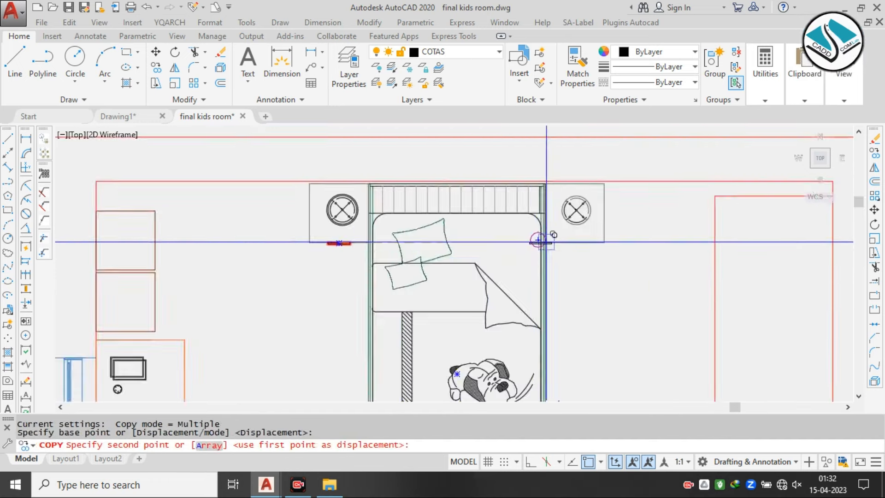
pyautogui.scroll(4, 608, 277)
pyautogui.click(622, 276)
pyautogui.press('Escape')
pyautogui.scroll(-8, 622, 277)
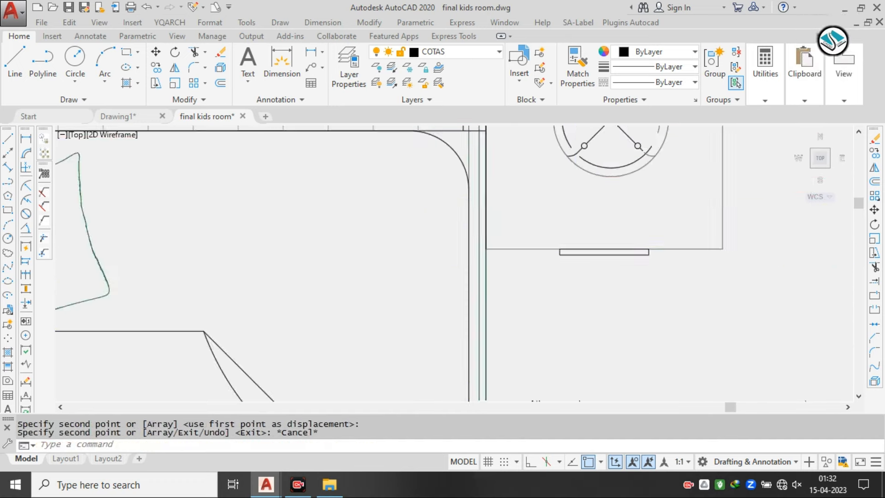
# Change the colour of the two pillows on the bed to grey
pyautogui.moveTo(515, 277); pyautogui.dragTo(509, 245, button='middle')
pyautogui.scroll(5, 424, 198)
pyautogui.click(435, 200)
pyautogui.click(356, 243)
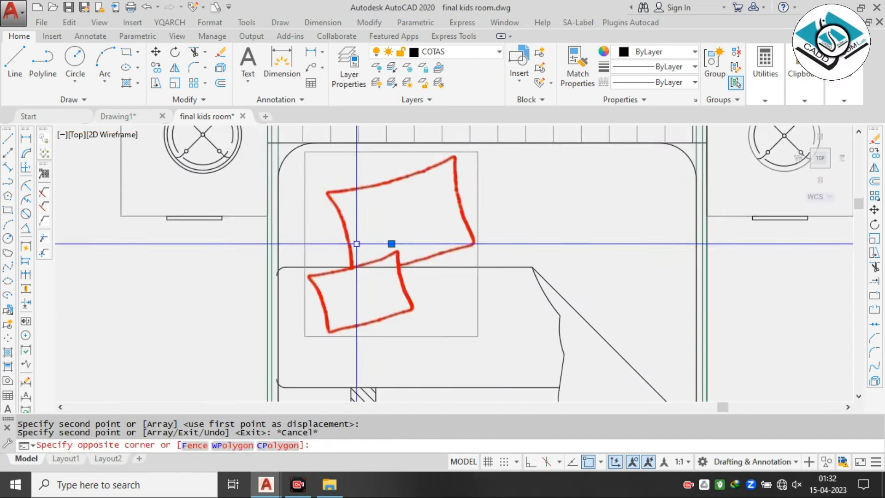
pyautogui.click(648, 64)
pyautogui.click(669, 53)
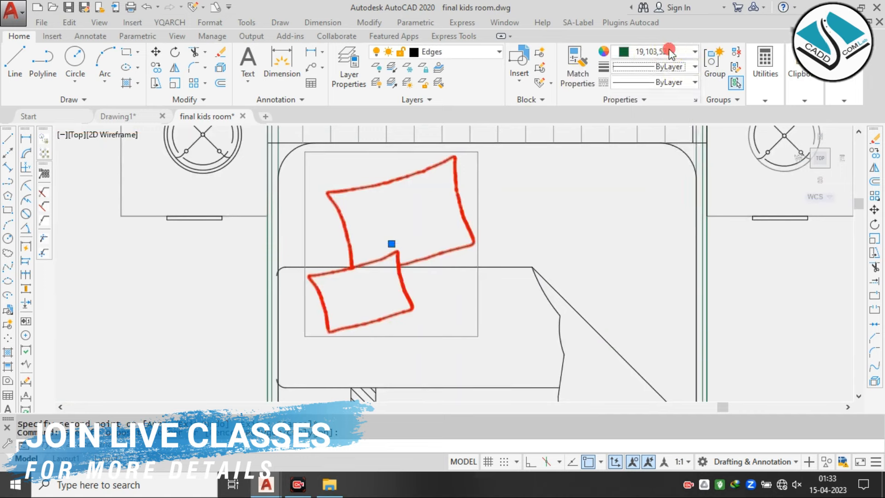
pyautogui.click(666, 52)
pyautogui.click(657, 52)
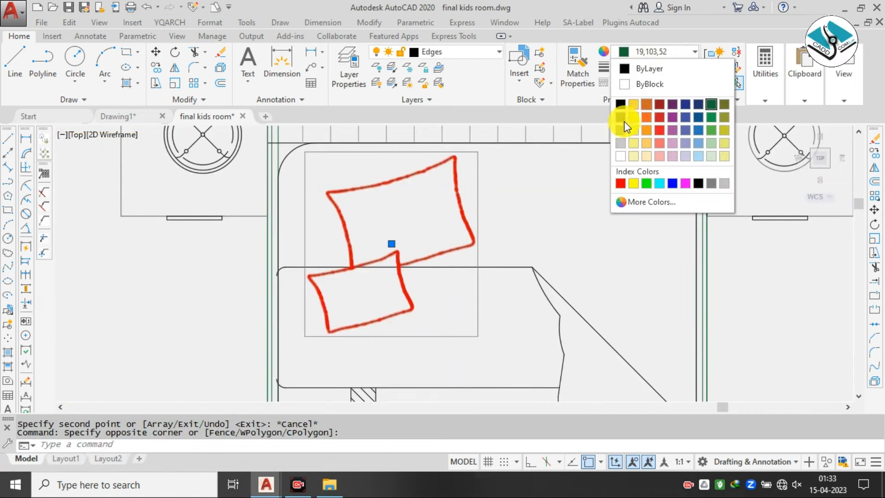
# Draw a rug rectangle around the lower half of the bed, extending past both sides and the foot
pyautogui.scroll(-6, 396, 195)
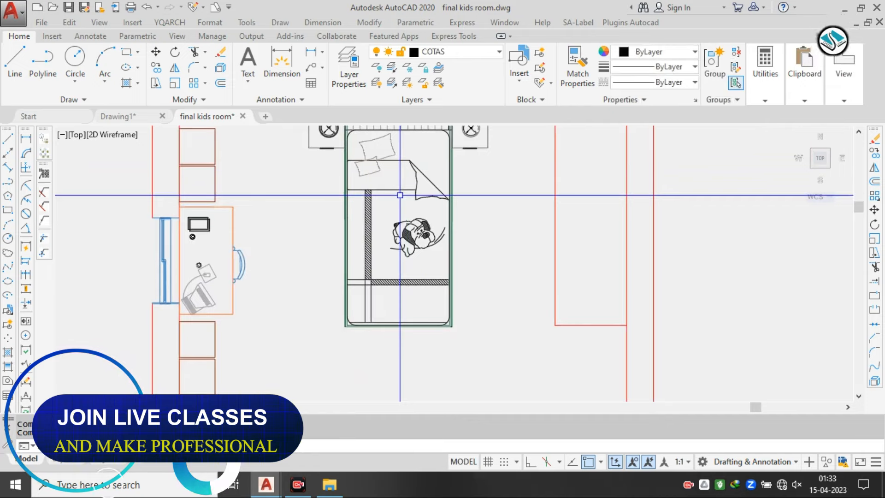
pyautogui.write('rec')
pyautogui.press('Return')
pyautogui.click(305, 218)
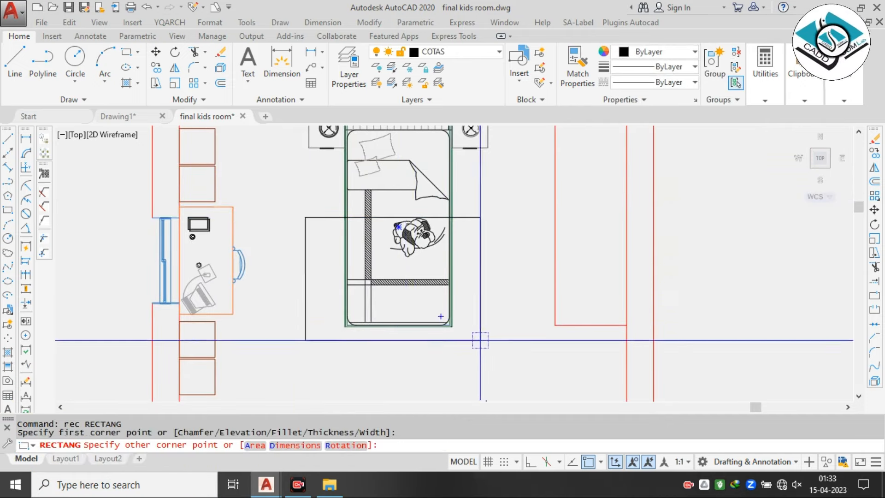
pyautogui.click(509, 357)
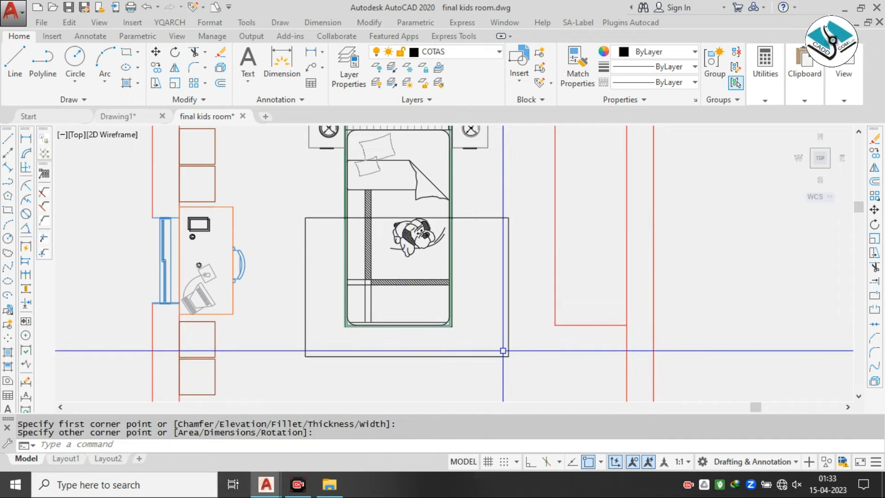
# Trim the rug's upper edge between the double lines of both bed side rails
pyautogui.press('Return')
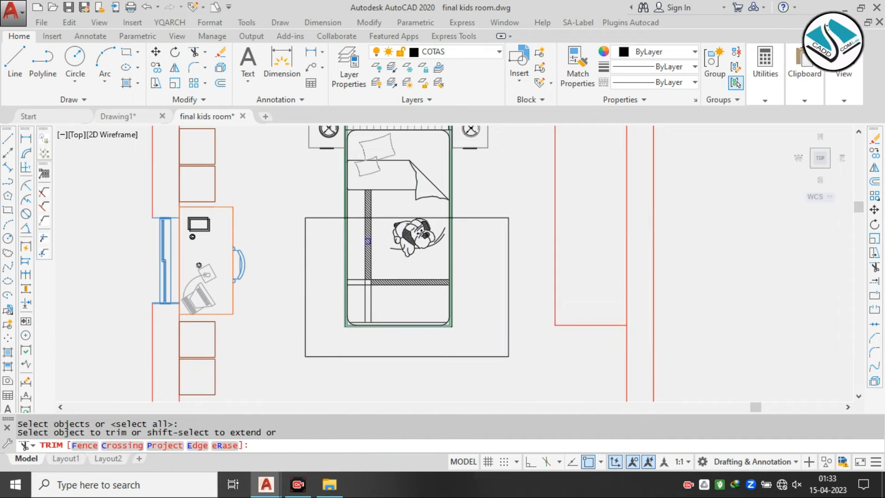
pyautogui.scroll(6, 306, 167)
pyautogui.click(352, 188)
pyautogui.scroll(-7, 353, 188)
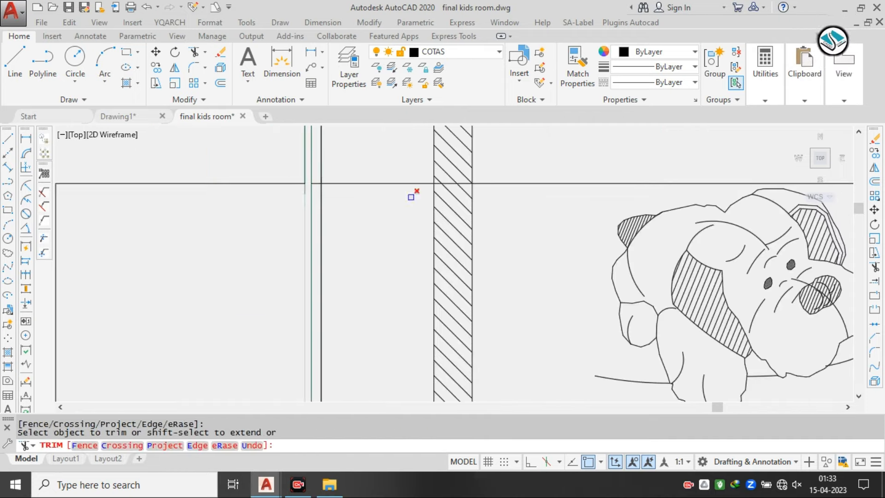
pyautogui.scroll(7, 555, 205)
pyautogui.click(633, 201)
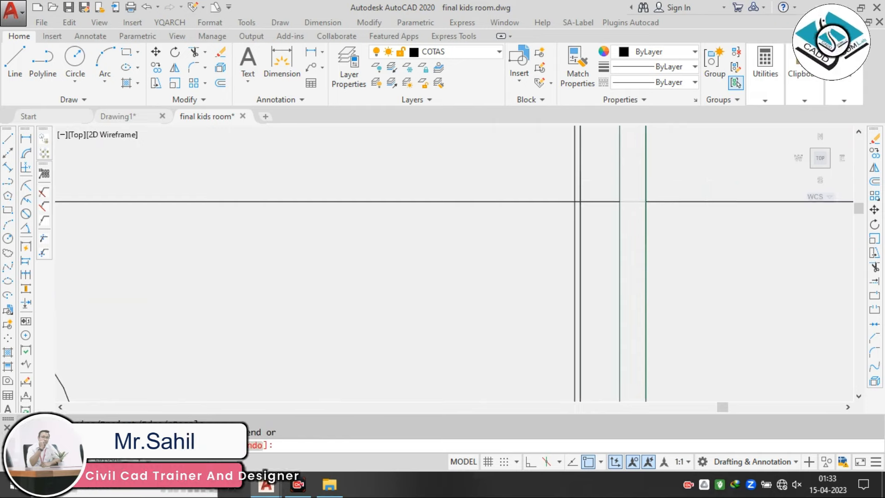
pyautogui.scroll(-1, 615, 212)
pyautogui.press('Escape')
# Erase the remaining piece of the rug's upper edge that crosses the bed
pyautogui.click(511, 188)
pyautogui.click(449, 239)
pyautogui.press('Delete')
pyautogui.scroll(-6, 424, 194)
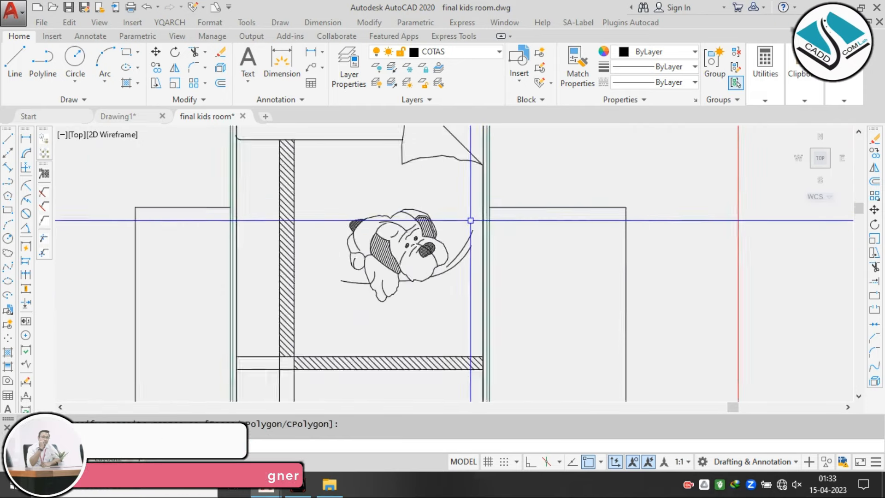
pyautogui.moveTo(425, 277); pyautogui.dragTo(471, 273, button='middle')
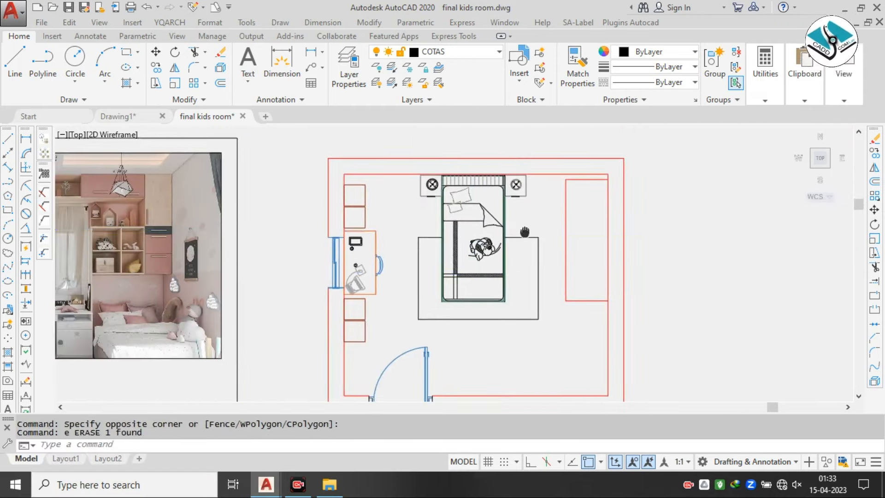
pyautogui.press('Escape')
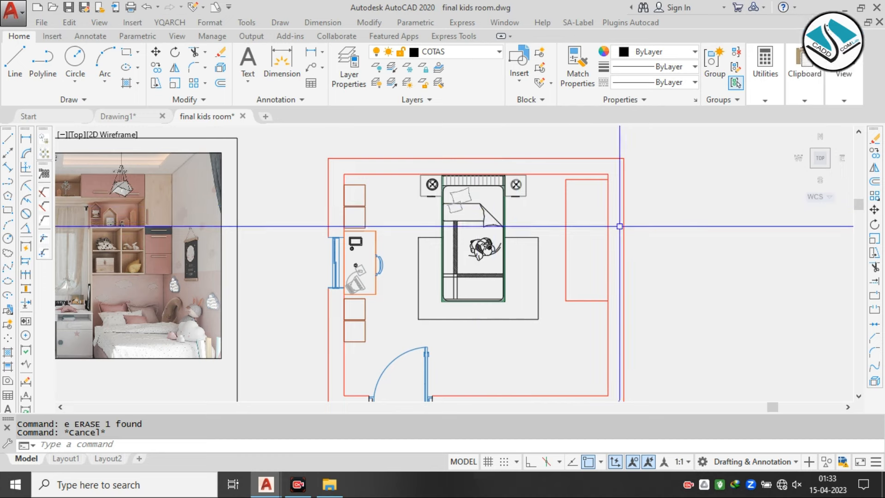
pyautogui.moveTo(618, 226); pyautogui.dragTo(591, 229, button='middle')
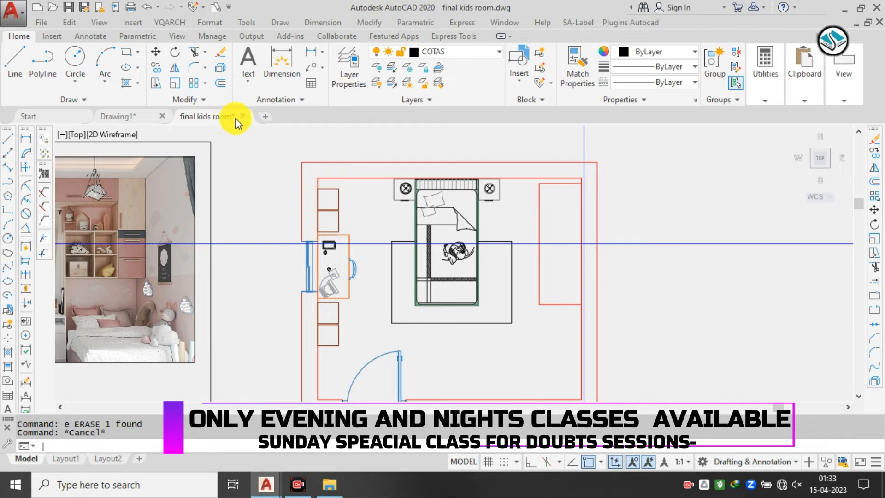
# Start a hatch and choose the GOST_WOOD pattern
pyautogui.write('h')
pyautogui.press('Return')
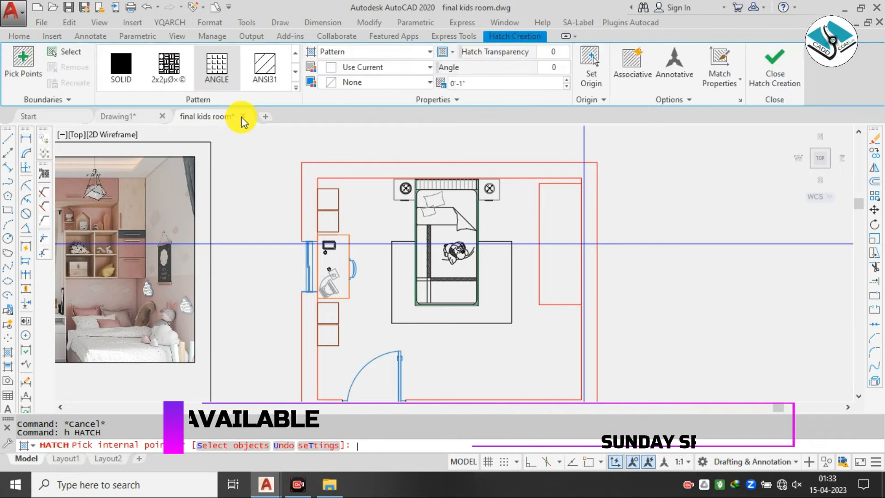
pyautogui.click(297, 96)
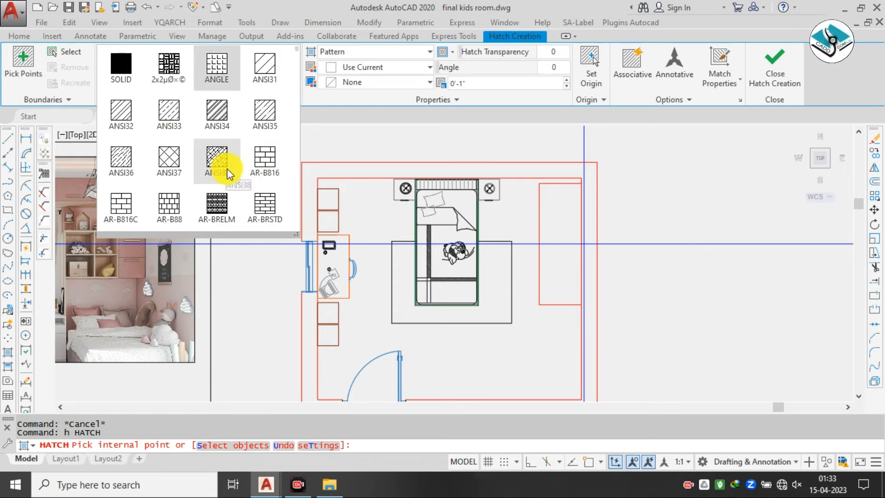
pyautogui.scroll(-2, 228, 165)
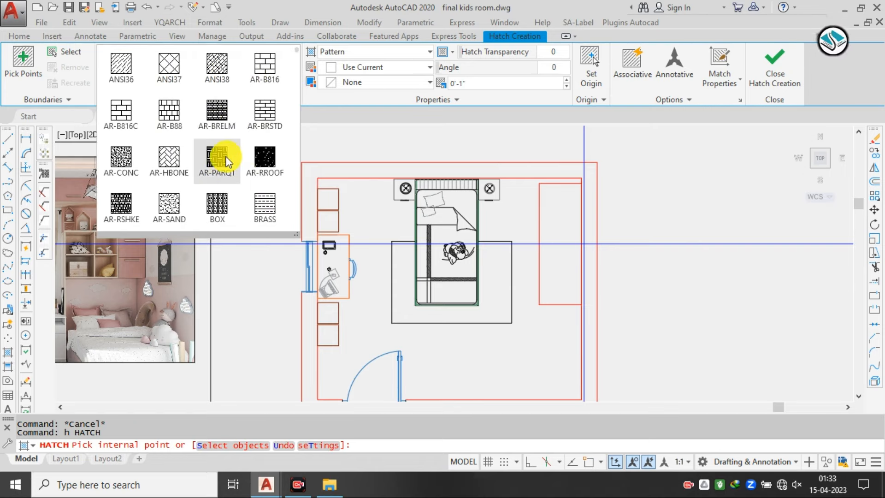
pyautogui.scroll(-1, 227, 162)
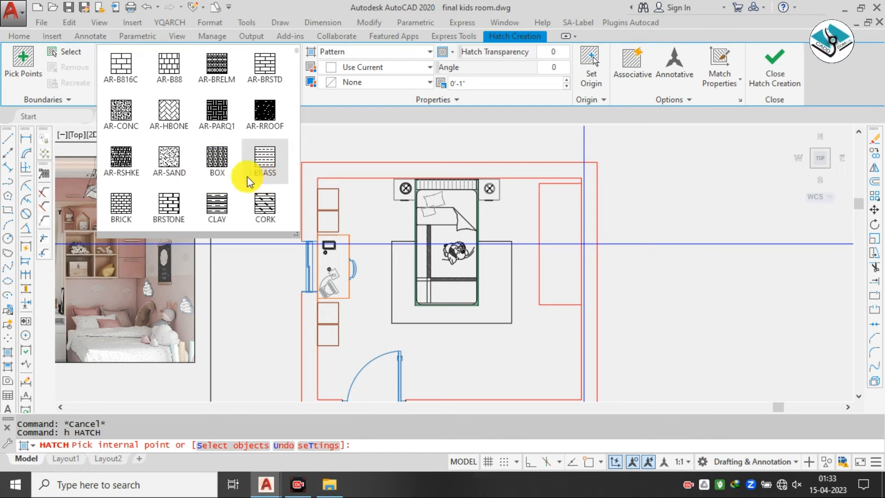
pyautogui.scroll(-2, 247, 176)
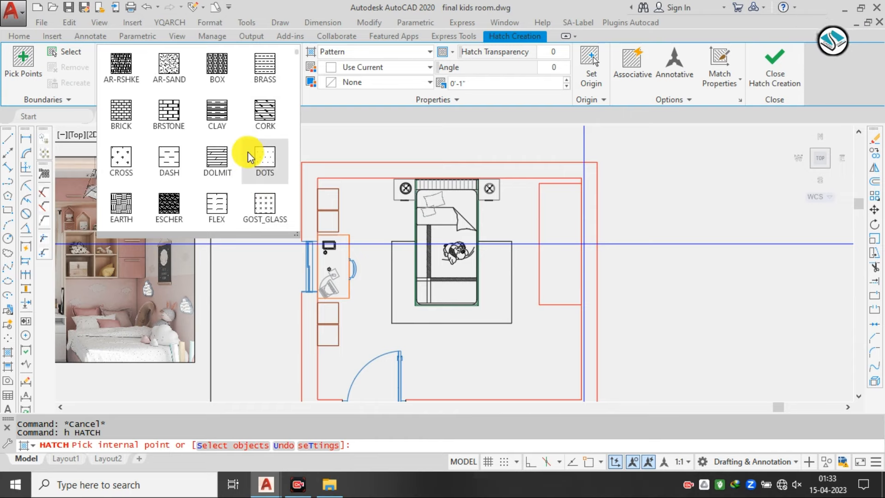
pyautogui.scroll(-1, 247, 153)
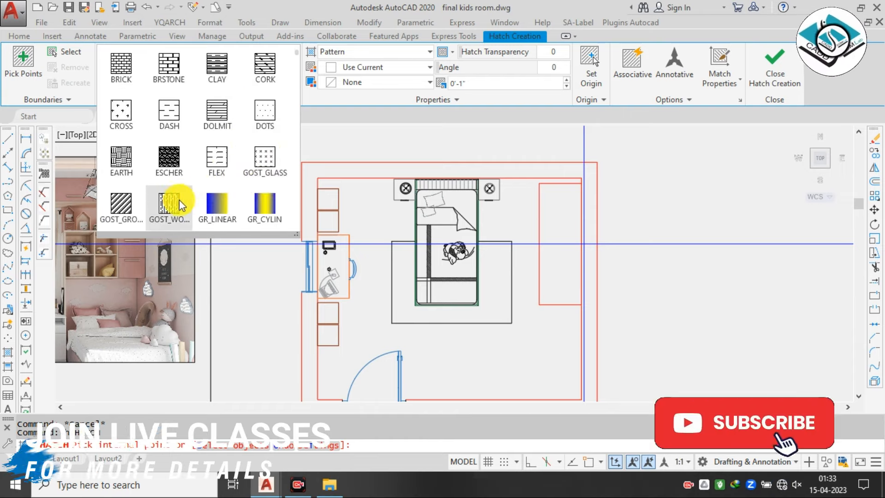
# Fill the room's floor area around the furniture and rug with the chosen hatch
pyautogui.click(548, 210)
pyautogui.press('Escape')
pyautogui.press('Escape')
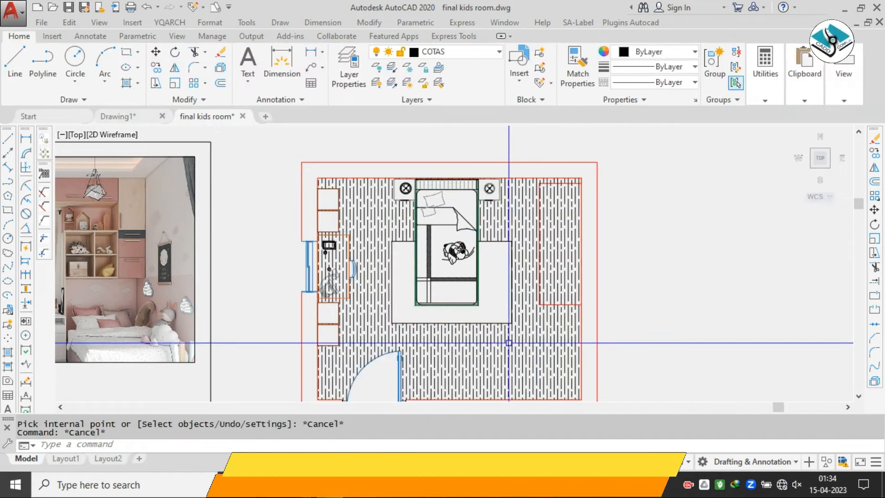
# Erase the wood hatch that fills the room's floor
pyautogui.click(509, 343)
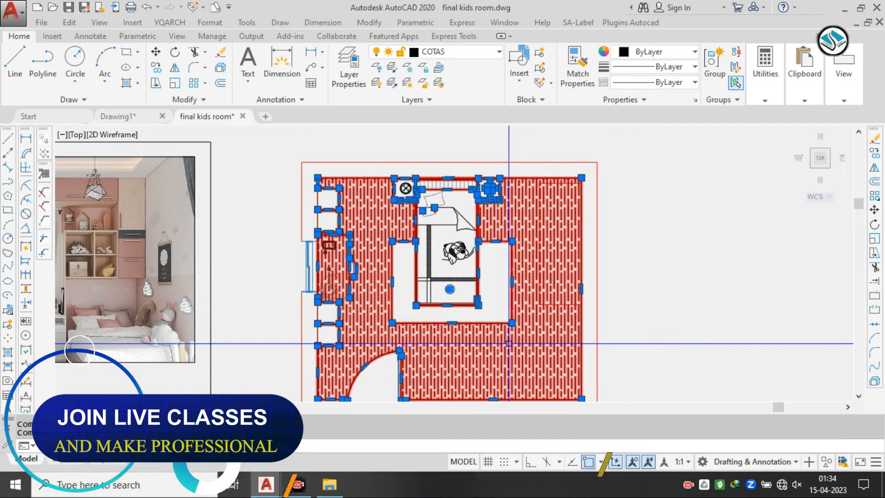
pyautogui.press('Escape')
pyautogui.write('e')
pyautogui.press('space')
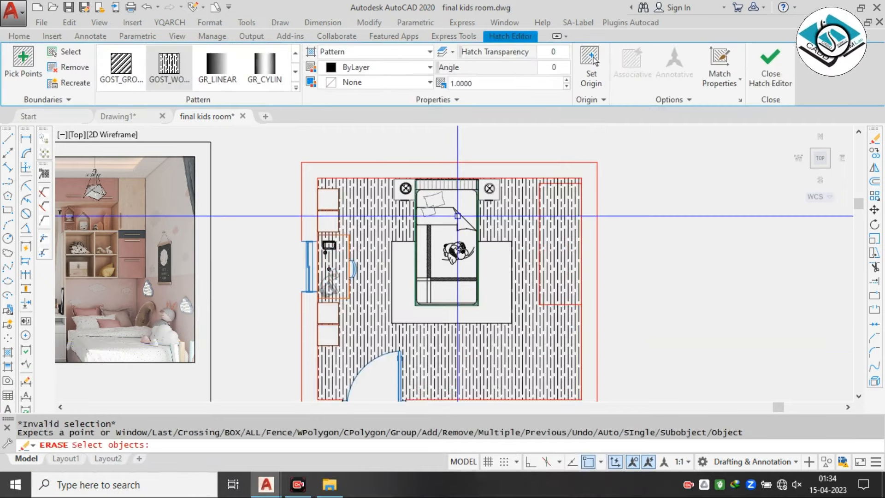
pyautogui.press('Escape')
pyautogui.press('Escape')
pyautogui.scroll(-3, 490, 322)
pyautogui.scroll(3, 489, 331)
pyautogui.click(490, 345)
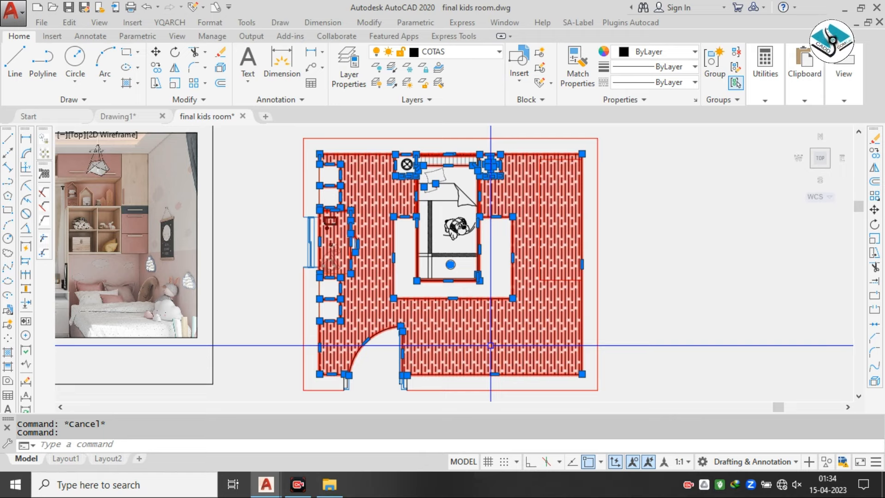
pyautogui.write('e')
pyautogui.press('space')
pyautogui.press('Escape')
pyautogui.scroll(3, 474, 320)
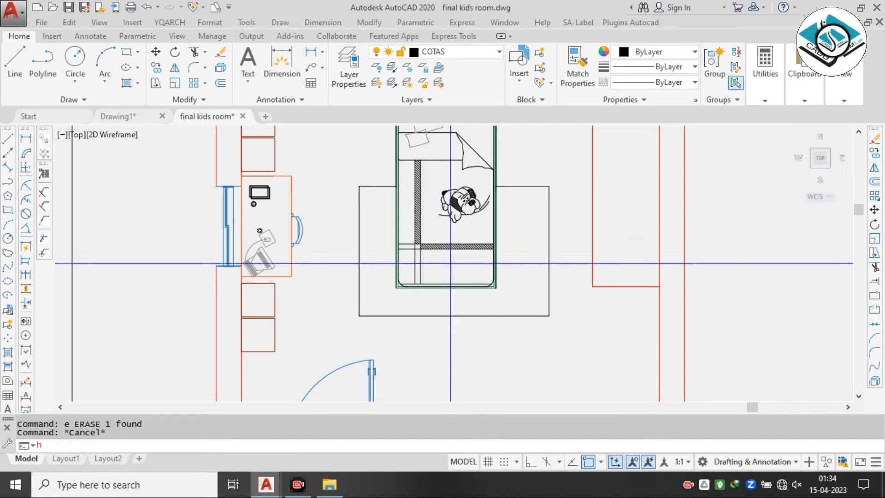
pyautogui.write('h')
pyautogui.press('Return')
pyautogui.click(186, 85)
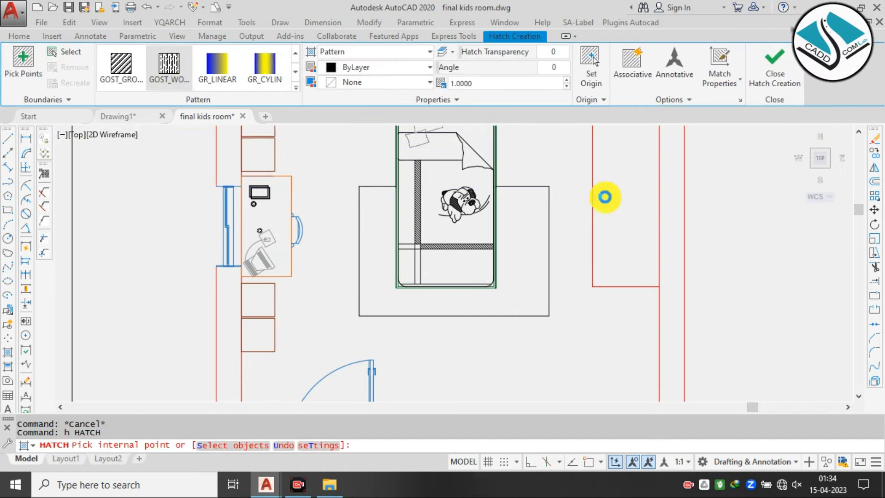
pyautogui.click(477, 269)
pyautogui.scroll(-3, 521, 240)
pyautogui.moveTo(521, 239)
pyautogui.mouseDown(button='middle')
pyautogui.moveTo(483, 238)
pyautogui.moveTo(440, 255)
pyautogui.mouseUp(button='middle')
pyautogui.press('Escape')
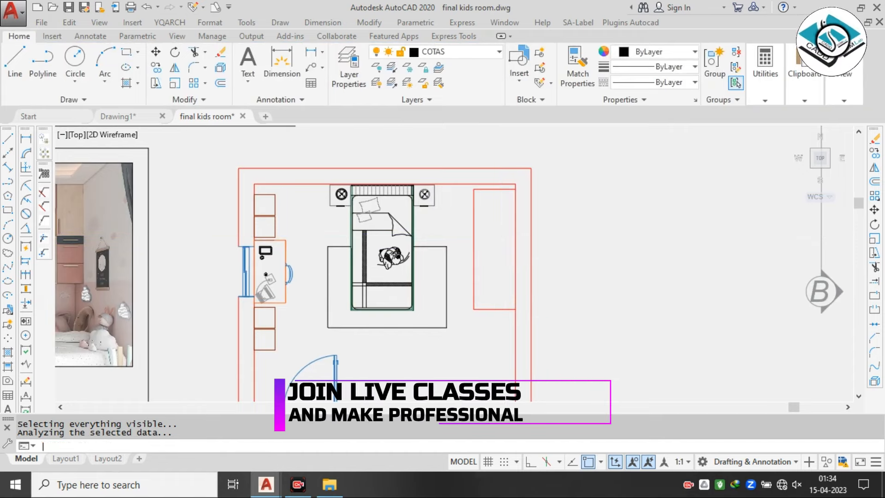
# Hatch the tall rectangular unit along the plan's right wall with the GOST_WOOD pattern
pyautogui.write('h')
pyautogui.press('Return')
pyautogui.click(502, 226)
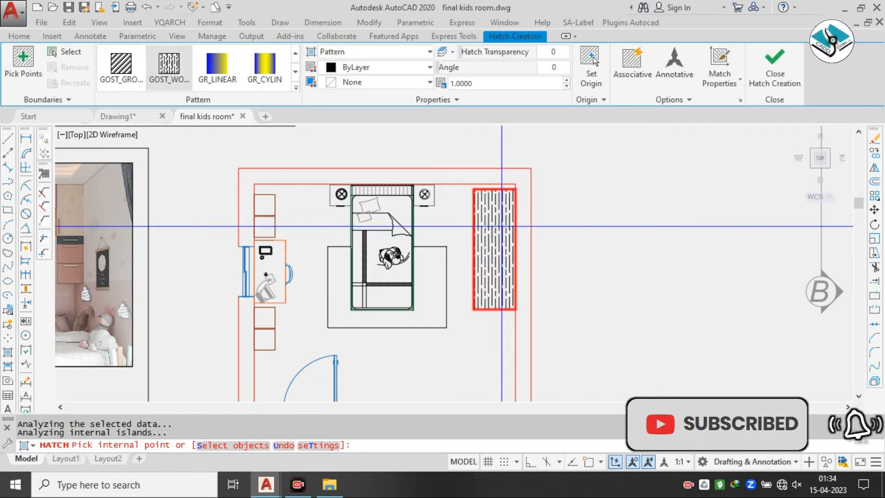
# Try pattern scales of 0.5 and 1.5 on the hatch in the tall unit
pyautogui.click(490, 88)
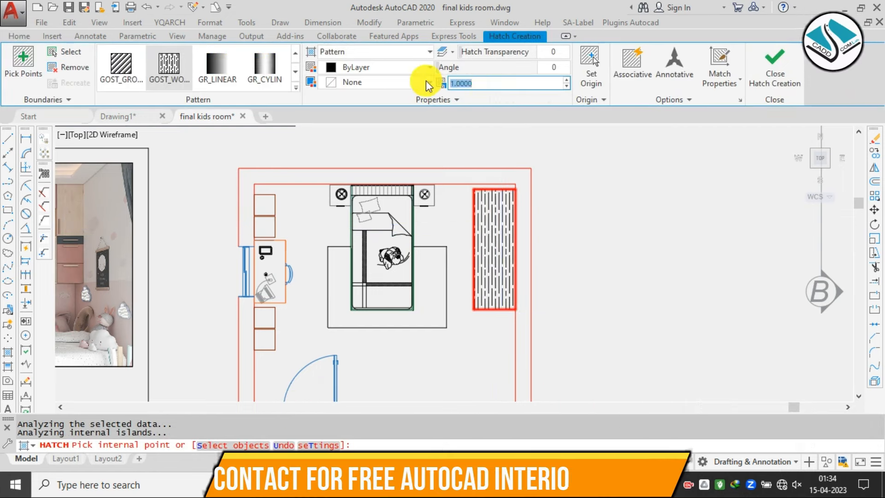
pyautogui.write('0.5')
pyautogui.press('Return')
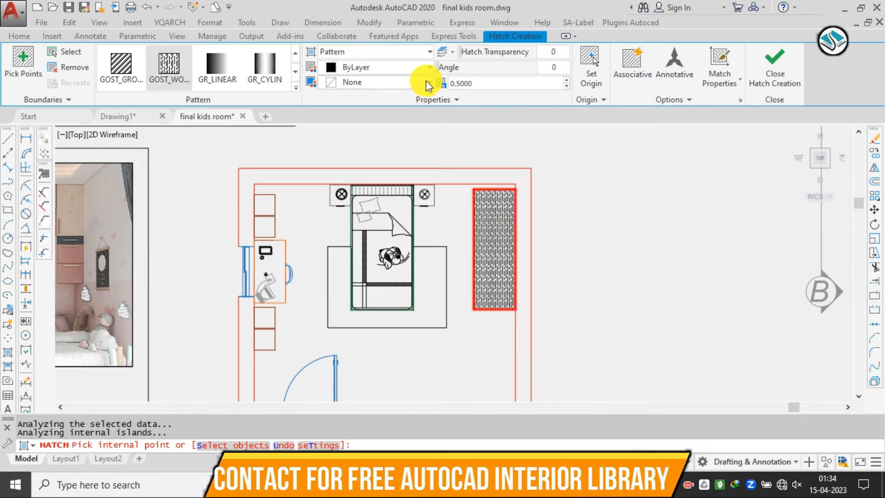
pyautogui.click(459, 83)
pyautogui.write('1.5')
pyautogui.press('Return')
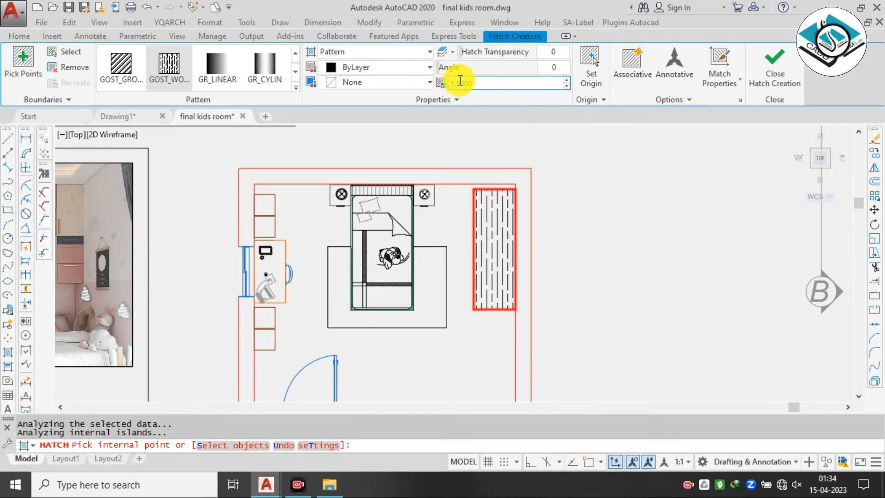
# Set the tall unit's hatch angle to 90 and its scale to 1
pyautogui.click(561, 67)
pyautogui.write('90')
pyautogui.press('Return')
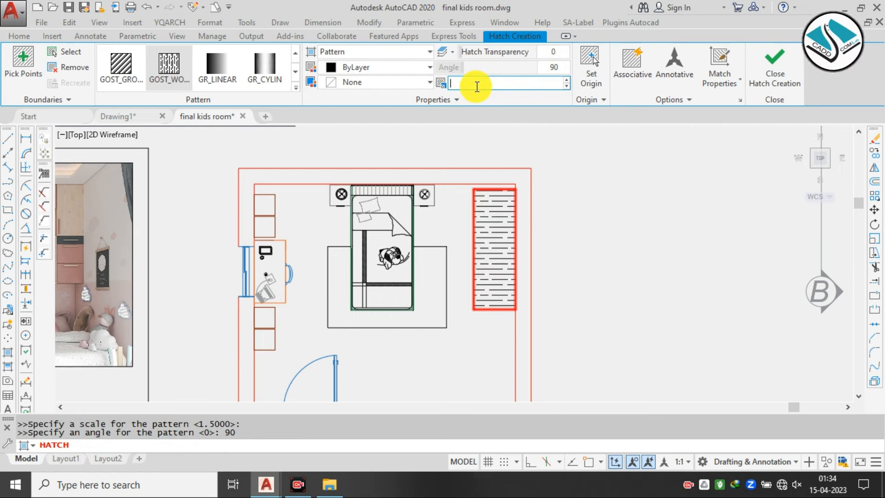
pyautogui.click(354, 88)
# Set the tall unit's hatch colour to the grey 147,149,152 and finish the hatch
pyautogui.click(361, 68)
pyautogui.click(361, 69)
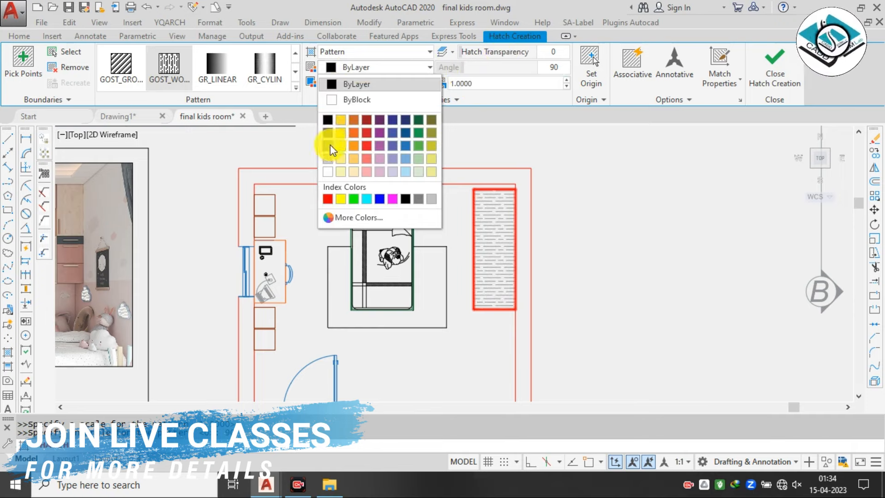
pyautogui.click(328, 145)
pyautogui.press('Return')
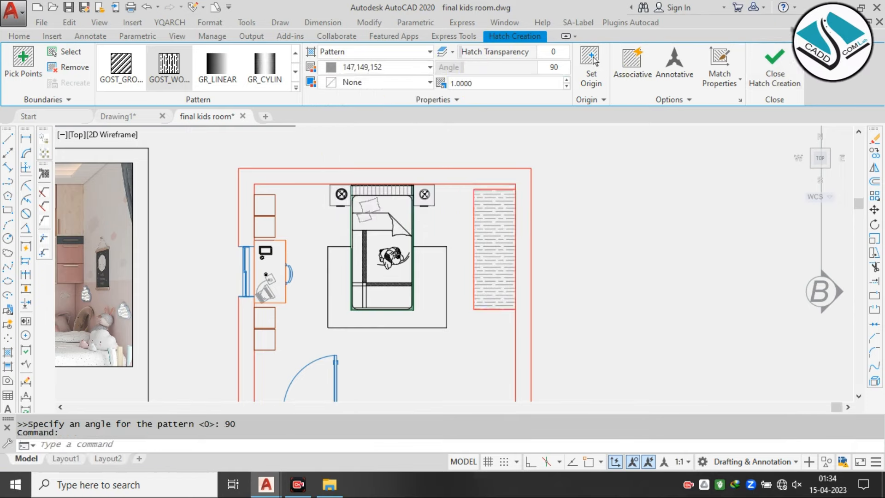
pyautogui.press('Escape')
# Examine the reference photos, furniture blocks and sample floor plan with its wood floor hatch around the kids room plan
pyautogui.scroll(-2, 505, 180)
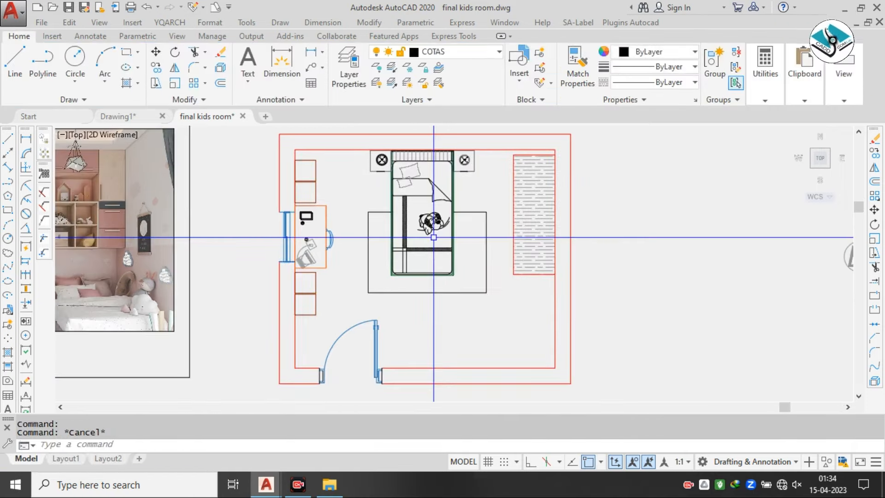
pyautogui.scroll(-3, 584, 261)
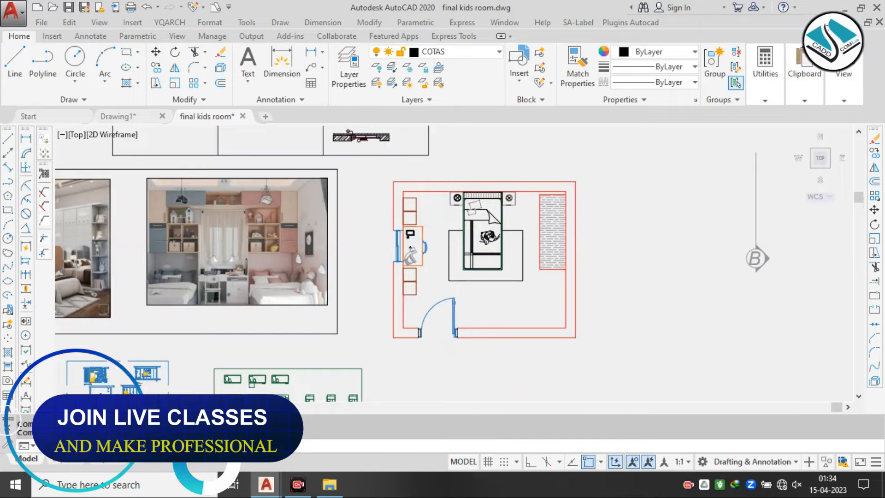
pyautogui.scroll(-2, 461, 230)
pyautogui.scroll(4, 325, 260)
pyautogui.scroll(-3, 254, 270)
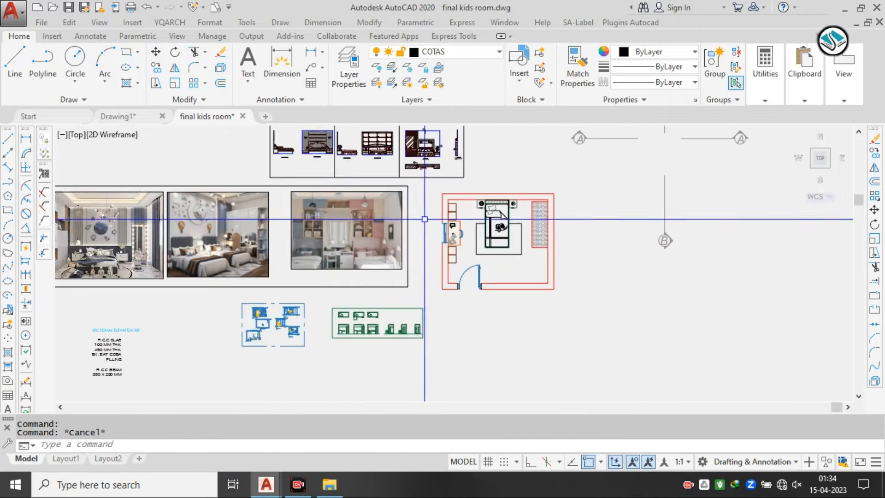
pyautogui.scroll(1, 500, 243)
pyautogui.scroll(-5, 587, 189)
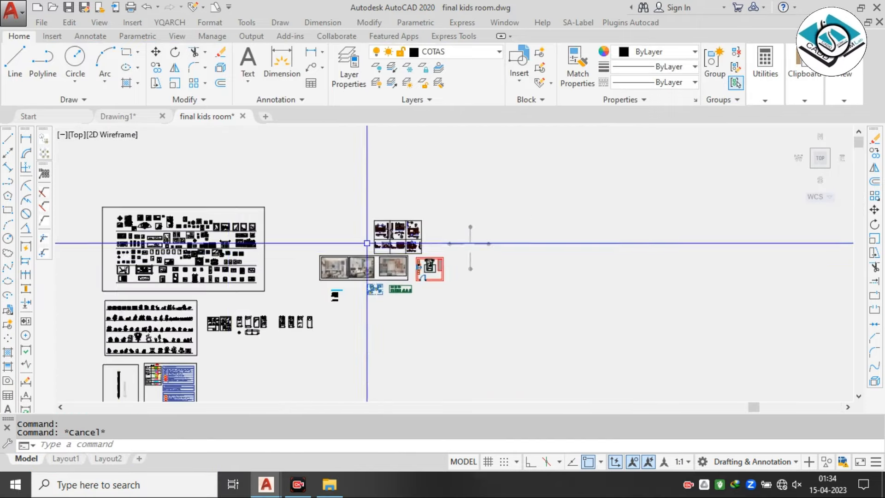
pyautogui.scroll(6, 239, 320)
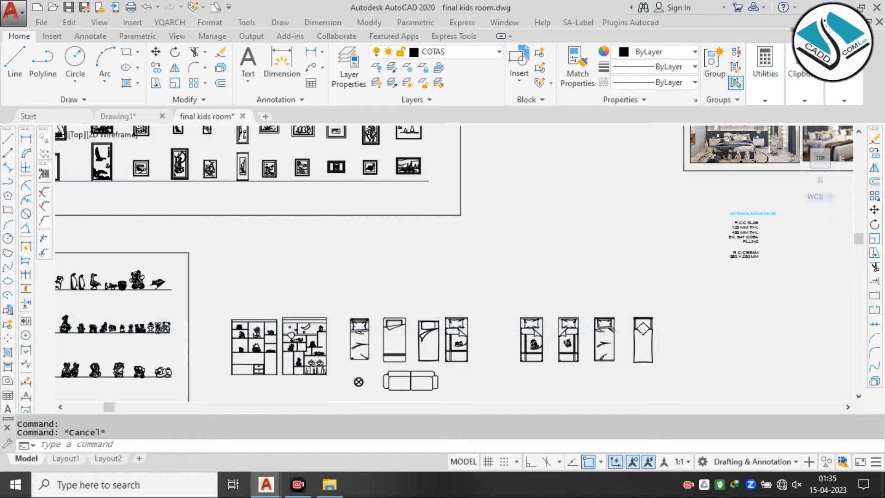
pyautogui.scroll(-1, 455, 268)
pyautogui.scroll(3, 743, 236)
pyautogui.scroll(3, 735, 201)
pyautogui.moveTo(618, 134); pyautogui.dragTo(618, 235, button='middle')
pyautogui.scroll(2, 618, 235)
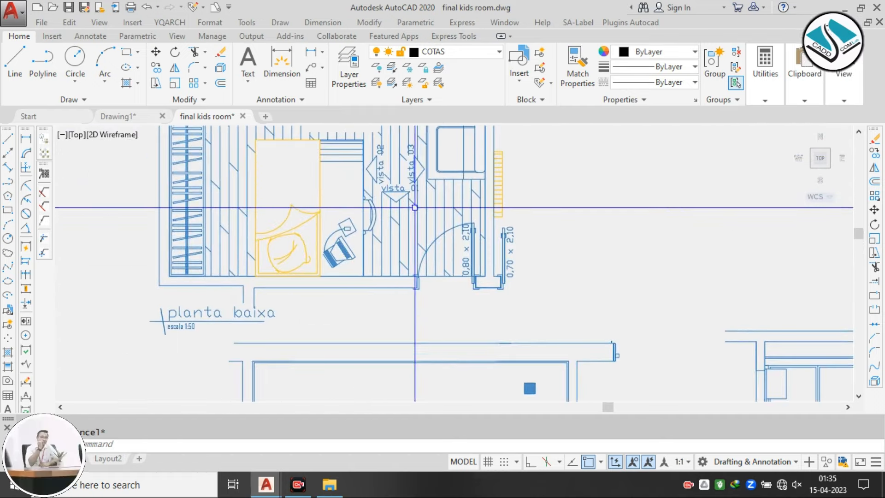
pyautogui.scroll(-5, 414, 207)
pyautogui.scroll(5, 368, 193)
pyautogui.scroll(-5, 368, 194)
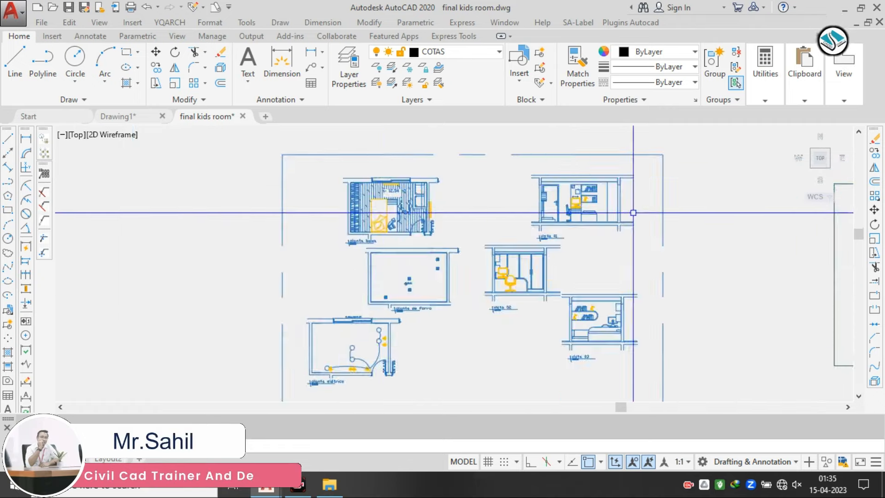
pyautogui.scroll(-8, 468, 247)
pyautogui.scroll(5, 464, 224)
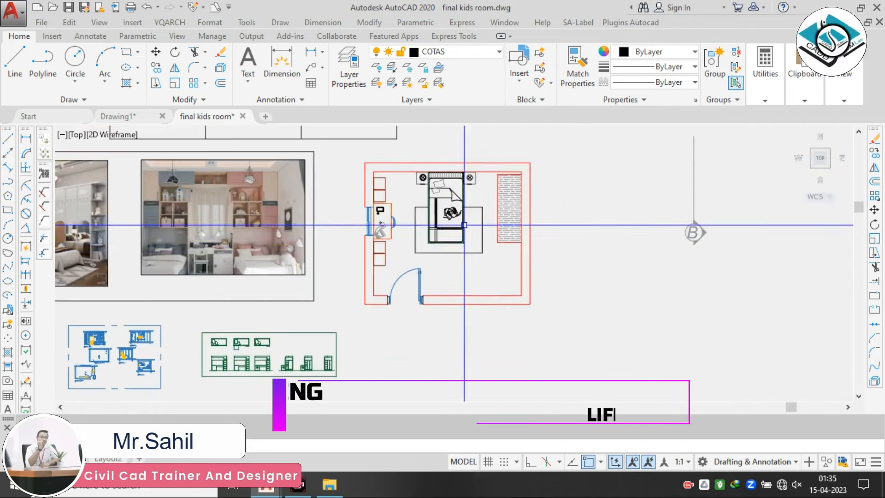
pyautogui.scroll(3, 464, 225)
pyautogui.scroll(-3, 464, 225)
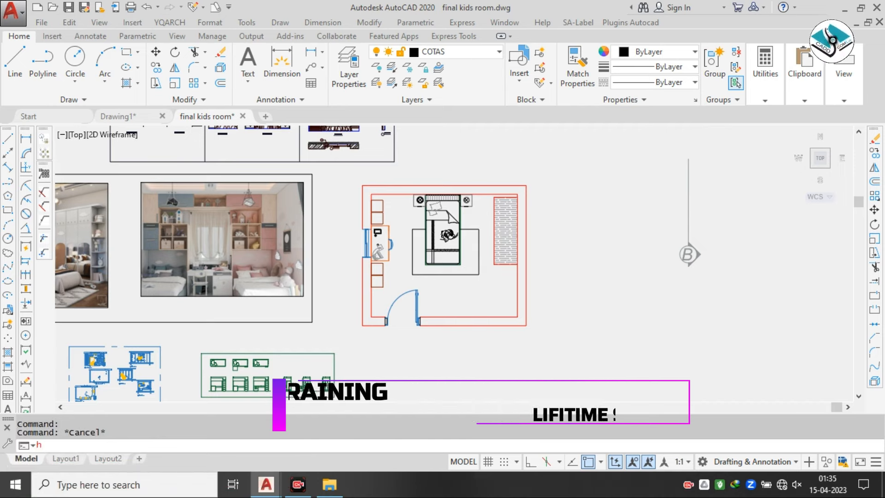
# Start a hatch and look through the hatch pattern library for a pattern suitable for the kids room's wood floor
pyautogui.press('Return')
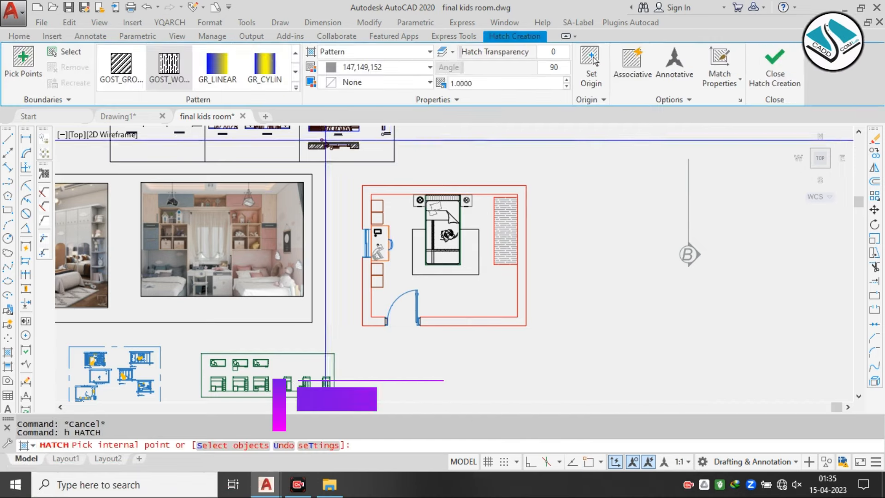
pyautogui.click(295, 85)
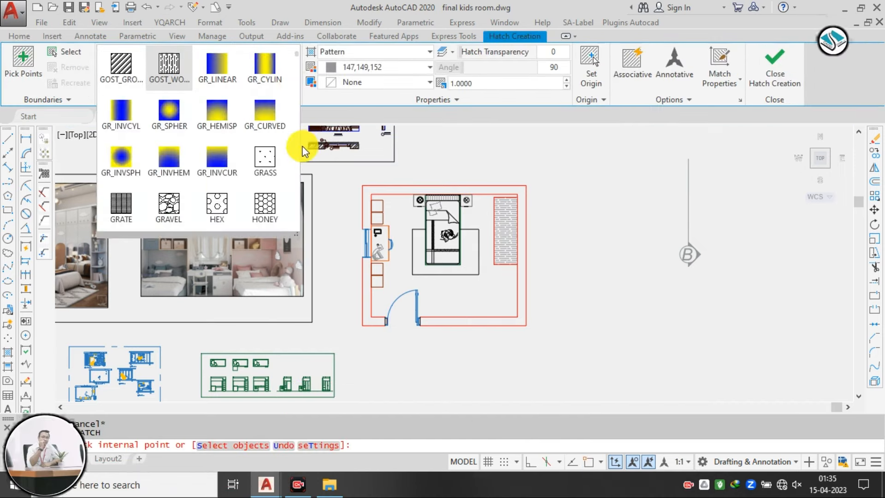
pyautogui.scroll(-1, 249, 174)
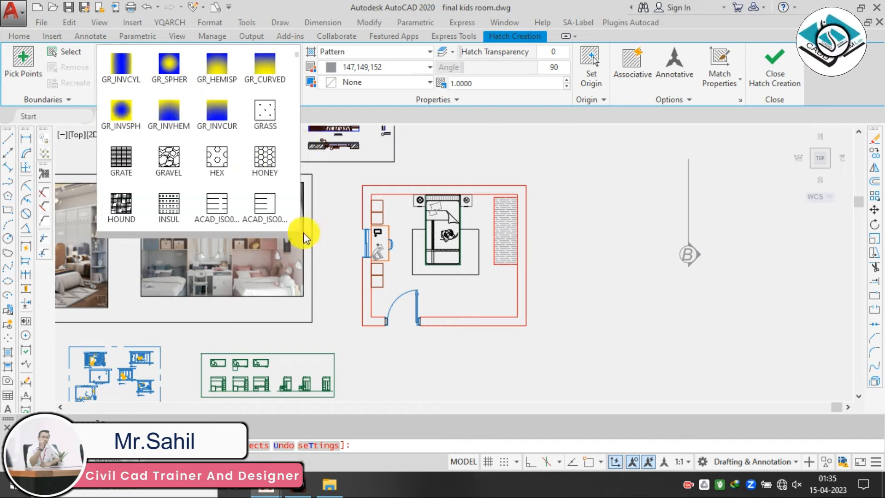
pyautogui.moveTo(298, 233); pyautogui.dragTo(410, 311)
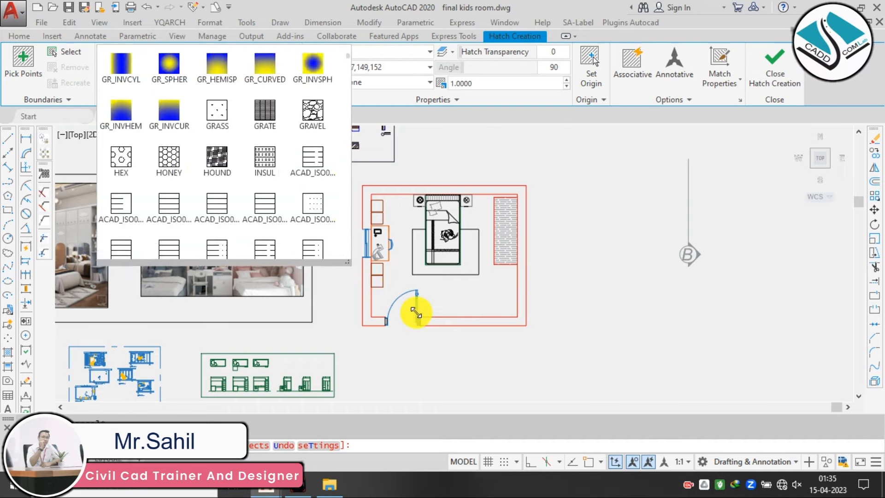
pyautogui.scroll(-1, 260, 207)
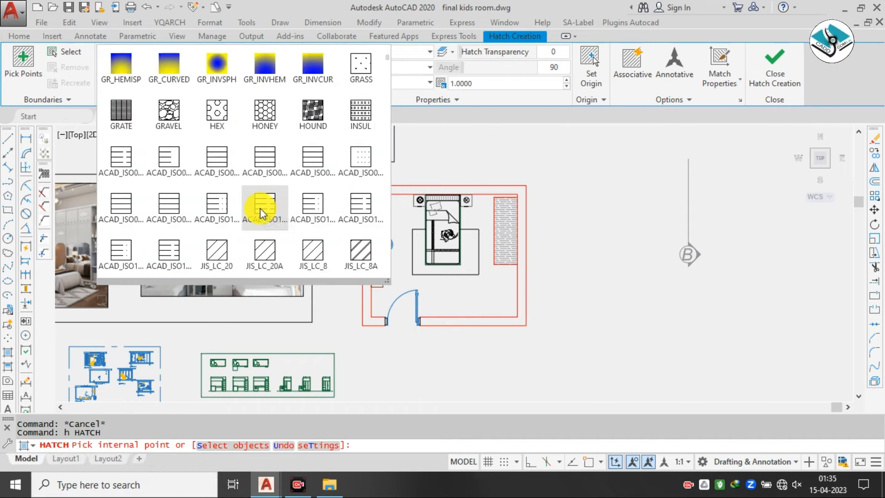
pyautogui.scroll(-1, 258, 213)
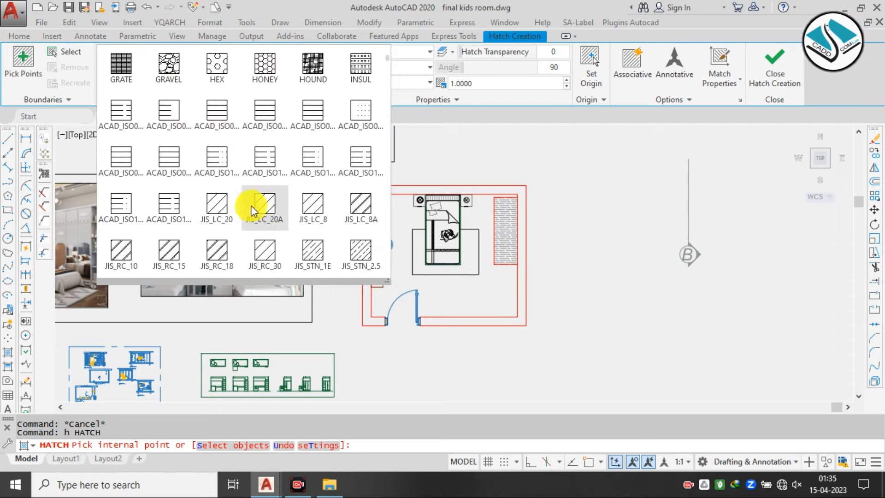
pyautogui.scroll(-2, 248, 206)
pyautogui.scroll(-1, 245, 198)
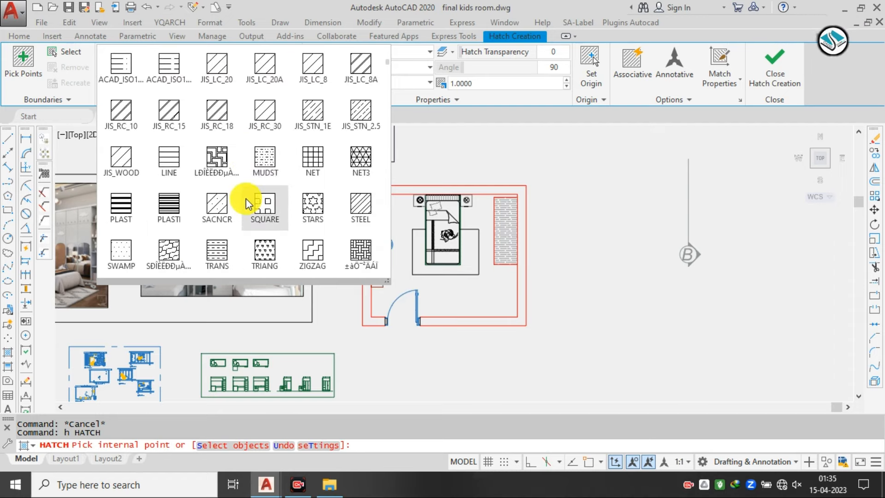
pyautogui.scroll(-1, 249, 198)
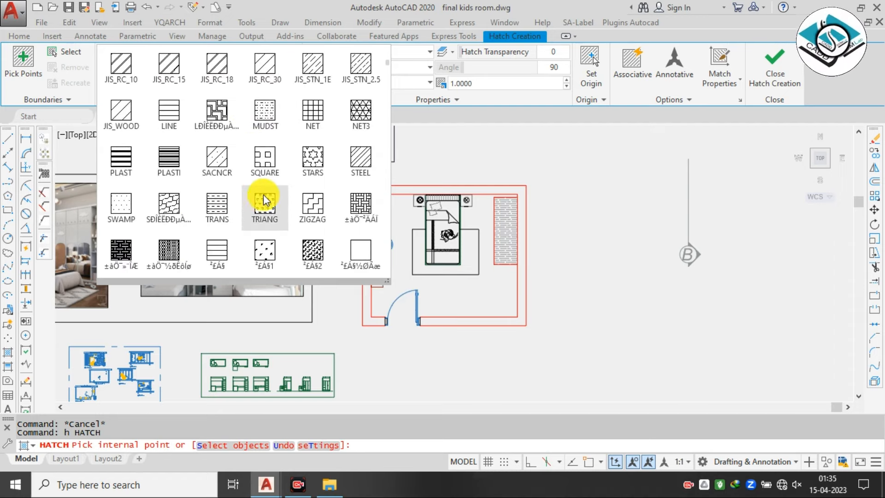
pyautogui.scroll(-1, 254, 199)
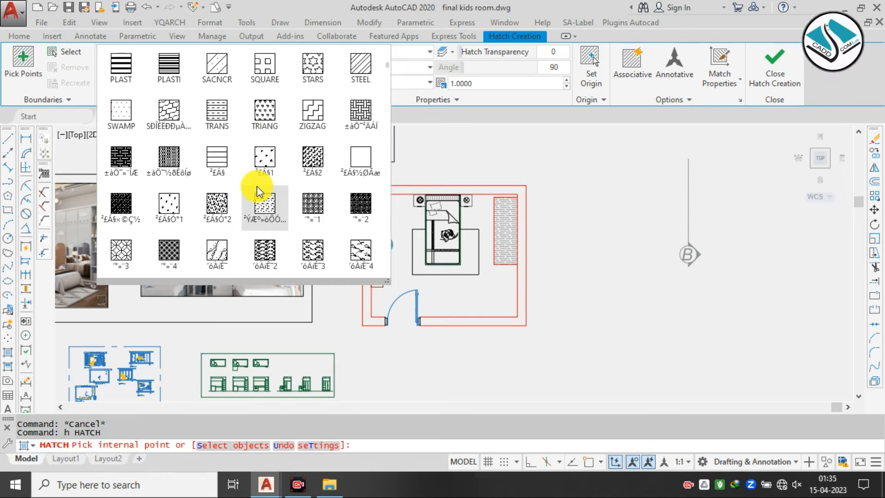
pyautogui.scroll(-3, 257, 186)
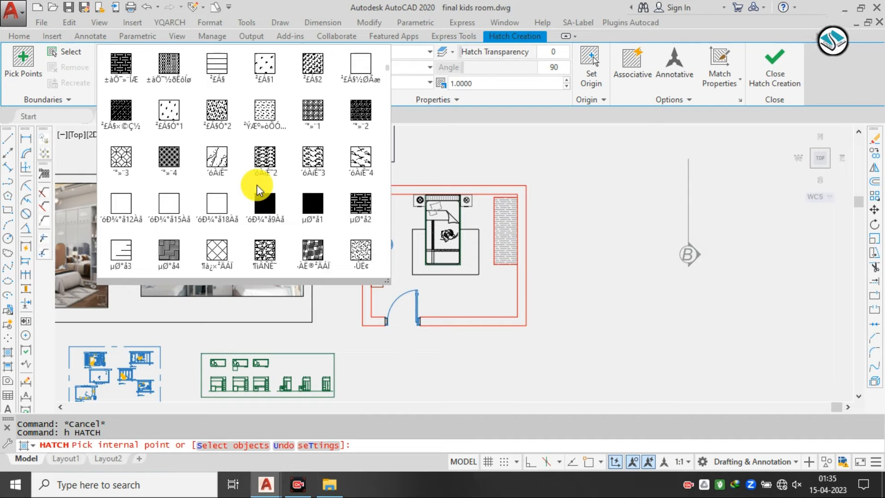
pyautogui.scroll(2, 256, 184)
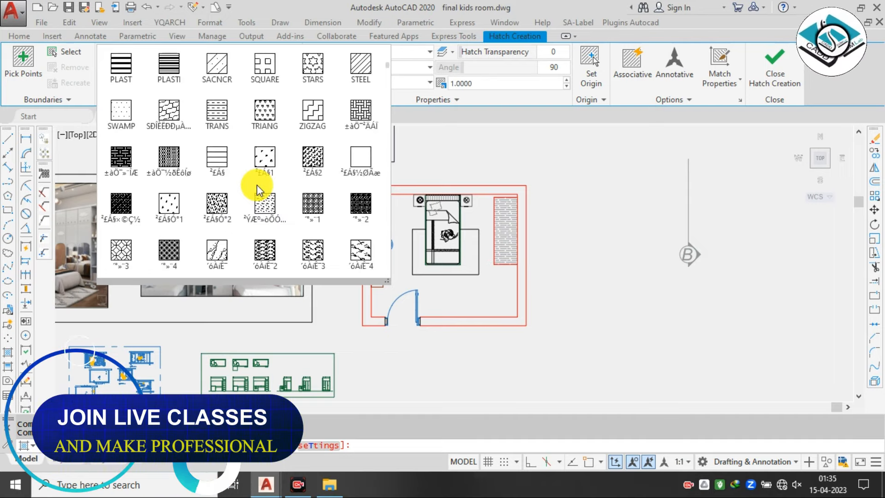
pyautogui.scroll(-3, 257, 187)
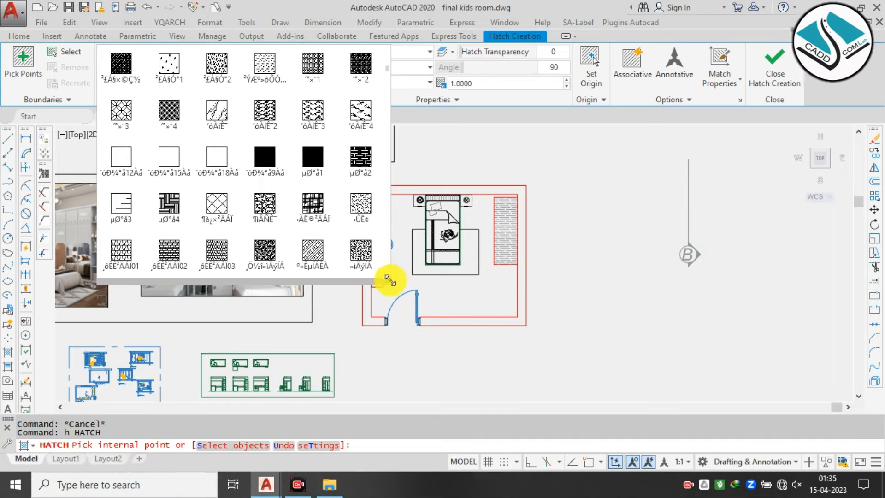
pyautogui.moveTo(389, 280); pyautogui.dragTo(548, 336)
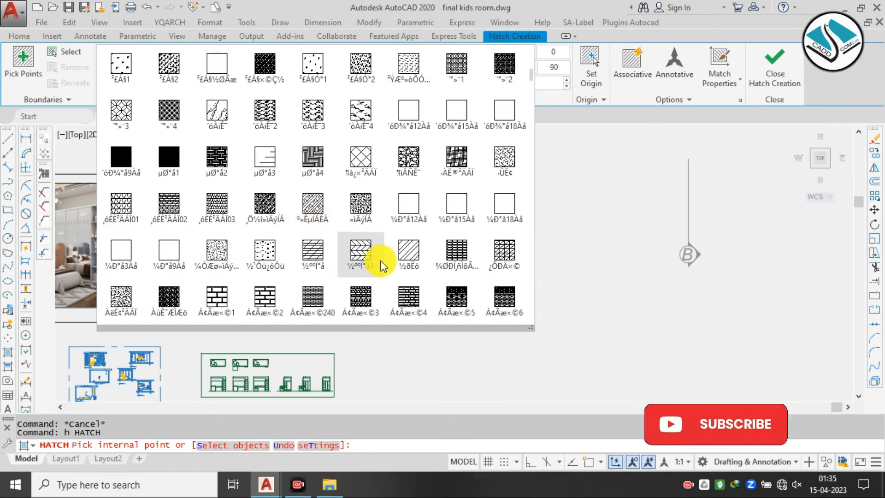
pyautogui.scroll(-1, 323, 225)
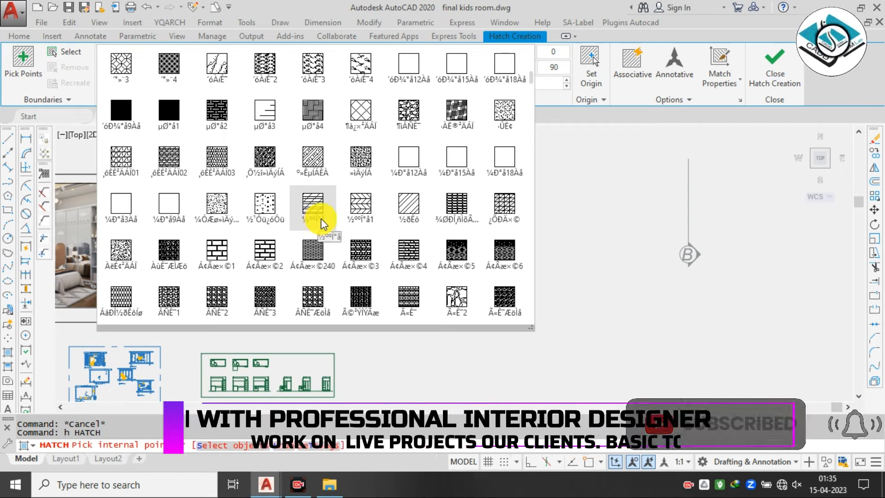
pyautogui.scroll(-2, 358, 219)
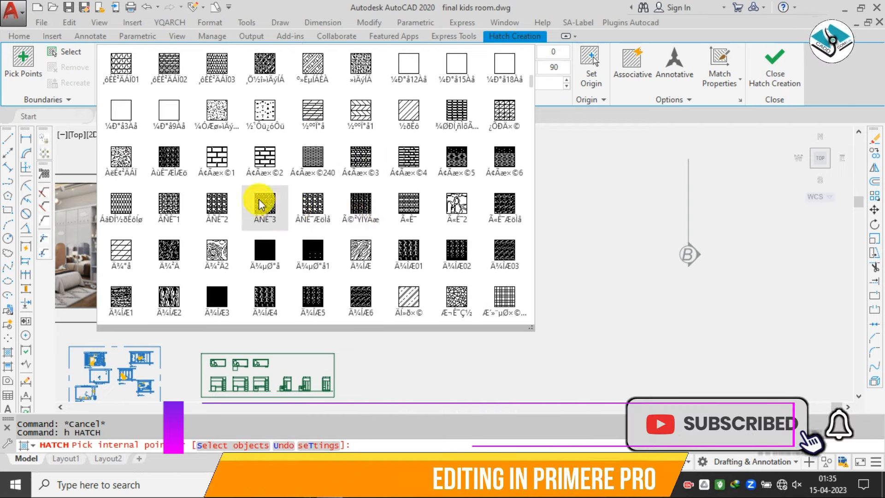
pyautogui.scroll(-3, 316, 208)
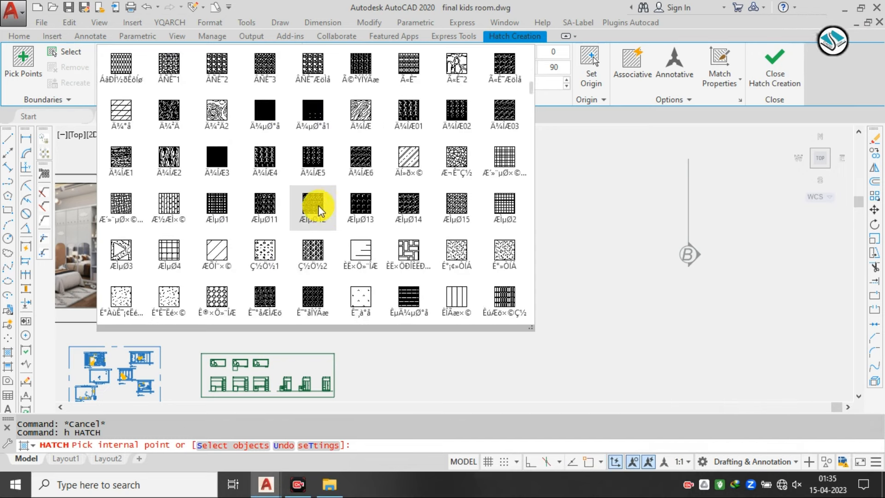
pyautogui.scroll(-1, 357, 210)
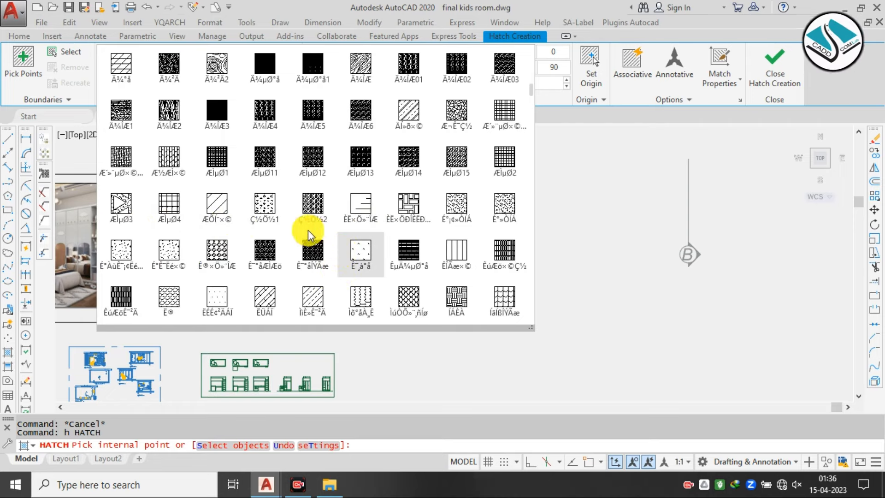
pyautogui.scroll(-2, 362, 252)
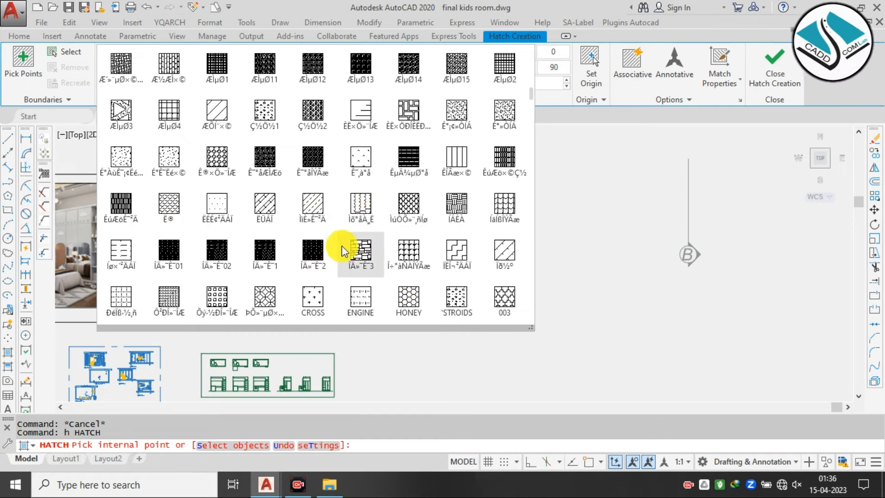
pyautogui.scroll(-2, 341, 251)
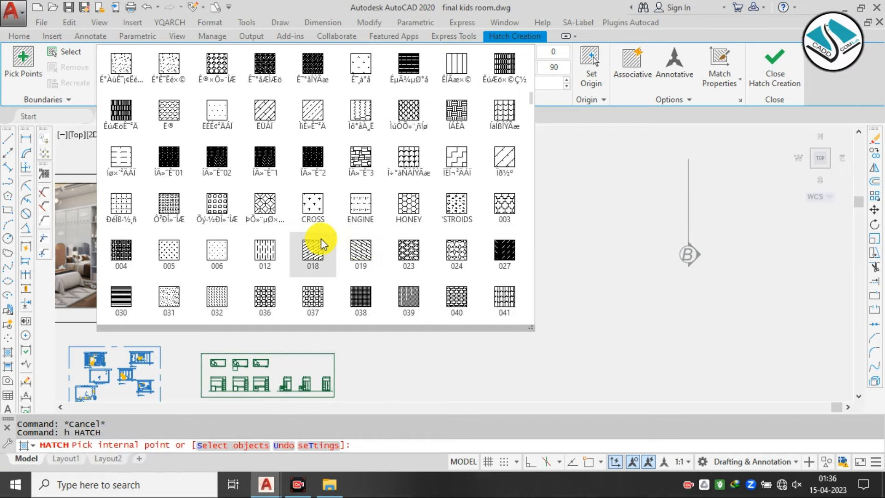
pyautogui.scroll(-1, 339, 237)
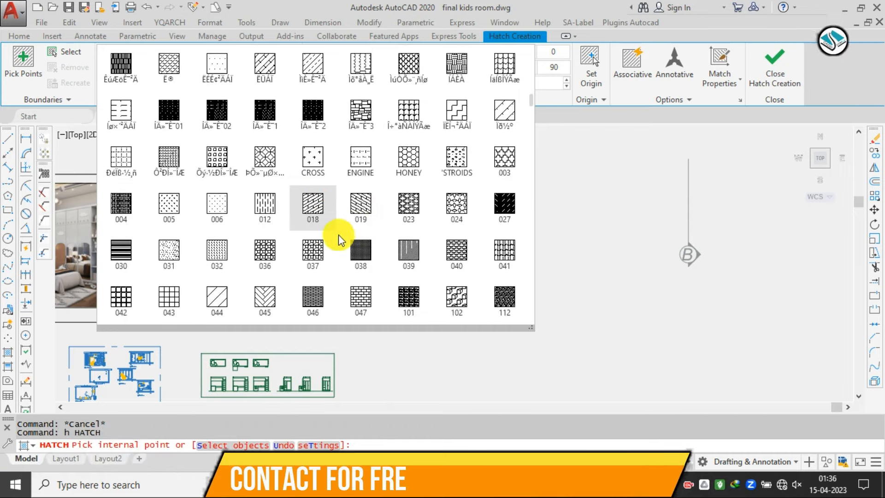
pyautogui.scroll(-1, 340, 238)
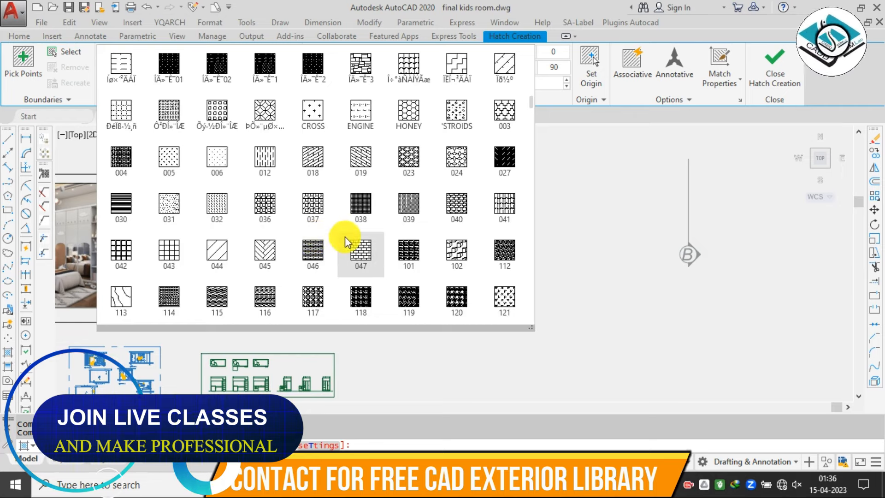
pyautogui.scroll(-1, 335, 231)
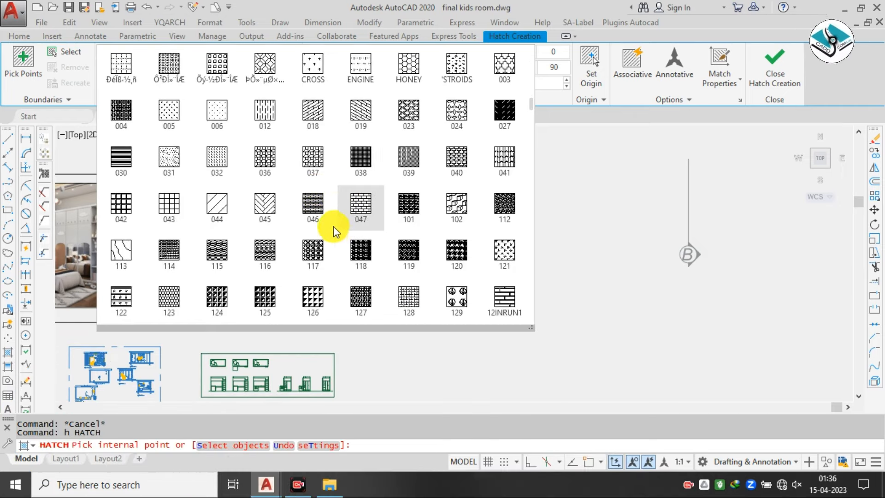
pyautogui.scroll(-1, 333, 226)
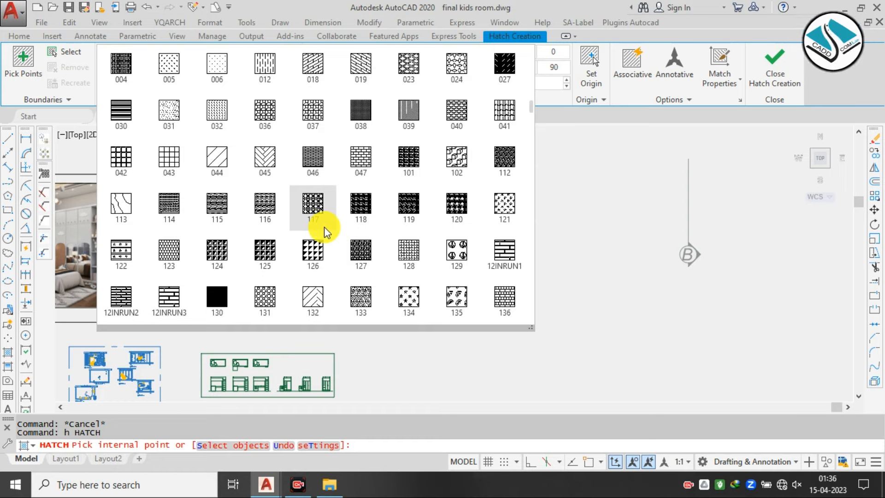
pyautogui.scroll(-1, 325, 227)
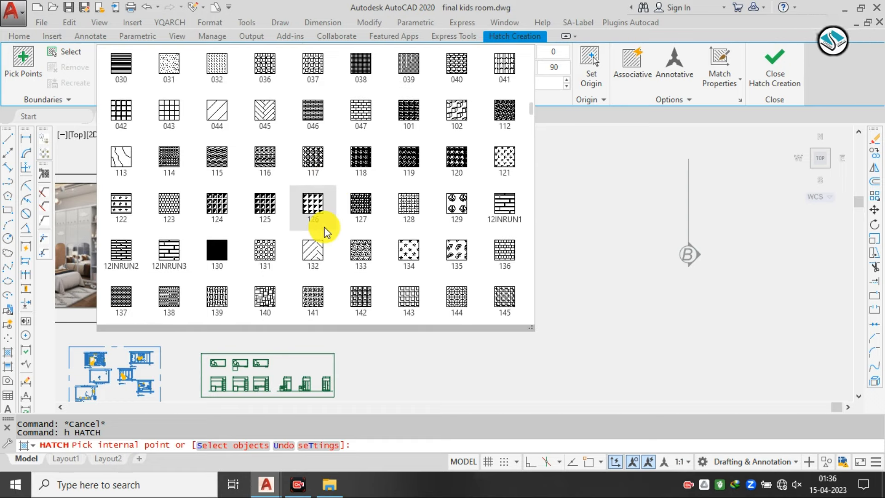
pyautogui.scroll(-1, 325, 227)
pyautogui.scroll(-3, 324, 226)
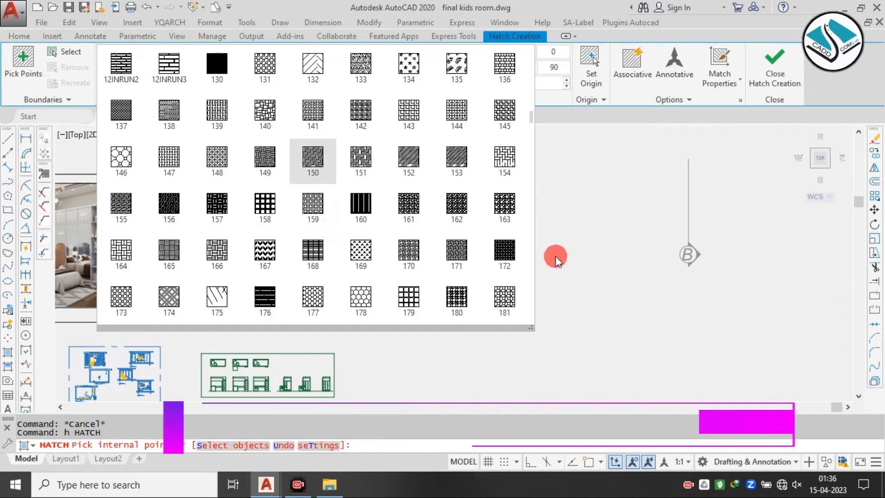
pyautogui.scroll(-1, 543, 249)
# Switch to File Explorer and open the children room drawing from the children room project folder
pyautogui.click(329, 484)
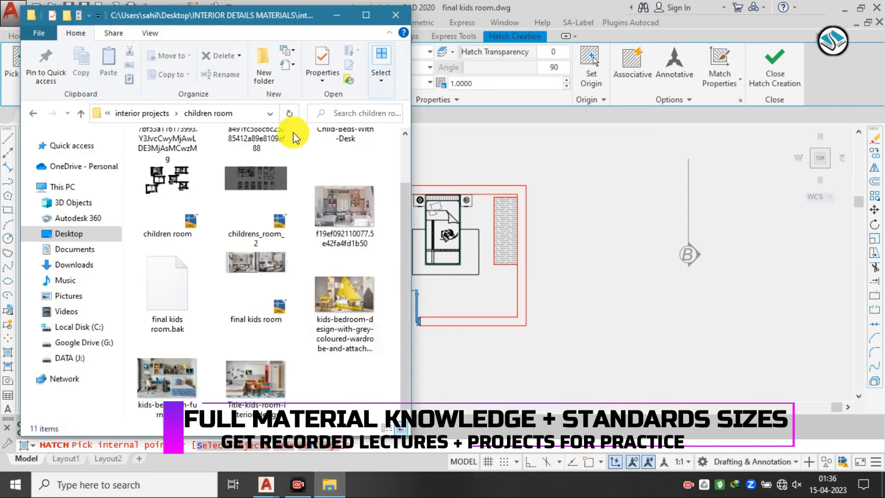
pyautogui.click(366, 15)
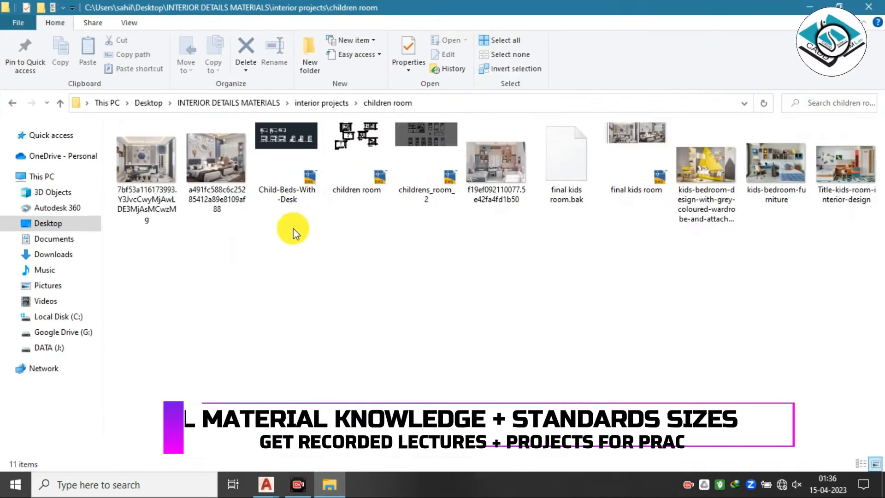
pyautogui.click(334, 176)
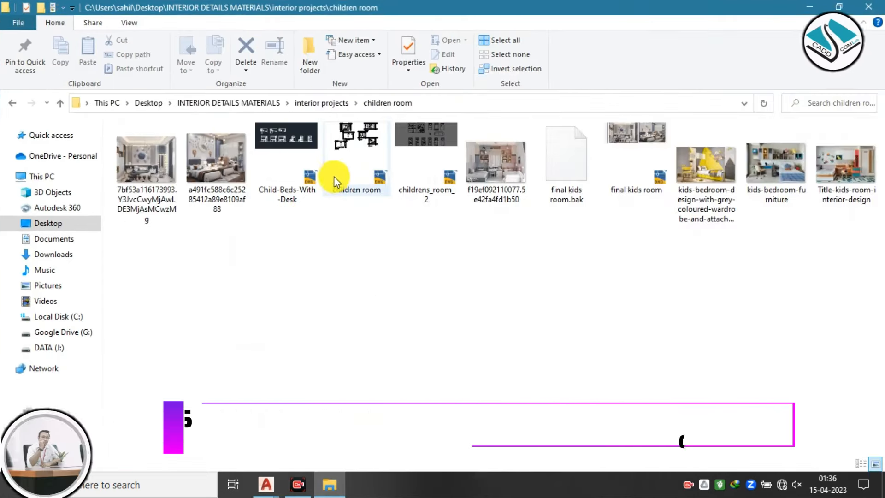
pyautogui.click(368, 136)
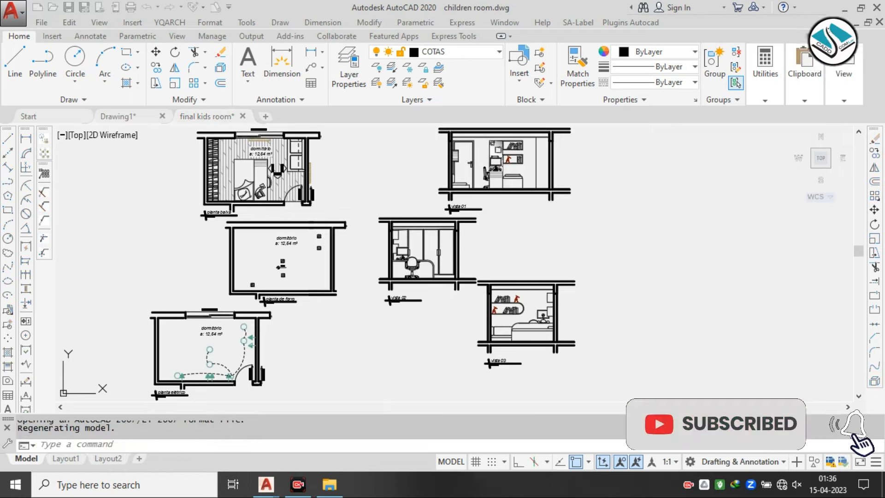
# Inspect the pattern, angle and scale of the wood floor hatch in the planta baixa plan and return to the final kids room drawing
pyautogui.scroll(2, 338, 150)
pyautogui.moveTo(269, 165); pyautogui.dragTo(361, 187, button='middle')
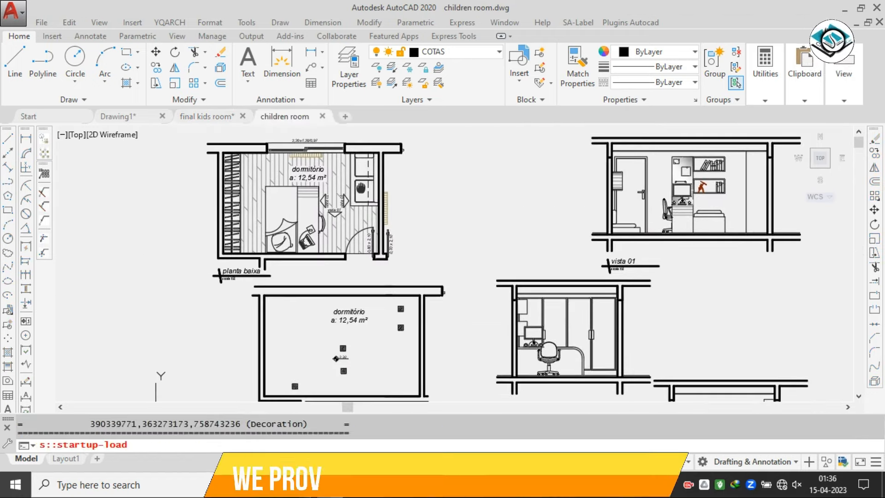
pyautogui.scroll(1, 345, 176)
pyautogui.moveTo(316, 170); pyautogui.dragTo(399, 190, button='middle')
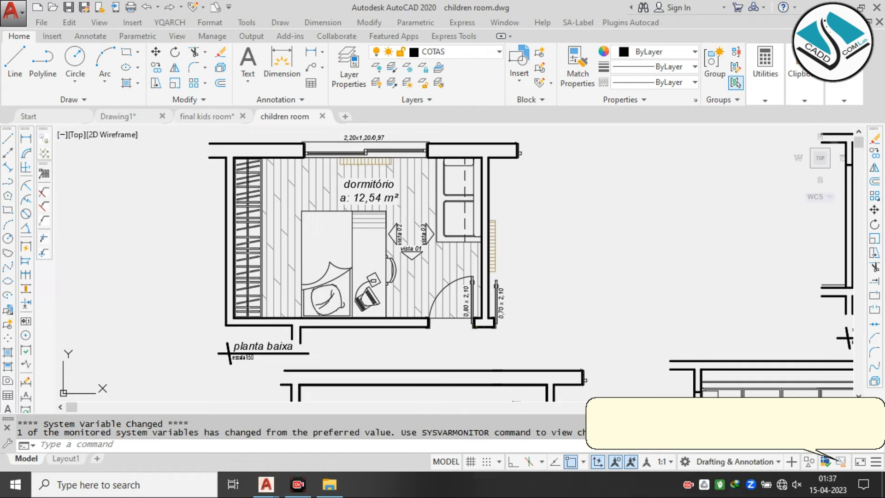
pyautogui.press('Escape')
pyautogui.press('Escape')
pyautogui.scroll(1, 386, 189)
pyautogui.click(380, 164)
pyautogui.click(424, 179)
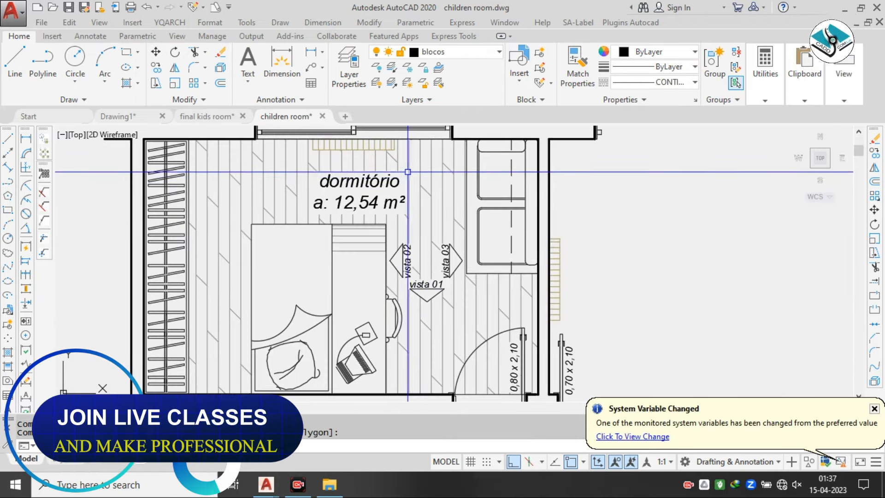
pyautogui.click(420, 180)
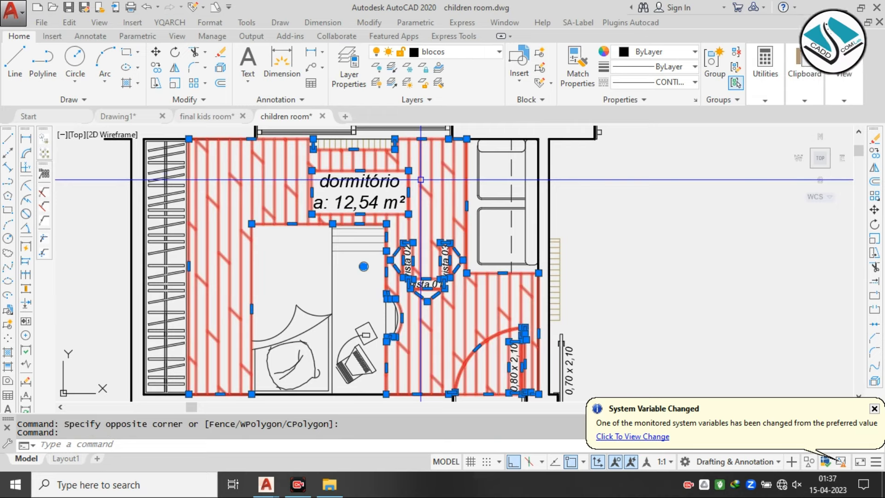
pyautogui.scroll(-2, 170, 233)
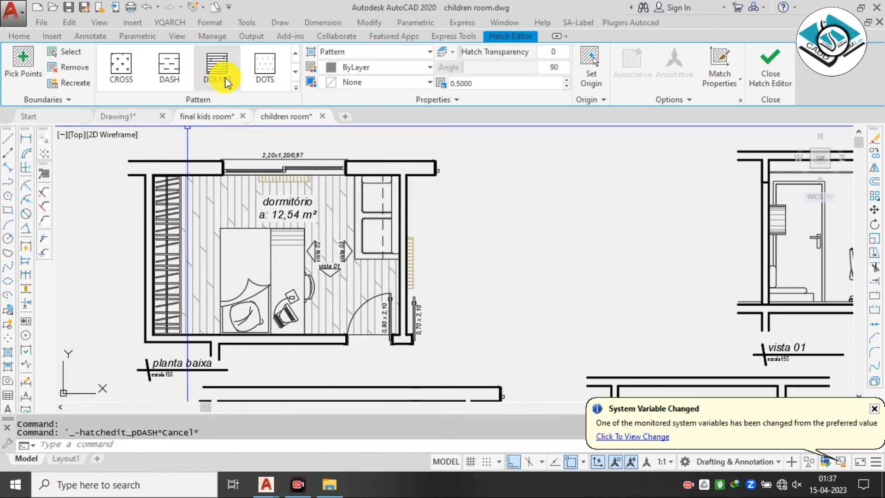
pyautogui.click(198, 117)
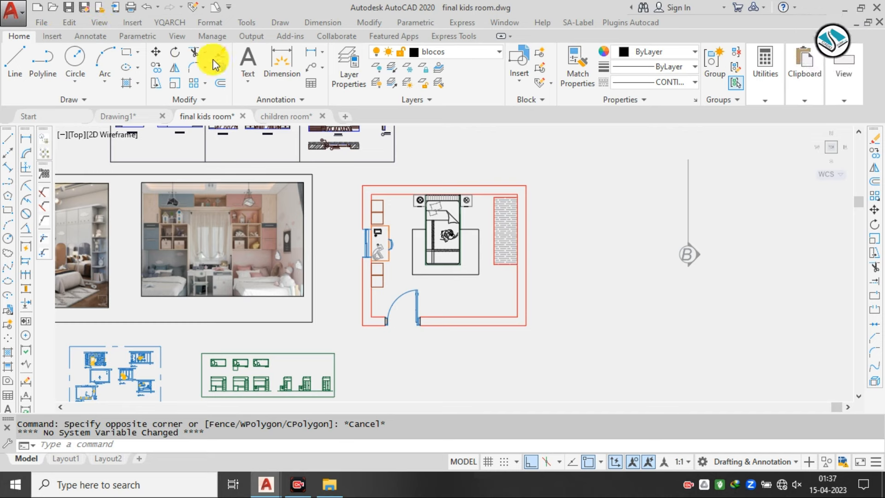
pyautogui.hotkey('ctrl', 'Tab')
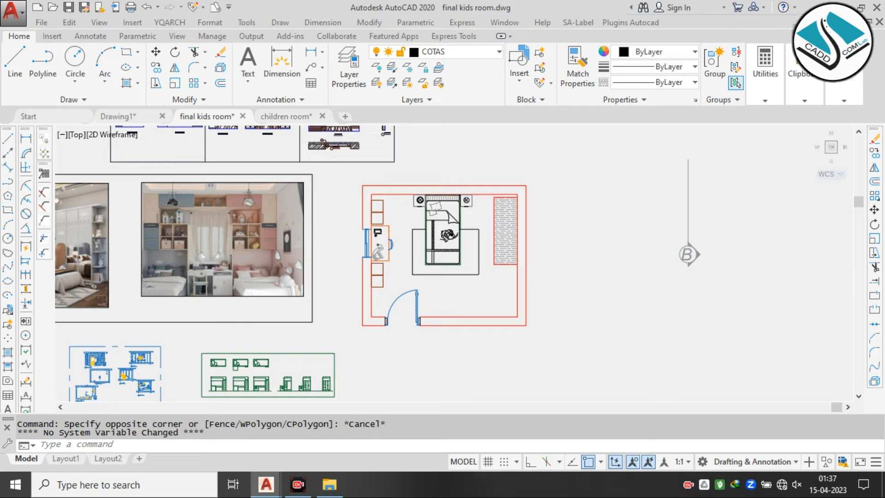
pyautogui.write('h')
pyautogui.press('Return')
pyautogui.press('Escape')
pyautogui.click(672, 241)
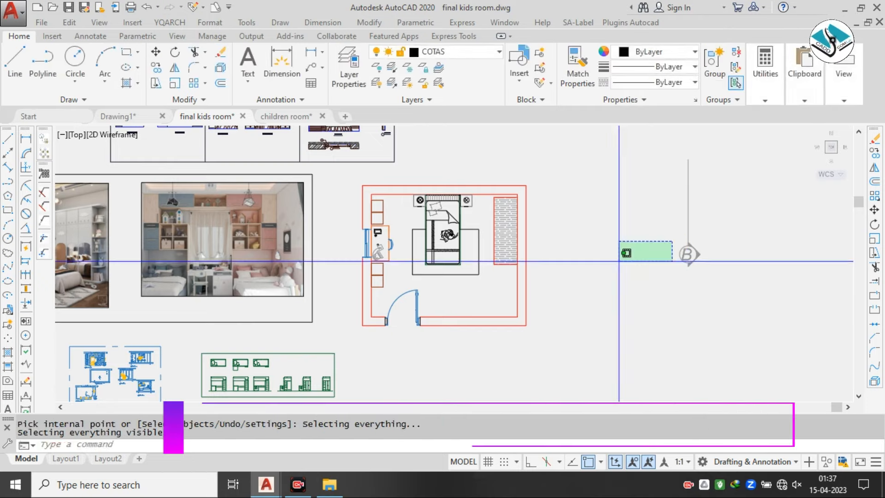
pyautogui.press('Escape')
pyautogui.press('Escape')
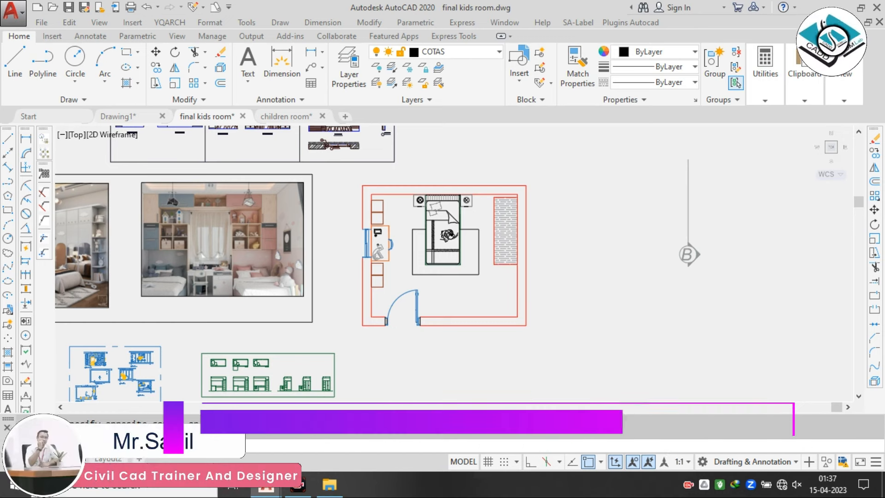
pyautogui.press('Escape')
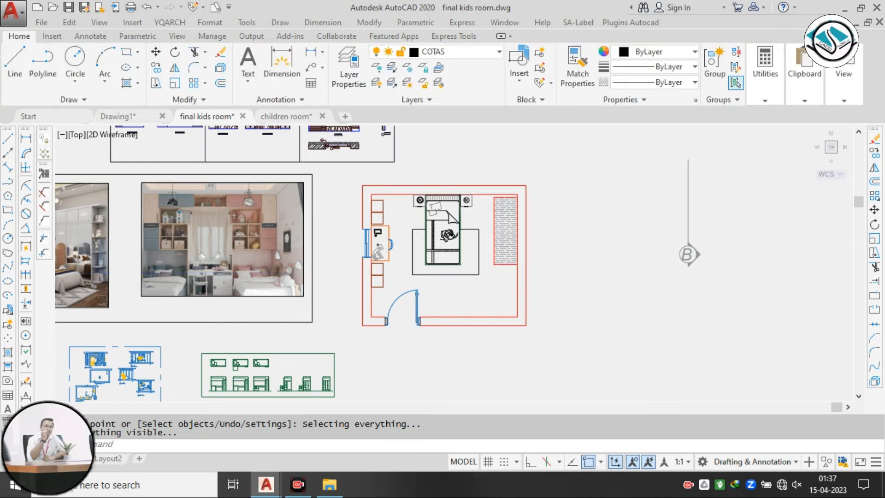
# Choose the DOLMIT hatch pattern and try to fill the kids room floor by picking points inside the room
pyautogui.press('space')
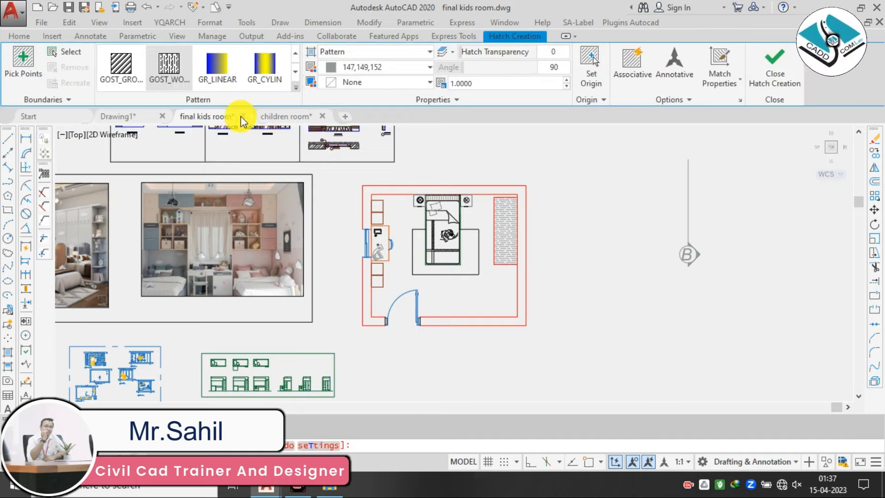
pyautogui.scroll(4, 231, 118)
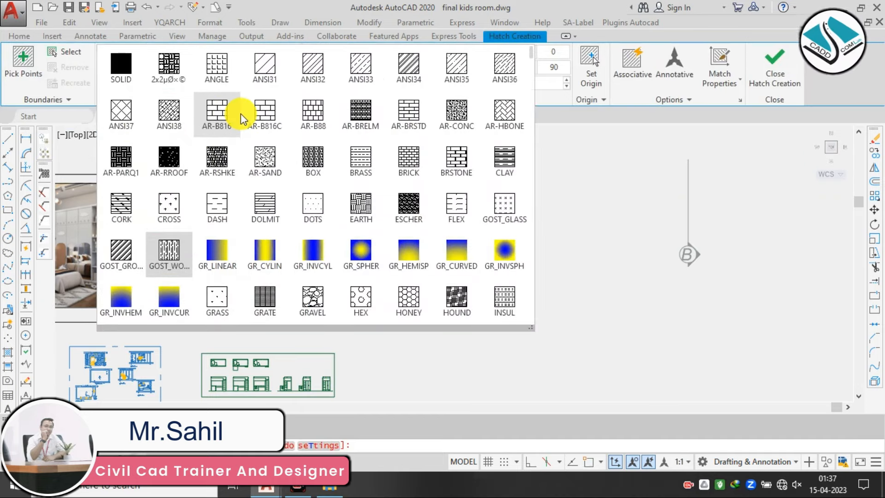
pyautogui.click(267, 212)
pyautogui.scroll(3, 399, 230)
pyautogui.click(406, 214)
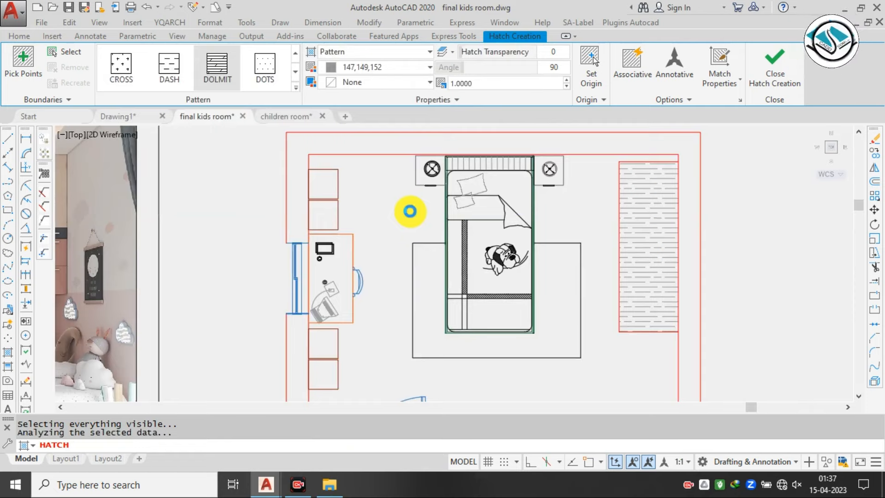
pyautogui.scroll(-4, 395, 204)
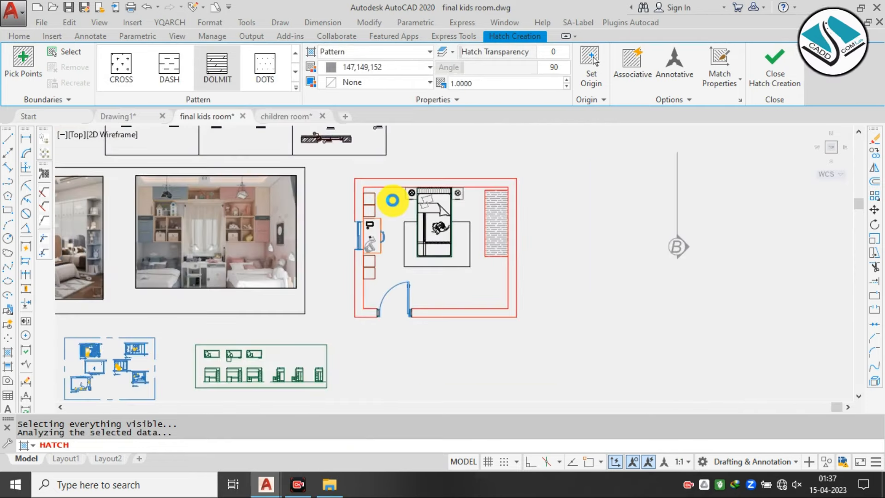
pyautogui.click(392, 200)
pyautogui.click(466, 269)
pyautogui.scroll(2, 444, 240)
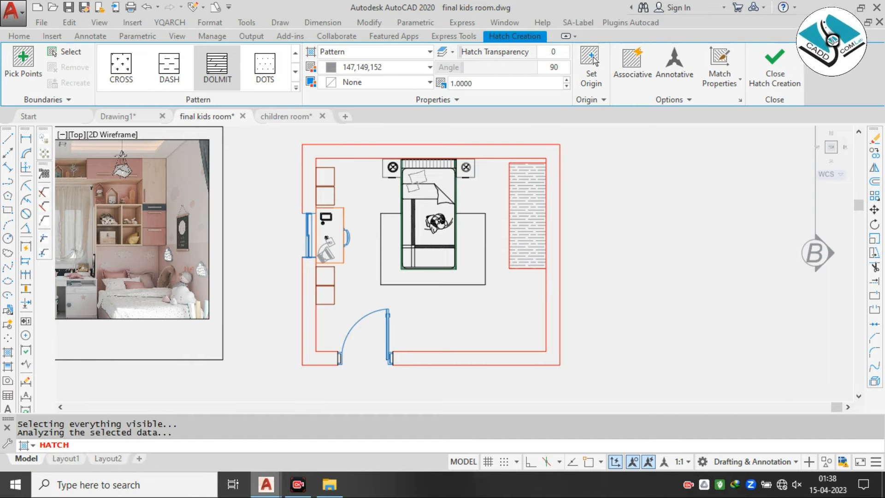
pyautogui.scroll(-5, 276, 324)
pyautogui.click(765, 86)
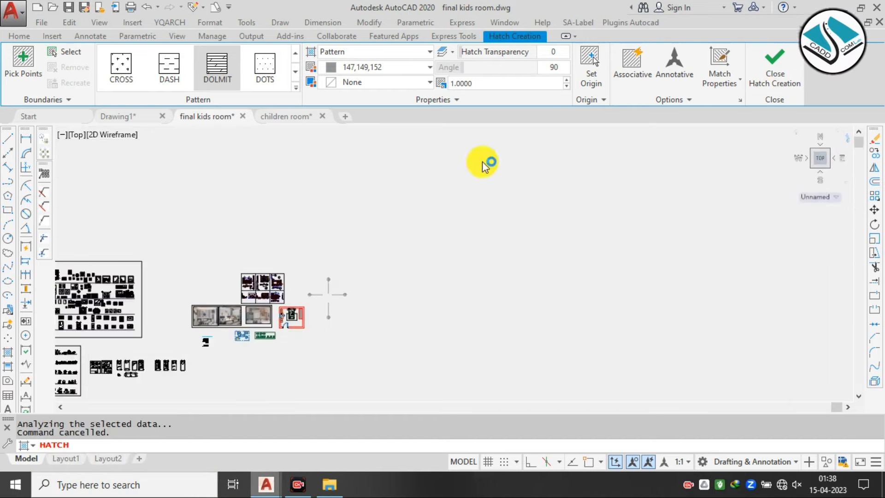
pyautogui.click(412, 358)
pyautogui.click(249, 308)
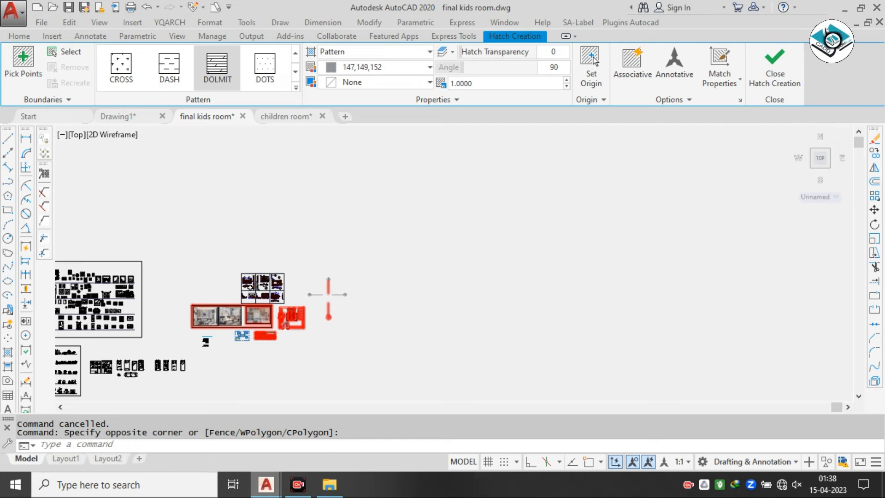
pyautogui.press('Escape')
pyautogui.press('Escape')
# Draw a rectangle along the kids room's inner wall faces, from one inner corner to the diagonally opposite one
pyautogui.scroll(10, 328, 294)
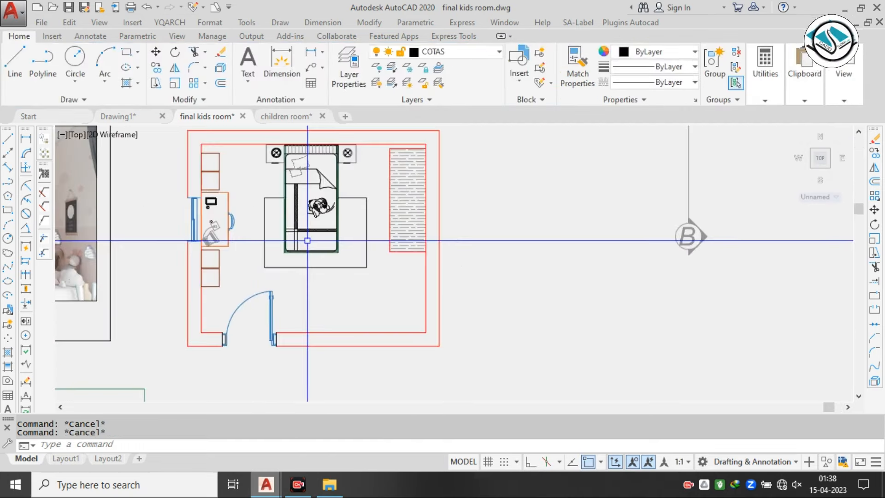
pyautogui.scroll(2, 289, 195)
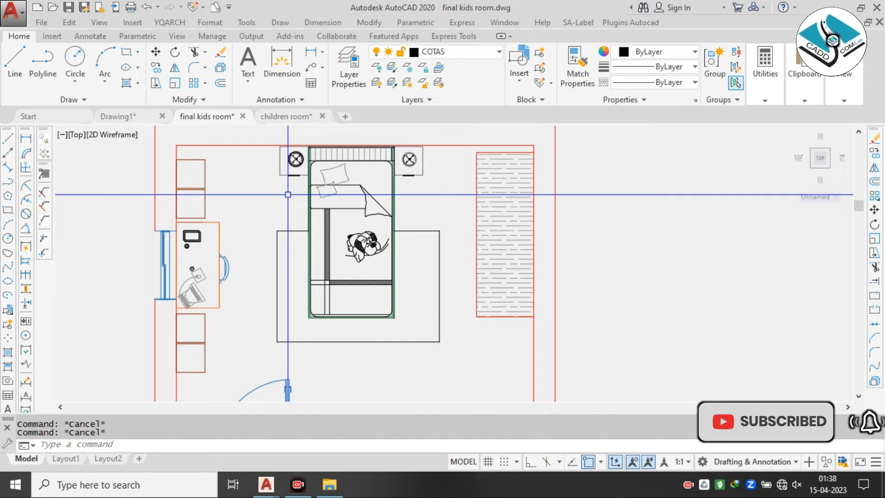
pyautogui.write('REC')
pyautogui.press('Return')
pyautogui.click(176, 145)
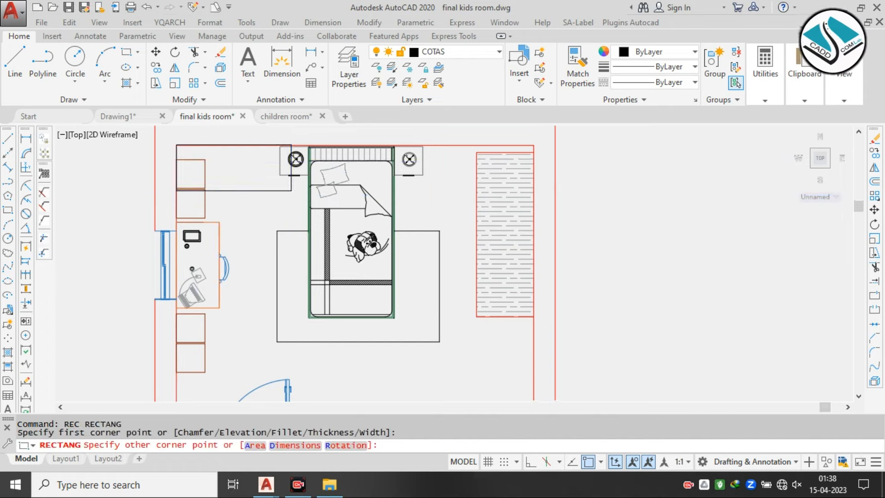
pyautogui.scroll(-2, 467, 281)
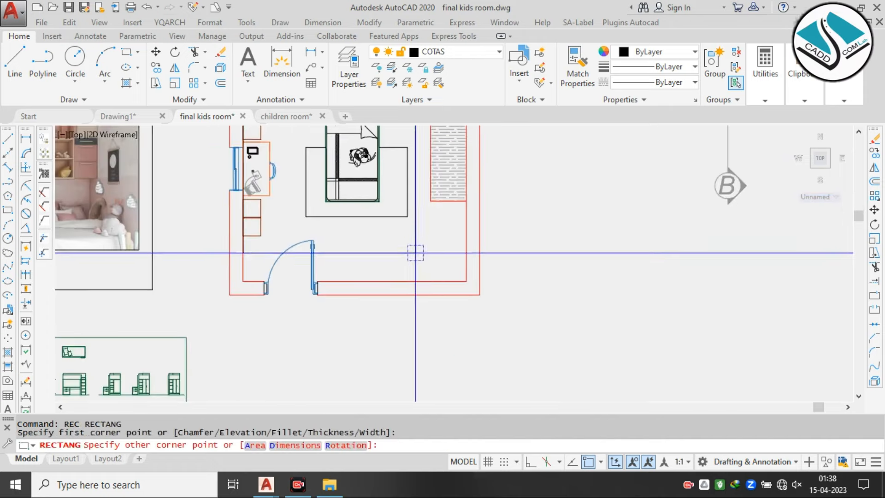
pyautogui.click(466, 281)
pyautogui.scroll(-2, 461, 276)
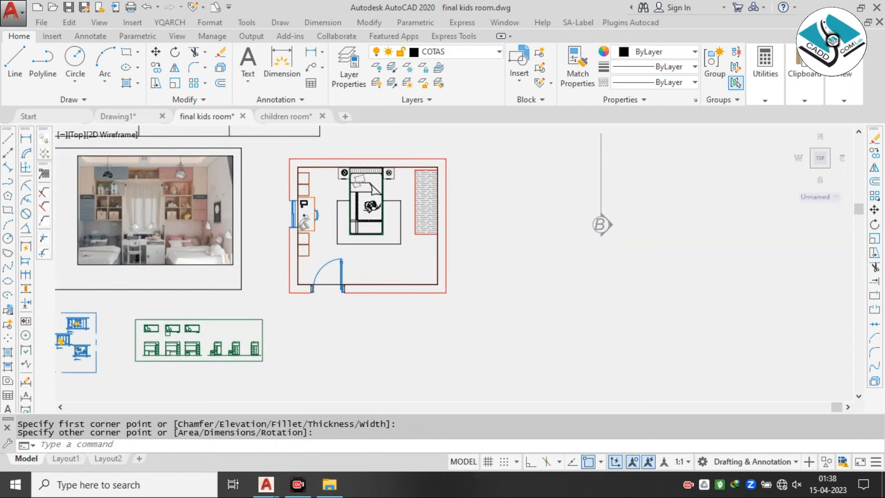
# Hatch the room with the DOLMIT pattern at scale 0.5, selecting the inner wall rectangle as the boundary object
pyautogui.write('h')
pyautogui.press('Return')
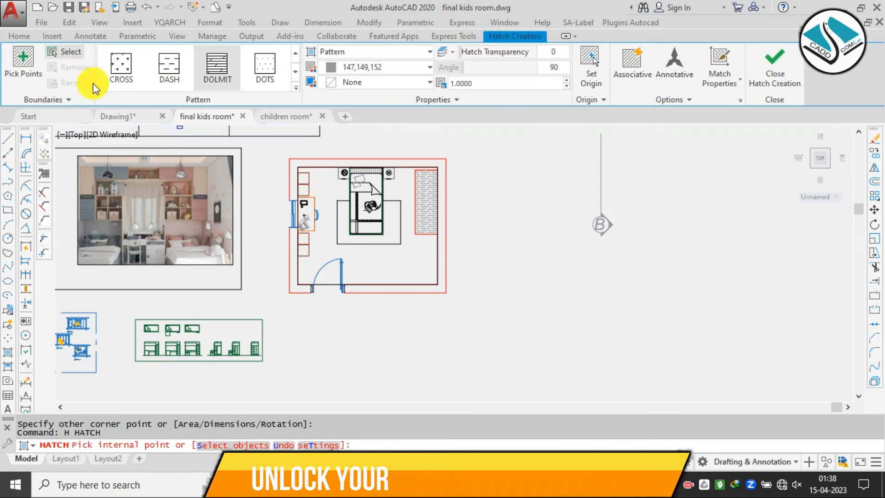
pyautogui.click(65, 51)
pyautogui.click(398, 283)
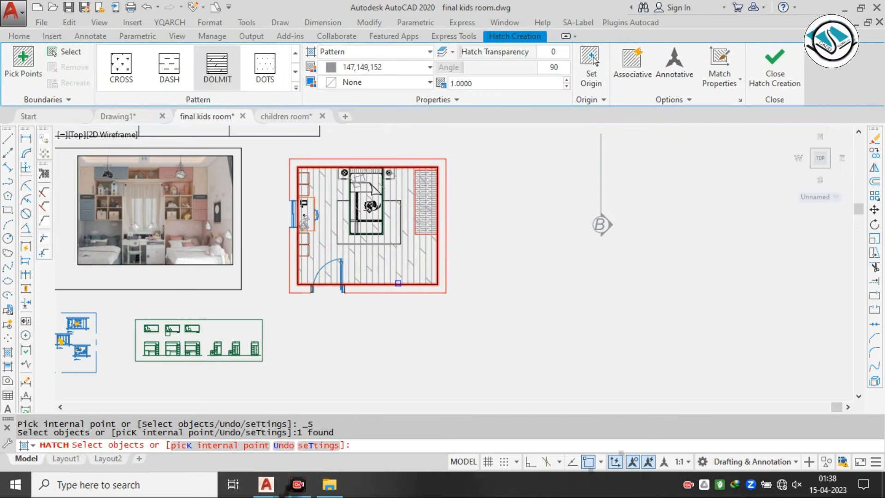
pyautogui.scroll(2, 383, 217)
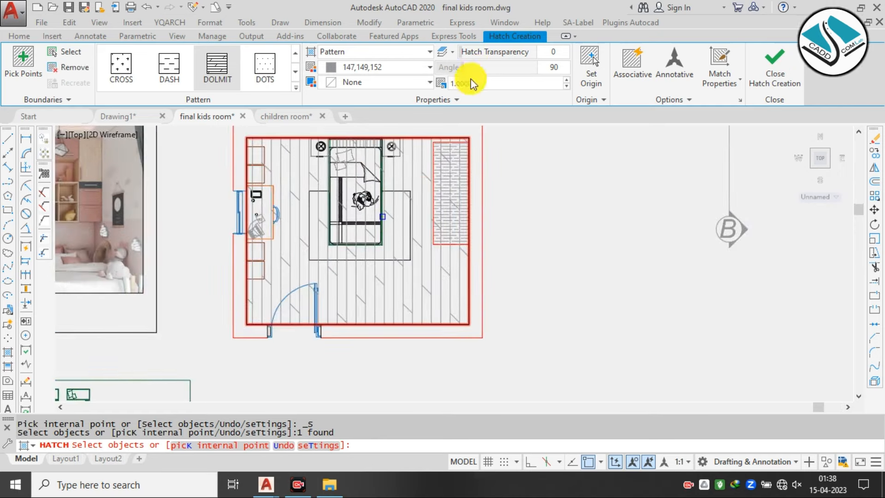
pyautogui.write('0.5')
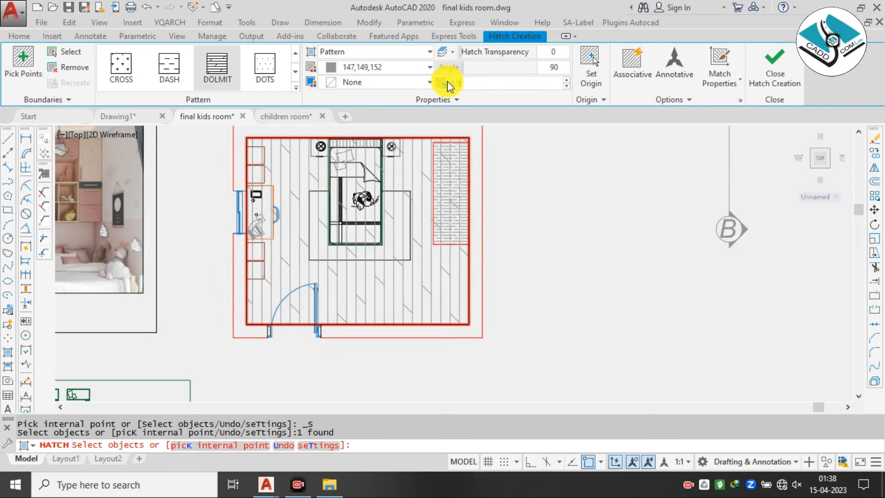
pyautogui.press('Return')
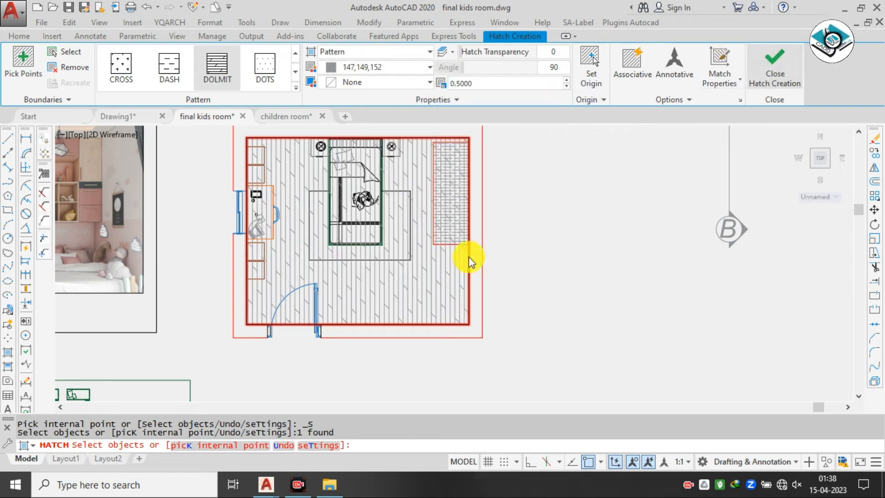
pyautogui.press('Escape')
# Send the DOLMIT floor hatch to the back of the draw order
pyautogui.scroll(2, 425, 286)
pyautogui.click(421, 288)
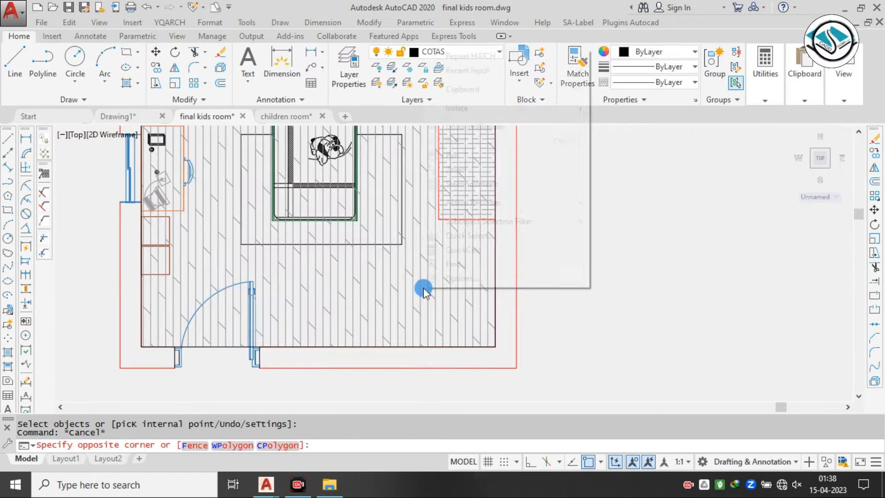
pyautogui.rightClick(423, 287)
pyautogui.click(383, 282)
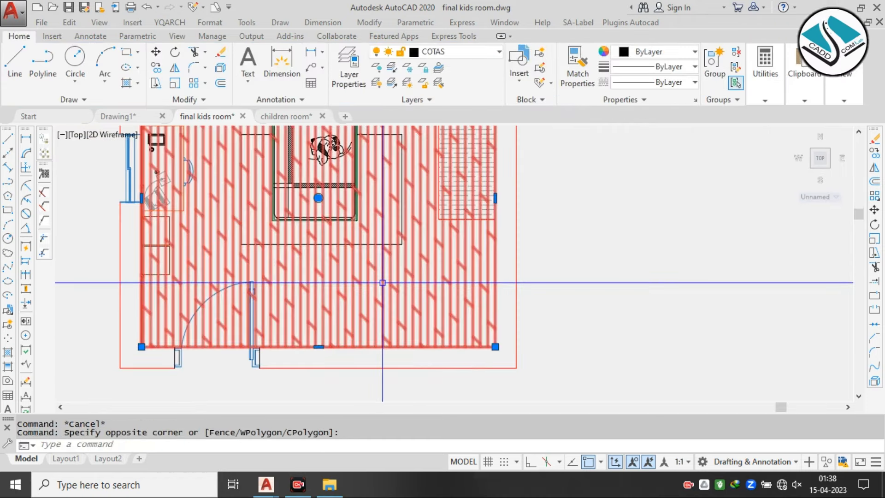
pyautogui.rightClick(383, 283)
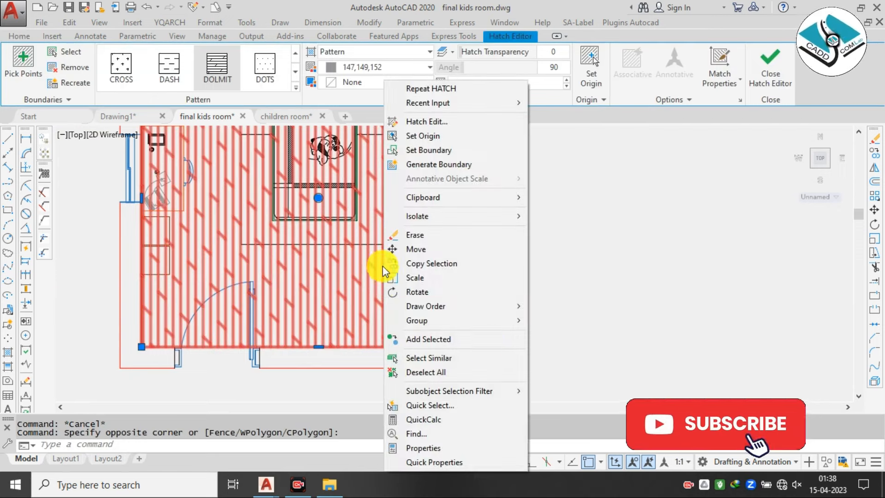
pyautogui.moveTo(517, 306)
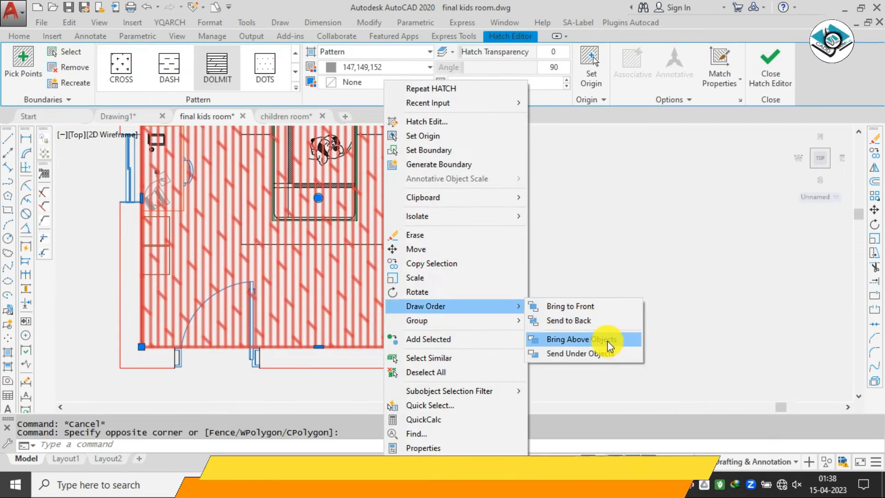
pyautogui.click(603, 318)
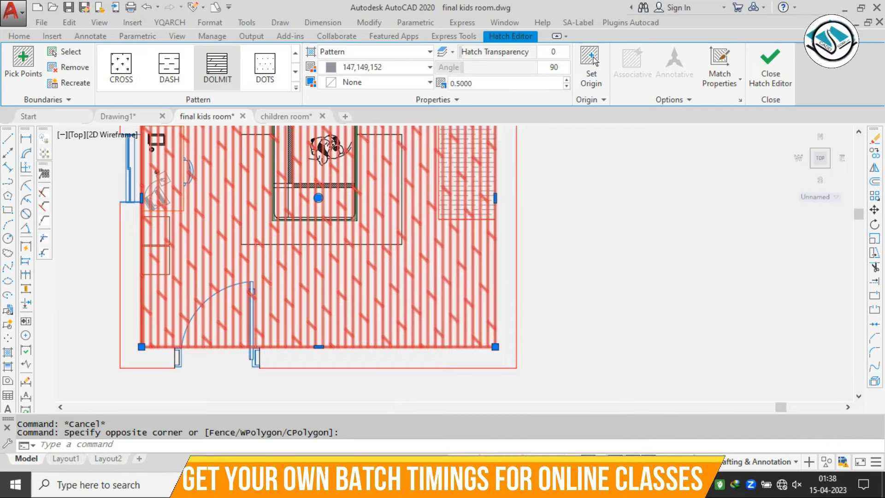
# Reapply Send to Back to the floor hatch twice so that it lies beneath the furniture and rug
pyautogui.moveTo(364, 186); pyautogui.dragTo(396, 226, button='middle')
pyautogui.click(436, 150)
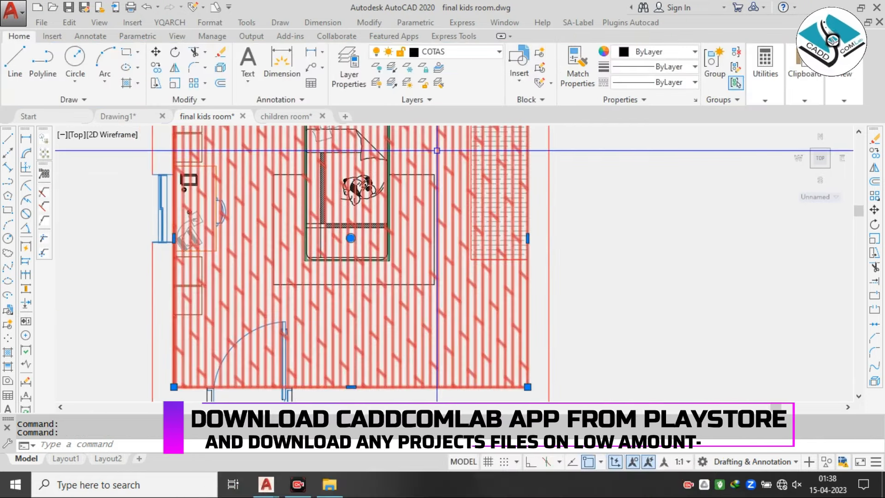
pyautogui.rightClick(439, 143)
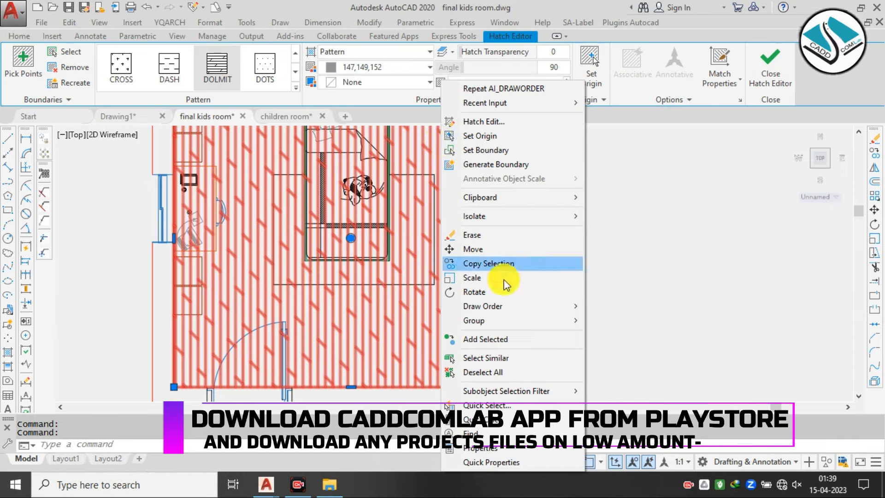
pyautogui.moveTo(571, 306)
pyautogui.click(622, 319)
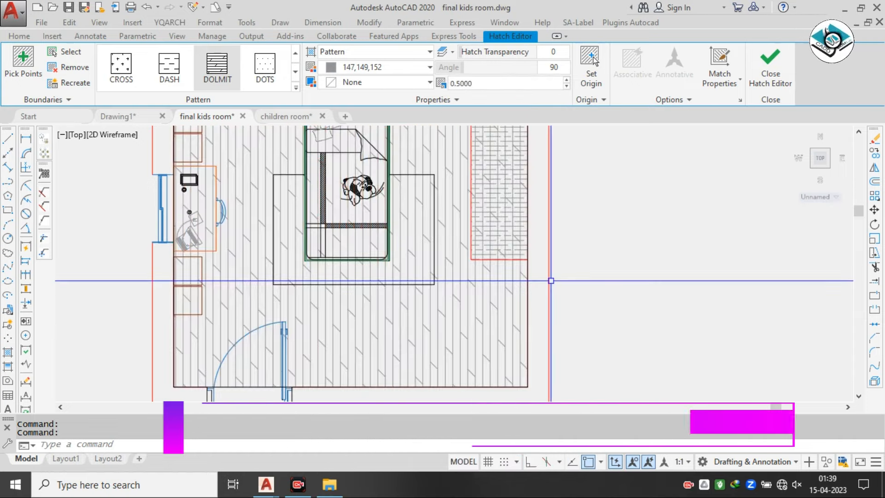
pyautogui.moveTo(472, 169); pyautogui.dragTo(487, 232, button='middle')
pyautogui.click(467, 202)
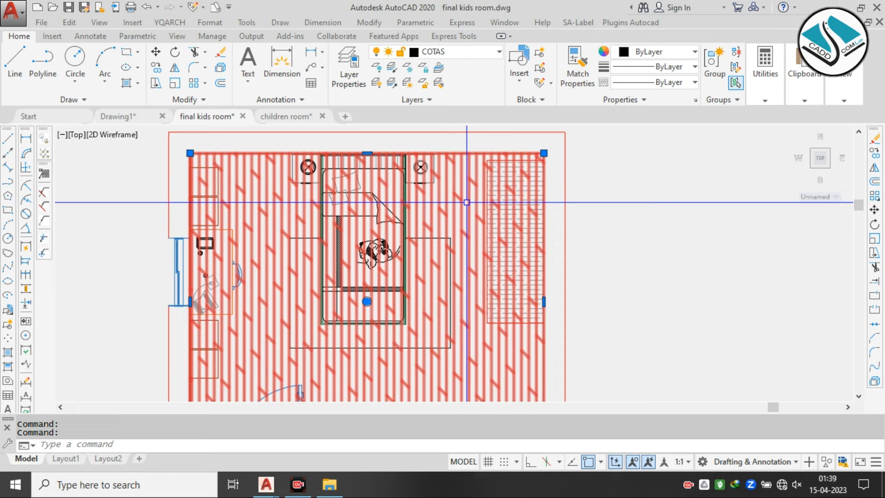
pyautogui.rightClick(467, 202)
pyautogui.moveTo(579, 306)
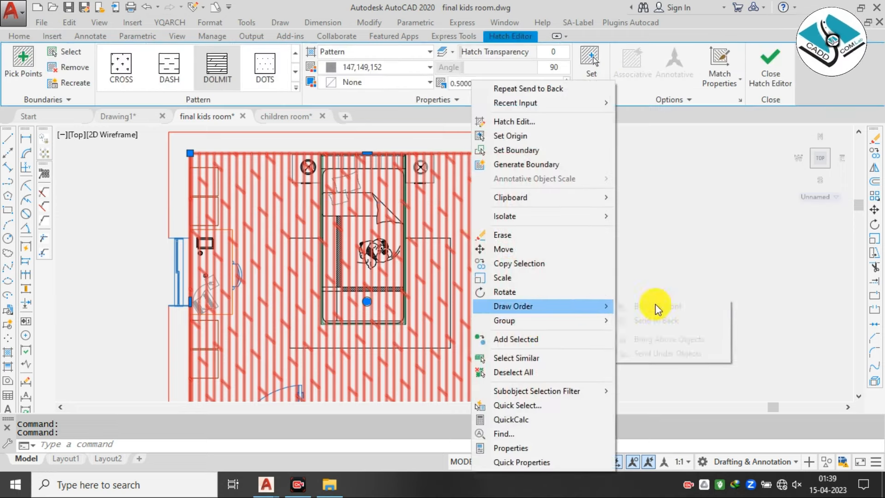
pyautogui.click(679, 319)
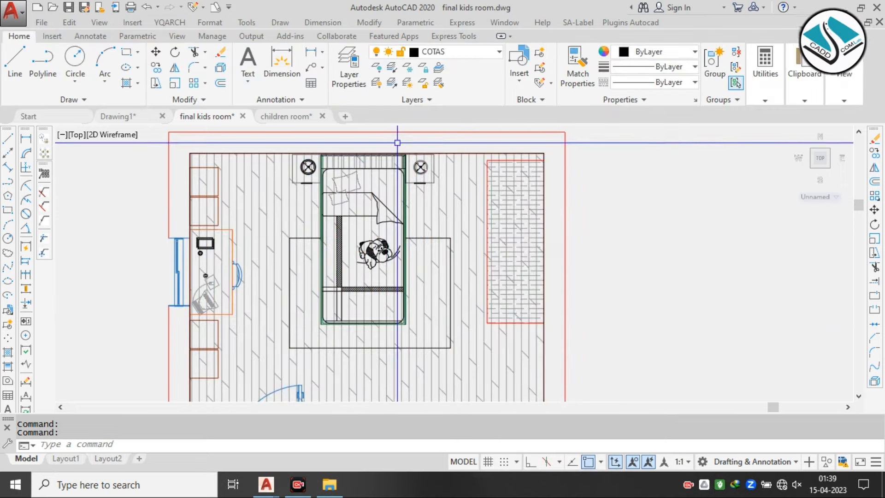
# Erase the DOLMIT floor hatch that runs across the furniture and rug
pyautogui.scroll(4, 479, 155)
pyautogui.scroll(-3, 493, 158)
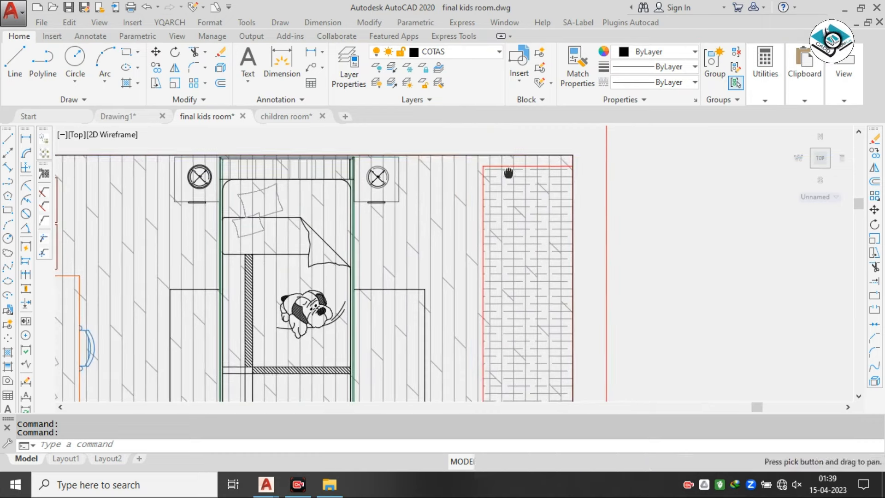
pyautogui.scroll(-2, 496, 162)
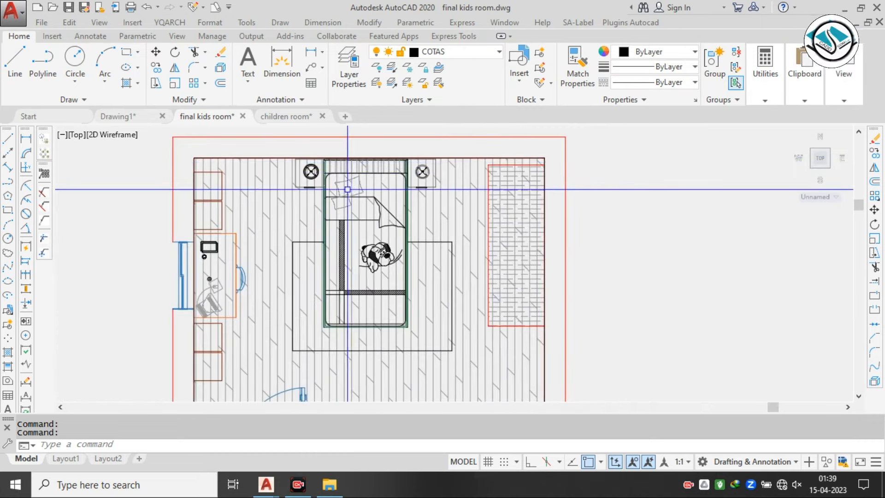
pyautogui.click(271, 202)
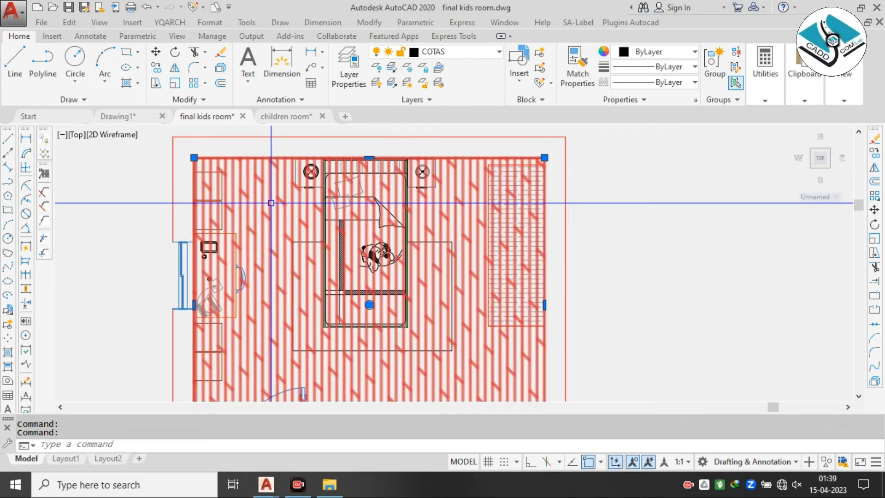
pyautogui.write('e')
pyautogui.press('Return')
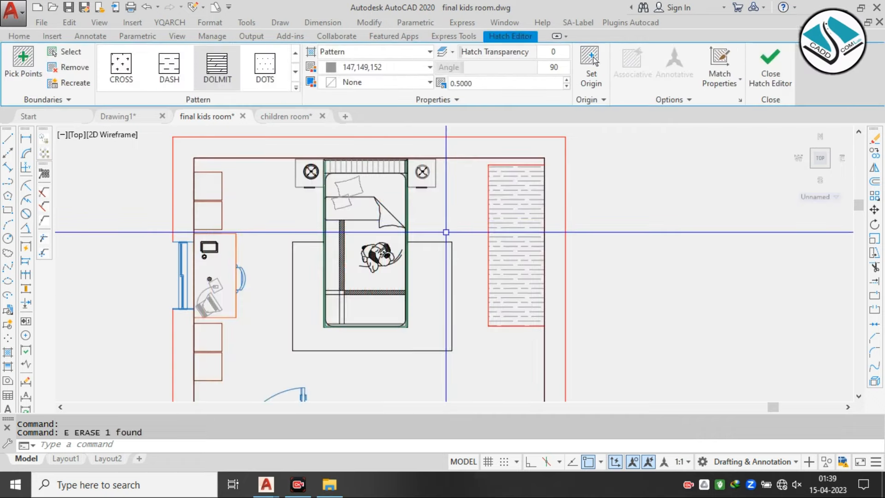
pyautogui.press('Escape')
# Hatch the open floor area with DOLMIT at angle 90 and scale 0.5 by picking an internal point, leaving out the furniture and rug
pyautogui.scroll(-2, 375, 211)
pyautogui.scroll(2, 260, 177)
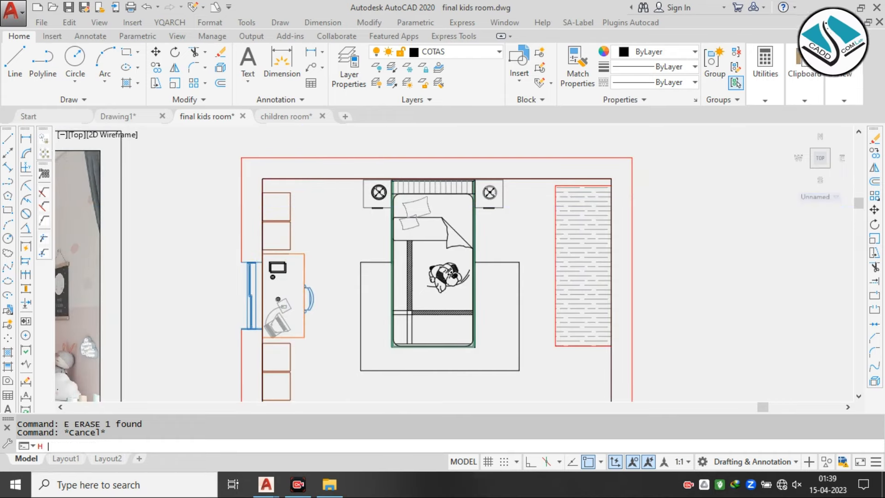
pyautogui.scroll(-2, 313, 183)
pyautogui.press('Return')
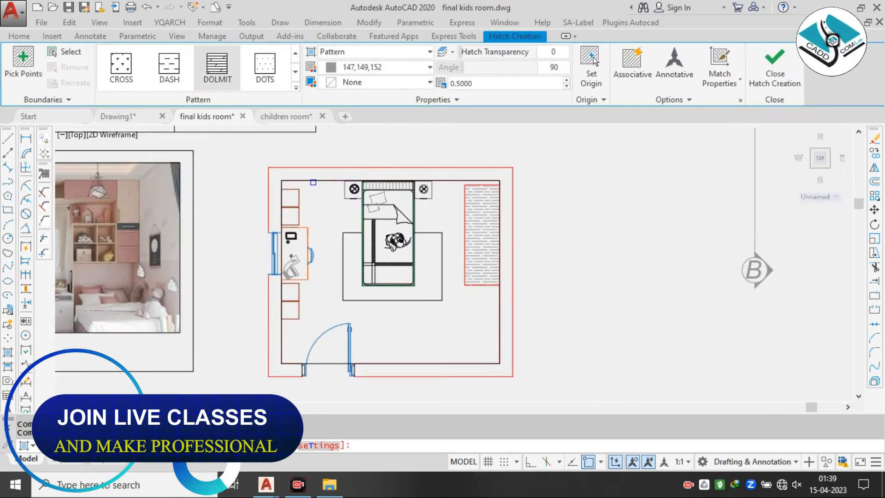
pyautogui.press('k')
pyautogui.press('Return')
pyautogui.click(329, 219)
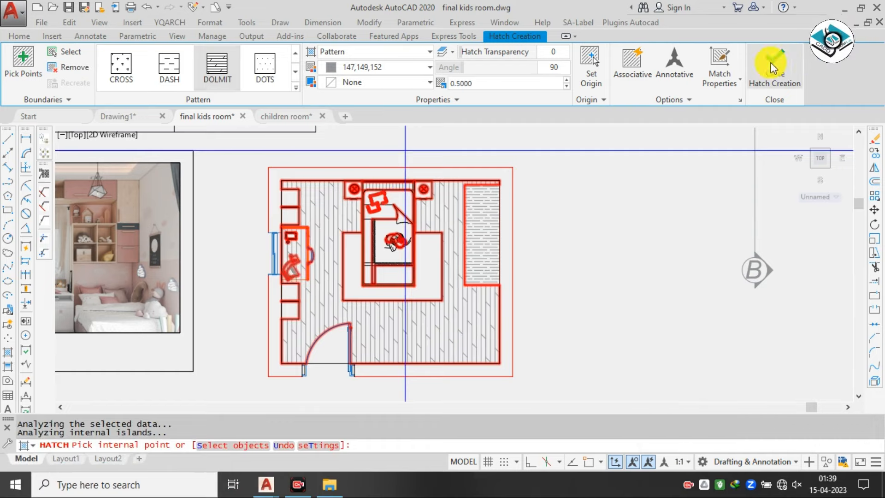
pyautogui.press('Return')
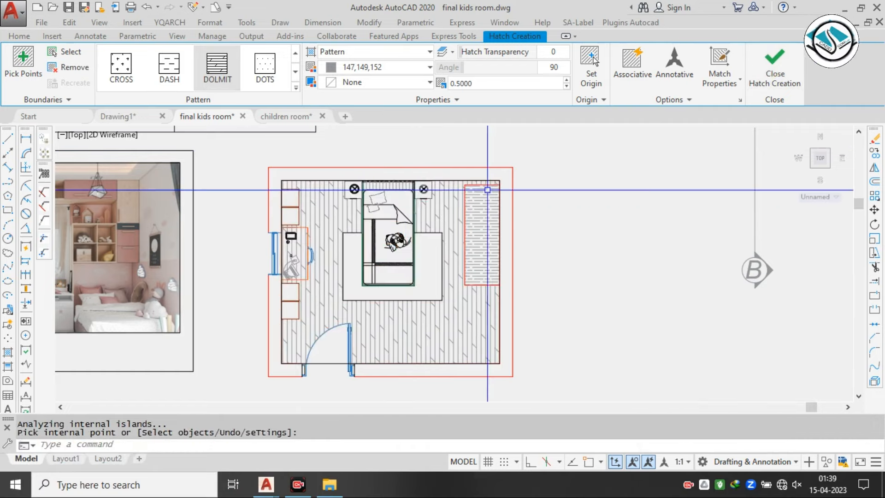
# Erase the helper rectangle running along the room's inner wall faces
pyautogui.scroll(2, 406, 236)
pyautogui.moveTo(318, 231)
pyautogui.mouseDown(button='middle')
pyautogui.moveTo(385, 219)
pyautogui.moveTo(372, 206)
pyautogui.mouseUp(button='middle')
pyautogui.scroll(-2, 368, 208)
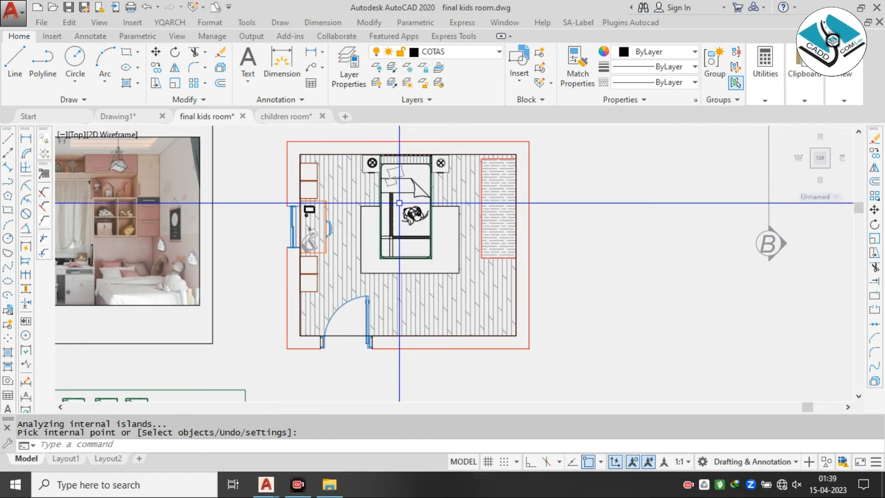
pyautogui.scroll(2, 365, 145)
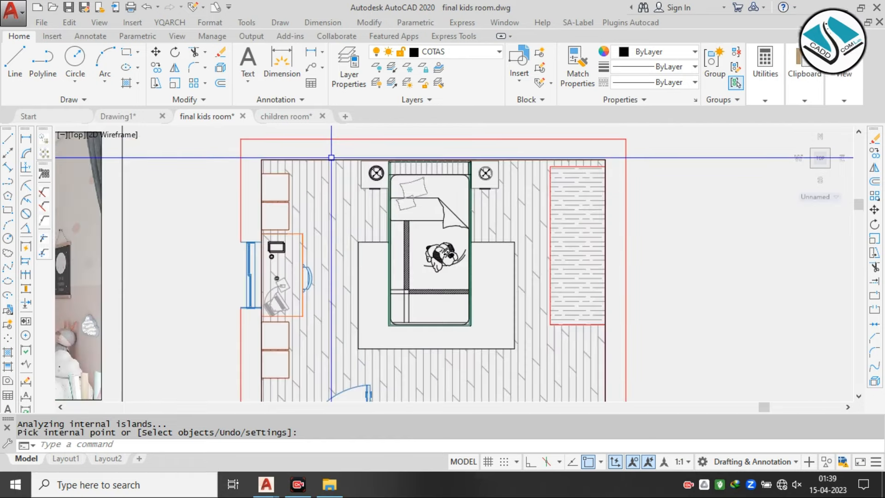
pyautogui.click(329, 159)
pyautogui.write('e')
pyautogui.press('Return')
# Add an ANSI32 hatch at scale 0.5 inside all wall sections, including the one between the window and the door
pyautogui.scroll(-2, 337, 186)
pyautogui.scroll(2, 441, 188)
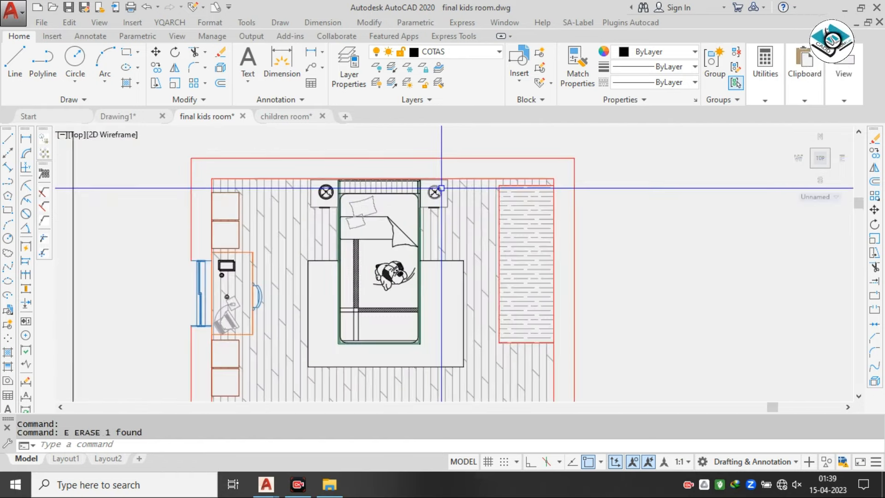
pyautogui.write('h')
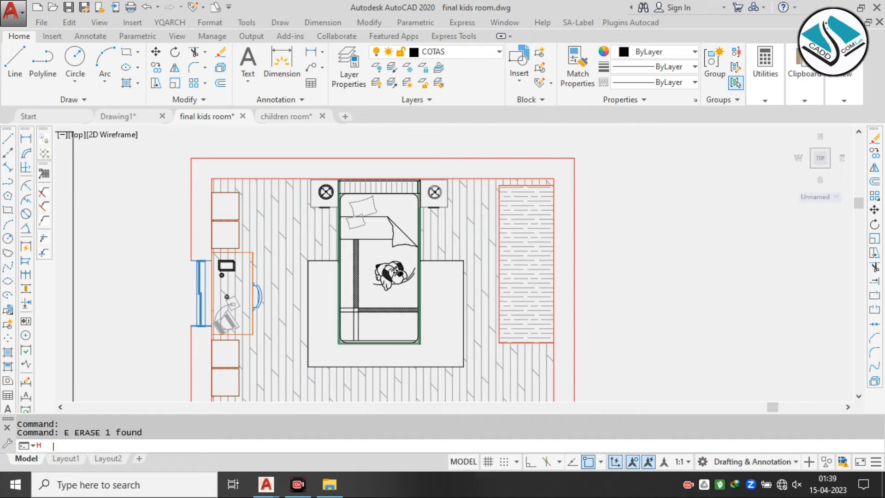
pyautogui.press('Return')
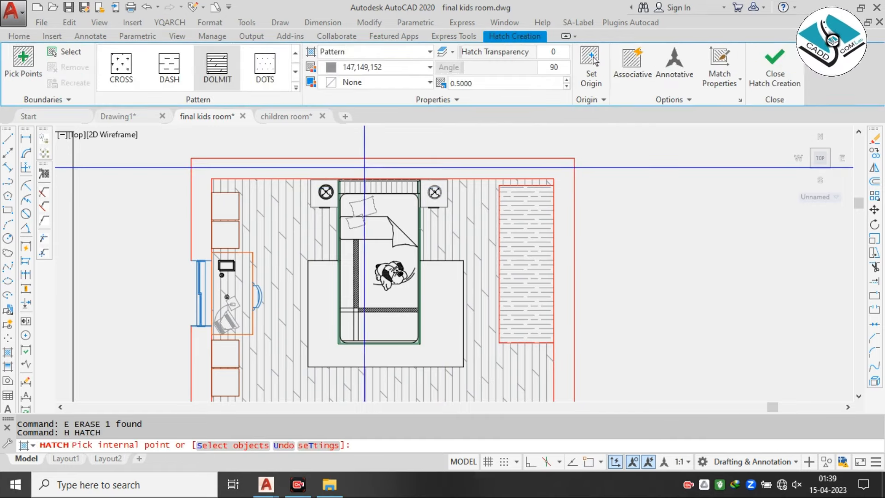
pyautogui.click(296, 86)
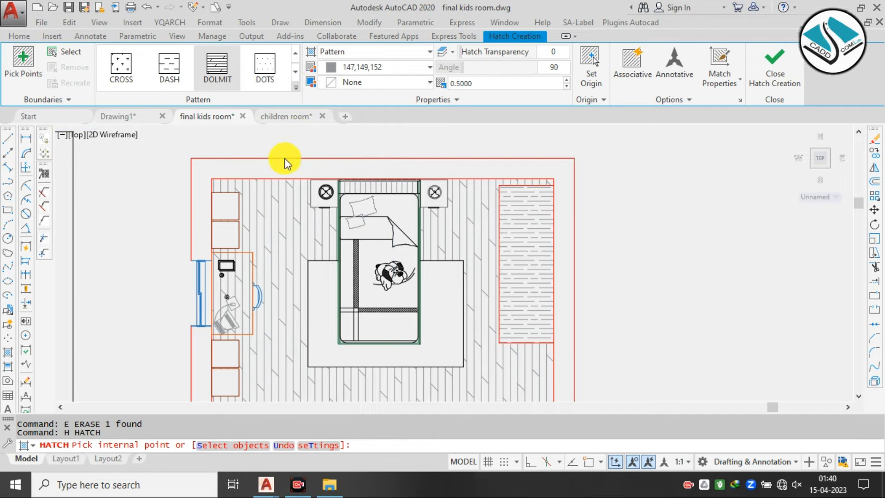
pyautogui.scroll(3, 361, 159)
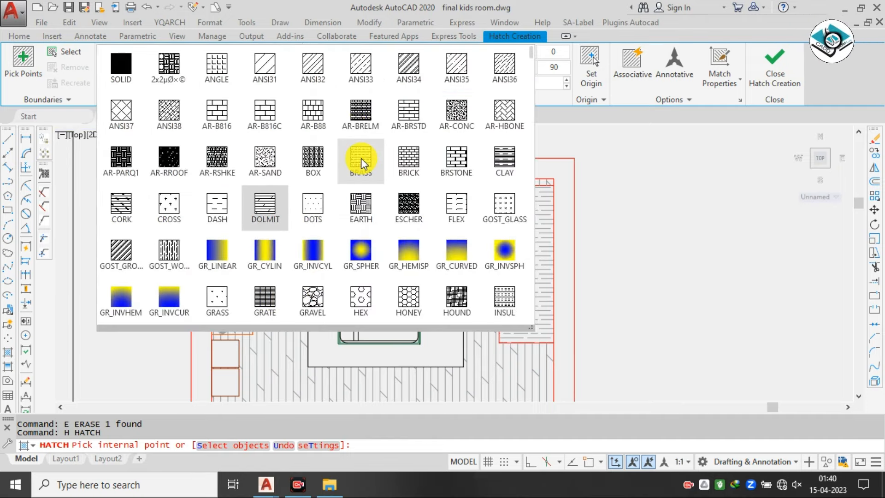
pyautogui.click(312, 67)
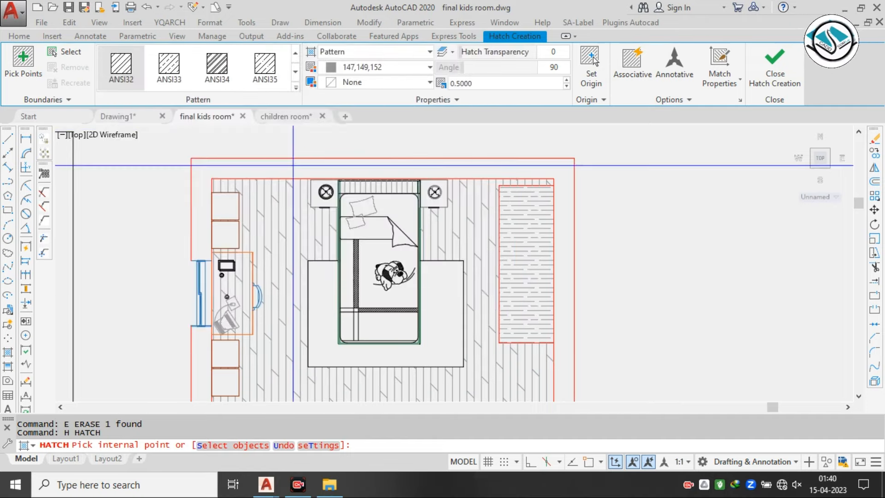
pyautogui.click(310, 158)
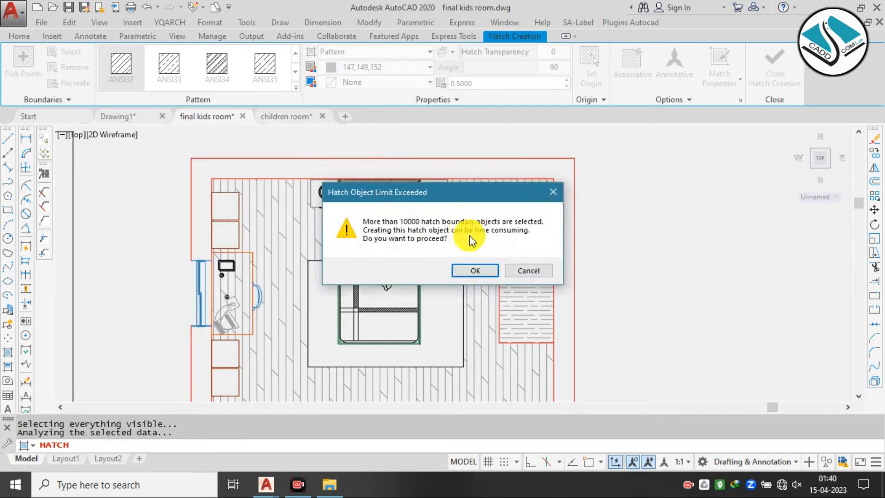
pyautogui.click(471, 267)
pyautogui.scroll(-2, 389, 184)
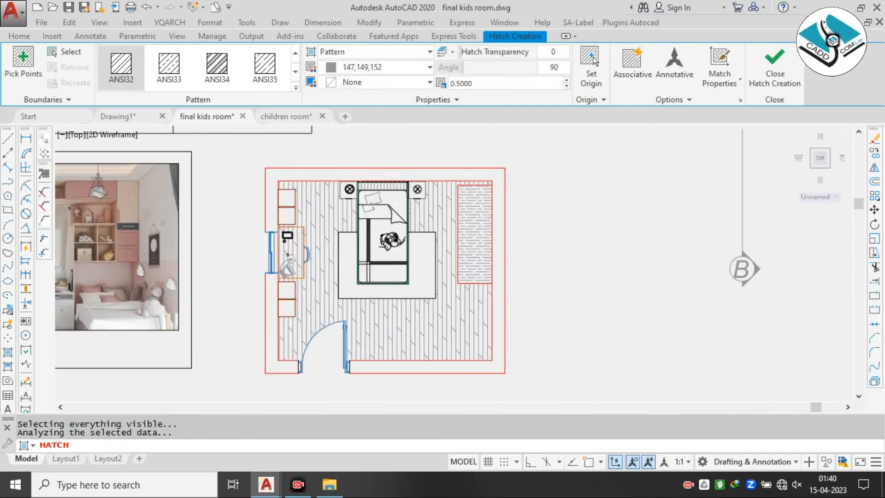
pyautogui.click(377, 179)
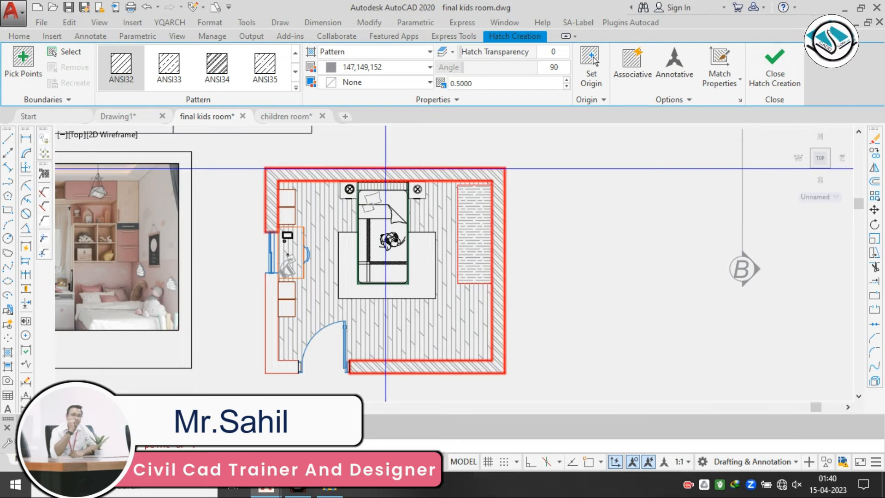
pyautogui.moveTo(263, 400); pyautogui.dragTo(270, 380, button='middle')
pyautogui.click(281, 342)
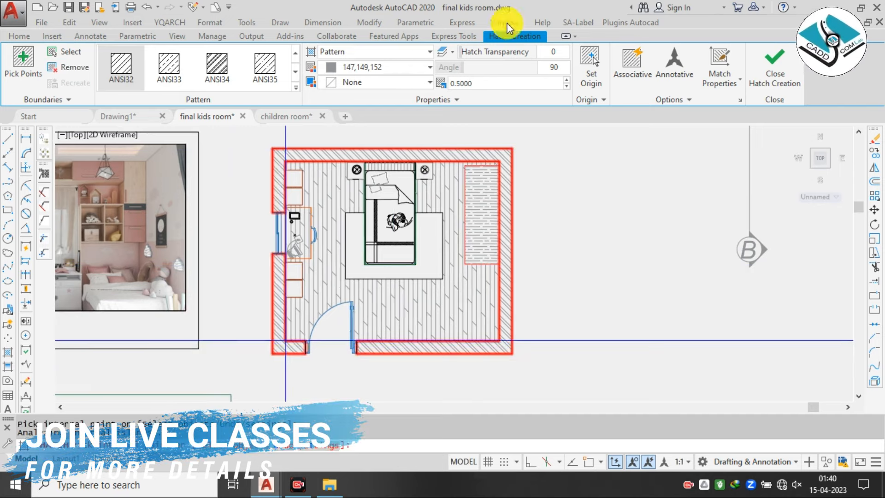
# Set the wall hatch colour to 16,86,137 and its transparency to 62, and finish the hatch
pyautogui.click(399, 68)
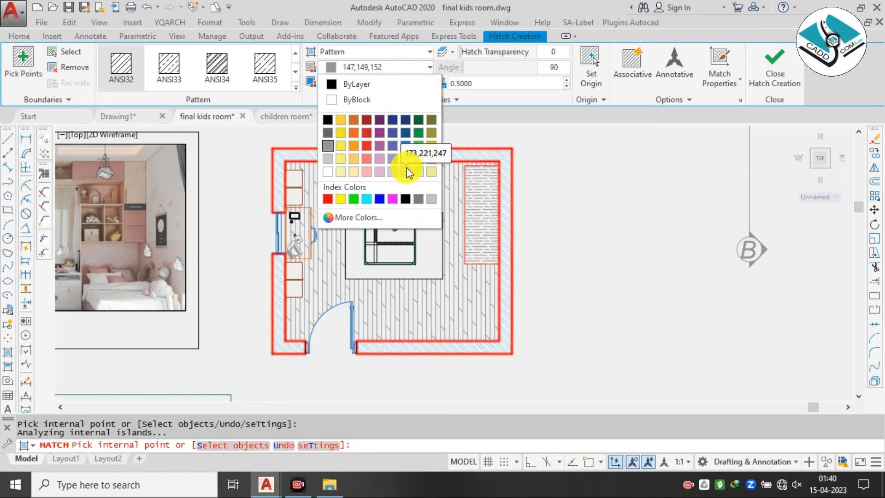
pyautogui.click(405, 121)
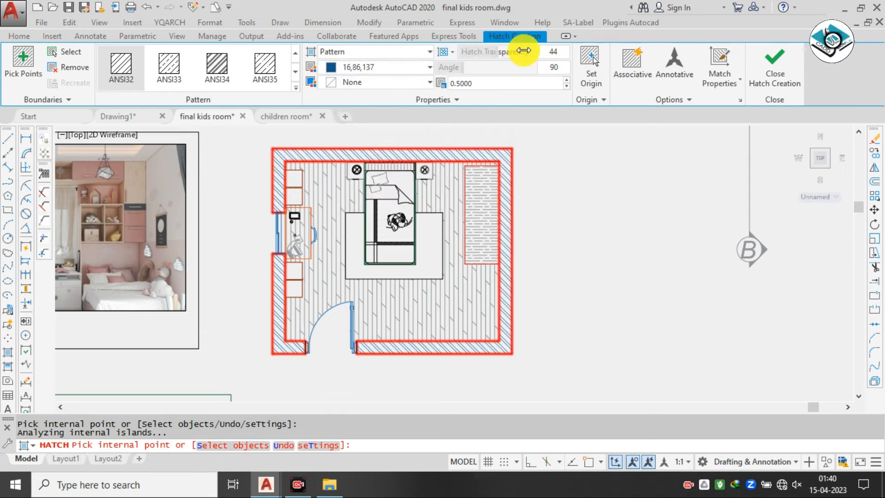
pyautogui.moveTo(523, 50); pyautogui.dragTo(537, 53)
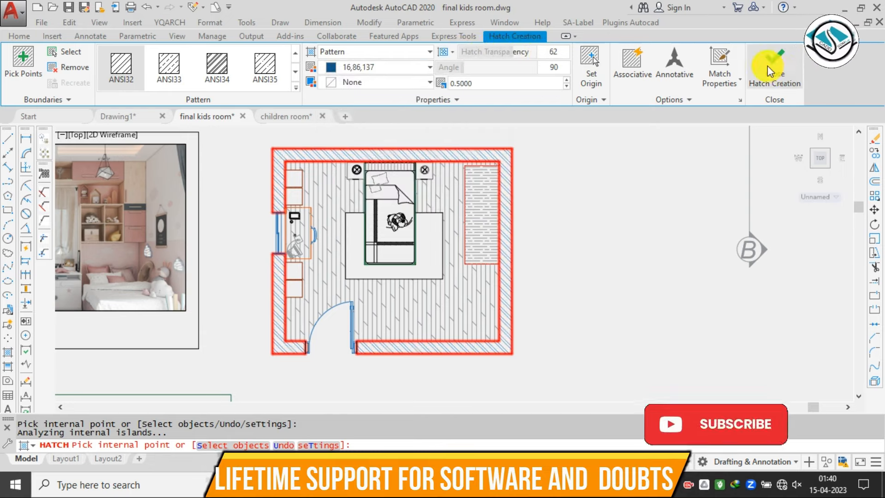
pyautogui.press('Escape')
pyautogui.press('Escape')
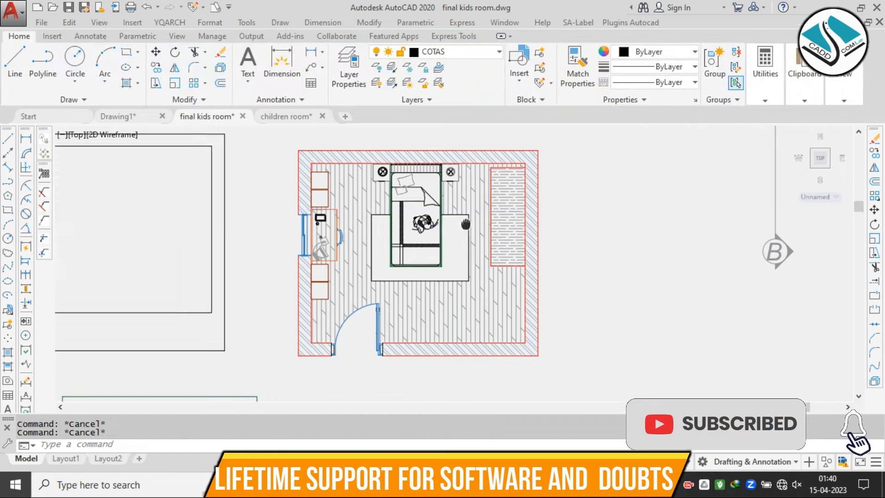
# Start a new hatch with the rug area around the bed as its boundary
pyautogui.scroll(2, 429, 209)
pyautogui.scroll(-2, 428, 207)
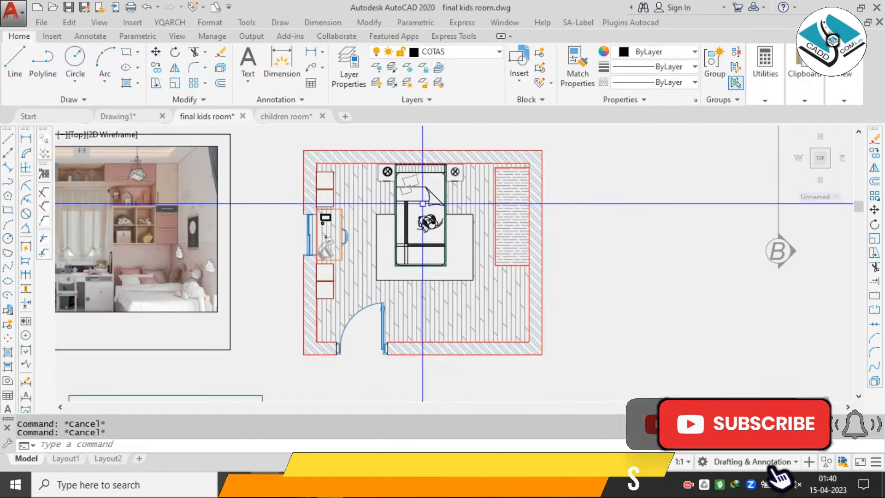
pyautogui.scroll(2, 420, 200)
pyautogui.moveTo(419, 199); pyautogui.dragTo(415, 201, button='middle')
pyautogui.write('H')
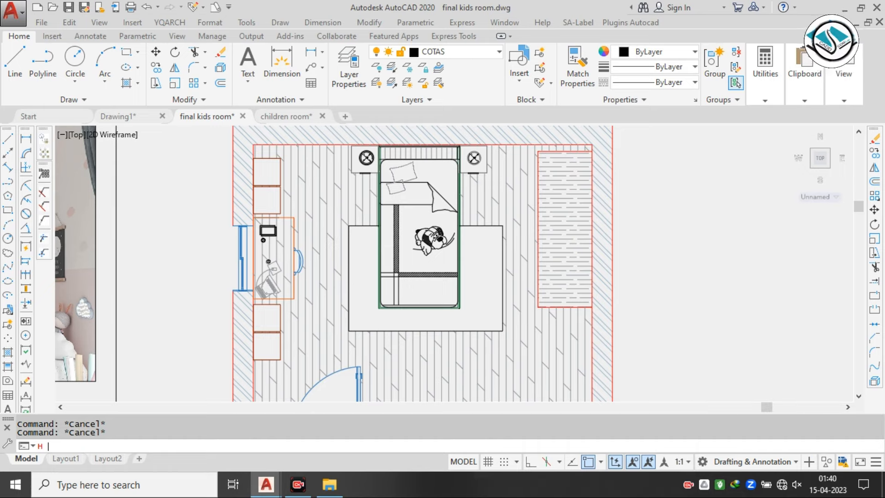
pyautogui.press('Return')
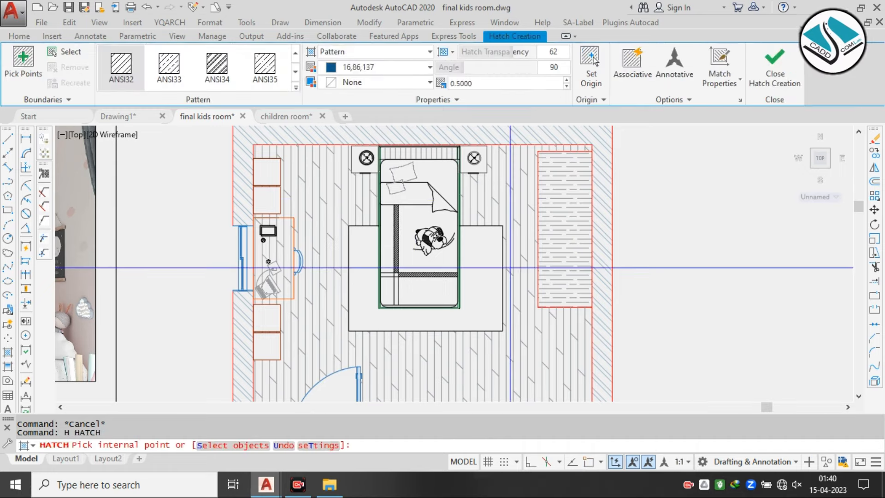
pyautogui.click(491, 282)
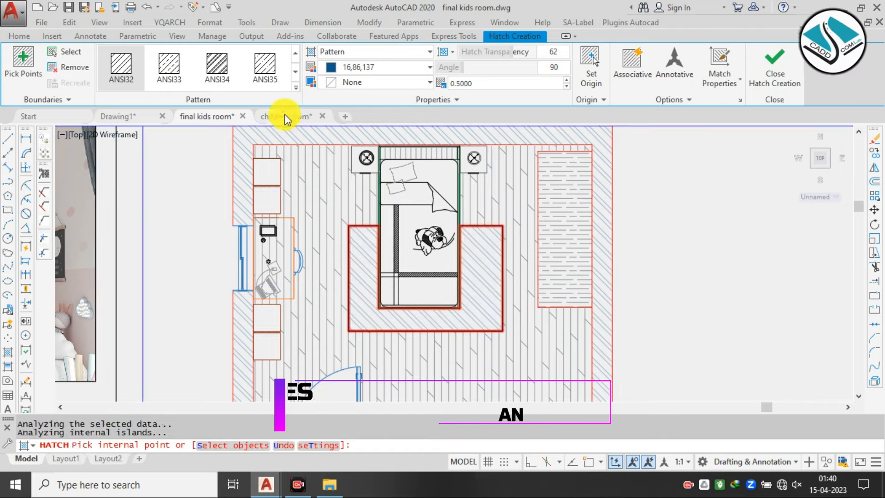
# Browse the hatch pattern library and choose pattern 023 for the rug around the bed
pyautogui.click(297, 88)
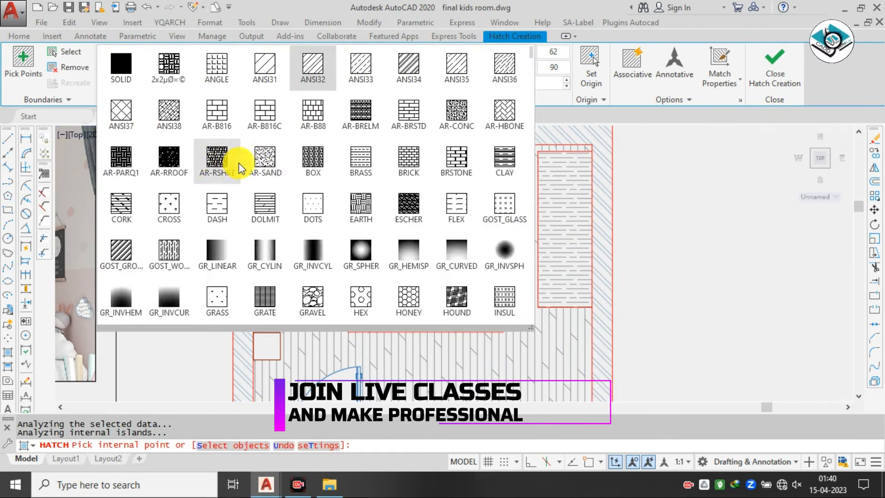
pyautogui.scroll(-5, 240, 168)
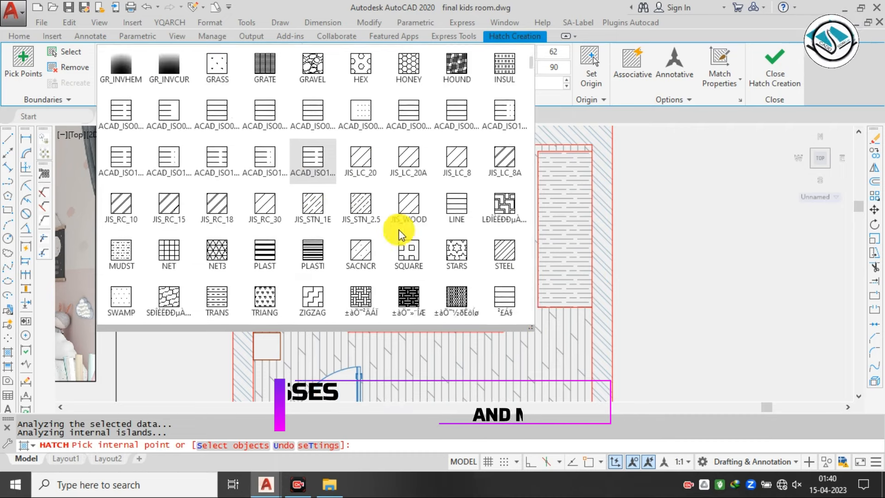
pyautogui.scroll(-5, 399, 230)
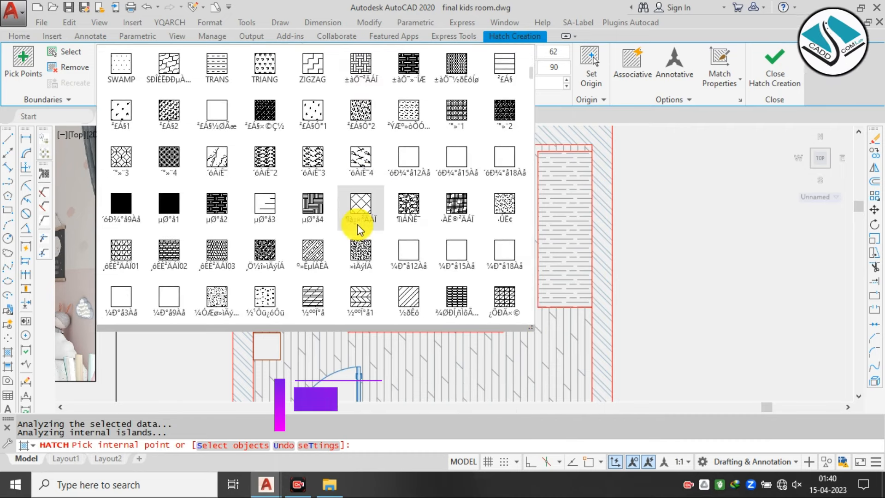
pyautogui.scroll(-3, 357, 227)
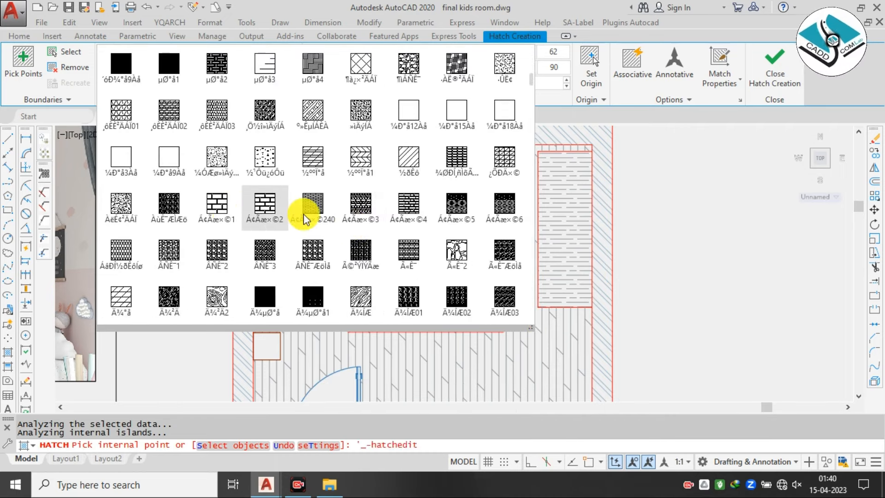
pyautogui.scroll(-2, 304, 214)
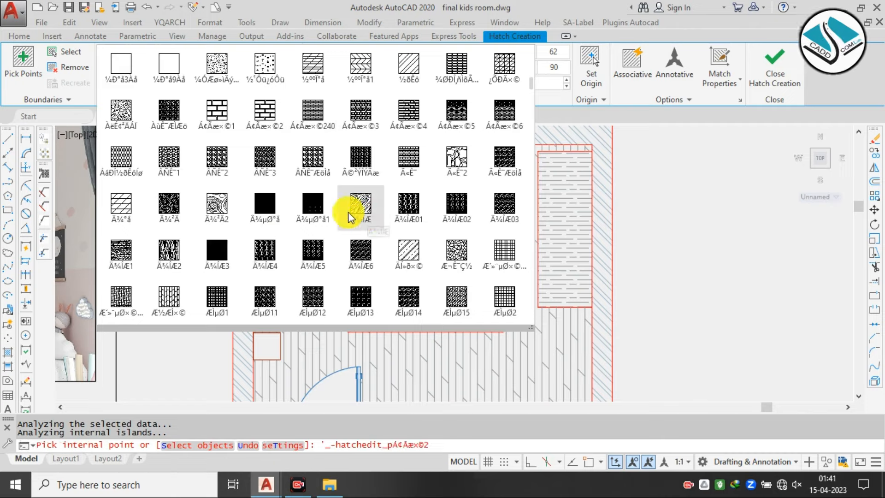
pyautogui.scroll(-3, 338, 214)
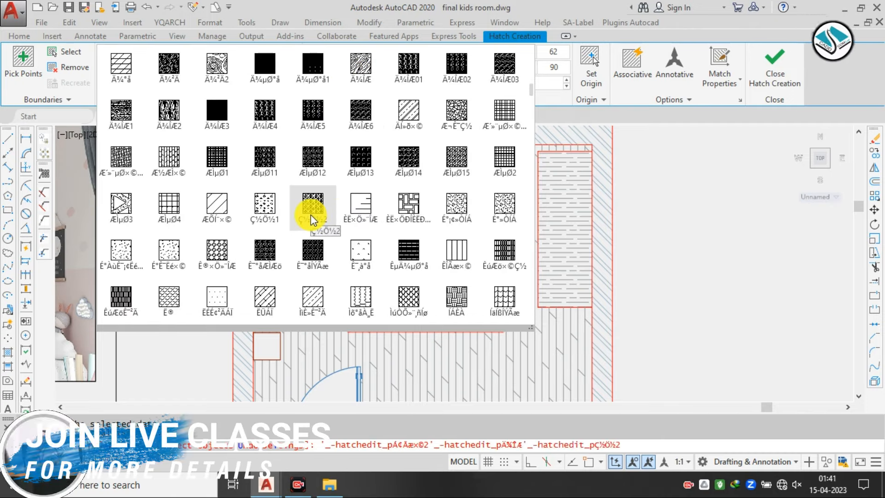
pyautogui.scroll(-2, 310, 214)
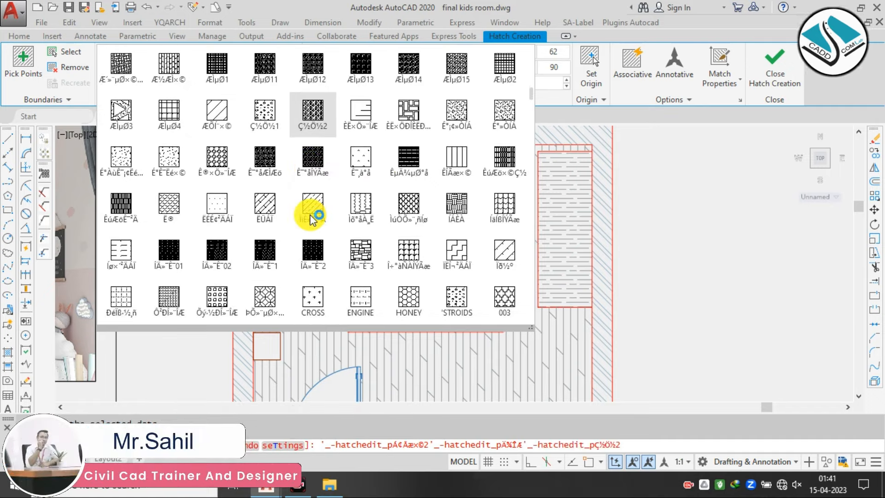
pyautogui.scroll(-4, 310, 214)
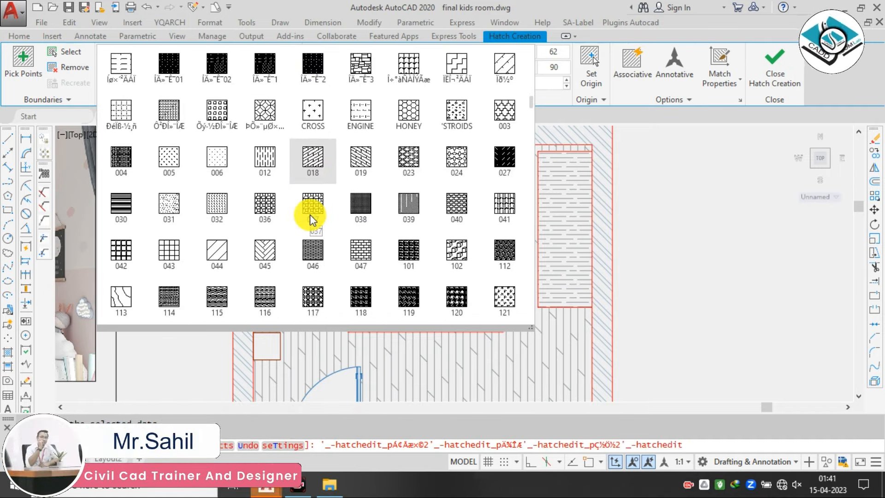
pyautogui.click(409, 159)
# Try a scale of 10 for the rug hatch and settle on a scale of 5
pyautogui.scroll(2, 438, 265)
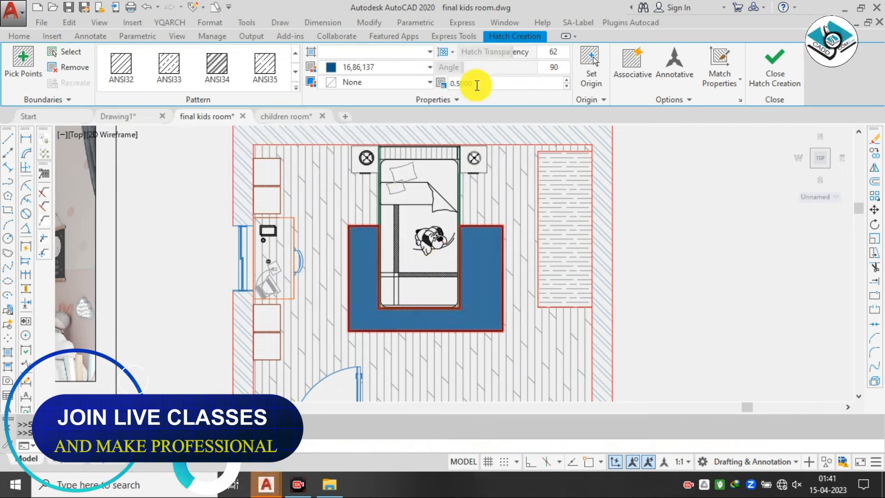
pyautogui.moveTo(476, 84); pyautogui.dragTo(416, 82)
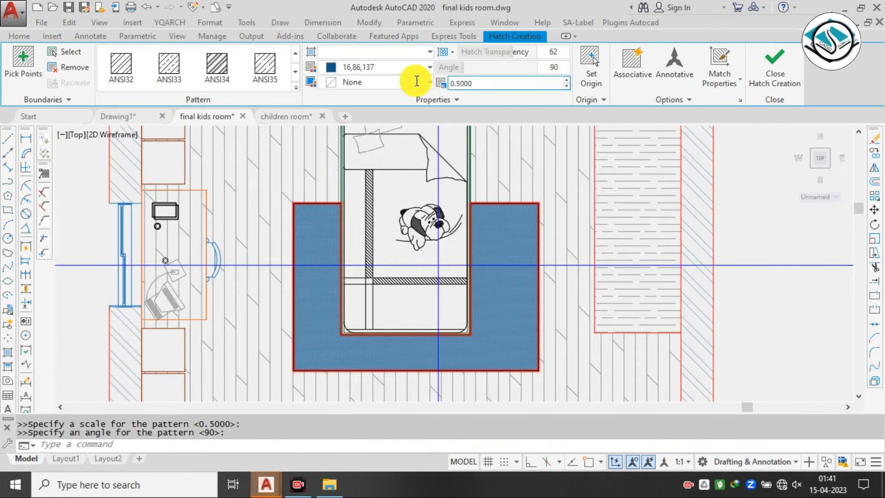
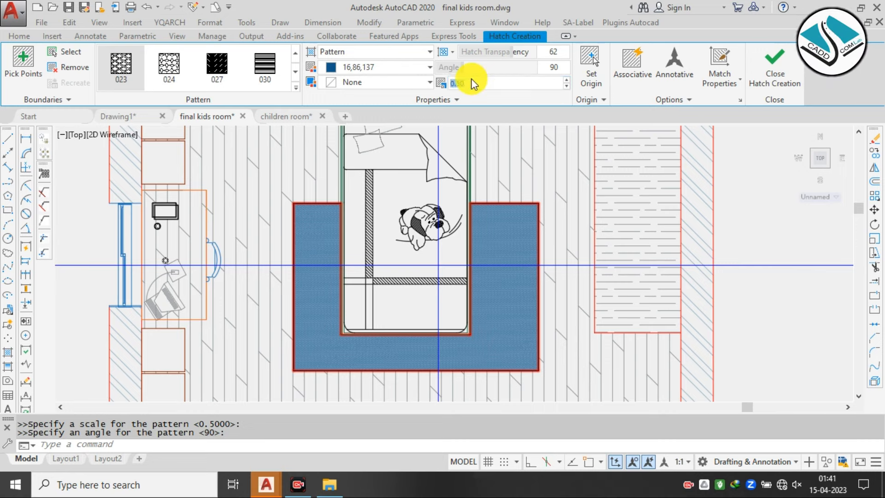
pyautogui.write('0')
pyautogui.press('Return')
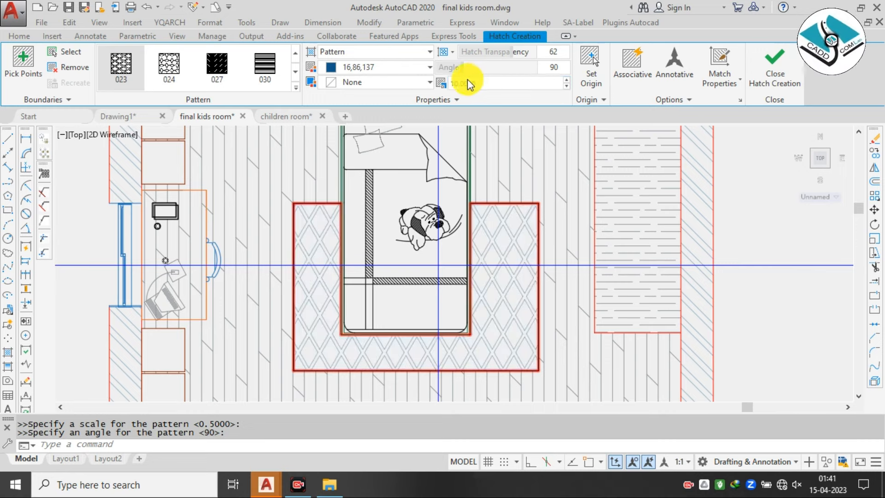
pyautogui.click(486, 81)
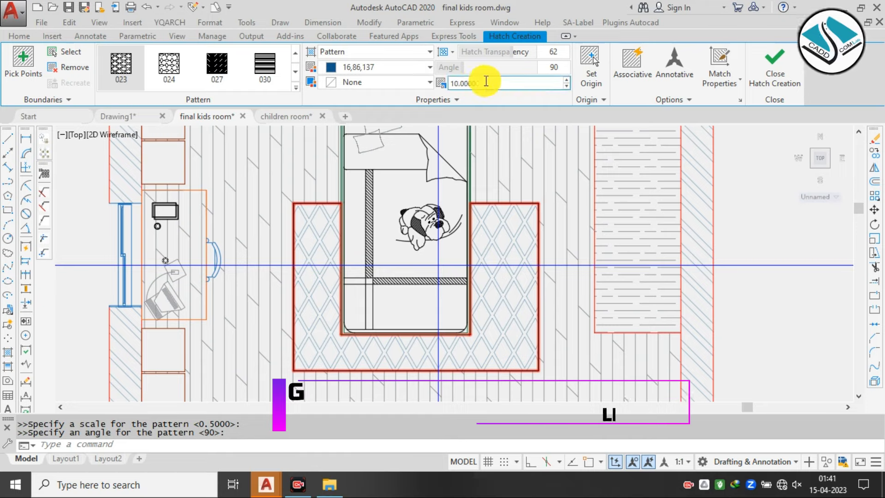
pyautogui.moveTo(485, 81); pyautogui.dragTo(432, 83)
pyautogui.press('Return')
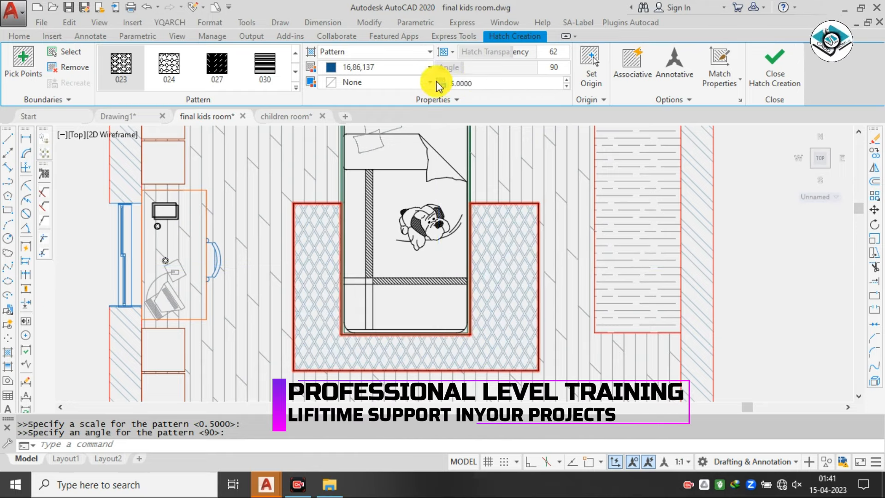
# Set the rug hatch colour to 205,105,40 and finish the hatch
pyautogui.click(379, 69)
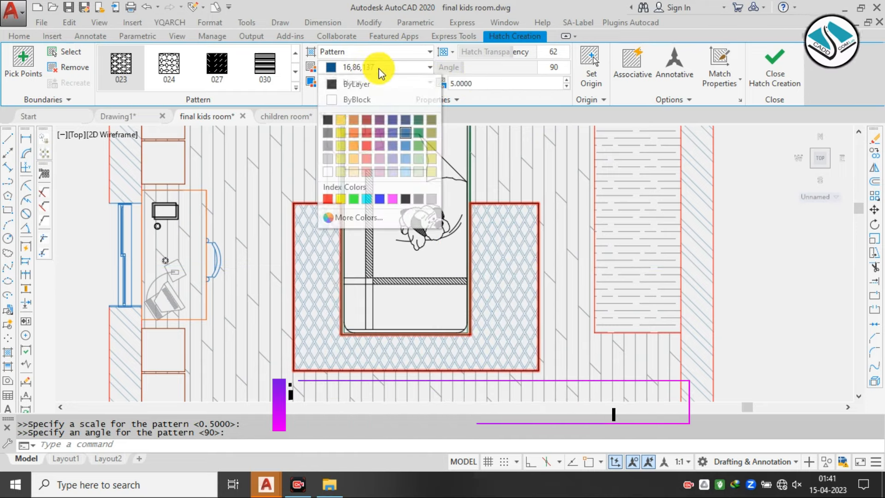
pyautogui.click(353, 119)
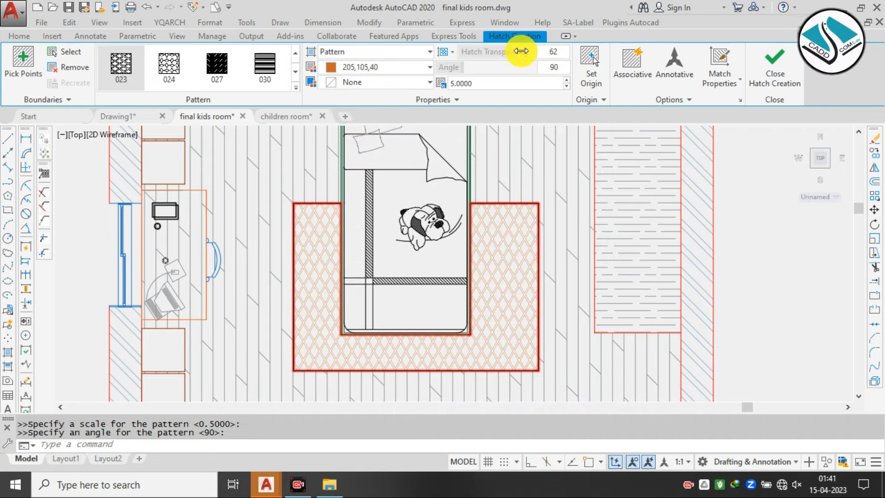
pyautogui.click(776, 71)
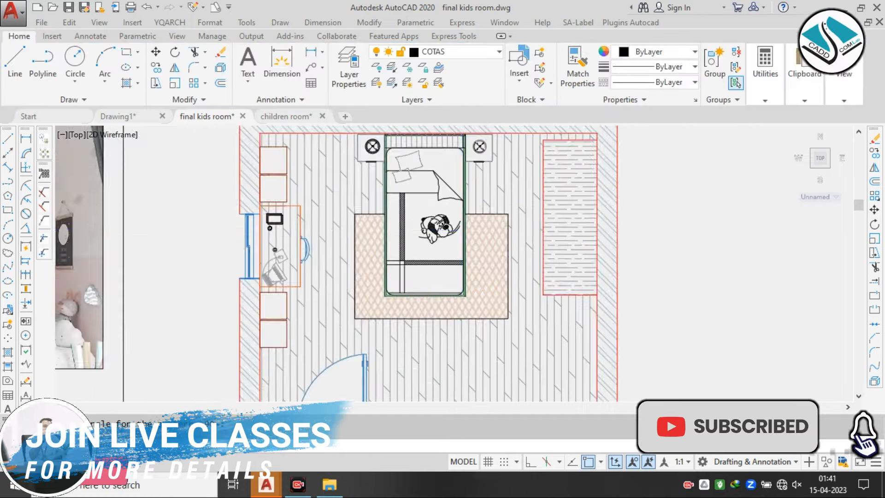
pyautogui.scroll(-2, 358, 245)
pyautogui.scroll(4, 329, 203)
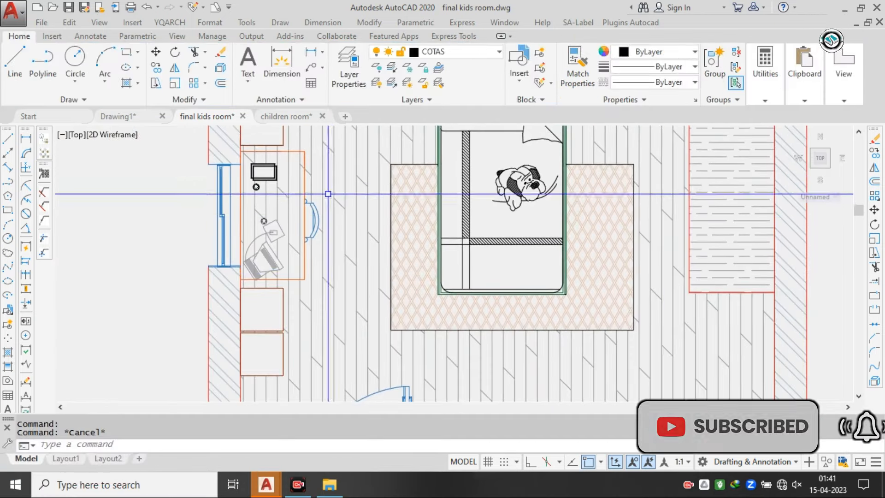
pyautogui.scroll(2, 275, 141)
pyautogui.click(281, 166)
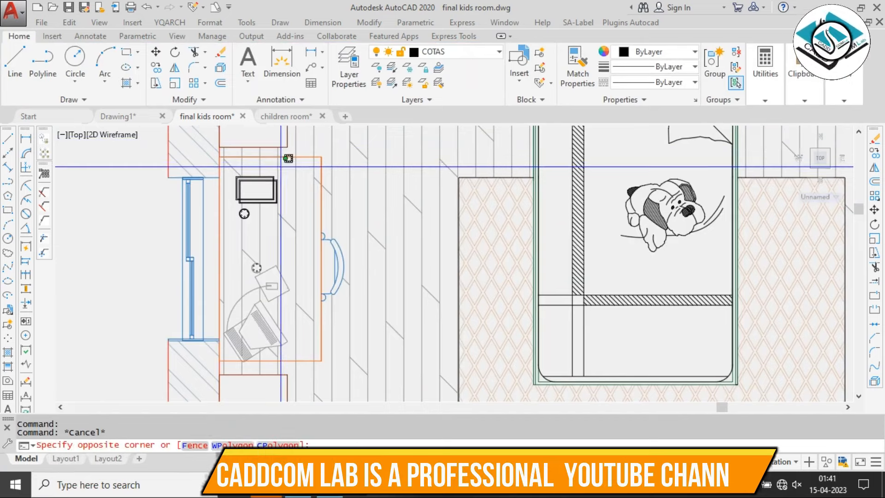
pyautogui.click(276, 162)
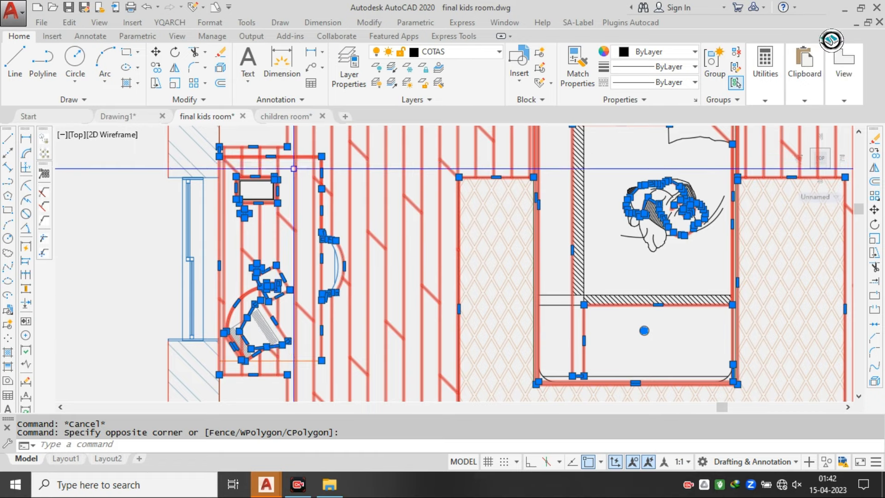
pyautogui.scroll(-1, 294, 170)
pyautogui.press('Escape')
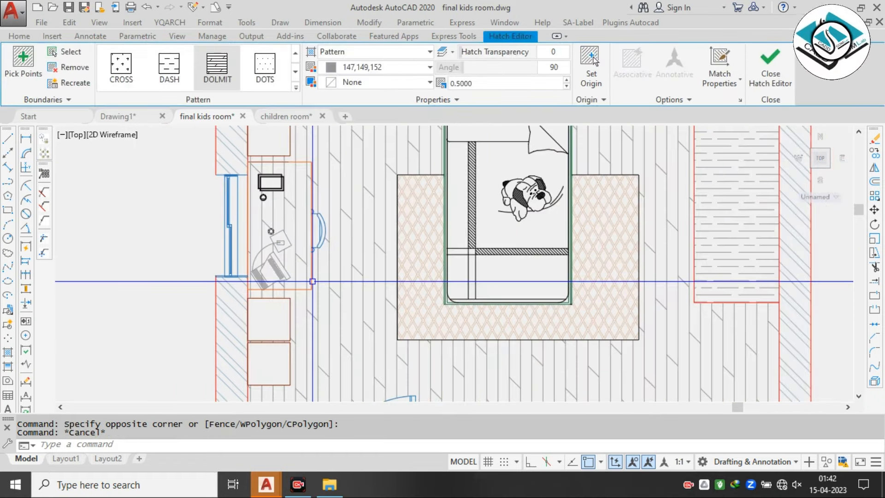
pyautogui.press('Escape')
# Review the hatched kids room plan and compare it with the bedroom reference photos beside it
pyautogui.scroll(-2, 383, 187)
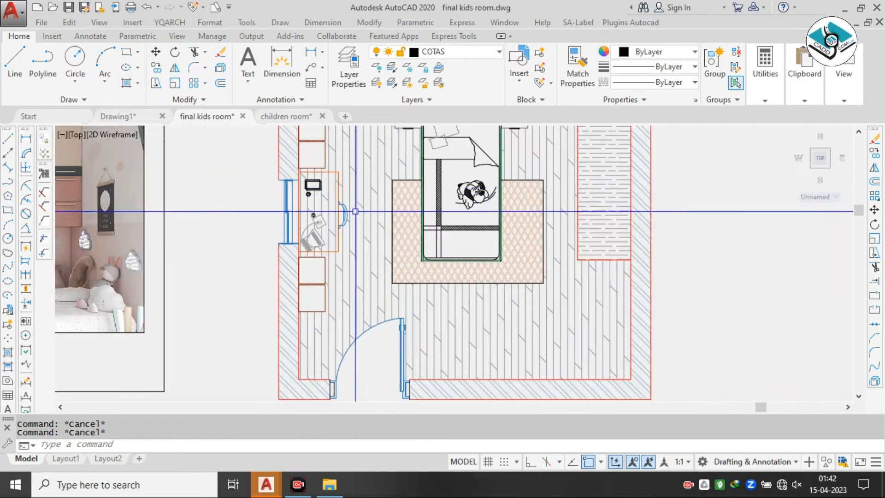
pyautogui.moveTo(354, 213)
pyautogui.mouseDown(button='middle')
pyautogui.moveTo(344, 239)
pyautogui.moveTo(344, 218)
pyautogui.mouseUp(button='middle')
pyautogui.scroll(-2, 344, 219)
pyautogui.moveTo(484, 213); pyautogui.dragTo(564, 222, button='middle')
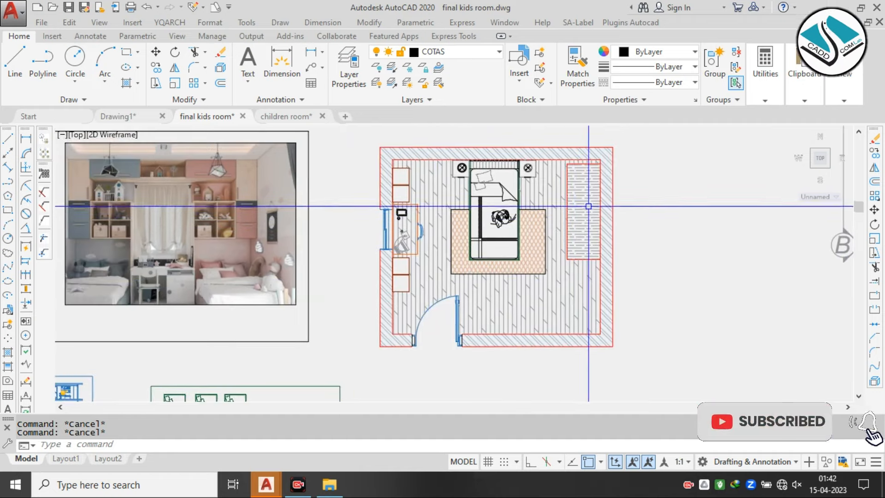
pyautogui.moveTo(264, 246)
pyautogui.mouseDown(button='middle')
pyautogui.moveTo(279, 238)
pyautogui.moveTo(528, 246)
pyautogui.mouseUp(button='middle')
pyautogui.moveTo(253, 215); pyautogui.dragTo(289, 213, button='middle')
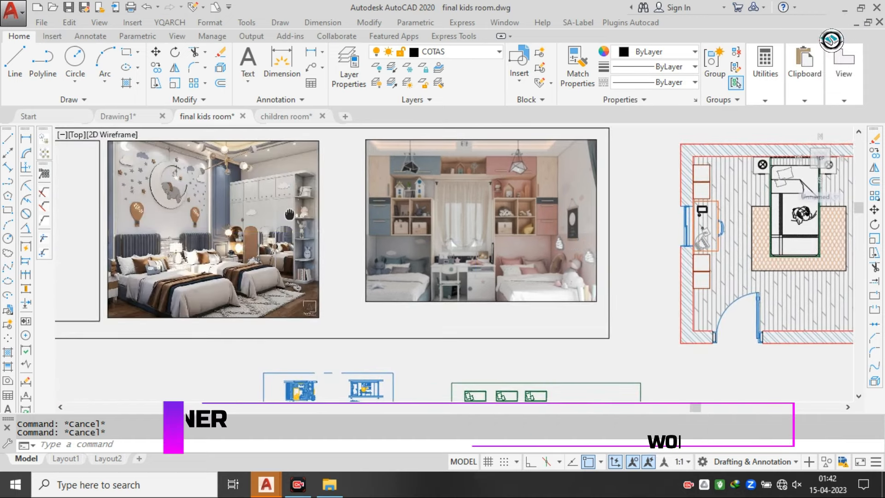
pyautogui.scroll(-2, 330, 207)
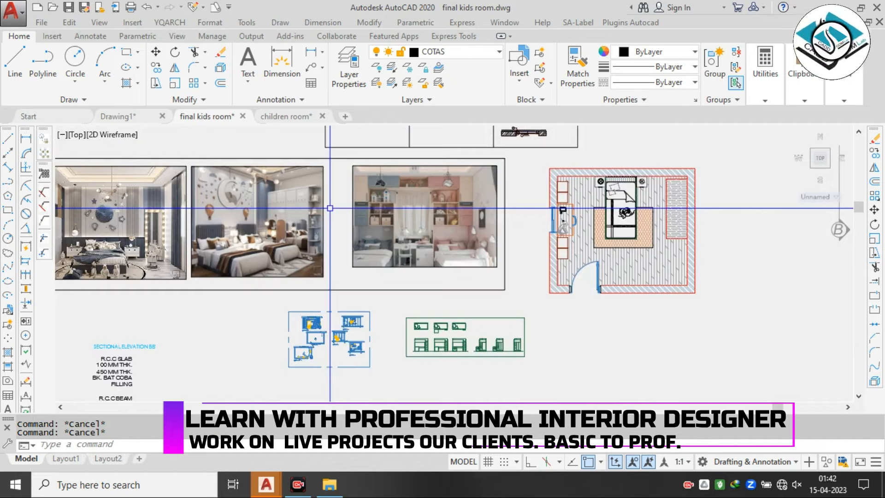
pyautogui.scroll(3, 631, 207)
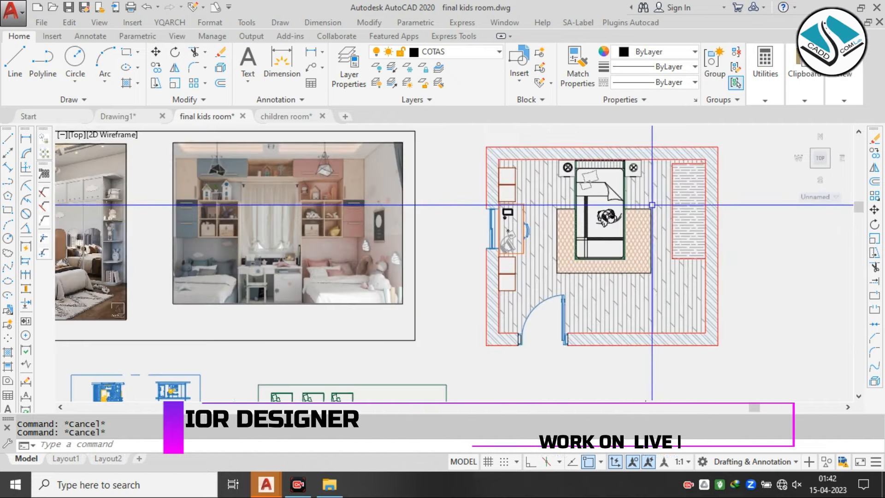
pyautogui.scroll(1, 638, 206)
pyautogui.moveTo(638, 205); pyautogui.dragTo(513, 206, button='middle')
pyautogui.scroll(-4, 507, 206)
pyautogui.click(598, 154)
pyautogui.press('Escape')
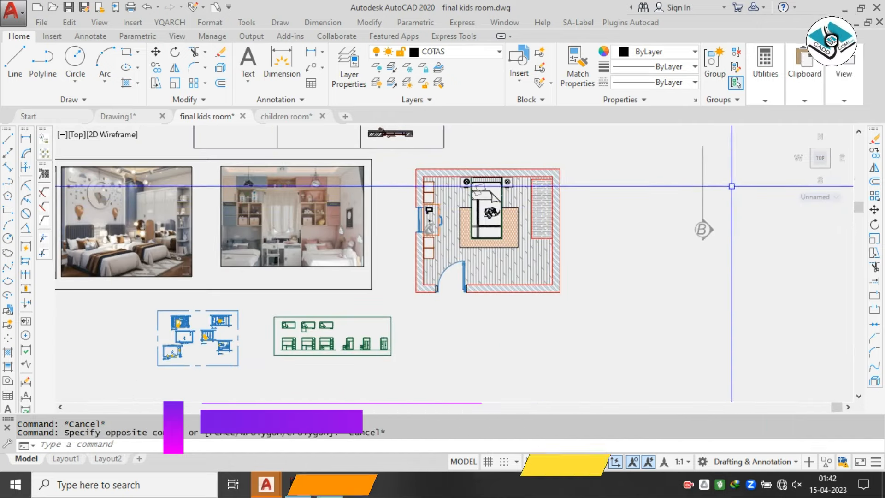
# Move the lower section marker B with its cut line up between the two A markers
pyautogui.click(734, 177)
pyautogui.click(658, 244)
pyautogui.moveTo(675, 198); pyautogui.dragTo(614, 268, button='middle')
pyautogui.write('m')
pyautogui.press('space')
pyautogui.click(645, 257)
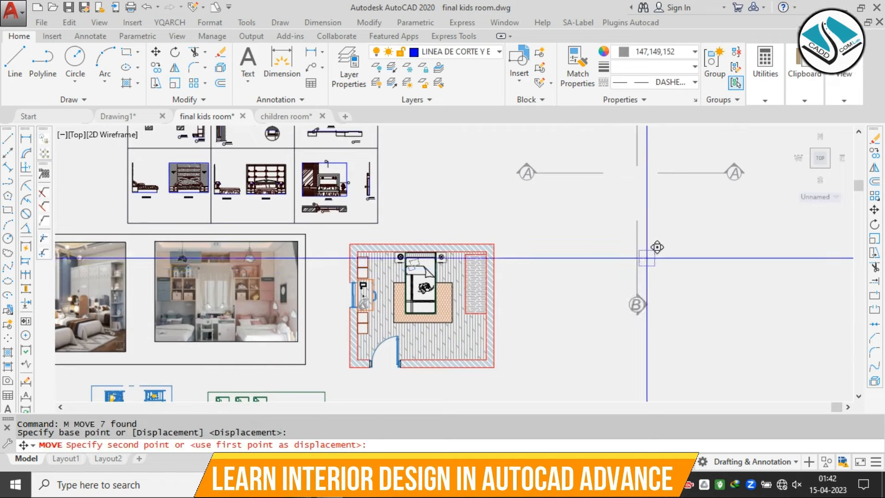
pyautogui.scroll(-1, 632, 244)
pyautogui.press('Escape')
# Move the whole floor plan, including its furniture and hatches, into the open space below and to the right of the reference photos
pyautogui.scroll(2, 537, 255)
pyautogui.click(580, 224)
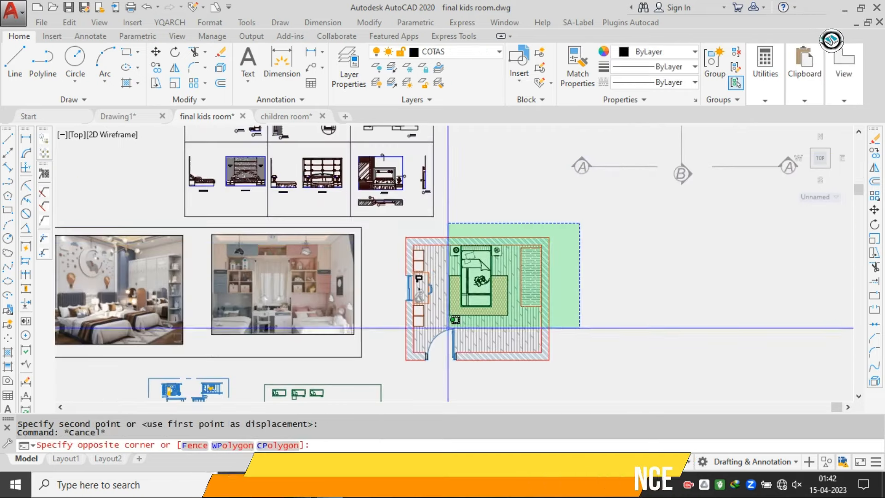
pyautogui.click(394, 374)
pyautogui.write('m')
pyautogui.press('space')
pyautogui.click(472, 253)
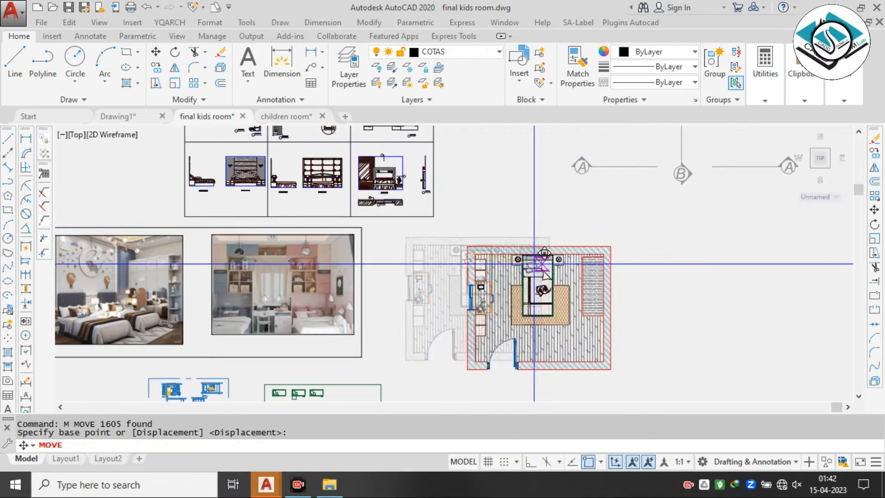
pyautogui.moveTo(553, 272); pyautogui.dragTo(436, 169, button='middle')
pyautogui.click(509, 288)
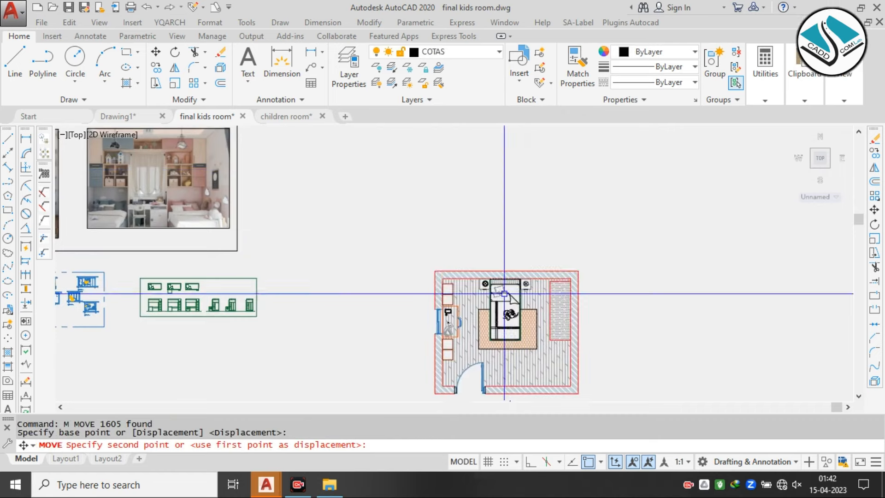
pyautogui.press('Escape')
# Examine the plan around the bed's headboard wall, including the wall panelling, bedside tables and floor hatch
pyautogui.moveTo(509, 288); pyautogui.dragTo(477, 200, button='middle')
pyautogui.scroll(4, 496, 251)
pyautogui.scroll(-2, 511, 208)
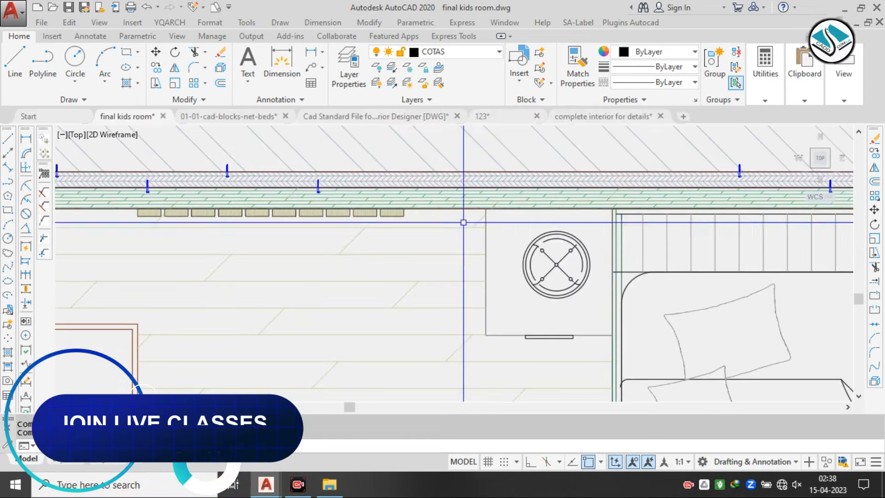
pyautogui.scroll(-3, 539, 251)
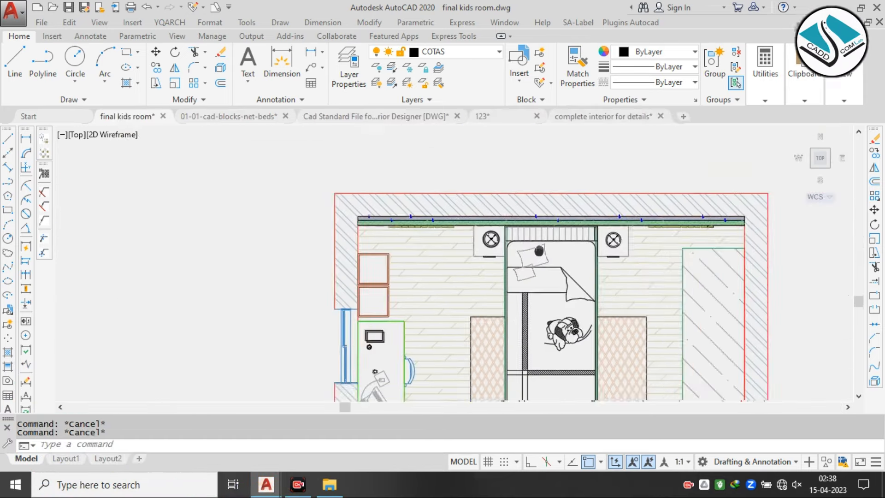
pyautogui.moveTo(538, 251); pyautogui.dragTo(454, 210, button='middle')
pyautogui.scroll(2, 403, 184)
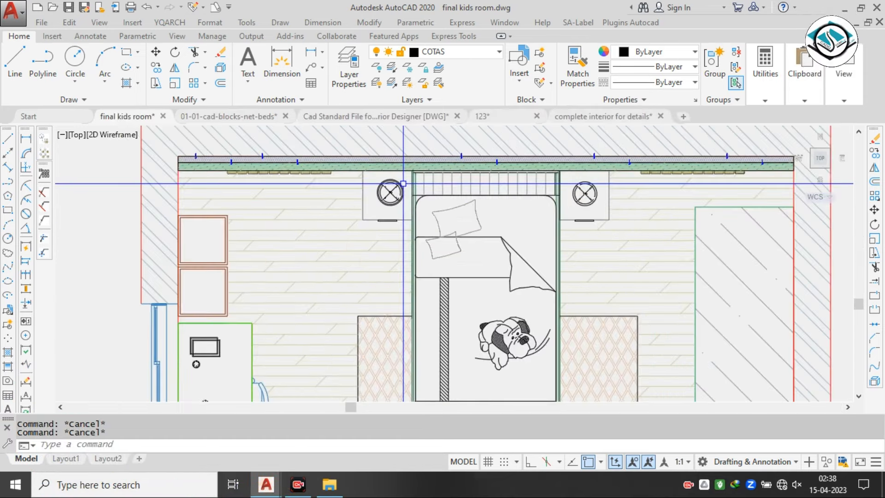
pyautogui.scroll(3, 442, 181)
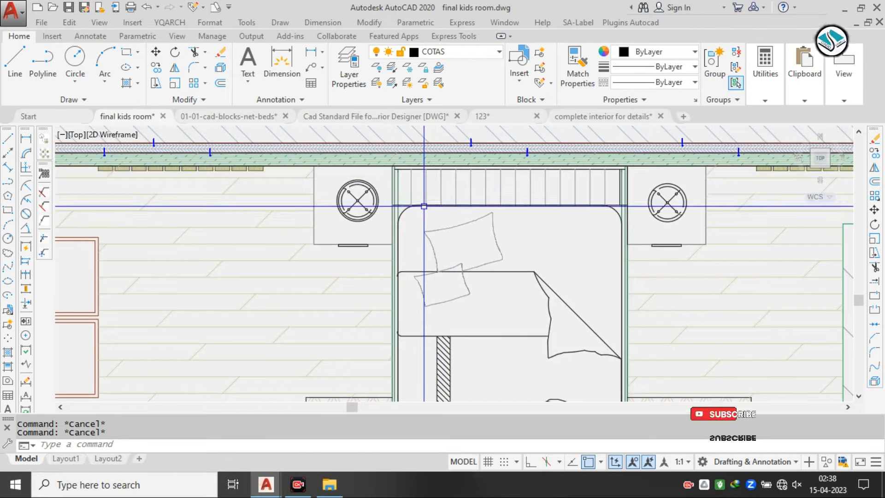
# Examine the plan from the headboard wall past the shelving units, window and desk down to the plant in the corner
pyautogui.scroll(-2, 424, 206)
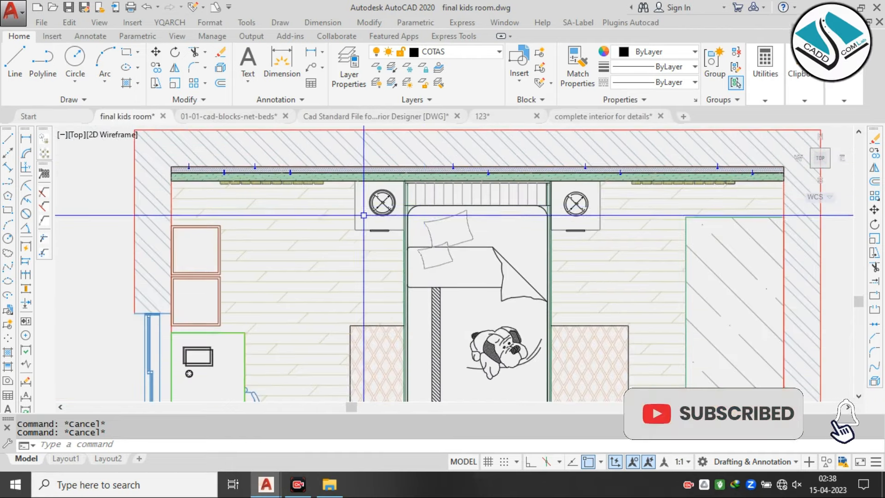
pyautogui.scroll(-3, 276, 199)
pyautogui.scroll(5, 263, 196)
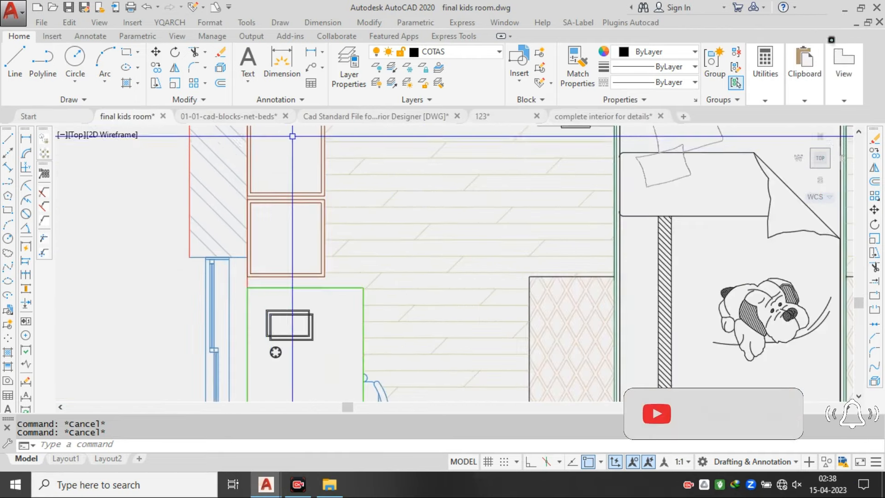
pyautogui.scroll(-4, 319, 171)
pyautogui.scroll(2, 309, 178)
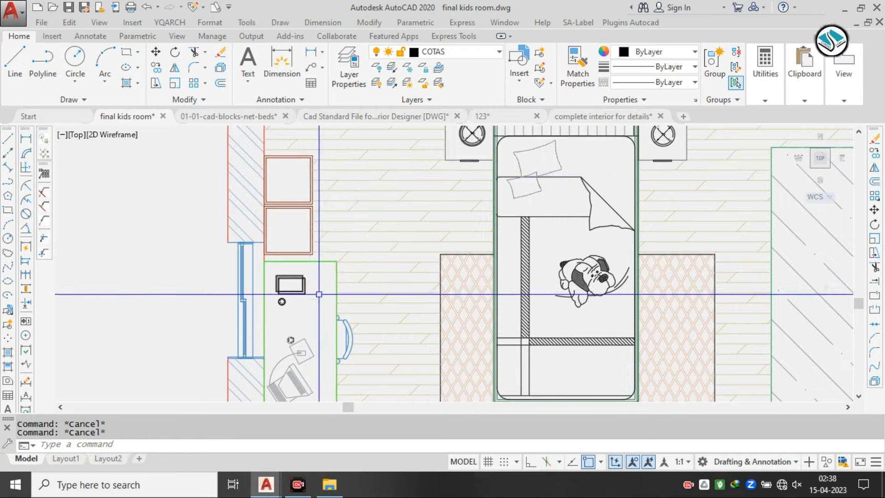
pyautogui.scroll(-5, 319, 293)
pyautogui.scroll(3, 450, 297)
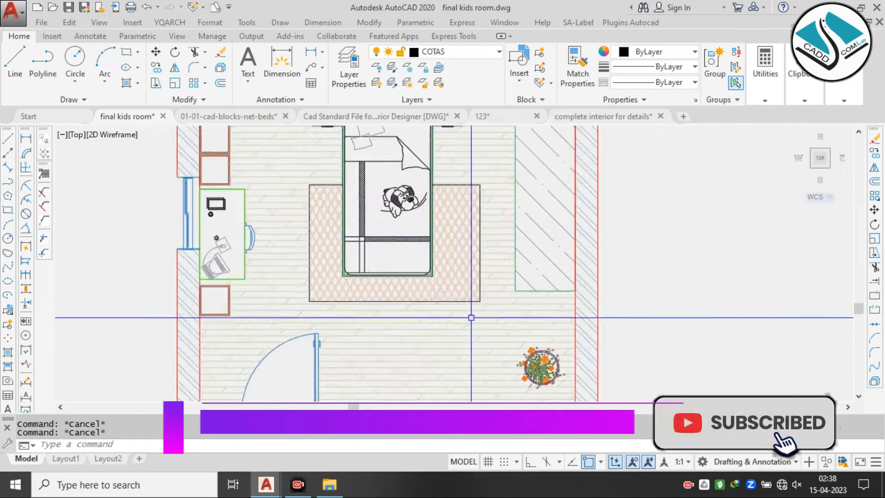
pyautogui.scroll(2, 471, 318)
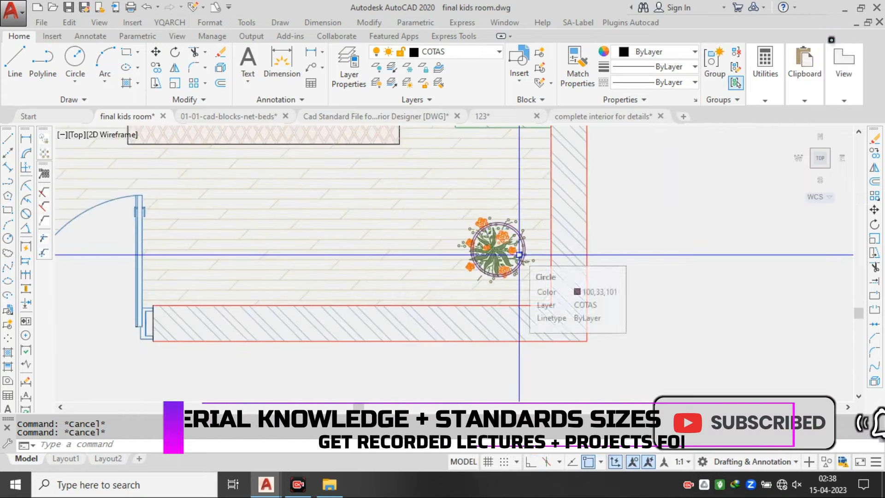
# Review the layout of the bed, bedside tables, rug, desk and wardrobe within the hatched room plan
pyautogui.moveTo(410, 215); pyautogui.dragTo(435, 326, button='middle')
pyautogui.scroll(-1, 435, 325)
pyautogui.moveTo(496, 171); pyautogui.dragTo(487, 258, button='middle')
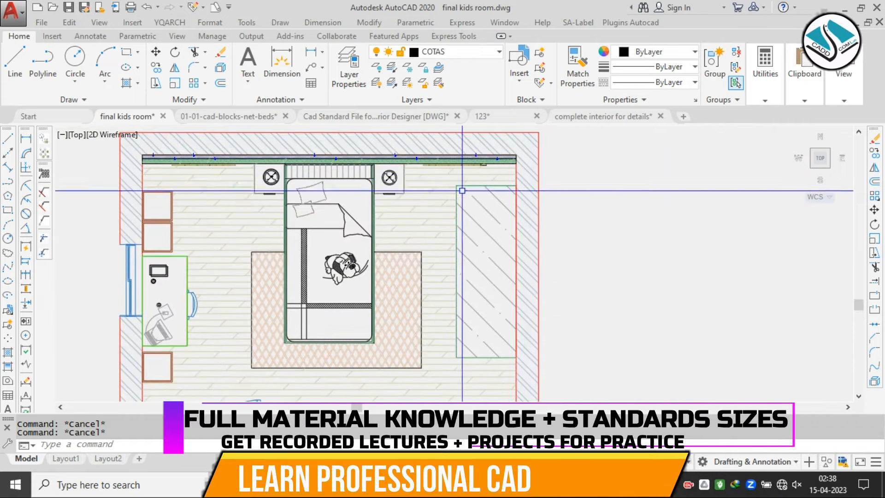
pyautogui.moveTo(383, 186); pyautogui.dragTo(437, 214, button='middle')
pyautogui.moveTo(420, 255)
pyautogui.mouseDown(button='middle')
pyautogui.moveTo(444, 253)
pyautogui.moveTo(442, 233)
pyautogui.mouseUp(button='middle')
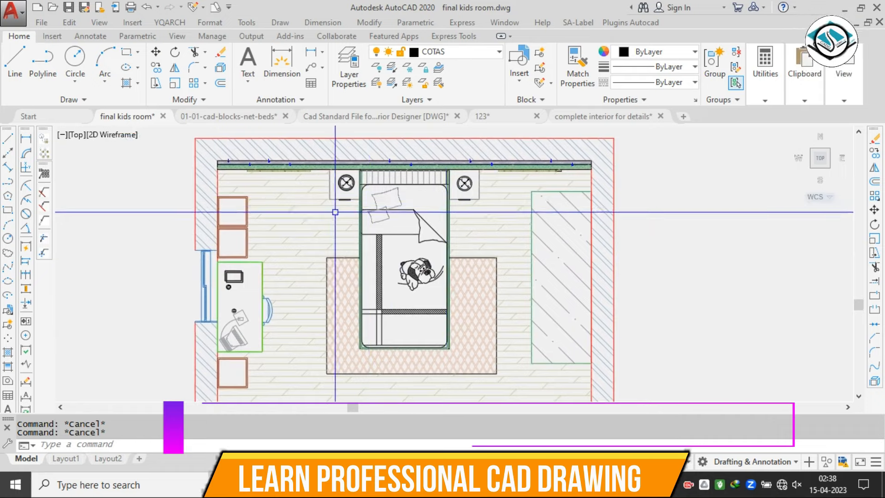
pyautogui.moveTo(358, 308); pyautogui.dragTo(377, 228, button='middle')
pyautogui.scroll(1, 377, 228)
pyautogui.scroll(-1, 414, 246)
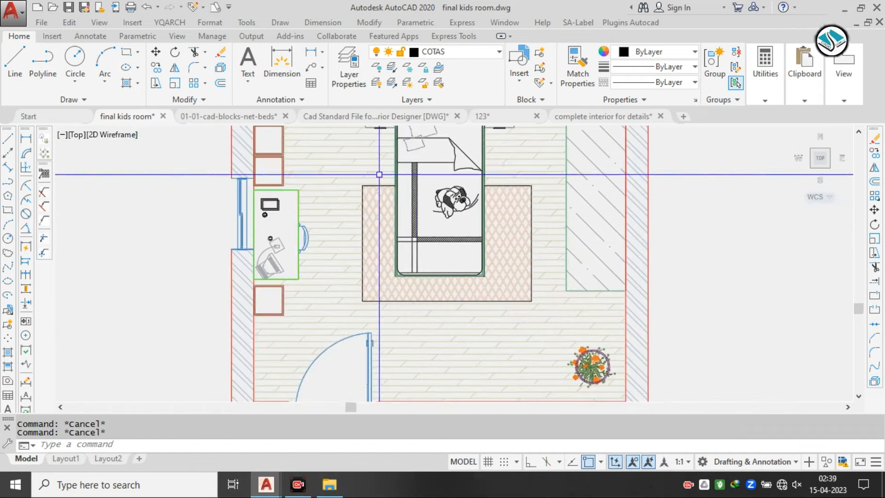
pyautogui.moveTo(379, 174); pyautogui.dragTo(383, 266, button='middle')
pyautogui.scroll(3, 312, 181)
pyautogui.scroll(-8, 456, 210)
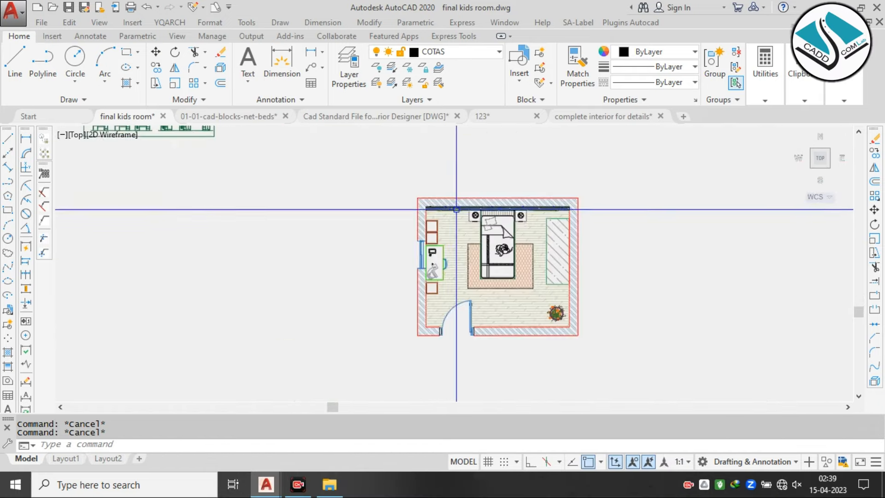
# Study the panelled headboard walls and beds in the bedroom reference photos above the plan
pyautogui.moveTo(304, 172); pyautogui.dragTo(363, 189, button='middle')
pyautogui.scroll(3, 525, 167)
pyautogui.scroll(2, 438, 162)
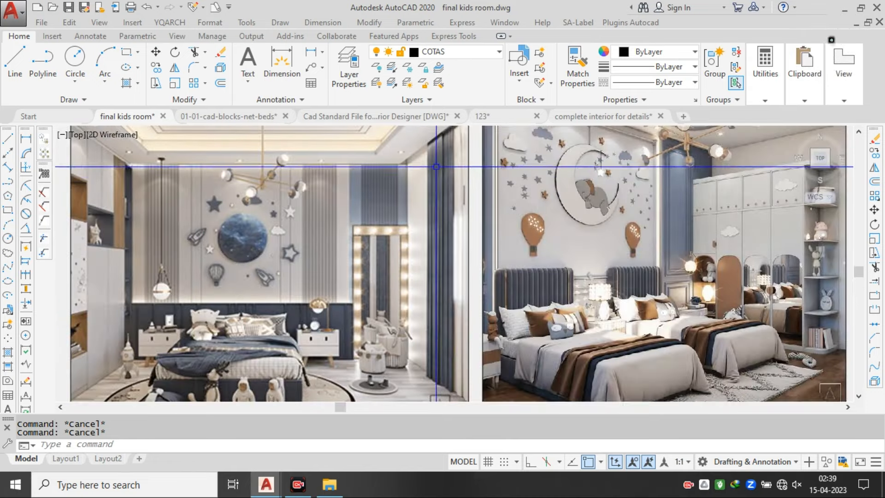
pyautogui.moveTo(288, 189); pyautogui.dragTo(363, 182, button='middle')
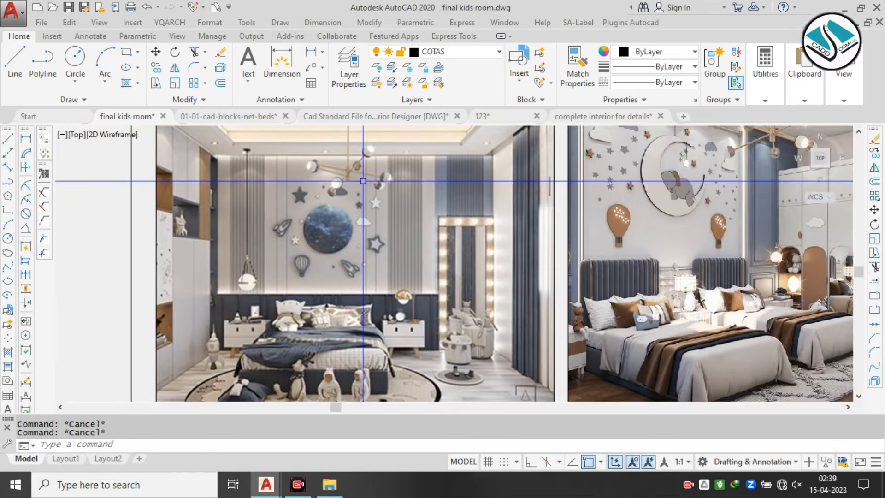
pyautogui.scroll(-3, 327, 230)
pyautogui.moveTo(516, 302); pyautogui.dragTo(377, 198, button='middle')
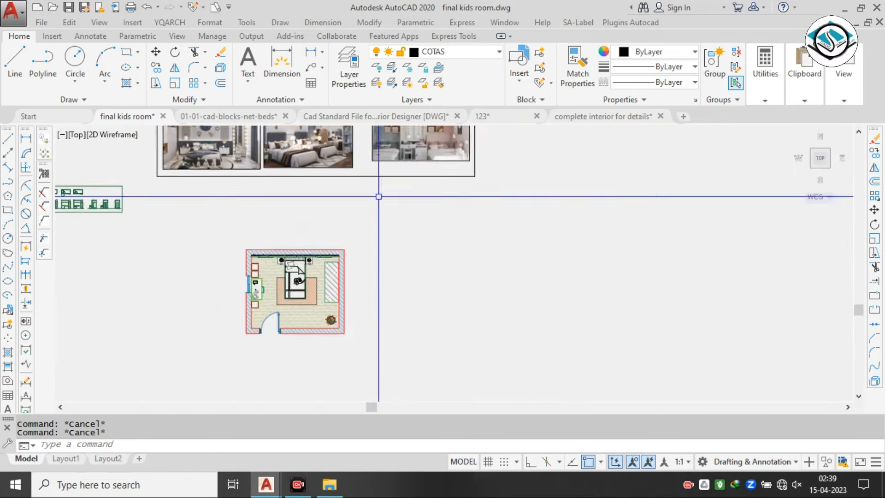
# Inspect the headboard wall's layered construction in the plan, including its hatches, screws and decorative strips beside the bed
pyautogui.scroll(4, 279, 260)
pyautogui.scroll(1, 192, 251)
pyautogui.moveTo(192, 251); pyautogui.dragTo(271, 247, button='middle')
pyautogui.scroll(-2, 283, 220)
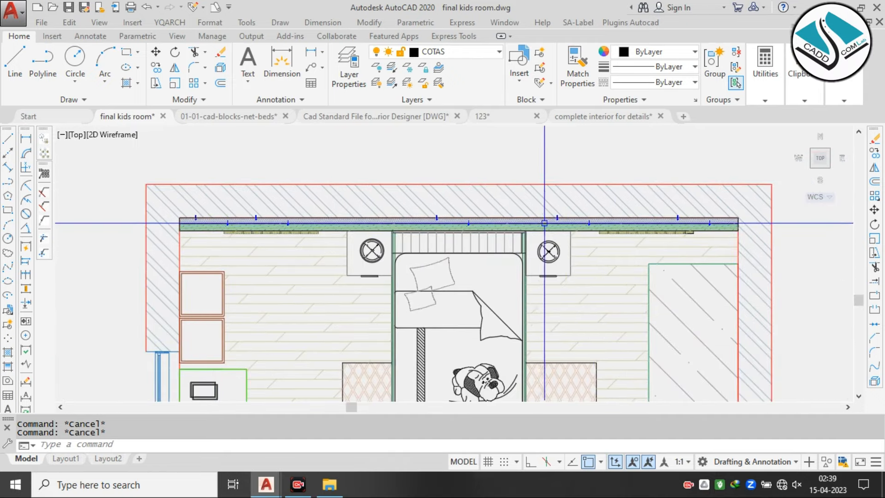
pyautogui.scroll(2, 206, 225)
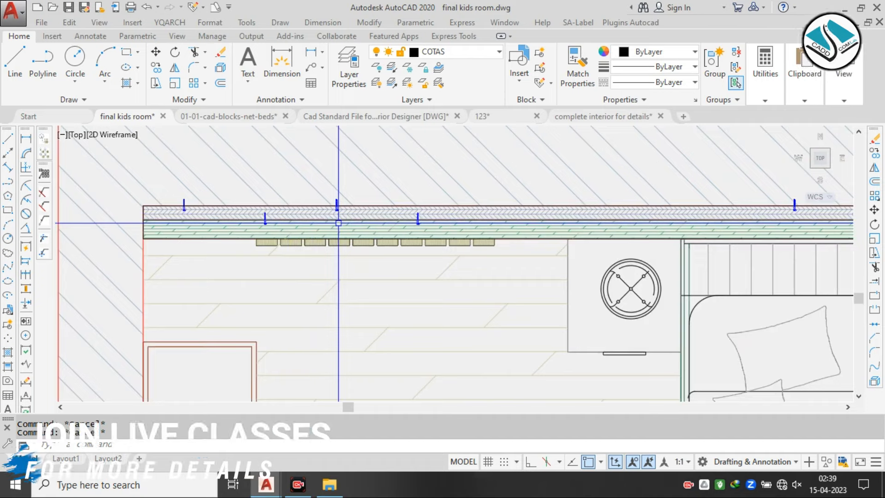
pyautogui.scroll(1, 273, 223)
pyautogui.scroll(-1, 289, 213)
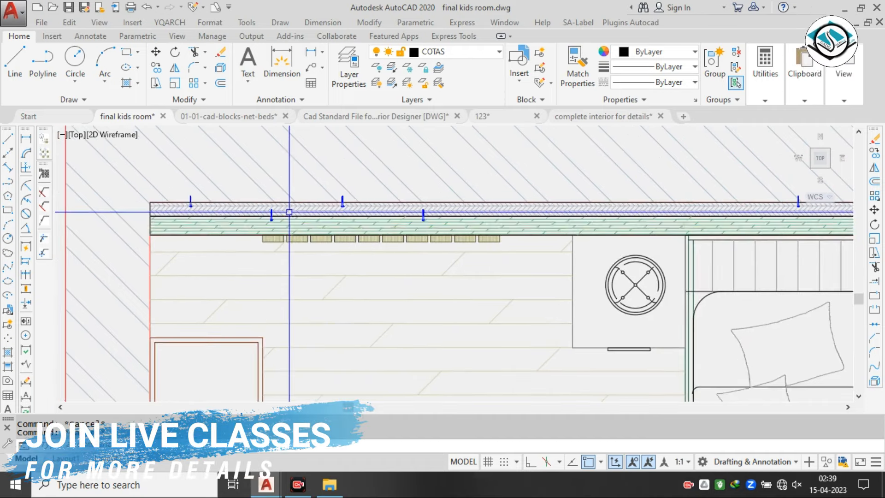
pyautogui.moveTo(542, 248); pyautogui.dragTo(461, 234, button='middle')
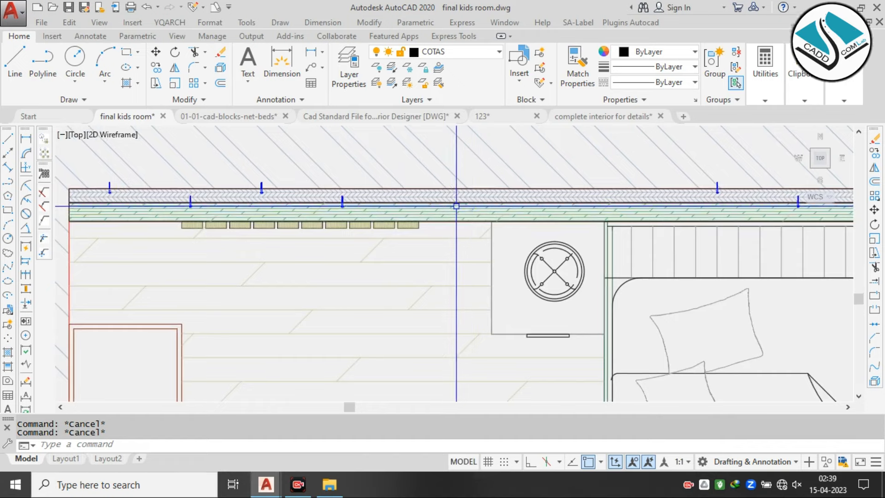
pyautogui.moveTo(355, 232); pyautogui.dragTo(398, 214, button='middle')
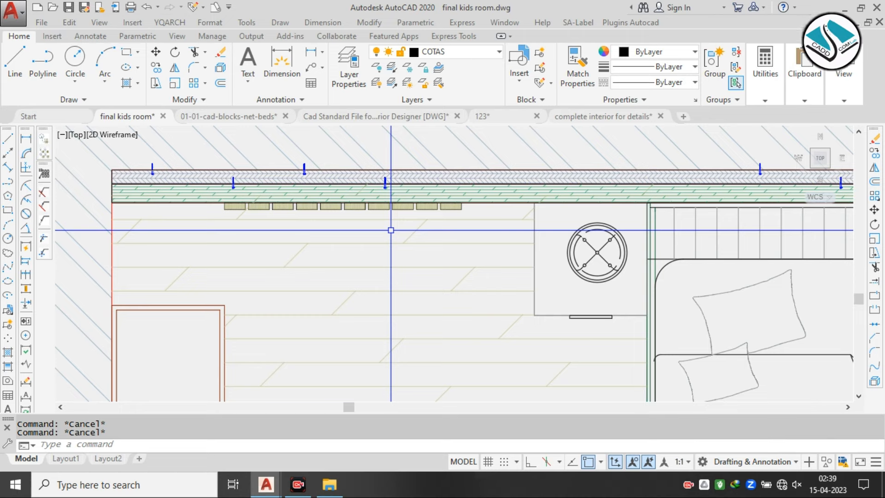
# Compare the reference photo's strip-panelled headboard wall with the plan's wall layers, and check the rest of the room layout
pyautogui.scroll(-10, 463, 207)
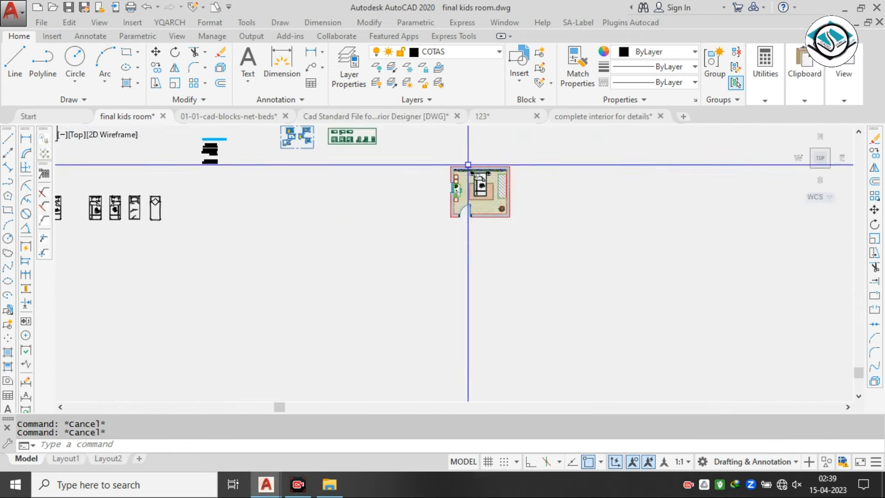
pyautogui.scroll(10, 412, 142)
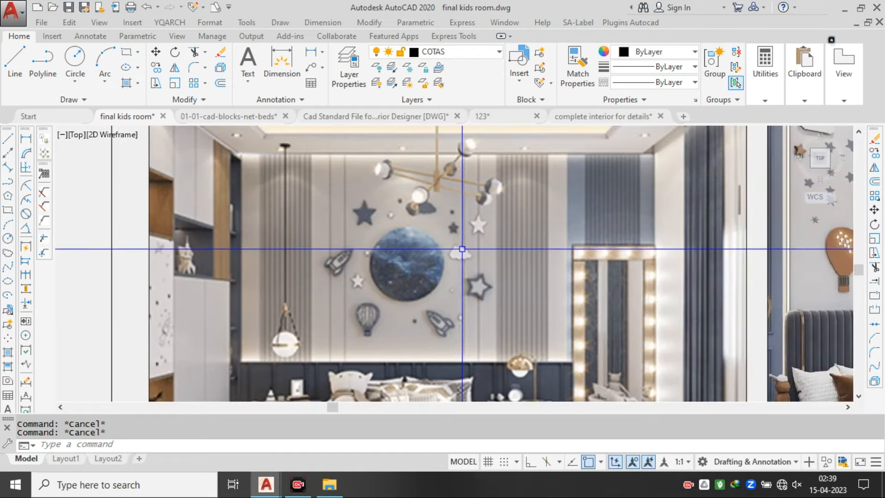
pyautogui.scroll(-10, 462, 252)
pyautogui.scroll(10, 518, 282)
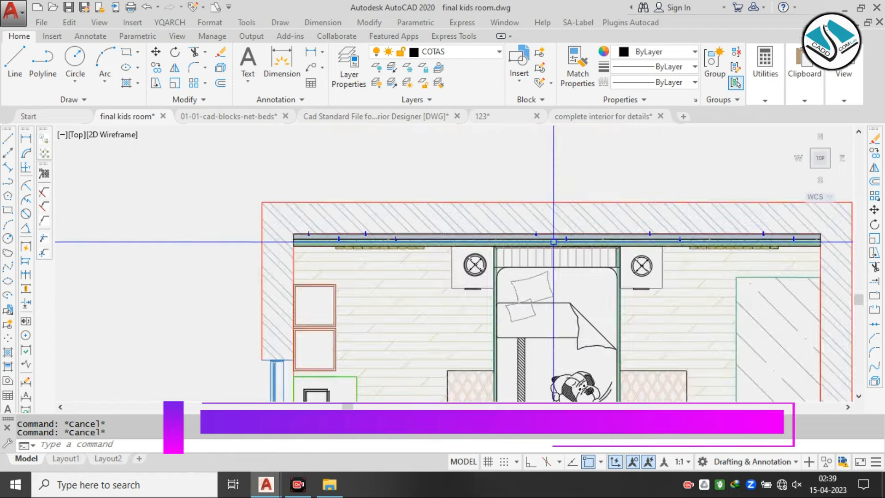
pyautogui.scroll(3, 376, 236)
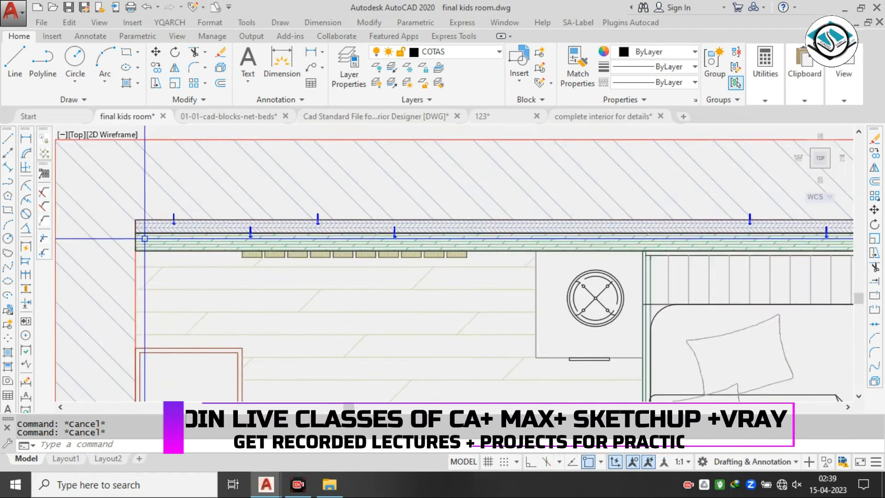
pyautogui.scroll(-1, 368, 261)
pyautogui.moveTo(587, 273); pyautogui.dragTo(452, 257, button='middle')
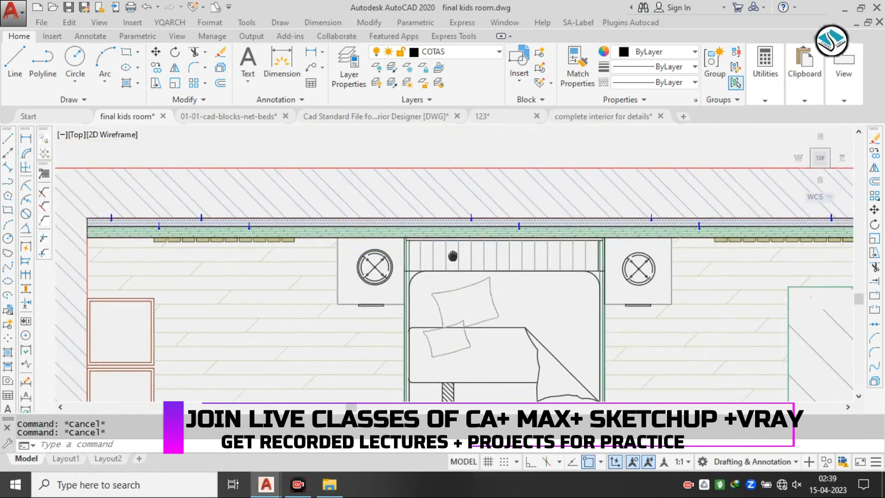
pyautogui.scroll(-4, 509, 193)
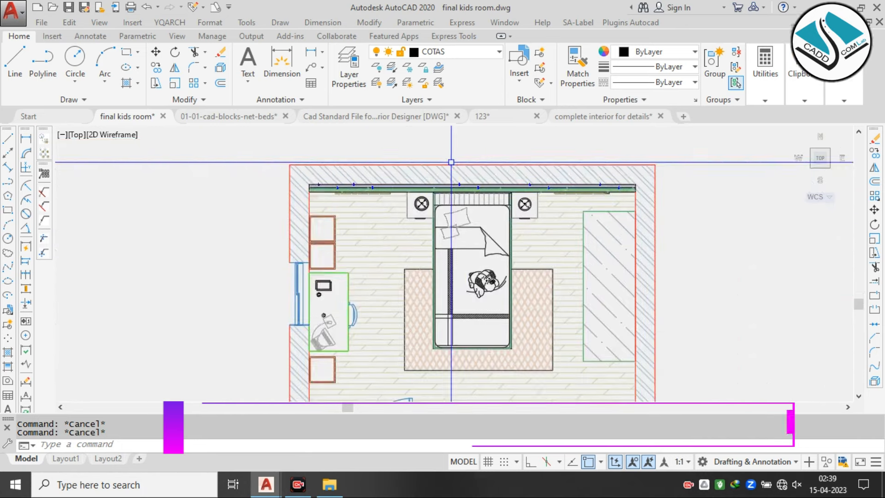
pyautogui.moveTo(376, 270); pyautogui.dragTo(371, 219, button='middle')
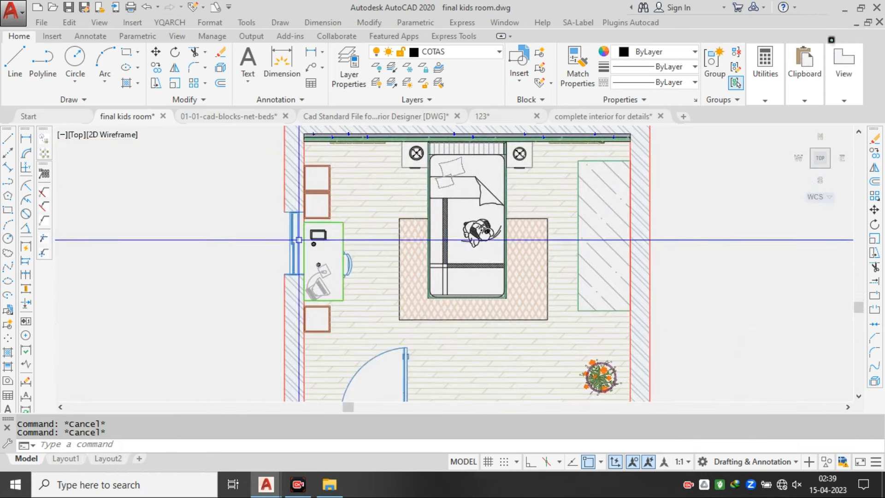
pyautogui.scroll(-1, 474, 237)
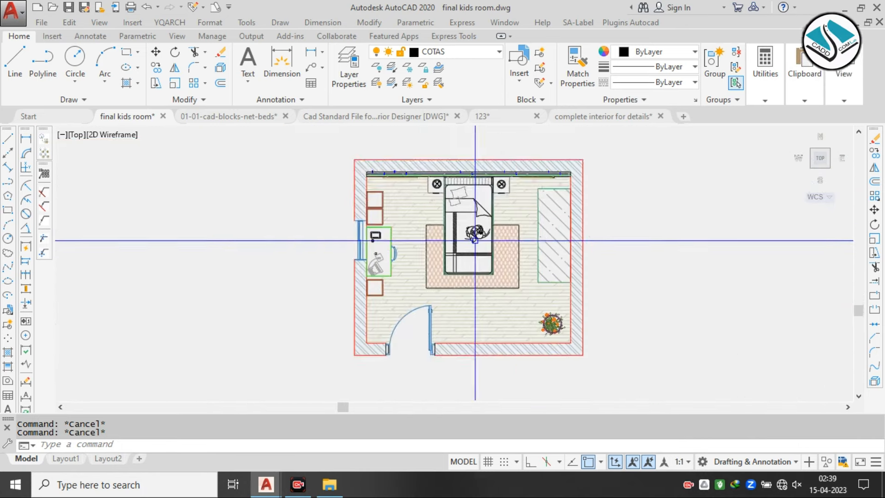
pyautogui.moveTo(446, 299); pyautogui.dragTo(434, 235, button='middle')
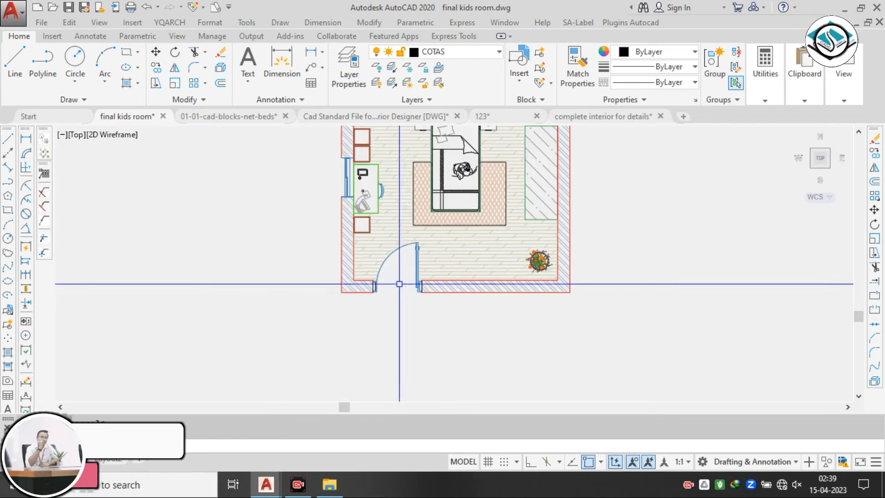
# Look through the single bed, sofa and toy shelf elevation blocks placed away from the floor plan
pyautogui.scroll(-8, 523, 267)
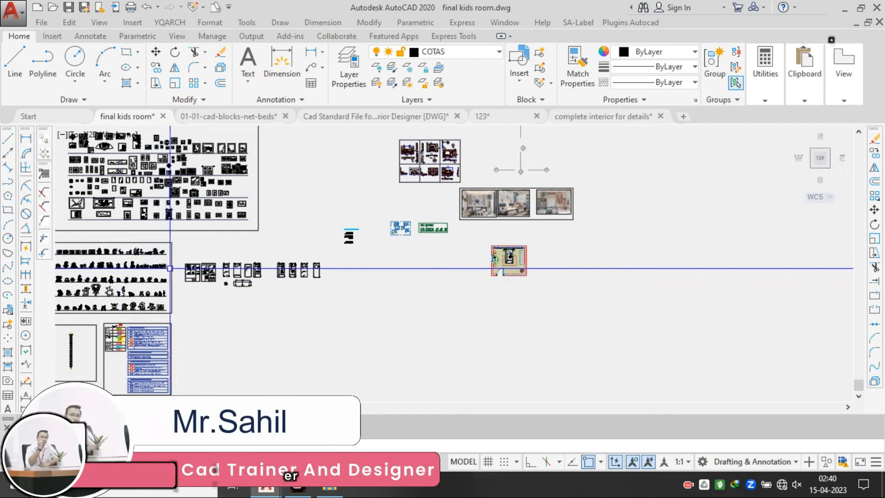
pyautogui.scroll(6, 245, 285)
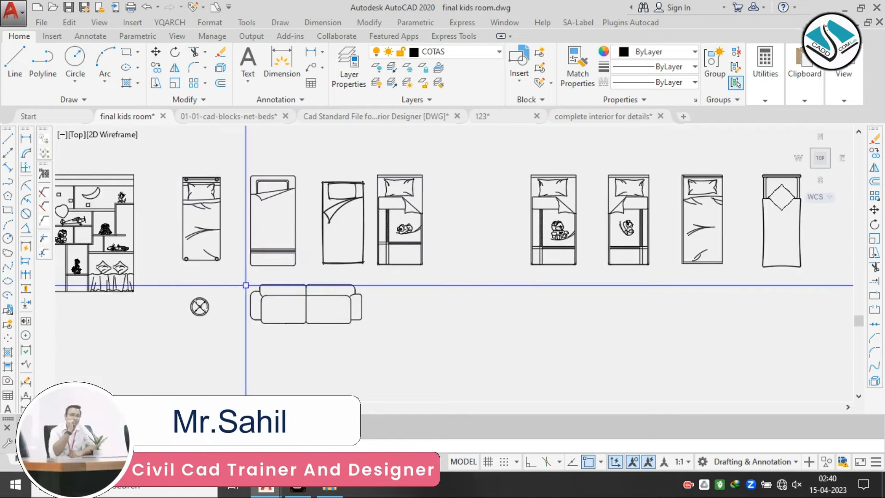
pyautogui.scroll(6, 547, 241)
pyautogui.scroll(-6, 576, 224)
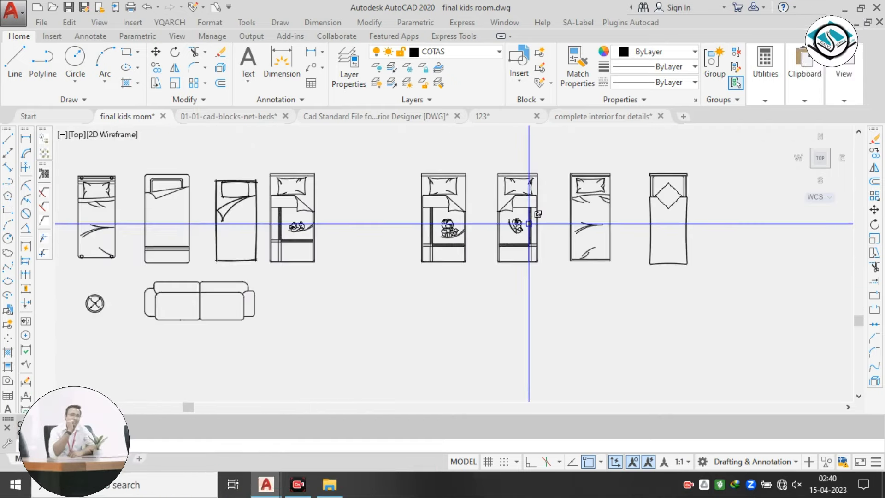
pyautogui.moveTo(92, 233); pyautogui.dragTo(391, 235, button='middle')
pyautogui.scroll(5, 156, 215)
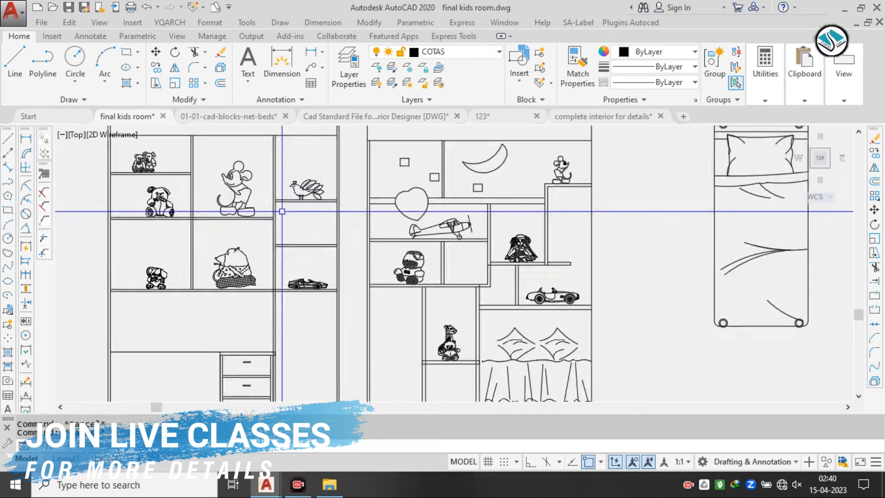
pyautogui.scroll(-8, 272, 205)
pyautogui.scroll(8, 598, 214)
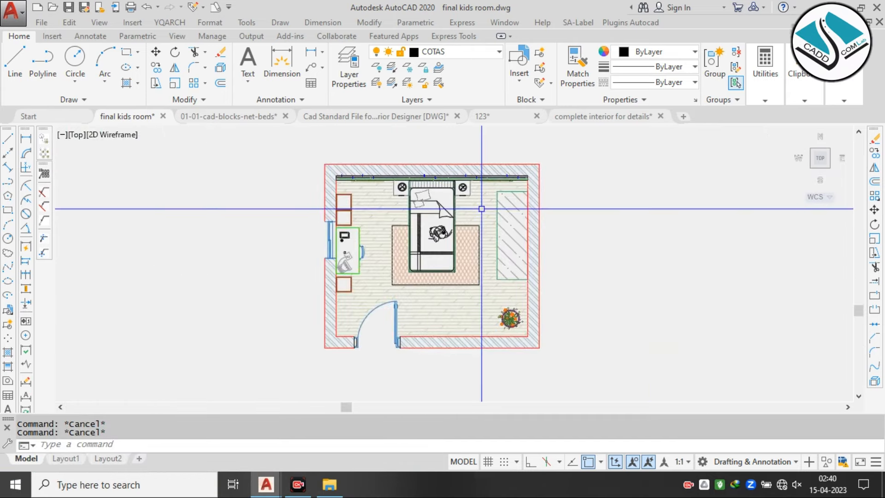
# Locate the SECTIONAL ELEVATION BB' title and the R.C.C slab and beam notes beside the reference drawings
pyautogui.scroll(-4, 441, 211)
pyautogui.moveTo(441, 211); pyautogui.dragTo(446, 237, button='middle')
pyautogui.scroll(-4, 447, 232)
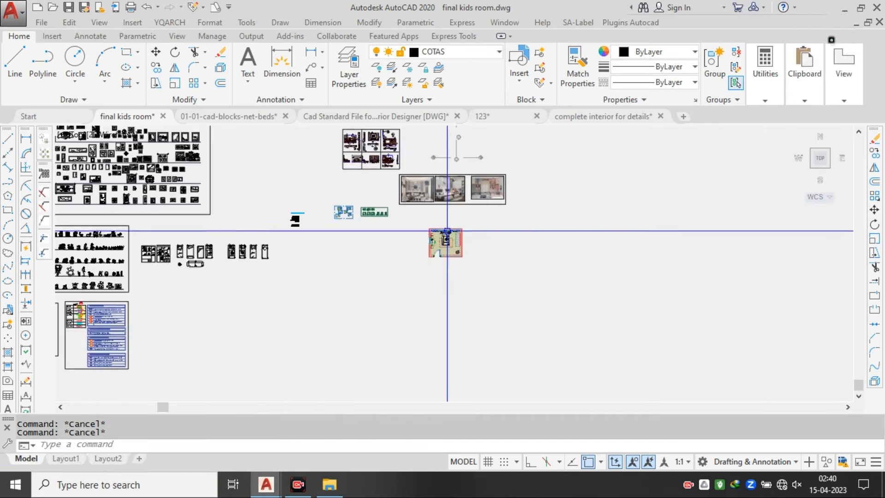
pyautogui.scroll(6, 265, 212)
pyautogui.scroll(6, 387, 217)
pyautogui.scroll(-4, 366, 220)
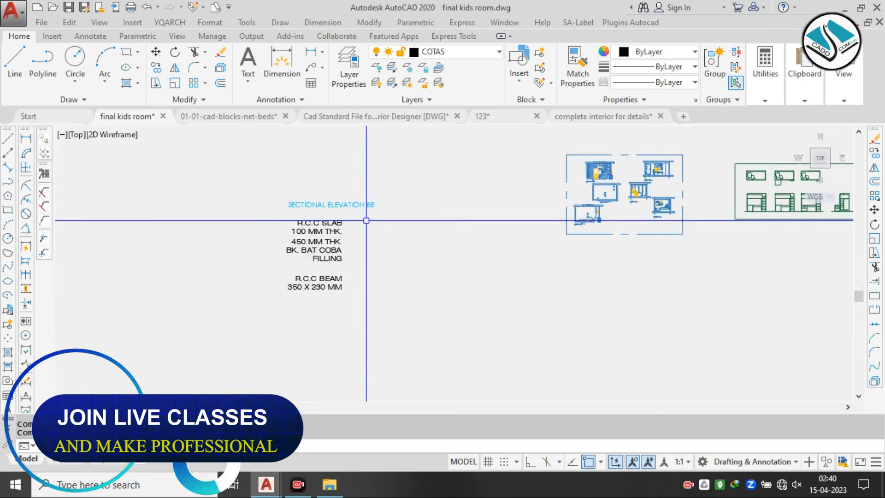
pyautogui.press('Escape')
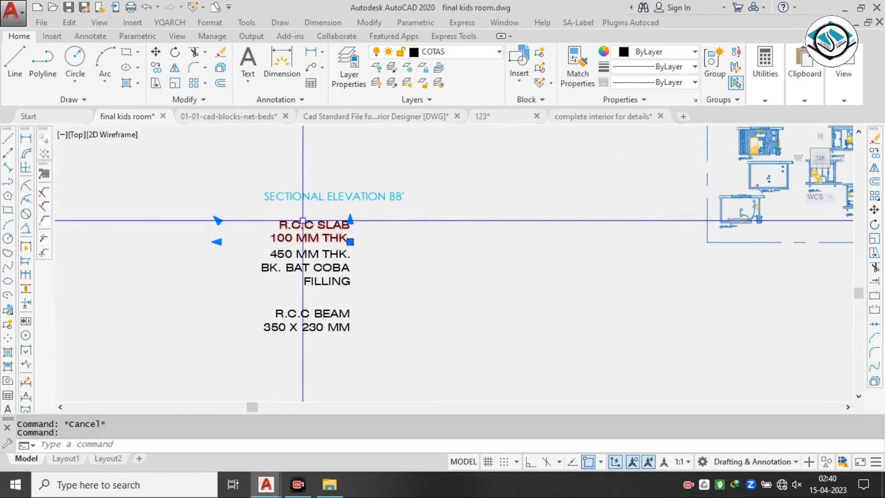
pyautogui.scroll(2, 354, 196)
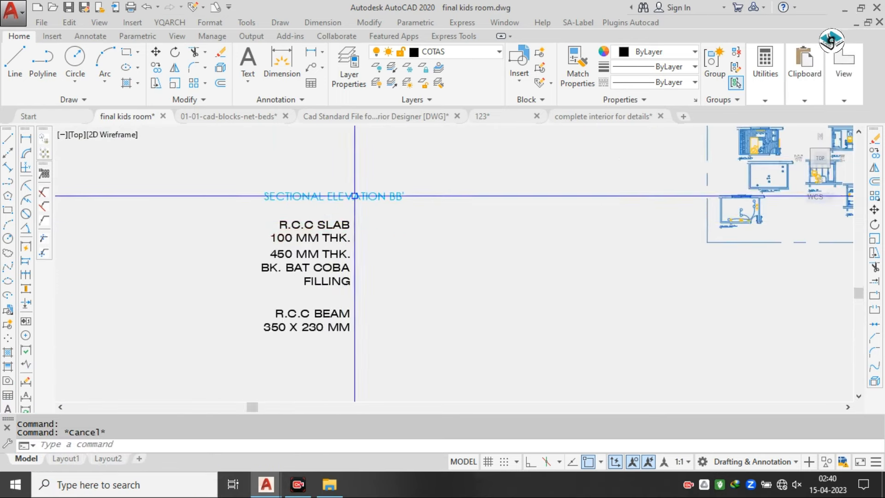
# Move the R.C.C SLAB 100 MM THK. note to just outside the upper-right corner of the kids room floor plan
pyautogui.write('m')
pyautogui.press('Return')
pyautogui.click(319, 223)
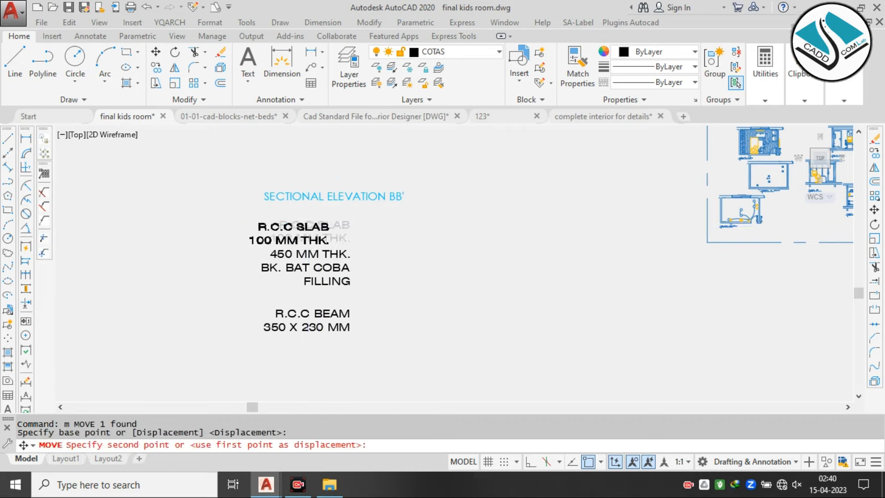
pyautogui.scroll(-6, 259, 242)
pyautogui.scroll(6, 573, 224)
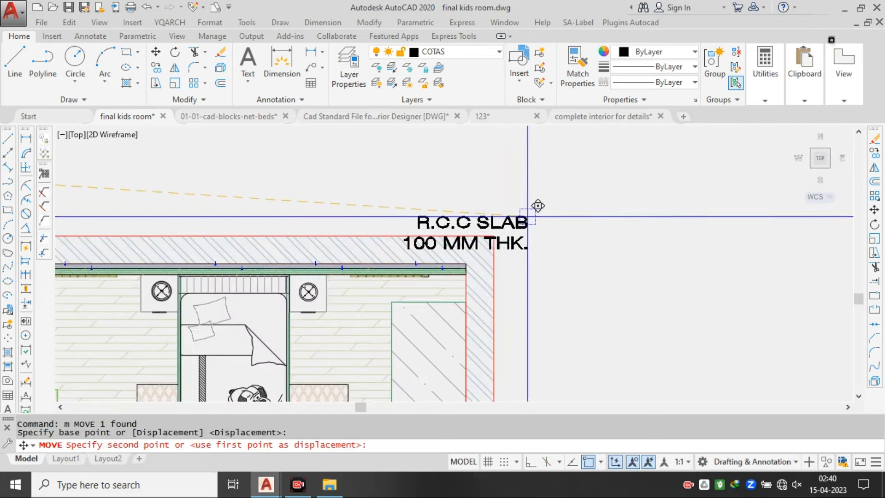
pyautogui.press('Escape')
pyautogui.scroll(3, 518, 162)
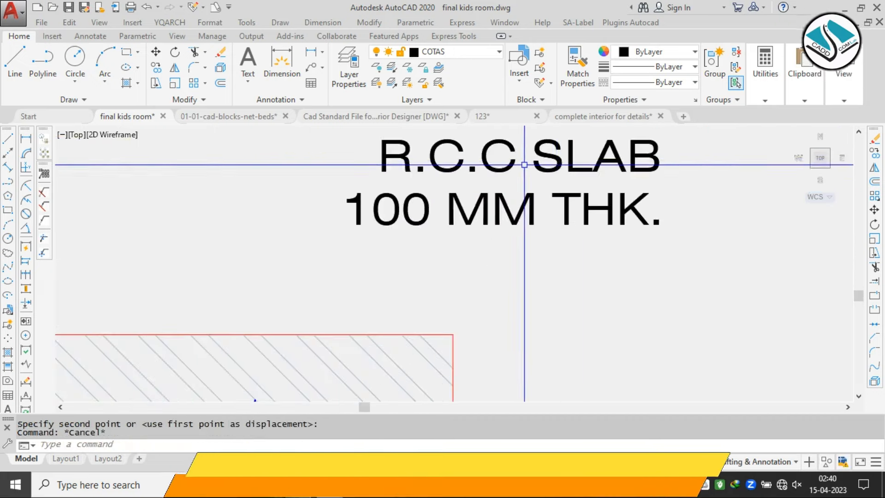
pyautogui.press('Escape')
pyautogui.scroll(-4, 456, 192)
pyautogui.click(485, 186)
pyautogui.press('Escape')
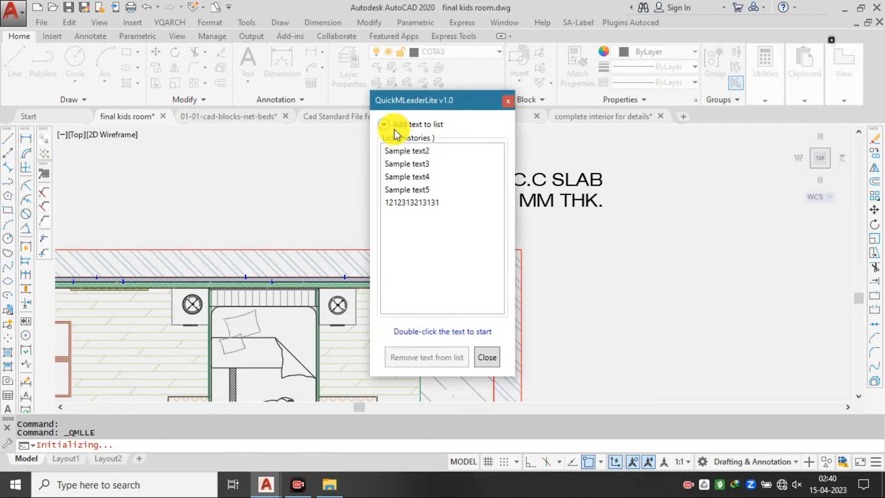
# Start a QuickMLeaderLite leader for the layered headboard wall near the plan's upper-right corner
pyautogui.click(425, 189)
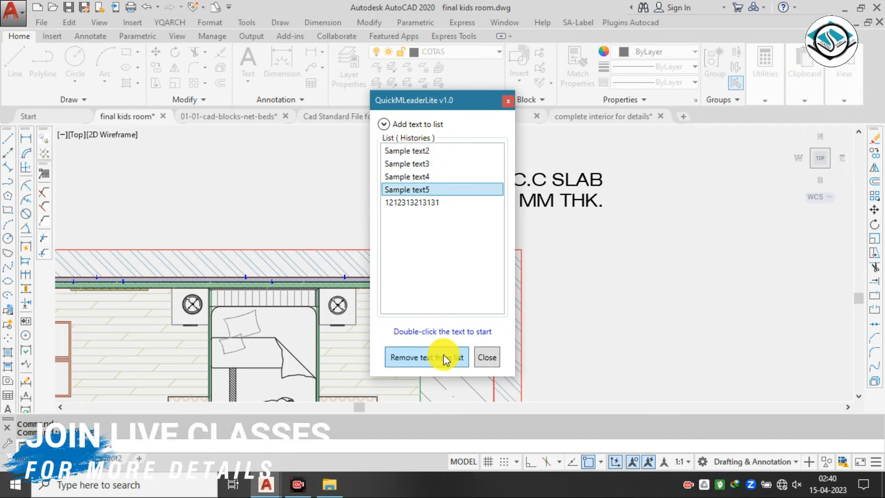
pyautogui.click(383, 124)
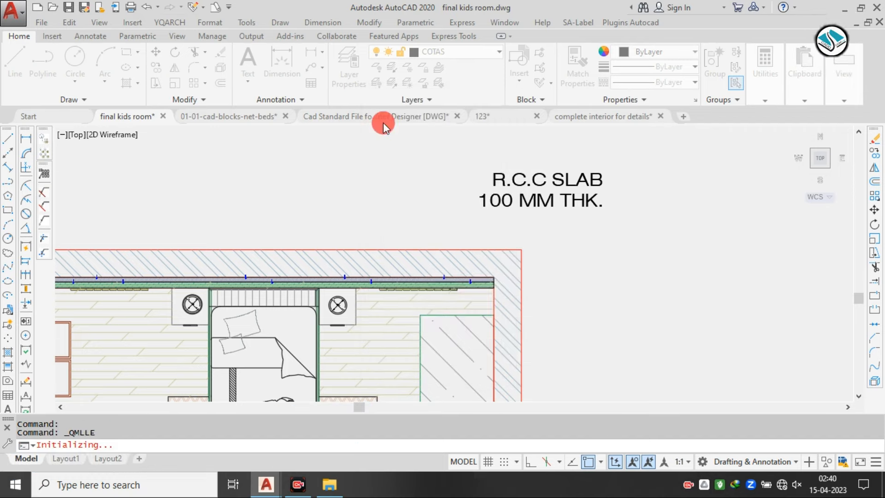
pyautogui.scroll(4, 433, 246)
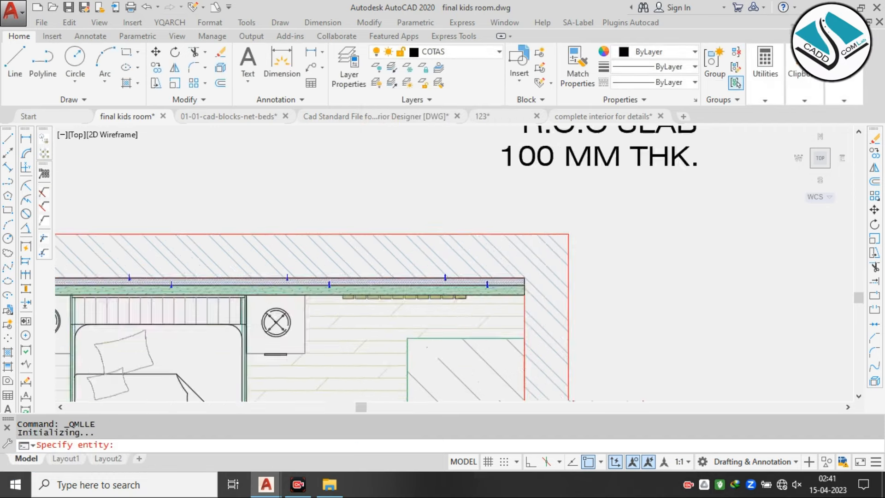
# Place a vertical leader with Ortho on, running up from the layer behind the headboard wall, using the entry Sample text5
pyautogui.click(450, 279)
pyautogui.scroll(-3, 504, 191)
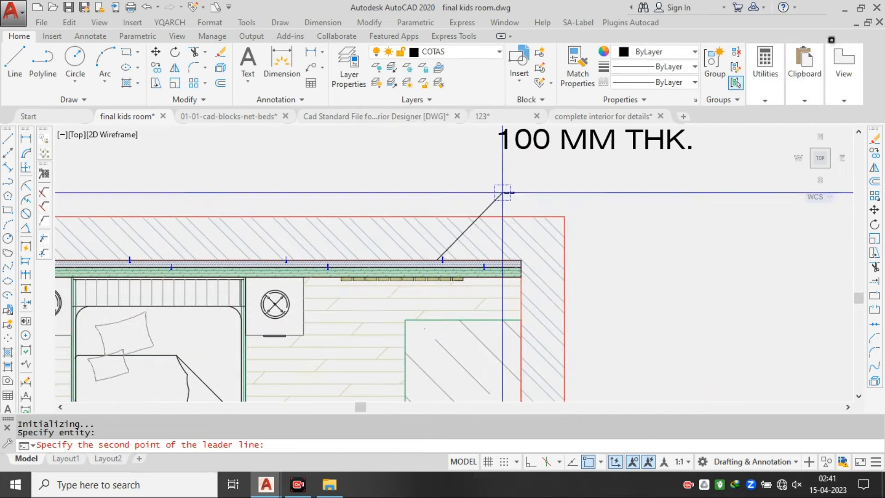
pyautogui.scroll(2, 411, 213)
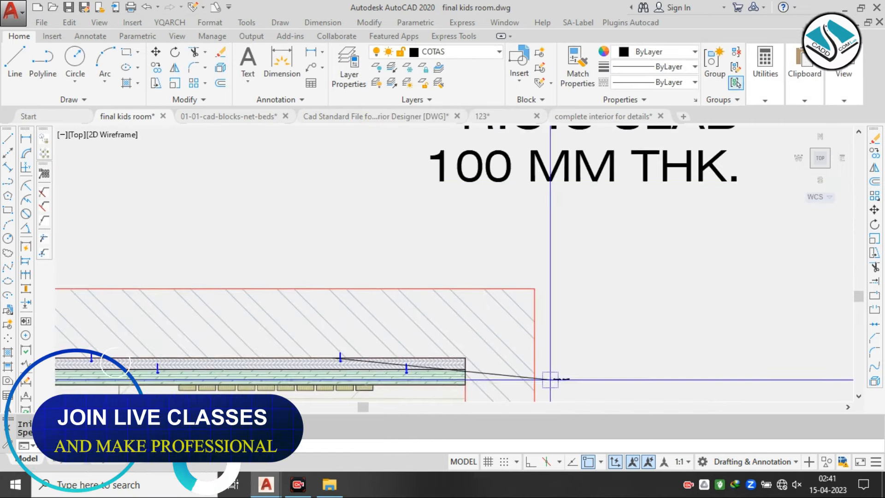
pyautogui.click(530, 461)
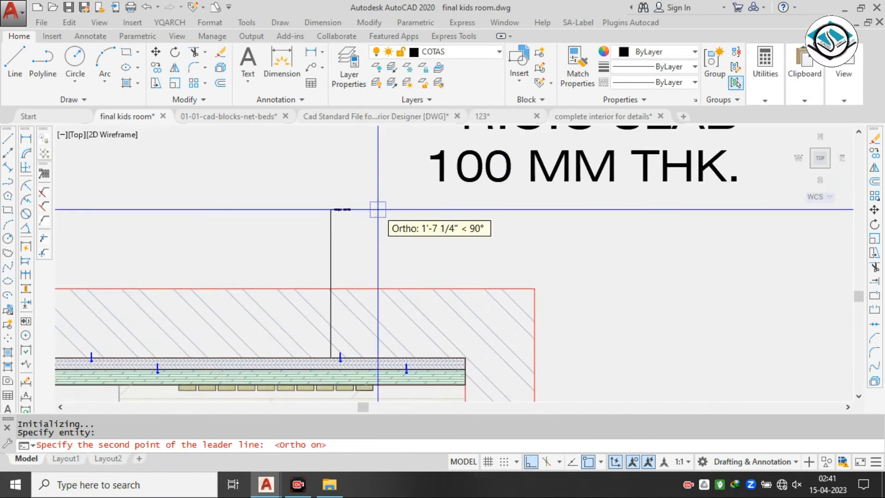
pyautogui.click(376, 194)
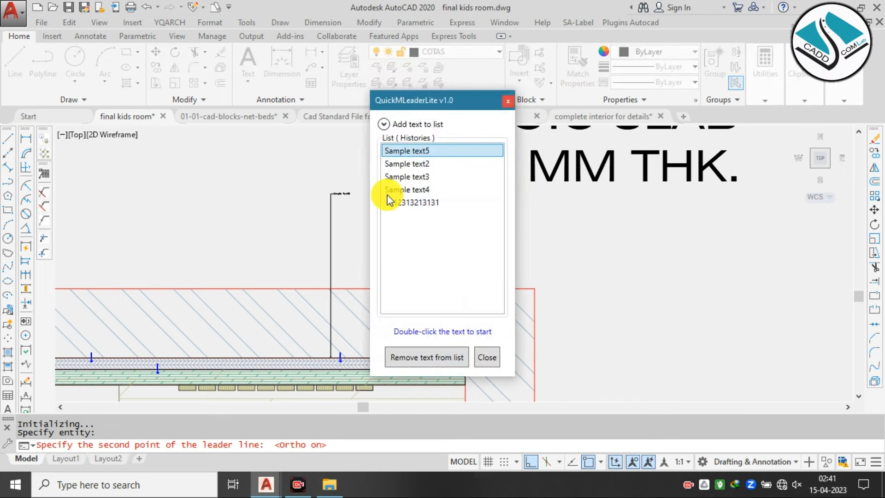
pyautogui.doubleClick(406, 150)
pyautogui.scroll(5, 327, 179)
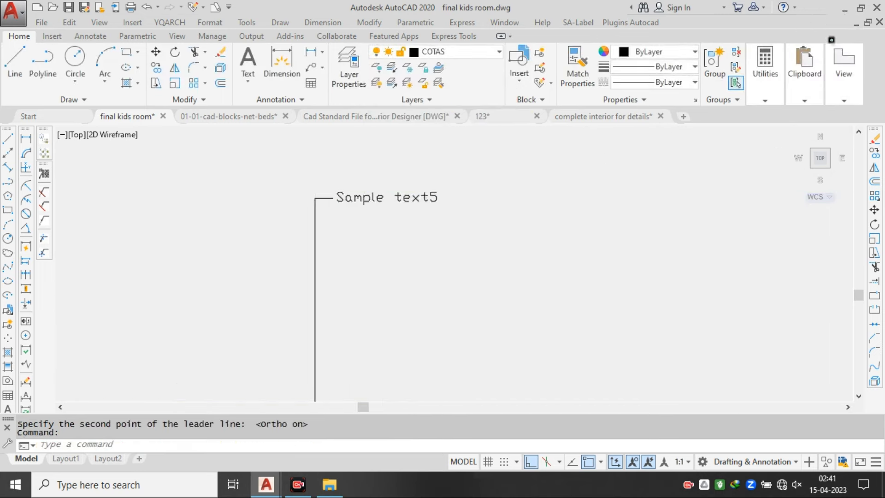
# Copy the full text of the existing R.C.C SLAB 100 MM THK. note without changing it
pyautogui.scroll(-4, 491, 194)
pyautogui.click(475, 190)
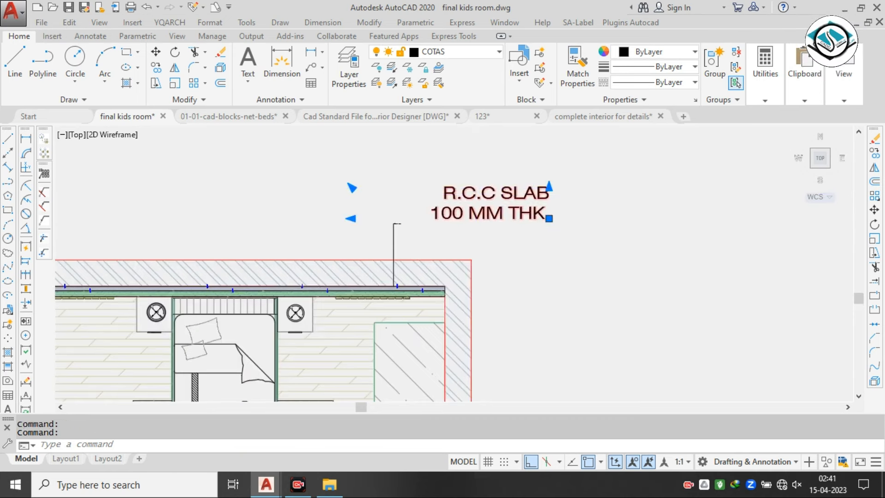
pyautogui.doubleClick(512, 182)
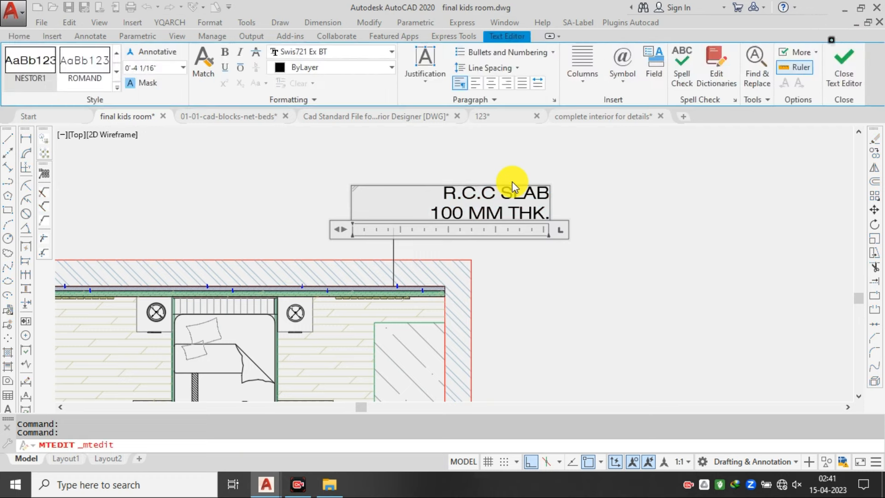
pyautogui.rightClick(319, 51)
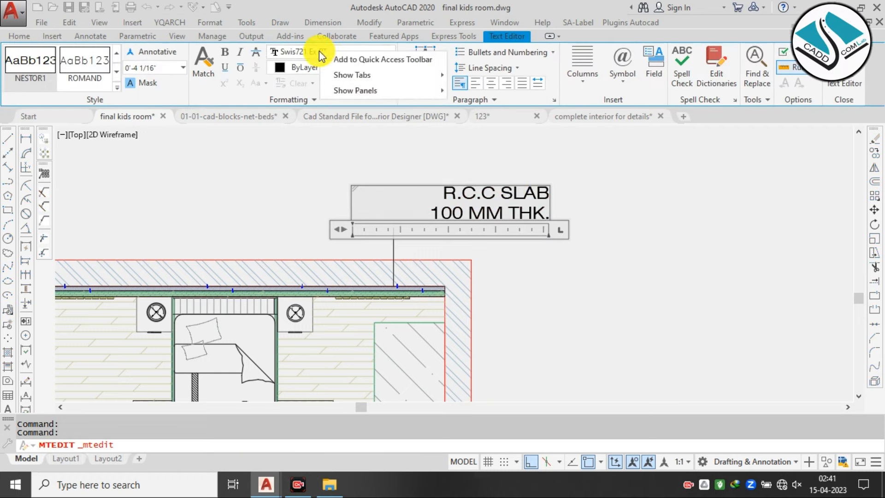
pyautogui.click(305, 158)
pyautogui.moveTo(424, 206); pyautogui.dragTo(597, 177)
pyautogui.hotkey('ctrl', 'a')
pyautogui.hotkey('ctrl', 'c')
pyautogui.click(461, 161)
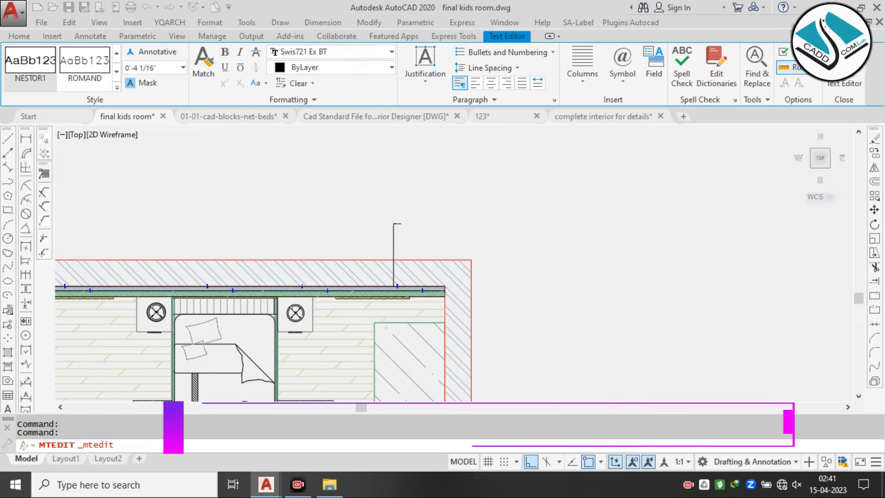
# Replace the leader's Sample text5 with the copied text R.C.C SLAB 100 MM THK
pyautogui.scroll(4, 405, 266)
pyautogui.moveTo(395, 210); pyautogui.dragTo(399, 308, button='middle')
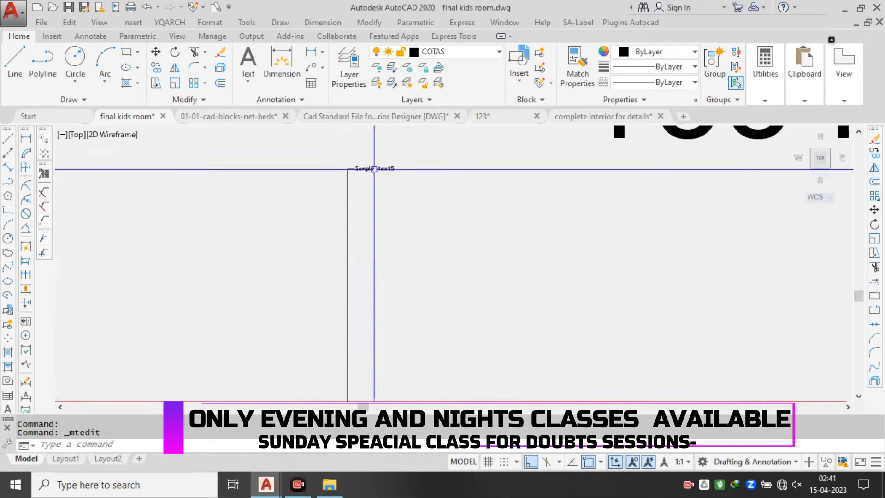
pyautogui.click(373, 169)
pyautogui.doubleClick(373, 168)
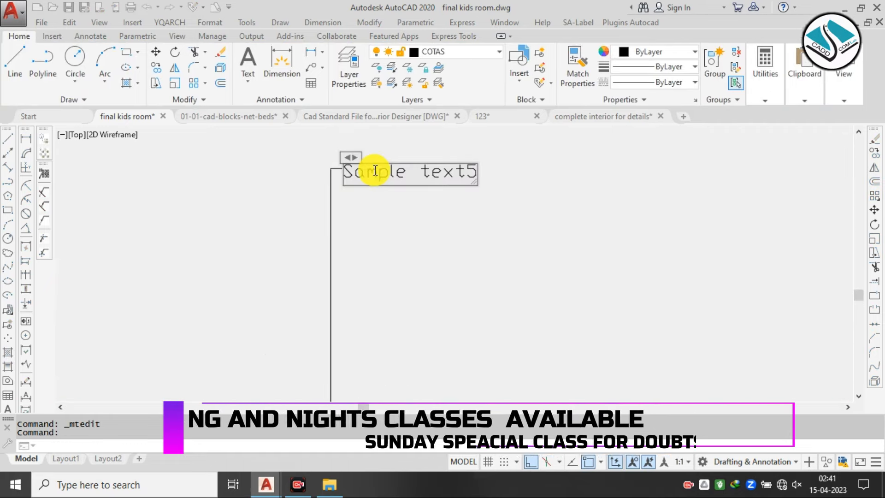
pyautogui.hotkey('ctrl', 'a')
pyautogui.hotkey('ctrl', 'v')
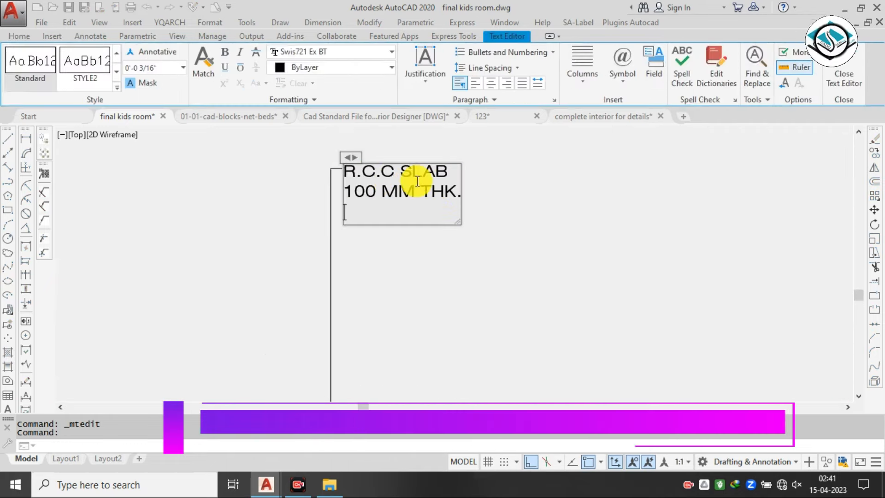
# Set the height of the leader's whole text to 3" and leave the text editor
pyautogui.hotkey('ctrl', 'a')
pyautogui.hotkey('ctrl', 'c')
pyautogui.write('33')
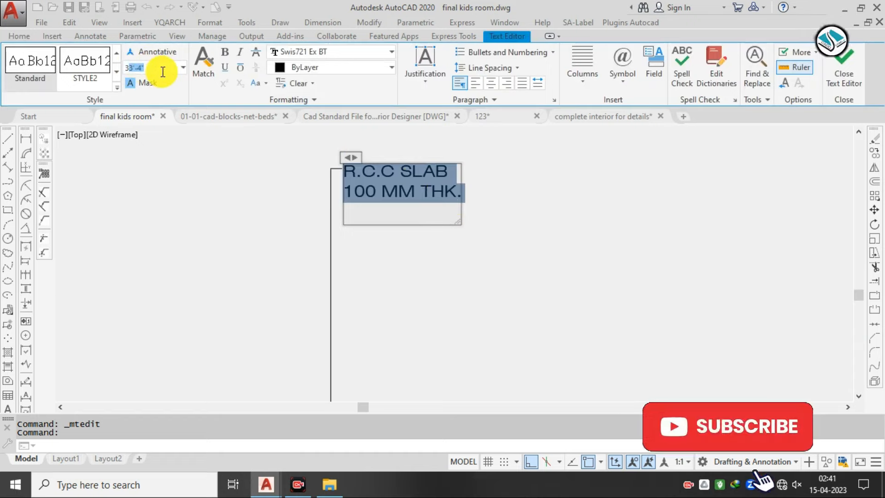
pyautogui.press('Return')
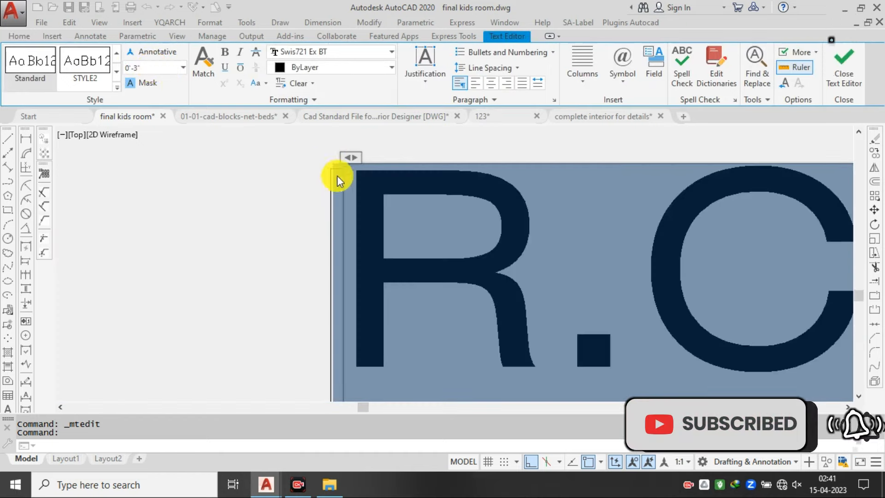
pyautogui.scroll(-8, 336, 175)
pyautogui.press('Escape')
pyautogui.scroll(-2, 493, 222)
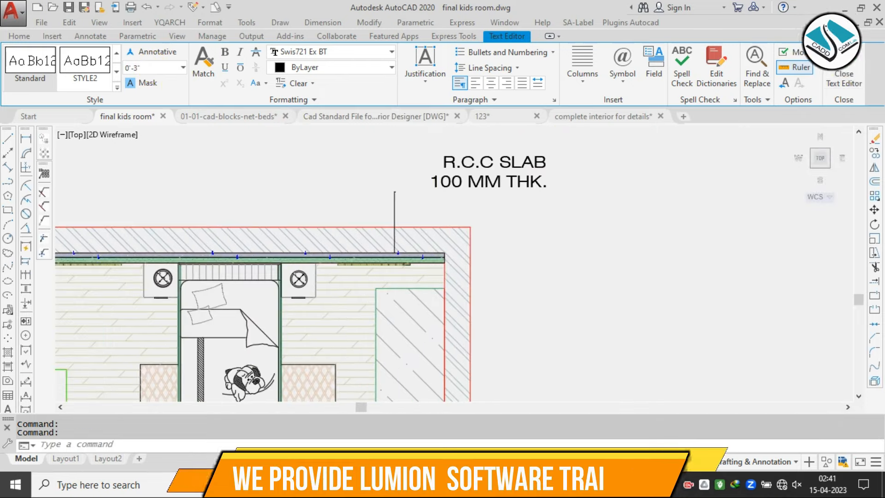
# Erase the original standalone R.C.C SLAB 100 MM THK. note above the wall
pyautogui.scroll(2, 493, 152)
pyautogui.click(601, 150)
pyautogui.click(451, 211)
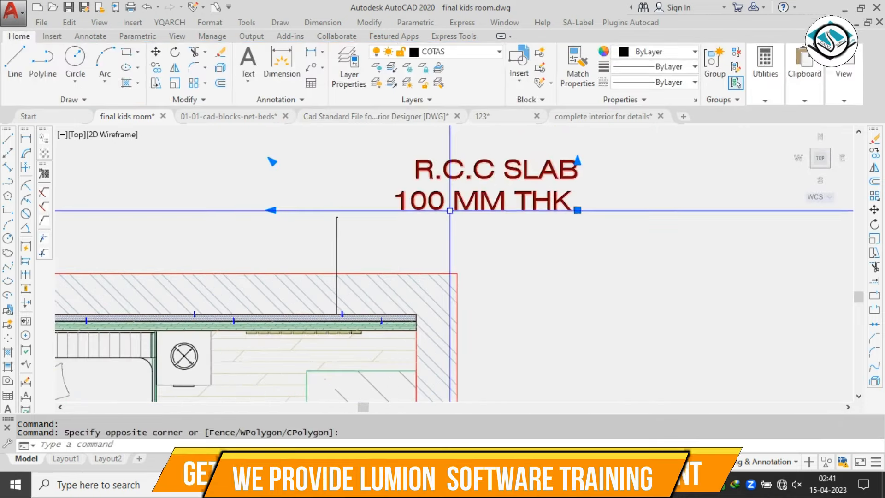
pyautogui.doubleClick(518, 199)
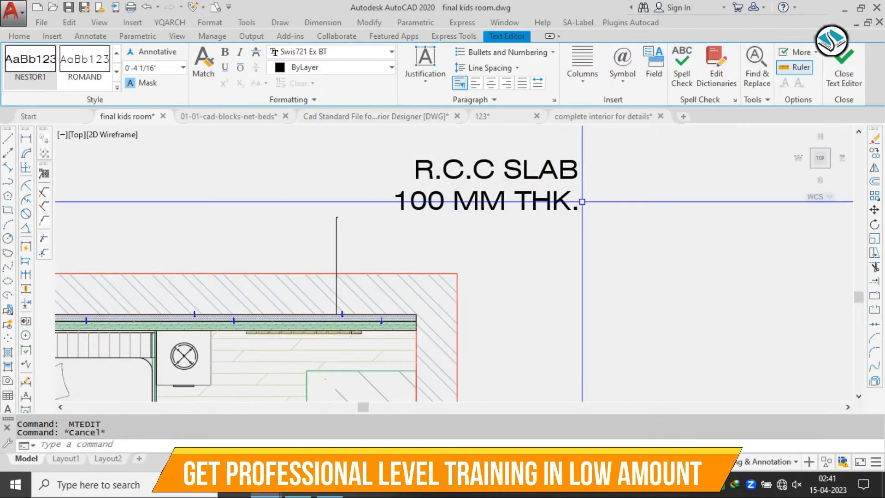
pyautogui.press('Escape')
pyautogui.write('e')
pyautogui.press('Return')
# Undo the erasing of the standalone note and the edits to the leader's text, back to Sample text5
pyautogui.scroll(2, 299, 231)
pyautogui.scroll(6, 348, 198)
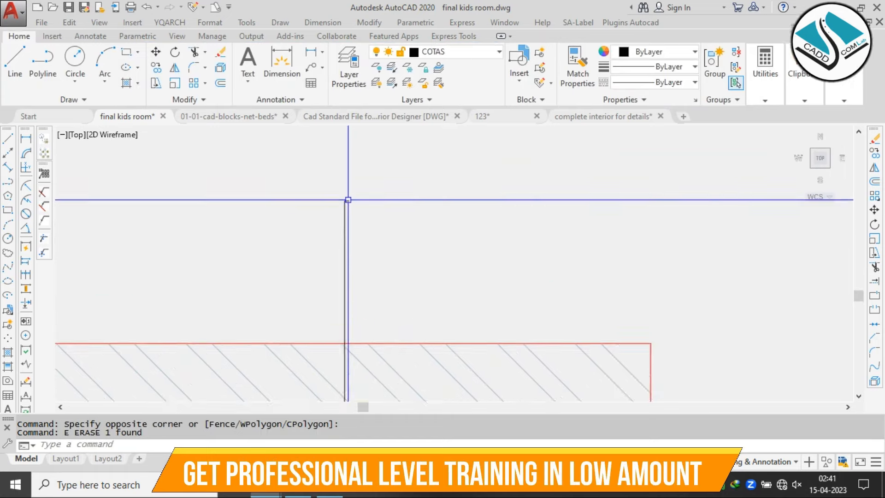
pyautogui.scroll(-4, 369, 209)
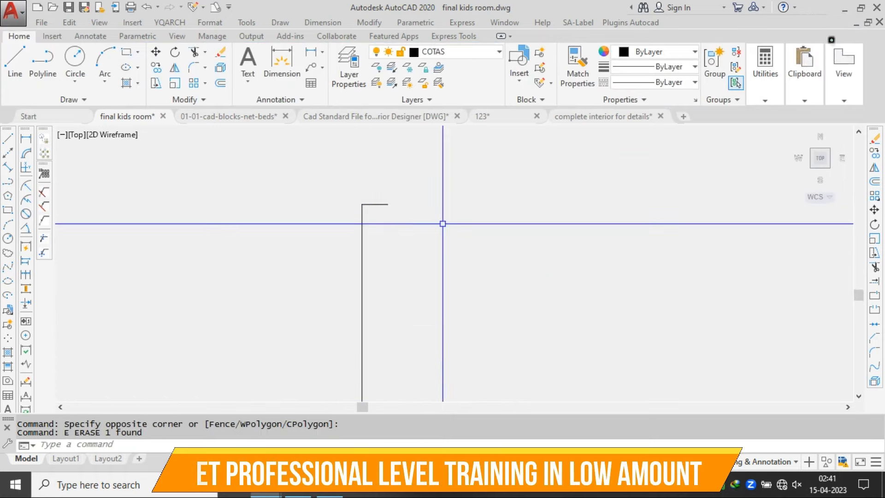
pyautogui.hotkey('ctrl', 'z')
pyautogui.hotkey('ctrl', 'z')
pyautogui.hotkey('ctrl', 'z')
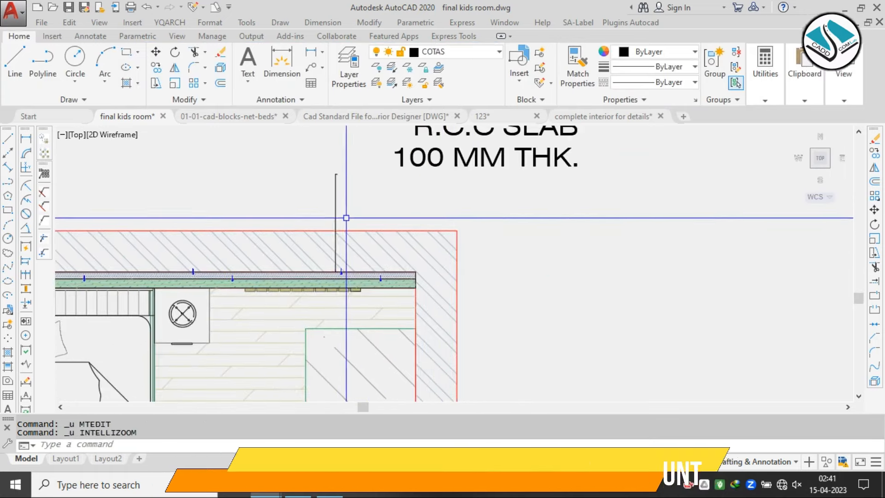
pyautogui.hotkey('ctrl', 'z')
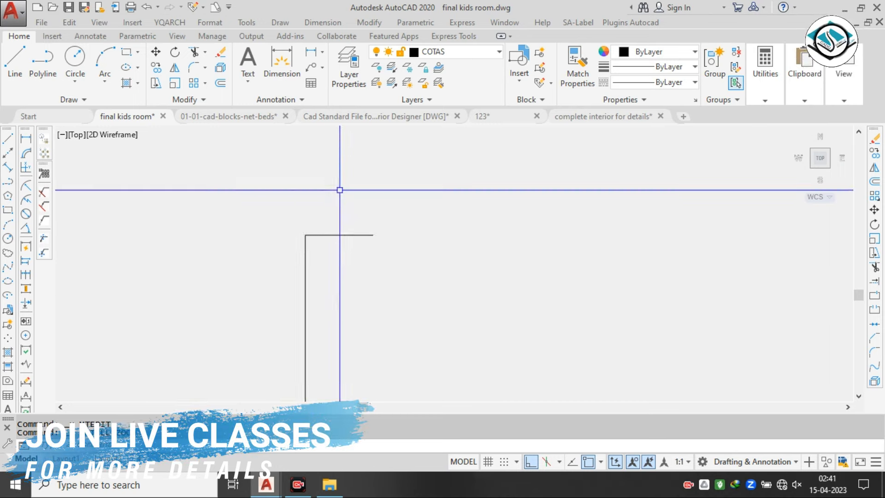
pyautogui.scroll(5, 401, 197)
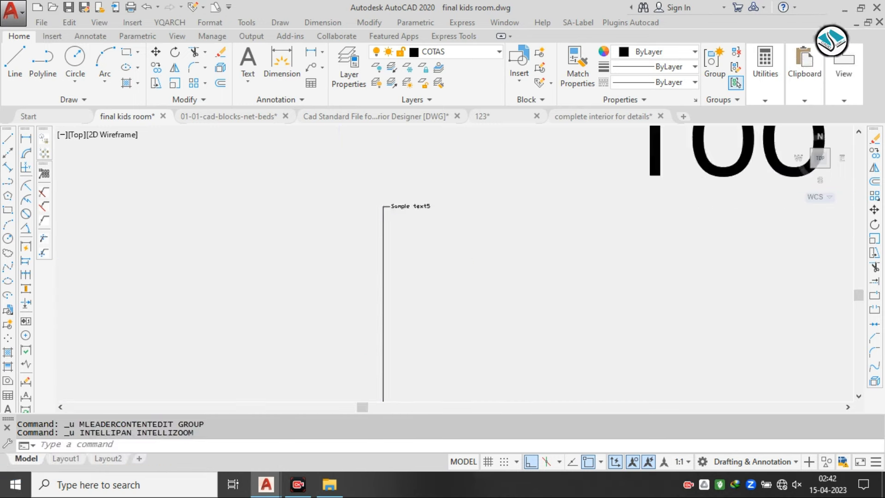
# Replace the leader's sample text with the copied R.C.C SLAB 100 MM THK. note and set its height to 4"
pyautogui.click(375, 195)
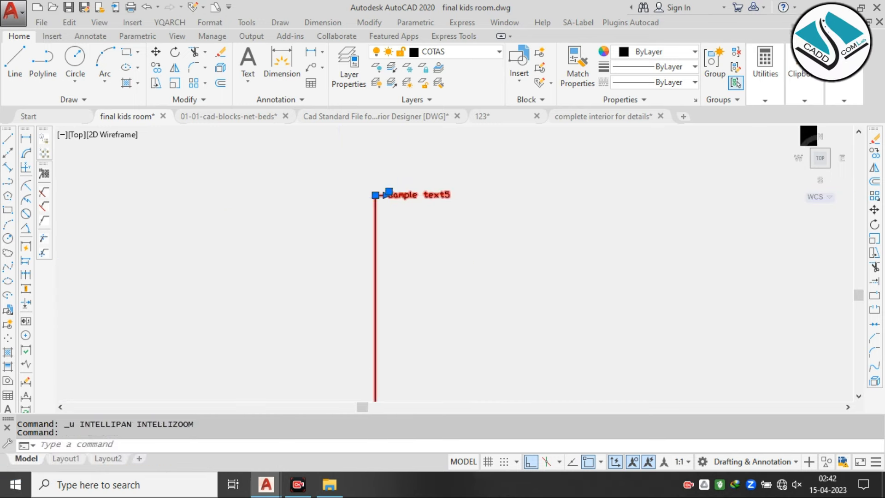
pyautogui.doubleClick(408, 197)
pyautogui.hotkey('ctrl', 'v')
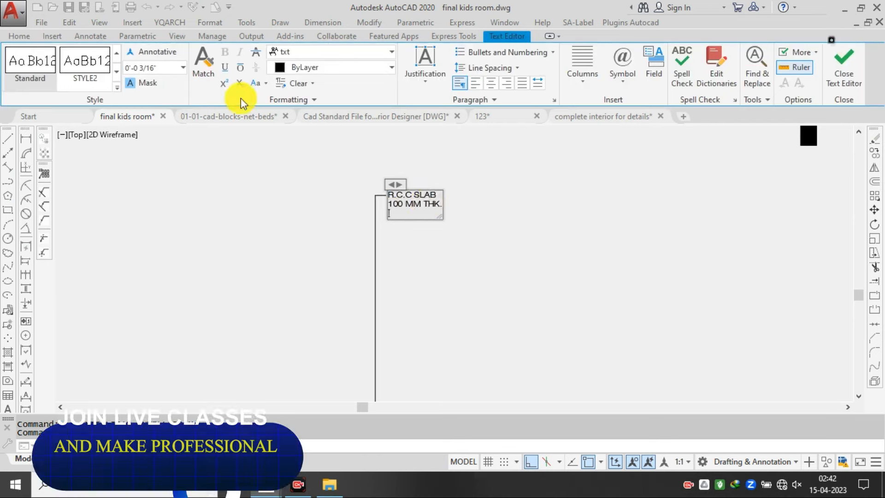
pyautogui.hotkey('ctrl', 'a')
pyautogui.click(156, 68)
pyautogui.write('4')
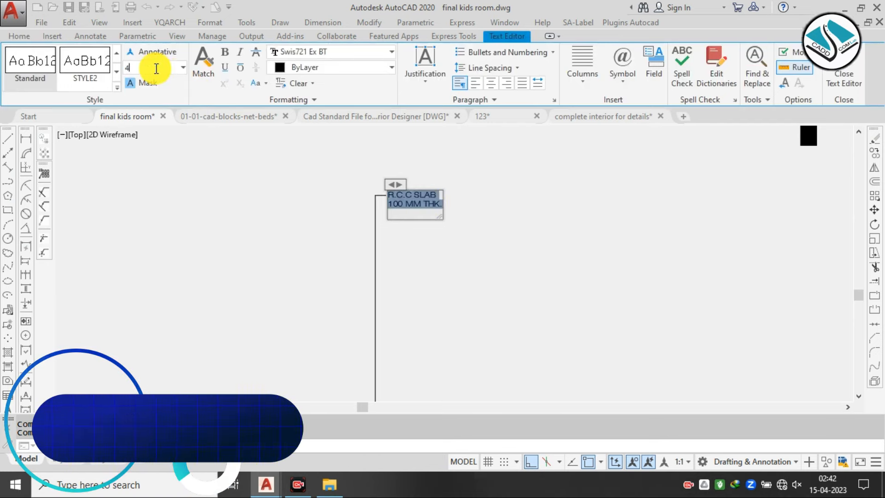
pyautogui.press('Return')
pyautogui.scroll(-4, 322, 172)
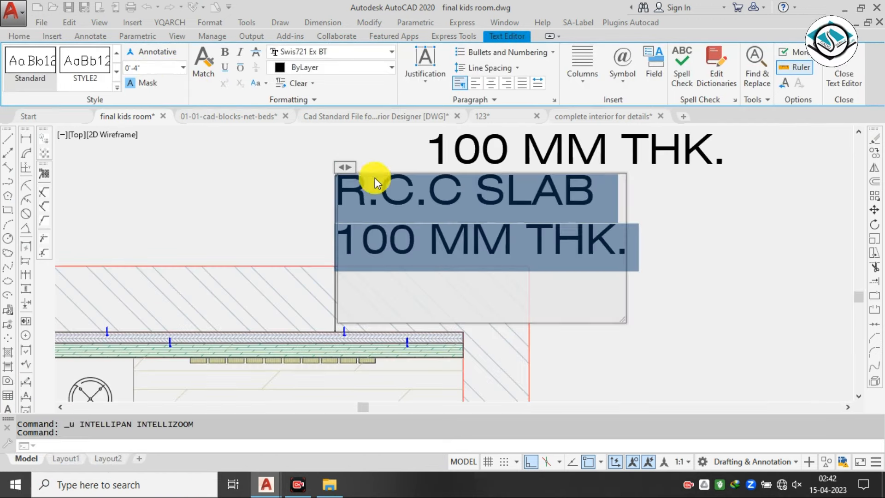
pyautogui.press('Escape')
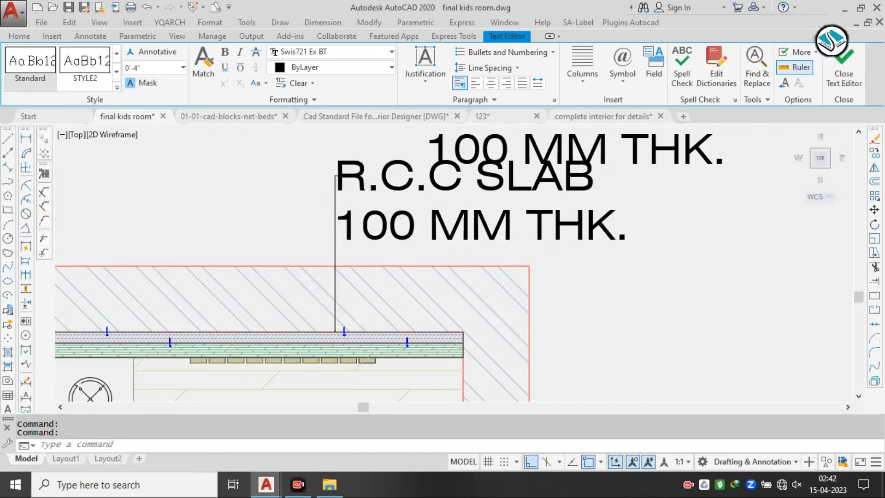
# Erase the standalone R.C.C SLAB note that overlaps the leader's text
pyautogui.moveTo(472, 180); pyautogui.dragTo(403, 199, button='middle')
pyautogui.click(657, 181)
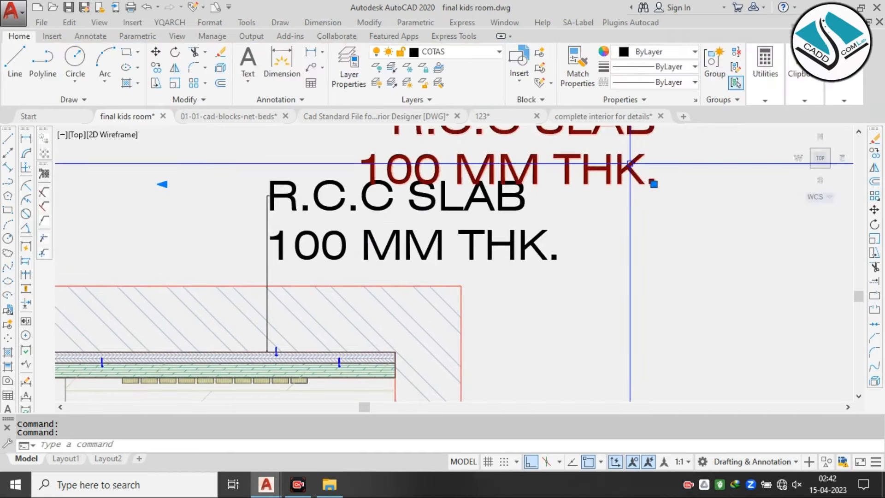
pyautogui.write('e')
pyautogui.press('Return')
# Set the height of the R.C.C SLAB leader's whole text to 3" and close the text editor
pyautogui.click(472, 205)
pyautogui.click(267, 192)
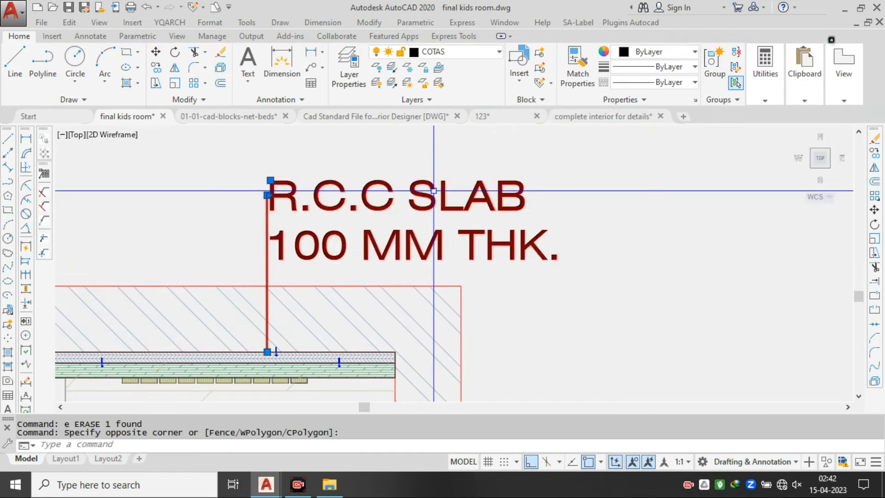
pyautogui.doubleClick(369, 197)
pyautogui.hotkey('ctrl', 'a')
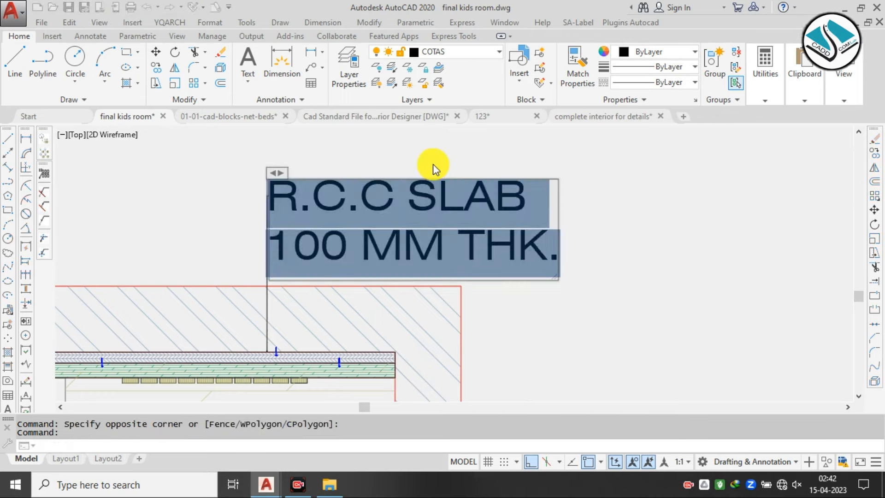
pyautogui.scroll(-2, 433, 165)
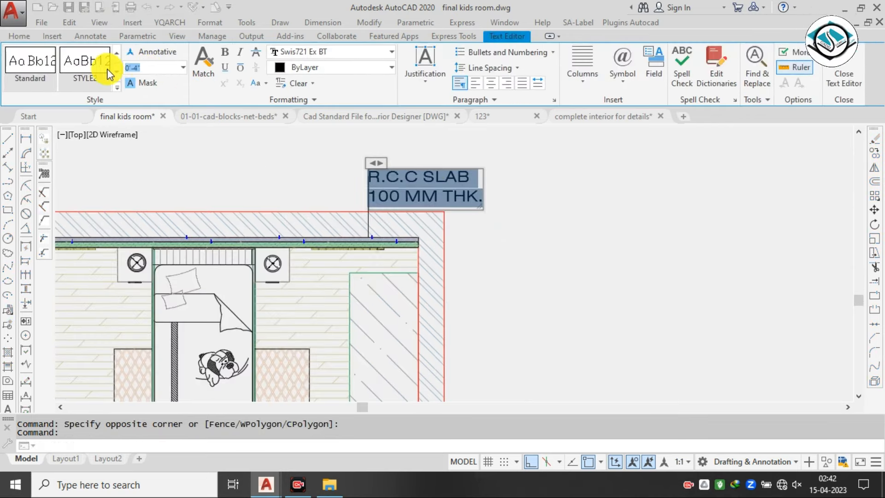
pyautogui.write('33')
pyautogui.press('Return')
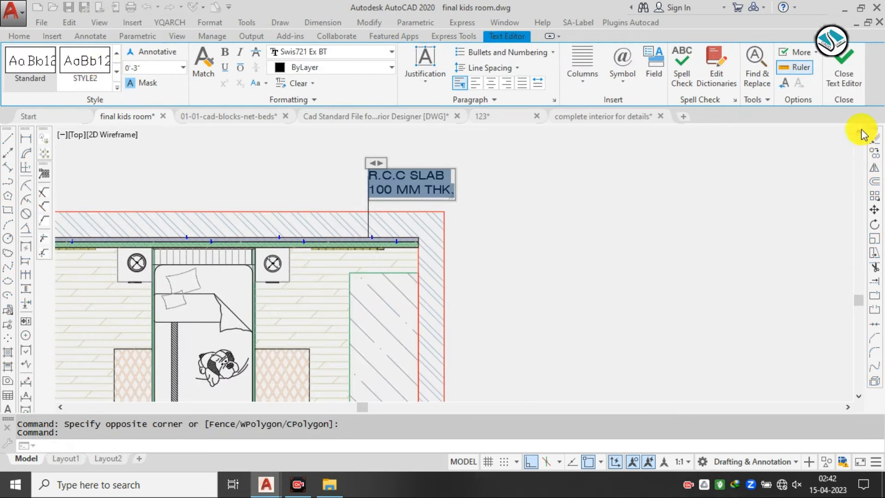
pyautogui.click(846, 85)
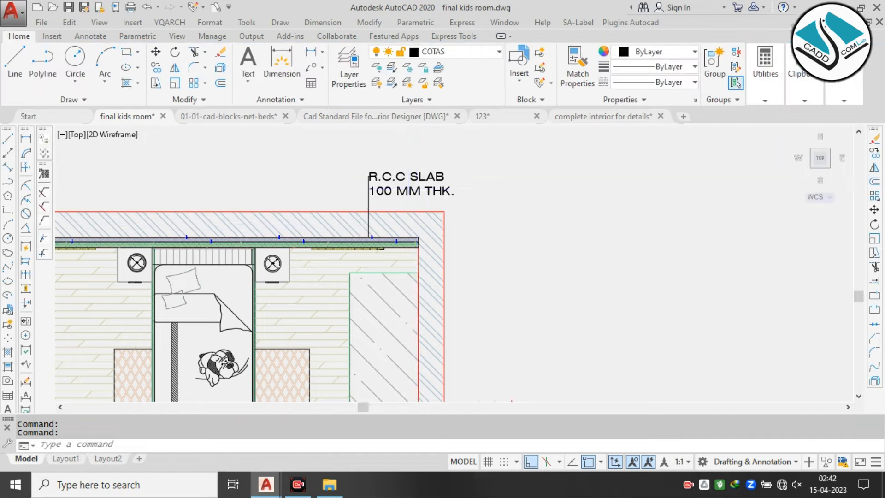
pyautogui.scroll(4, 371, 191)
pyautogui.scroll(3, 325, 196)
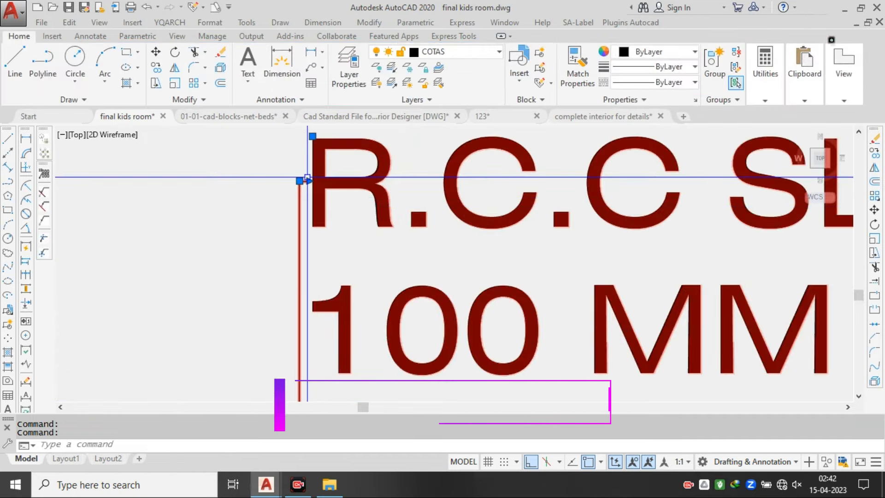
pyautogui.click(308, 181)
pyautogui.scroll(-5, 323, 182)
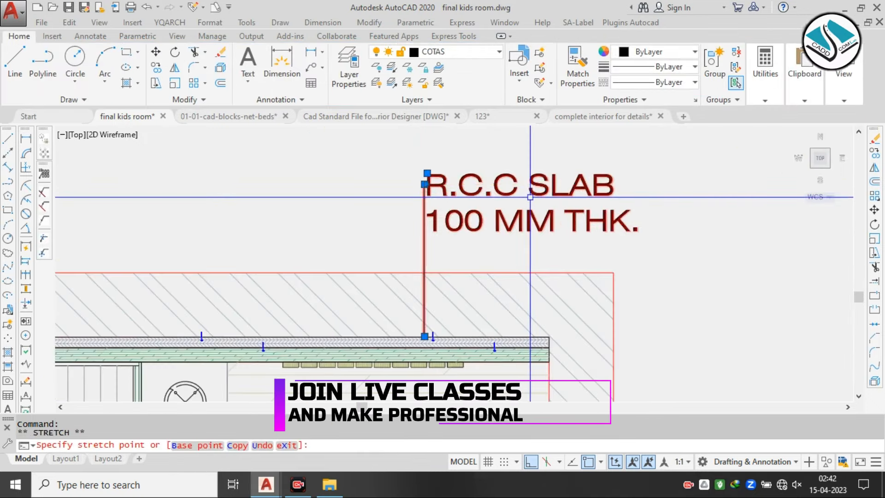
pyautogui.press('Escape')
# Turn off object snap and stretch the R.C.C SLAB leader's horizontal landing to about 9 9/16"
pyautogui.scroll(6, 383, 178)
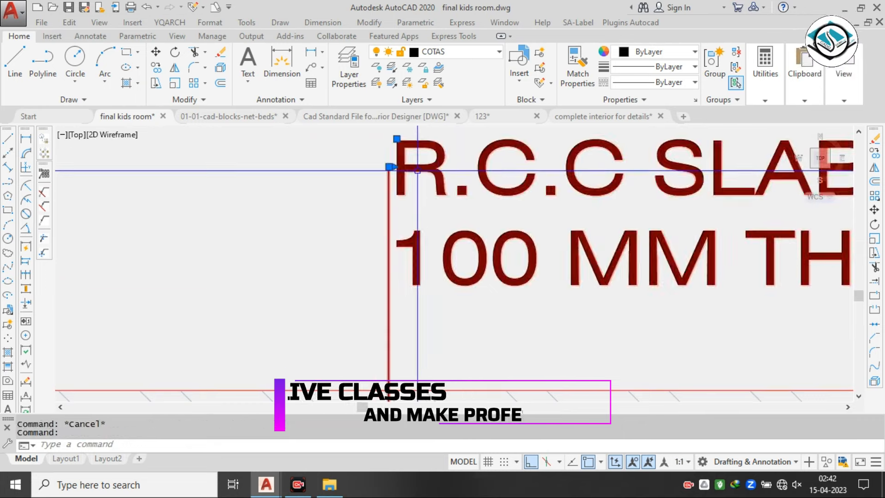
pyautogui.click(363, 161)
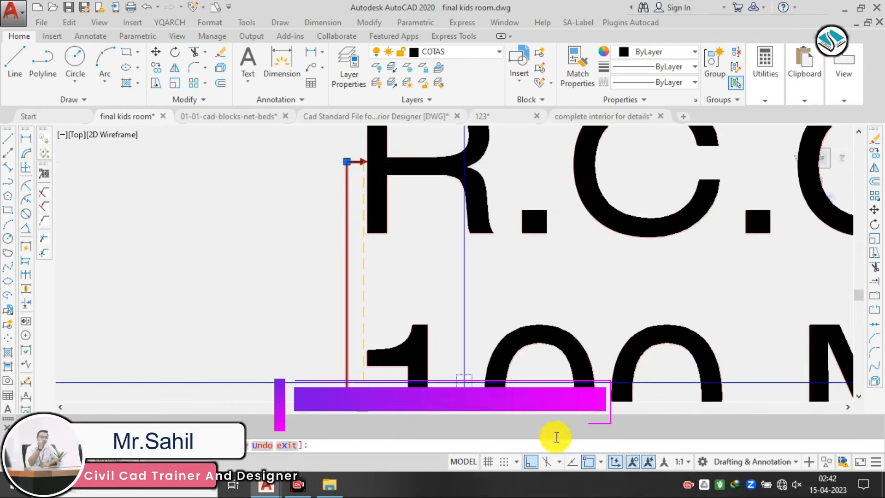
pyautogui.click(589, 464)
pyautogui.scroll(-6, 378, 161)
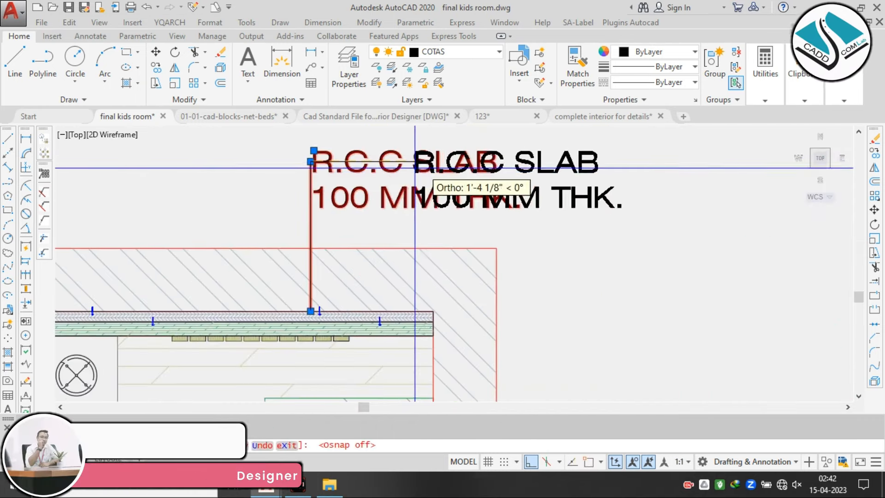
pyautogui.press('Escape')
pyautogui.scroll(-2, 369, 166)
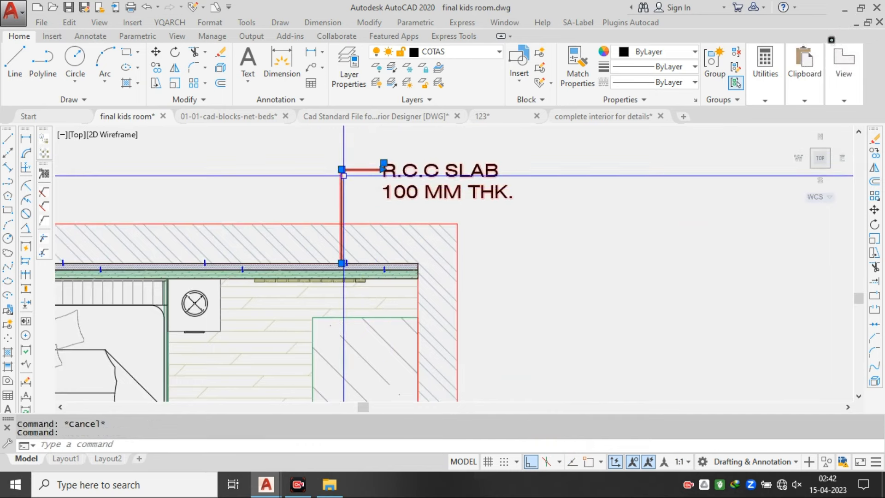
# Set the R.C.C SLAB leader's arrowhead size to 3" in its properties and close them
pyautogui.scroll(2, 355, 249)
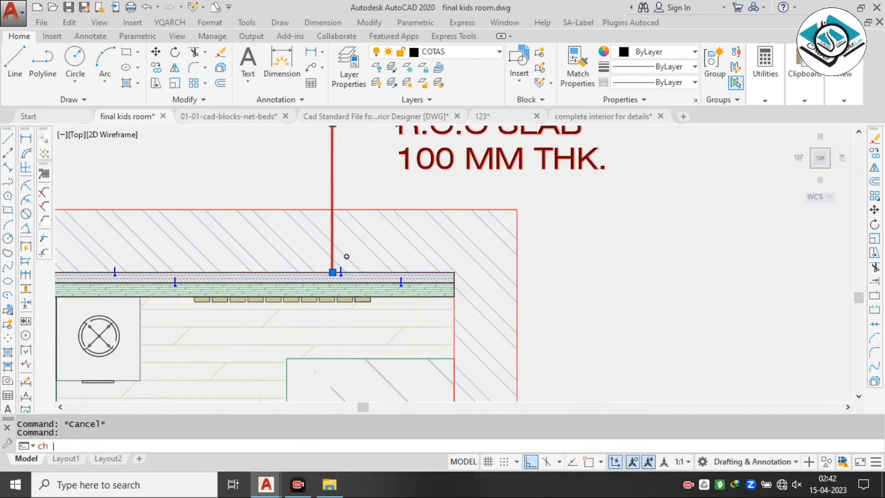
pyautogui.write('ch')
pyautogui.press('space')
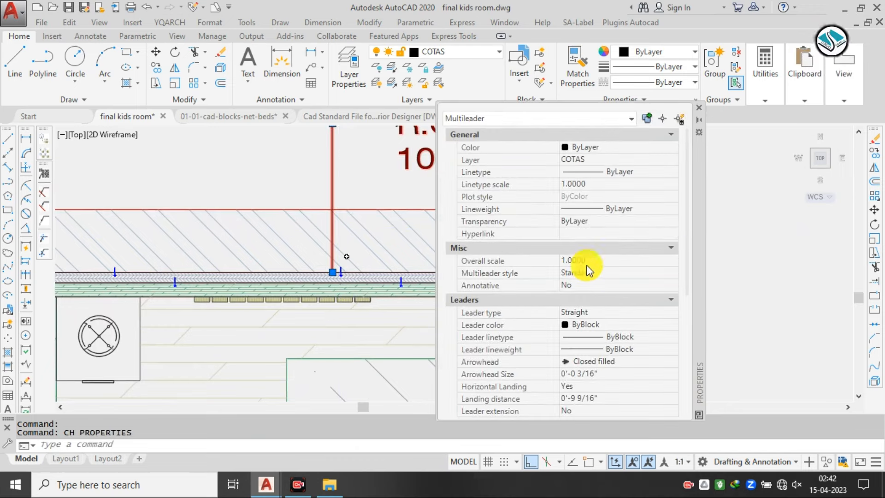
pyautogui.moveTo(687, 251); pyautogui.dragTo(687, 291)
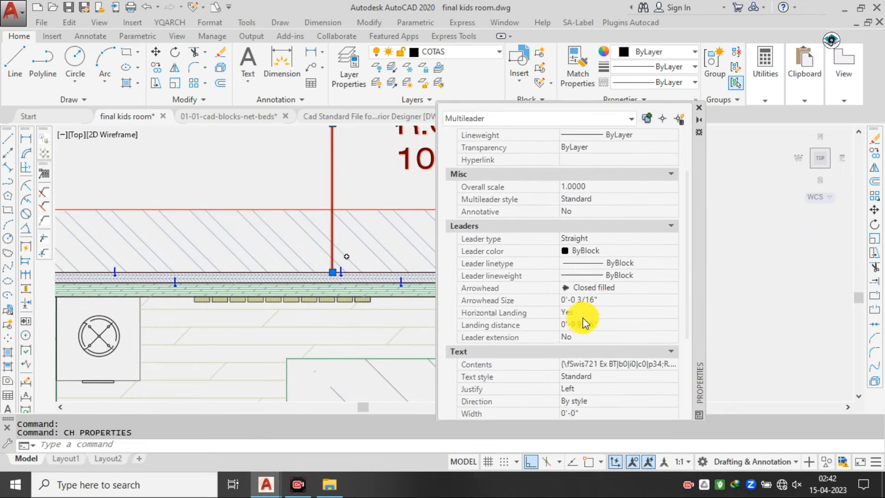
pyautogui.click(596, 300)
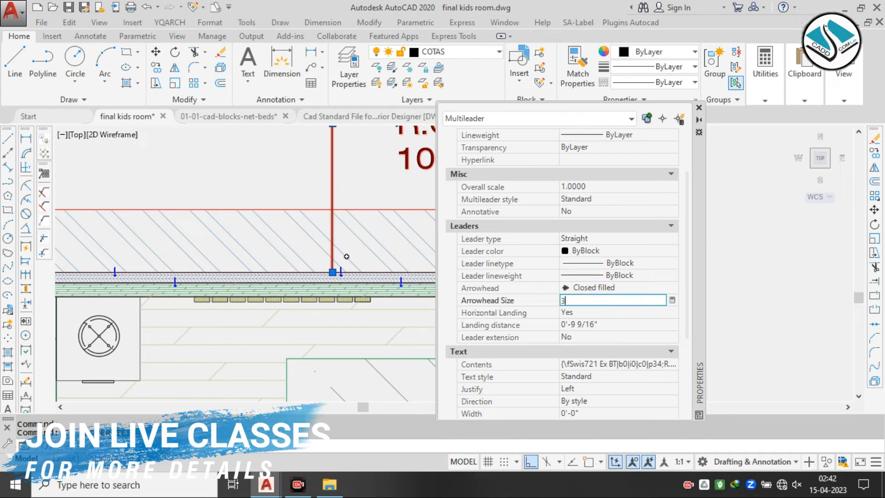
pyautogui.write('3')
pyautogui.press('Tab')
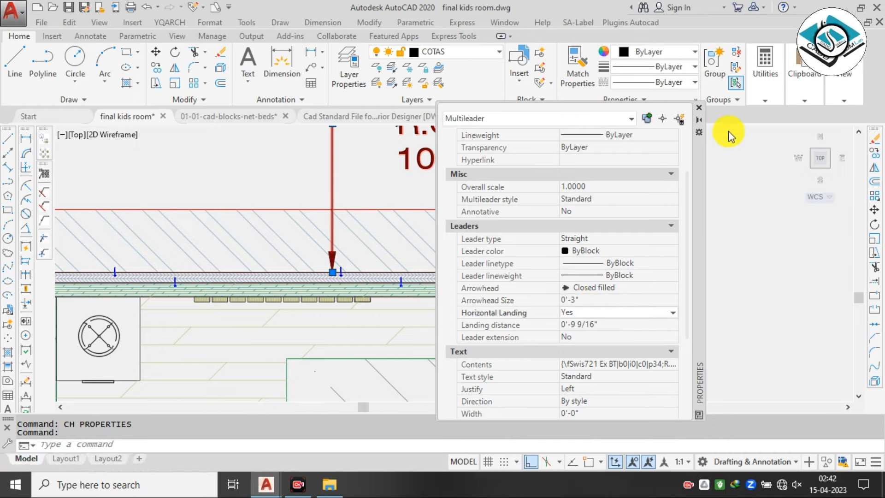
pyautogui.click(699, 108)
pyautogui.press('Escape')
pyautogui.scroll(-2, 468, 211)
pyautogui.scroll(2, 449, 192)
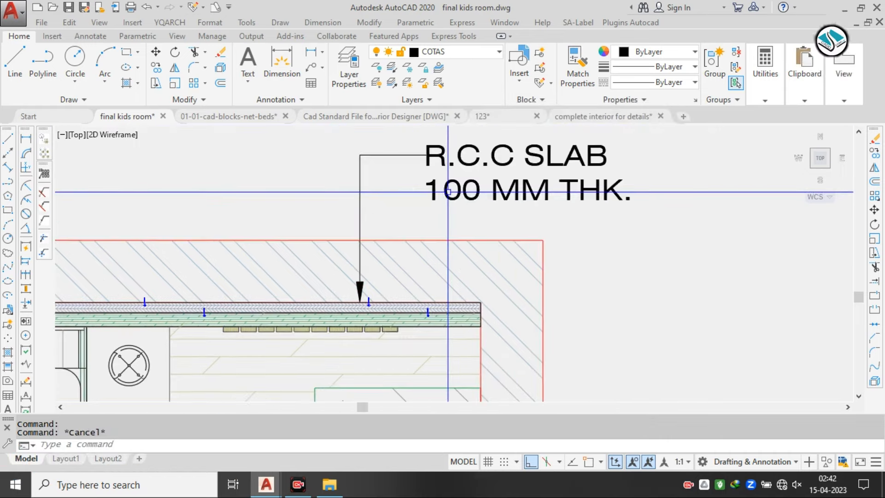
# Change the color of the R.C.C SLAB leader to orange 248,153,30
pyautogui.click(392, 183)
pyautogui.click(323, 181)
pyautogui.click(664, 54)
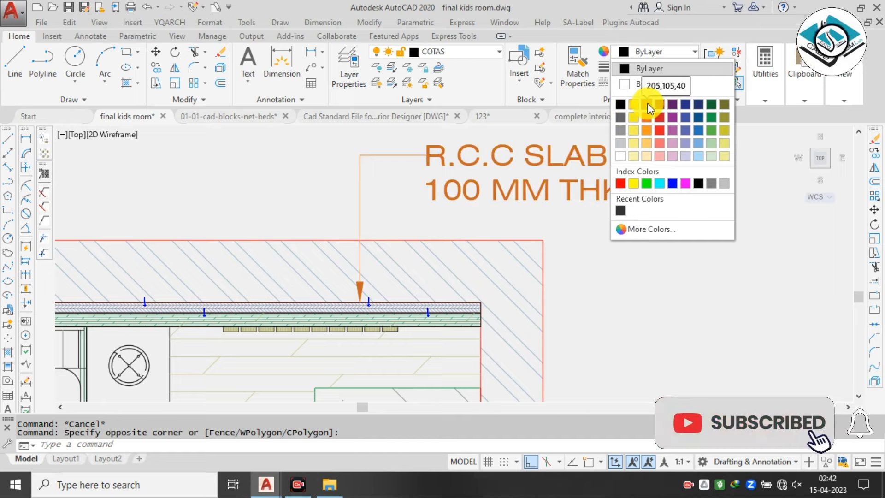
pyautogui.click(648, 131)
pyautogui.scroll(-5, 603, 176)
pyautogui.press('Escape')
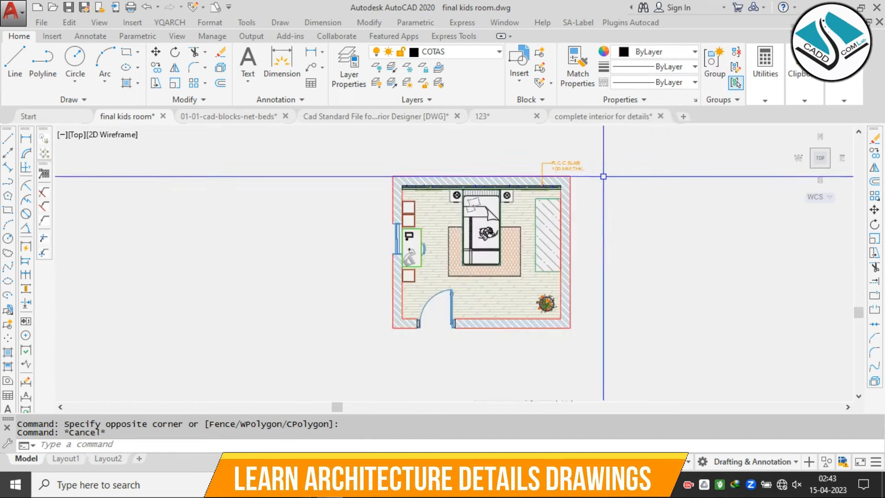
# Replace the R.C.C SLAB leader's text with "wooden framing 12mm" and "plywood with" on two lines, and finish text editing
pyautogui.scroll(7, 566, 162)
pyautogui.click(565, 160)
pyautogui.press('Escape')
pyautogui.doubleClick(549, 164)
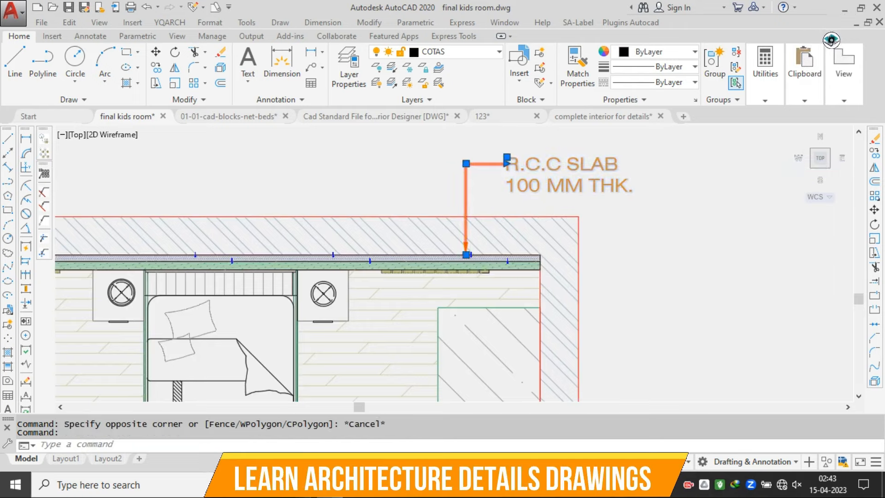
pyautogui.doubleClick(550, 166)
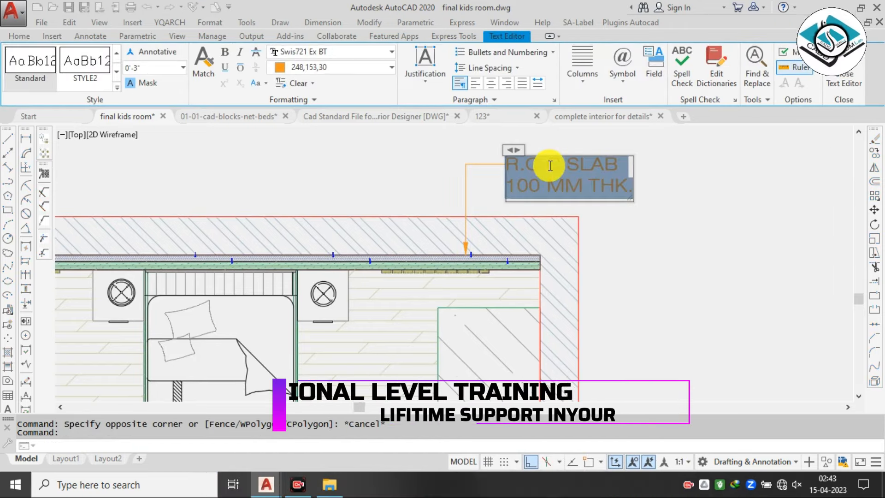
pyautogui.write('W')
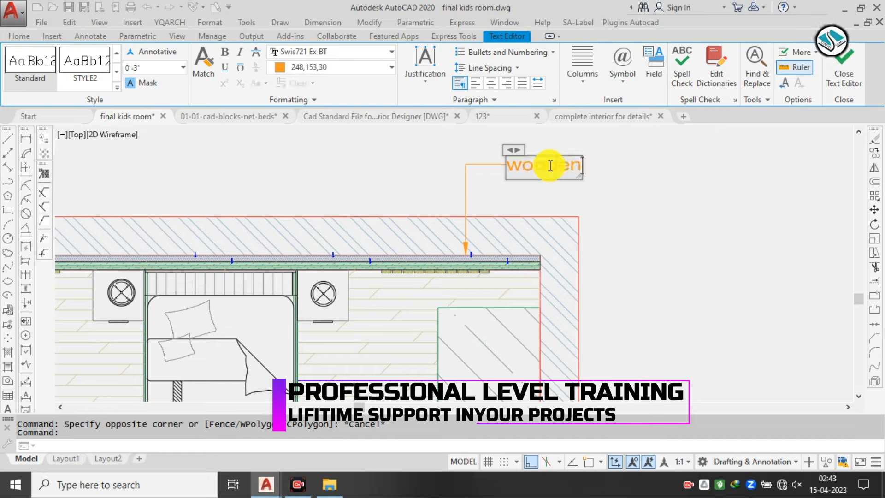
pyautogui.write('ooden fraimg')
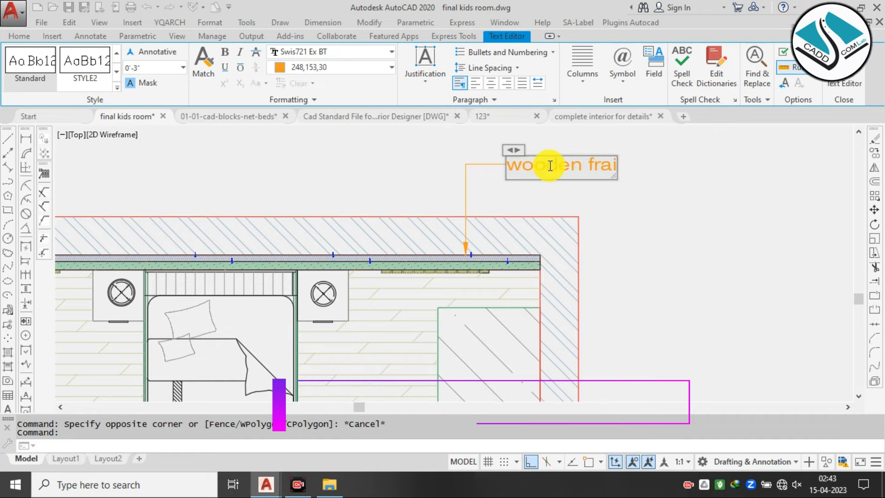
pyautogui.press('BackSpace')
pyautogui.press('BackSpace')
pyautogui.press('BackSpace')
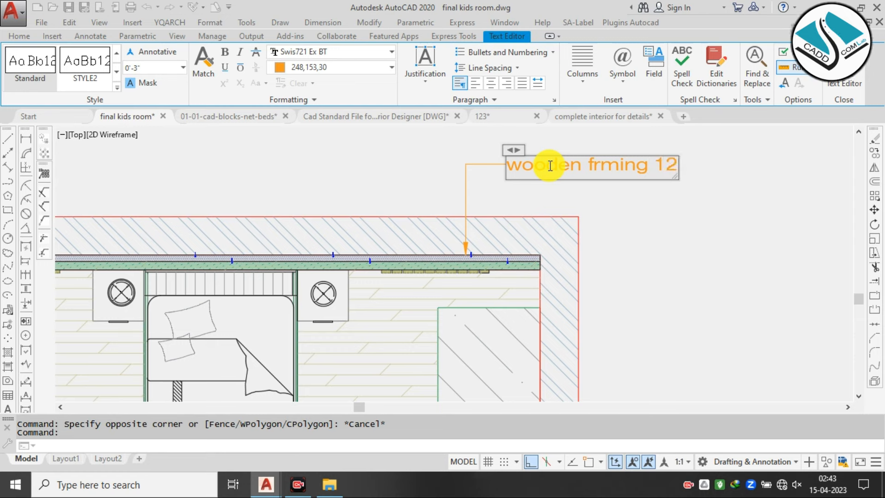
pyautogui.press('Return')
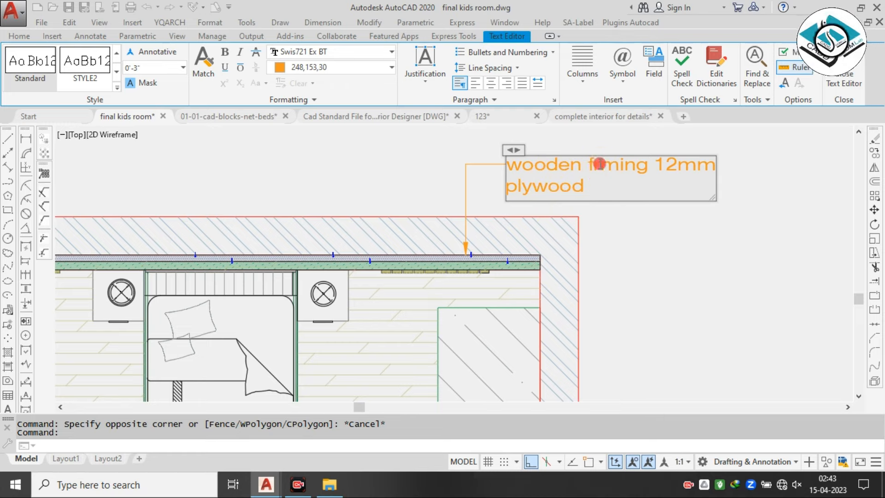
pyautogui.write('a')
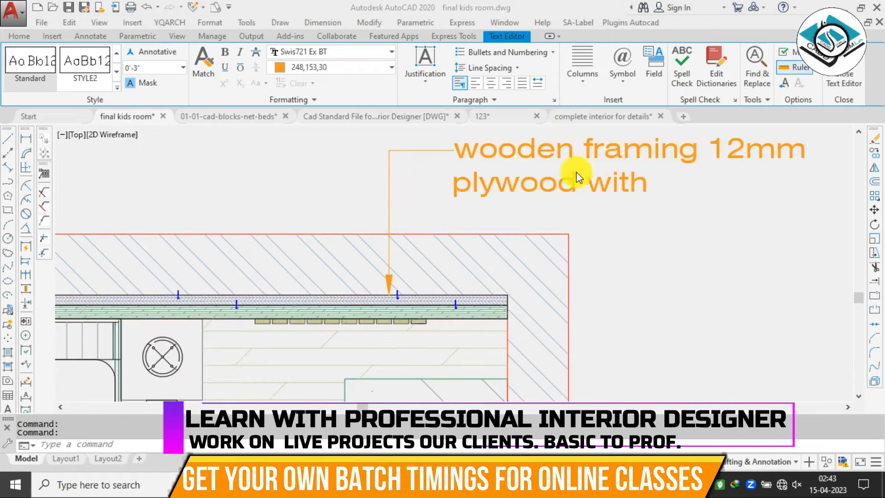
pyautogui.press('Escape')
pyautogui.scroll(-2, 525, 168)
pyautogui.scroll(1, 530, 161)
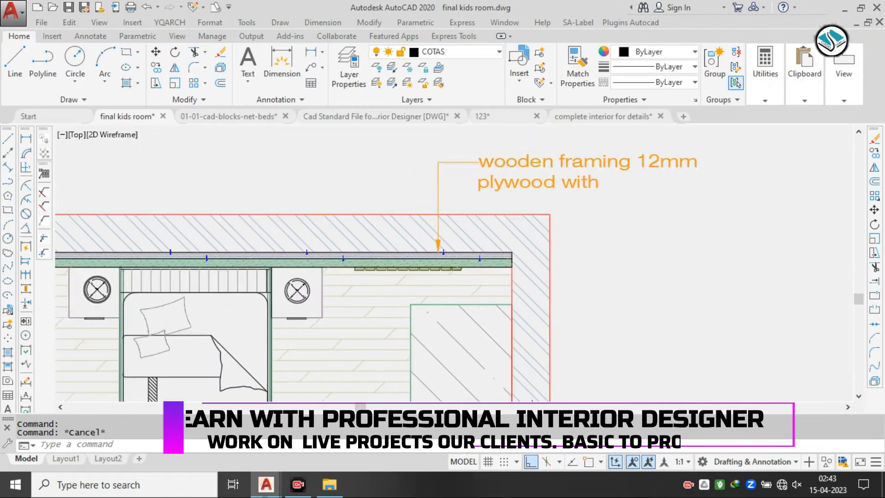
# Replace the word "with" in the leader's second line with "and fix with screwed" and finish text editing
pyautogui.doubleClick(530, 161)
pyautogui.doubleClick(593, 176)
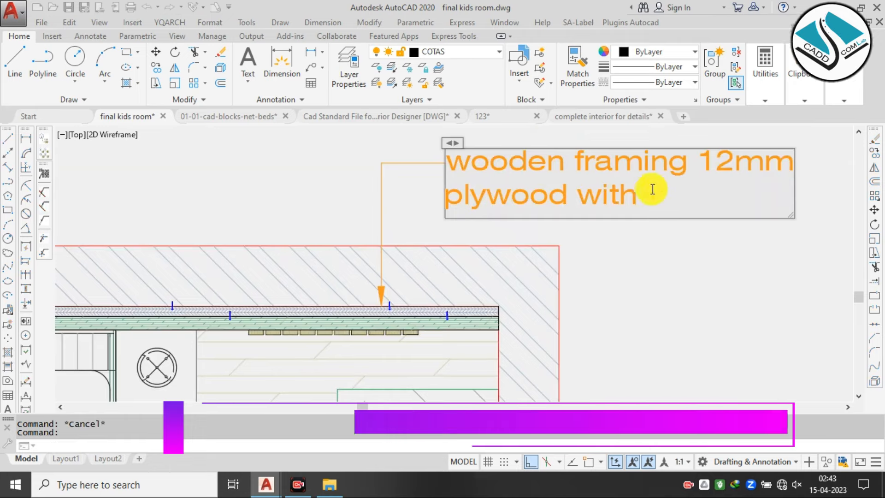
pyautogui.moveTo(633, 194); pyautogui.dragTo(583, 196)
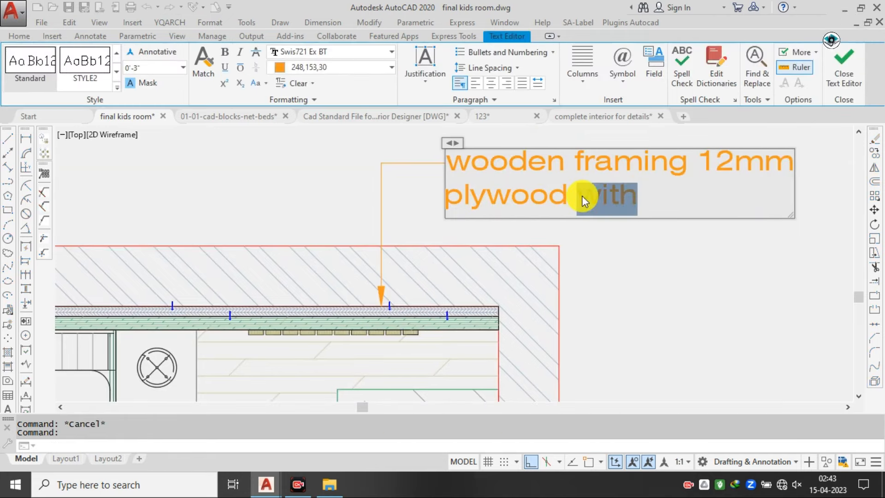
pyautogui.write('and fix')
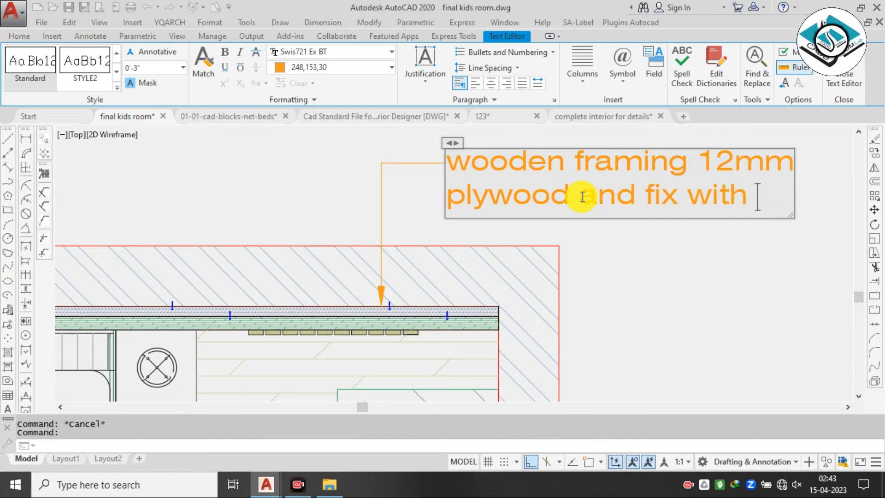
pyautogui.write('wed')
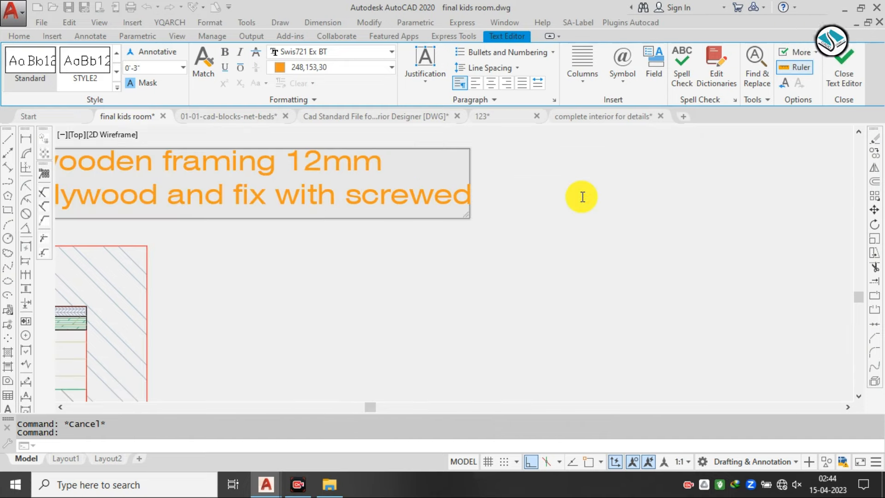
pyautogui.click(583, 197)
pyautogui.scroll(-2, 511, 172)
pyautogui.press('Escape')
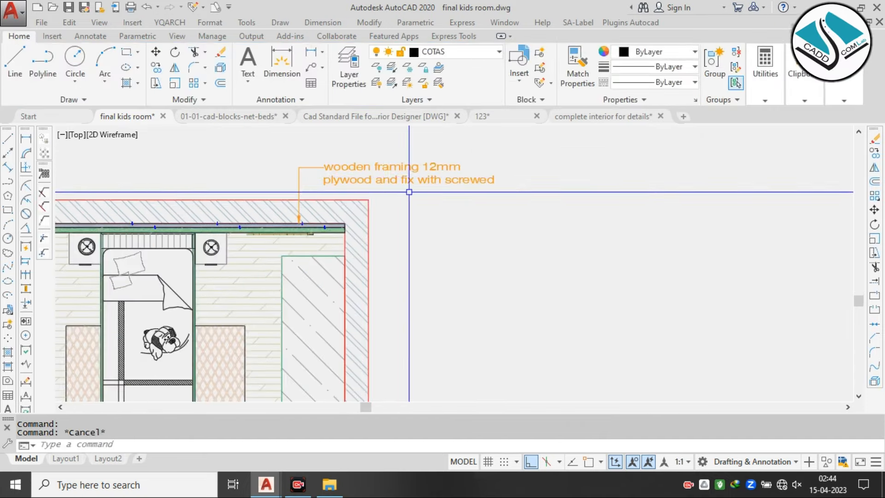
pyautogui.moveTo(409, 192); pyautogui.dragTo(497, 179, button='middle')
pyautogui.scroll(1, 502, 158)
pyautogui.click(505, 146)
pyautogui.moveTo(438, 172); pyautogui.dragTo(522, 205, button='middle')
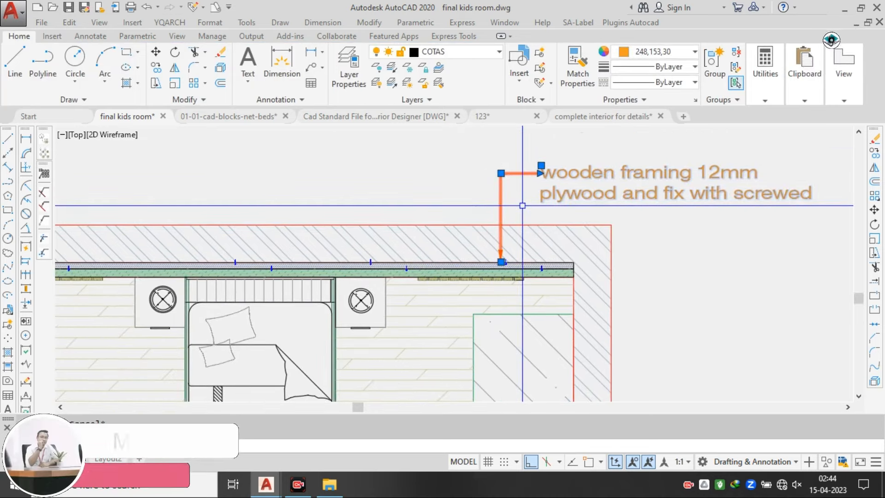
pyautogui.scroll(2, 502, 260)
pyautogui.write('c')
pyautogui.press('Return')
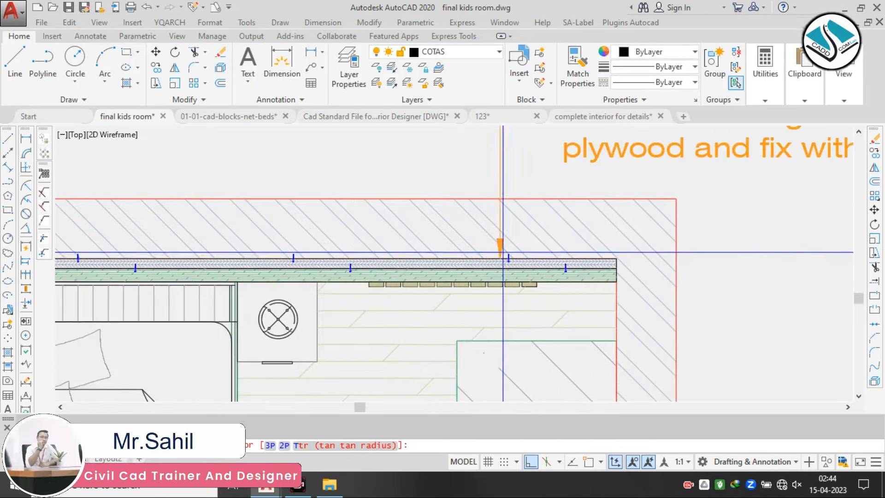
pyautogui.scroll(-2, 500, 258)
pyautogui.press('Escape')
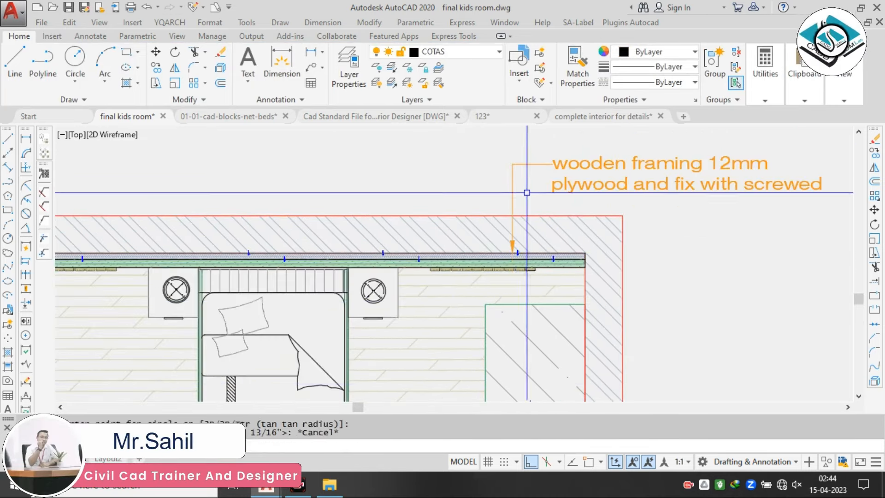
# Copy the wooden framing leader from its arrow tip to the green wall layer near the room's upper-left corner, with object snap on and Ortho off
pyautogui.moveTo(529, 149); pyautogui.dragTo(489, 176)
pyautogui.write('co')
pyautogui.press('Return')
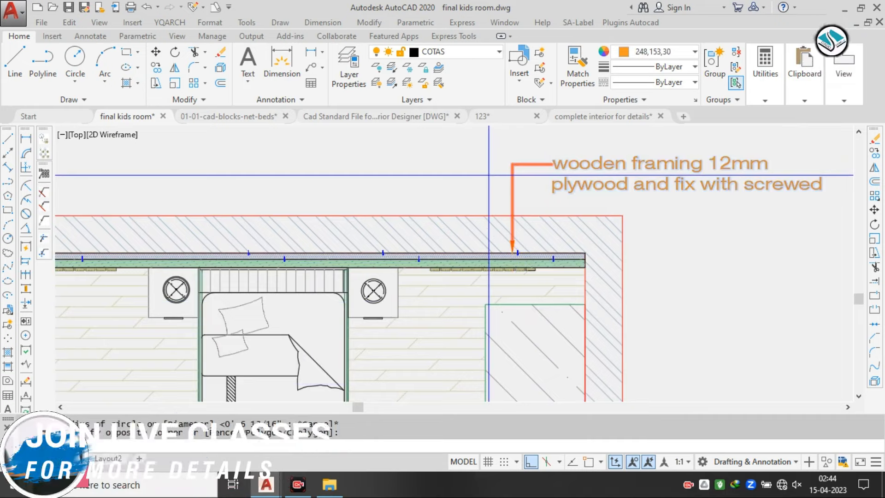
pyautogui.click(513, 252)
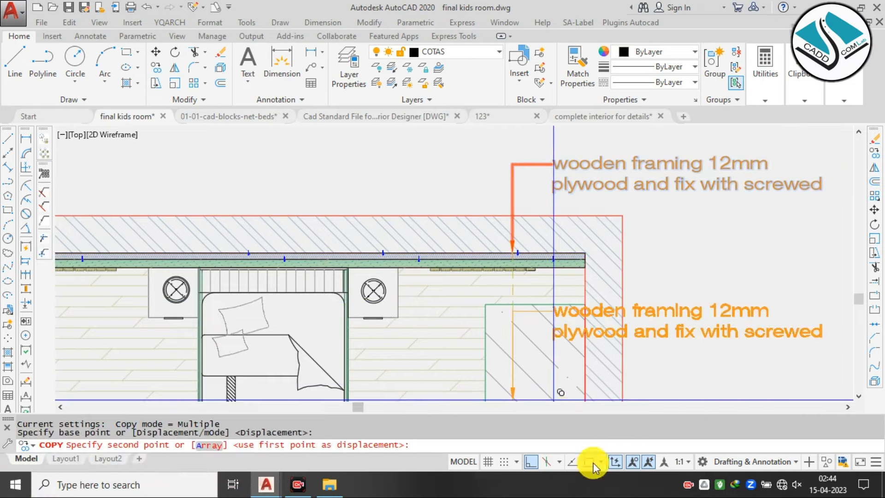
pyautogui.click(589, 463)
pyautogui.scroll(-1, 532, 342)
pyautogui.moveTo(333, 301); pyautogui.dragTo(470, 247, button='middle')
pyautogui.scroll(7, 456, 222)
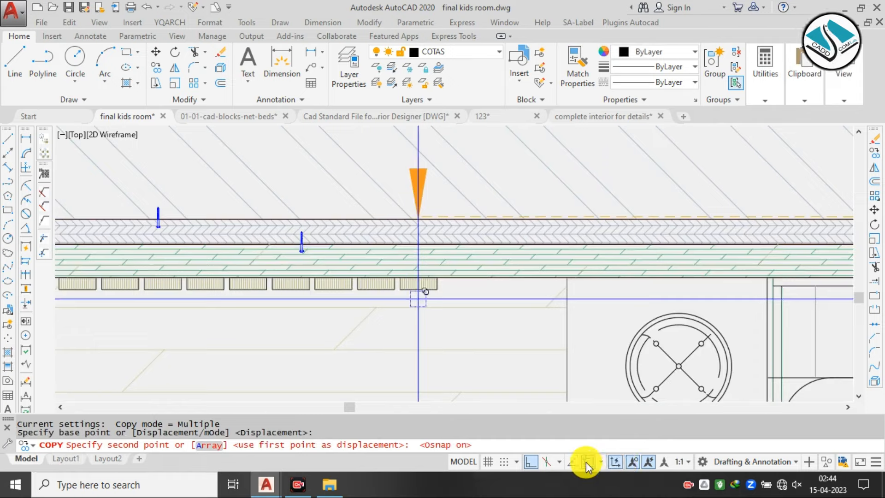
pyautogui.click(535, 460)
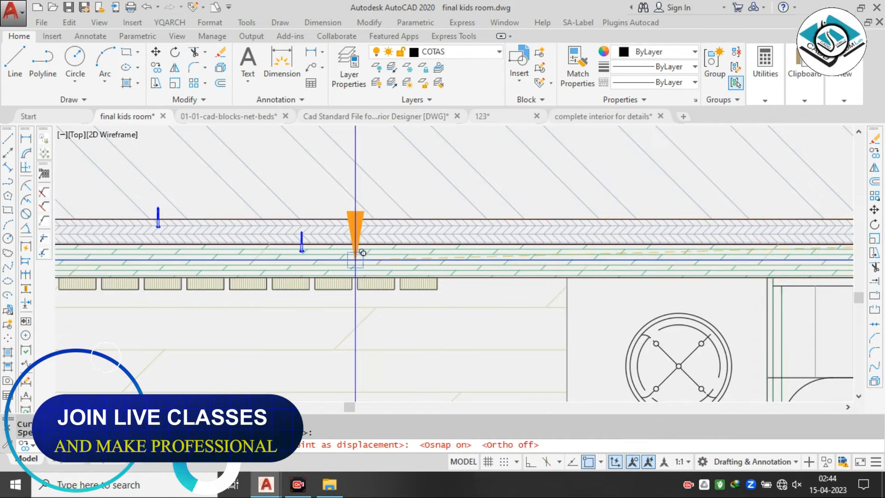
pyautogui.scroll(-2, 465, 258)
pyautogui.press('Escape')
# Replace the text of the copied leader near the room's upper-left corner with "plywood 18 mm thick"
pyautogui.moveTo(447, 134)
pyautogui.mouseDown(button='middle')
pyautogui.moveTo(429, 225)
pyautogui.moveTo(347, 205)
pyautogui.mouseUp(button='middle')
pyautogui.click(434, 207)
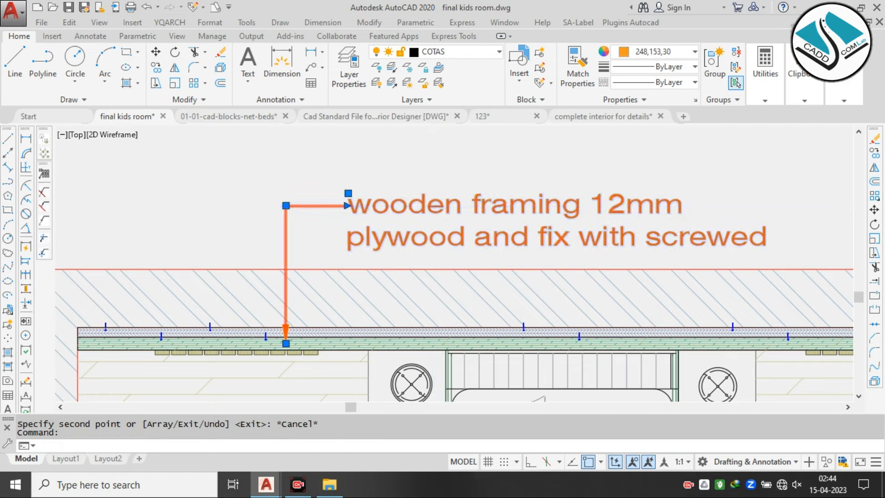
pyautogui.scroll(-1, 434, 193)
pyautogui.doubleClick(504, 222)
pyautogui.hotkey('ctrl', 'a')
pyautogui.write('p')
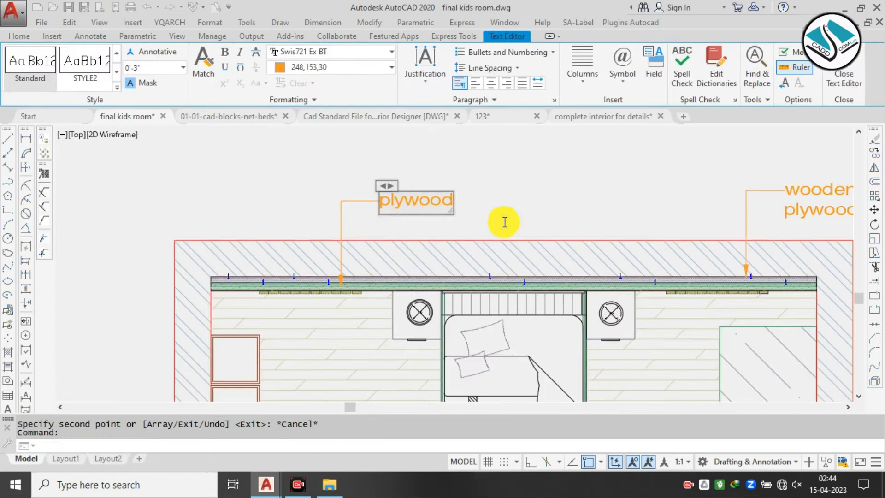
pyautogui.write('lywood 18 mm')
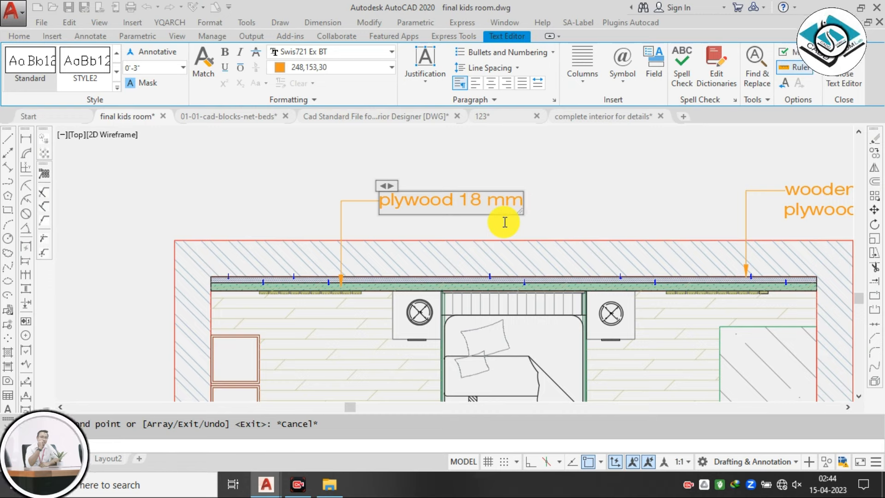
pyautogui.write(' thick')
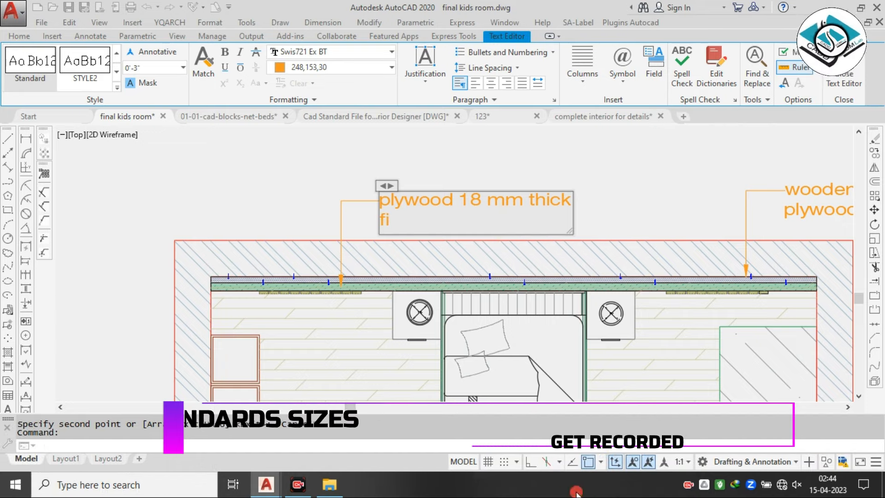
# Add a second line "finish with laminate glossy white" to the plywood leader's text and finish text editing
pyautogui.click(429, 223)
pyautogui.write('nish wit')
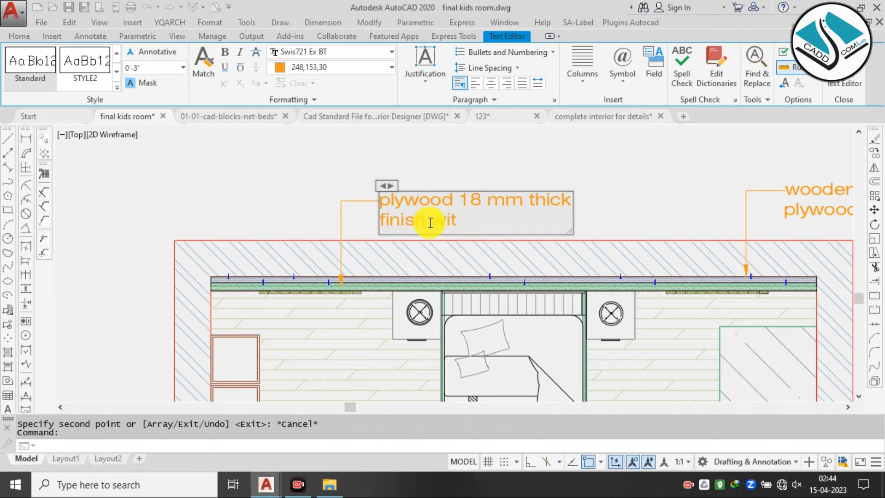
pyautogui.write('h laminate')
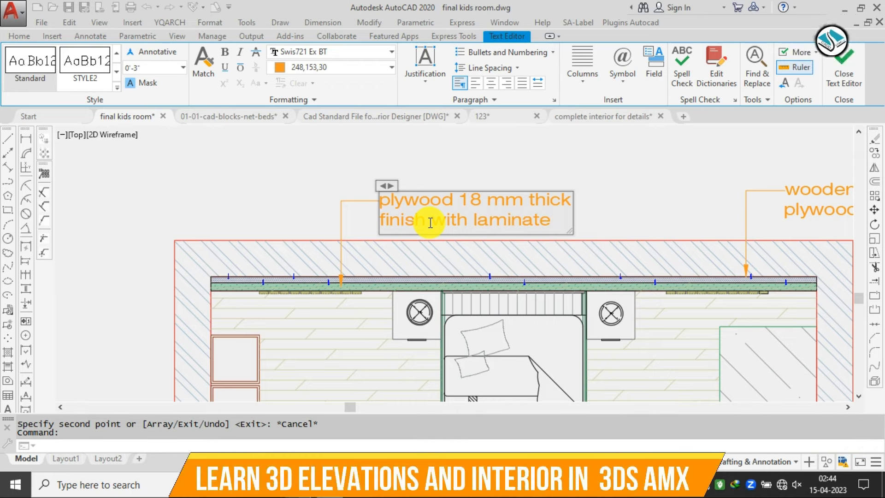
pyautogui.write('glossy white')
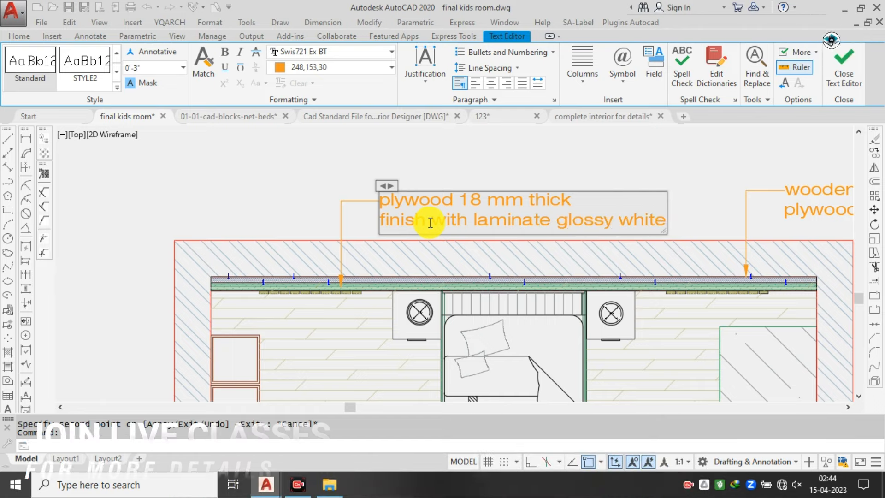
pyautogui.click(635, 154)
pyautogui.scroll(-4, 541, 192)
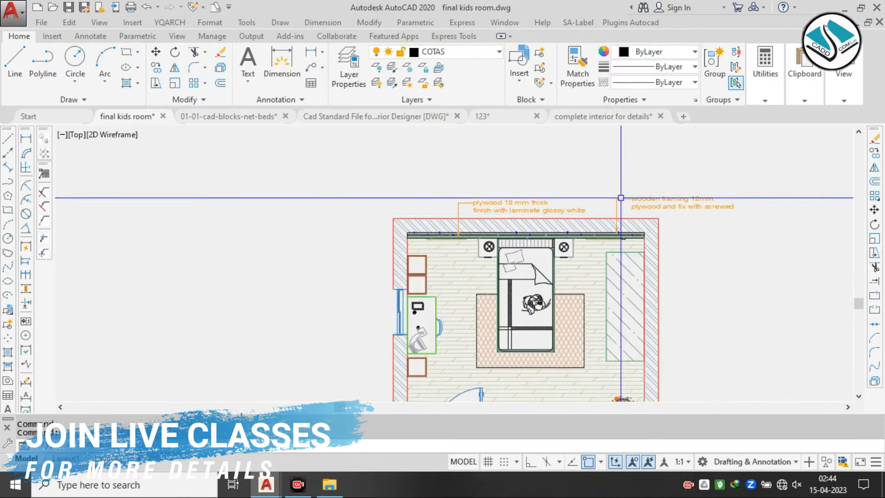
# Stretch the bend of the "plywood 18 mm thick" leader upward so its note sits higher above the wall
pyautogui.scroll(4, 517, 193)
pyautogui.click(269, 212)
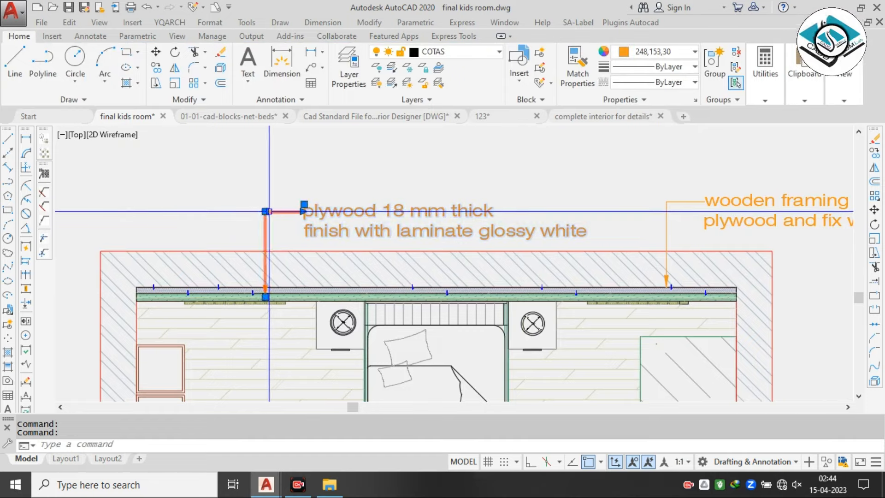
pyautogui.click(265, 211)
pyautogui.click(263, 177)
pyautogui.press('Escape')
pyautogui.scroll(-2, 417, 182)
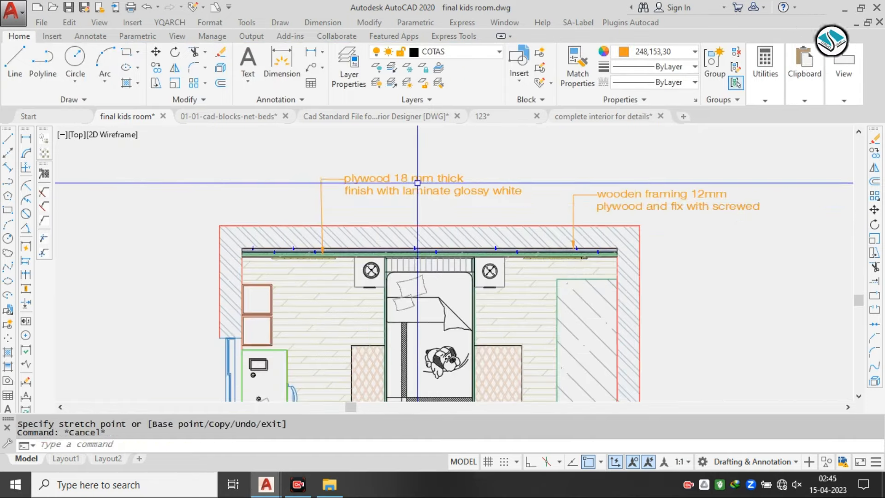
# Stretch the bend of the wooden framing leader upward so its note sits higher above the wall
pyautogui.scroll(2, 567, 198)
pyautogui.click(585, 188)
pyautogui.click(577, 188)
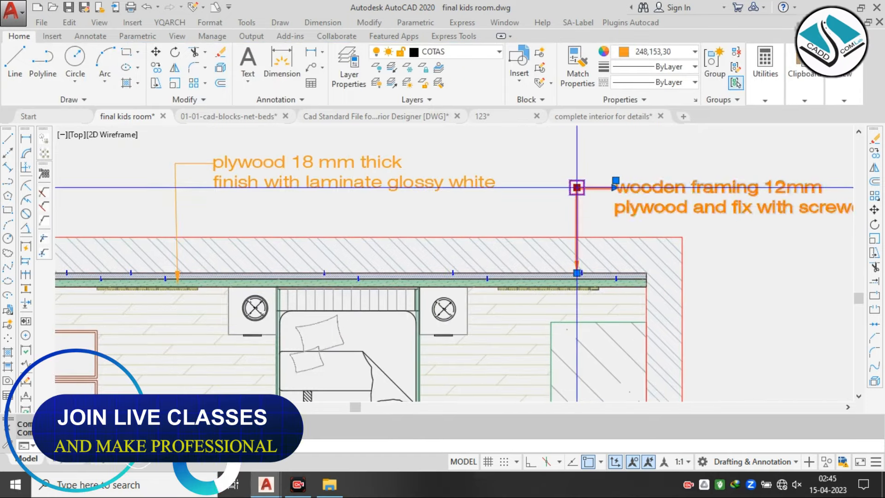
pyautogui.click(578, 157)
pyautogui.press('Escape')
# Examine the bedroom reference images above the plan for the wall finishes
pyautogui.scroll(-2, 500, 173)
pyautogui.scroll(-3, 497, 186)
pyautogui.moveTo(491, 195)
pyautogui.mouseDown(button='middle')
pyautogui.moveTo(510, 213)
pyautogui.moveTo(565, 349)
pyautogui.mouseUp(button='middle')
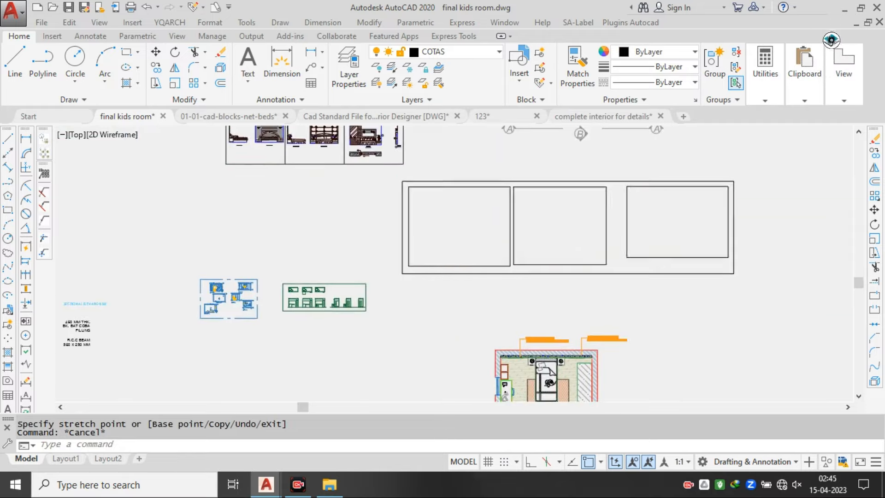
pyautogui.scroll(1, 452, 221)
pyautogui.scroll(4, 451, 219)
pyautogui.scroll(-4, 484, 267)
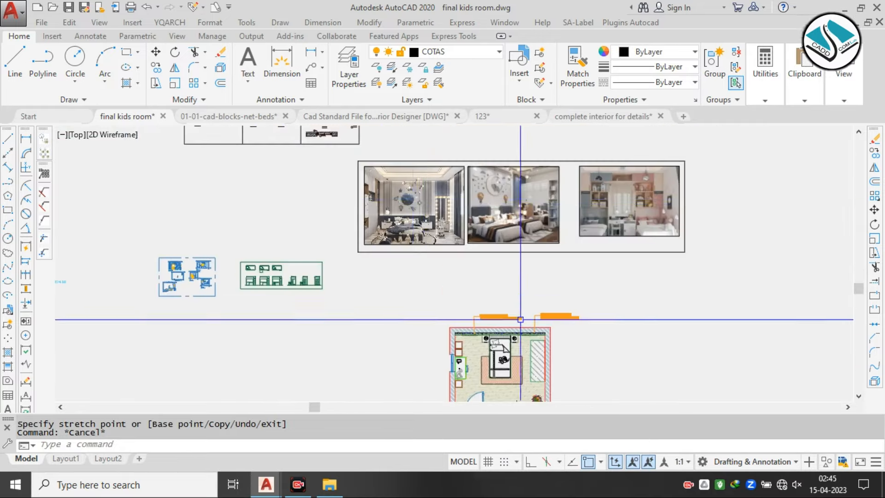
pyautogui.scroll(4, 455, 242)
pyautogui.scroll(-3, 452, 234)
pyautogui.moveTo(457, 176); pyautogui.dragTo(482, 281, button='middle')
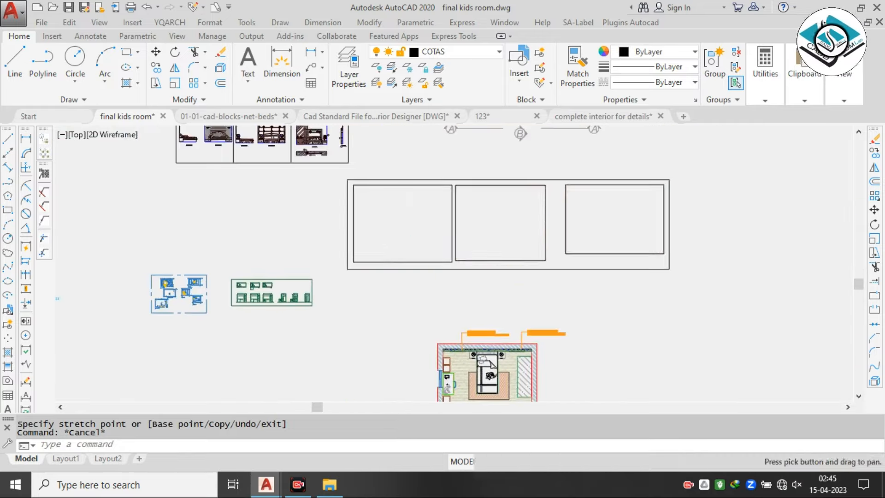
pyautogui.scroll(3, 378, 204)
pyautogui.scroll(-2, 387, 208)
pyautogui.scroll(-2, 517, 306)
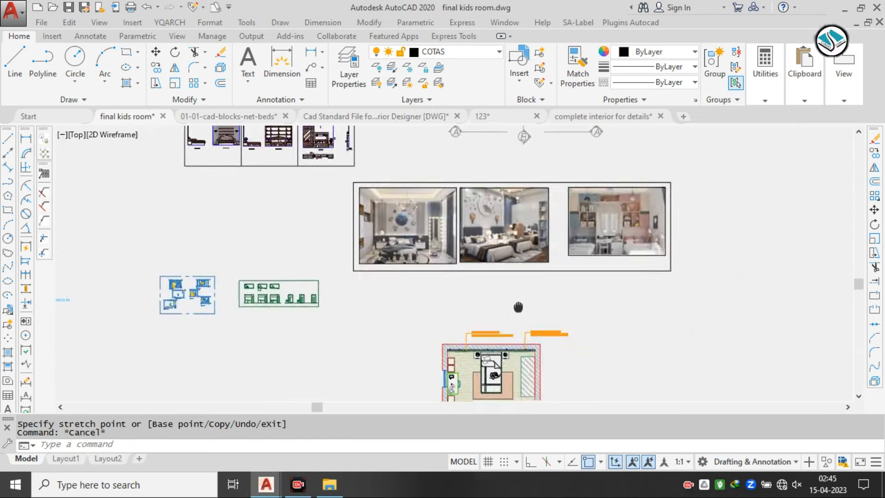
pyautogui.scroll(5, 492, 226)
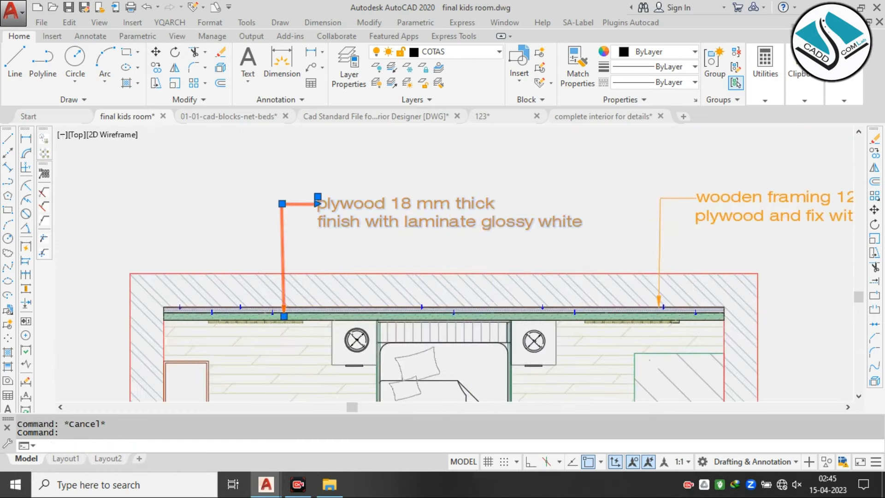
# Copy the "plywood 18 mm thick" leader from its arrow tip onto the first strip of the grooved wall panel near the upper-left corner
pyautogui.click(444, 178)
pyautogui.moveTo(365, 197); pyautogui.dragTo(444, 186, button='middle')
pyautogui.press('Escape')
pyautogui.click(444, 186)
pyautogui.click(408, 234)
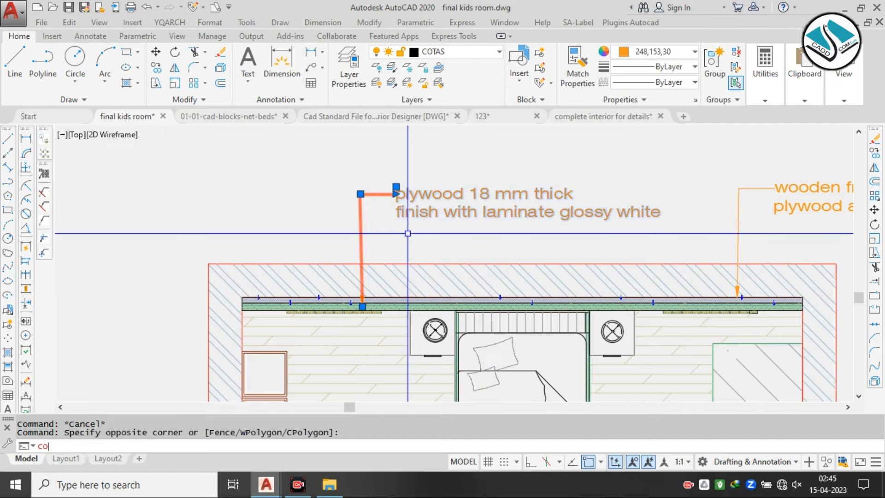
pyautogui.press('Return')
pyautogui.scroll(4, 380, 308)
pyautogui.click(332, 298)
pyautogui.scroll(-4, 351, 279)
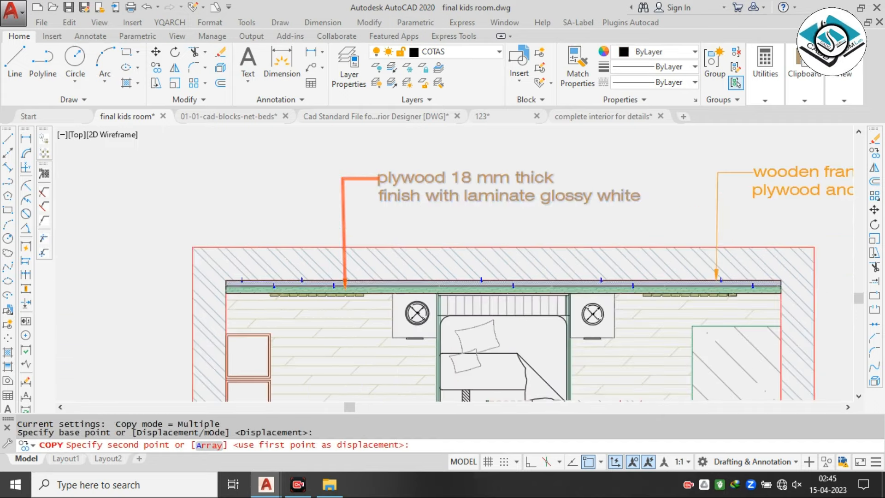
pyautogui.scroll(-1, 350, 280)
pyautogui.scroll(1, 311, 284)
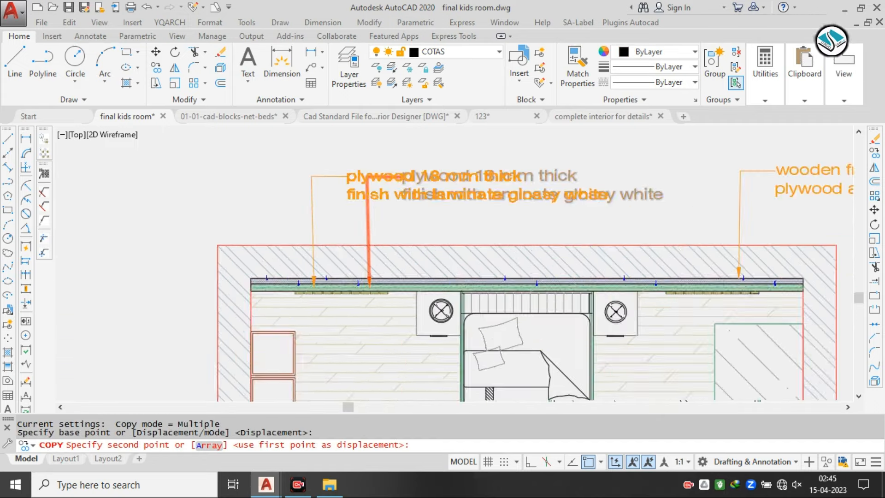
pyautogui.scroll(10, 290, 292)
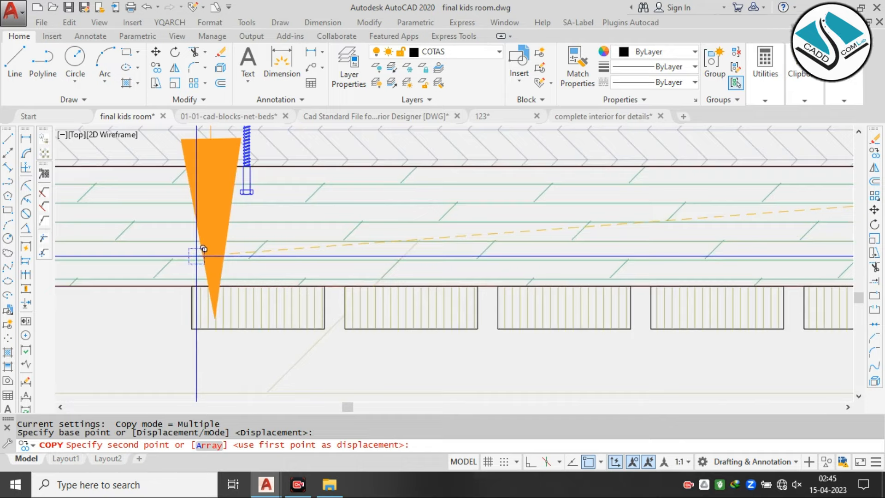
pyautogui.click(227, 317)
pyautogui.press('Escape')
pyautogui.scroll(-9, 387, 292)
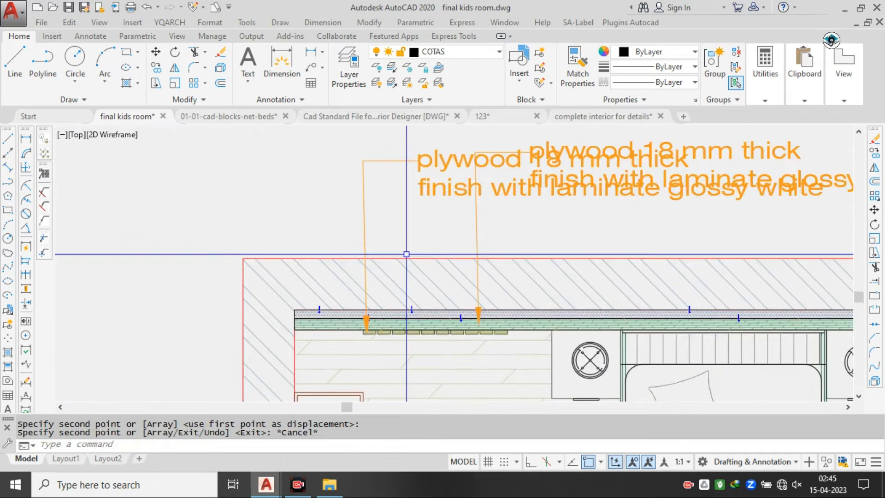
# Stretch the bend of the copied plywood leader upward with Ortho off, placing its note above the original plywood note
pyautogui.moveTo(405, 162); pyautogui.dragTo(383, 223, button='middle')
pyautogui.click(382, 223)
pyautogui.click(341, 223)
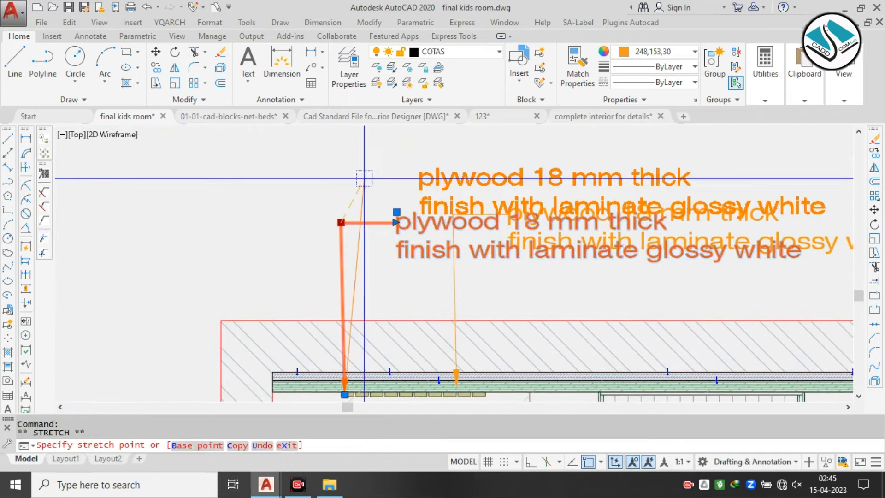
pyautogui.press('F8')
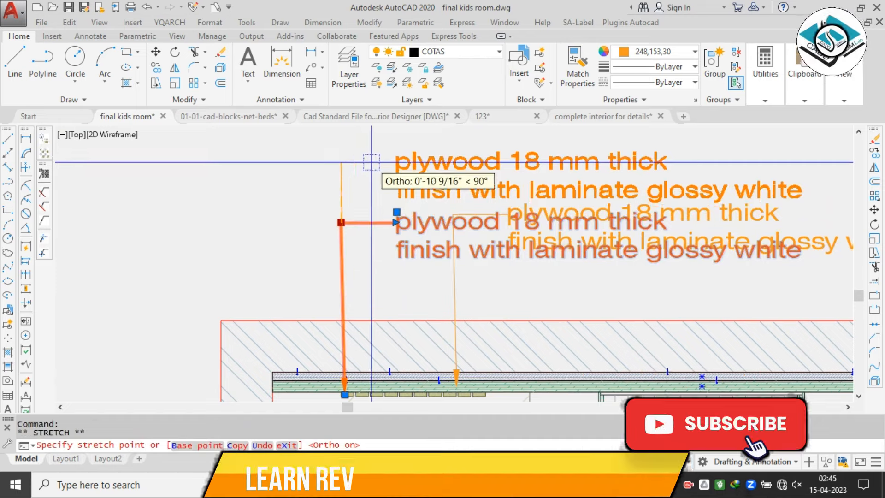
pyautogui.press('F8')
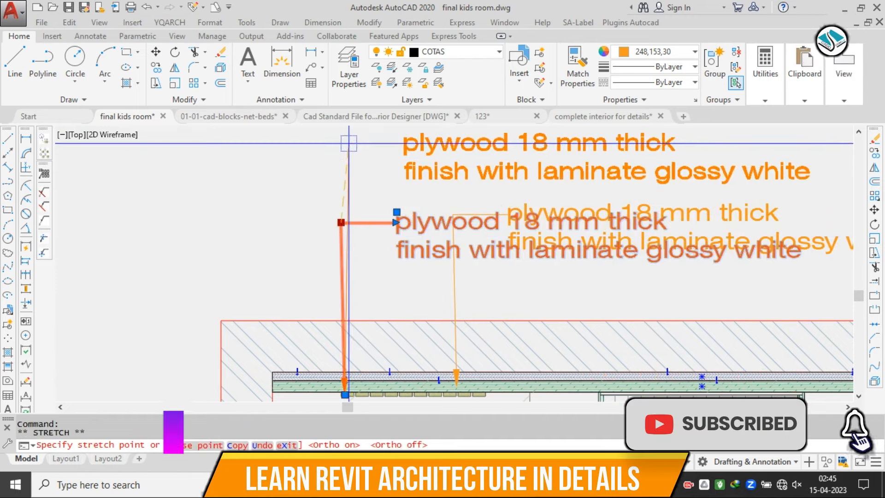
pyautogui.press('Escape')
pyautogui.scroll(-2, 453, 233)
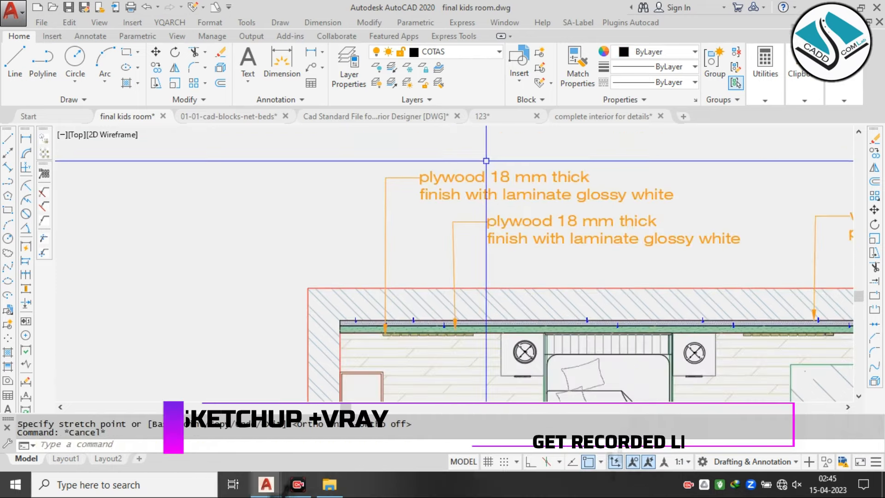
# Change the thickness in the upper plywood leader's first line to "12 mm thick", keeping the finish note on its own line
pyautogui.click(486, 177)
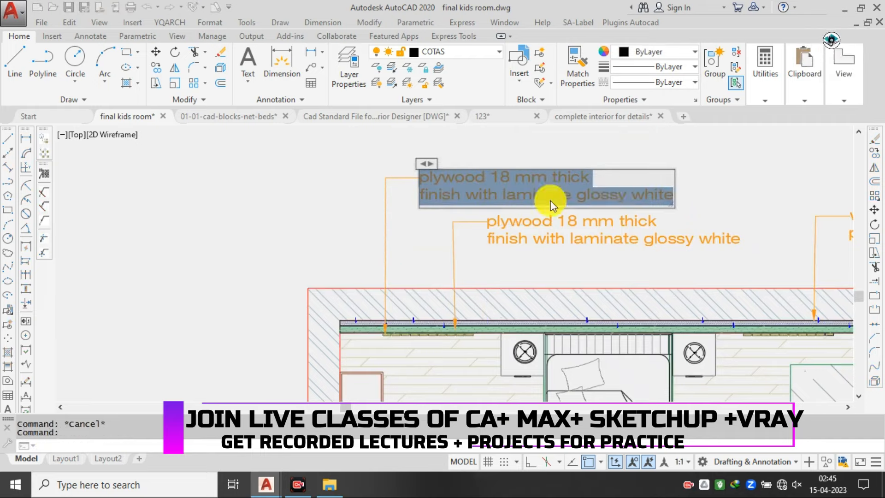
pyautogui.doubleClick(607, 194)
pyautogui.moveTo(597, 176); pyautogui.dragTo(493, 171)
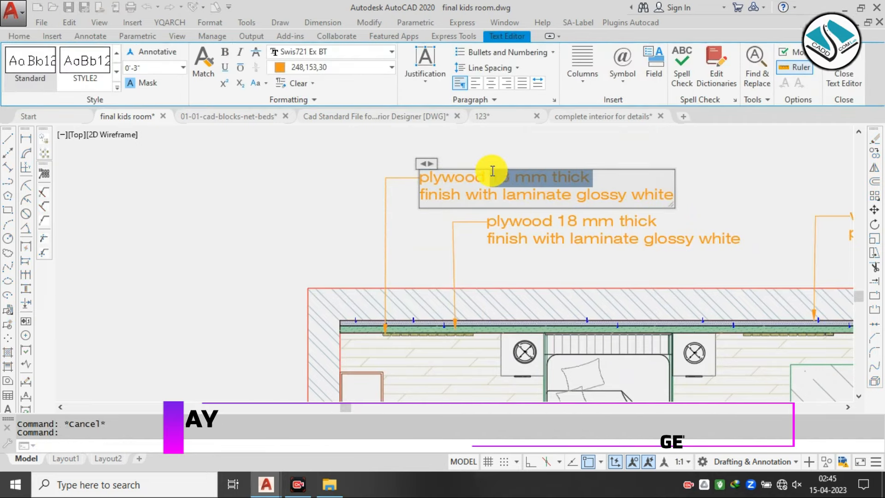
pyautogui.write('12 m')
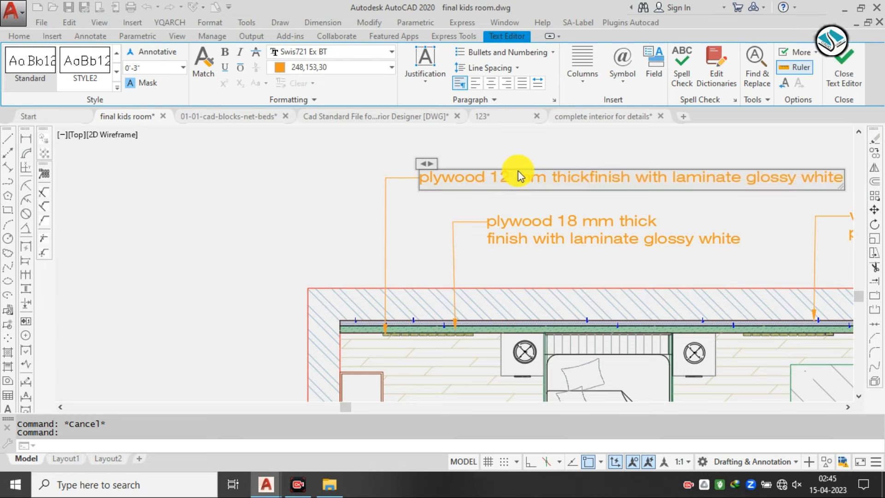
pyautogui.press('Return')
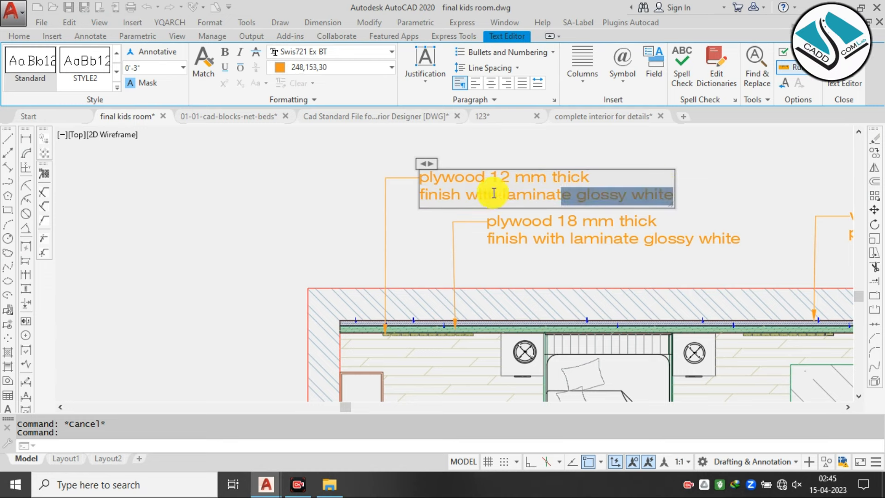
# Replace the upper leader's second line with "wooden groove" and finish text editing
pyautogui.press('Delete')
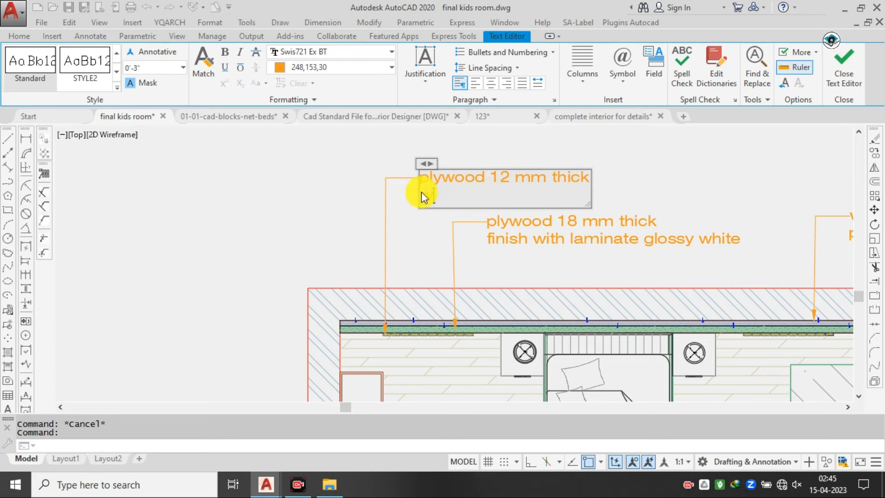
pyautogui.write('wooden')
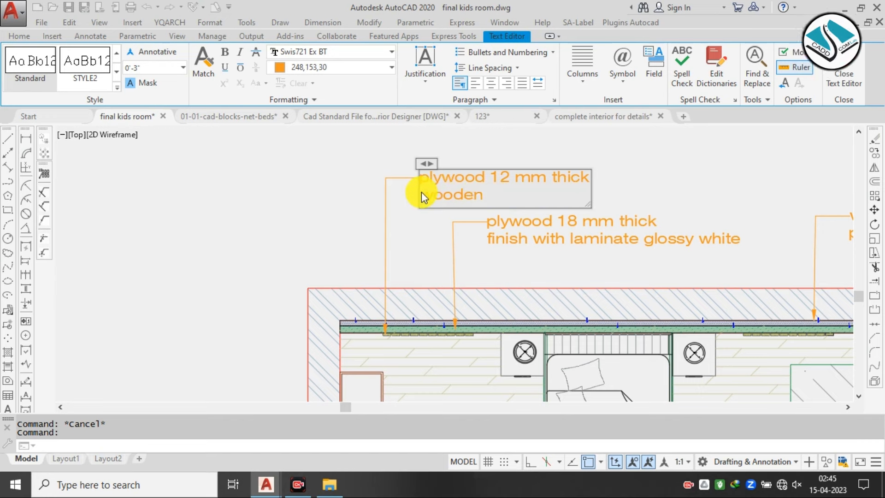
pyautogui.write(' gr')
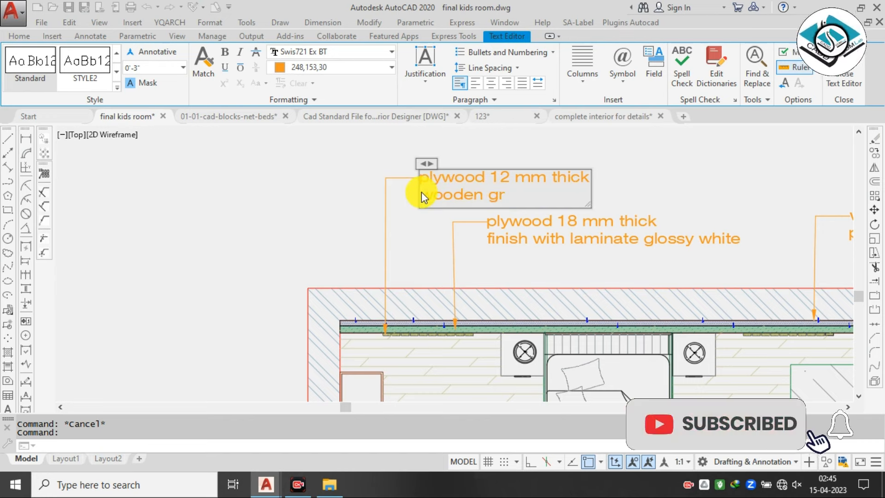
pyautogui.write('oo')
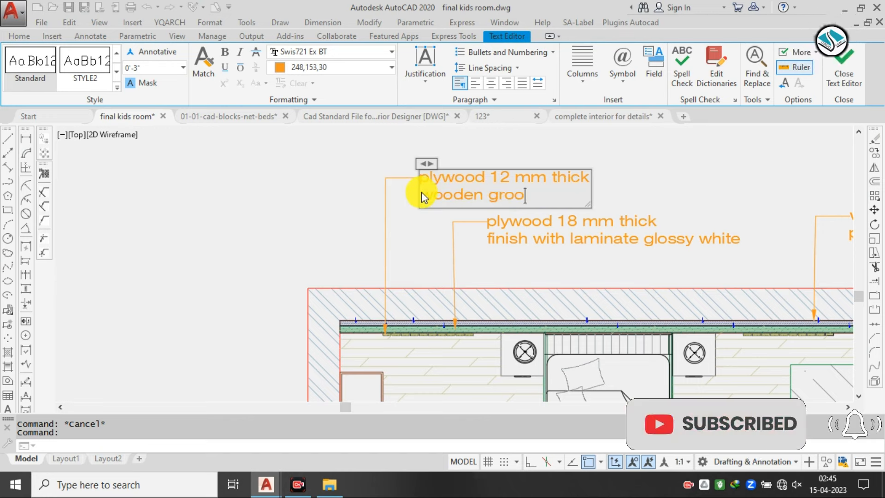
pyautogui.write('ve')
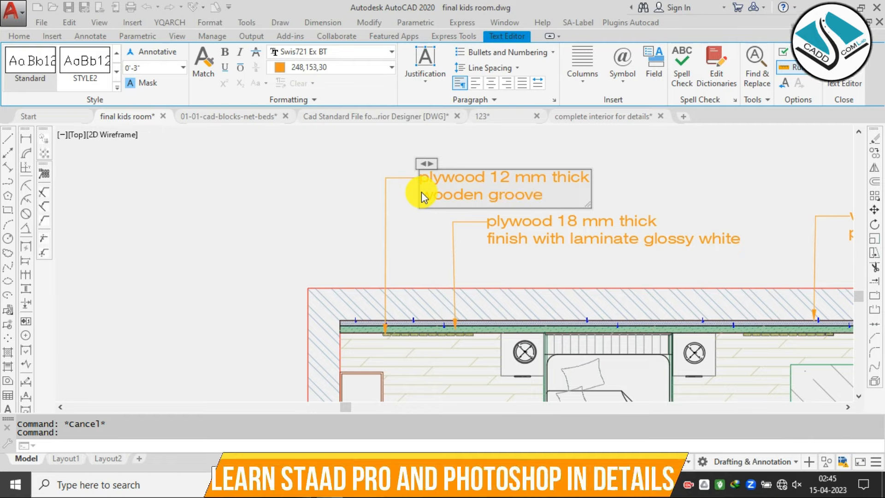
pyautogui.click(310, 171)
pyautogui.scroll(-4, 436, 196)
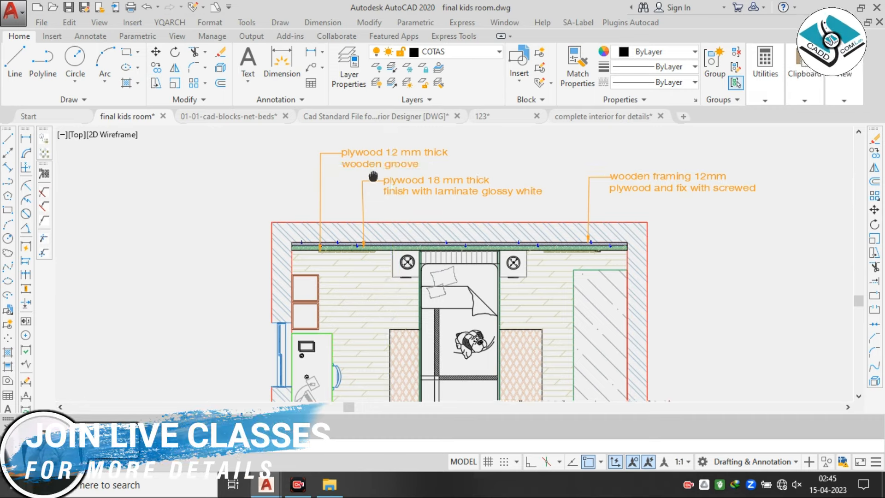
# Copy the "plywood 12 mm thick wooden groove" leader from its arrow tip onto the upper shelf box beside the window wall
pyautogui.moveTo(401, 180); pyautogui.dragTo(483, 183, button='middle')
pyautogui.click(402, 168)
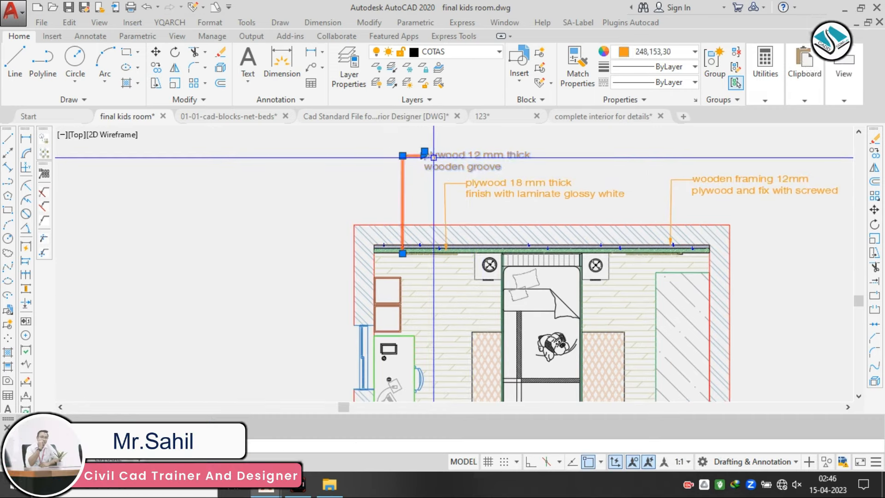
pyautogui.scroll(5, 399, 238)
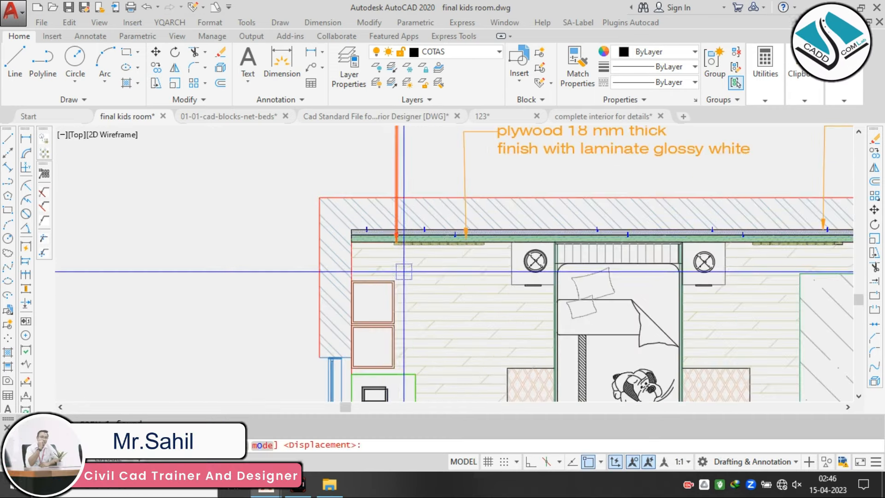
pyautogui.click(399, 238)
pyautogui.scroll(-2, 399, 237)
pyautogui.click(363, 298)
pyautogui.press('Escape')
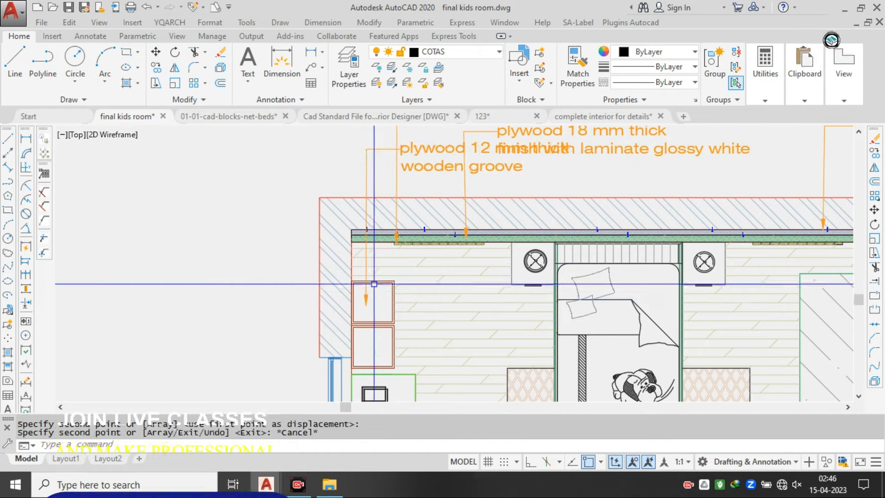
# Stretch the bend of the copied leader outside the window wall, so its note sits level with the shelf box
pyautogui.click(426, 146)
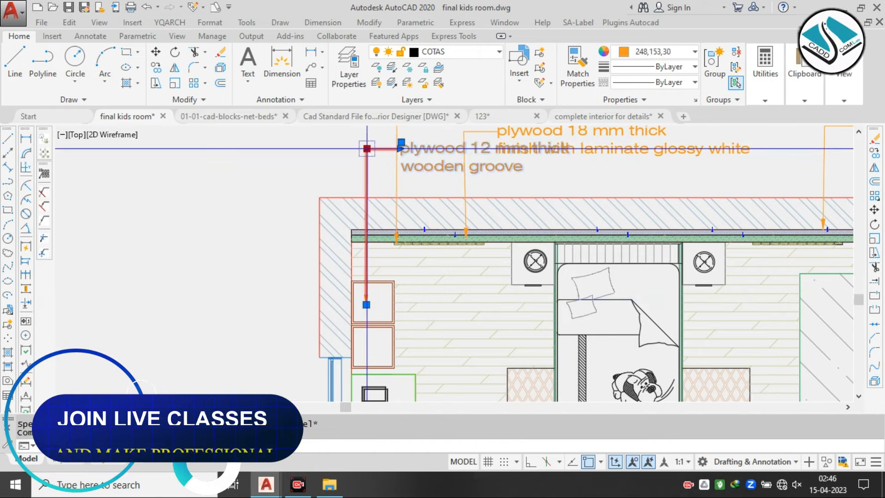
pyautogui.click(367, 148)
pyautogui.moveTo(145, 154); pyautogui.dragTo(229, 163, button='middle')
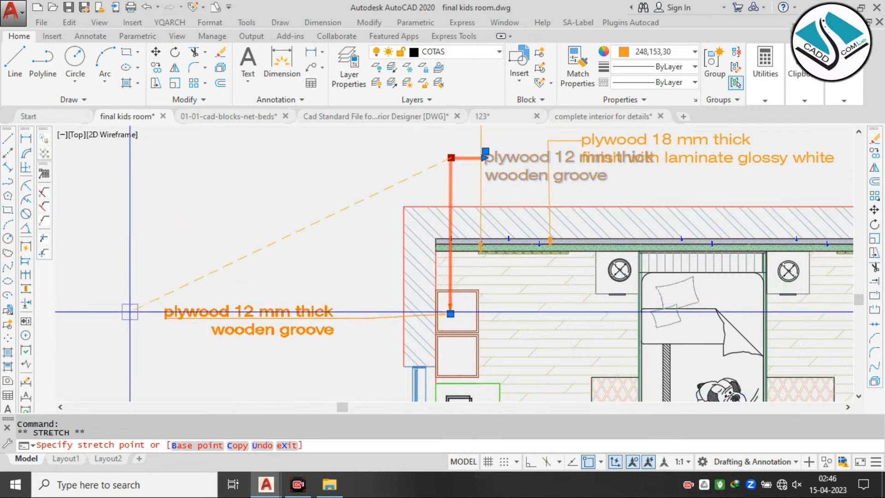
pyautogui.press('Escape')
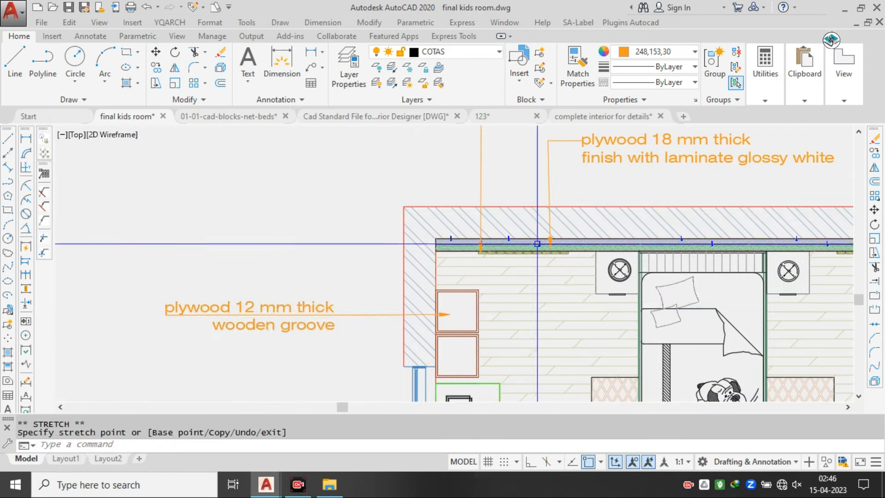
# Replace the text of the shelf box leader with "plywood shelf"
pyautogui.moveTo(297, 323); pyautogui.dragTo(365, 274, button='middle')
pyautogui.click(365, 275)
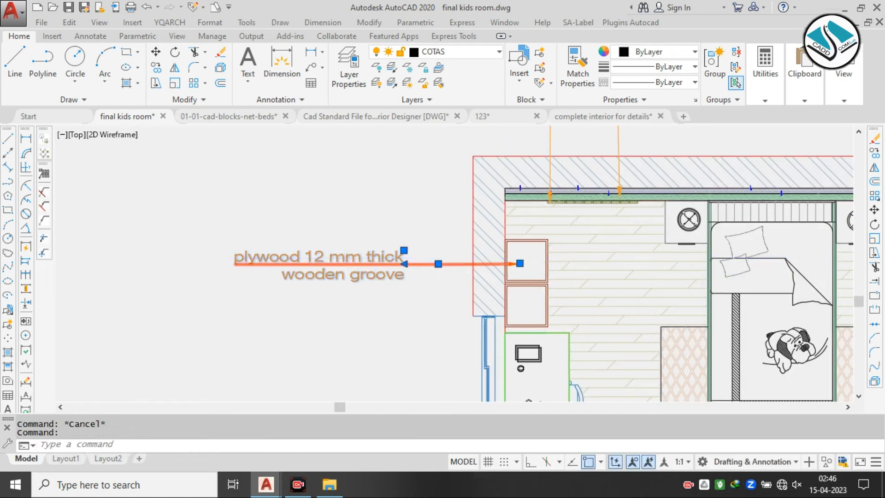
pyautogui.doubleClick(379, 258)
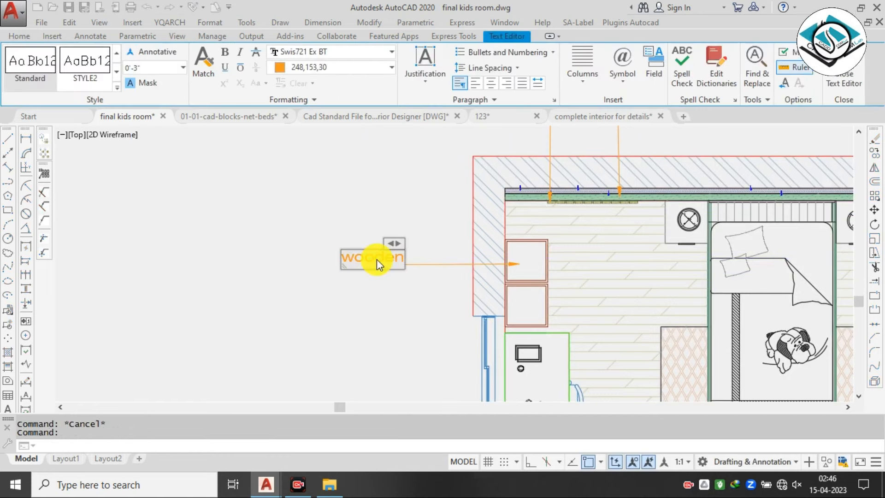
pyautogui.hotkey('ctrl', 'a')
pyautogui.write('plywood')
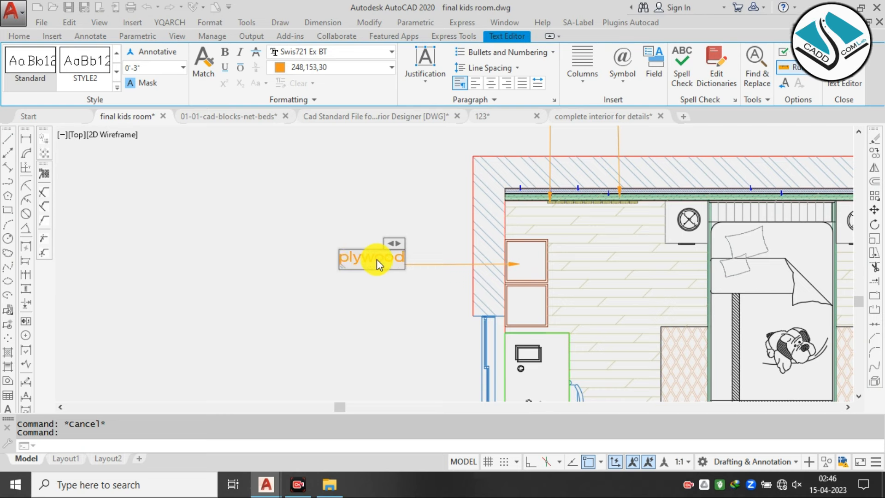
pyautogui.write(' shelf')
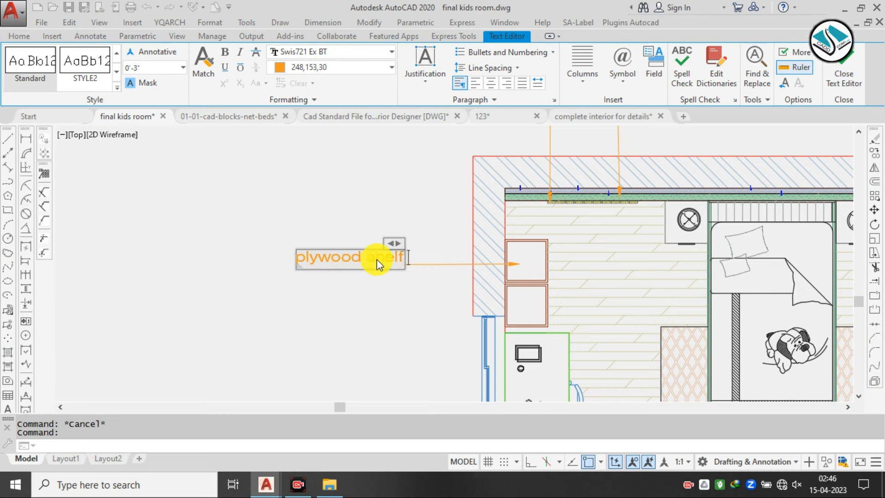
# Add the lines "wooden material finish with" and "laminate sheet" below the shelf leader's first line and finish text editing
pyautogui.press('Return')
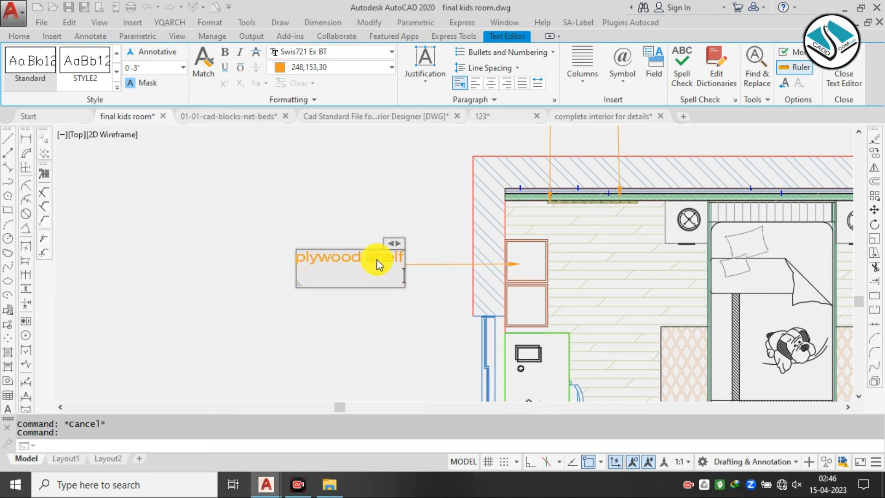
pyautogui.write('wooden')
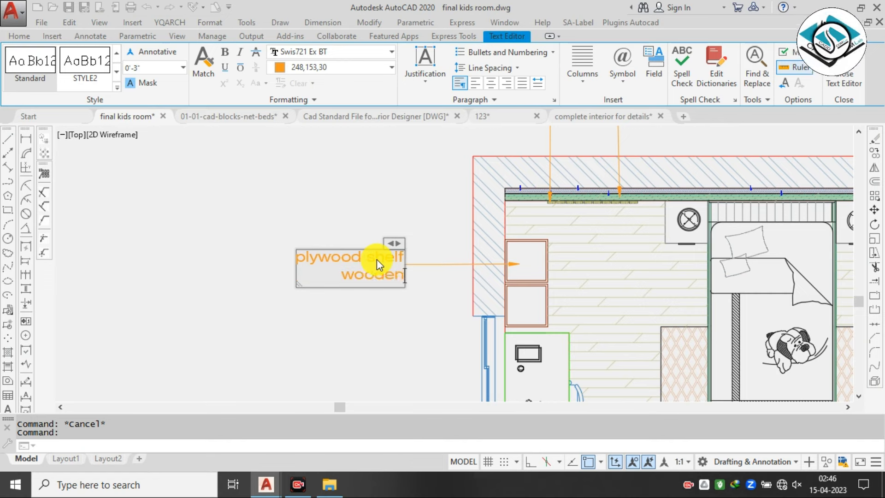
pyautogui.write(' material')
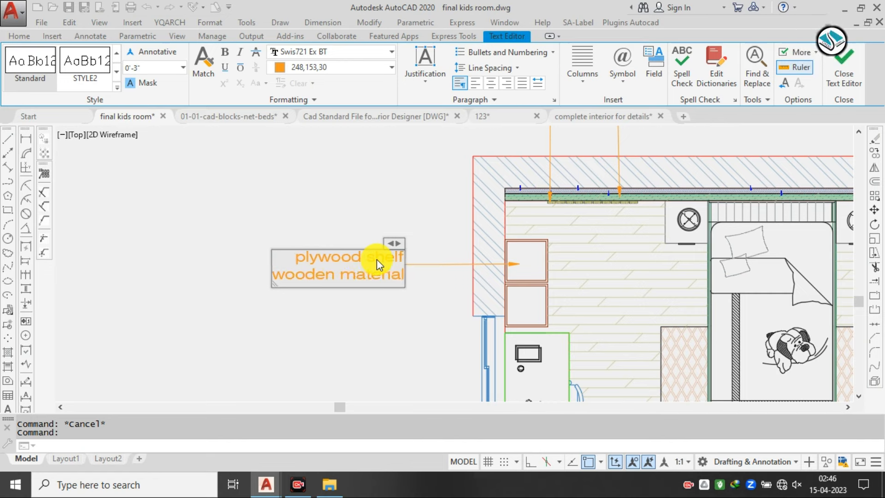
pyautogui.write(' finis')
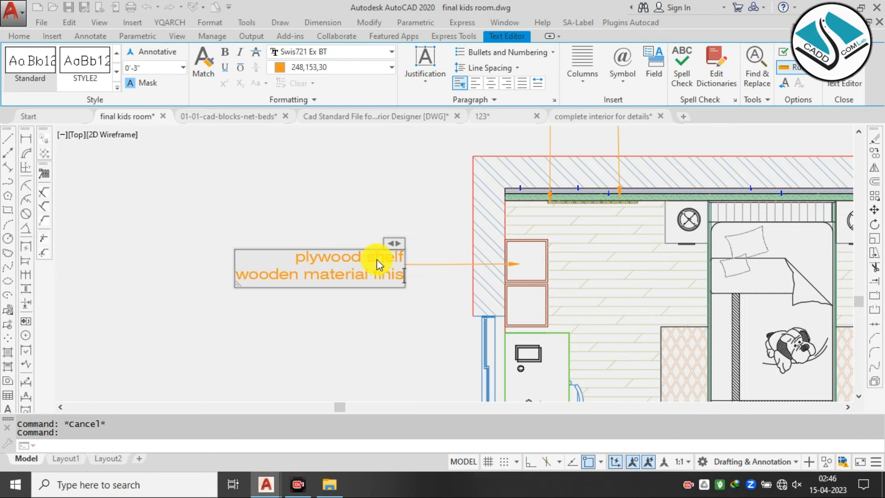
pyautogui.write('h wit')
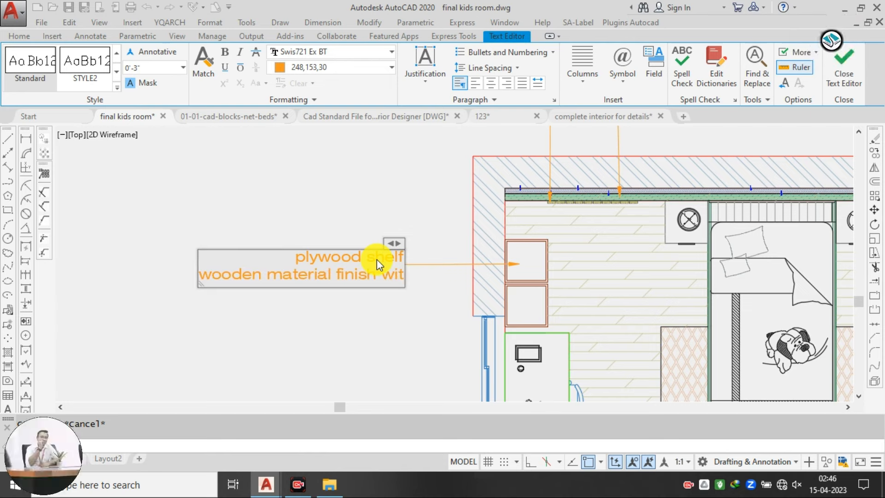
pyautogui.write('hlaminate')
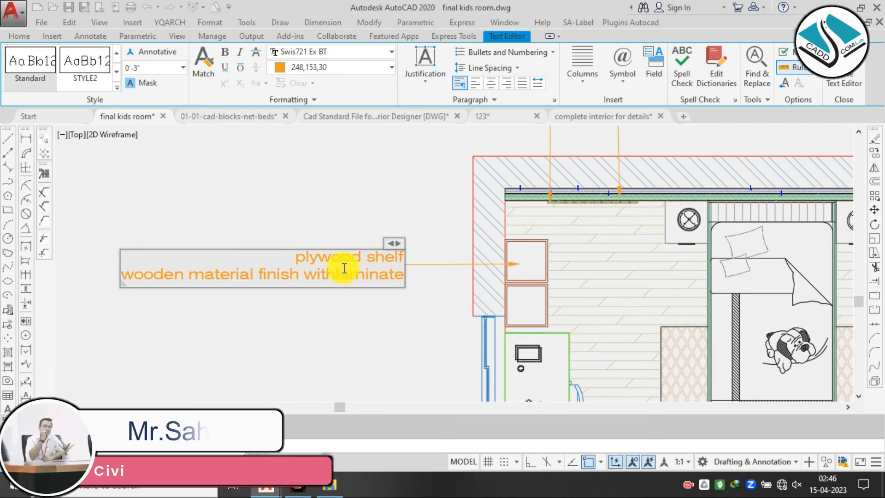
pyautogui.press('Return')
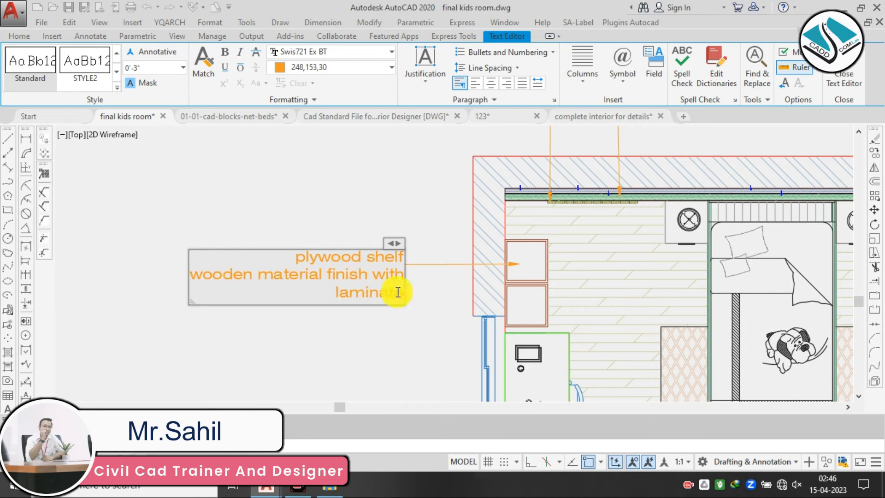
pyautogui.write('sheet')
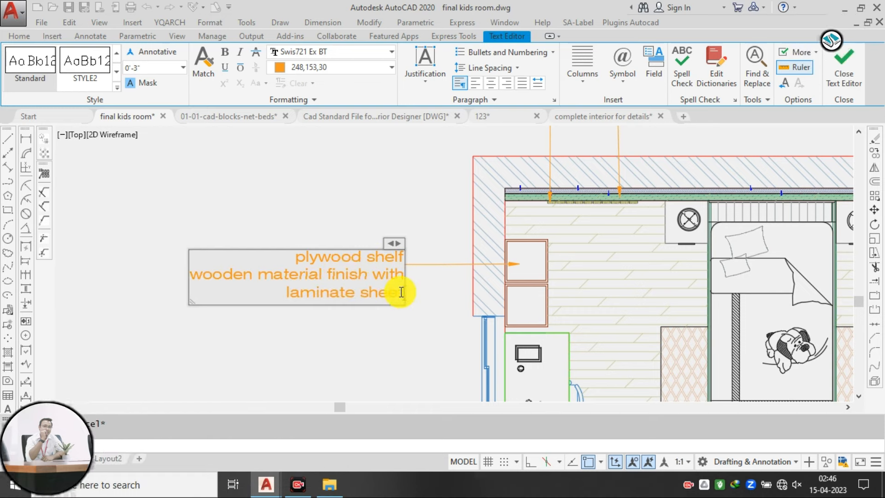
pyautogui.click(416, 198)
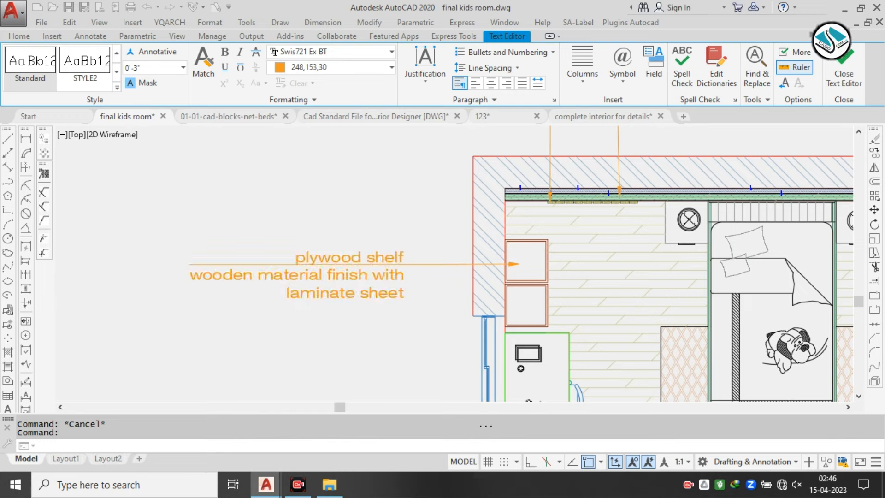
# Copy the plywood shelf leader from its arrow tip onto the single shelf box below the study table
pyautogui.scroll(-4, 382, 148)
pyautogui.scroll(4, 378, 259)
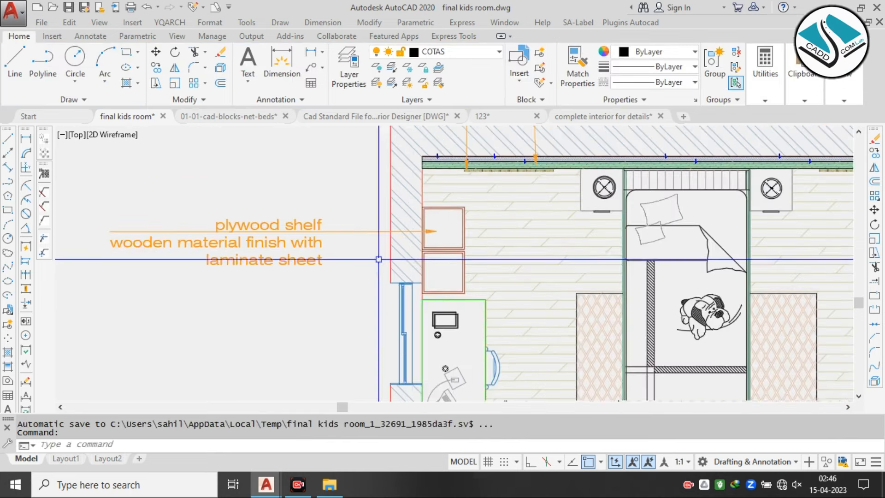
pyautogui.moveTo(379, 259); pyautogui.dragTo(426, 205, button='middle')
pyautogui.click(405, 212)
pyautogui.click(255, 204)
pyautogui.press('Return')
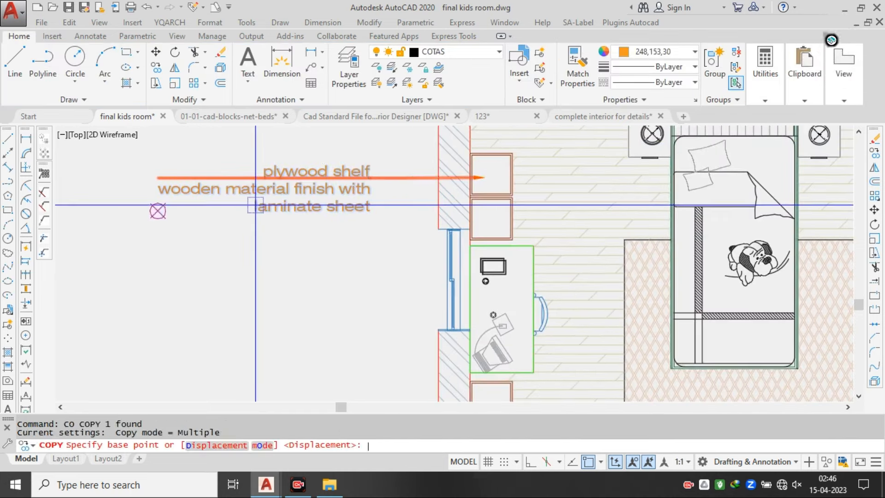
pyautogui.click(479, 177)
pyautogui.scroll(-2, 474, 272)
pyautogui.moveTo(479, 335); pyautogui.dragTo(450, 240, button='middle')
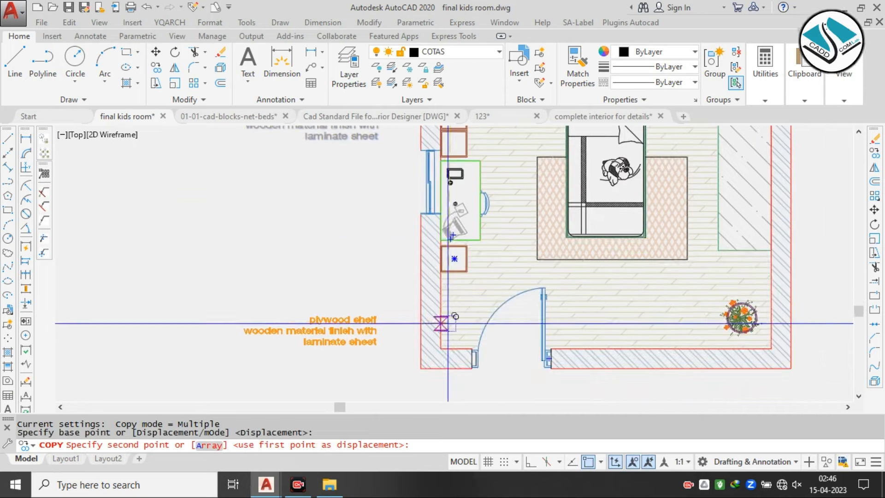
pyautogui.click(454, 259)
pyautogui.press('Escape')
# Copy the lower plywood shelf leader straight up onto the study table with Ortho on
pyautogui.moveTo(431, 204); pyautogui.dragTo(406, 280, button='middle')
pyautogui.scroll(-9, 599, 265)
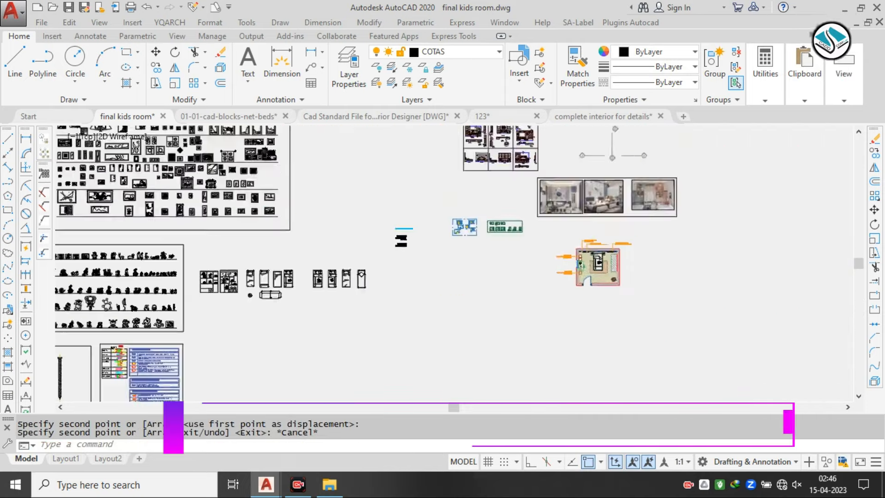
pyautogui.middleClick(634, 245)
pyautogui.middleClick(634, 245)
pyautogui.scroll(8, 660, 257)
pyautogui.moveTo(395, 204); pyautogui.dragTo(450, 216, button='middle')
pyautogui.scroll(2, 450, 237)
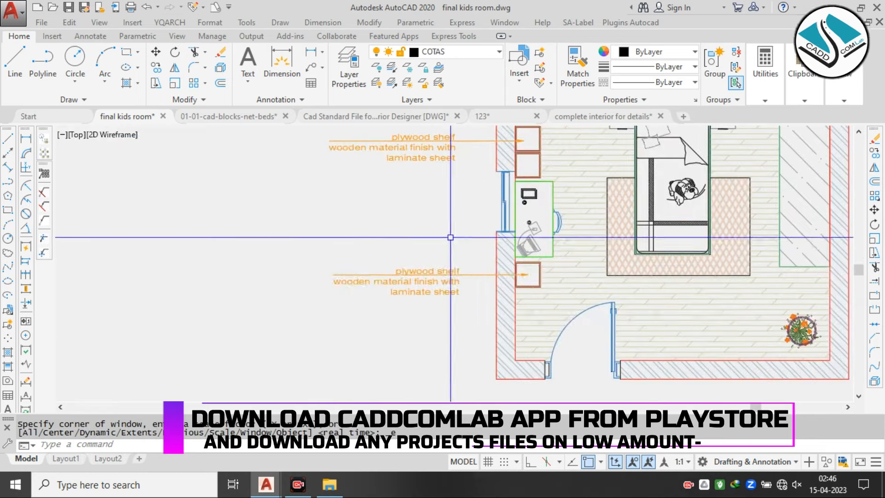
pyautogui.click(450, 237)
pyautogui.click(349, 320)
pyautogui.write('c')
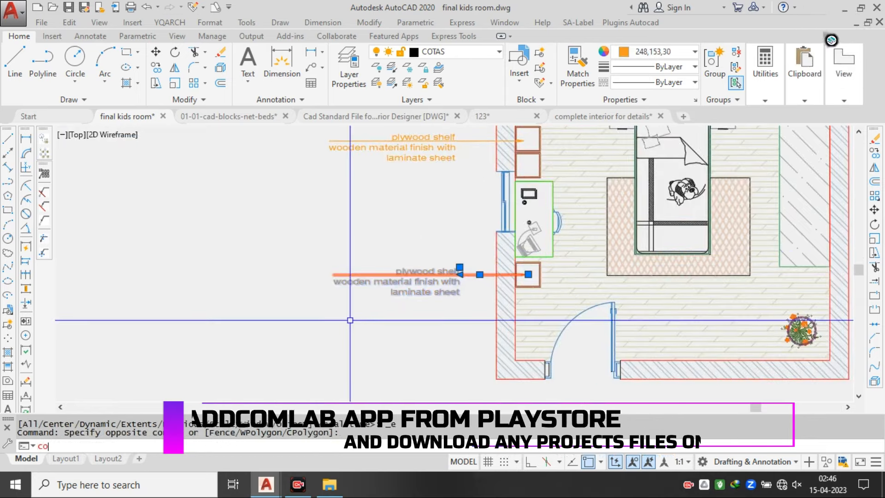
pyautogui.write('o')
pyautogui.press('Return')
pyautogui.click(528, 274)
pyautogui.scroll(6, 516, 200)
pyautogui.scroll(-4, 542, 235)
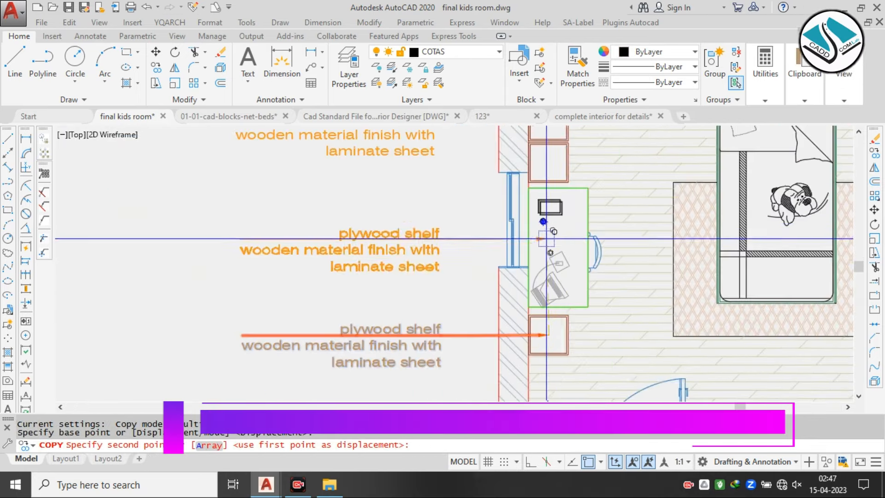
pyautogui.click(532, 461)
pyautogui.scroll(2, 550, 226)
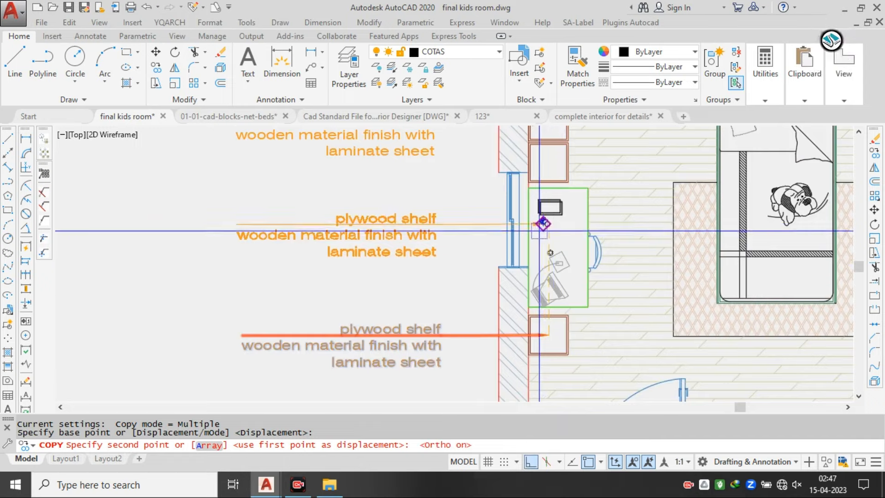
pyautogui.scroll(1, 551, 223)
pyautogui.click(550, 223)
pyautogui.press('Escape')
# Replace the first line of the leader text at the study table with "study table made with wooden"
pyautogui.scroll(-2, 550, 223)
pyautogui.moveTo(550, 223); pyautogui.dragTo(580, 226, button='middle')
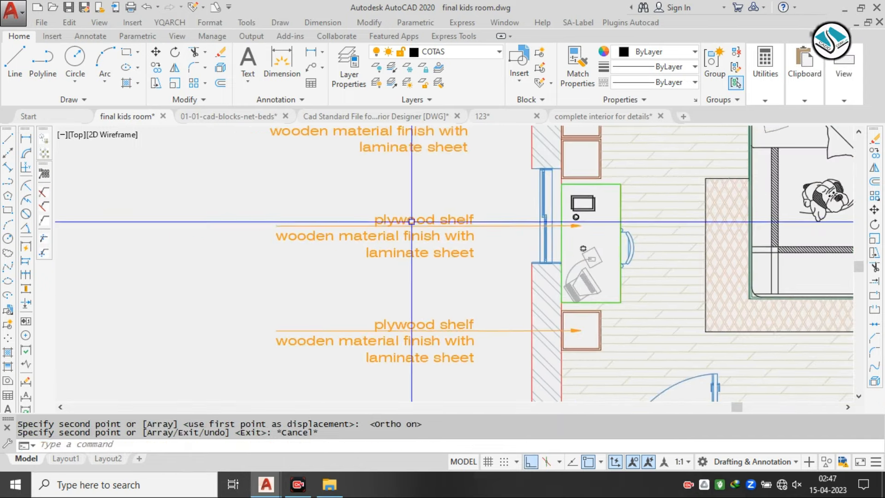
pyautogui.click(410, 223)
pyautogui.doubleClick(411, 222)
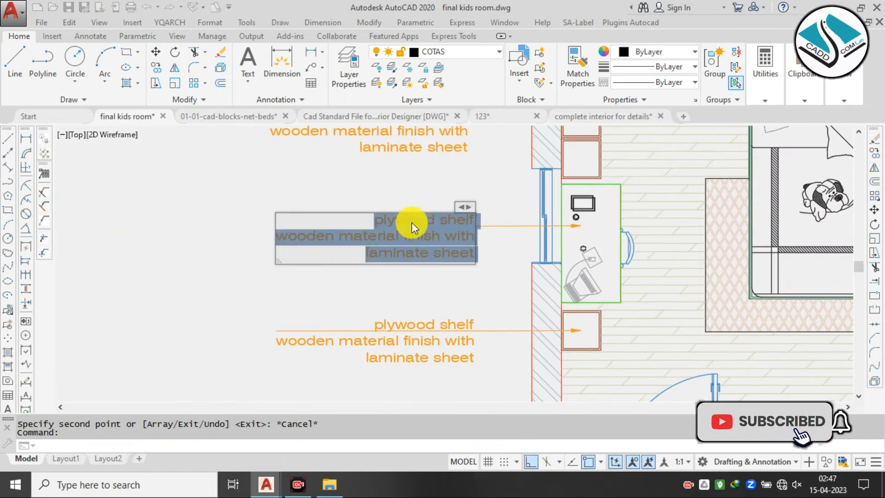
pyautogui.write('study')
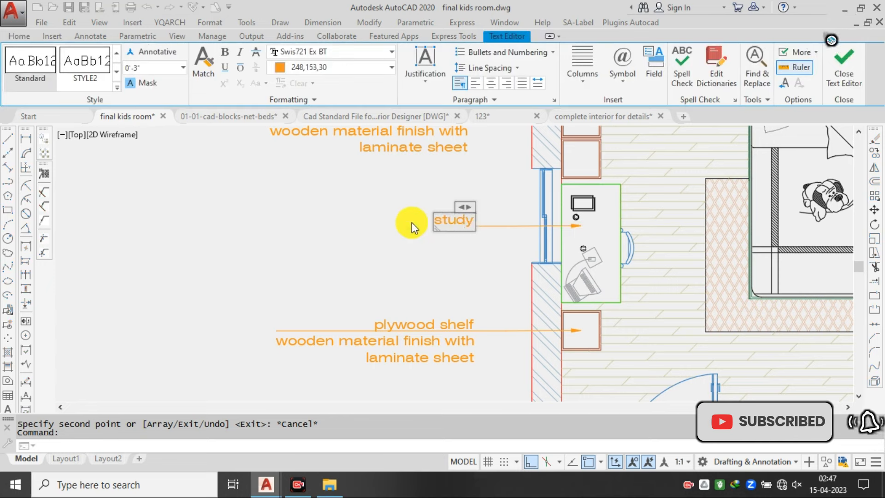
pyautogui.write(' table')
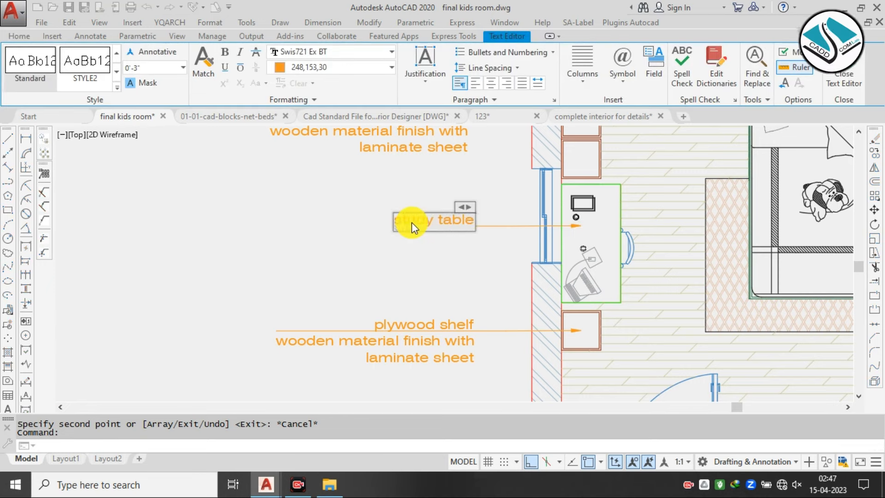
pyautogui.write(' made wit')
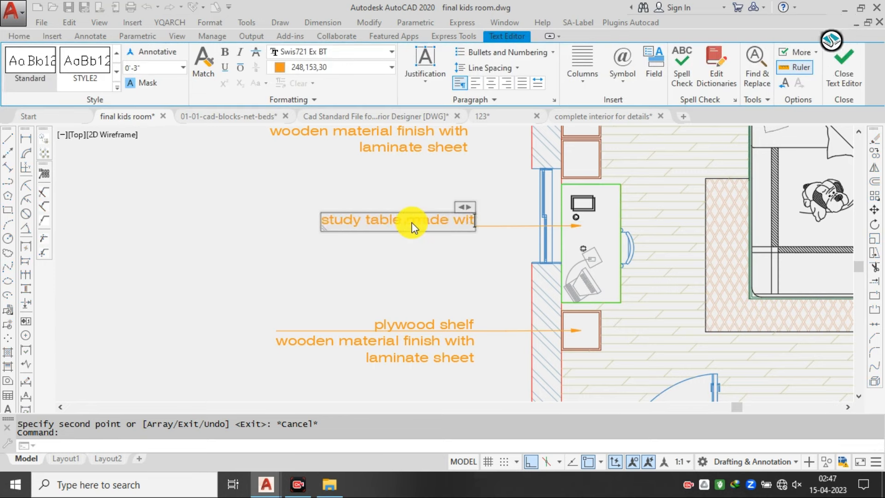
pyautogui.write('h wooden')
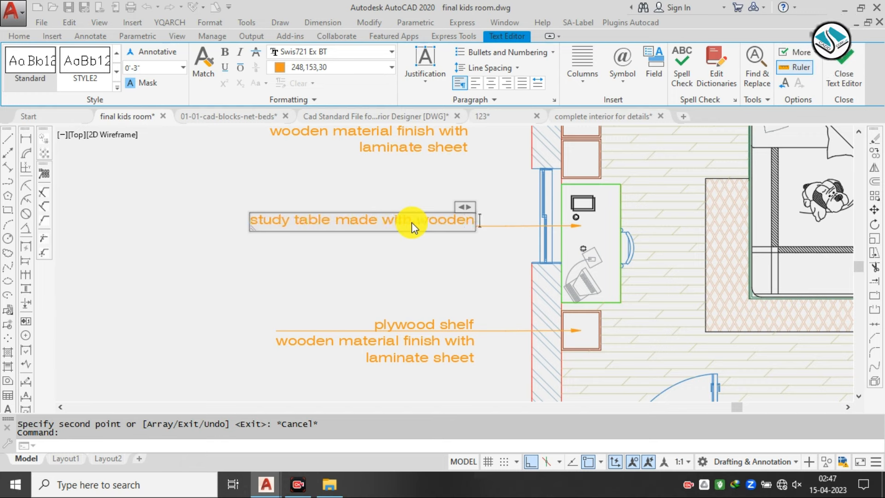
pyautogui.press('Return')
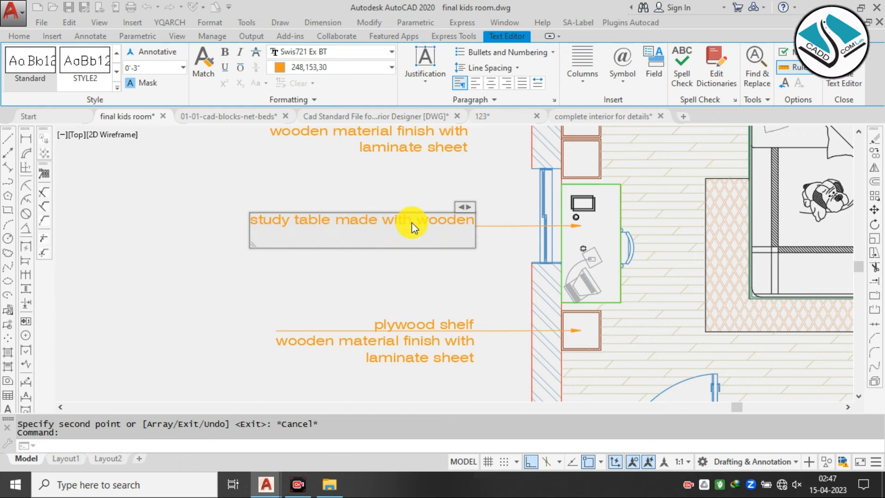
# Add the second line "plywood 12 mm .material finish with laminate" to the study table leader and finish text editing
pyautogui.write('plywood')
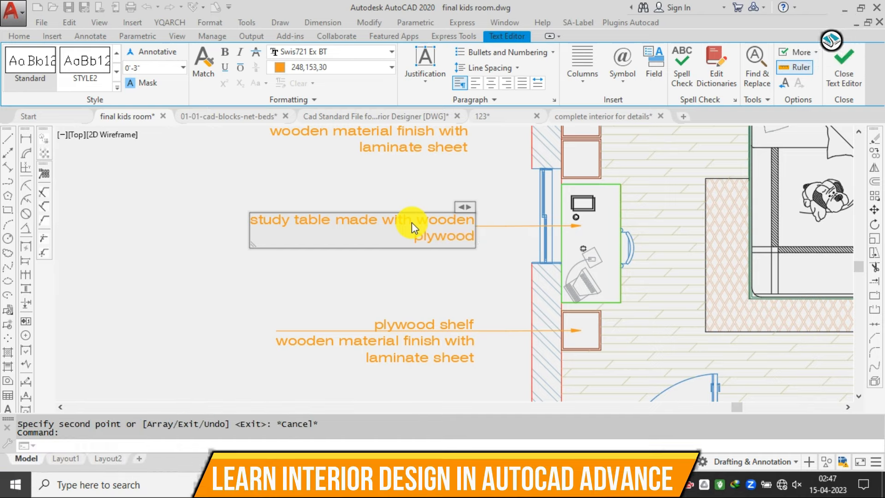
pyautogui.write(' 12 mm')
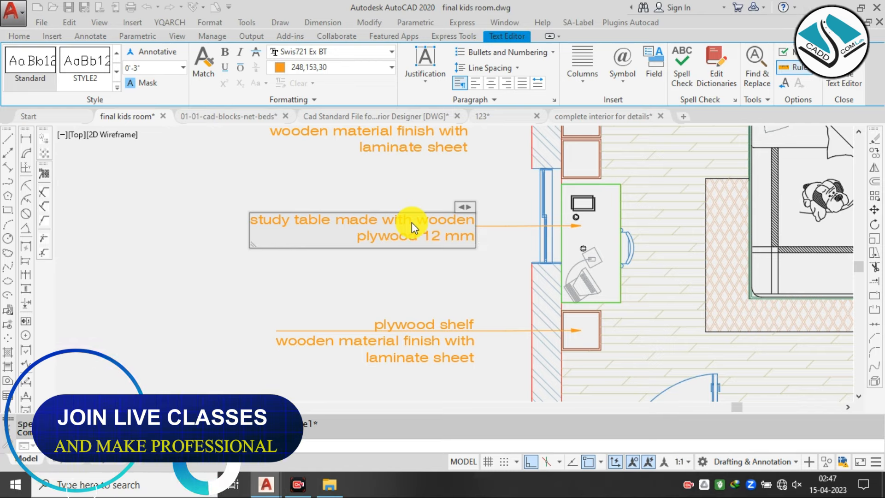
pyautogui.write(' .materia')
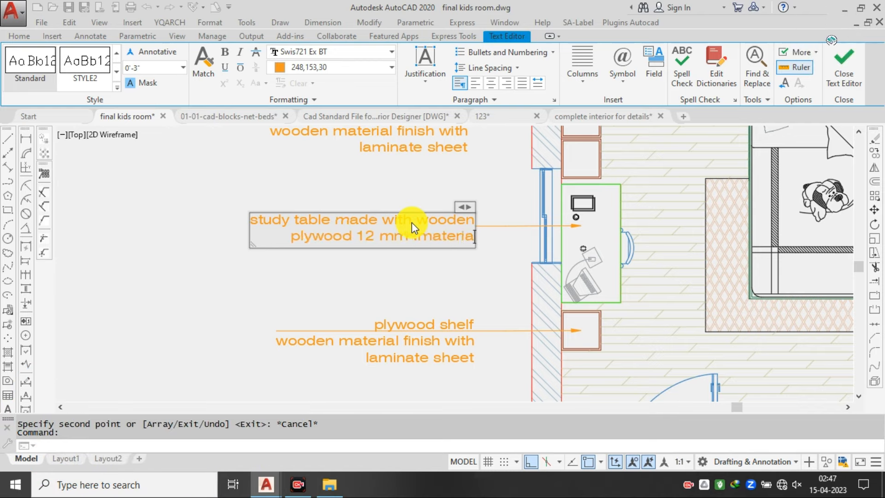
pyautogui.write('l finish w')
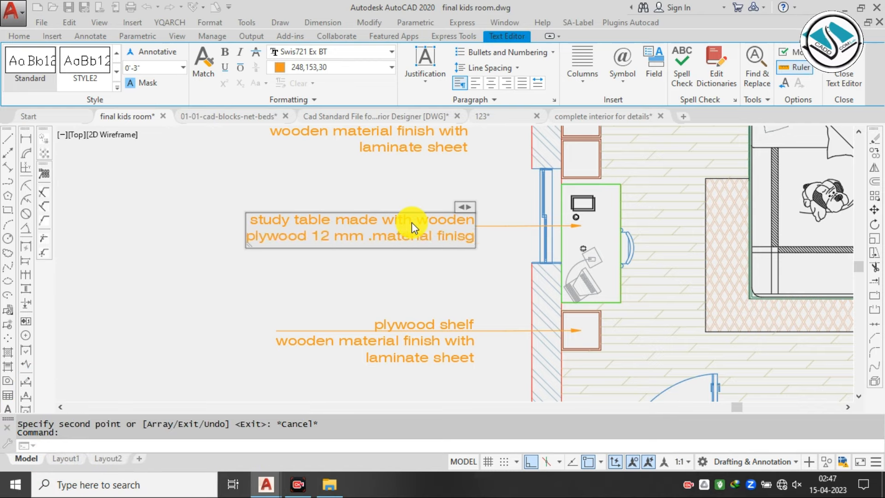
pyautogui.write('it')
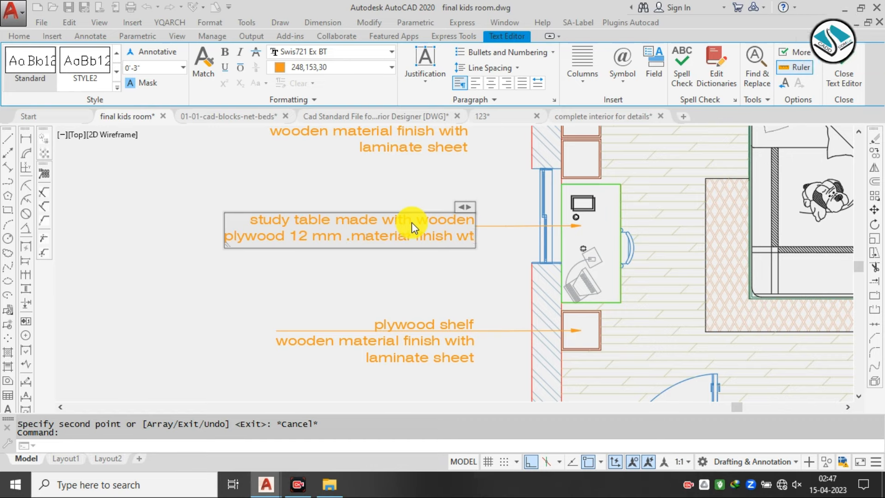
pyautogui.write('h')
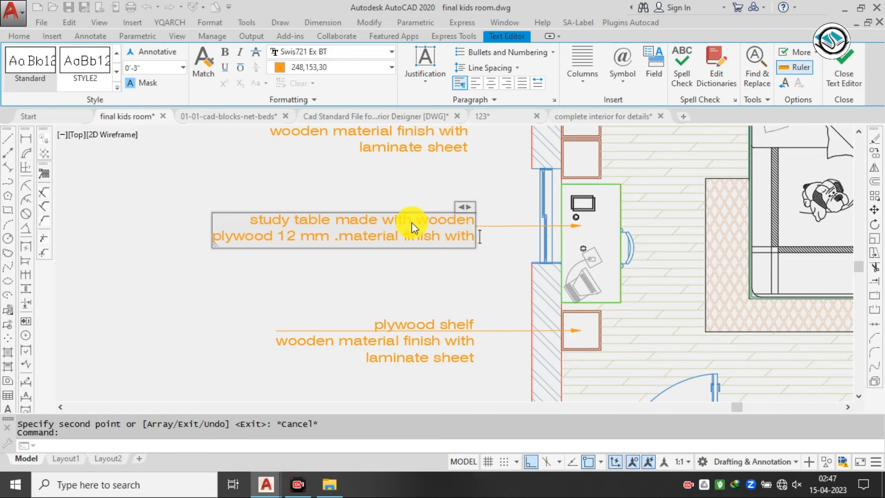
pyautogui.write(' laminate')
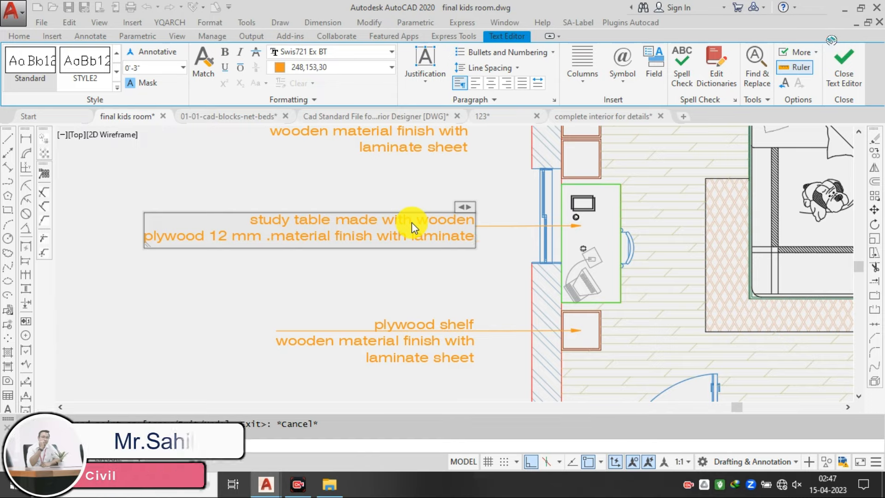
pyautogui.hotkey('ctrl', 'Return')
# Mirror the upper plywood shelf leader about a vertical line just outside the room's right wall, keeping the original
pyautogui.scroll(-3, 452, 182)
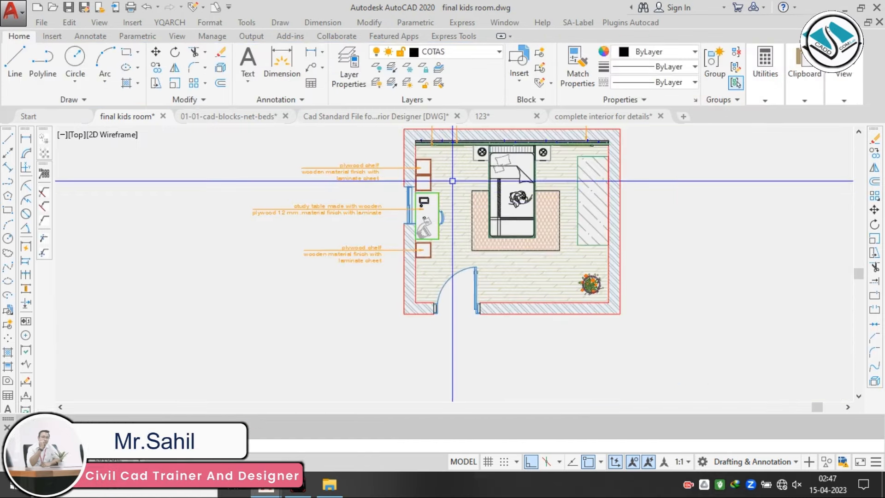
pyautogui.scroll(2, 441, 226)
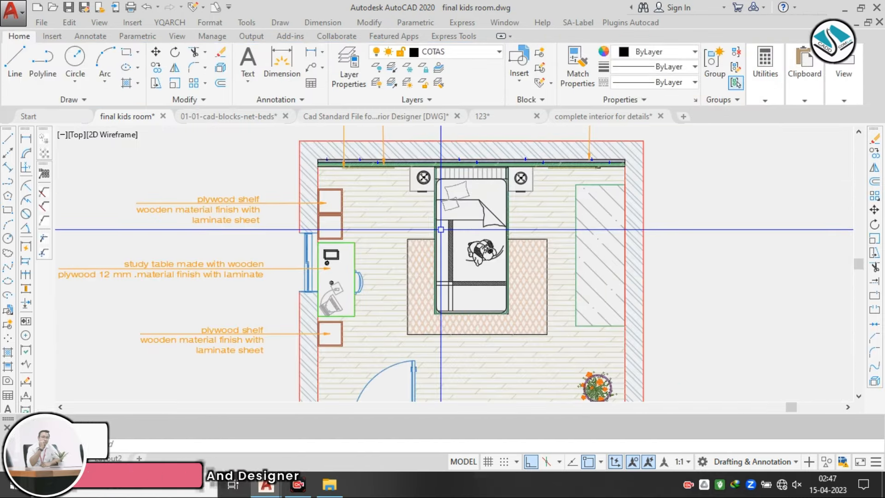
pyautogui.press('Escape')
pyautogui.scroll(-2, 383, 230)
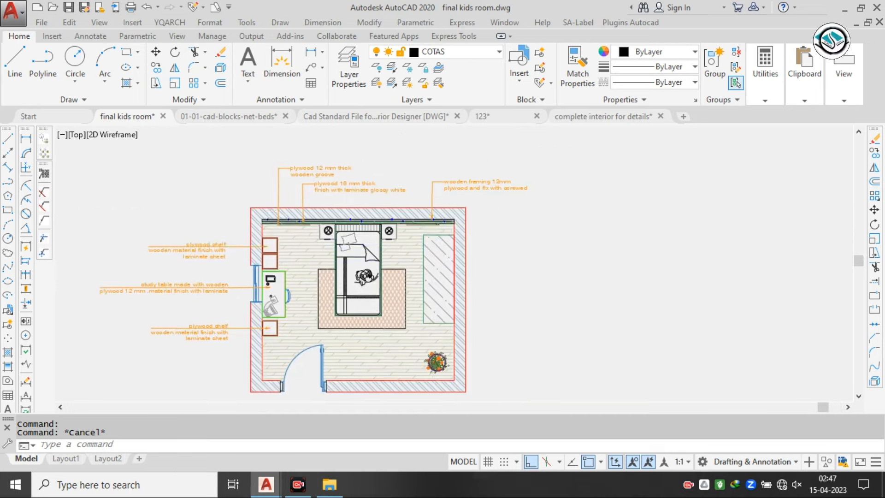
pyautogui.scroll(3, 241, 244)
pyautogui.click(370, 171)
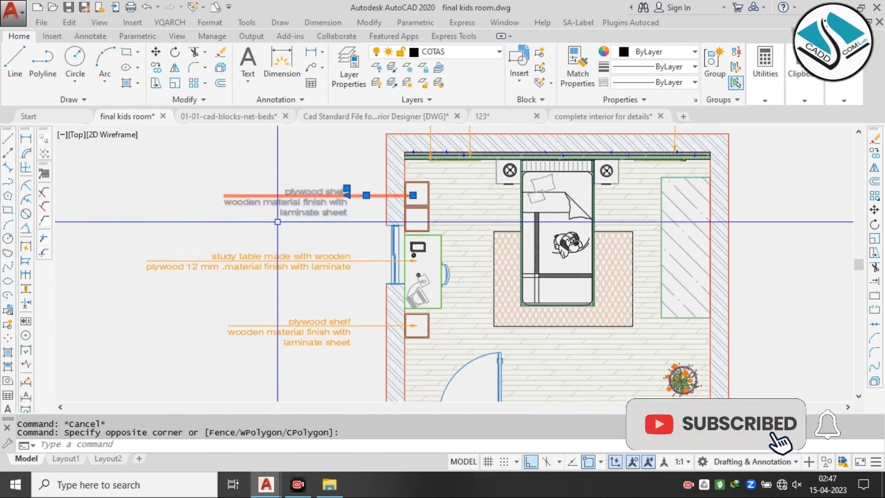
pyautogui.click(278, 220)
pyautogui.write('mi')
pyautogui.press('Return')
pyautogui.scroll(-1, 272, 211)
pyautogui.click(590, 203)
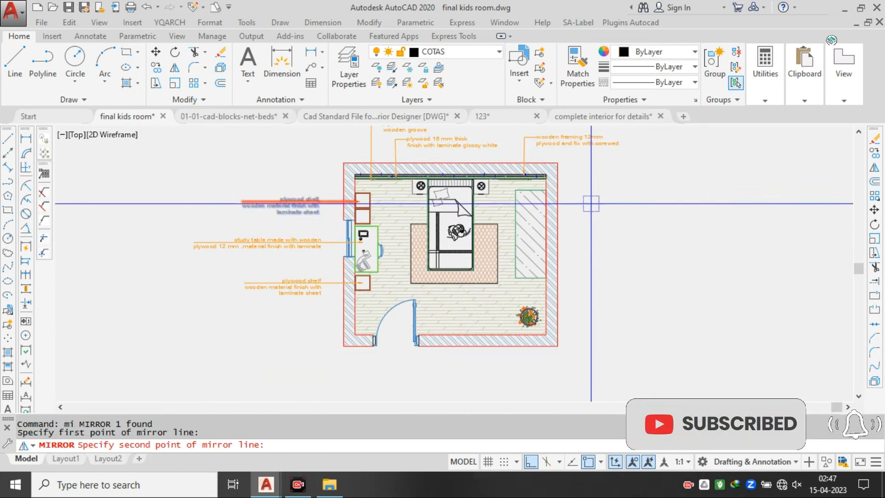
pyautogui.click(590, 291)
pyautogui.press('Return')
# Move the mirrored leader by its arrow tip onto the hatched wardrobe along the right wall, with Ortho off
pyautogui.moveTo(672, 249); pyautogui.dragTo(520, 262, button='middle')
pyautogui.click(750, 164)
pyautogui.click(667, 257)
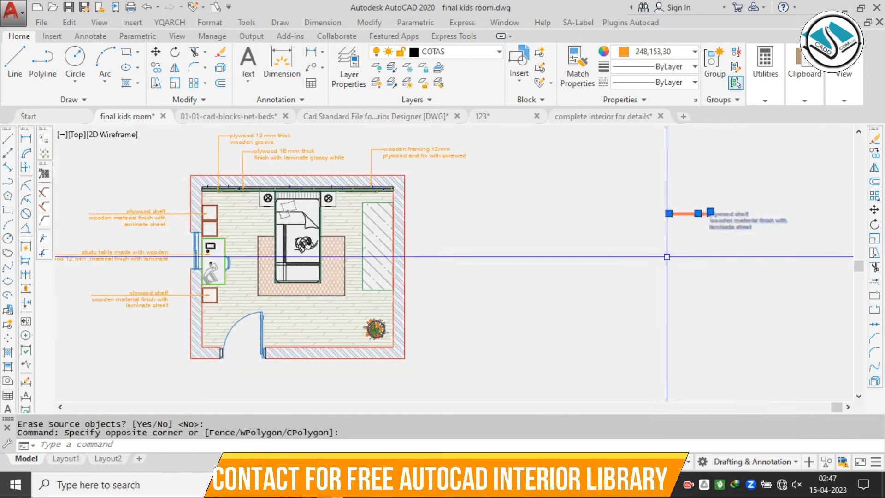
pyautogui.write('m')
pyautogui.press('Return')
pyautogui.scroll(1, 663, 221)
pyautogui.click(671, 207)
pyautogui.moveTo(220, 223); pyautogui.dragTo(378, 223, button='middle')
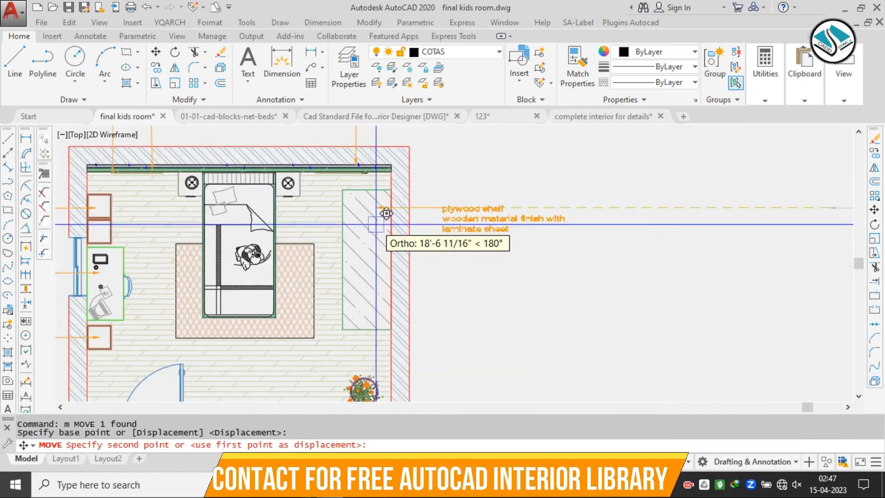
pyautogui.scroll(1, 365, 222)
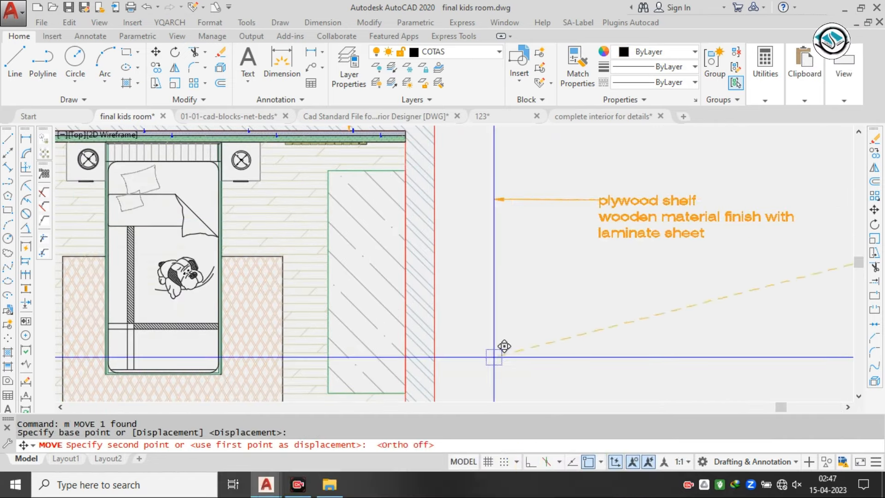
pyautogui.click(372, 257)
pyautogui.press('Escape')
# Replace the moved leader's text with the lines "wardrobe madde with plywood" and "finish with laminate glossy"
pyautogui.doubleClick(510, 263)
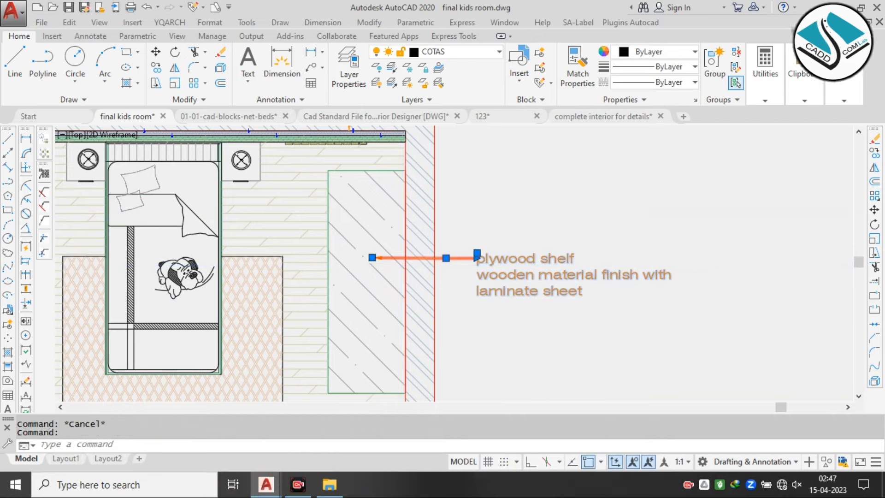
pyautogui.write('wardrobe')
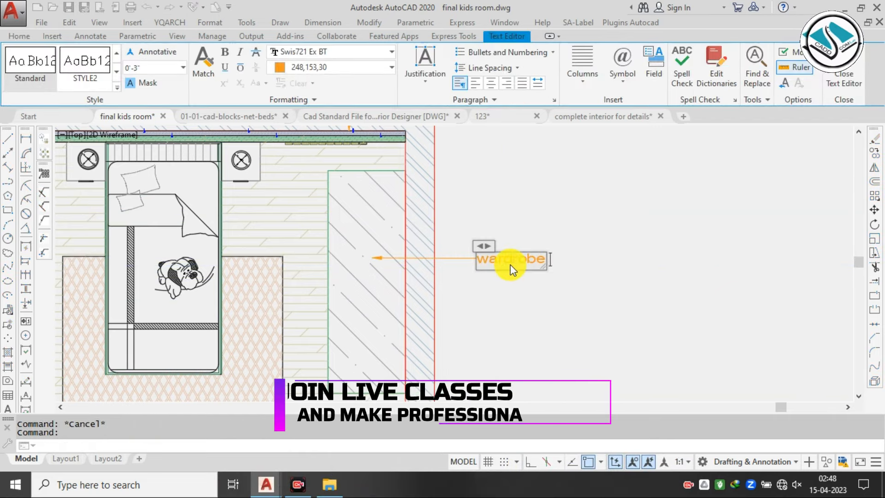
pyautogui.write(' madde wit')
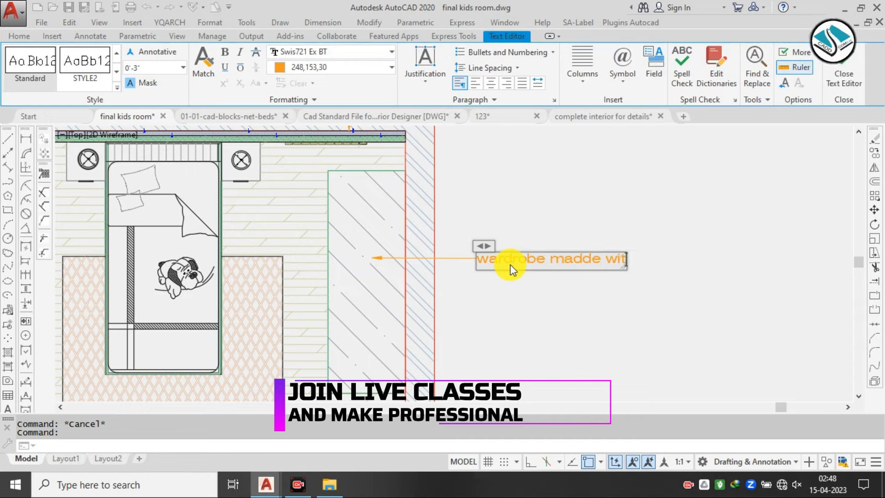
pyautogui.write('h plyw')
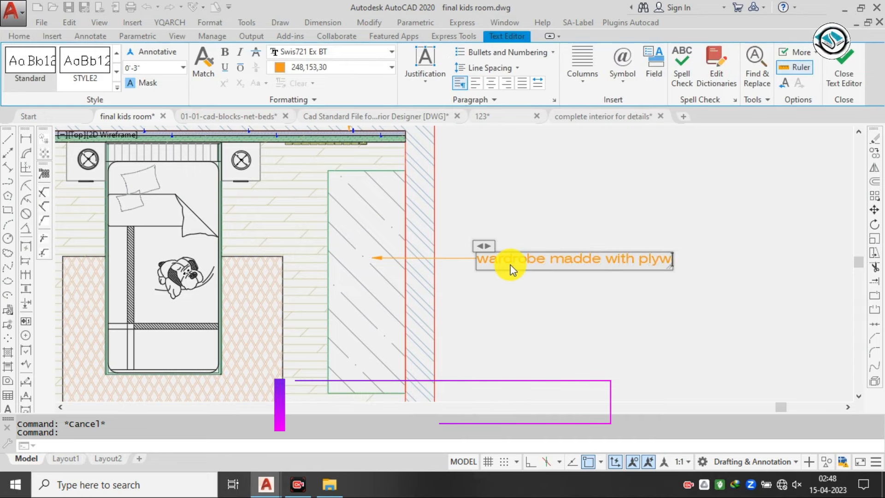
pyautogui.write('ood')
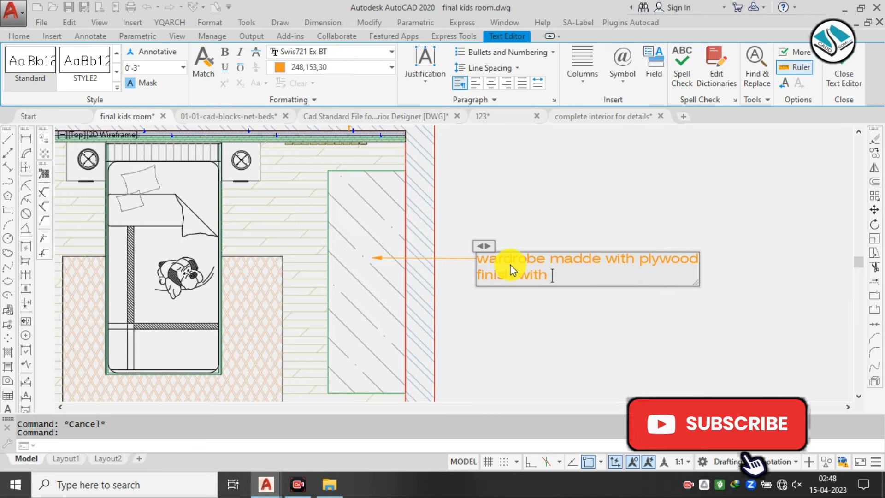
pyautogui.write('laminate glossy')
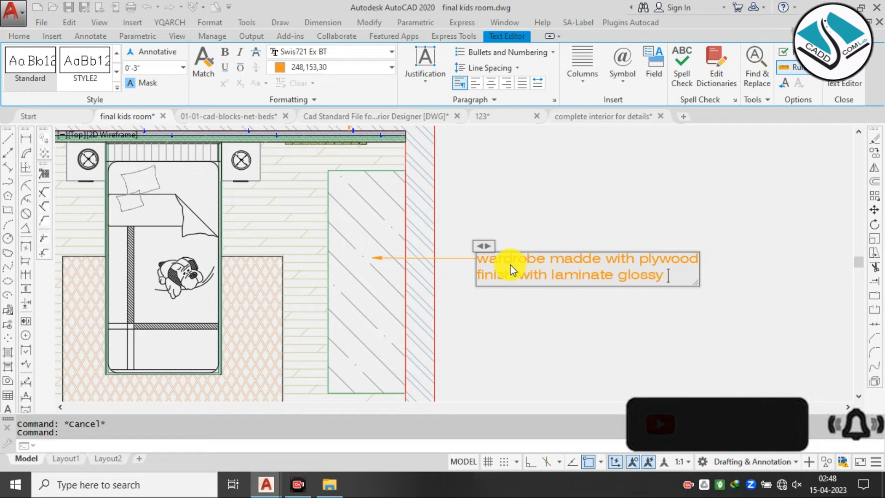
# Check the wardrobe finish in the reference images, add "white" to the end of the wardrobe leader's second line, and finish text editing
pyautogui.scroll(-8, 530, 297)
pyautogui.scroll(5, 467, 214)
pyautogui.scroll(2, 443, 269)
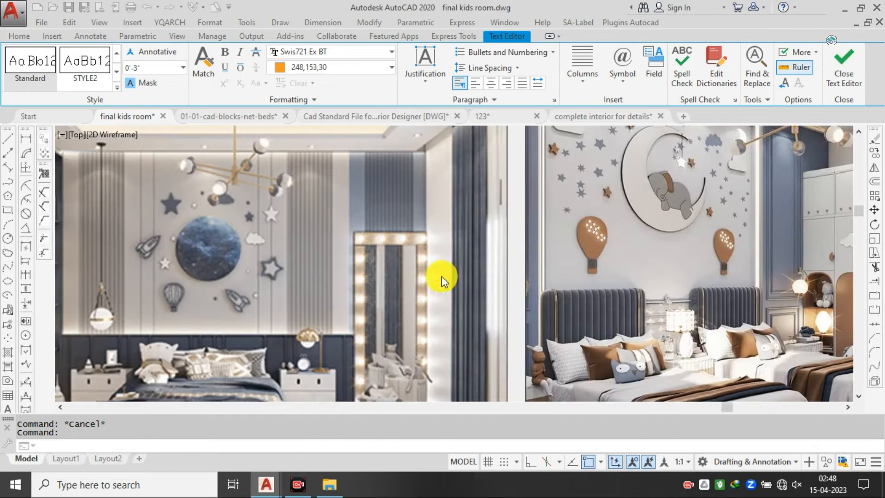
pyautogui.scroll(-1, 442, 279)
pyautogui.scroll(3, 704, 251)
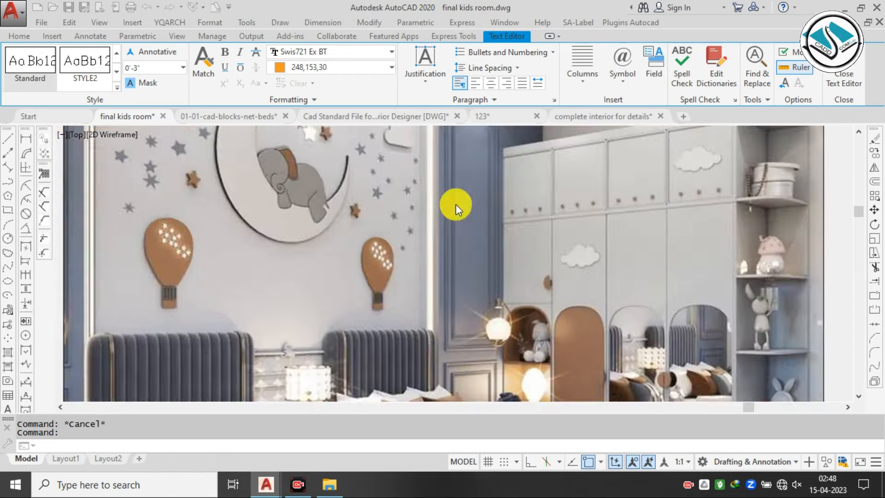
pyautogui.scroll(-8, 454, 203)
pyautogui.scroll(5, 500, 332)
pyautogui.scroll(4, 527, 361)
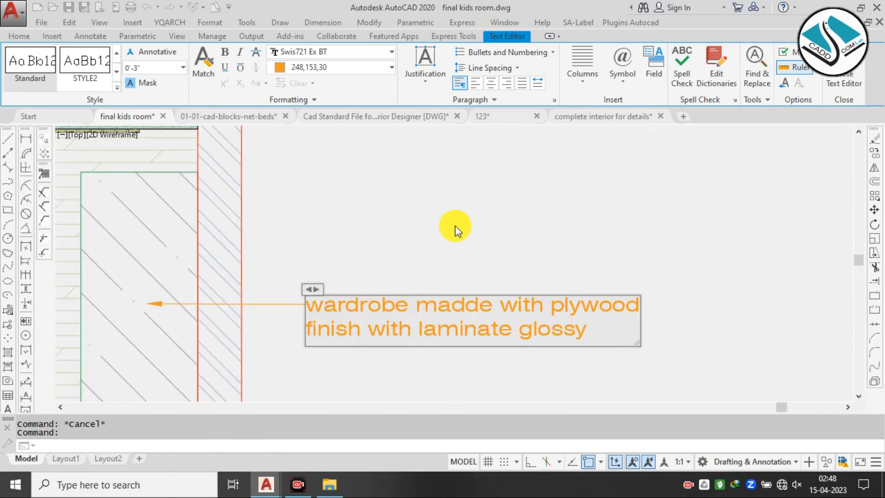
pyautogui.write('e')
pyautogui.click(478, 272)
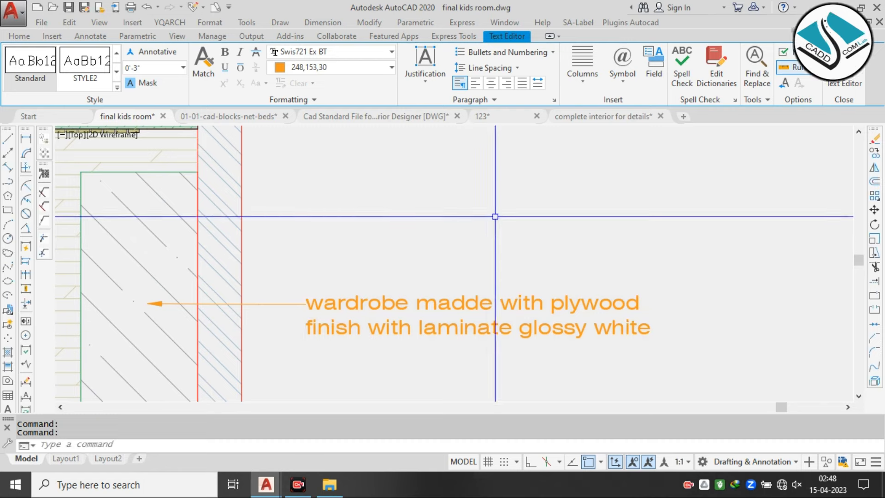
# Copy the wardrobe leader by its arrow tip onto the side table on the bed's right side and end the copying
pyautogui.scroll(-5, 457, 252)
pyautogui.press('Escape')
pyautogui.scroll(3, 424, 268)
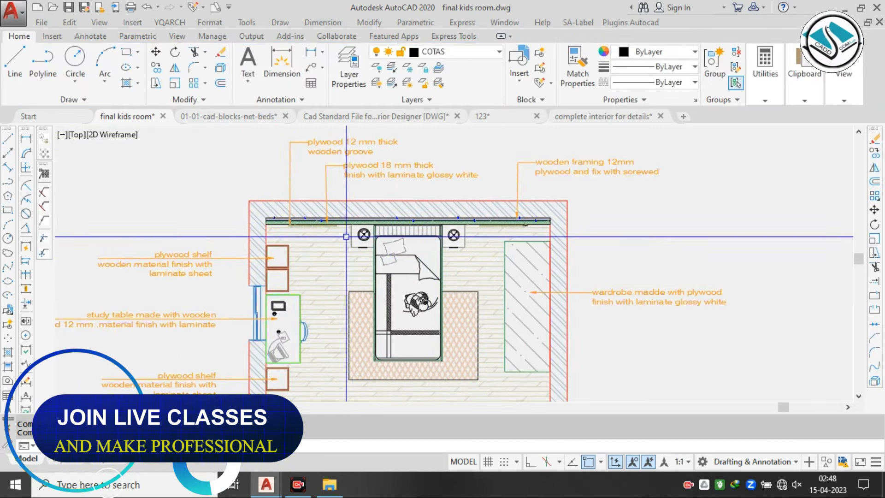
pyautogui.moveTo(545, 270); pyautogui.dragTo(528, 245, button='middle')
pyautogui.scroll(2, 598, 252)
pyautogui.moveTo(678, 228); pyautogui.dragTo(545, 338)
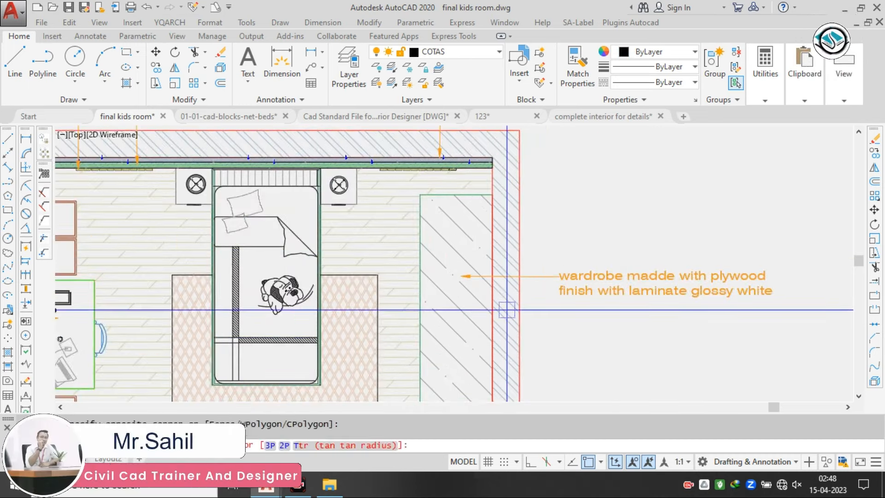
pyautogui.write('co')
pyautogui.press('space')
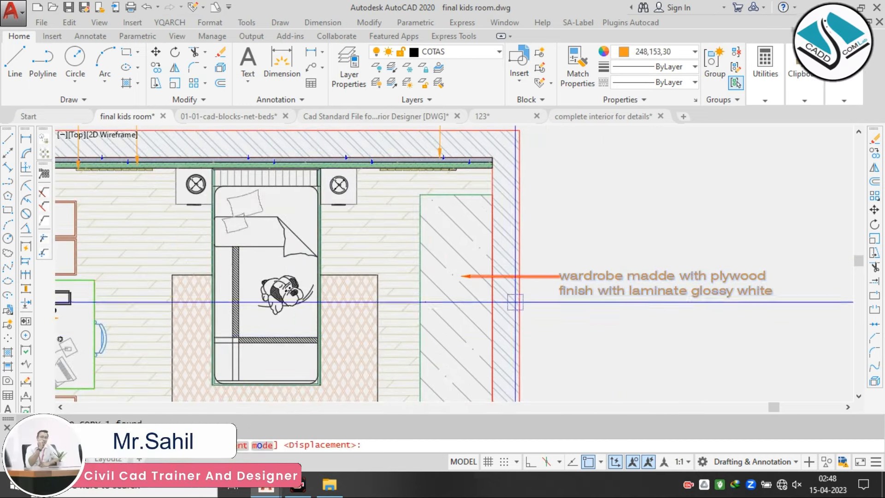
pyautogui.scroll(2, 513, 300)
pyautogui.click(385, 241)
pyautogui.scroll(-2, 502, 320)
pyautogui.scroll(-3, 510, 312)
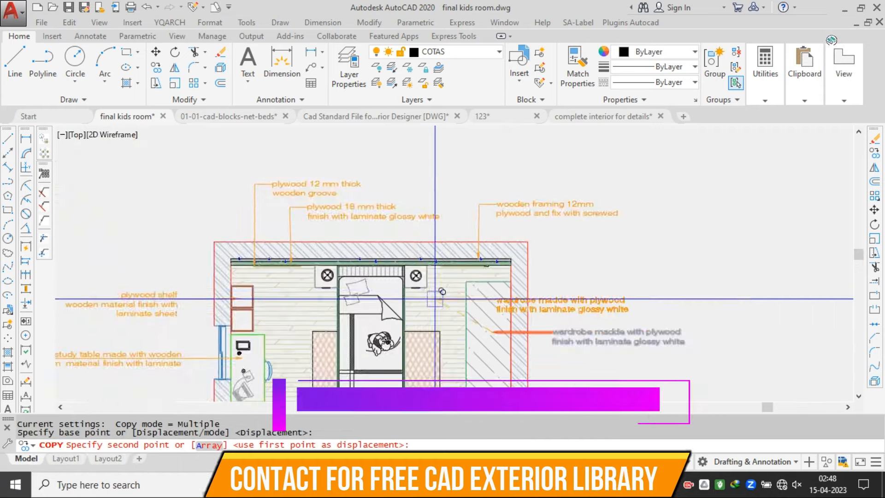
pyautogui.scroll(8, 410, 235)
pyautogui.click(394, 237)
pyautogui.scroll(-8, 394, 237)
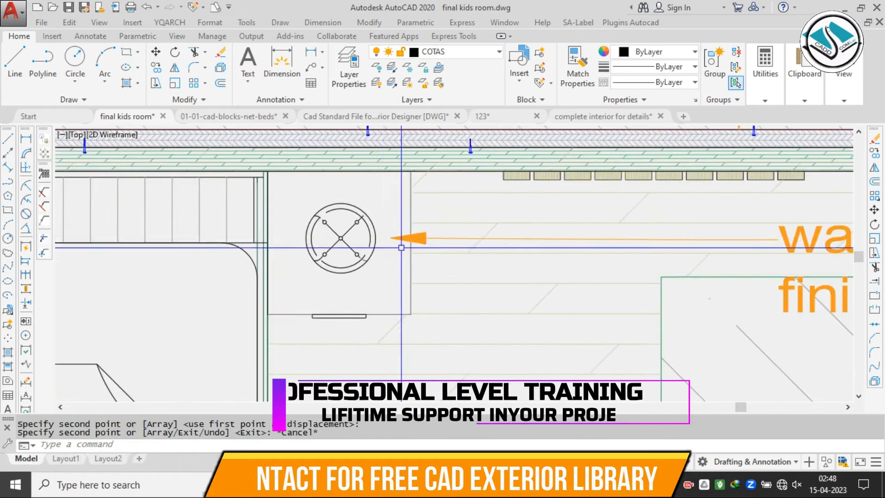
pyautogui.press('Escape')
# Stretch the side table leader's landing horizontally with Ortho on and Osnap temporarily off, placing its text outside the right wall above the wardrobe note
pyautogui.scroll(4, 573, 239)
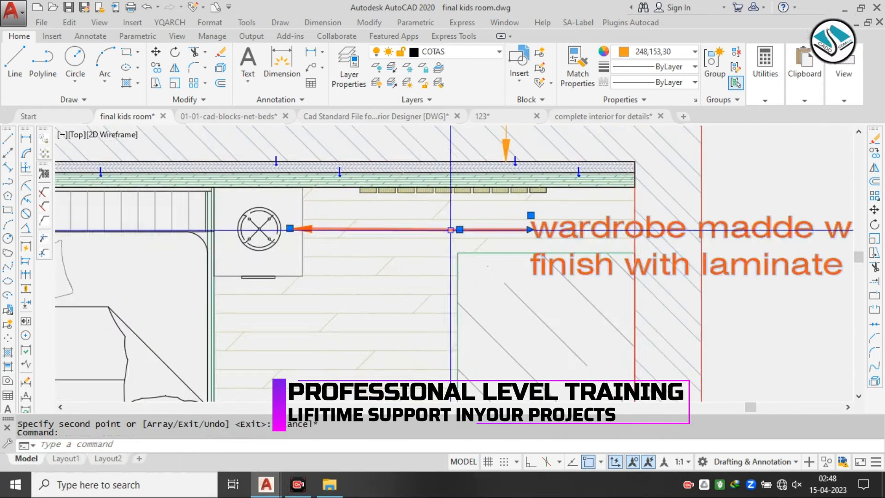
pyautogui.click(547, 229)
pyautogui.scroll(-2, 547, 229)
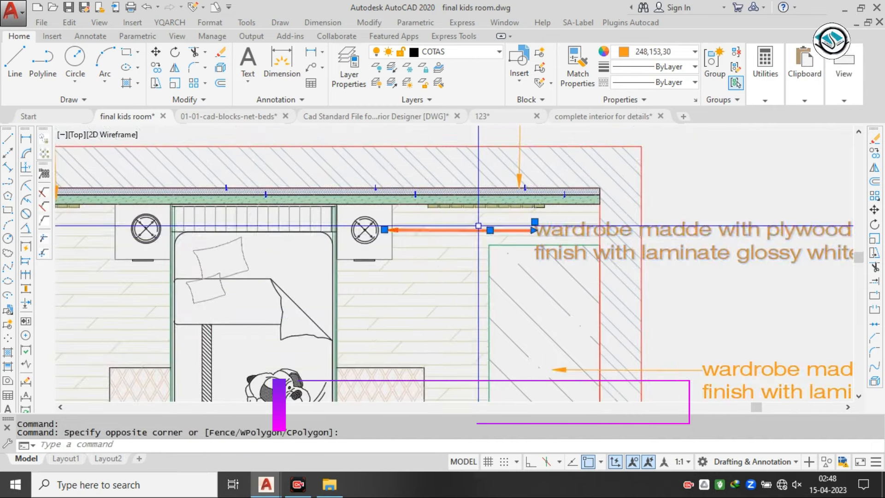
pyautogui.click(490, 230)
pyautogui.moveTo(490, 230); pyautogui.dragTo(385, 218, button='middle')
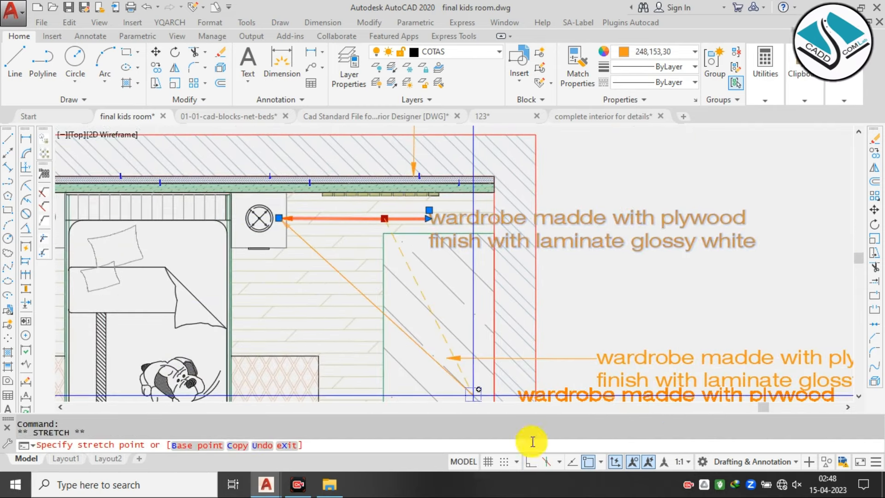
pyautogui.click(531, 461)
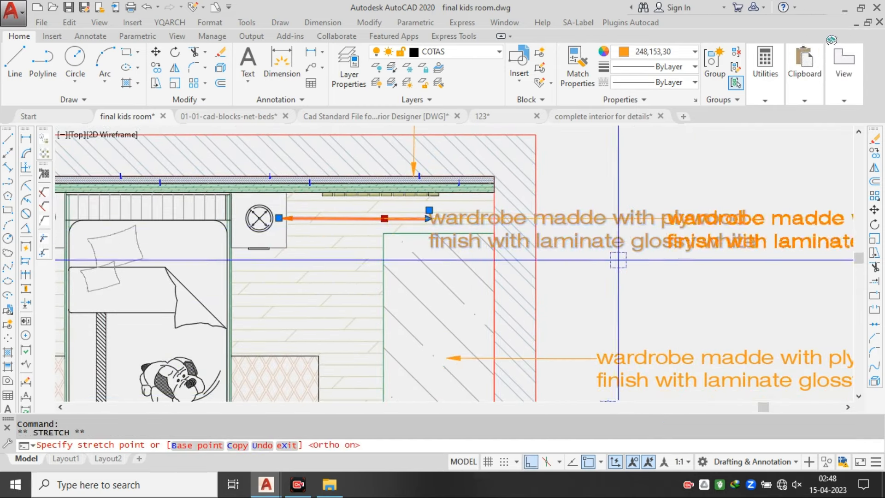
pyautogui.click(587, 461)
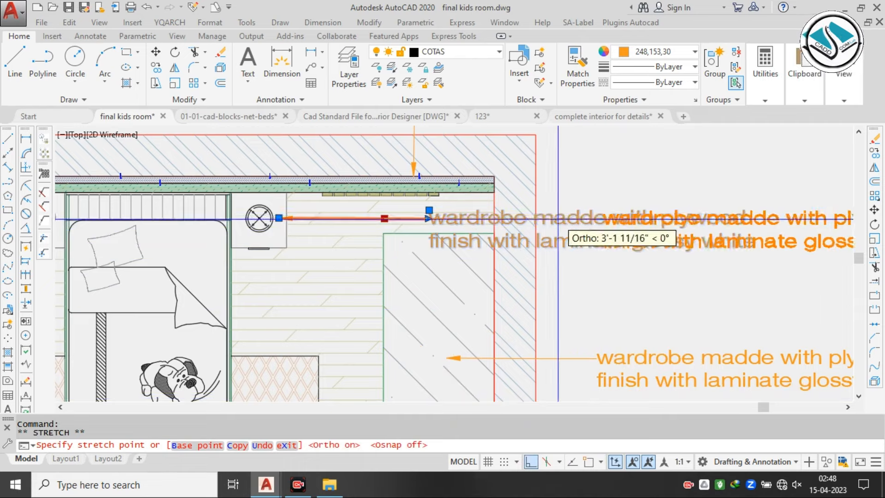
pyautogui.scroll(-4, 492, 232)
pyautogui.press('Escape')
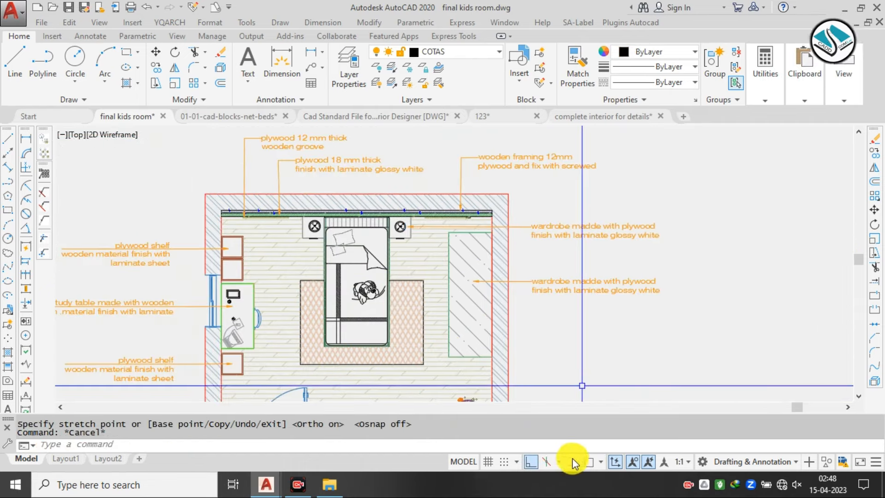
pyautogui.click(590, 461)
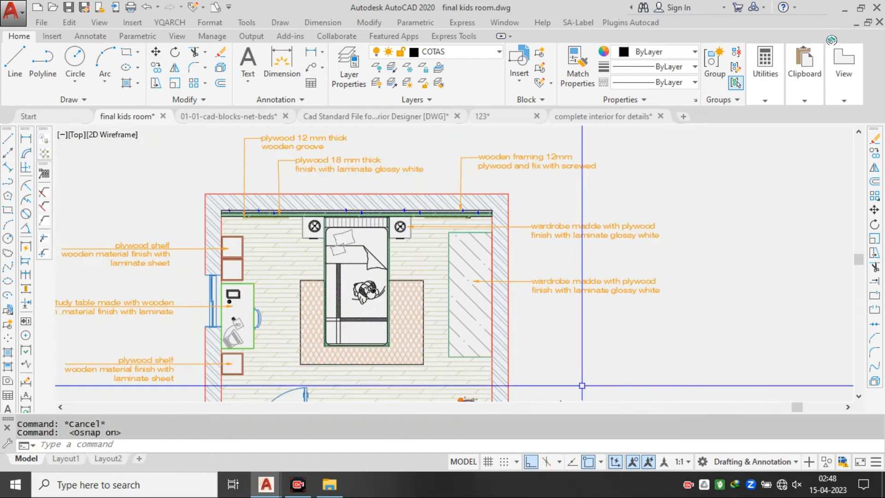
# Replace the side table leader's text with the first line "side table plywood material" and start a second line
pyautogui.scroll(-2, 552, 235)
pyautogui.scroll(5, 551, 235)
pyautogui.click(551, 230)
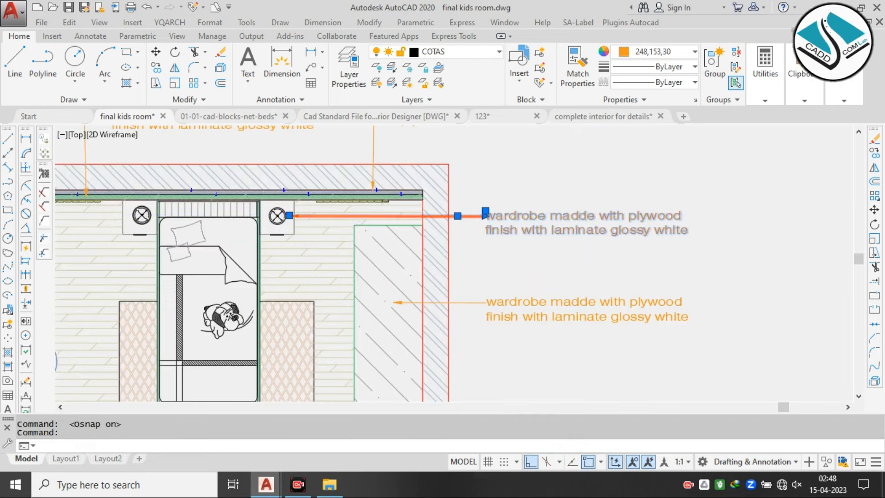
pyautogui.doubleClick(581, 215)
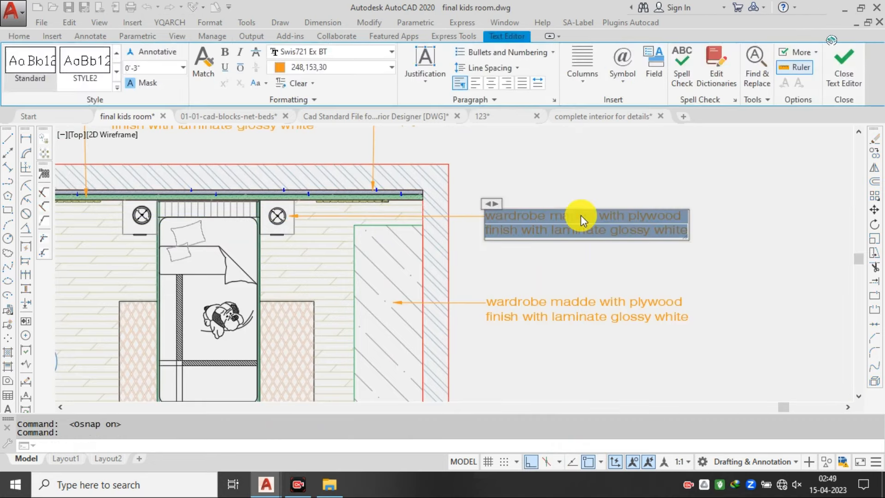
pyautogui.write('site')
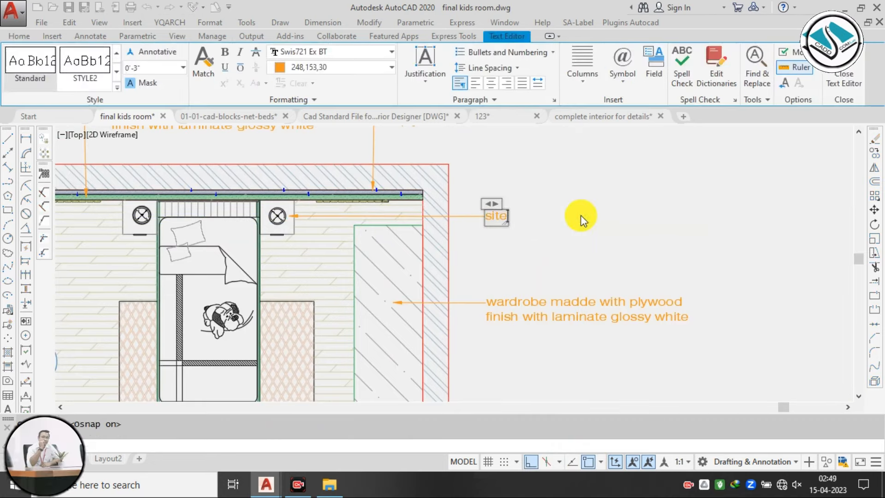
pyautogui.press('BackSpace')
pyautogui.press('BackSpace')
pyautogui.write('de ta')
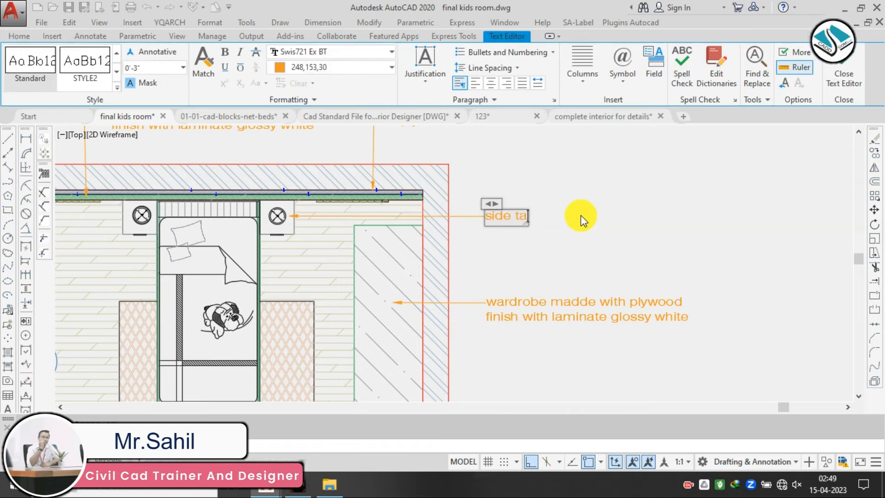
pyautogui.write('ble')
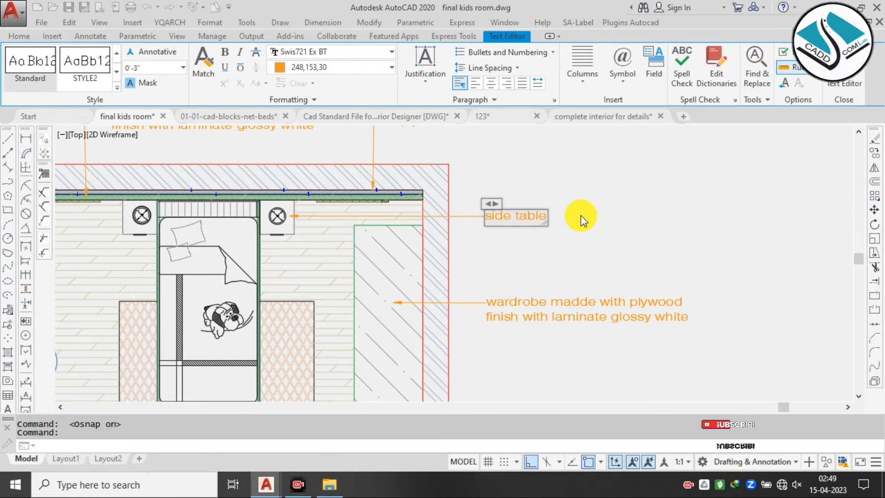
pyautogui.write(' plywood')
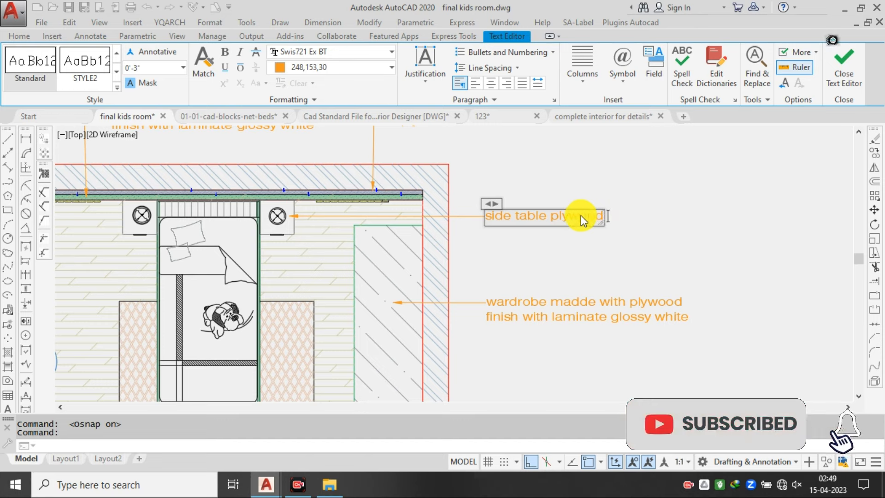
pyautogui.write(' materiial')
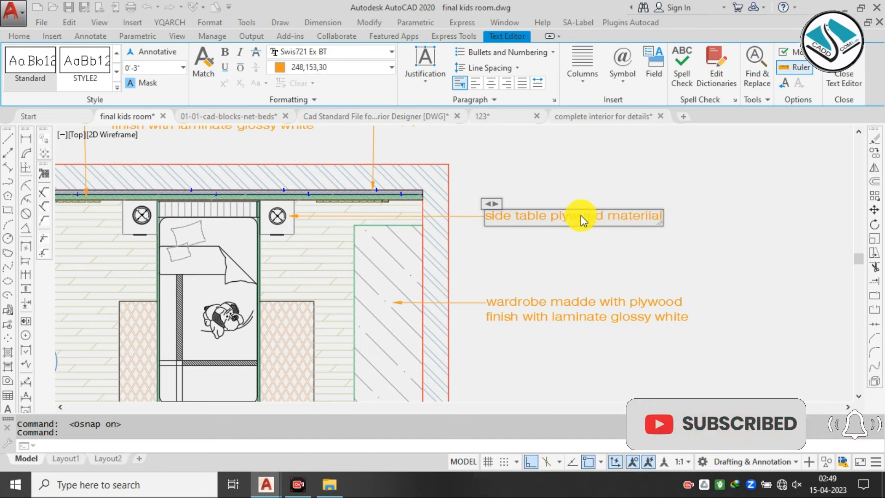
pyautogui.press('BackSpace')
pyautogui.press('BackSpace')
pyautogui.press('BackSpace')
pyautogui.write('al')
pyautogui.press('Return')
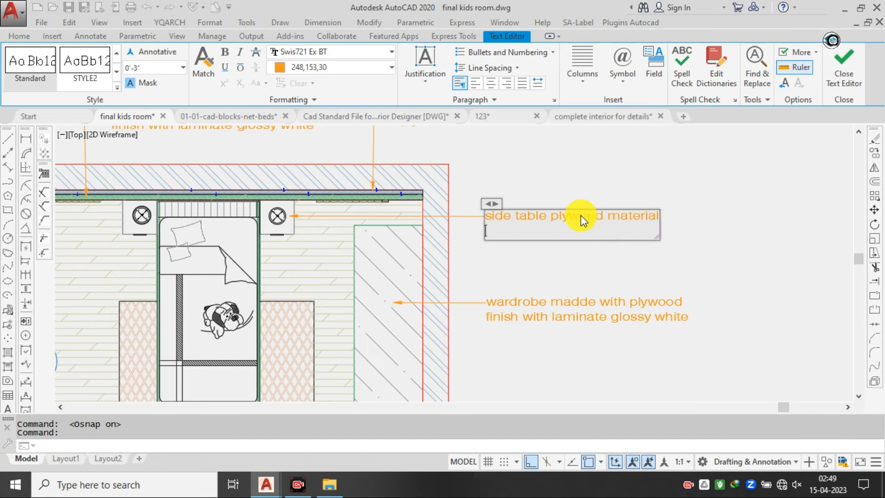
# Enter "finish with laminate" as the side table leader's second line and finish text editing
pyautogui.write('f')
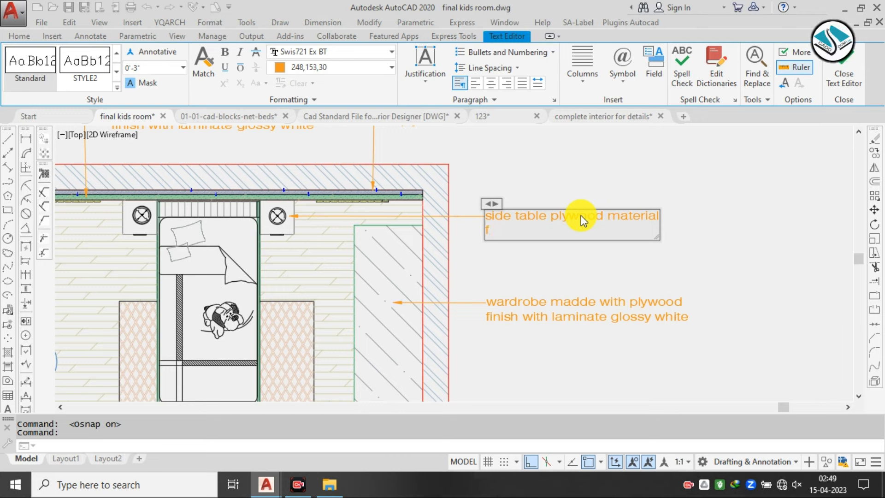
pyautogui.write('inish with ')
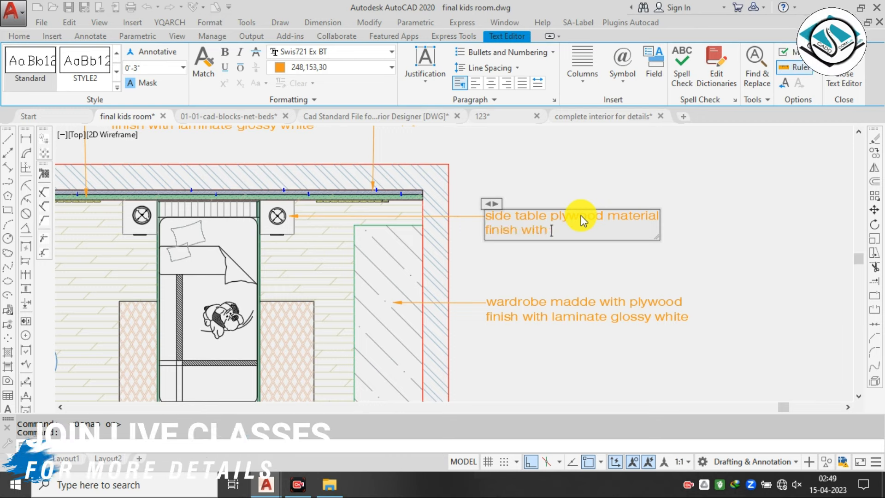
pyautogui.write('laminate')
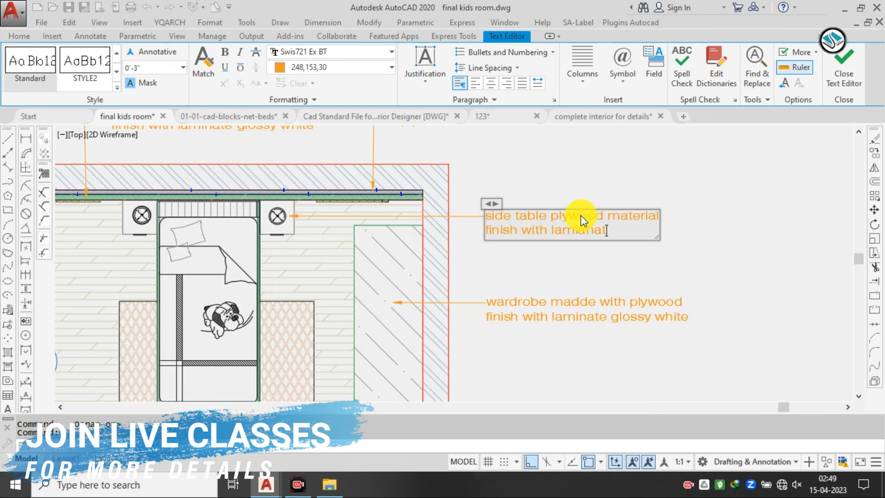
pyautogui.press('BackSpace')
pyautogui.press('BackSpace')
pyautogui.press('BackSpace')
pyautogui.press('BackSpace')
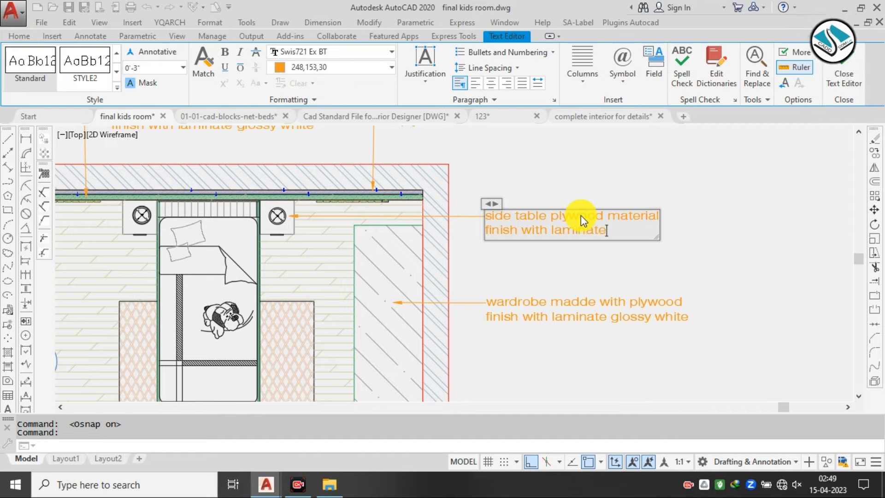
pyautogui.click(613, 203)
# Review the annotated plan and examine the bed in the reference images above it
pyautogui.scroll(-1, 484, 224)
pyautogui.moveTo(483, 225); pyautogui.dragTo(583, 216, button='middle')
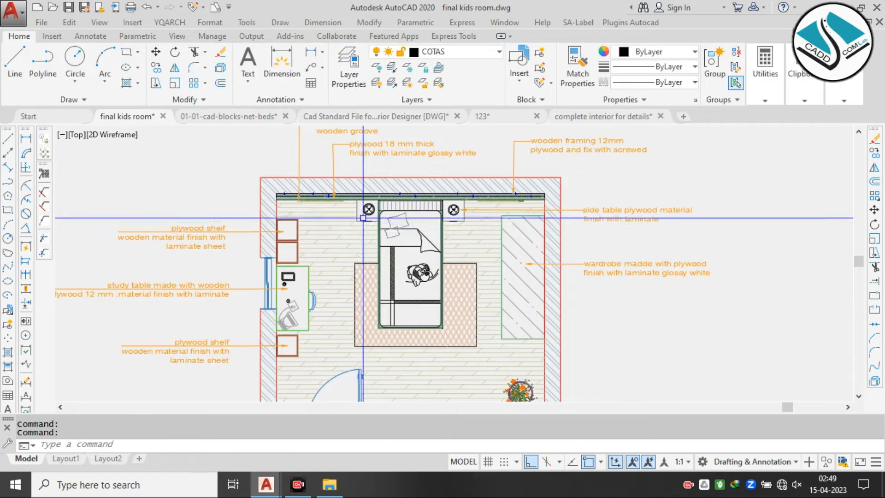
pyautogui.scroll(-2, 363, 217)
pyautogui.scroll(2, 379, 220)
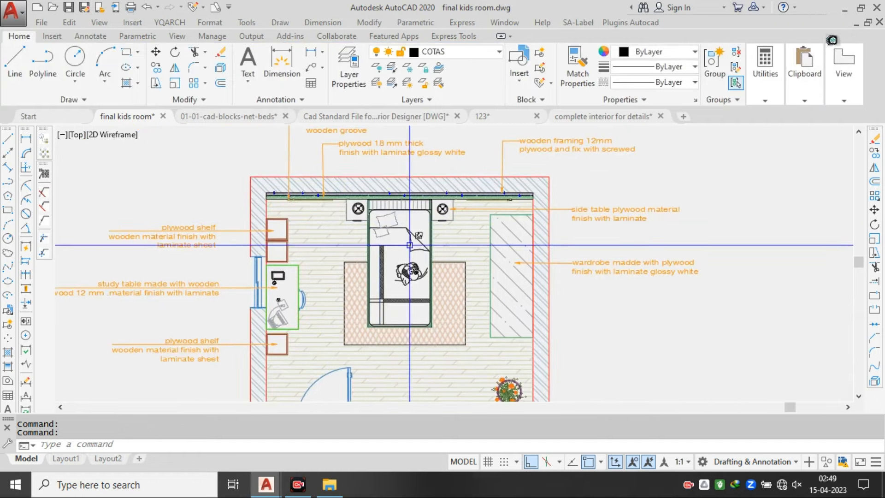
pyautogui.moveTo(454, 257); pyautogui.dragTo(443, 212, button='middle')
pyautogui.scroll(2, 444, 211)
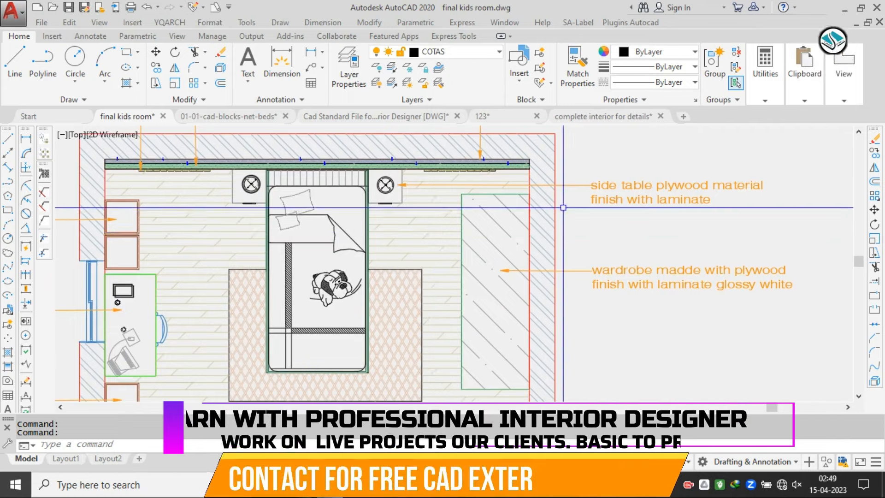
pyautogui.scroll(-5, 433, 233)
pyautogui.moveTo(414, 198); pyautogui.dragTo(403, 244, button='middle')
pyautogui.scroll(6, 506, 185)
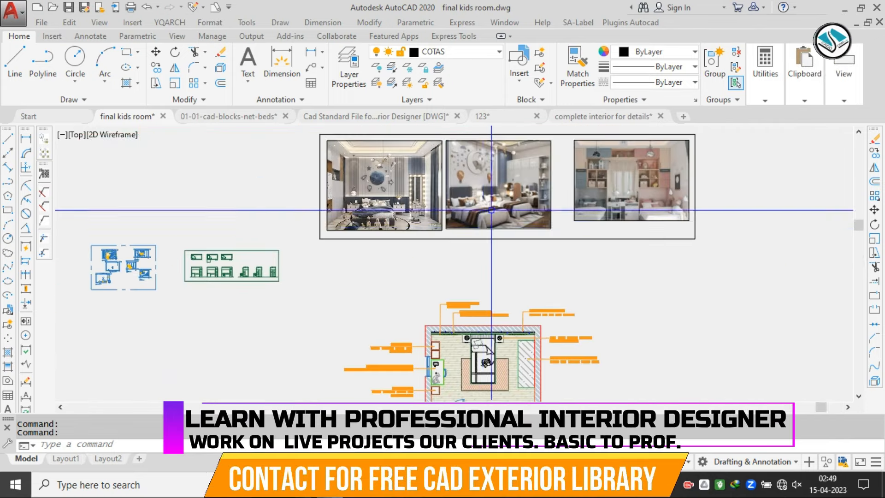
pyautogui.scroll(4, 213, 247)
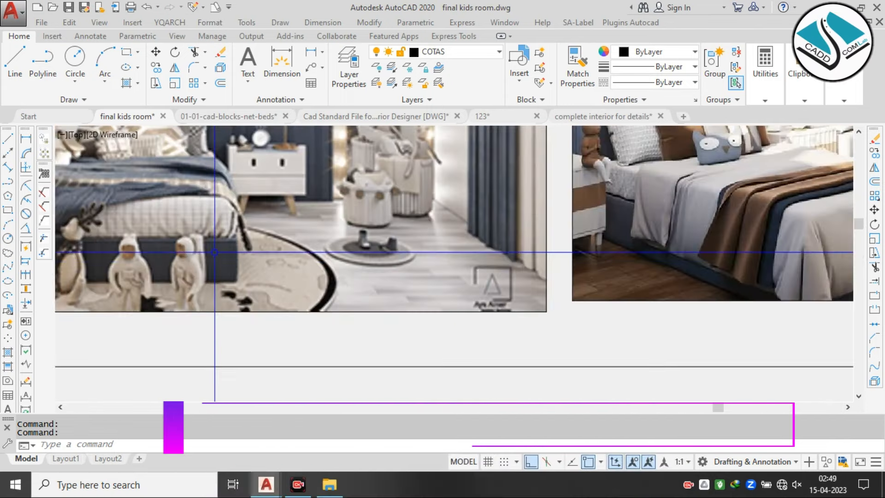
pyautogui.scroll(-6, 323, 230)
# Copy the wardrobe leader by its arrow tip onto the bed's right edge near the foot, with Ortho off
pyautogui.scroll(8, 480, 263)
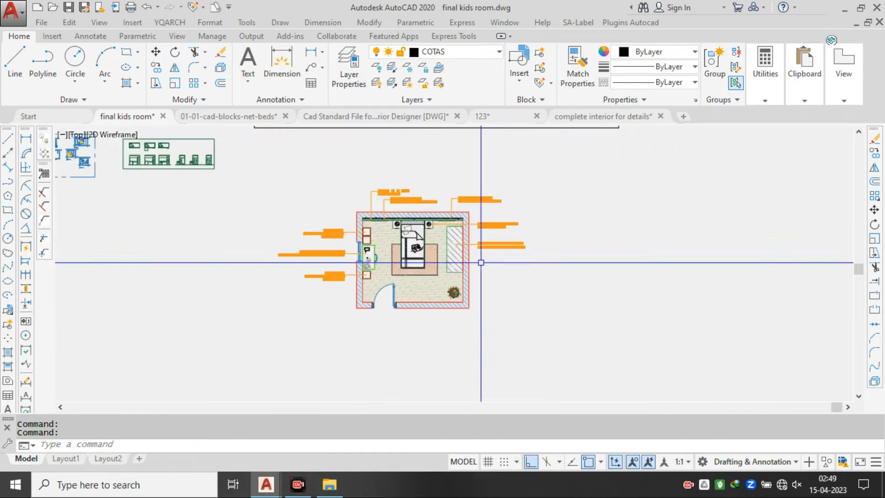
pyautogui.click(539, 187)
pyautogui.click(485, 266)
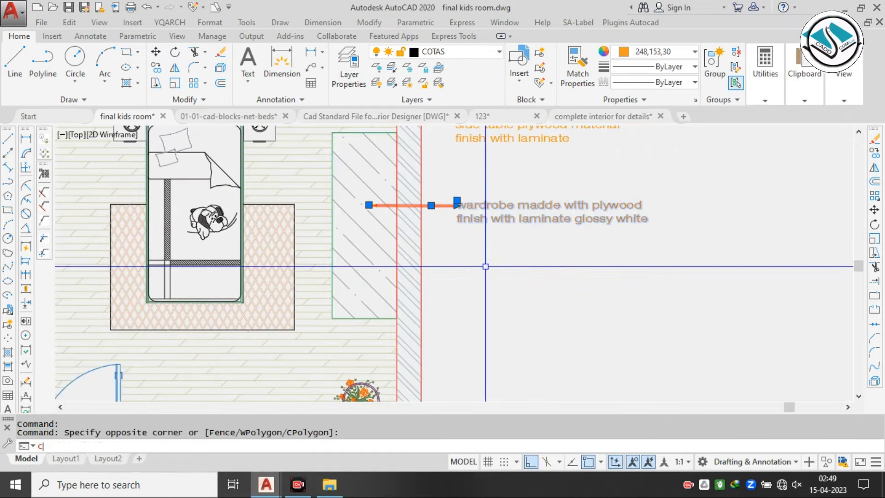
pyautogui.press('Return')
pyautogui.click(368, 204)
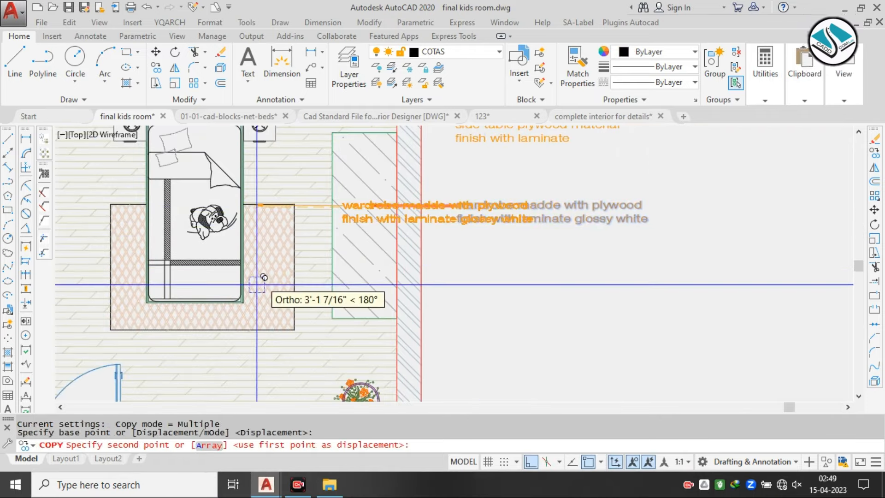
pyautogui.scroll(4, 258, 281)
pyautogui.press('F8')
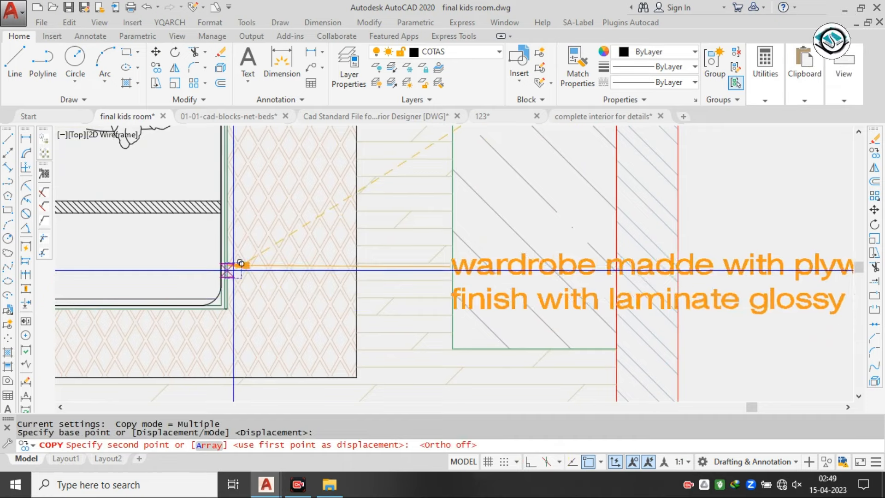
pyautogui.scroll(4, 233, 269)
pyautogui.click(230, 266)
pyautogui.scroll(-8, 355, 258)
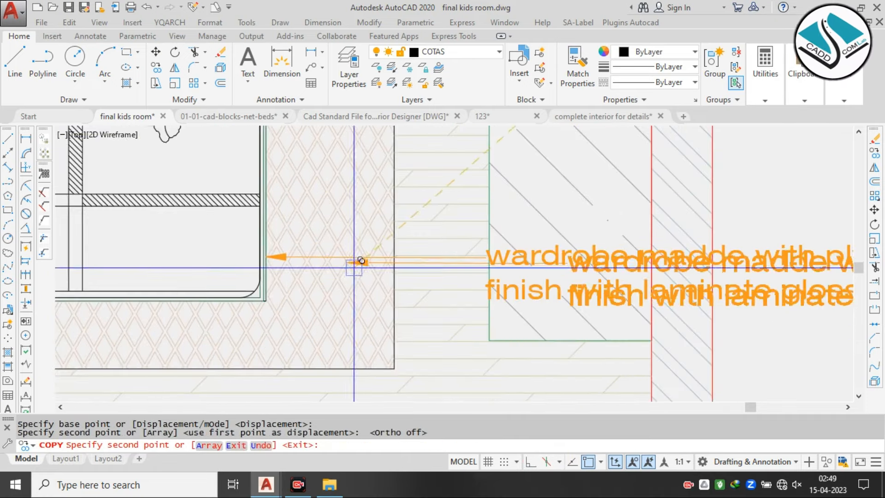
pyautogui.press('Escape')
# Stretch the copied bed leader horizontally with Ortho on so its text sits outside the room's right wall
pyautogui.click(478, 279)
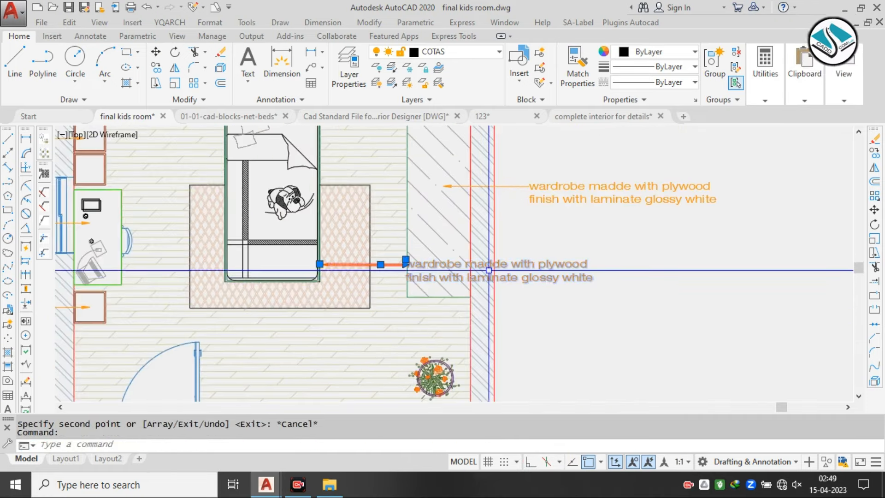
pyautogui.click(381, 264)
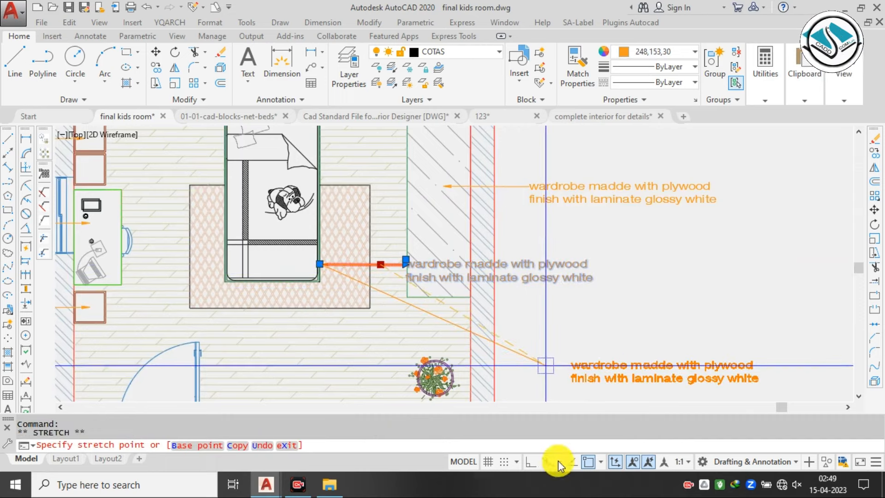
pyautogui.click(532, 461)
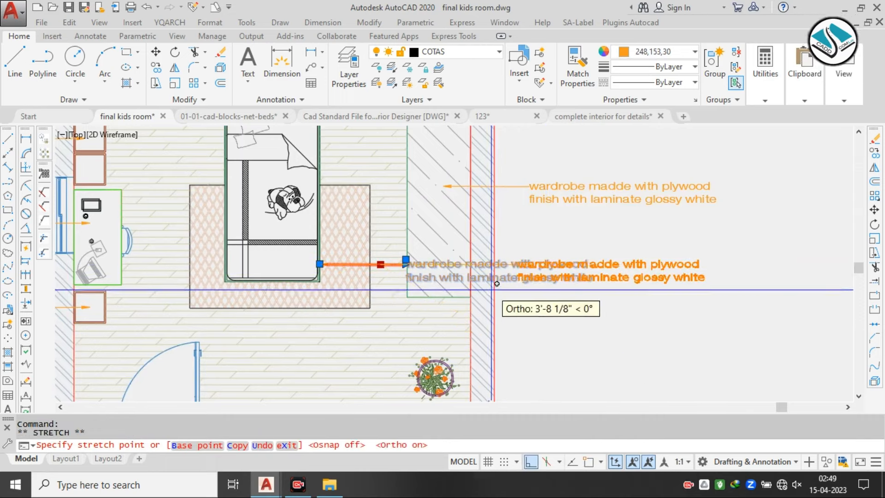
pyautogui.press('Escape')
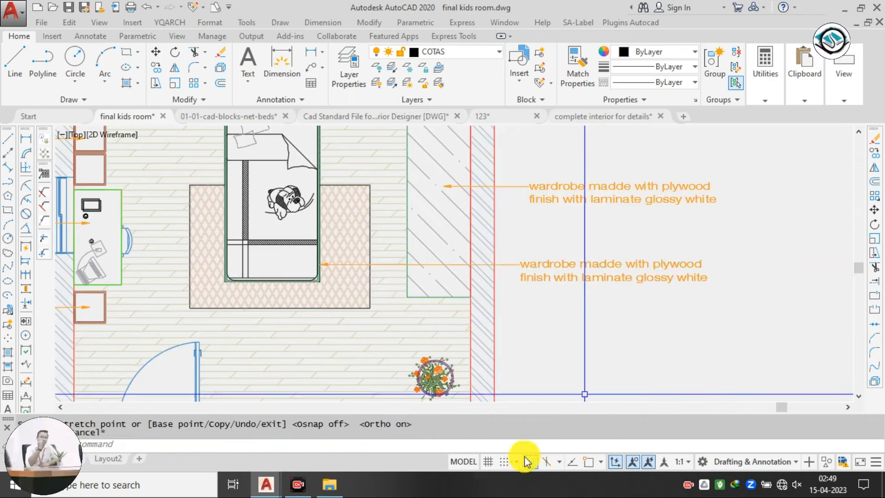
# Replace the bed leader's text with the first line "bed plywood finish with wooden" and start a second line
pyautogui.click(576, 266)
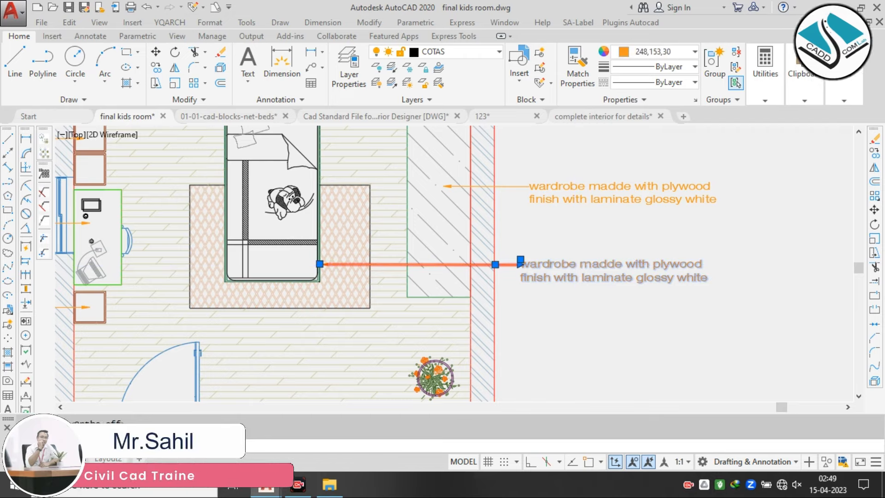
pyautogui.doubleClick(576, 266)
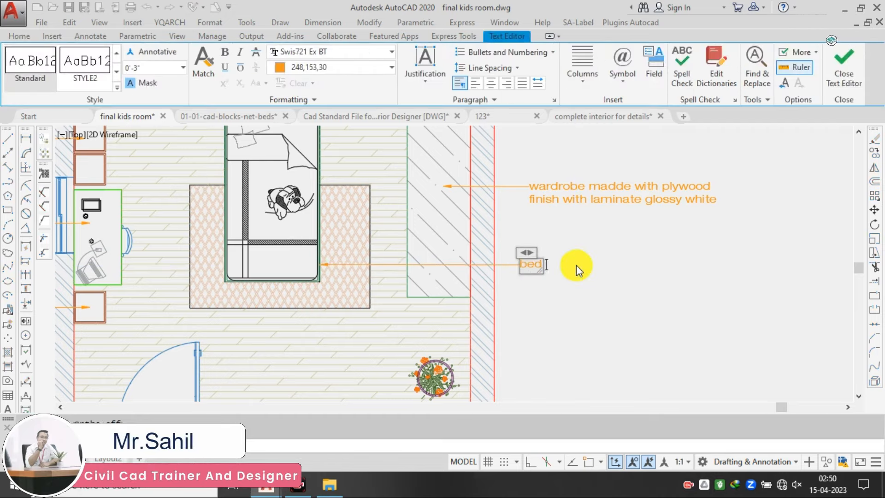
pyautogui.scroll(5, 539, 258)
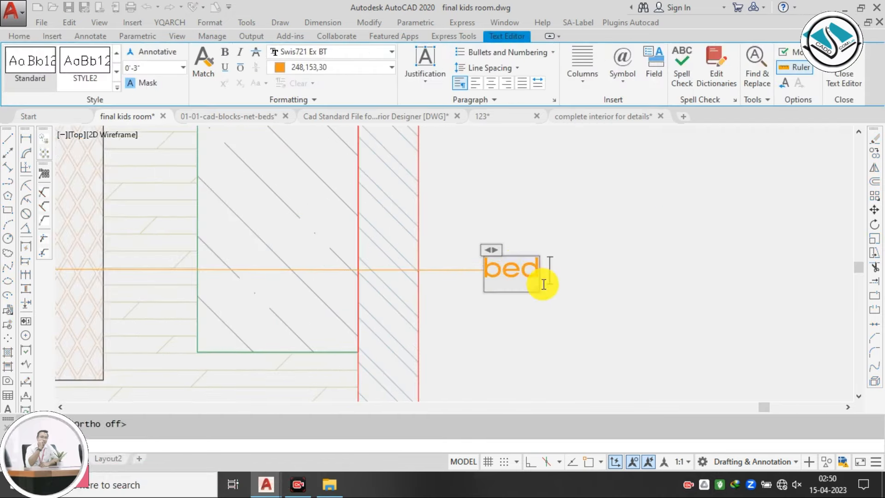
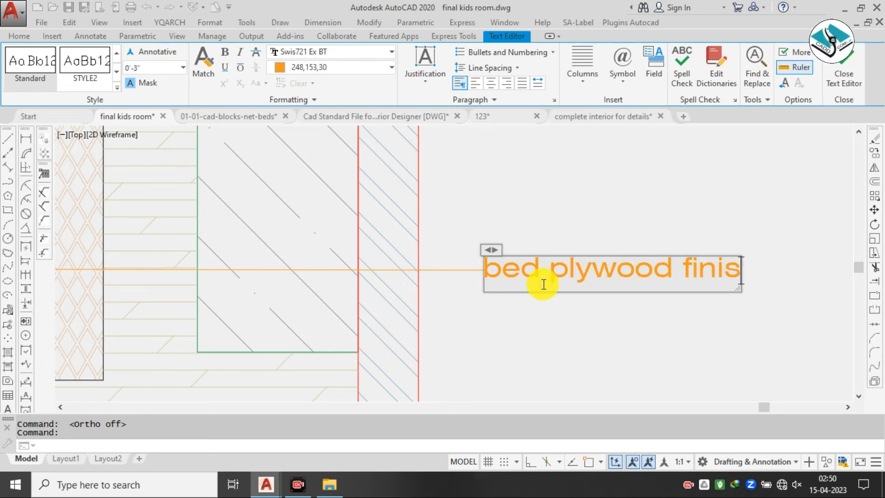
pyautogui.write('th ')
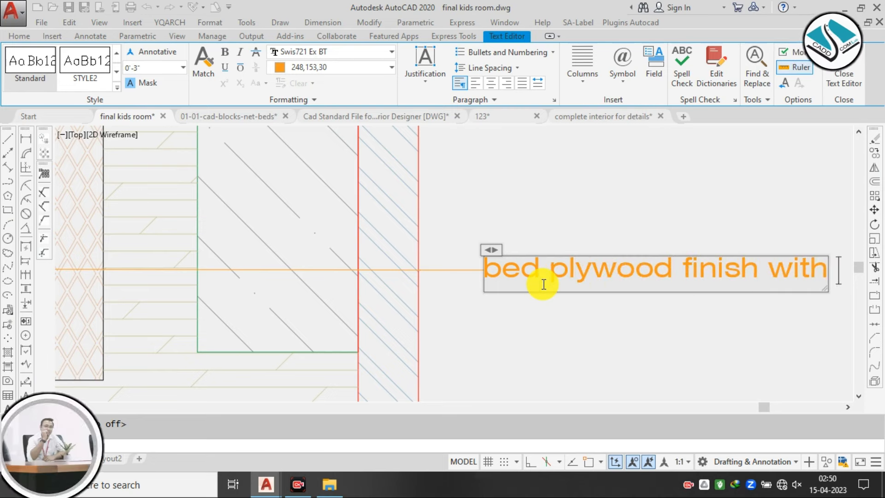
pyautogui.write('woode')
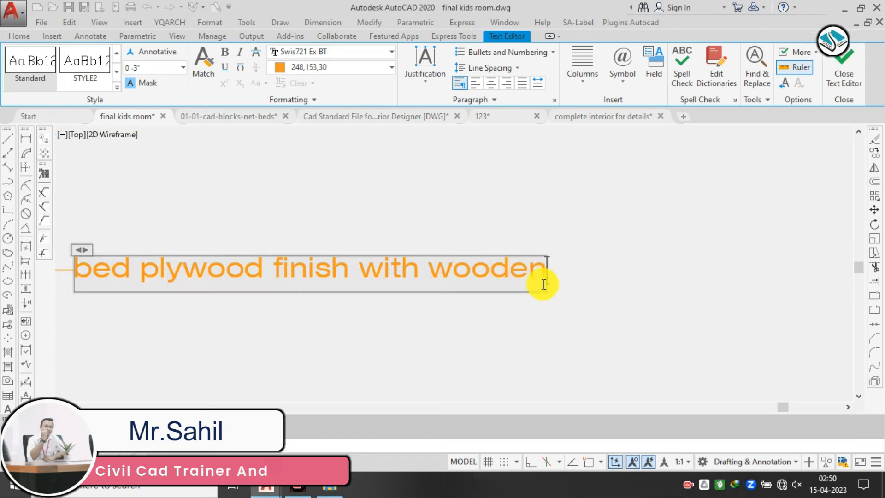
pyautogui.write('n')
pyautogui.press('Return')
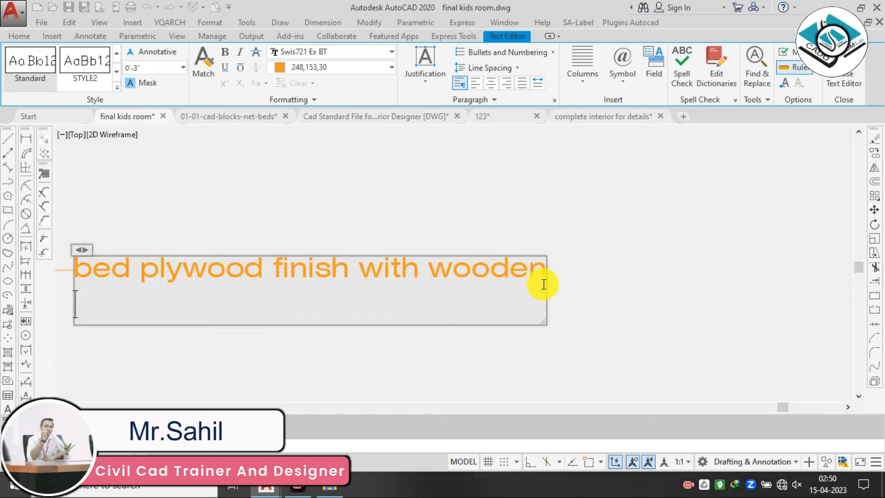
# Enter "material laminate" as the bed leader's second line and finish text editing
pyautogui.write('material ')
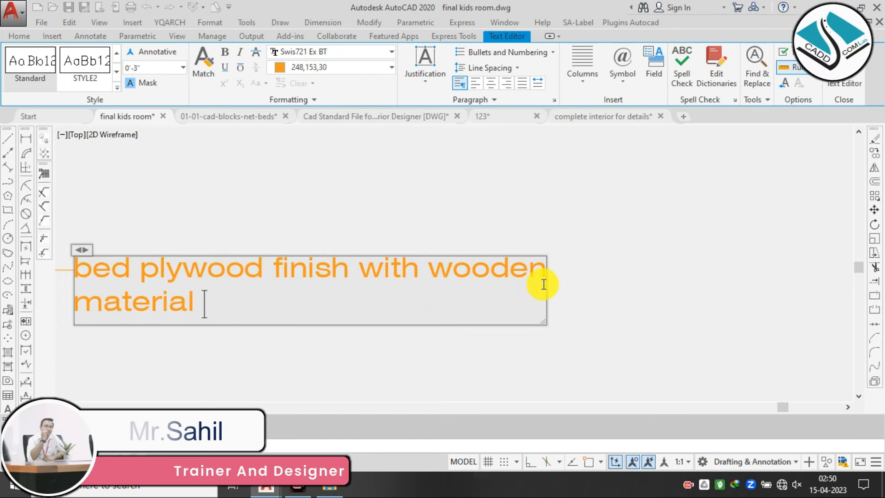
pyautogui.write('laminate')
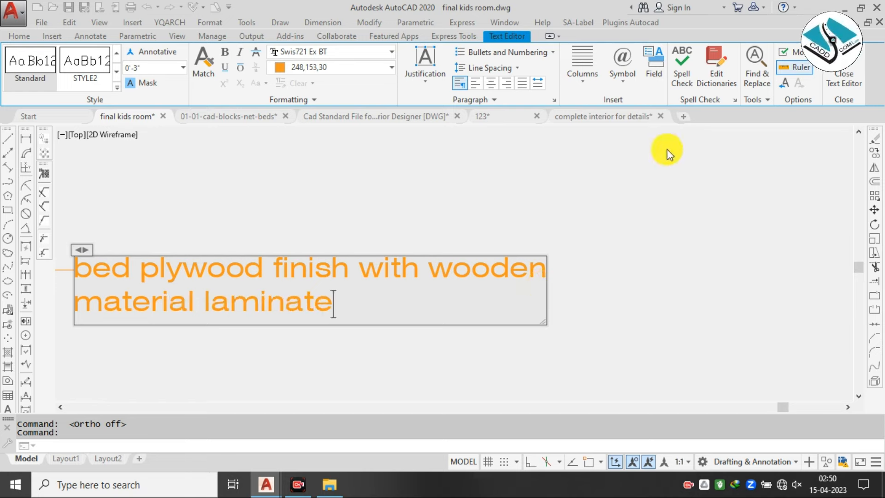
pyautogui.click(667, 150)
pyautogui.scroll(-10, 444, 260)
pyautogui.press('Escape')
pyautogui.moveTo(390, 267); pyautogui.dragTo(502, 270, button='middle')
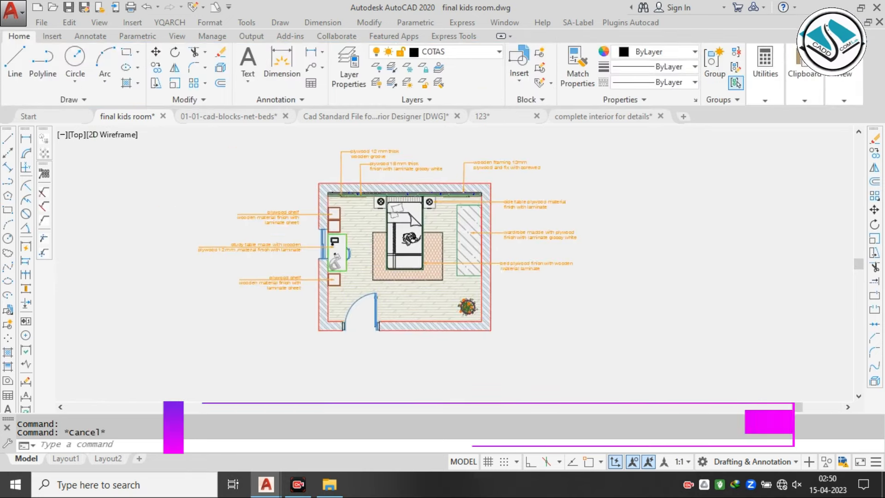
# Review the fully annotated kids room plan and compare it with the bedroom reference images above it
pyautogui.scroll(2, 414, 212)
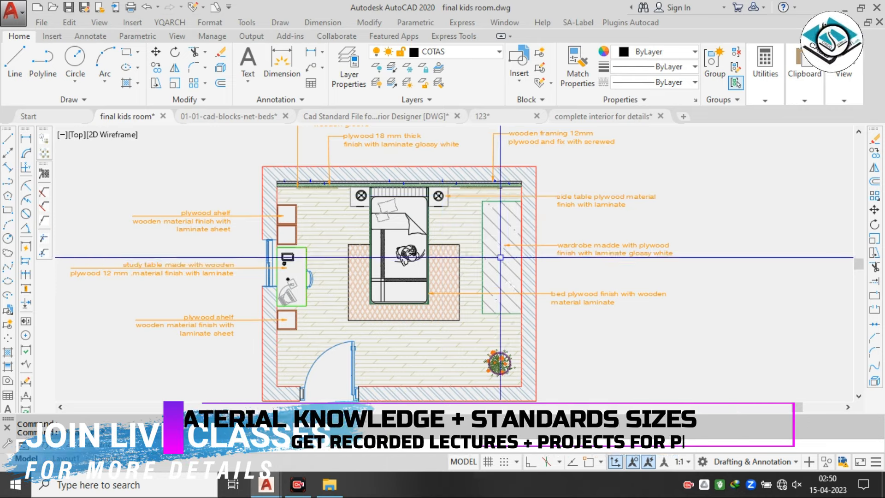
pyautogui.scroll(-6, 456, 277)
pyautogui.scroll(5, 322, 240)
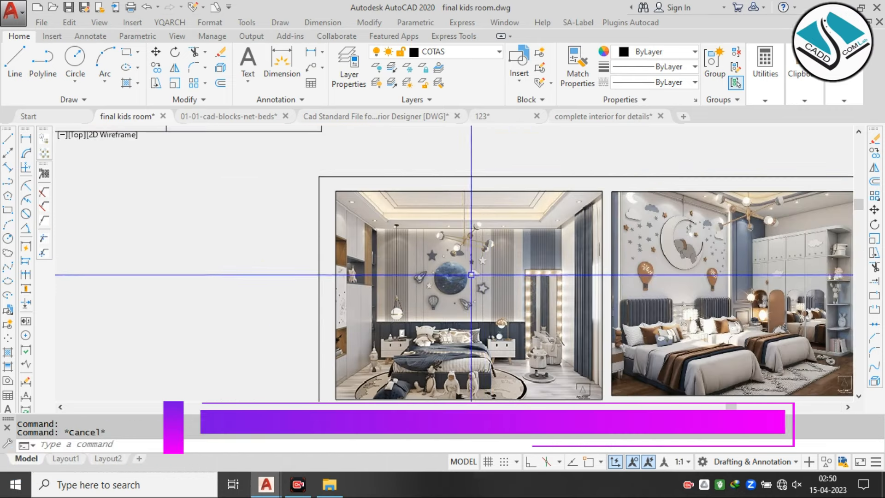
pyautogui.scroll(2, 410, 253)
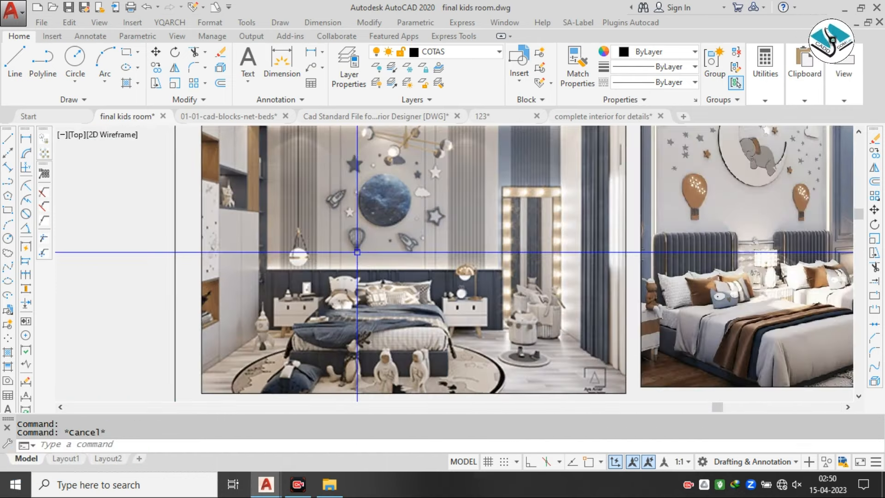
pyautogui.scroll(-2, 410, 254)
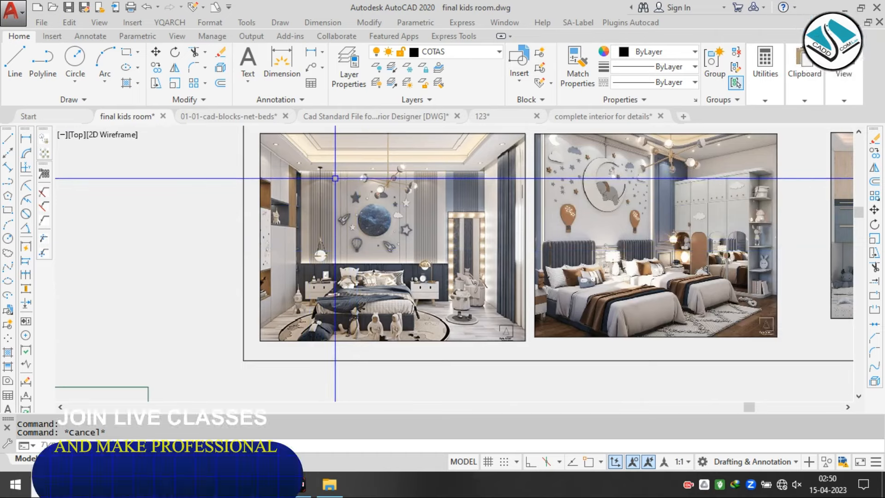
pyautogui.scroll(-5, 335, 178)
pyautogui.scroll(5, 392, 295)
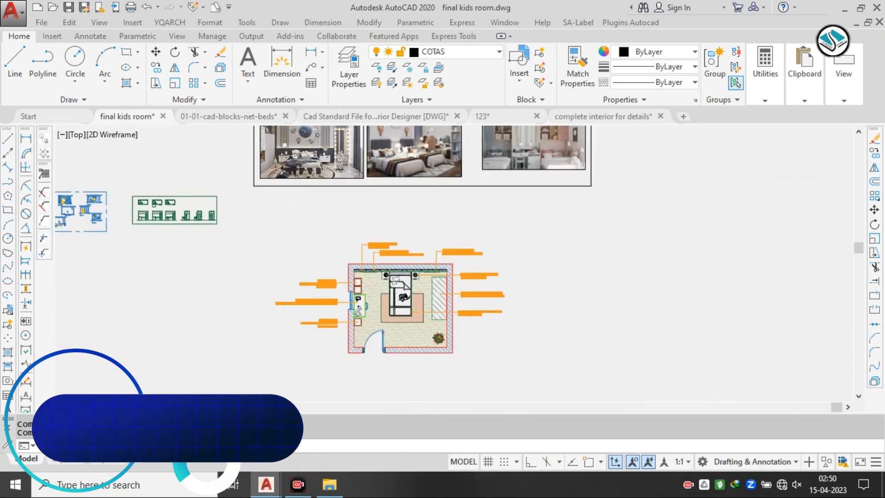
pyautogui.scroll(-5, 392, 295)
pyautogui.scroll(4, 322, 180)
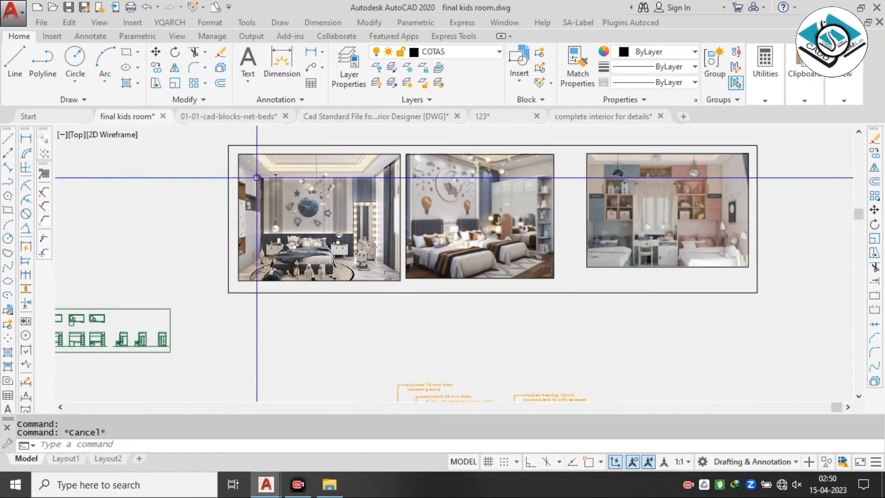
pyautogui.scroll(2, 267, 177)
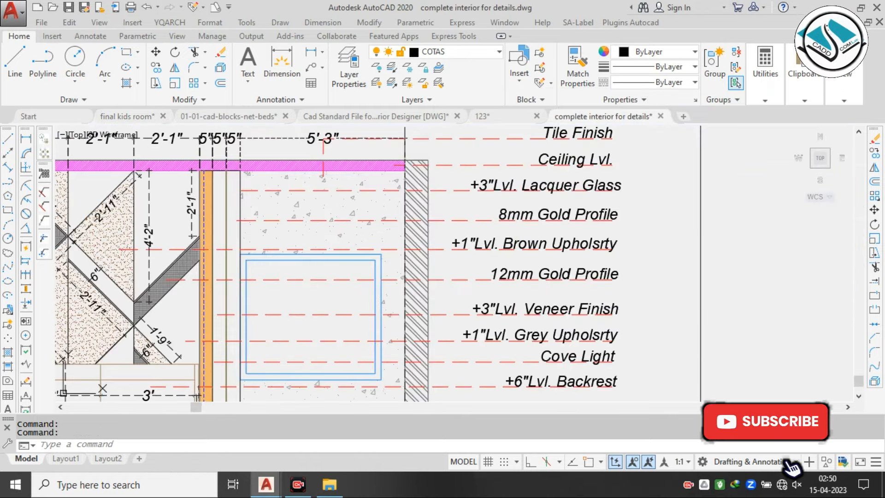
# Switch to the "complete interior for details" drawing and review the bedroom wall elevation's material labels and the surrounding sheets
pyautogui.scroll(-2, 487, 241)
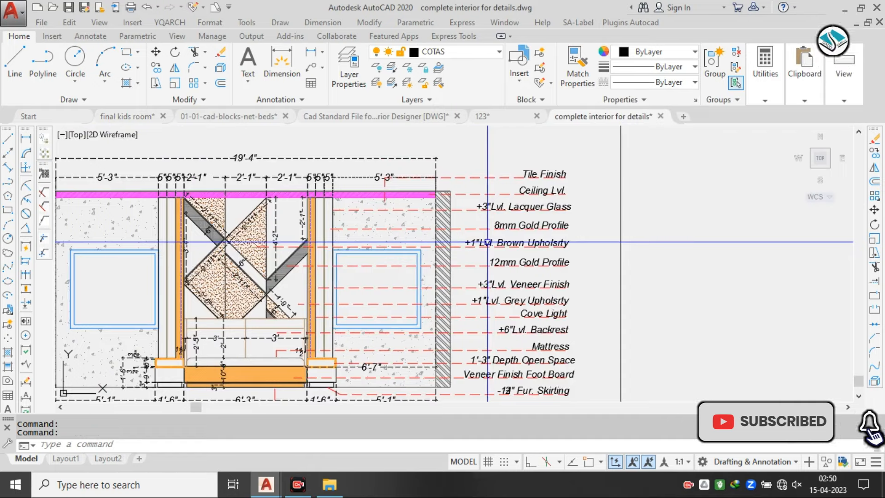
pyautogui.scroll(-6, 444, 271)
pyautogui.press('Escape')
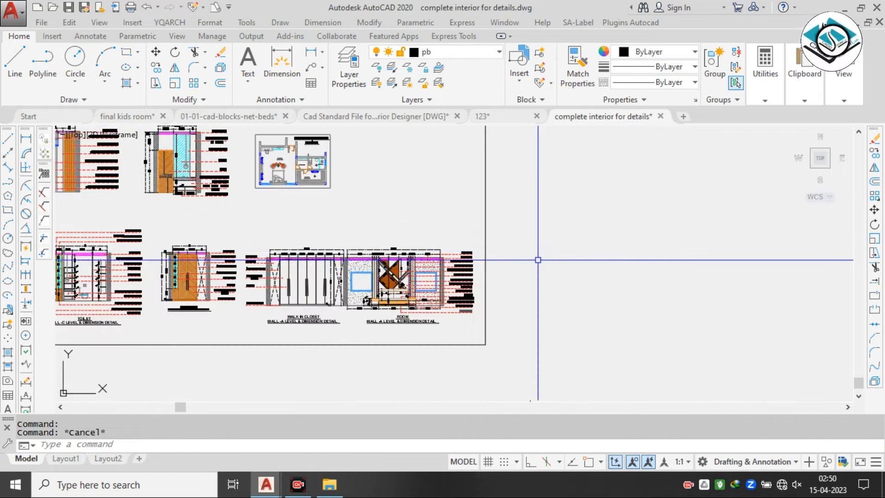
pyautogui.press('Escape')
pyautogui.scroll(-4, 537, 261)
pyautogui.moveTo(652, 270); pyautogui.dragTo(430, 259, button='middle')
pyautogui.scroll(-4, 503, 253)
pyautogui.moveTo(661, 161); pyautogui.dragTo(488, 223, button='middle')
pyautogui.scroll(-4, 487, 223)
pyautogui.scroll(2, 383, 268)
pyautogui.scroll(2, 366, 249)
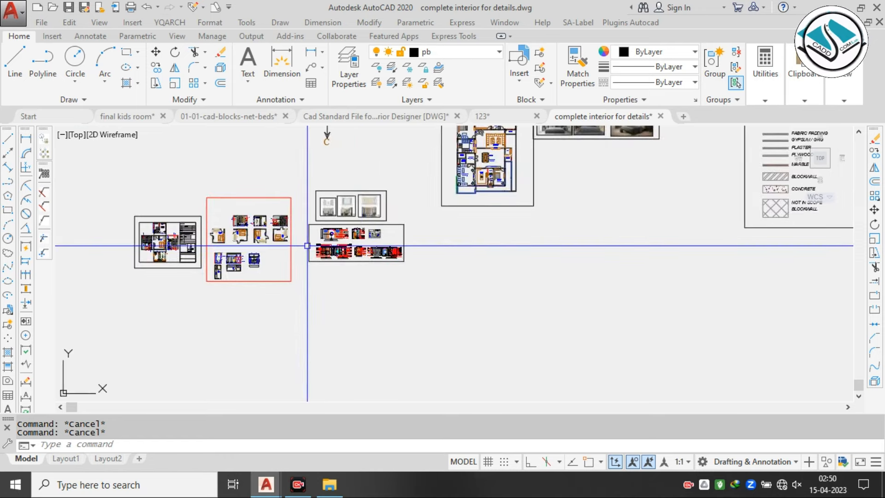
# Examine the labelled toilet elevation and the master bedroom elevations placed above their rotated plans
pyautogui.scroll(6, 307, 245)
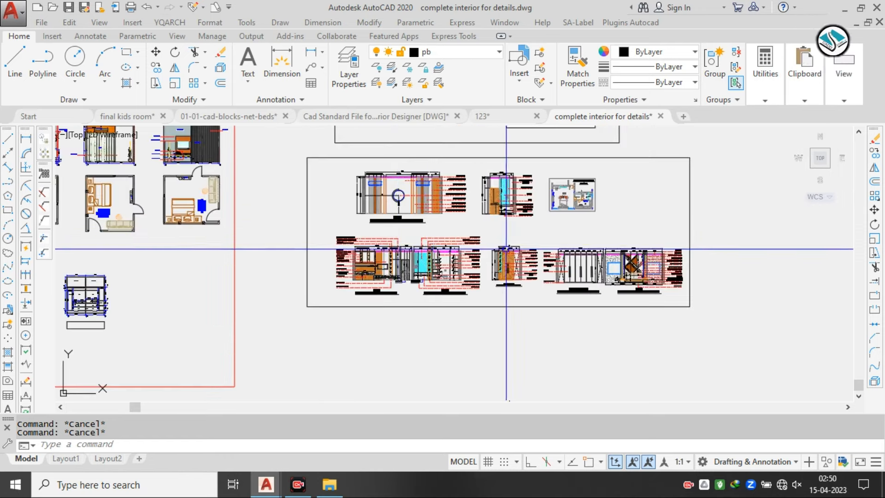
pyautogui.moveTo(461, 189); pyautogui.dragTo(645, 232, button='middle')
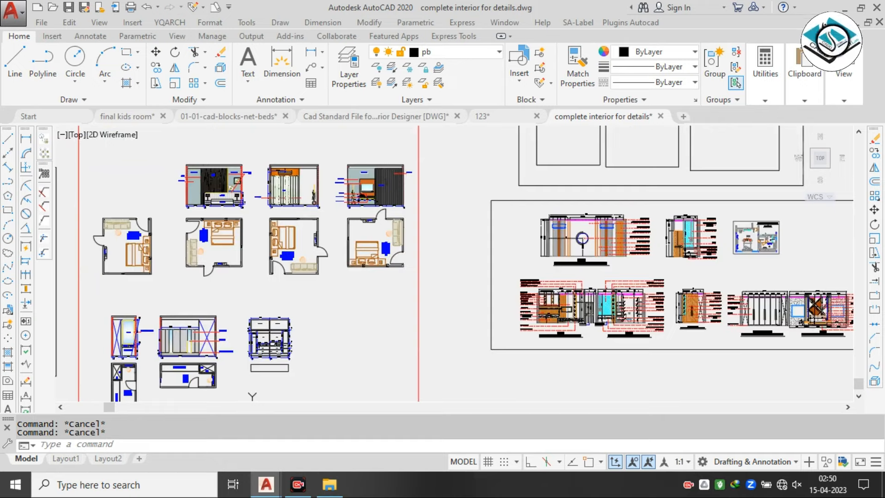
pyautogui.moveTo(452, 261); pyautogui.dragTo(455, 259, button='middle')
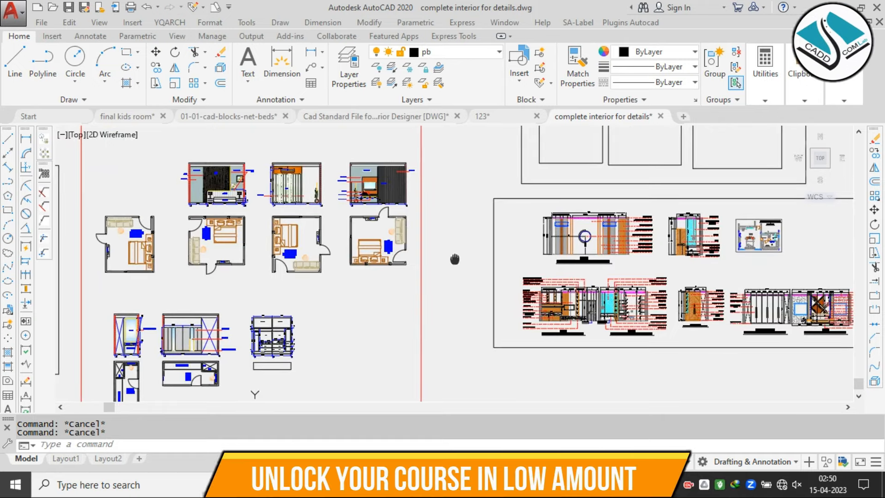
pyautogui.scroll(6, 742, 233)
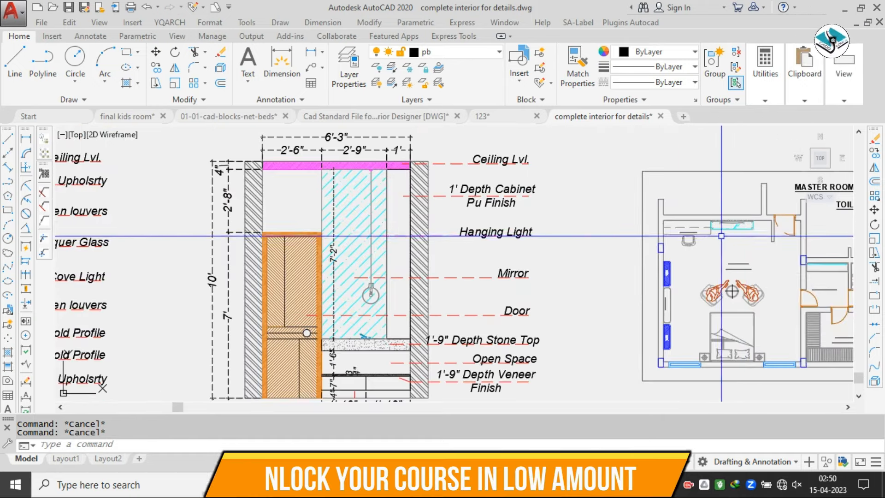
pyautogui.scroll(-2, 673, 235)
pyautogui.scroll(-6, 521, 237)
pyautogui.moveTo(386, 263); pyautogui.dragTo(656, 263, button='middle')
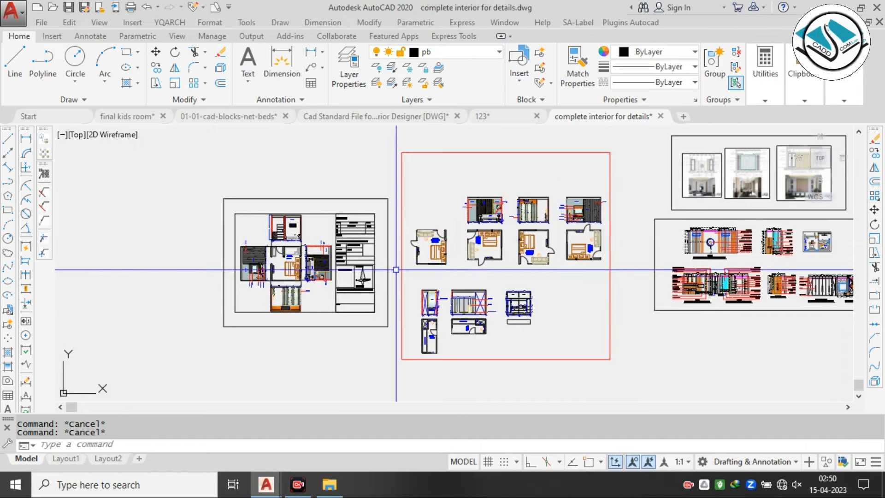
pyautogui.scroll(2, 491, 217)
pyautogui.scroll(4, 473, 242)
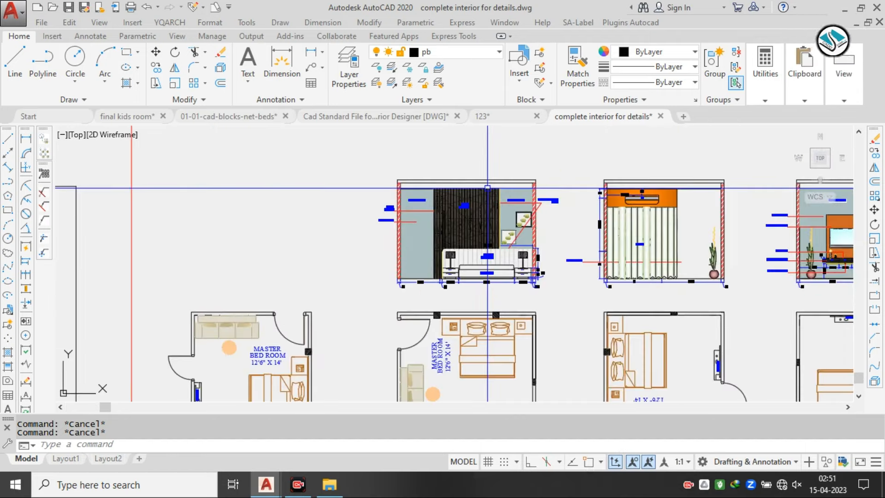
# Return to the "final kids room" drawing and examine the plan's wall panel layers and the first bedroom reference image
pyautogui.click(130, 118)
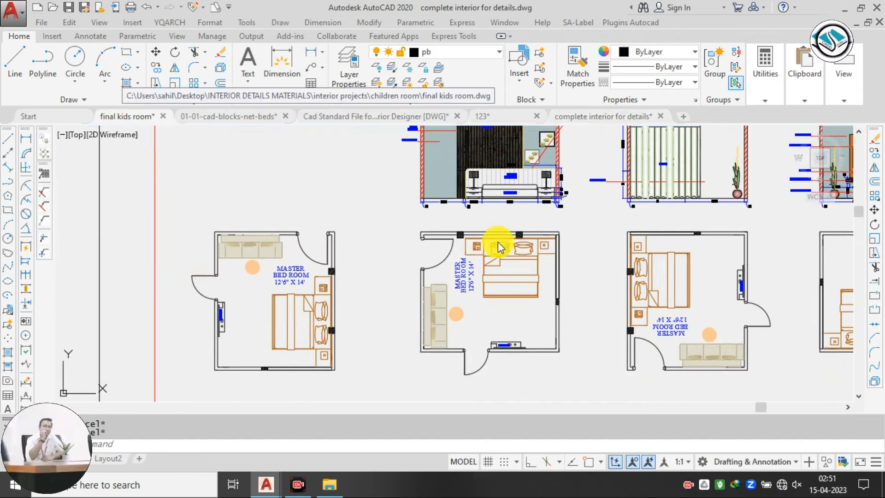
pyautogui.scroll(-6, 445, 224)
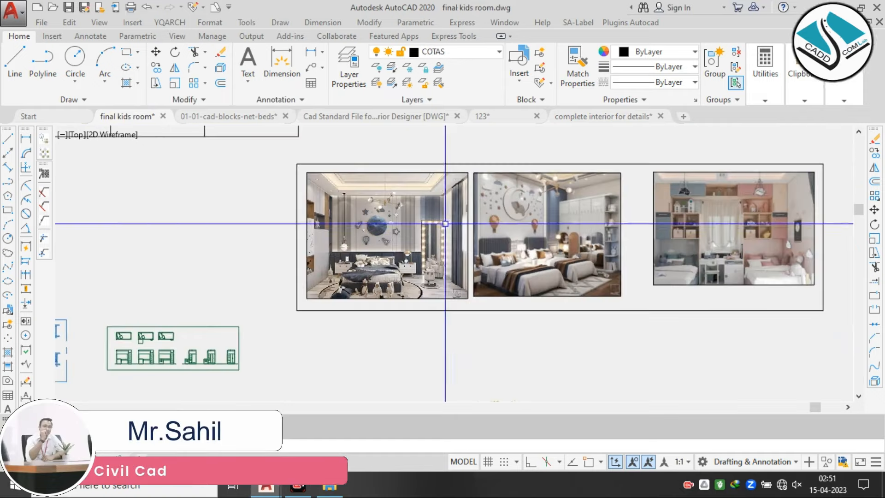
pyautogui.moveTo(457, 306); pyautogui.dragTo(437, 256, button='middle')
pyautogui.scroll(6, 437, 261)
pyautogui.scroll(5, 436, 259)
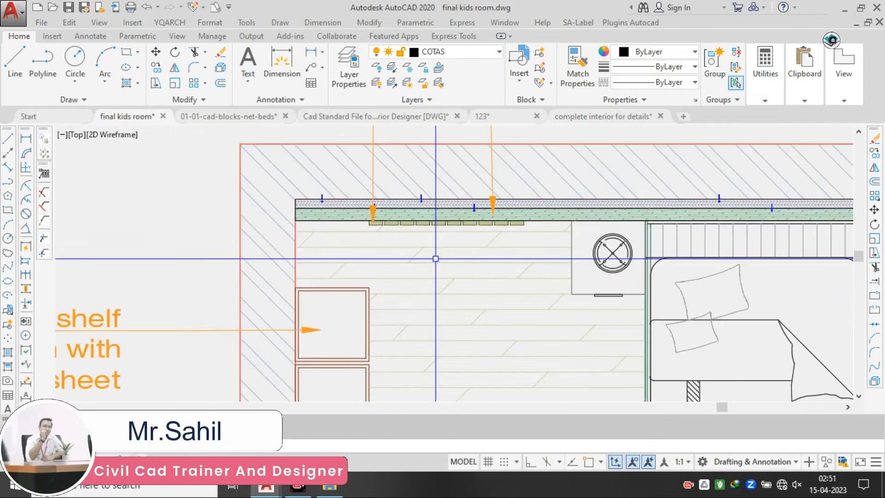
pyautogui.scroll(-6, 436, 258)
pyautogui.moveTo(388, 175); pyautogui.dragTo(413, 277, button='middle')
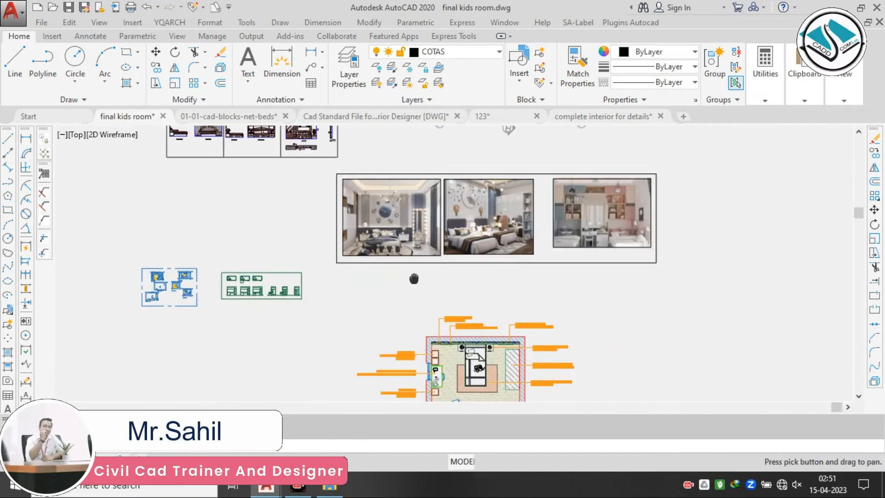
pyautogui.scroll(5, 376, 177)
pyautogui.press('Escape')
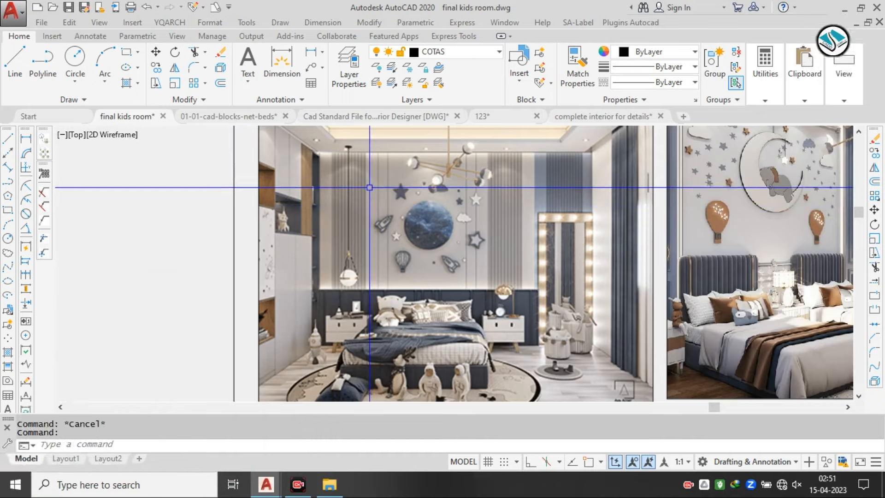
# Draw a circle of about 1" radius at the centre of the lamp symbol on the side table left of the bed
pyautogui.scroll(-5, 431, 230)
pyautogui.scroll(6, 412, 277)
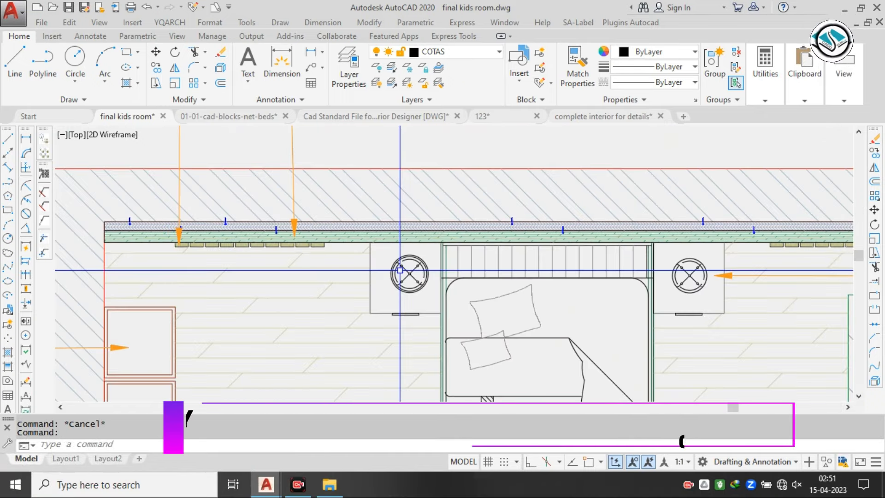
pyautogui.write('c')
pyautogui.press('Return')
pyautogui.scroll(2, 339, 277)
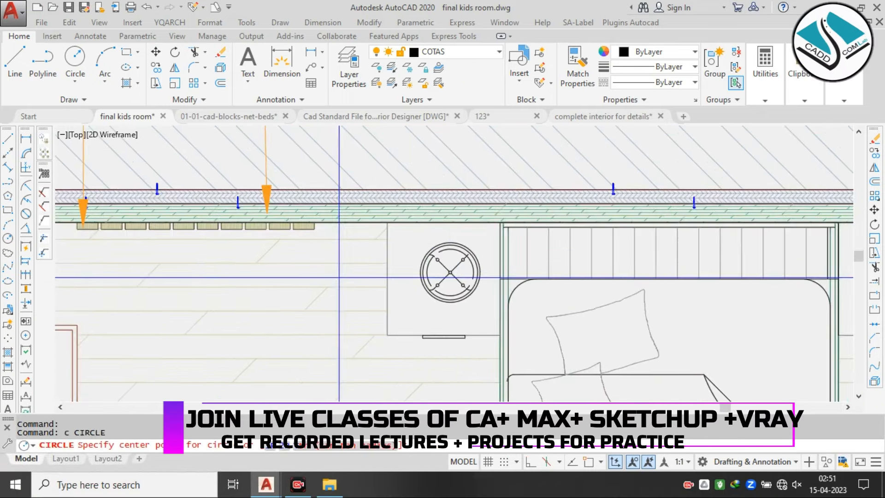
pyautogui.scroll(2, 346, 277)
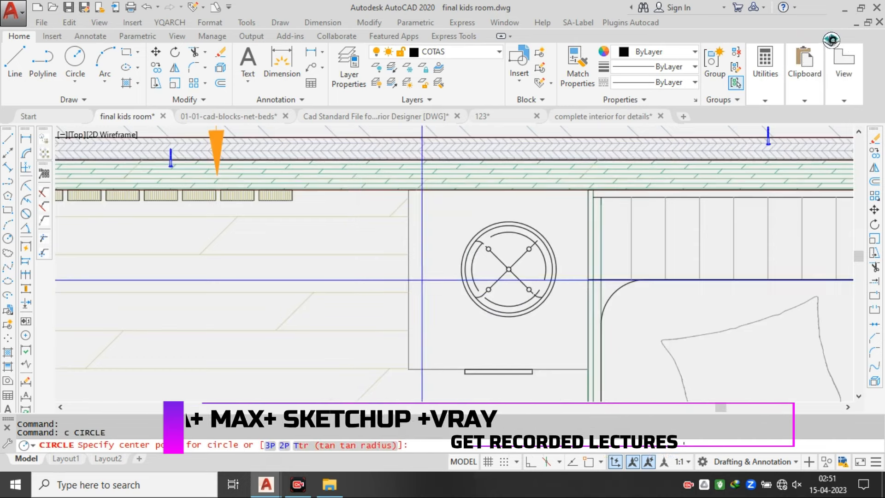
pyautogui.scroll(-10, 510, 272)
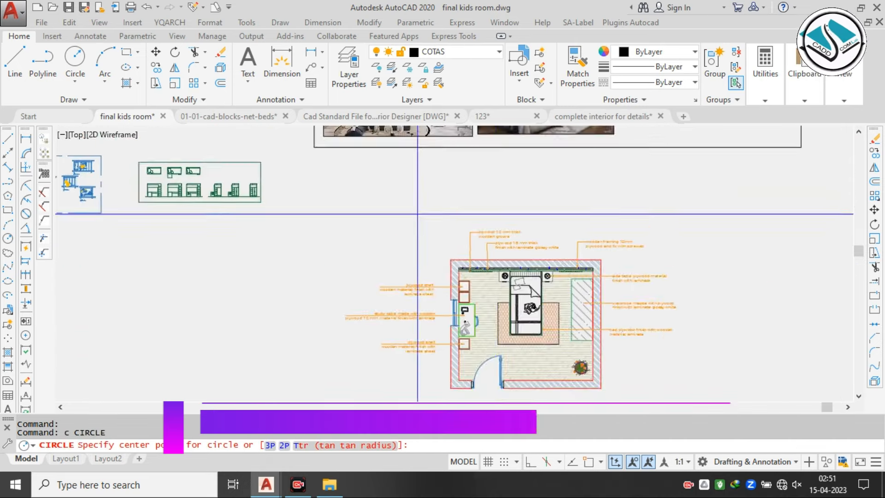
pyautogui.moveTo(417, 214); pyautogui.dragTo(442, 341, button='middle')
pyautogui.scroll(4, 396, 174)
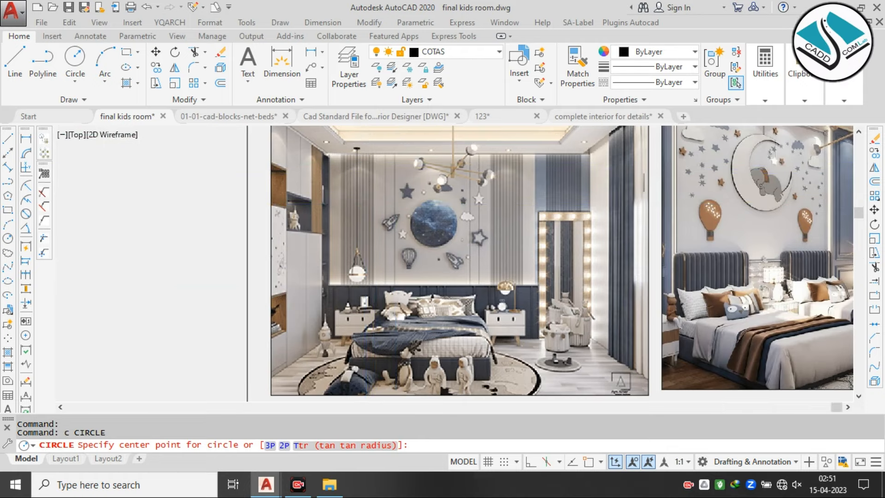
pyautogui.scroll(-5, 416, 293)
pyautogui.scroll(10, 462, 210)
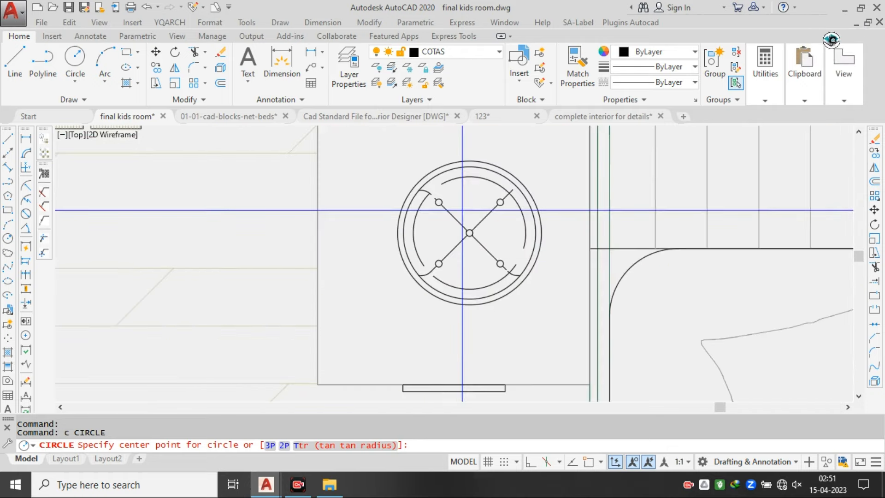
pyautogui.click(469, 232)
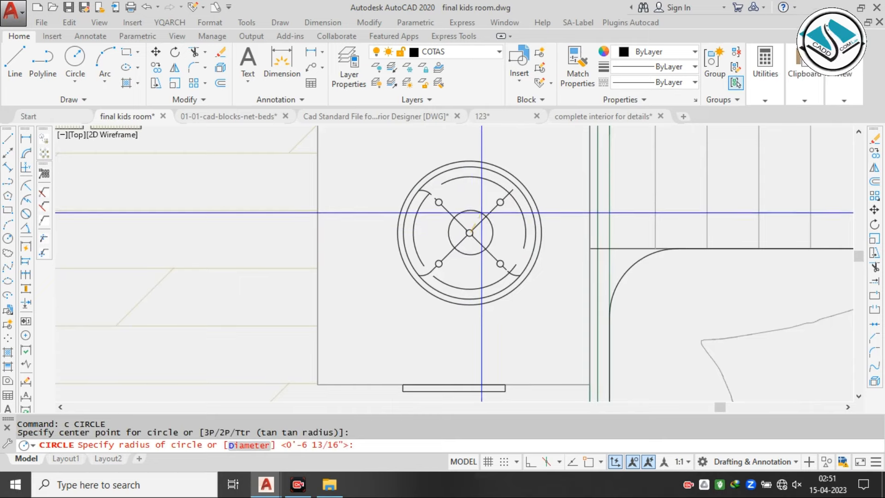
pyautogui.click(482, 212)
# Draw a second, slightly smaller concentric circle just inside the new circle on the left lamp symbol
pyautogui.write('c')
pyautogui.press('Return')
pyautogui.scroll(4, 480, 213)
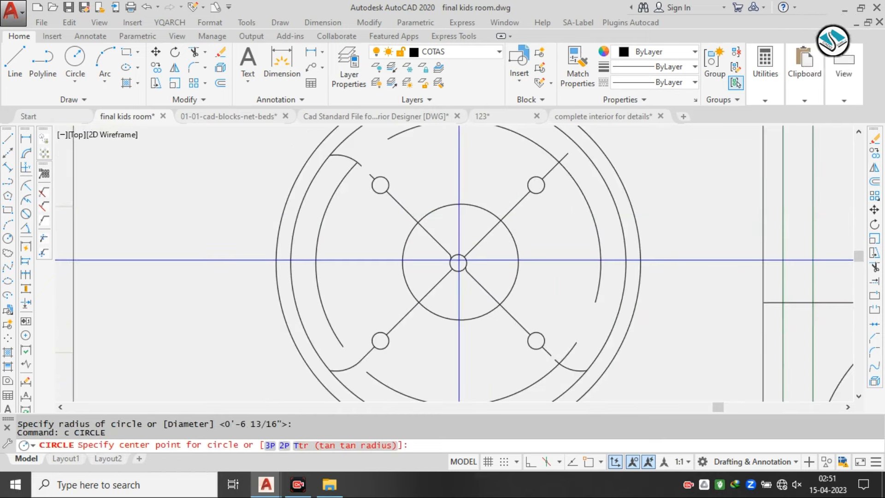
pyautogui.click(458, 261)
pyautogui.click(468, 213)
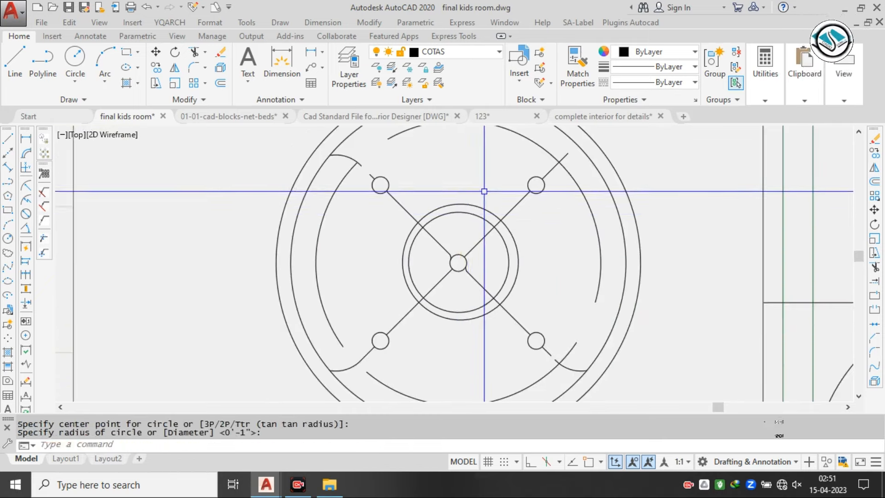
pyautogui.press('Escape')
# Change the colour of the two new concentric circles to 16,86,137
pyautogui.click(479, 216)
pyautogui.click(486, 174)
pyautogui.click(473, 215)
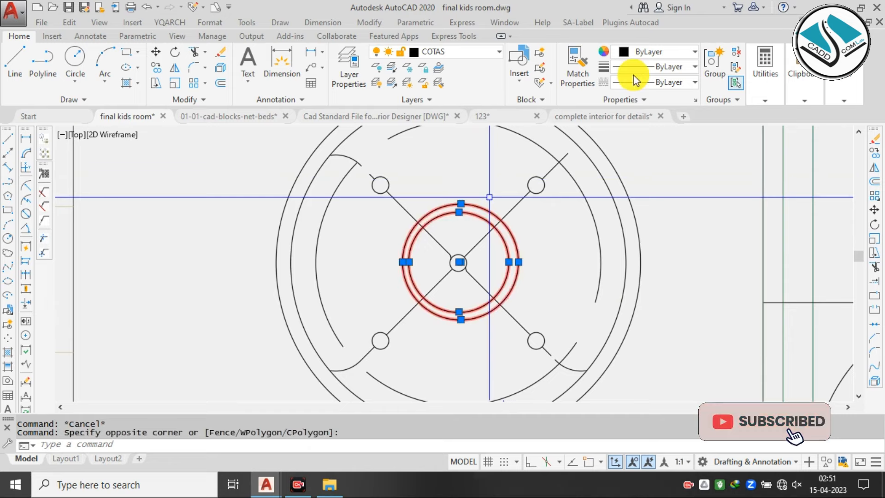
pyautogui.click(654, 57)
pyautogui.click(695, 117)
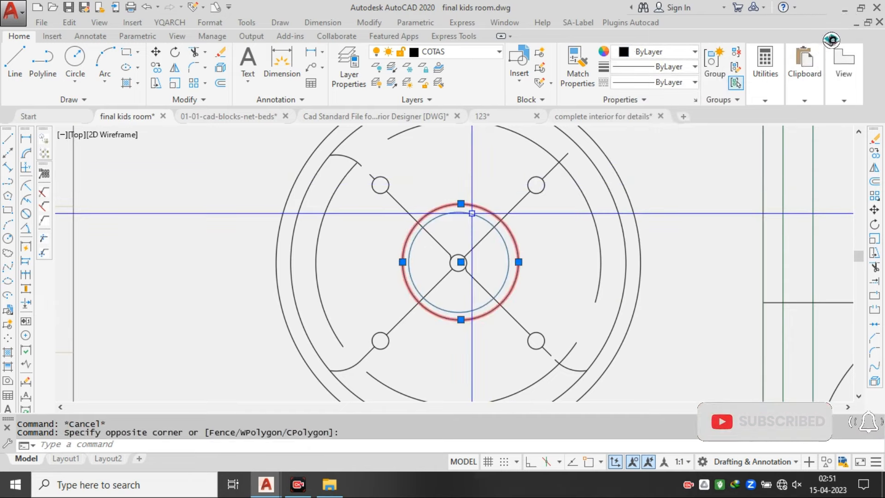
# Copy the two blue circles from the left lamp's centre to the centre of the lamp right of the bed
pyautogui.click(475, 176)
pyautogui.click(454, 222)
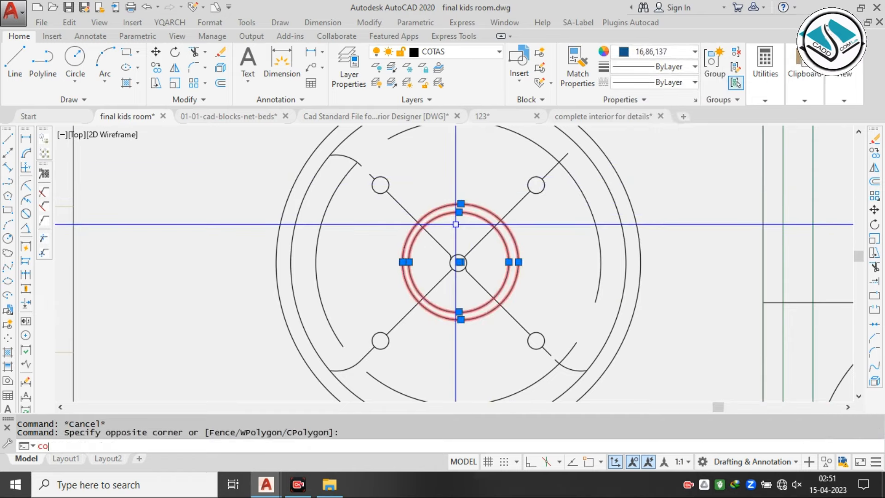
pyautogui.press('Return')
pyautogui.click(459, 262)
pyautogui.scroll(-4, 422, 250)
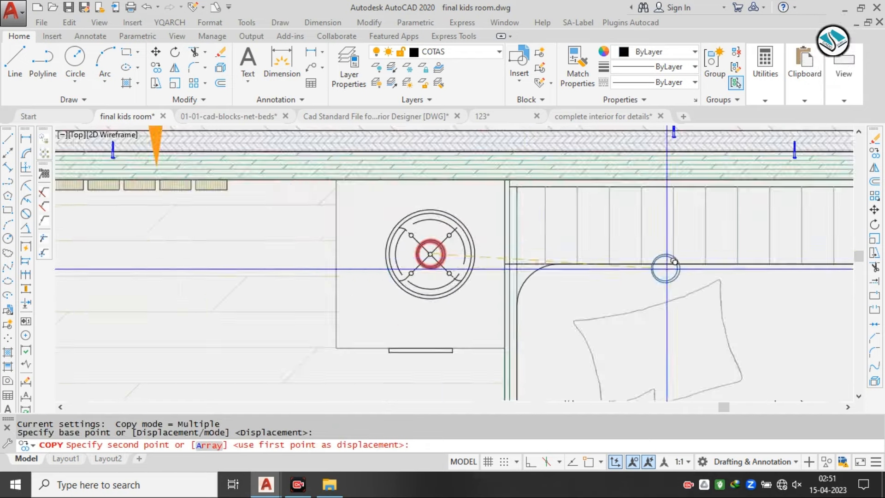
pyautogui.moveTo(665, 268); pyautogui.dragTo(269, 246, button='middle')
pyautogui.scroll(5, 530, 227)
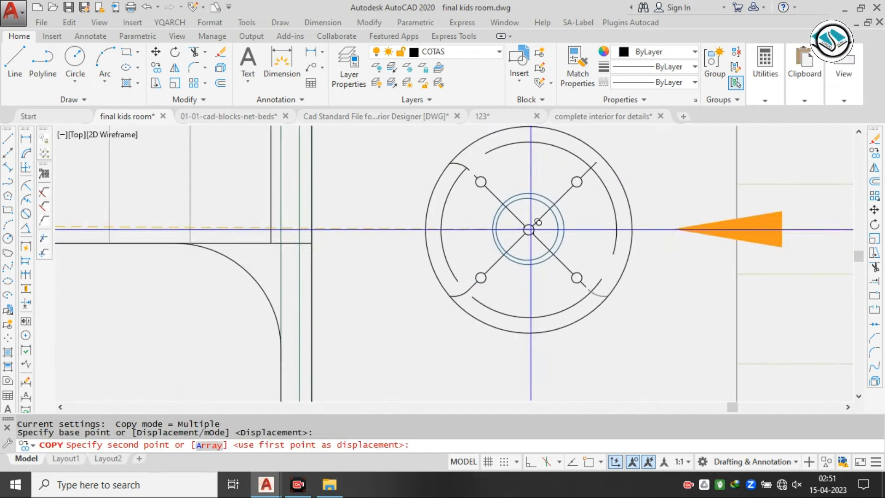
pyautogui.click(532, 224)
pyautogui.press('Escape')
# Copy the upper plywood shelf leader so that its arrowhead points at the lamp on the left side table
pyautogui.scroll(-4, 511, 228)
pyautogui.scroll(-7, 510, 228)
pyautogui.moveTo(350, 233); pyautogui.dragTo(488, 233, button='middle')
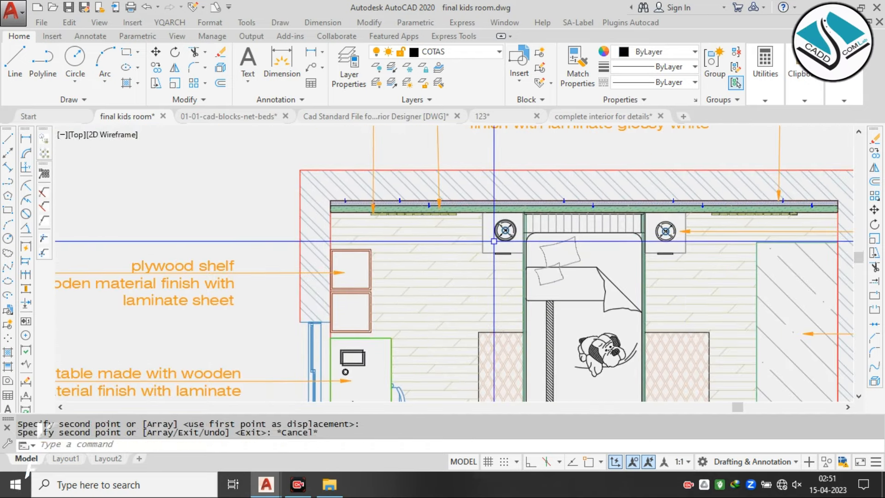
pyautogui.click(295, 264)
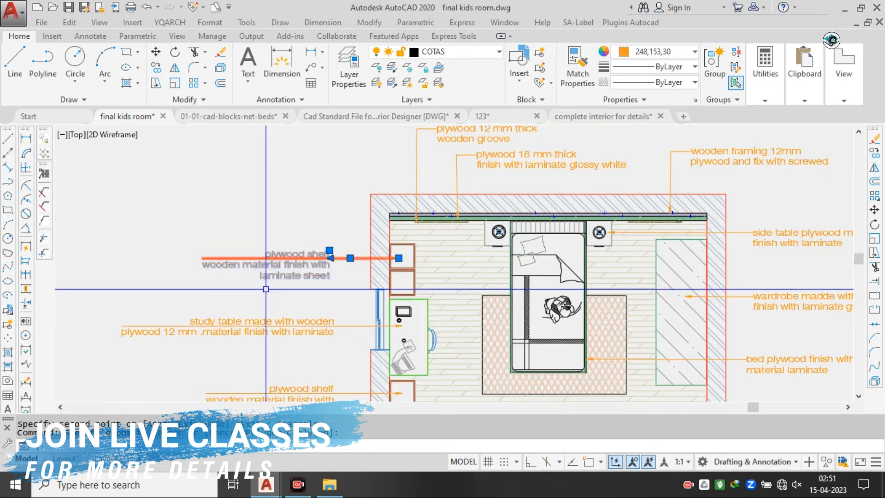
pyautogui.write('co')
pyautogui.press('Return')
pyautogui.scroll(4, 406, 279)
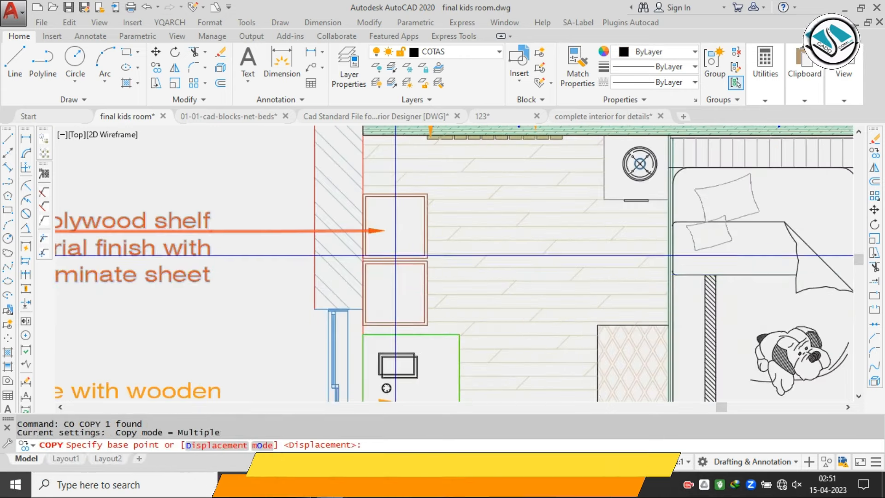
pyautogui.click(386, 232)
pyautogui.scroll(5, 608, 206)
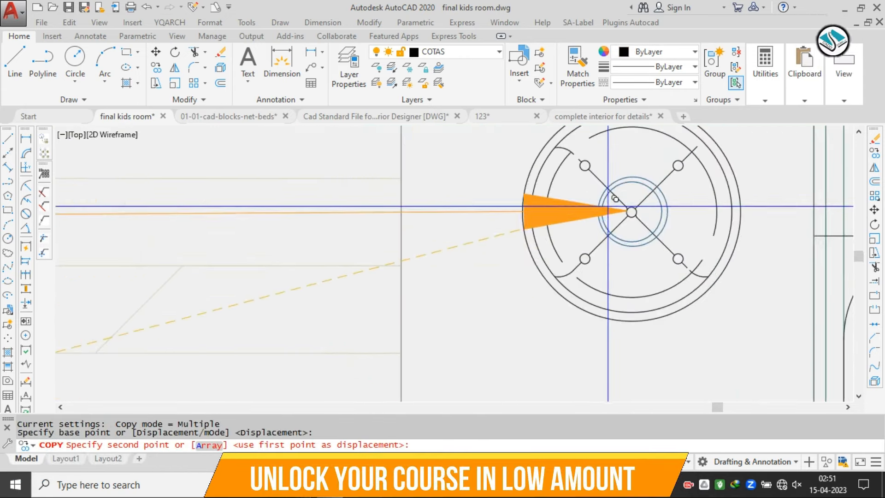
pyautogui.click(584, 206)
pyautogui.press('Escape')
# Shift the copied leader's text horizontally outside the left wall with Ortho on, placing it above the plywood shelf note
pyautogui.scroll(-4, 597, 207)
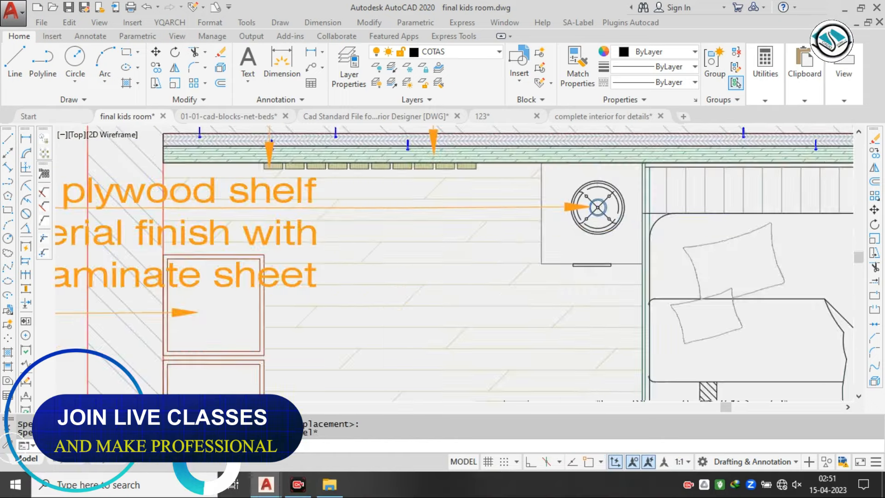
pyautogui.moveTo(597, 207); pyautogui.dragTo(716, 206, button='middle')
pyautogui.click(579, 207)
pyautogui.moveTo(578, 207); pyautogui.dragTo(767, 216, button='middle')
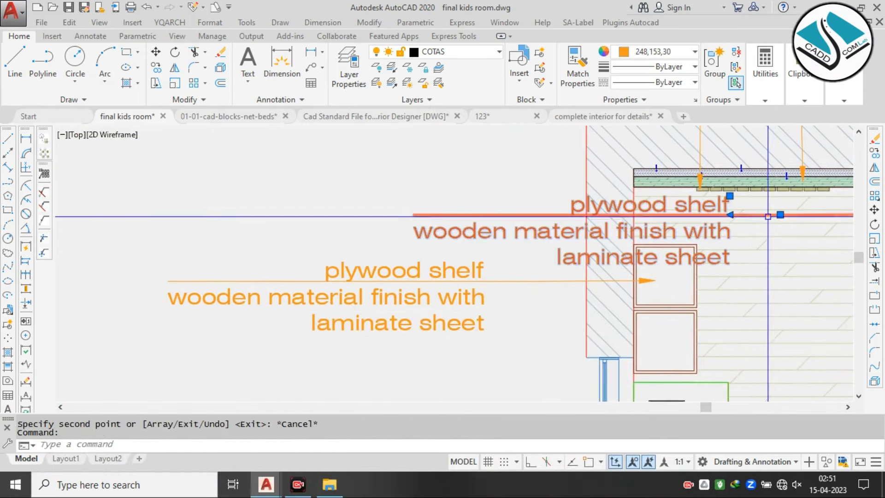
pyautogui.click(780, 215)
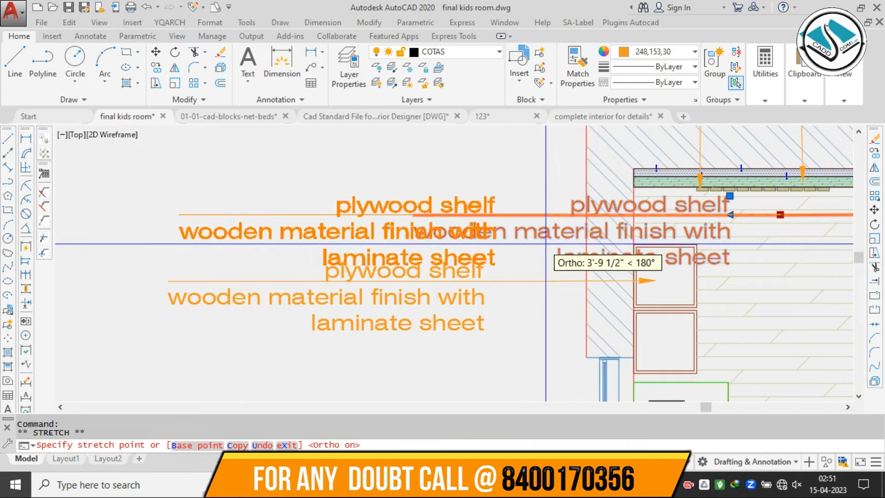
pyautogui.press('Escape')
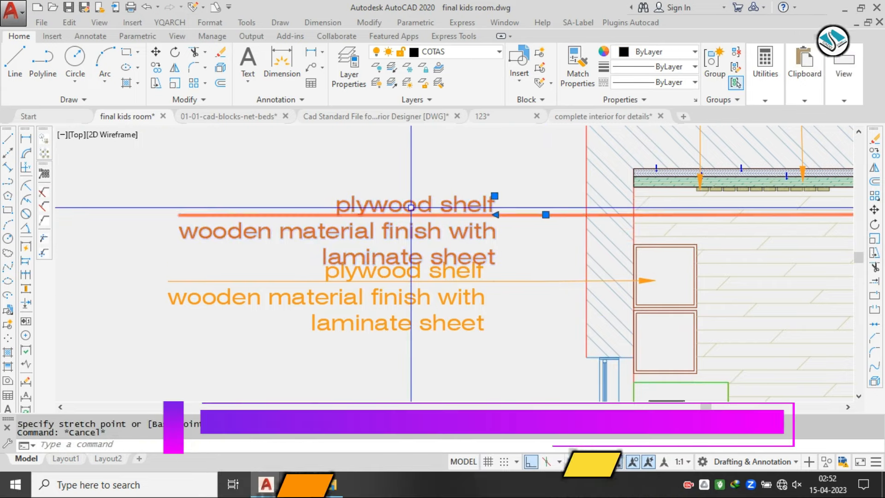
# Replace the copied leader's text with "pendent light above study lamp"
pyautogui.doubleClick(411, 209)
pyautogui.hotkey('ctrl', 'a')
pyautogui.write('p')
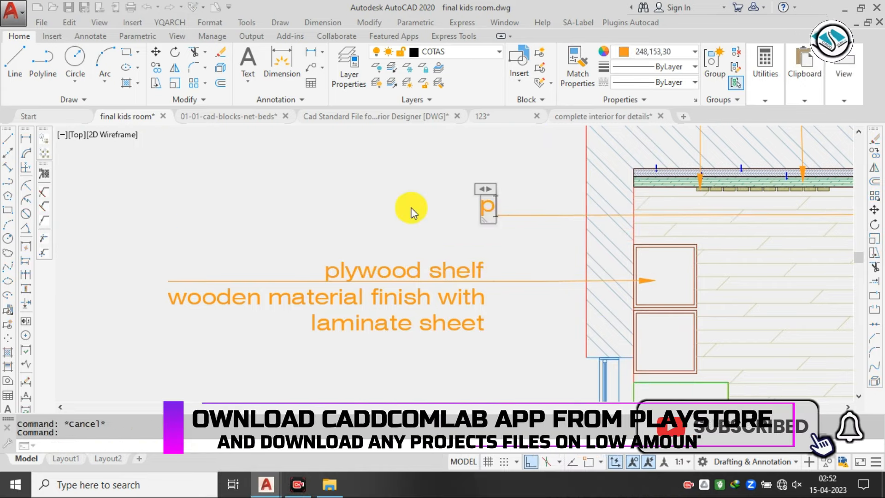
pyautogui.write('endent lig')
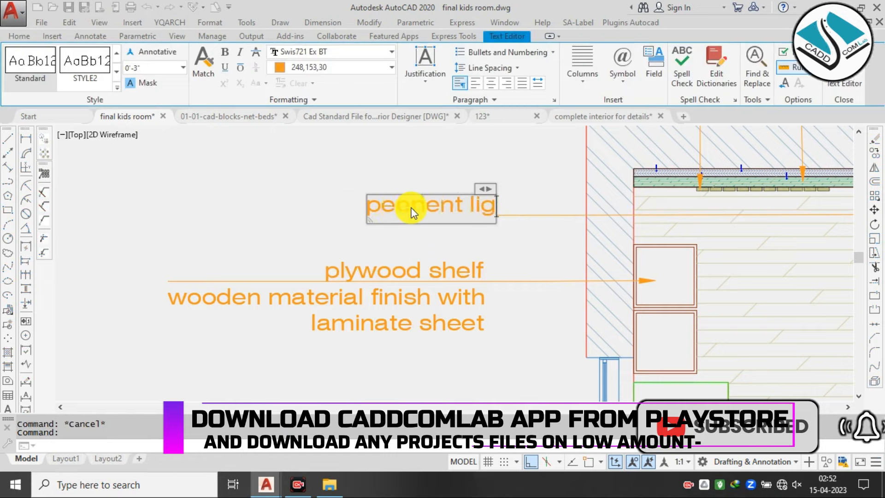
pyautogui.write('ht ab')
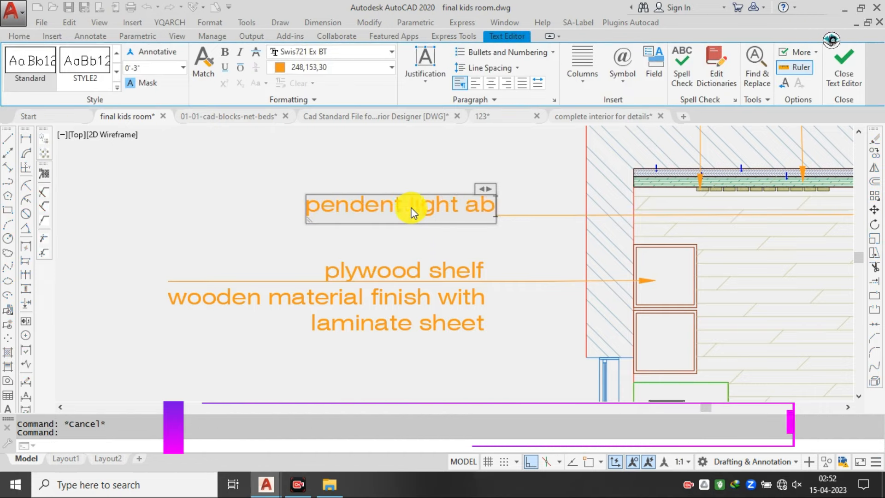
pyautogui.write('ove study lamp')
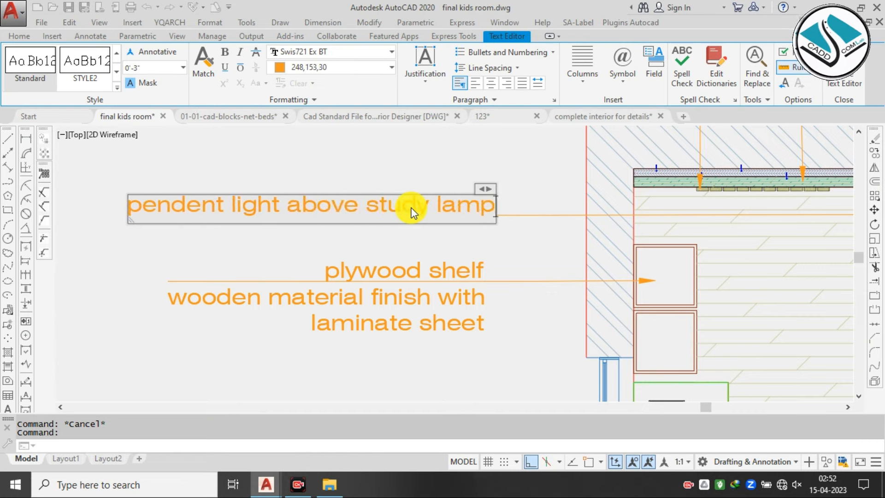
pyautogui.hotkey('ctrl', 'Return')
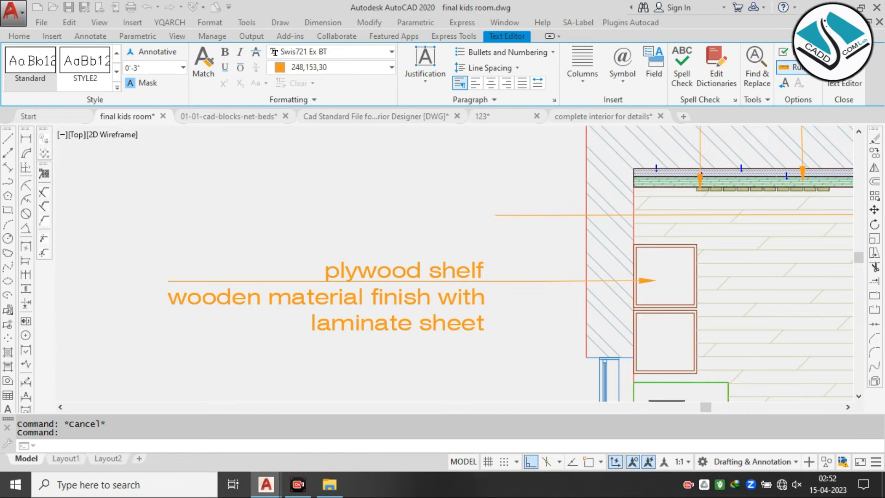
pyautogui.scroll(-2, 370, 222)
pyautogui.press('Escape')
pyautogui.scroll(-4, 567, 259)
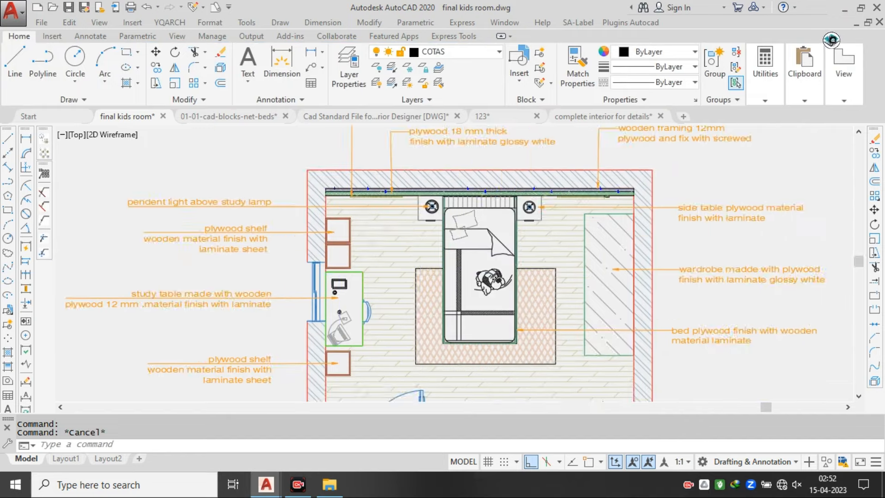
# Copy the bed plywood leader straight down so its arrow points at the open floor between the door and the plant
pyautogui.scroll(4, 494, 222)
pyautogui.press('Escape')
pyautogui.scroll(3, 431, 223)
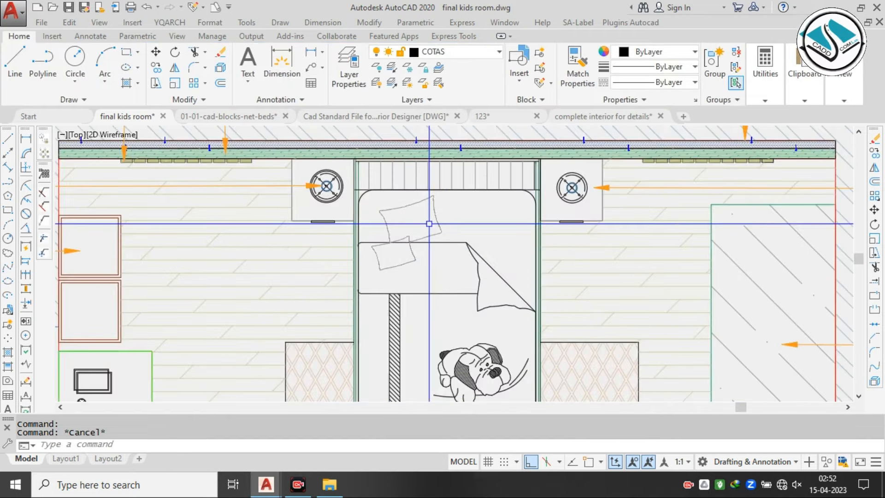
pyautogui.scroll(-5, 444, 255)
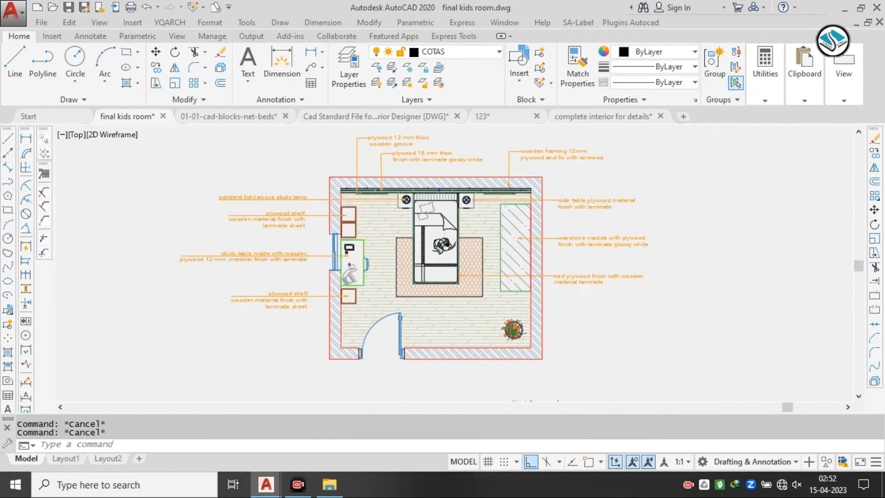
pyautogui.scroll(2, 560, 247)
pyautogui.click(610, 275)
pyautogui.click(550, 329)
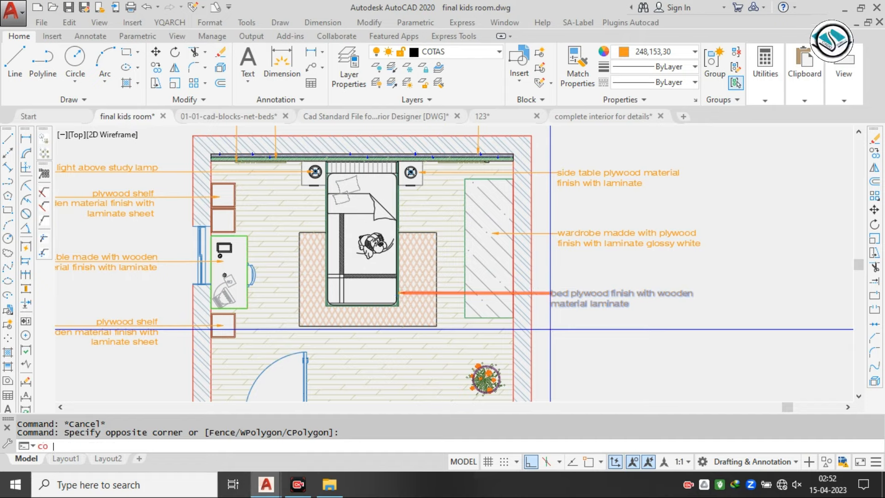
pyautogui.write('co')
pyautogui.press('space')
pyautogui.click(405, 294)
pyautogui.moveTo(413, 336); pyautogui.dragTo(434, 250, button='middle')
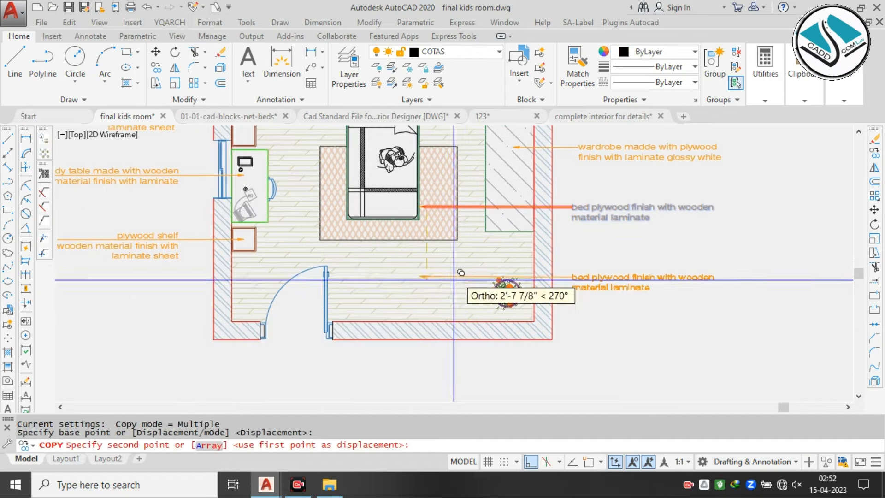
pyautogui.click(434, 265)
pyautogui.press('Escape')
pyautogui.scroll(2, 615, 269)
pyautogui.press('Escape')
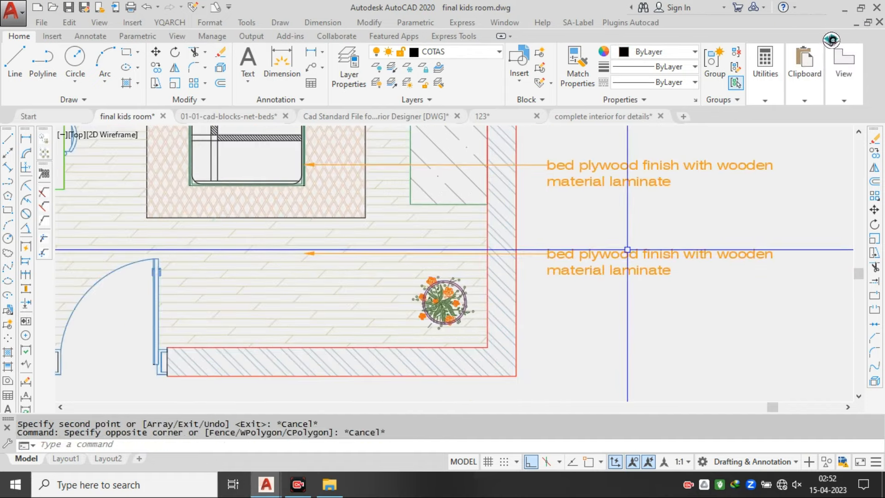
# Replace the text of the copied leader pointing at the floor with "Flooring wooden and finish with matte dark oak wood"
pyautogui.click(626, 253)
pyautogui.hotkey('ctrl', 'a')
pyautogui.press('Delete')
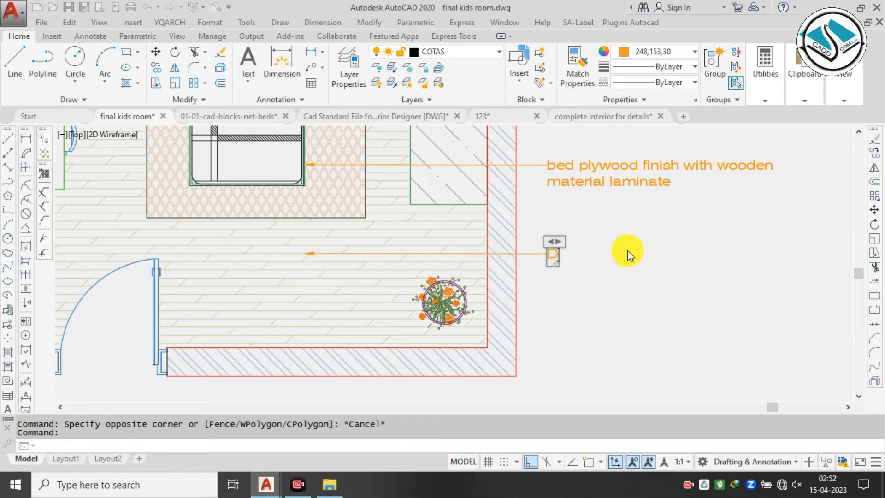
pyautogui.write('Flooring')
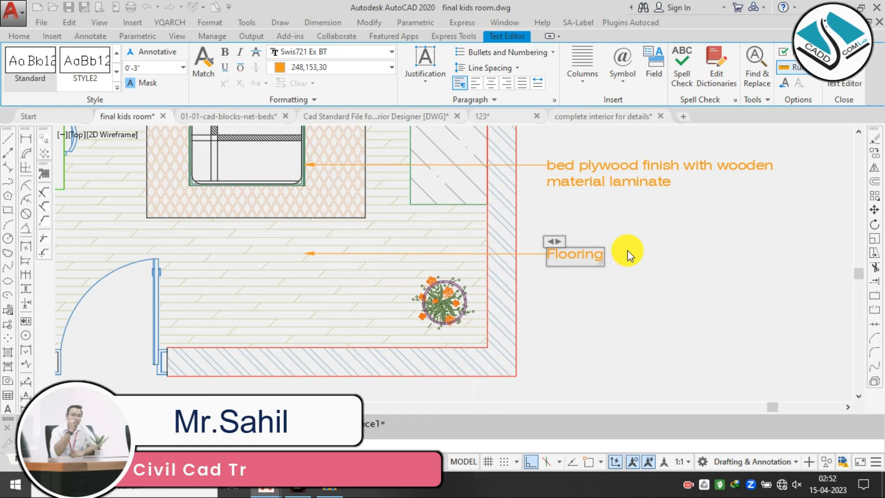
pyautogui.write(' wooden')
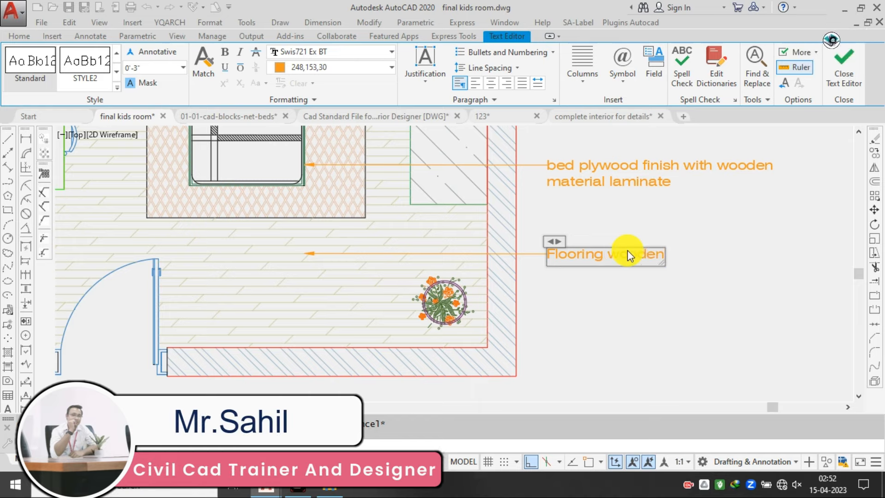
pyautogui.write(' and f')
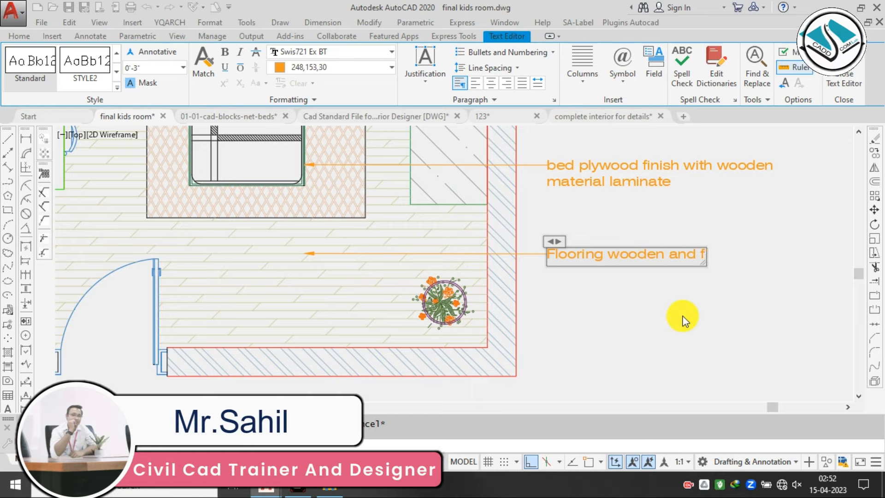
pyautogui.write('inish with')
pyautogui.press('Return')
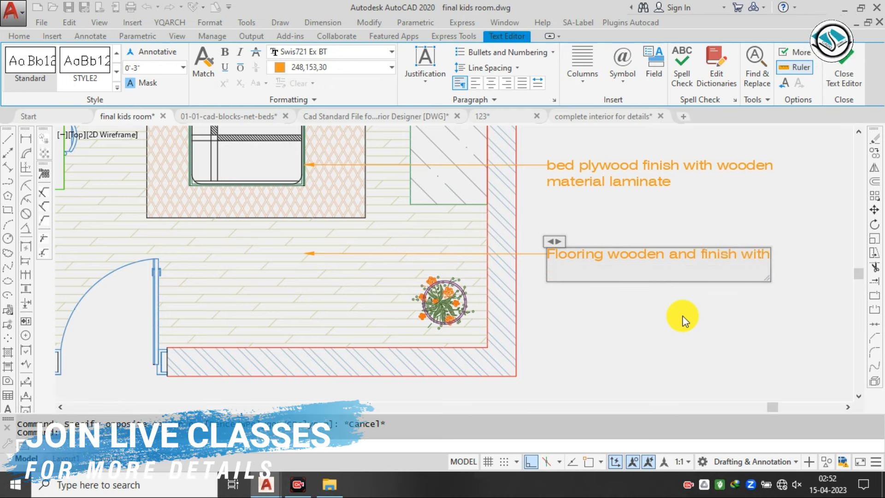
pyautogui.write('matte')
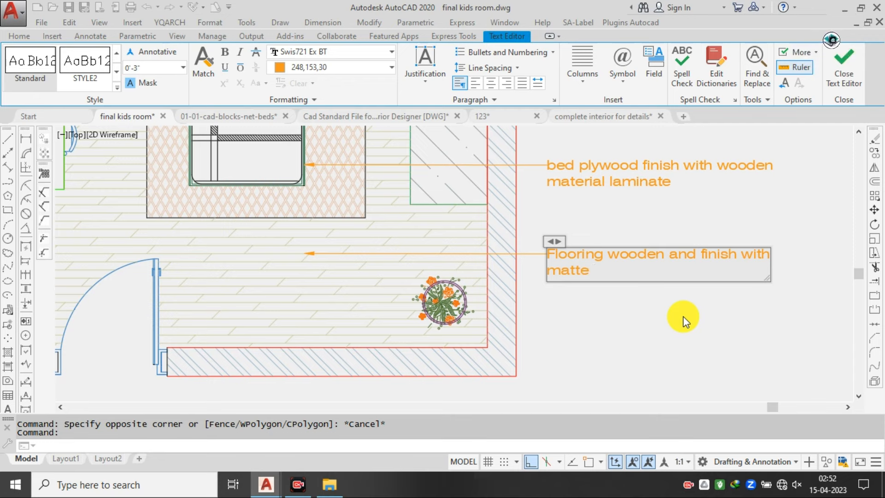
pyautogui.write(' dar')
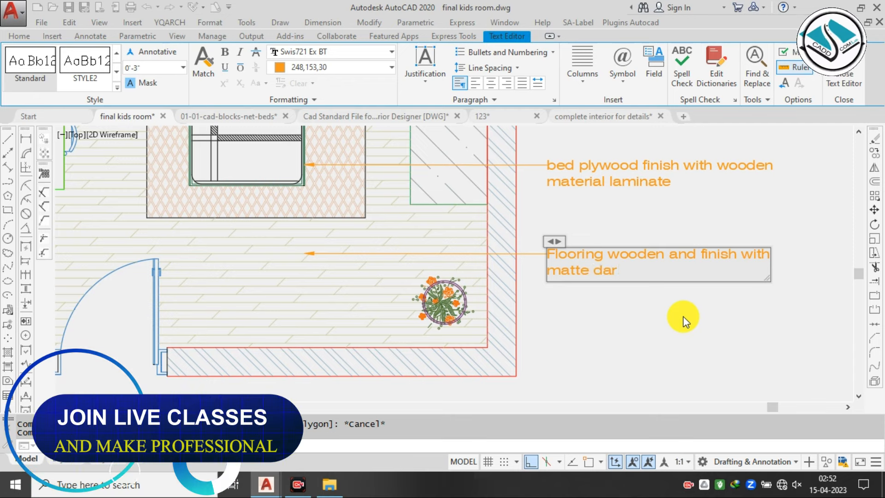
pyautogui.write('k oak w')
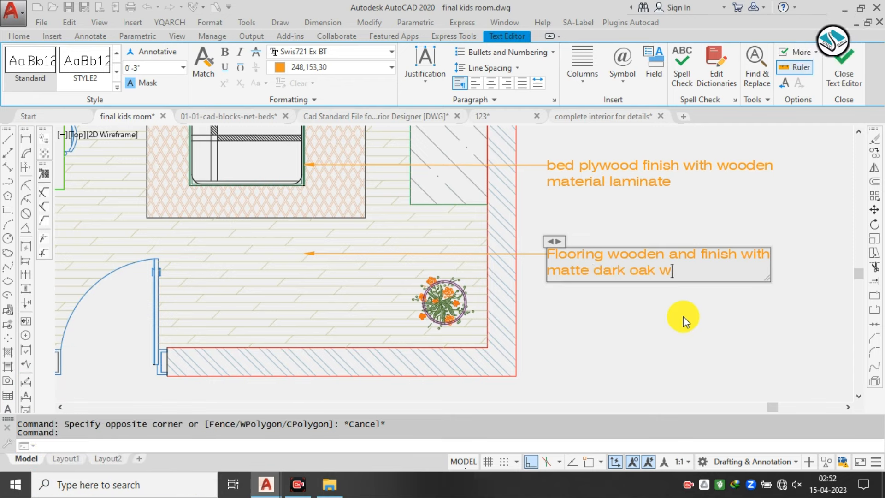
pyautogui.write('ood')
pyautogui.click(682, 316)
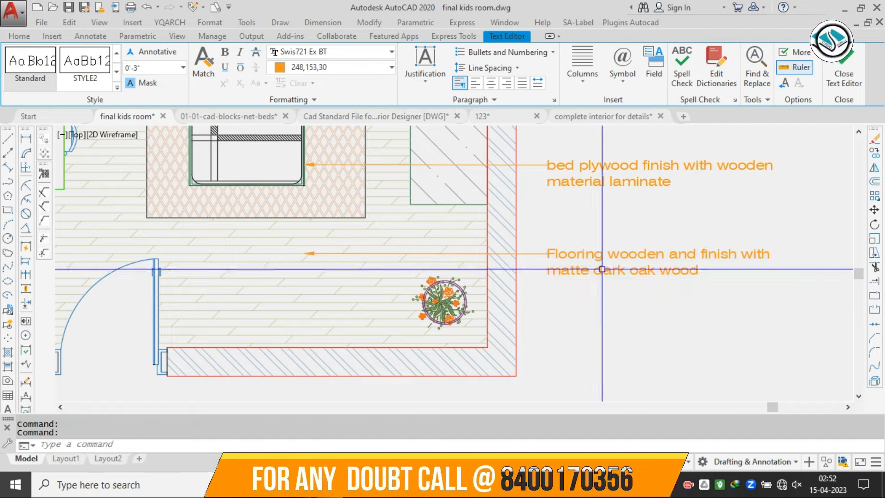
# Change the color of all the leader notes around the kids room plan to red
pyautogui.scroll(-2, 577, 276)
pyautogui.scroll(-4, 576, 276)
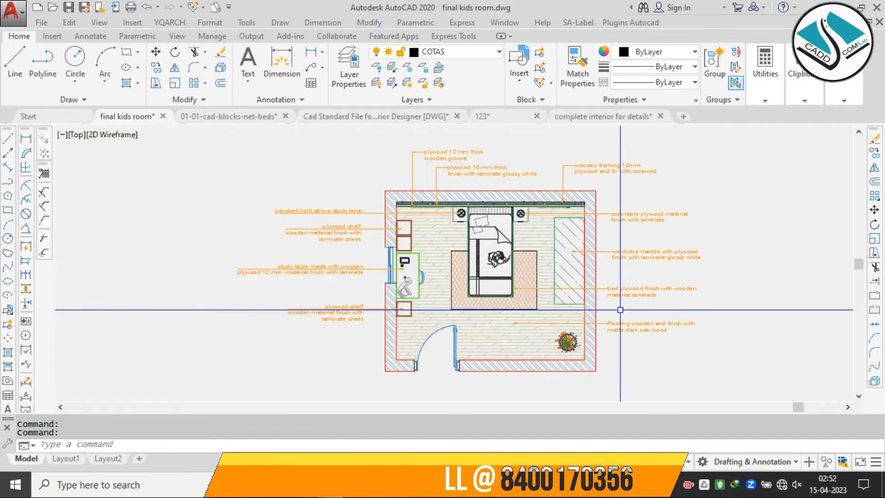
pyautogui.press('Escape')
pyautogui.scroll(2, 648, 273)
pyautogui.scroll(-2, 629, 253)
pyautogui.click(711, 182)
pyautogui.click(629, 339)
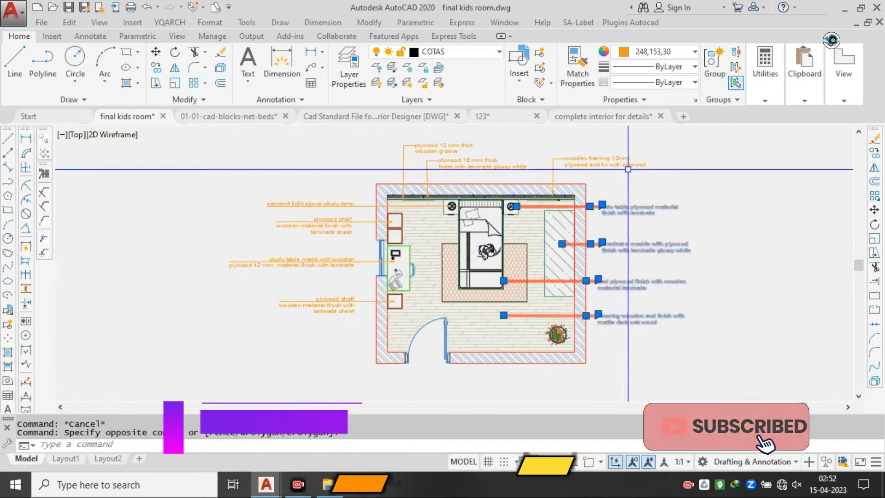
pyautogui.click(616, 160)
pyautogui.click(478, 131)
pyautogui.click(392, 178)
pyautogui.click(359, 189)
pyautogui.click(258, 349)
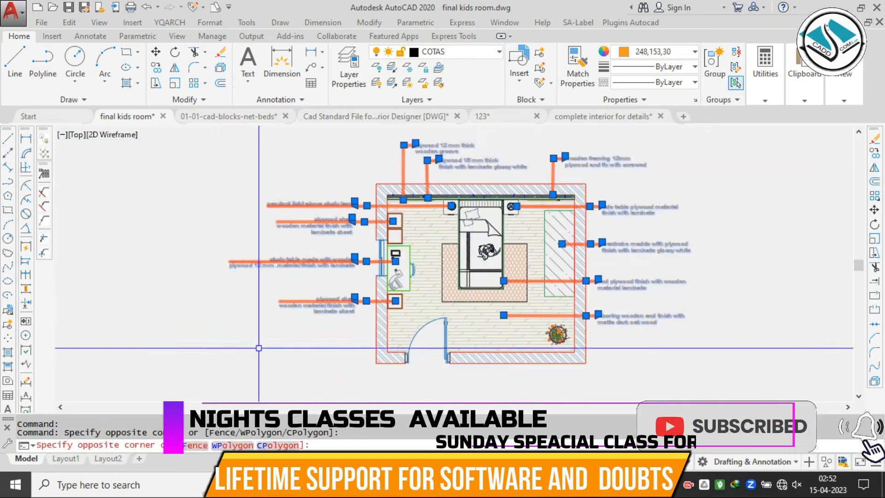
pyautogui.click(656, 51)
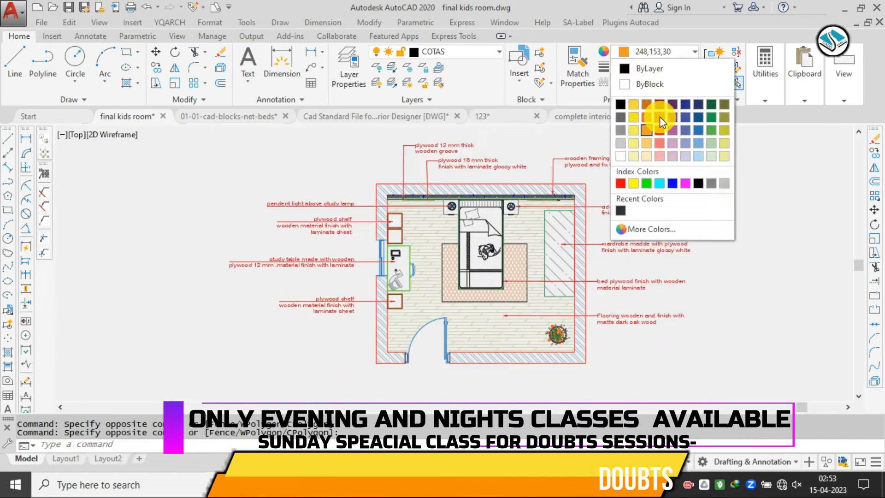
pyautogui.click(659, 118)
pyautogui.press('Escape')
pyautogui.press('Escape')
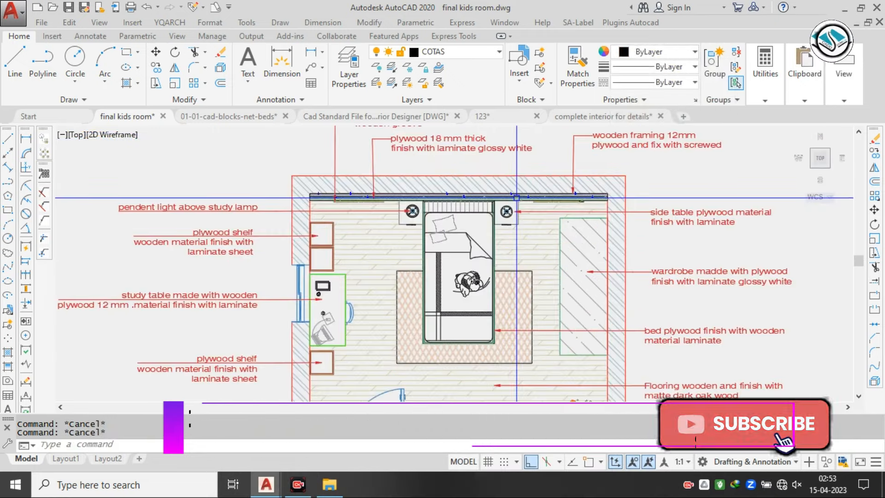
# Examine the bedroom reference images above the plan, comparing their floor and furniture finishes with the annotated plan
pyautogui.scroll(3, 472, 210)
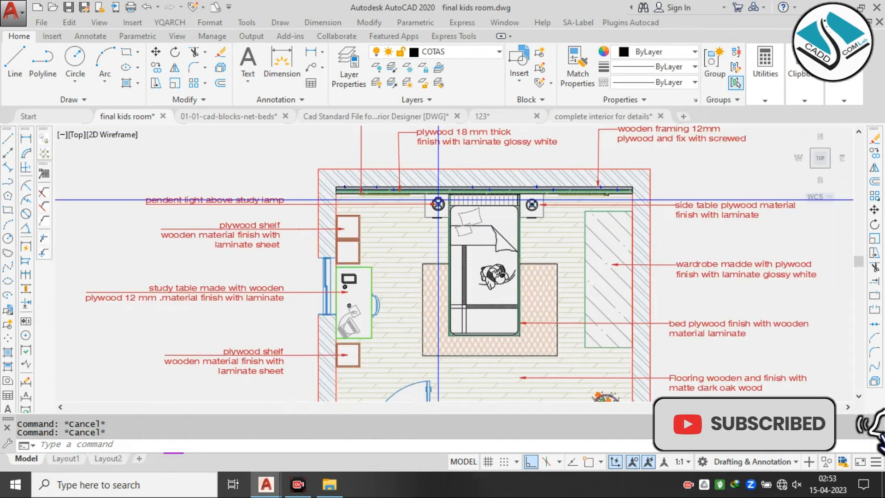
pyautogui.scroll(-5, 421, 203)
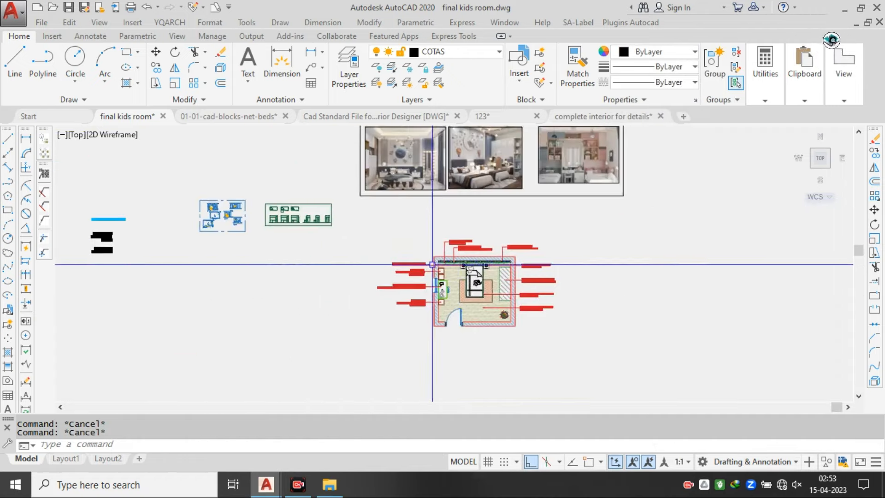
pyautogui.scroll(6, 418, 198)
pyautogui.moveTo(532, 180); pyautogui.dragTo(426, 267, button='middle')
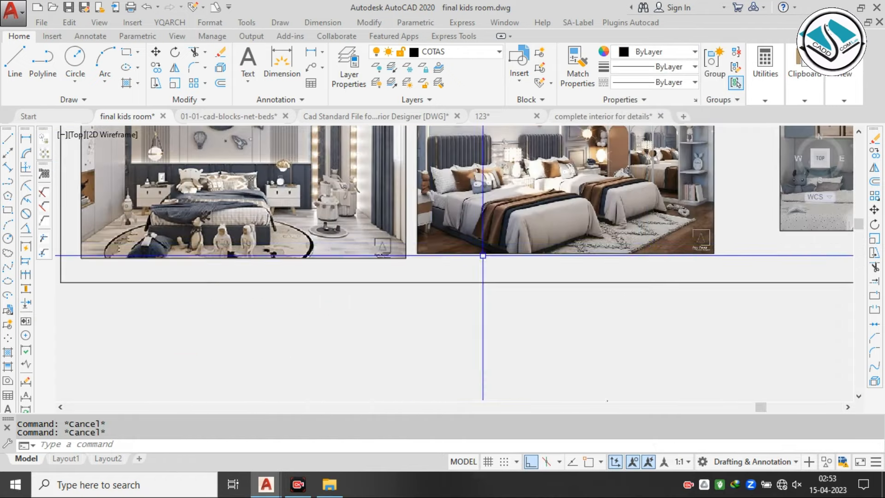
pyautogui.moveTo(482, 257); pyautogui.dragTo(371, 254, button='middle')
pyautogui.scroll(4, 595, 246)
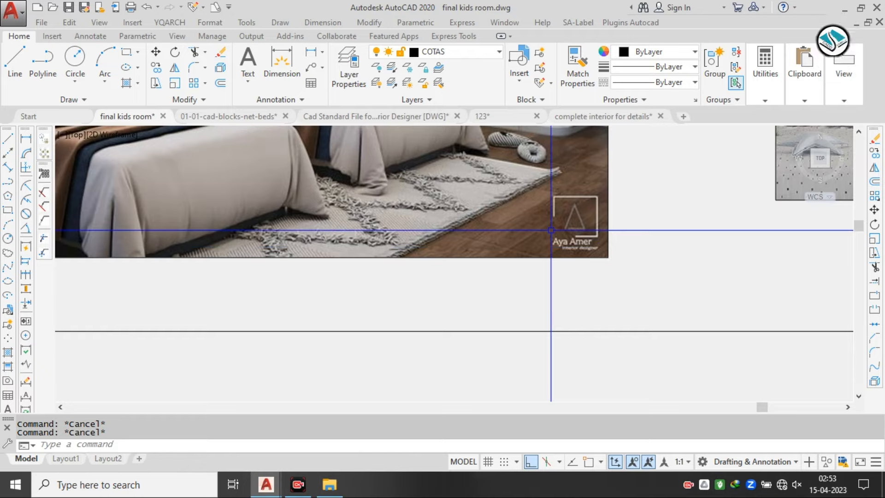
pyautogui.scroll(-4, 499, 220)
pyautogui.scroll(-3, 497, 223)
pyautogui.scroll(6, 493, 230)
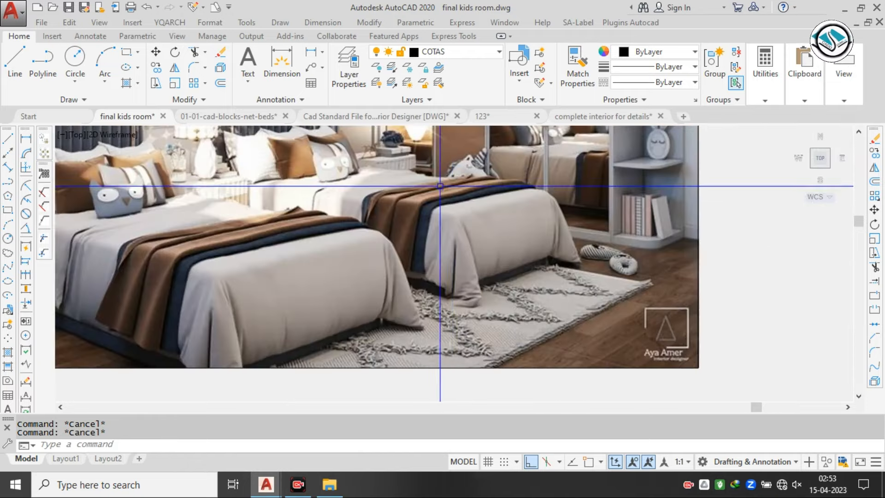
pyautogui.scroll(-6, 488, 240)
pyautogui.moveTo(534, 290); pyautogui.dragTo(509, 184, button='middle')
pyautogui.scroll(2, 431, 294)
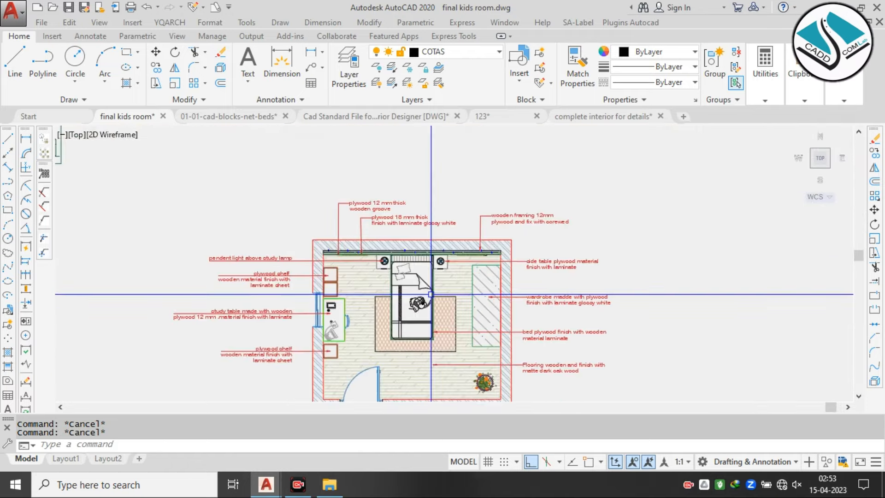
# Switch to File Explorer and open interior_Colour_Combination_Book.pdf from the material folder under interior projects
pyautogui.click(326, 492)
pyautogui.click(12, 103)
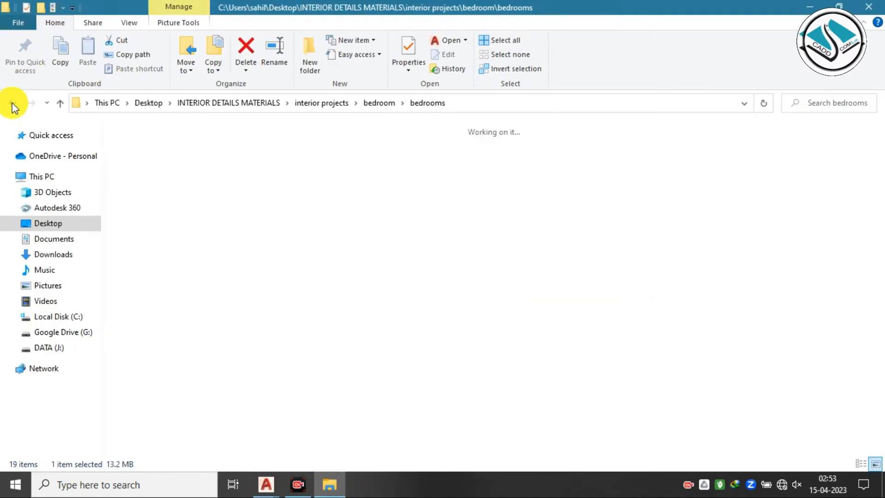
pyautogui.click(15, 103)
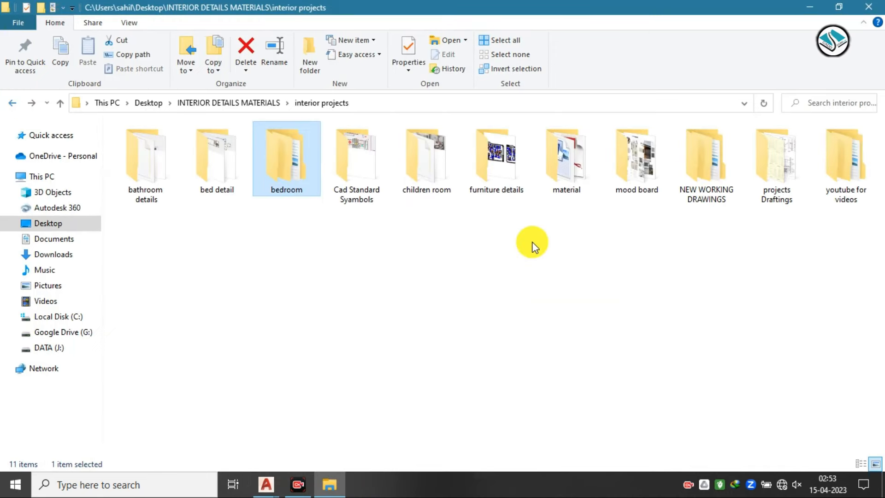
pyautogui.doubleClick(590, 163)
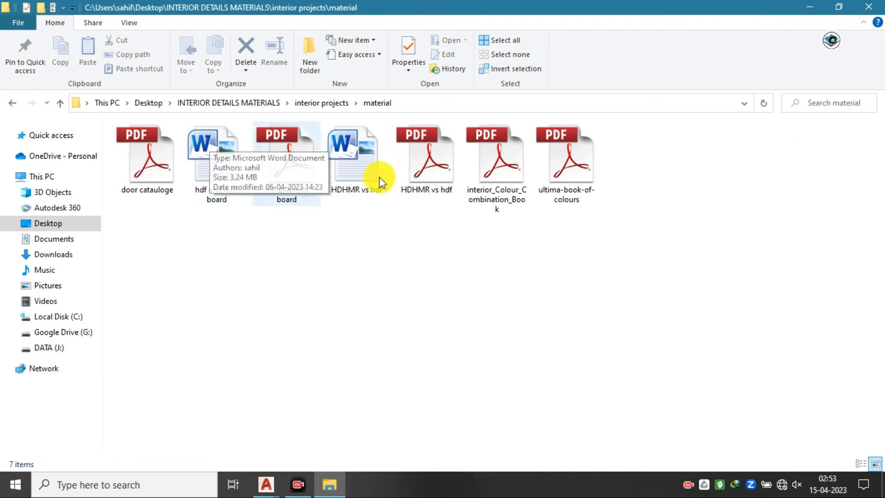
pyautogui.click(502, 161)
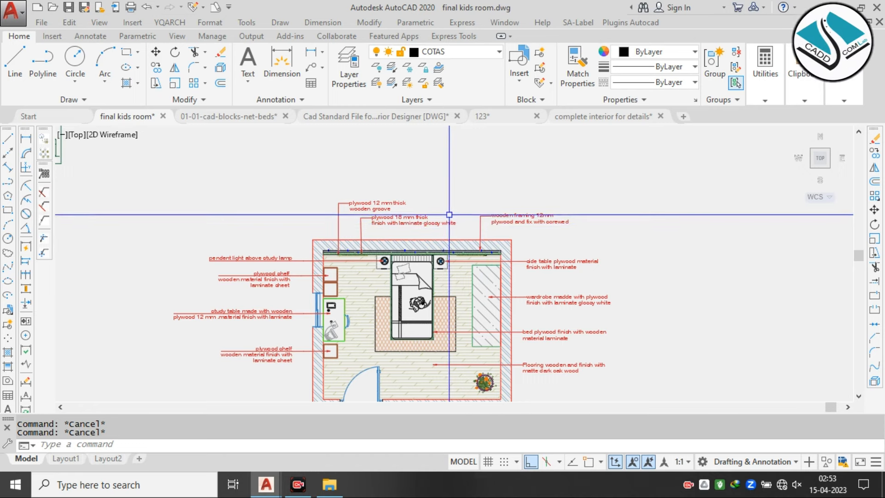
pyautogui.scroll(-4, 450, 213)
pyautogui.scroll(4, 454, 221)
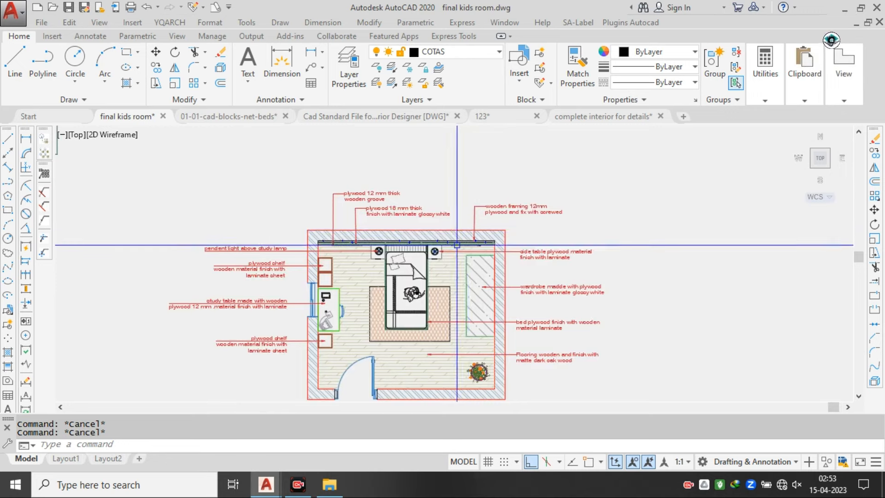
pyautogui.scroll(-4, 461, 235)
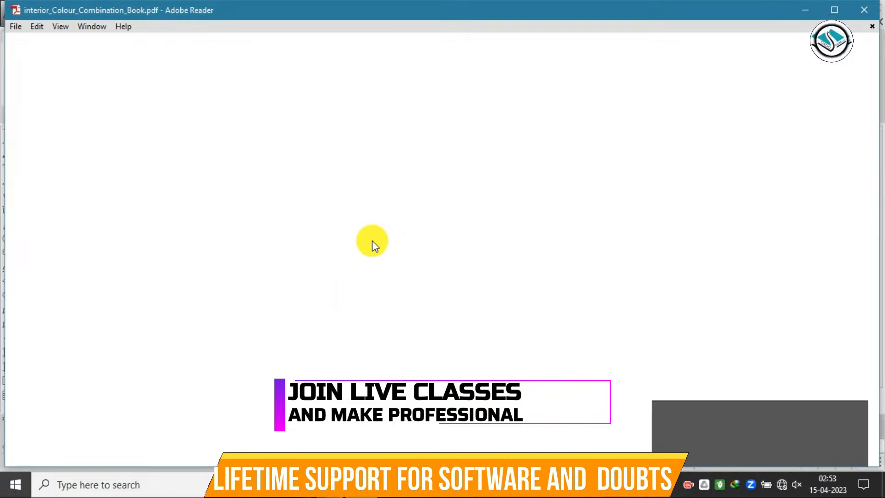
# View the kids' bedroom color combinations on page 7 of the color book enlarged, and return to the drawing
pyautogui.scroll(-4, 384, 240)
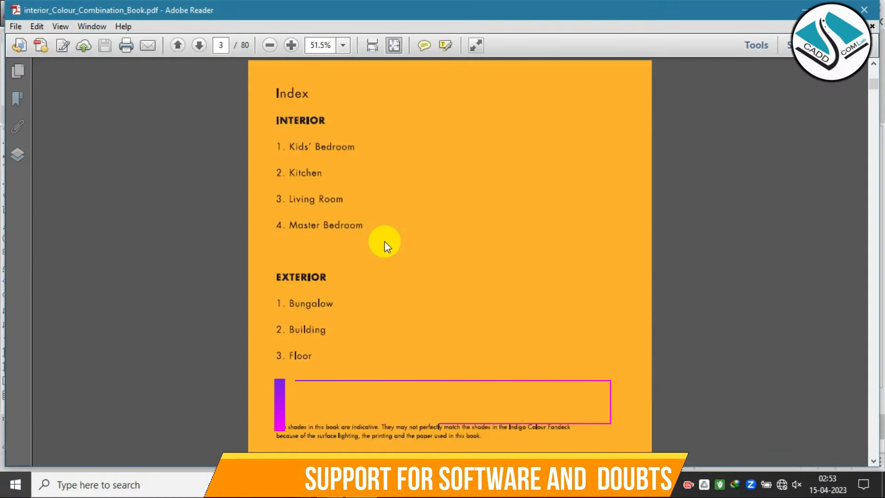
pyautogui.scroll(-6, 385, 242)
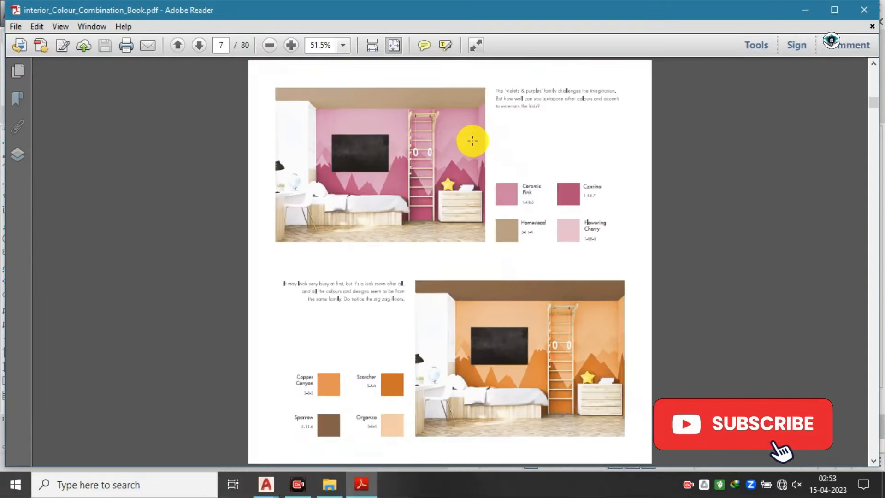
pyautogui.keyDown('ctrl'); pyautogui.scroll(2, 472, 140); pyautogui.keyUp('ctrl')
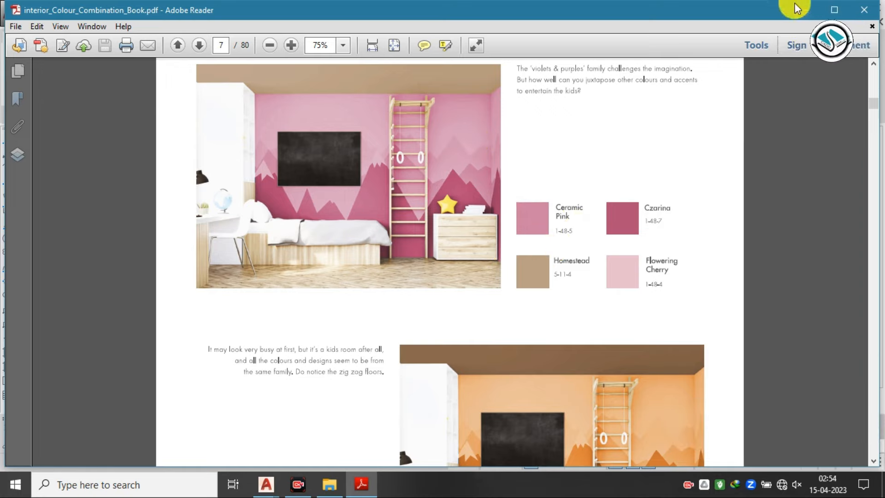
pyautogui.click(806, 10)
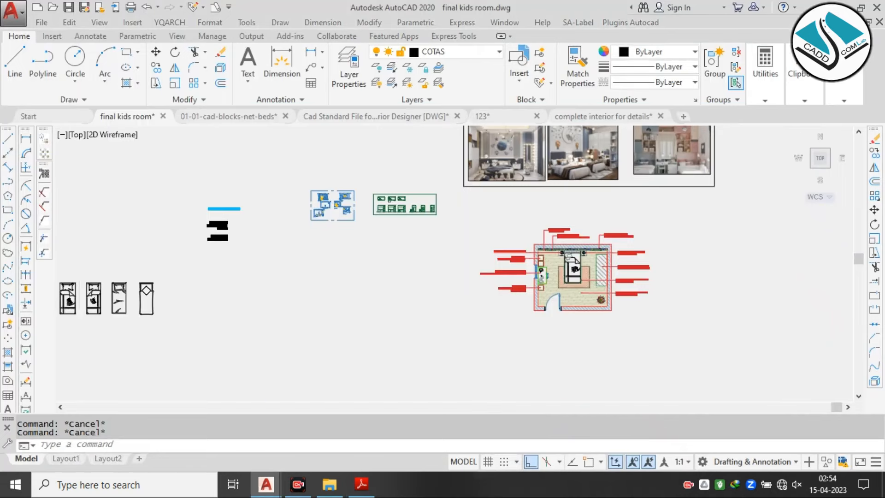
# Copy the "SECTIONAL ELEVATION BB'" title text with Ortho off and place it just below the kids room plan's lower wall
pyautogui.scroll(8, 213, 205)
pyautogui.click(324, 223)
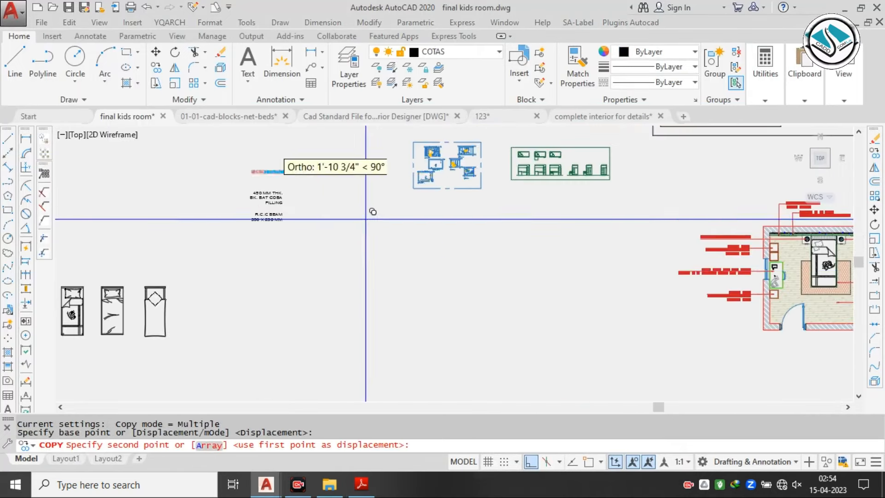
pyautogui.scroll(-2, 557, 323)
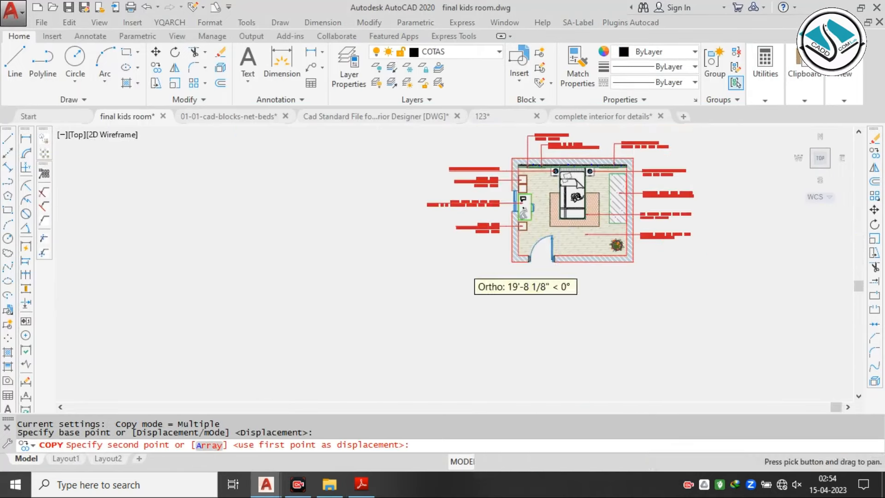
pyautogui.scroll(5, 569, 386)
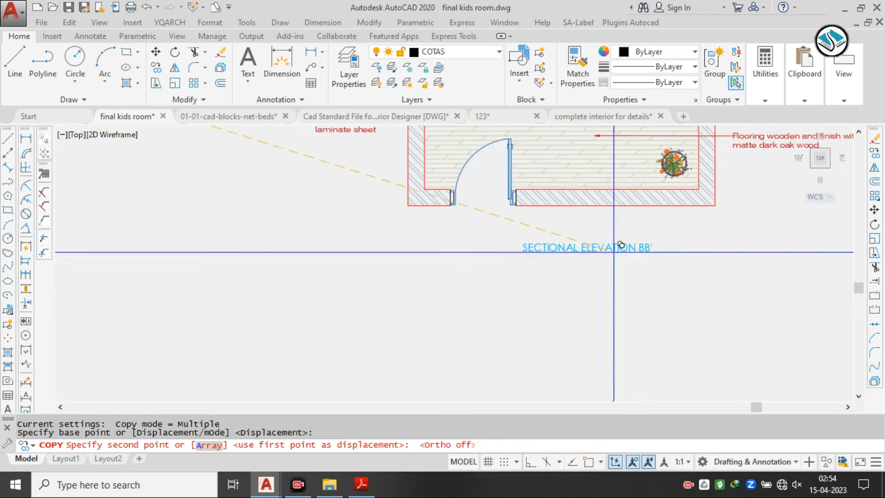
pyautogui.press('Escape')
# Replace the copied title text below the plan with "KIDS ROOM PLAN"
pyautogui.doubleClick(600, 248)
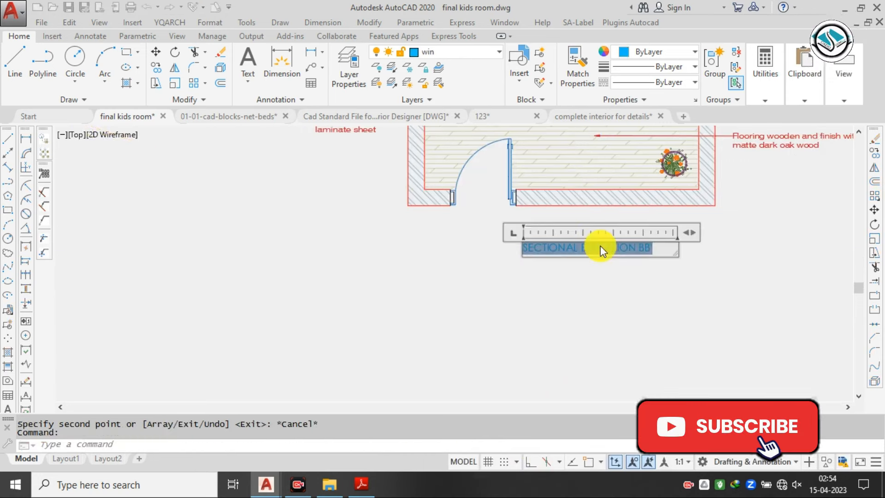
pyautogui.write('kisd')
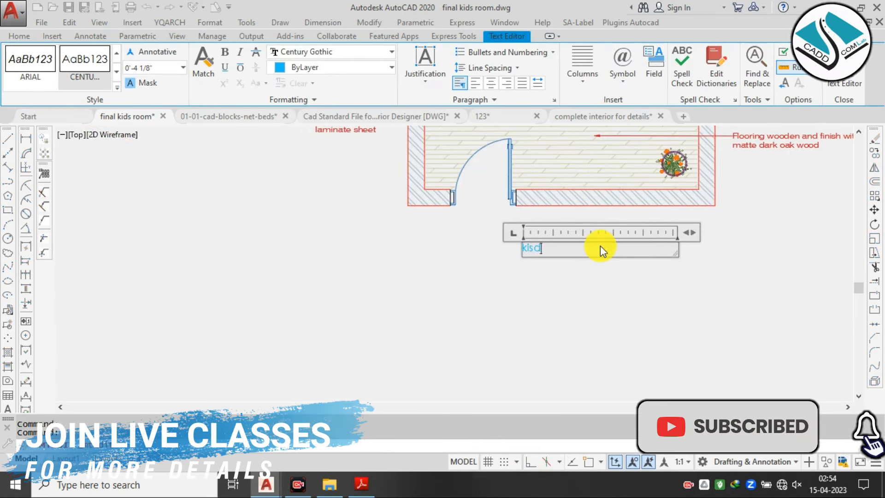
pyautogui.hotkey('ctrl', 'a')
pyautogui.write('KISD')
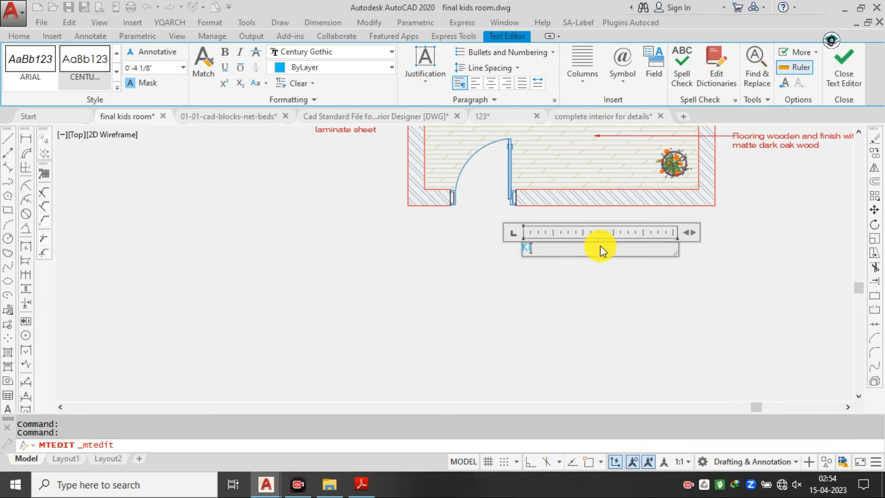
pyautogui.press('BackSpace')
pyautogui.press('BackSpace')
pyautogui.press('BackSpace')
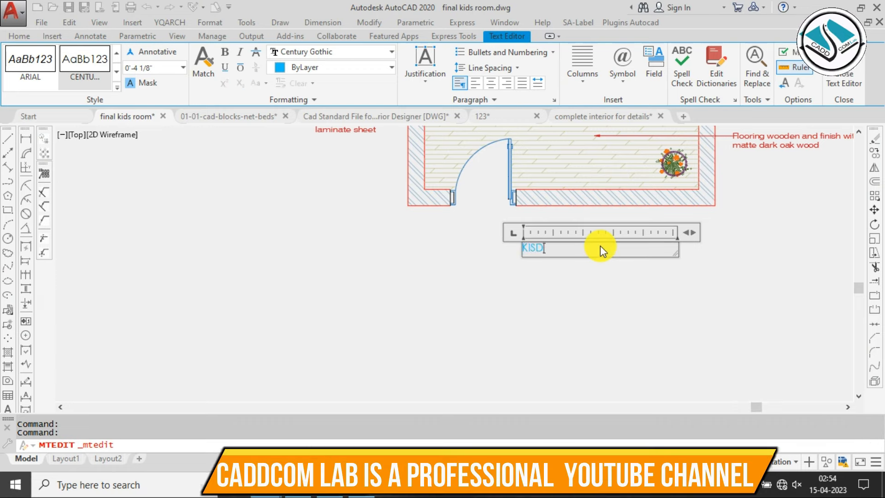
pyautogui.write('DS ROOM PLAN')
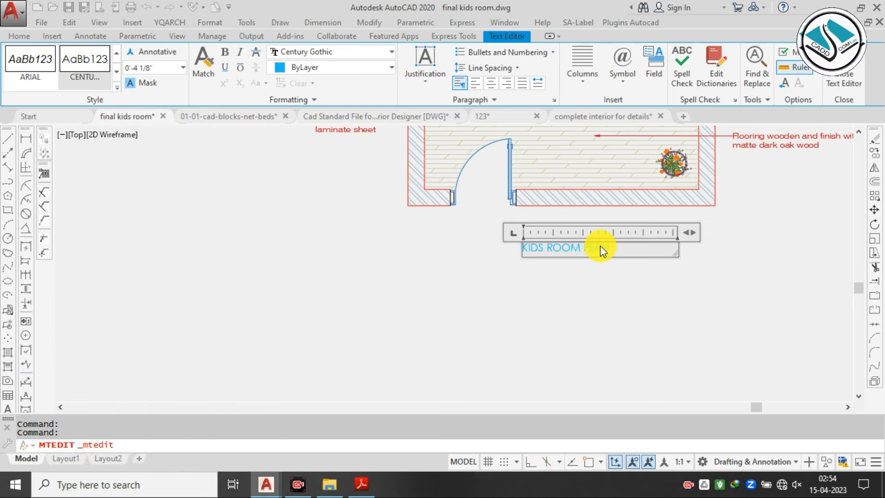
# Set the whole "KIDS ROOM PLAN" title to a 6" text height in bold and finish the text edit
pyautogui.hotkey('ctrl', 'a')
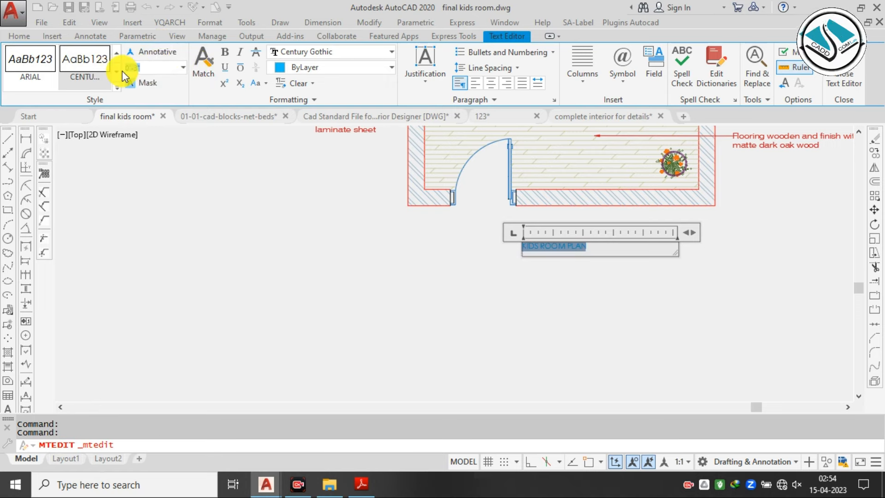
pyautogui.write('6"')
pyautogui.press('Return')
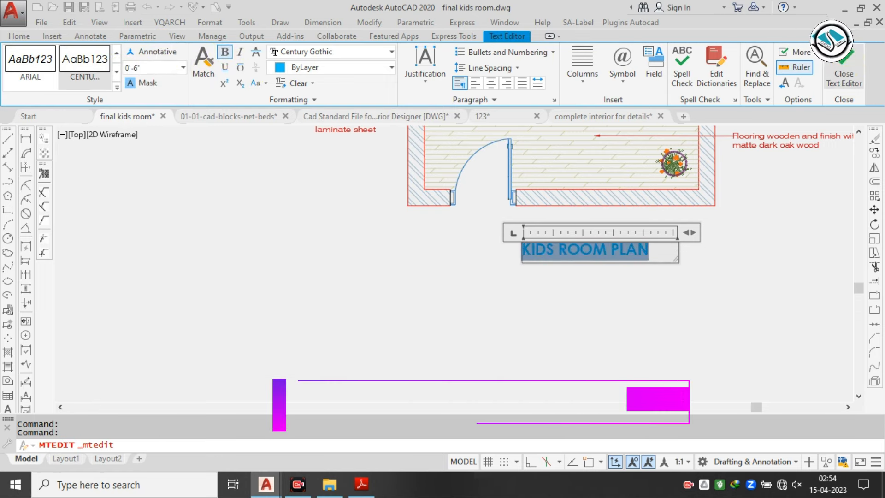
pyautogui.click(844, 69)
# Draw a rectangle closely framing the "KIDS ROOM PLAN" title
pyautogui.write('rec')
pyautogui.press('Return')
pyautogui.scroll(5, 564, 275)
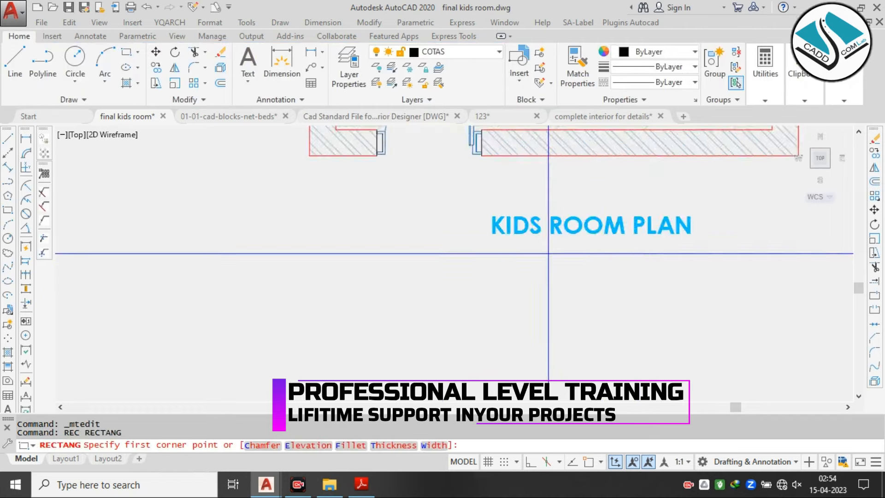
pyautogui.click(411, 173)
pyautogui.scroll(-1, 553, 249)
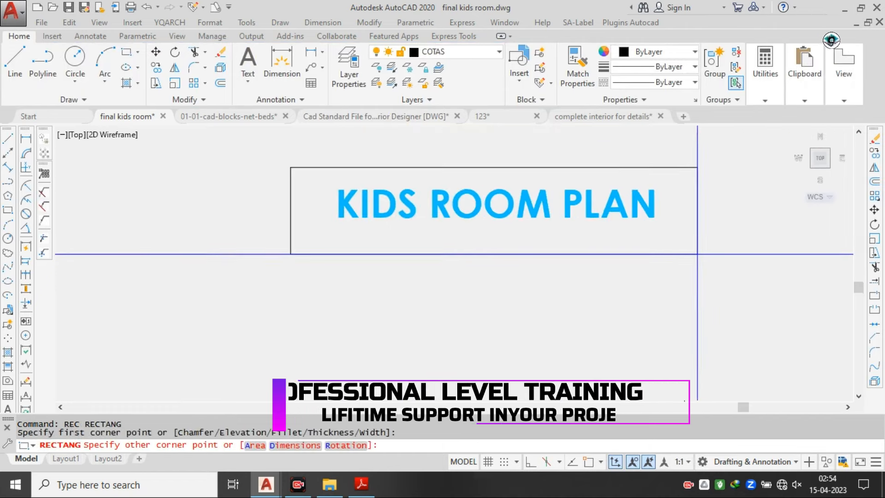
pyautogui.click(678, 239)
# Draw a large rectangle enclosing the whole kids room plan with its material notes and title
pyautogui.scroll(-5, 579, 258)
pyautogui.scroll(-2, 548, 192)
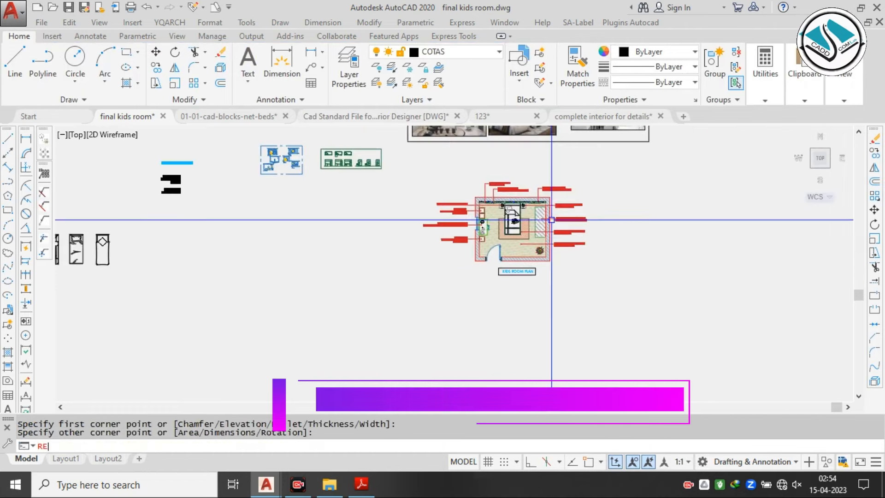
pyautogui.write('rec')
pyautogui.press('Return')
pyautogui.click(415, 172)
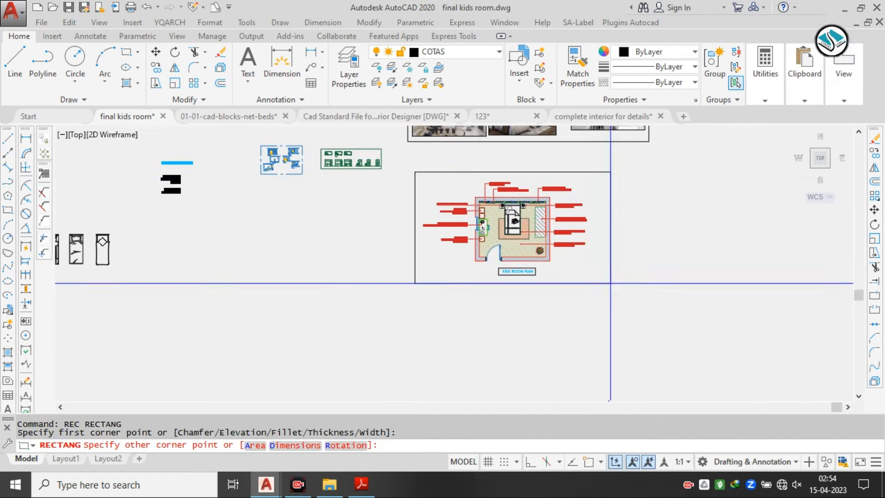
pyautogui.click(603, 282)
# Change the color of the large frame around the annotated plan to orange
pyautogui.click(617, 227)
pyautogui.click(601, 251)
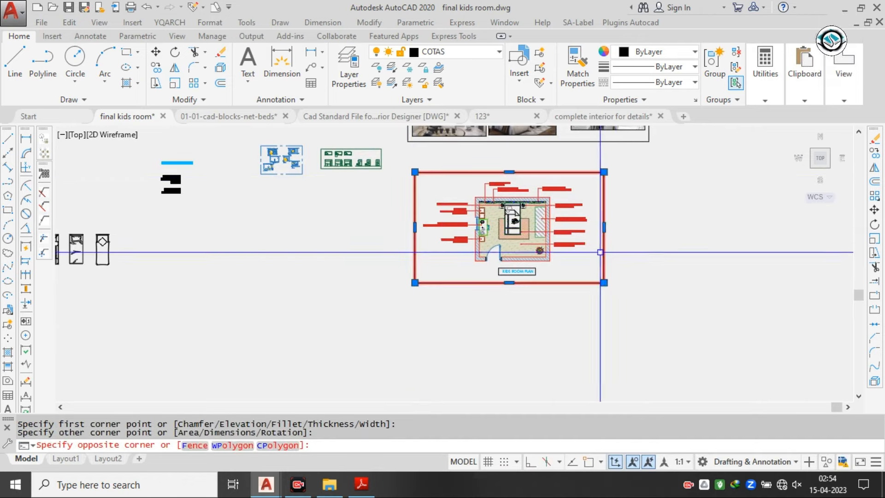
pyautogui.click(663, 53)
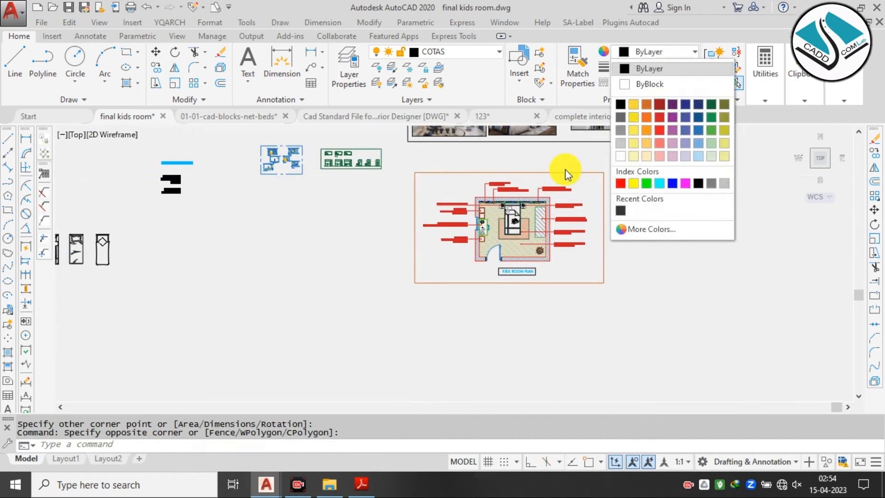
pyautogui.scroll(4, 567, 221)
pyautogui.press('Escape')
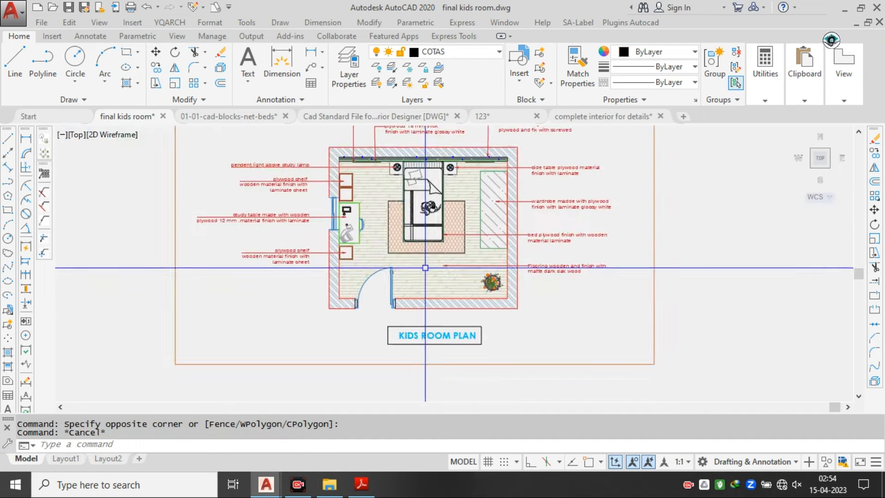
# Review the kids' room palettes in interior_Colour_Combination_Book.pdf and the master bedroom layouts in the complete interior for details drawing, and return to final kids room
pyautogui.scroll(2, 429, 208)
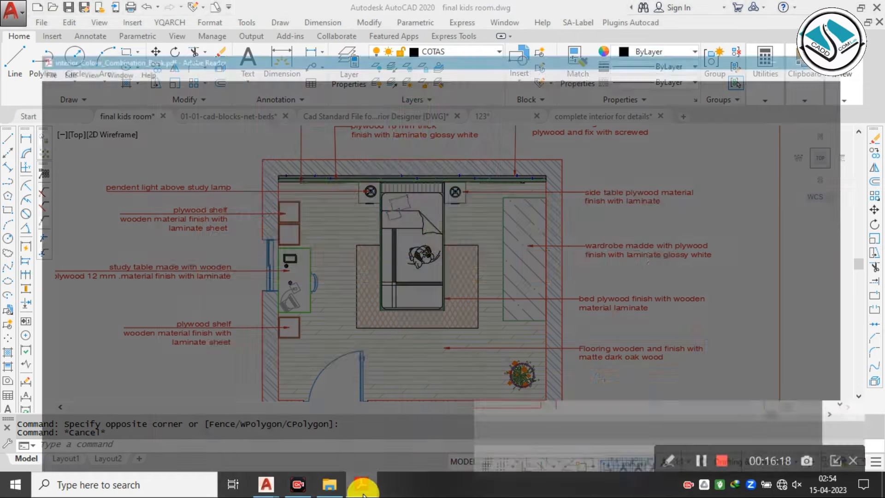
pyautogui.click(362, 485)
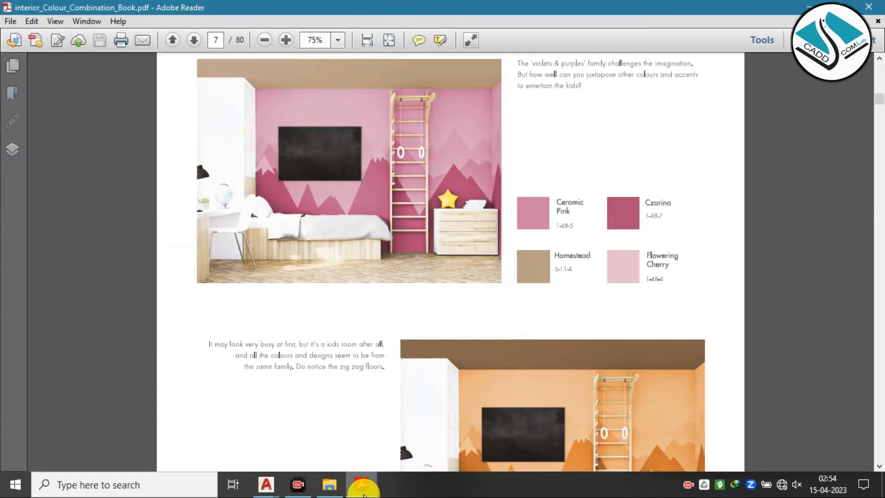
pyautogui.scroll(-5, 450, 272)
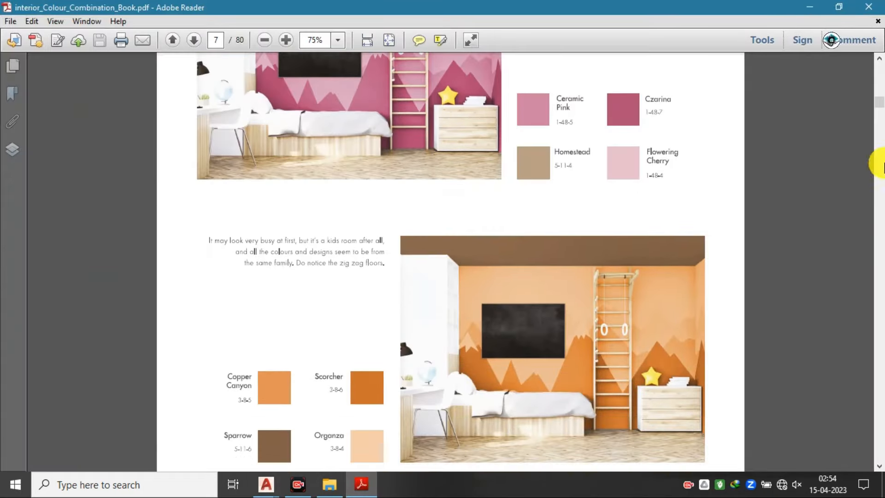
pyautogui.scroll(-5, 493, 200)
pyautogui.click(803, 6)
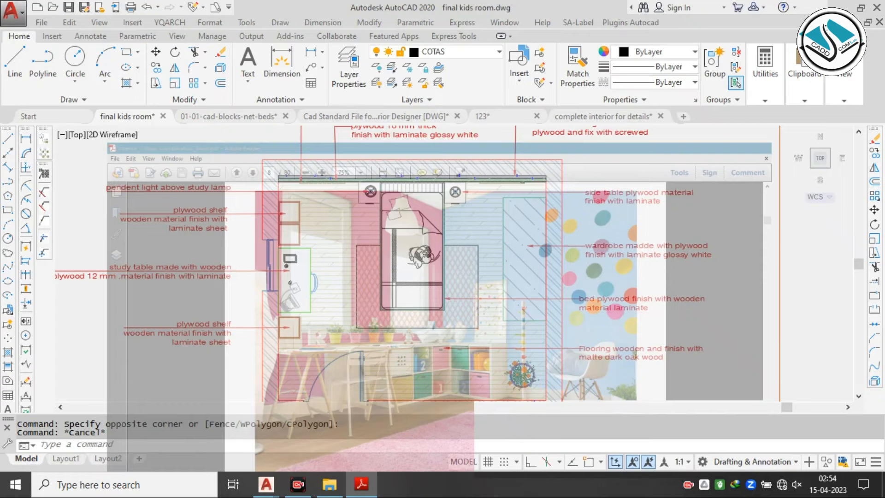
pyautogui.scroll(-5, 502, 221)
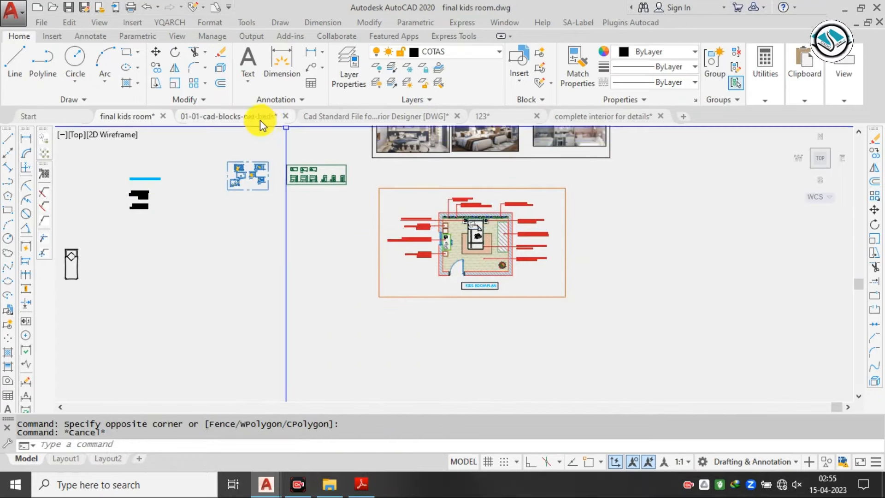
pyautogui.click(600, 117)
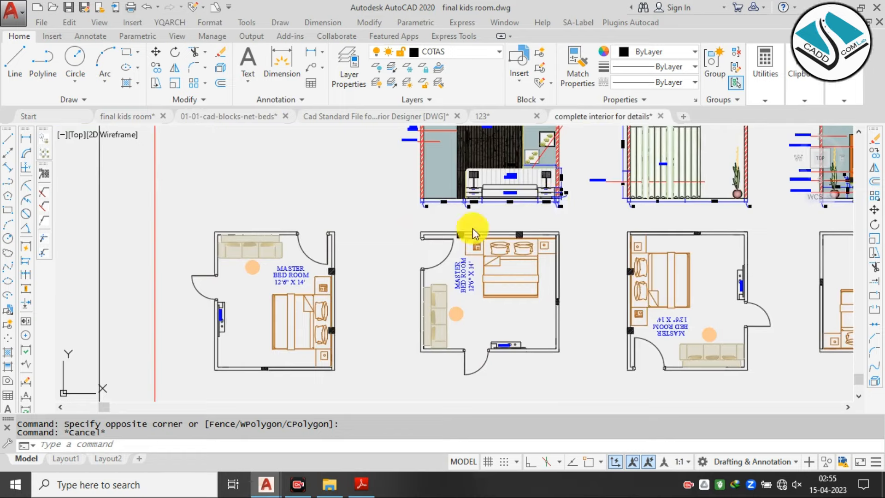
pyautogui.scroll(-2, 472, 228)
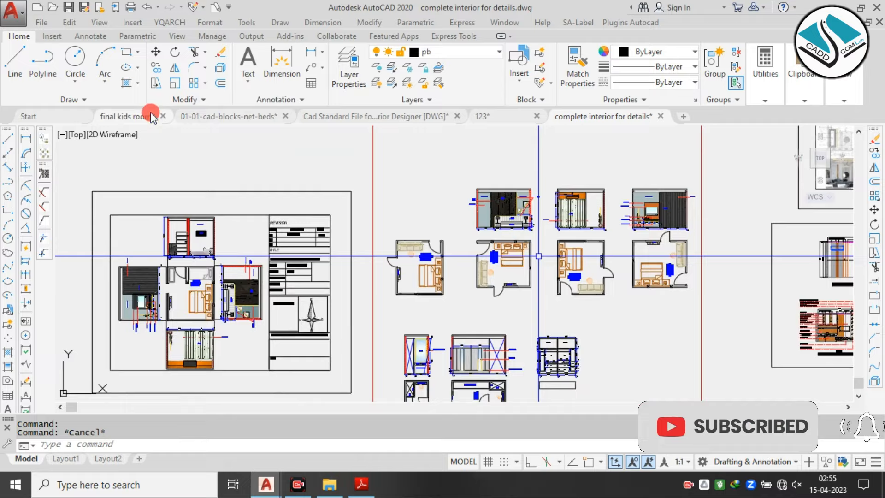
pyautogui.click(152, 117)
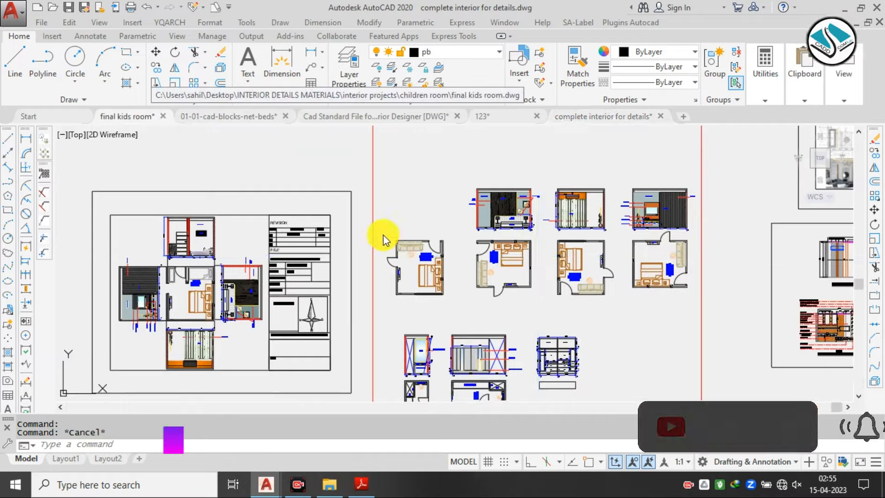
pyautogui.click(237, 206)
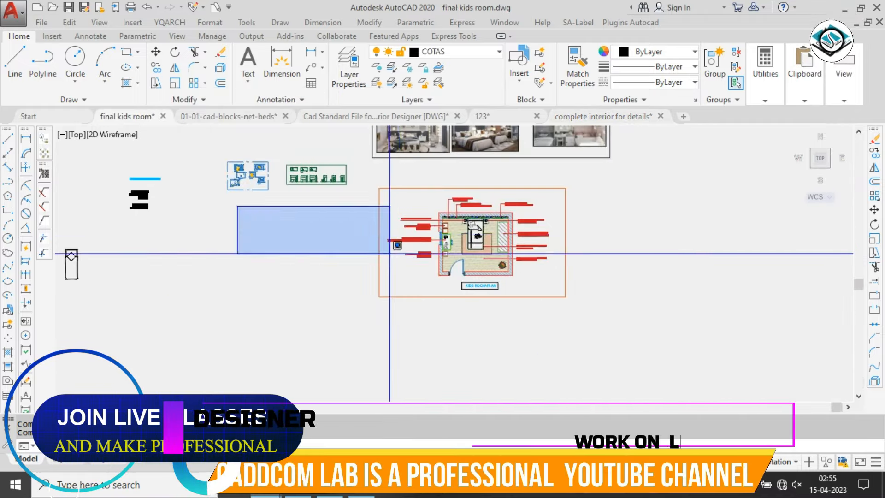
pyautogui.press('Escape')
pyautogui.press('Escape')
# Examine the door tag, wall type and finish code table beside the finishes legends in the kids room drawing
pyautogui.scroll(-1, 389, 253)
pyautogui.moveTo(181, 252)
pyautogui.mouseDown(button='middle')
pyautogui.moveTo(510, 286)
pyautogui.moveTo(585, 165)
pyautogui.mouseUp(button='middle')
pyautogui.scroll(2, 358, 278)
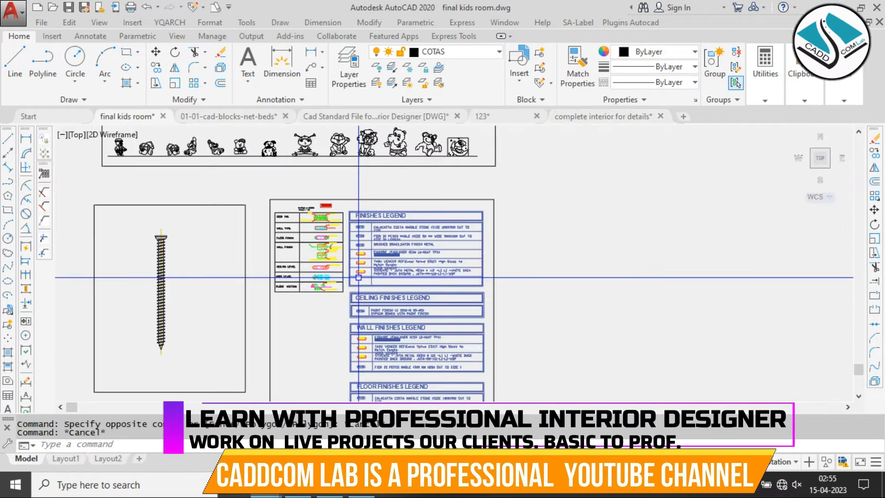
pyautogui.scroll(4, 338, 252)
pyautogui.moveTo(299, 195); pyautogui.dragTo(377, 233, button='middle')
pyautogui.scroll(-10, 376, 234)
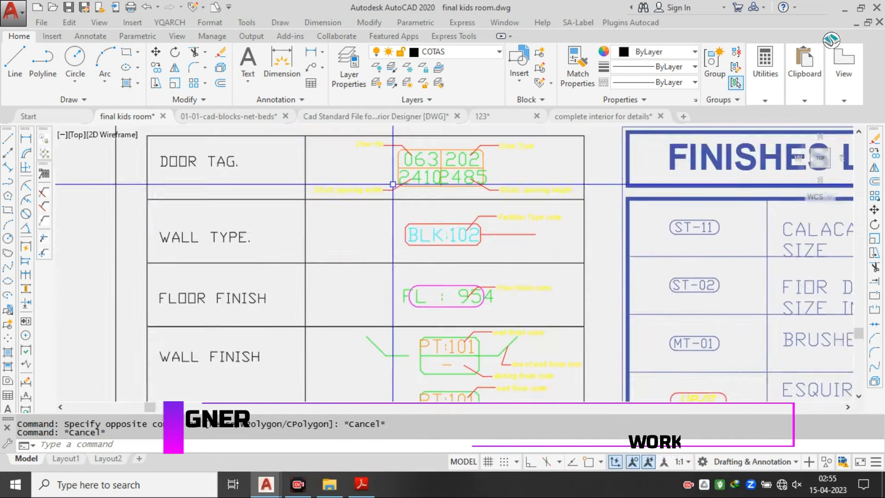
pyautogui.moveTo(562, 228); pyautogui.dragTo(370, 286, button='middle')
pyautogui.scroll(-2, 370, 286)
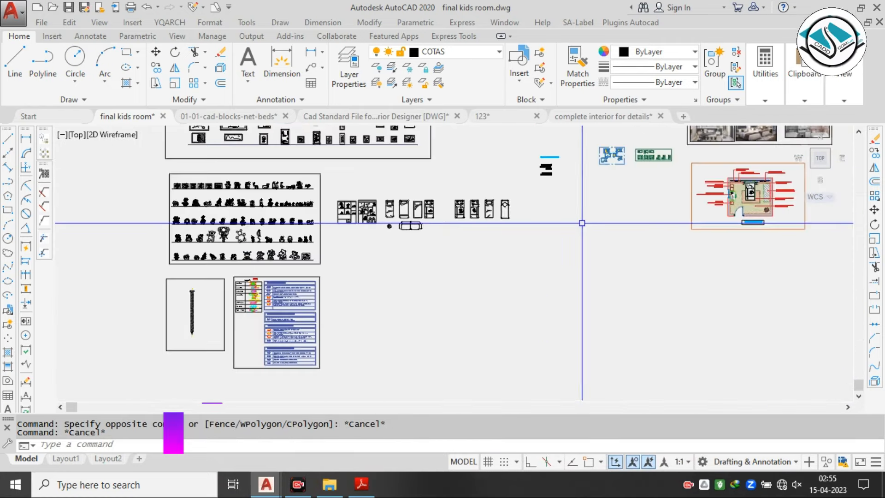
# Draw a rectangle loosely around the upper plywood shelf on the kids room plan's left wall
pyautogui.moveTo(782, 198); pyautogui.dragTo(425, 253, button='middle')
pyautogui.scroll(4, 425, 253)
pyautogui.scroll(4, 363, 252)
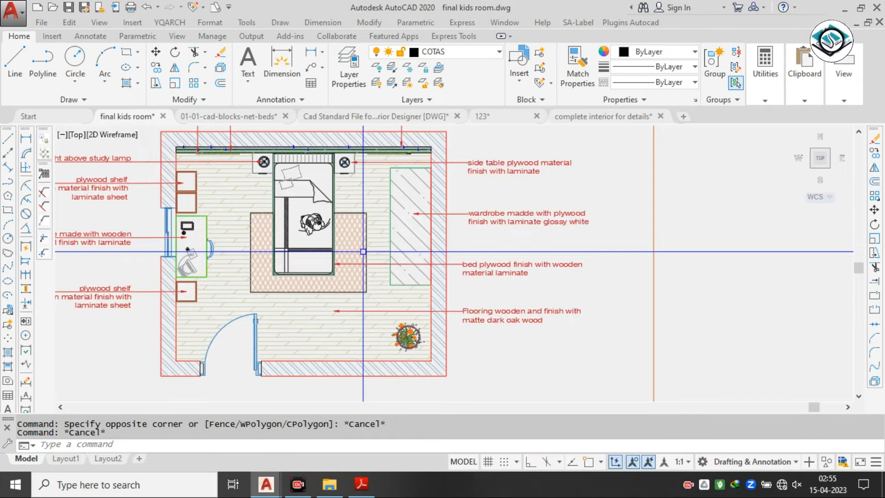
pyautogui.scroll(-2, 362, 251)
pyautogui.scroll(5, 443, 243)
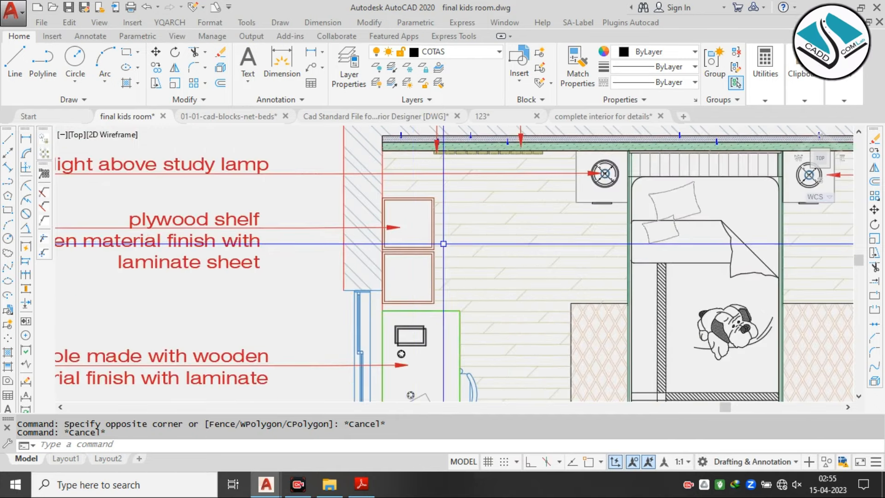
pyautogui.write('C')
pyautogui.press('Return')
pyautogui.scroll(2, 424, 209)
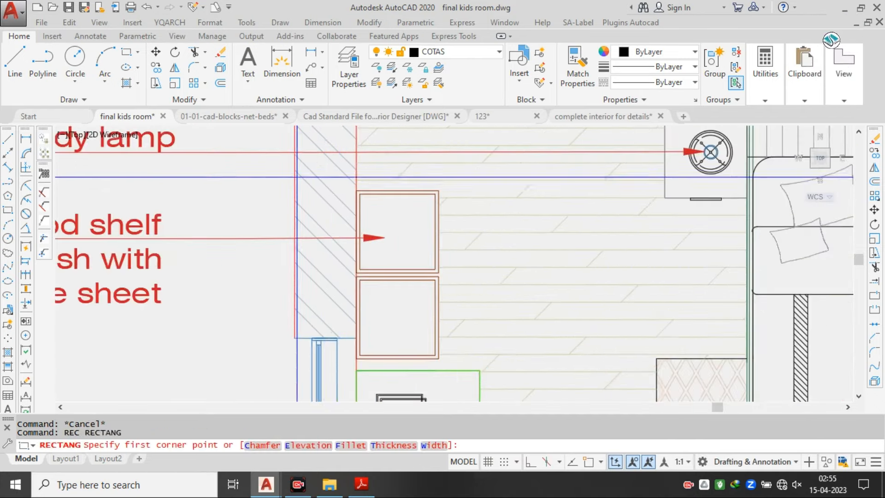
pyautogui.click(341, 170)
pyautogui.scroll(3, 463, 282)
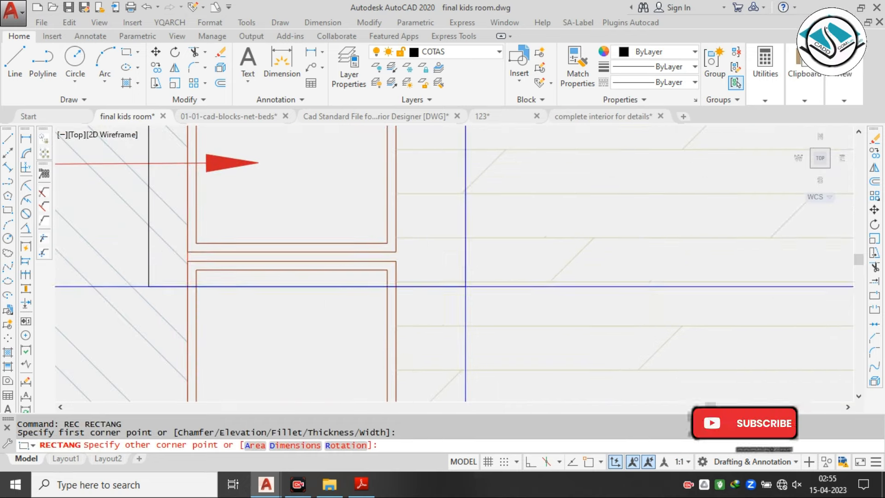
pyautogui.click(418, 257)
pyautogui.scroll(-3, 413, 265)
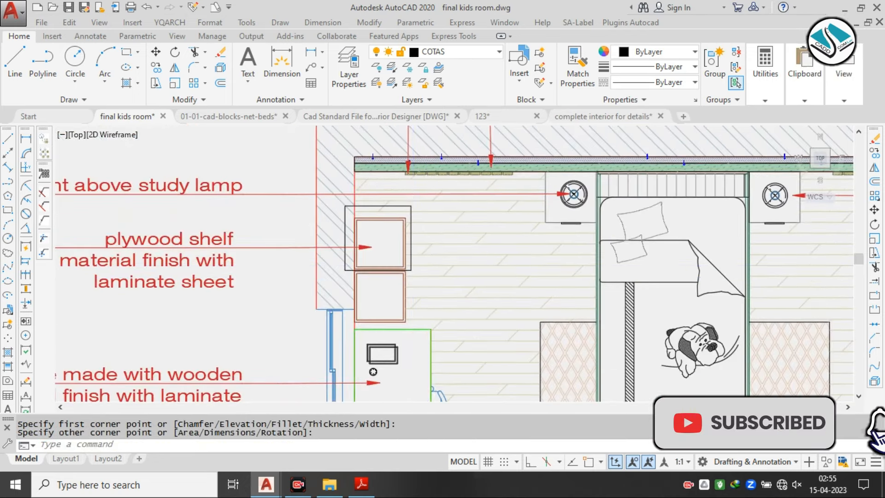
# Try to convert the rectangle around the upper plywood shelf into a revision cloud
pyautogui.write('CLOUD')
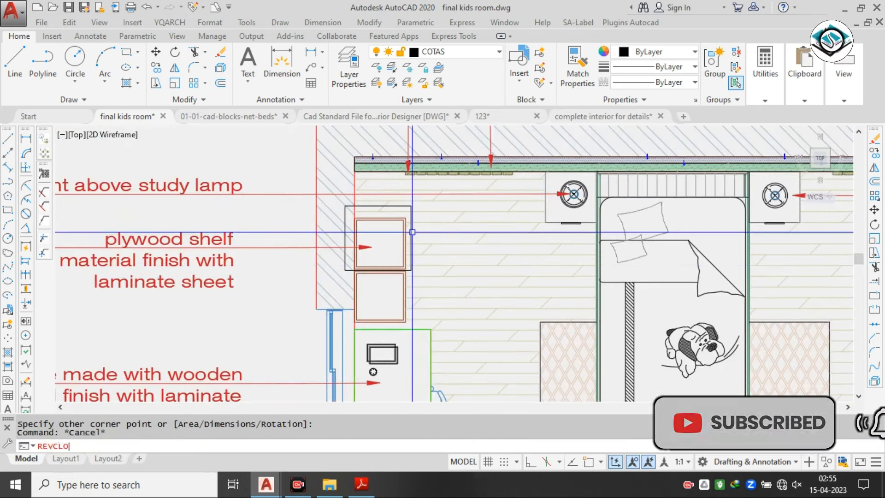
pyautogui.press('Return')
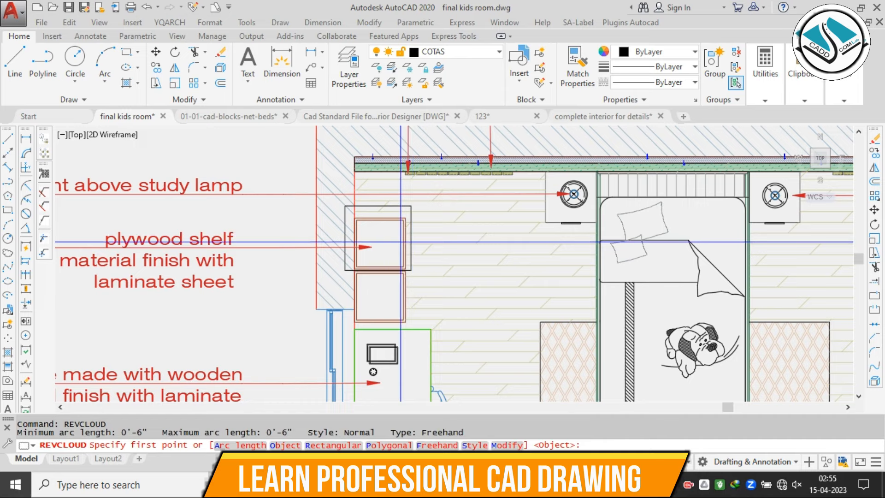
pyautogui.click(279, 445)
pyautogui.click(413, 208)
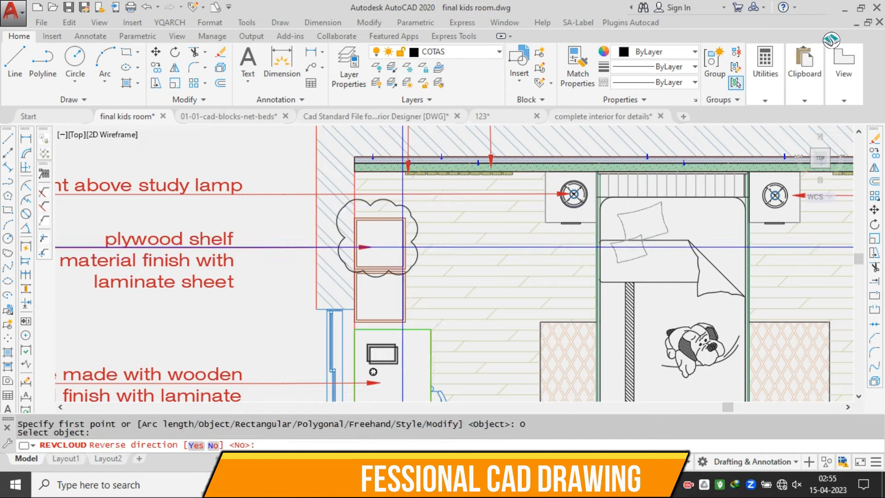
pyautogui.scroll(2, 414, 198)
pyautogui.press('Escape')
pyautogui.press('Escape')
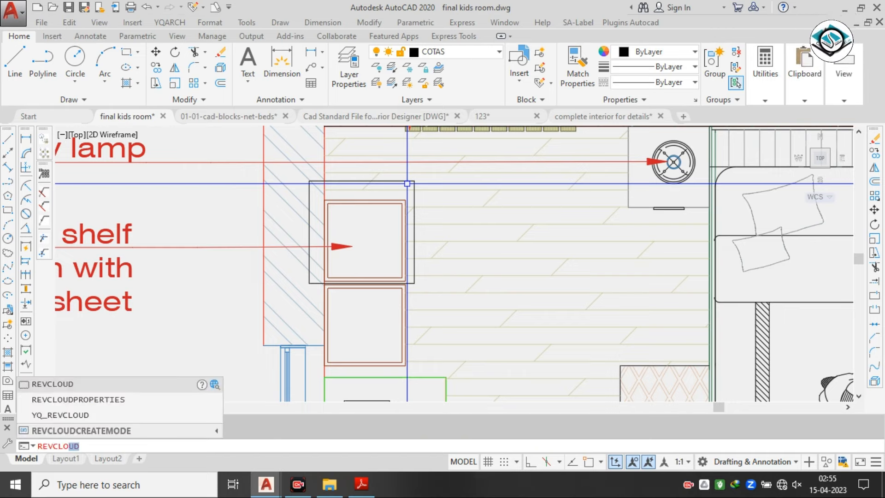
# Start a revision cloud for the shelf rectangle with minimum and maximum arc lengths of 2"
pyautogui.write('REVCLO')
pyautogui.press('Return')
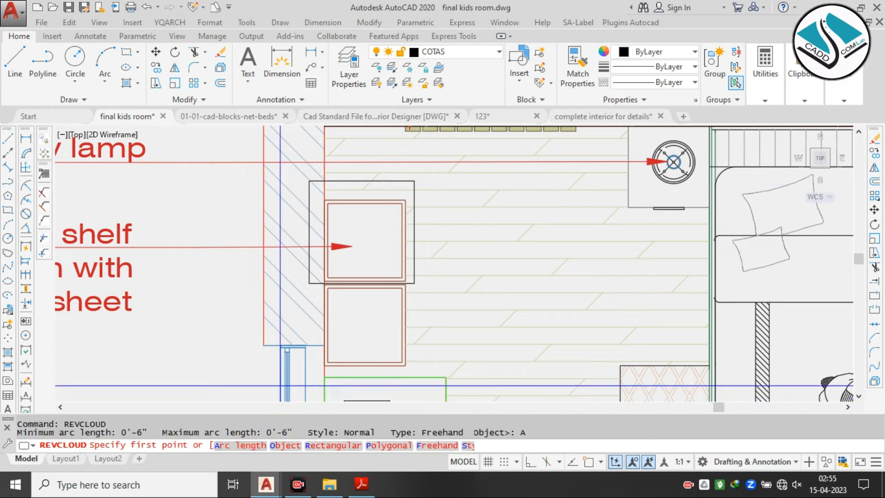
pyautogui.click(247, 449)
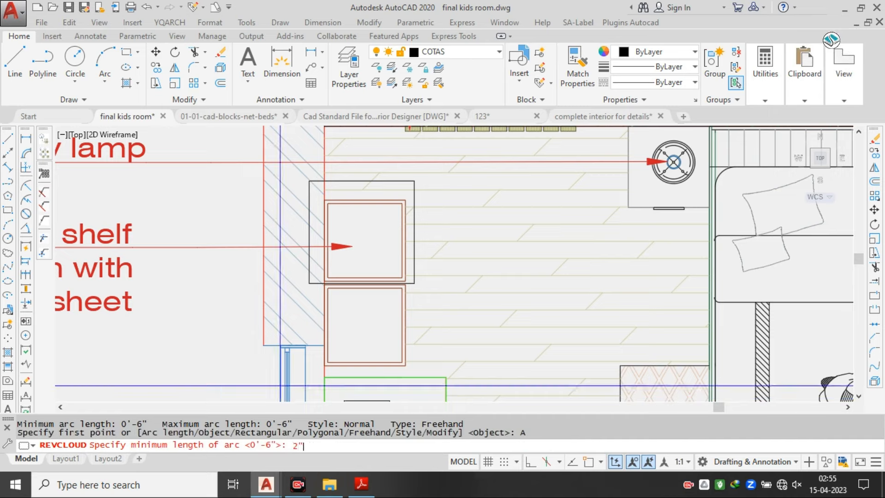
pyautogui.write('2"')
pyautogui.press('Return')
pyautogui.write('2"')
pyautogui.press('Return')
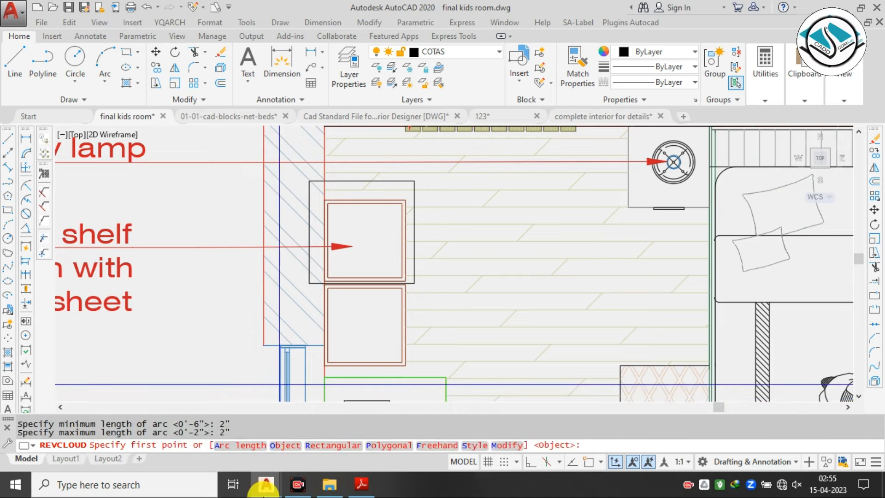
# Convert the rectangle around the upper plywood shelf into a revision cloud without reversing its direction
pyautogui.click(287, 449)
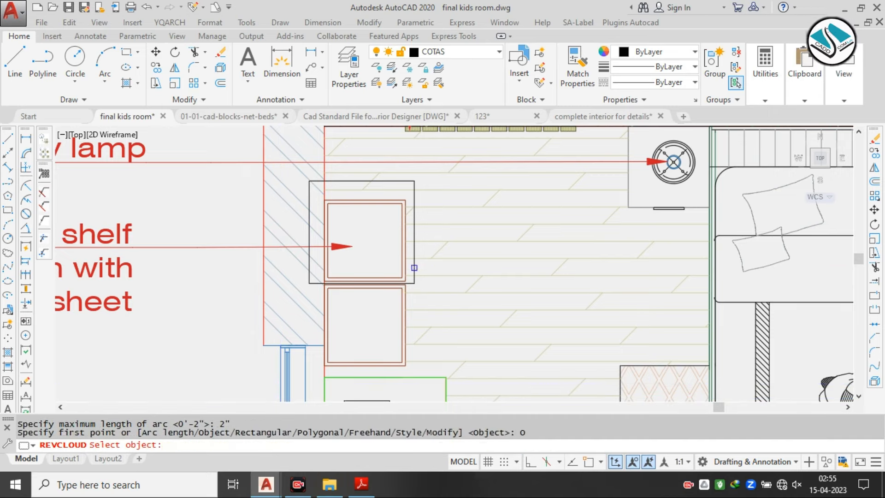
pyautogui.click(414, 267)
pyautogui.press('Return')
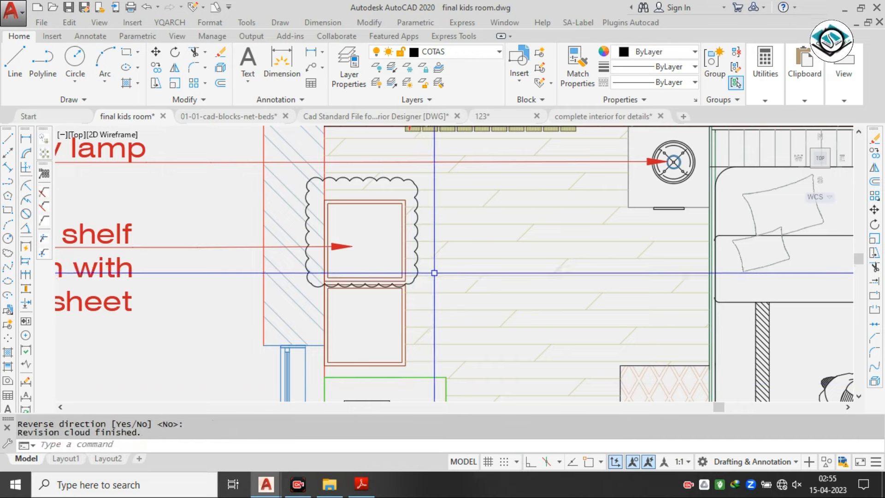
pyautogui.press('Escape')
# Set the color of the revision cloud around the upper shelf to orange 242,103,34
pyautogui.click(416, 179)
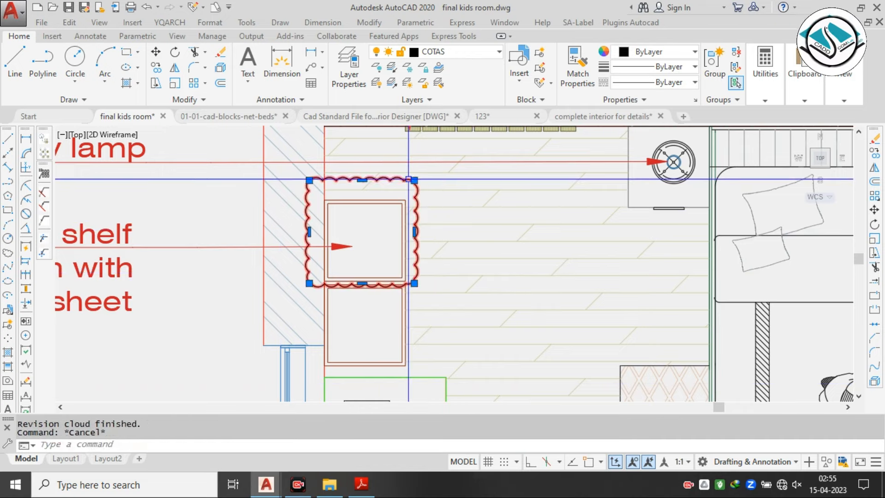
pyautogui.click(641, 55)
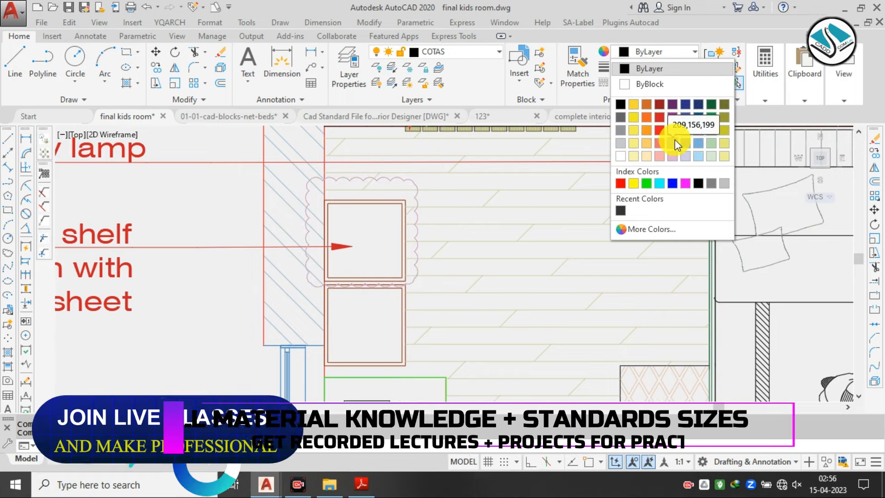
pyautogui.click(649, 115)
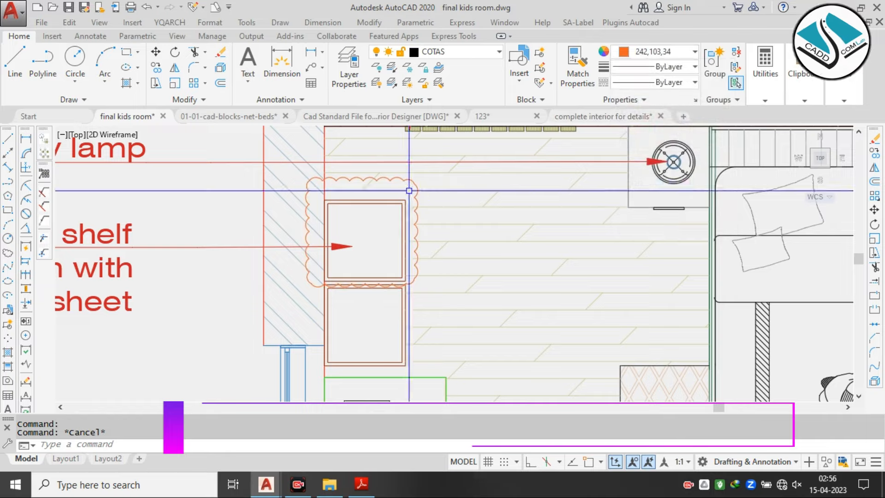
pyautogui.press('Escape')
# Examine the Symbols & Legend table for the door, wall, floor, ceiling and level tag styles
pyautogui.moveTo(347, 199); pyautogui.dragTo(581, 118, button='middle')
pyautogui.scroll(-2, 441, 212)
pyautogui.scroll(-2, 472, 220)
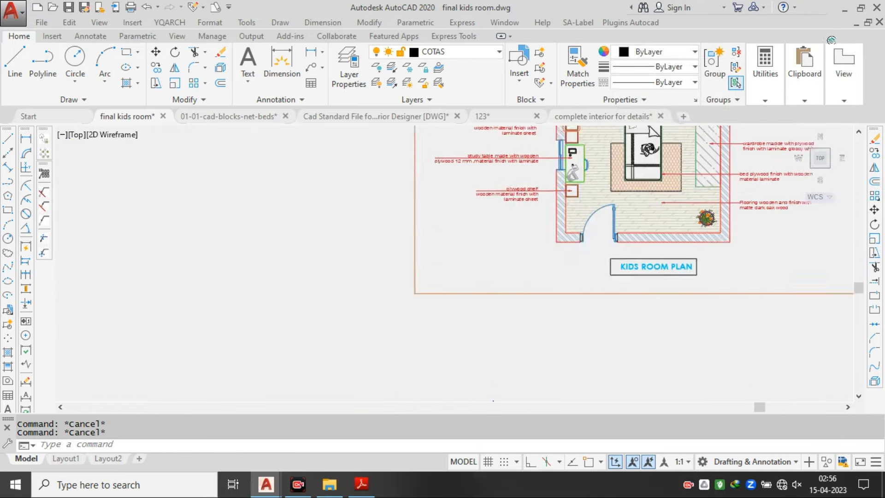
pyautogui.scroll(-2, 393, 282)
pyautogui.moveTo(298, 330); pyautogui.dragTo(407, 278, button='middle')
pyautogui.scroll(-3, 454, 226)
pyautogui.moveTo(413, 207); pyautogui.dragTo(453, 203, button='middle')
pyautogui.scroll(2, 344, 255)
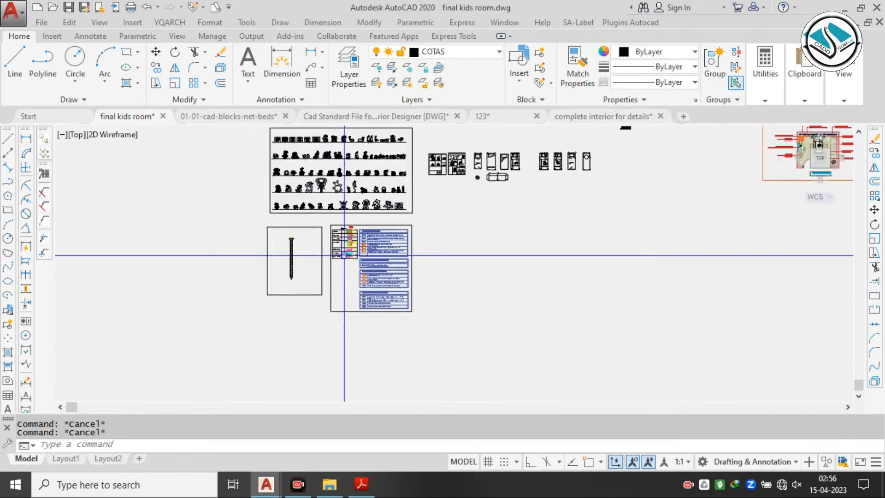
pyautogui.scroll(5, 344, 255)
pyautogui.scroll(4, 290, 214)
pyautogui.scroll(-3, 319, 245)
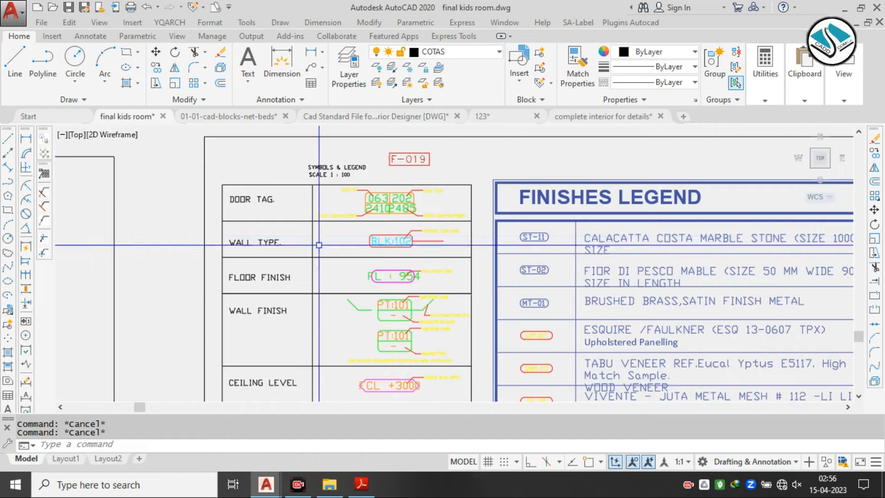
pyautogui.moveTo(319, 244); pyautogui.dragTo(338, 138, button='middle')
pyautogui.moveTo(363, 309); pyautogui.dragTo(364, 271, button='middle')
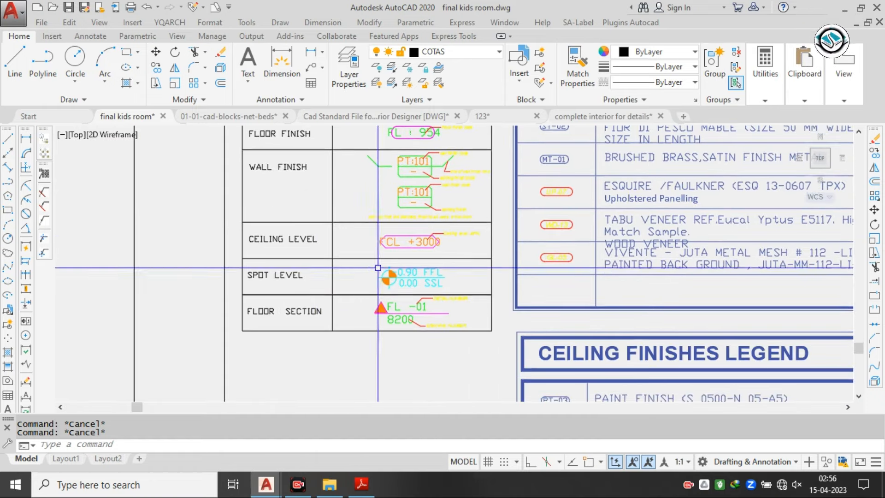
pyautogui.moveTo(408, 187); pyautogui.dragTo(393, 348, button='middle')
pyautogui.scroll(2, 382, 238)
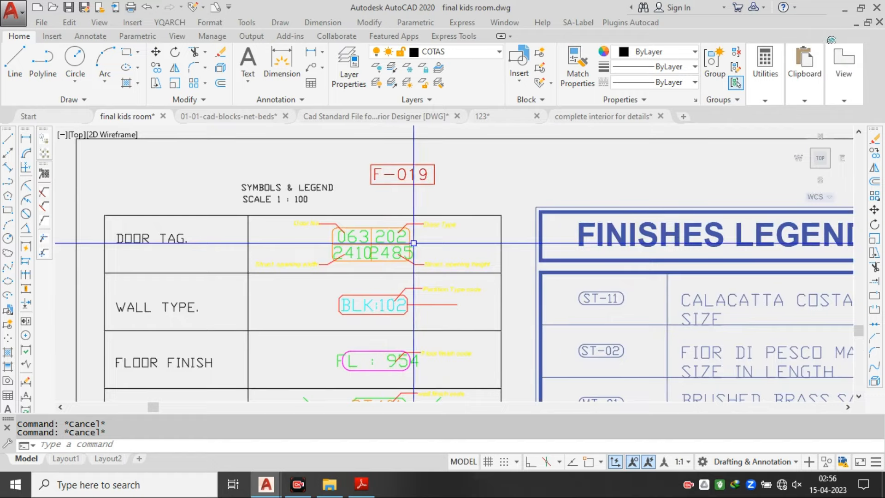
# Copy the "plywood 12 mm thick wooden groove" leader so its arrow points at the upper-left corner of the shelf's revision cloud
pyautogui.scroll(-5, 414, 243)
pyautogui.scroll(-2, 384, 229)
pyautogui.moveTo(586, 188); pyautogui.dragTo(434, 246, button='middle')
pyautogui.moveTo(594, 172); pyautogui.dragTo(460, 256, button='middle')
pyautogui.scroll(4, 617, 161)
pyautogui.scroll(1, 693, 232)
pyautogui.moveTo(692, 238); pyautogui.dragTo(318, 198, button='middle')
pyautogui.scroll(-2, 322, 198)
pyautogui.scroll(2, 520, 259)
pyautogui.scroll(1, 609, 210)
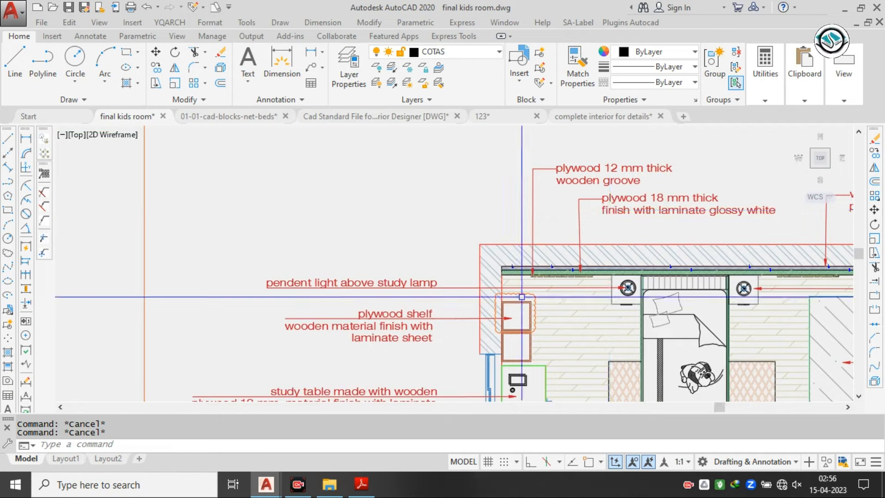
pyautogui.scroll(2, 537, 194)
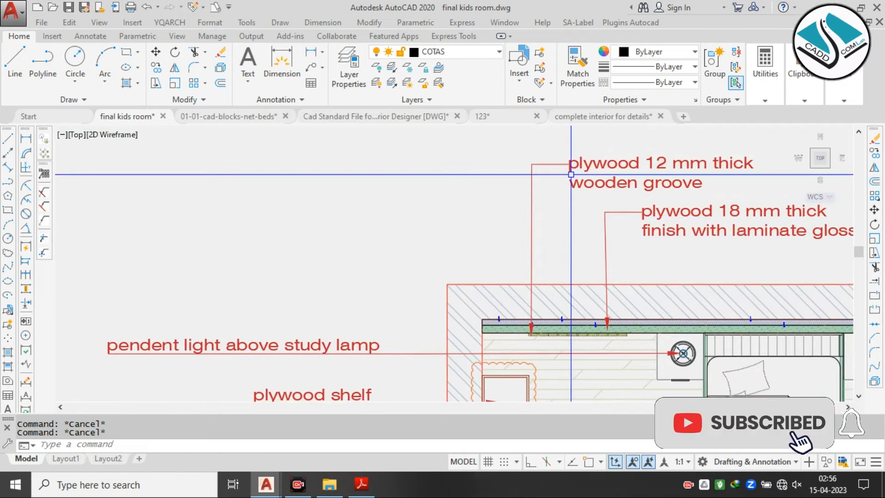
pyautogui.click(553, 167)
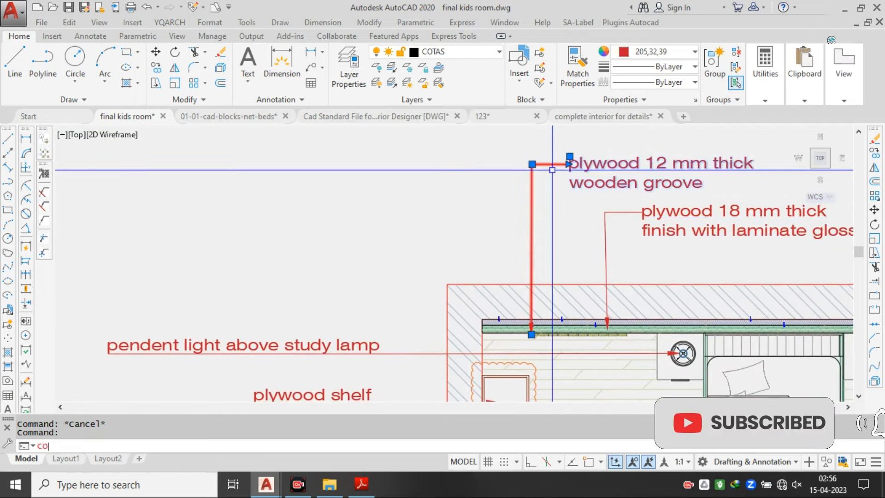
pyautogui.write('CO')
pyautogui.press('Return')
pyautogui.click(531, 333)
pyautogui.scroll(2, 490, 361)
pyautogui.moveTo(489, 362); pyautogui.dragTo(475, 257, button='middle')
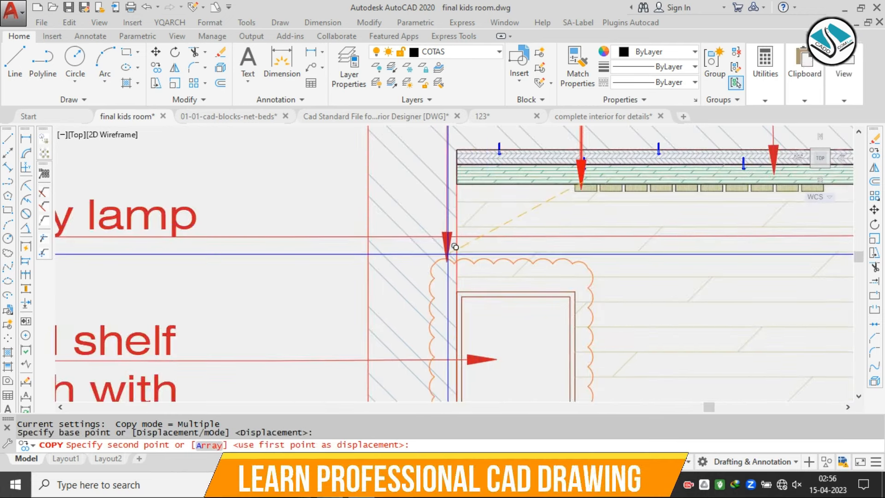
pyautogui.click(449, 245)
pyautogui.press('Escape')
# Move the copied leader's label to the empty area left of the original groove note, above the pendent light note
pyautogui.scroll(-3, 454, 258)
pyautogui.scroll(2, 465, 281)
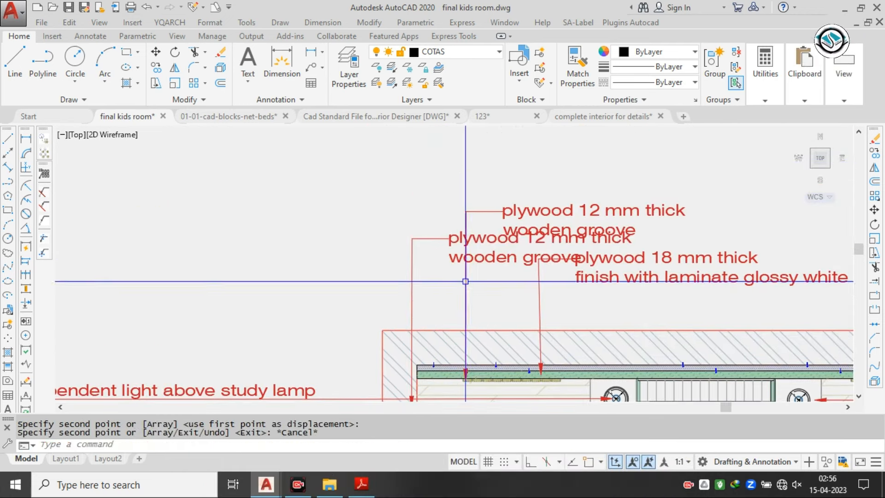
pyautogui.click(474, 240)
pyautogui.click(449, 230)
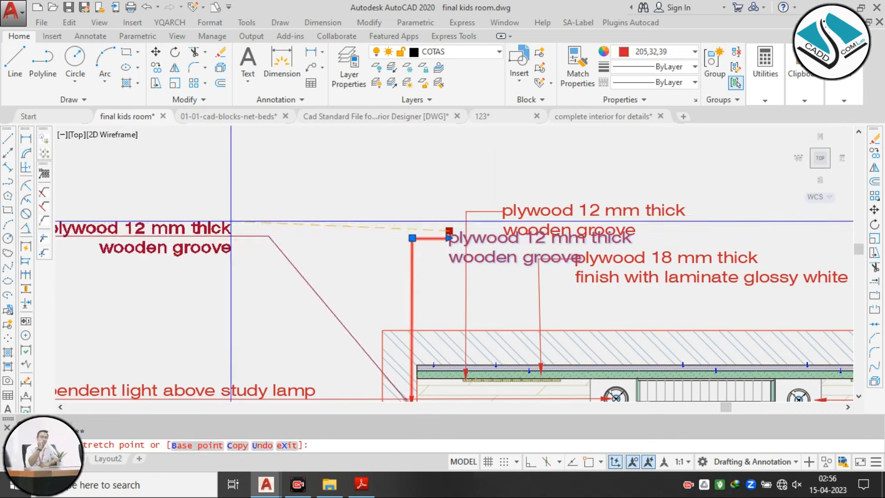
pyautogui.click(295, 197)
pyautogui.moveTo(295, 197); pyautogui.dragTo(368, 200, button='middle')
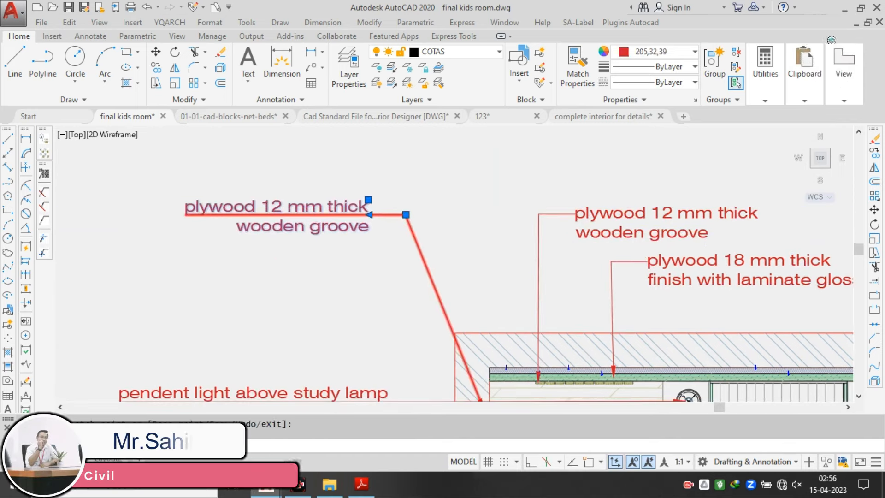
# Replace the copied leader's text with "DETAIL A"
pyautogui.doubleClick(323, 207)
pyautogui.write('DE')
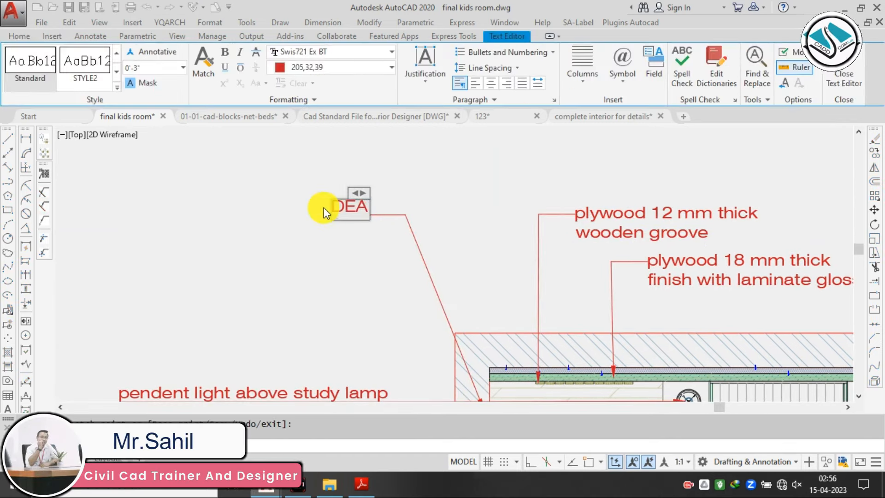
pyautogui.write('TAIL')
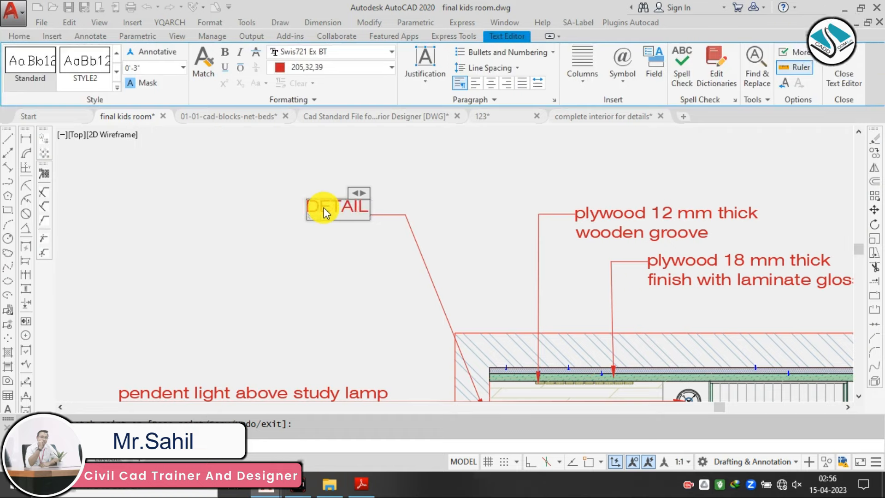
pyautogui.write(' A')
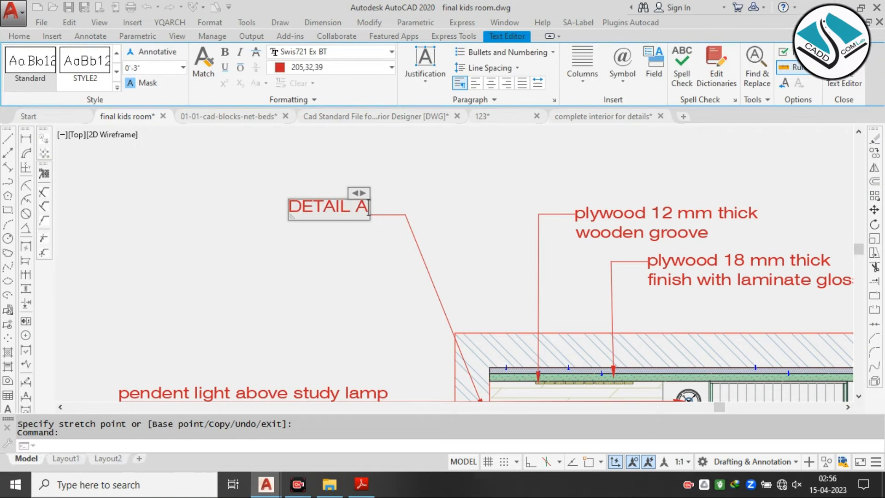
pyautogui.click(405, 187)
# Shorten the DETAIL A leader by moving its landing down, just outside the room's upper-left wall corner
pyautogui.scroll(-2, 373, 189)
pyautogui.scroll(-1, 401, 202)
pyautogui.scroll(1, 419, 218)
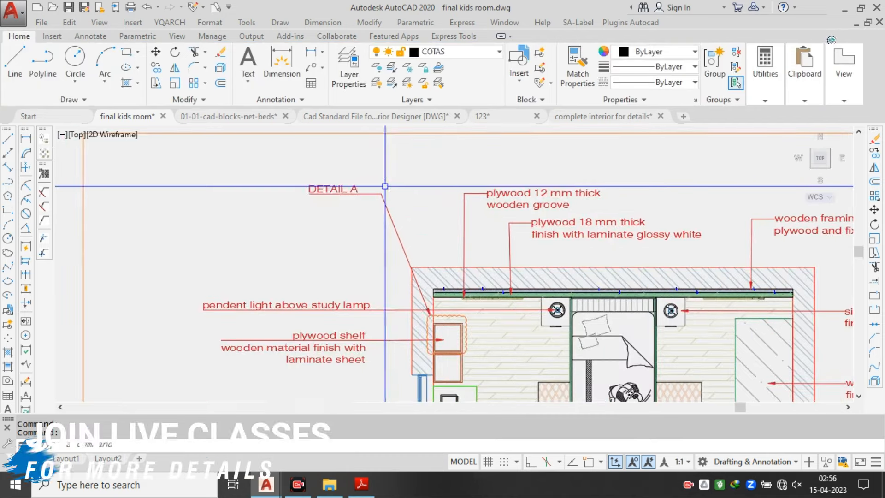
pyautogui.click(386, 186)
pyautogui.click(368, 202)
pyautogui.scroll(1, 383, 190)
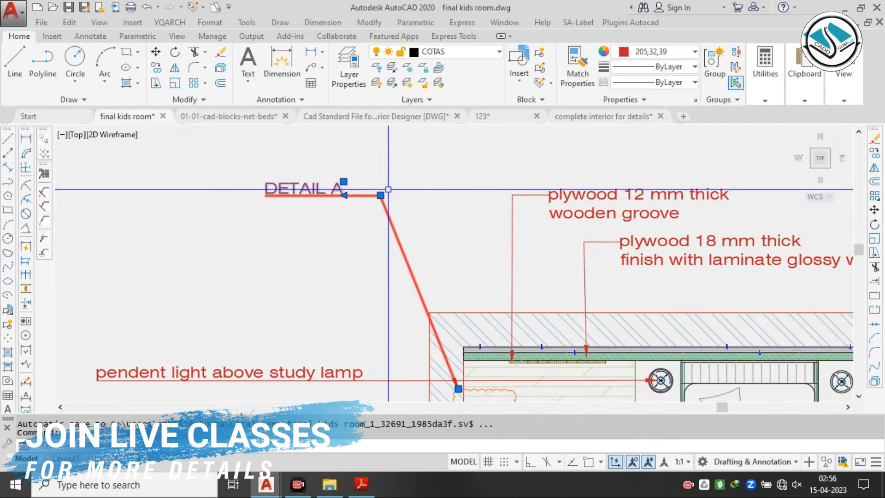
pyautogui.click(381, 194)
pyautogui.moveTo(381, 194); pyautogui.dragTo(372, 97, button='middle')
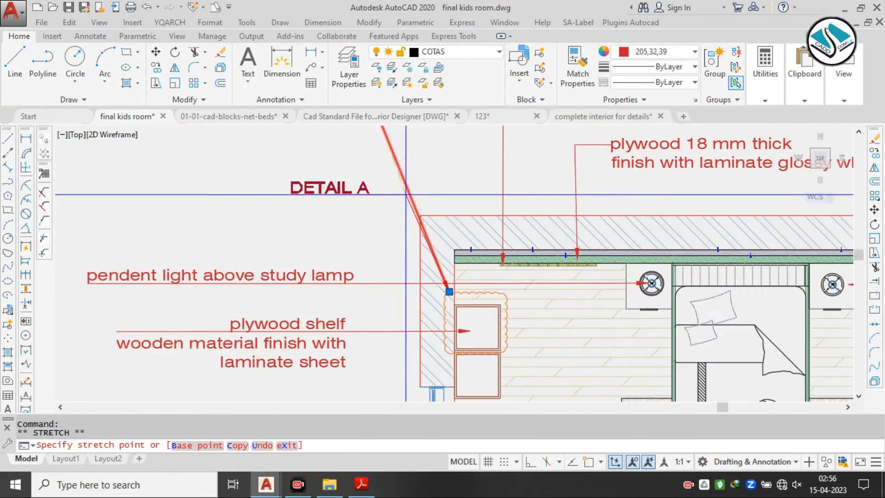
pyautogui.click(413, 189)
pyautogui.press('Escape')
# Set the color of the DETAIL A leader to yellow 248,215,49
pyautogui.scroll(-1, 410, 207)
pyautogui.moveTo(409, 194); pyautogui.dragTo(337, 170, button='middle')
pyautogui.scroll(1, 336, 169)
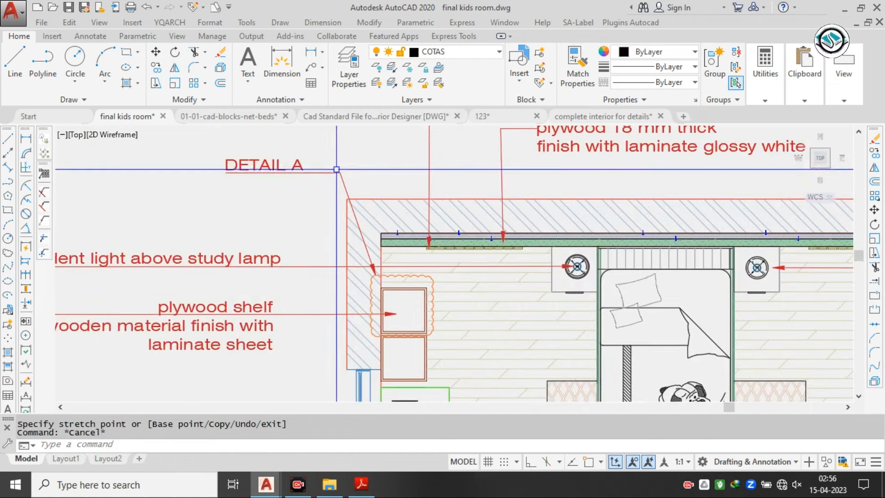
pyautogui.click(355, 154)
pyautogui.click(314, 174)
pyautogui.click(632, 65)
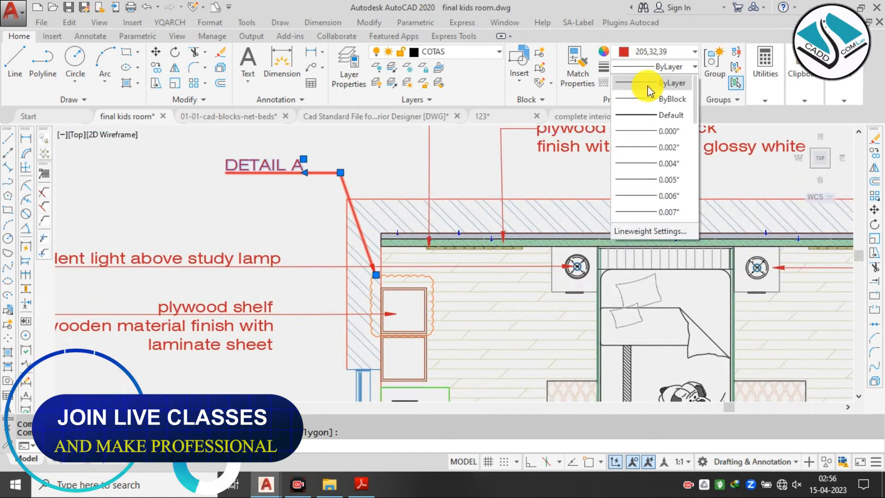
pyautogui.click(652, 51)
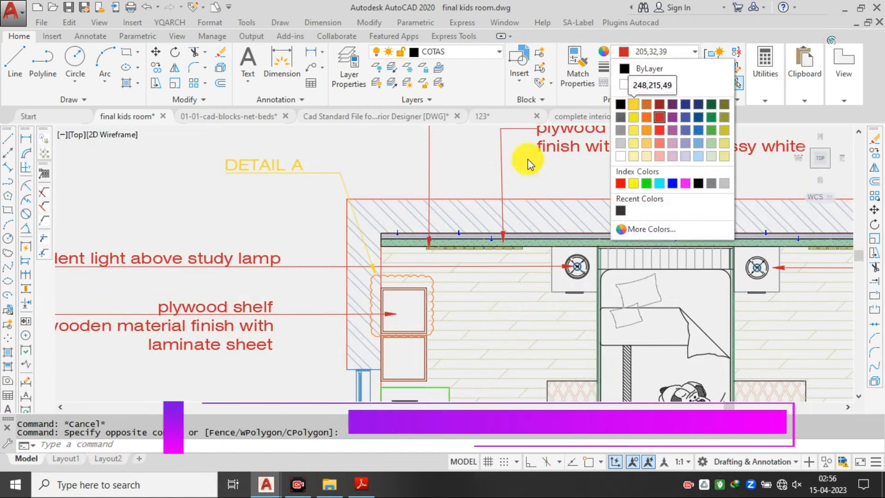
pyautogui.click(638, 108)
pyautogui.press('Escape')
# Set the color of the revision cloud around the upper shelf to yellow 248,215,49
pyautogui.scroll(3, 400, 290)
pyautogui.click(400, 290)
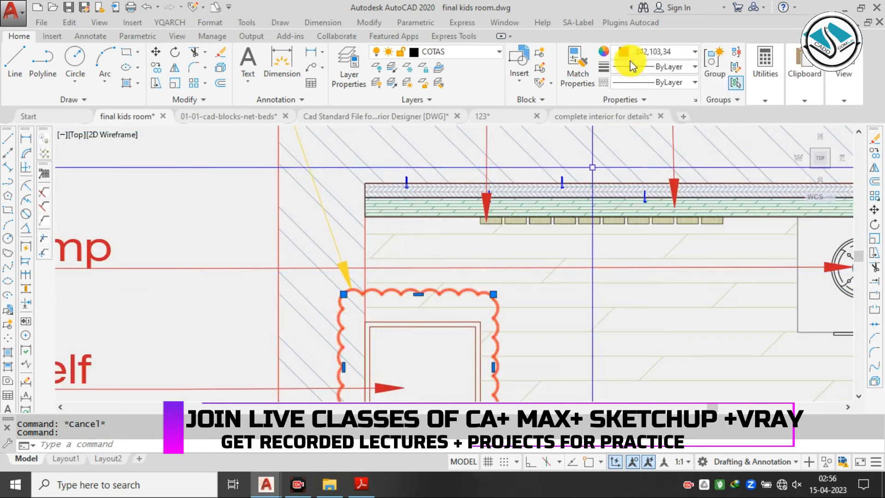
pyautogui.click(639, 52)
pyautogui.click(635, 105)
pyautogui.press('Escape')
pyautogui.scroll(-4, 364, 189)
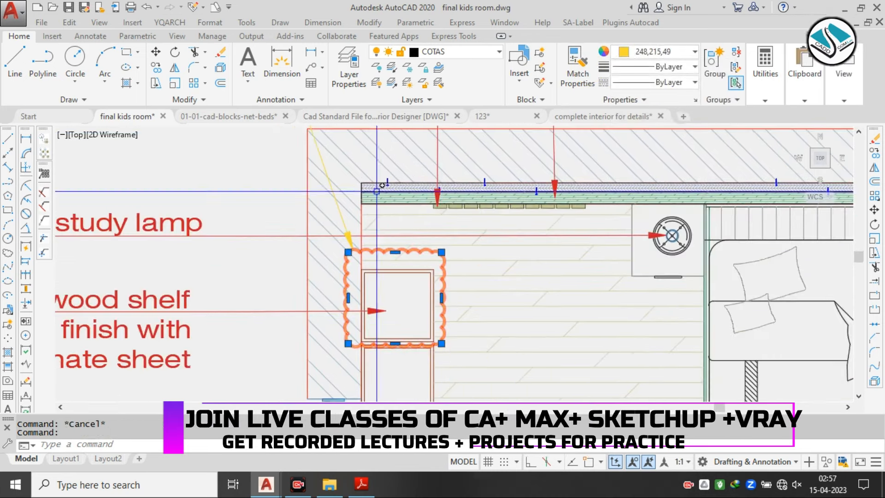
pyautogui.scroll(-5, 380, 203)
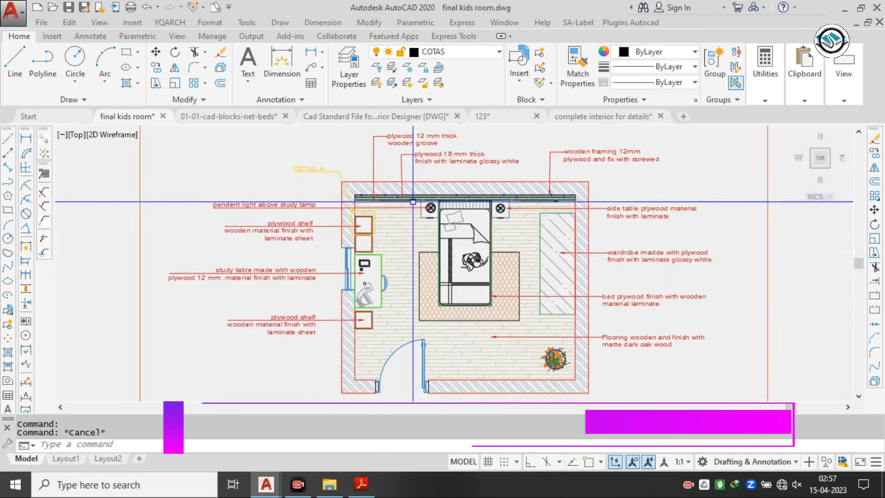
# Draw a rectangle around the wardrobe, slightly larger than its outline and overlapping the right wall
pyautogui.scroll(3, 323, 173)
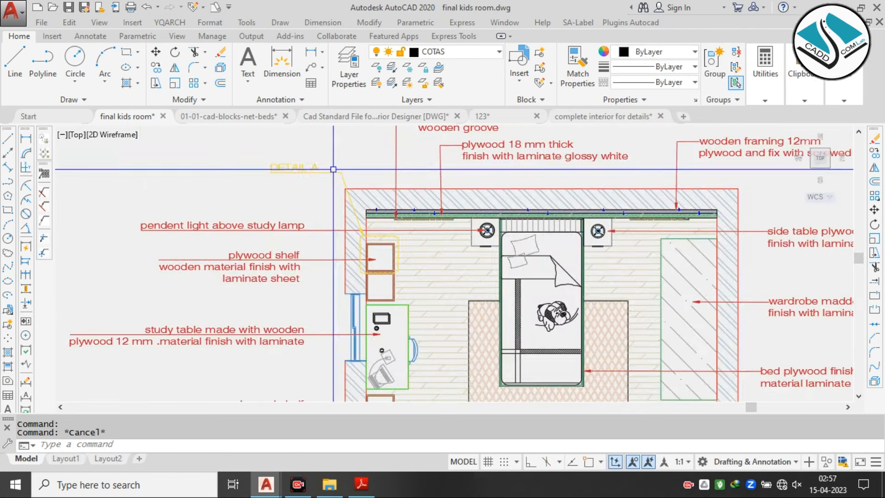
pyautogui.scroll(-2, 311, 171)
pyautogui.scroll(2, 478, 231)
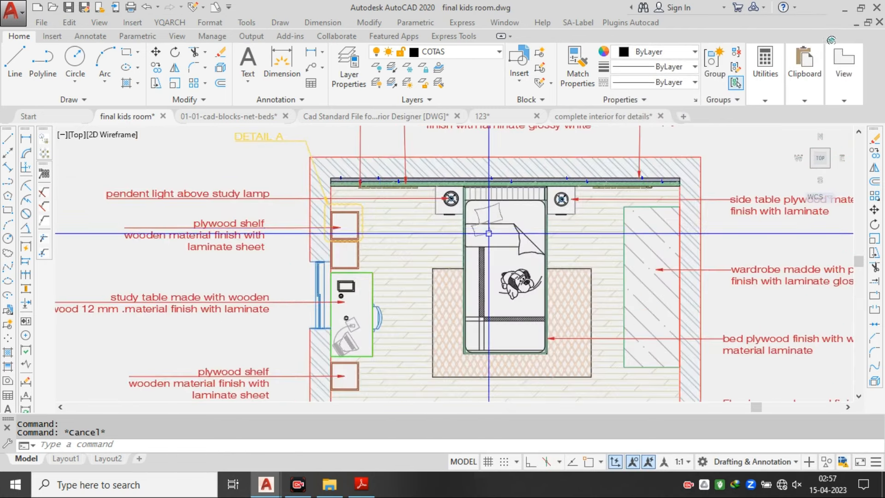
pyautogui.scroll(-2, 479, 230)
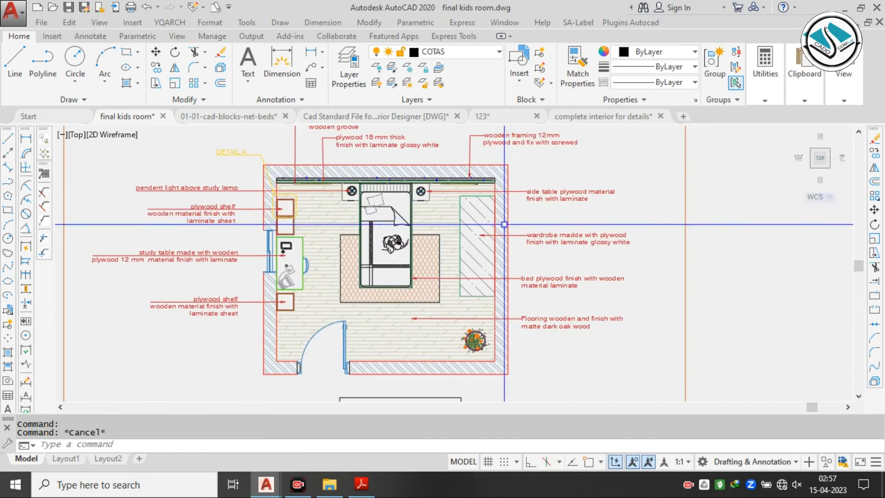
pyautogui.scroll(2, 484, 222)
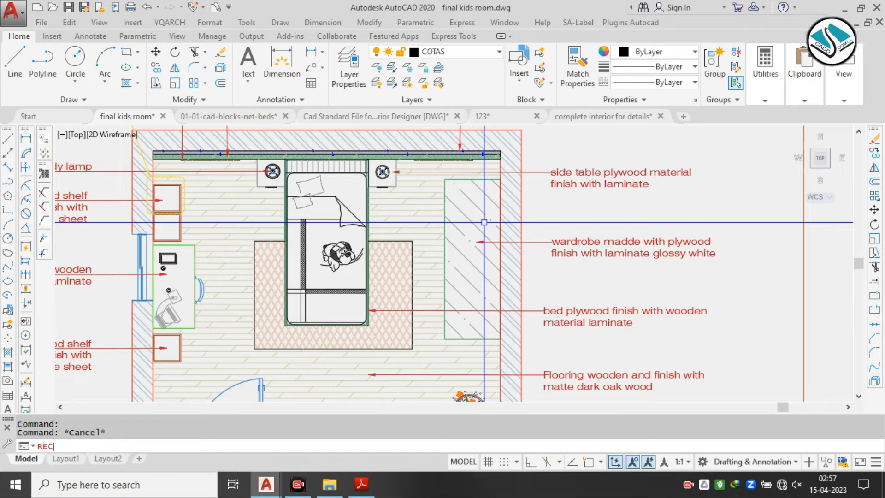
pyautogui.press('Return')
pyautogui.scroll(4, 449, 181)
pyautogui.click(424, 165)
pyautogui.scroll(-2, 466, 211)
pyautogui.moveTo(495, 315); pyautogui.dragTo(497, 240, button='middle')
pyautogui.click(551, 374)
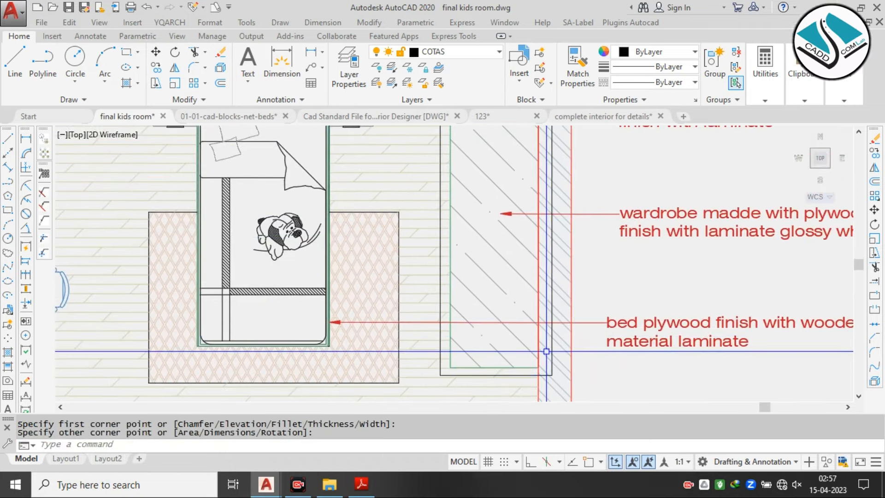
# Convert the rectangle around the wardrobe into a revision cloud, keeping the arc direction unreversed
pyautogui.write('REVCLOU')
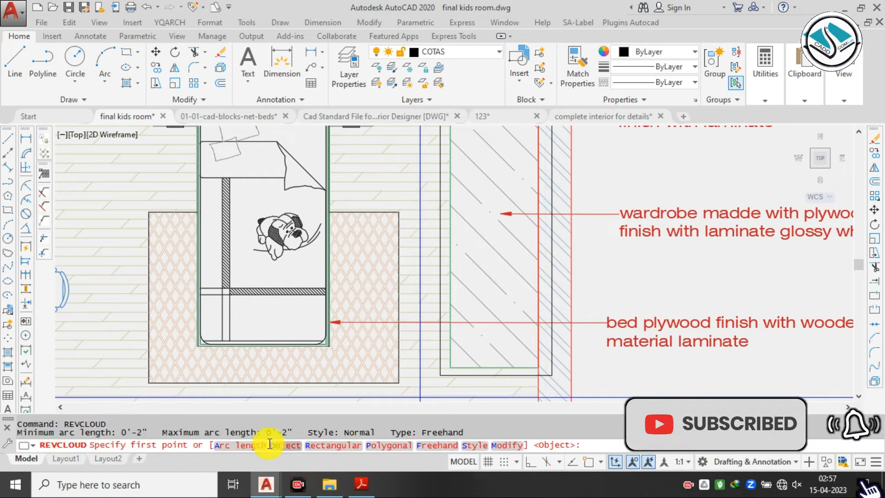
pyautogui.click(278, 446)
pyautogui.scroll(-3, 461, 279)
pyautogui.click(448, 198)
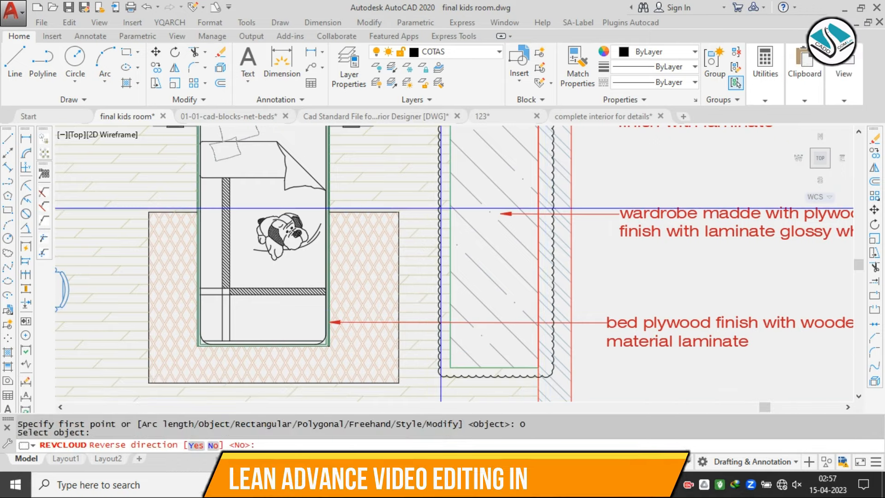
pyautogui.press('Return')
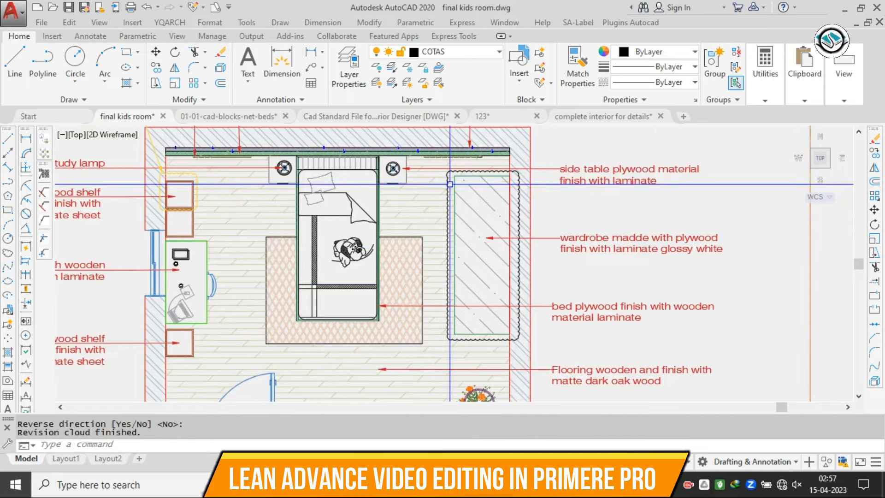
# Match the wardrobe revision cloud's properties to those of the yellow cloud around the upper shelf
pyautogui.write('ma')
pyautogui.press('Return')
pyautogui.scroll(4, 183, 170)
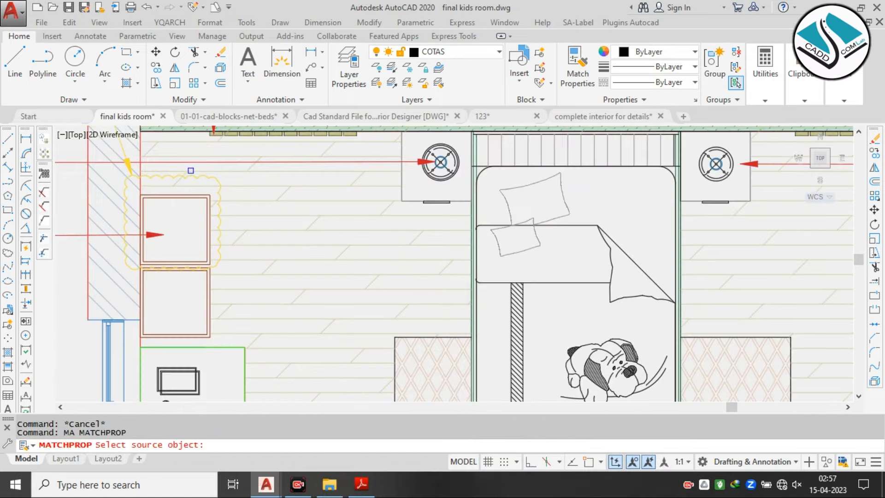
pyautogui.click(182, 175)
pyautogui.scroll(-3, 182, 175)
pyautogui.scroll(4, 444, 171)
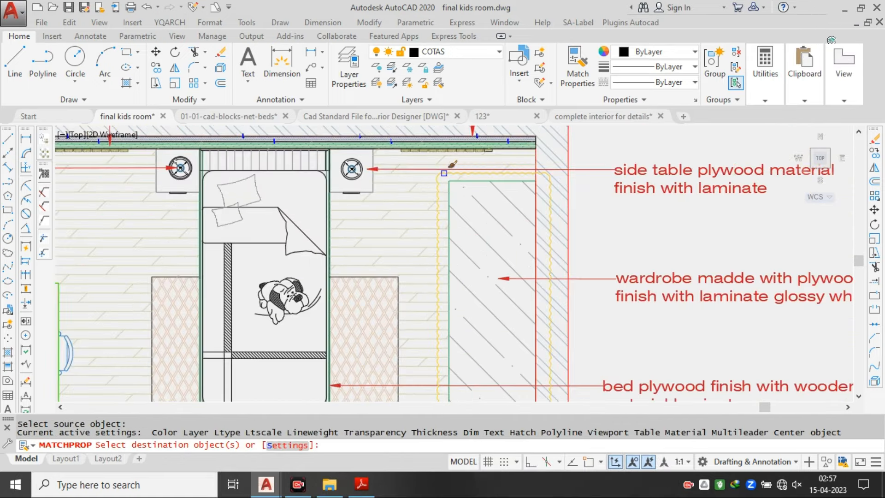
pyautogui.click(443, 173)
pyautogui.press('Escape')
pyautogui.scroll(-4, 504, 242)
pyautogui.scroll(4, 280, 179)
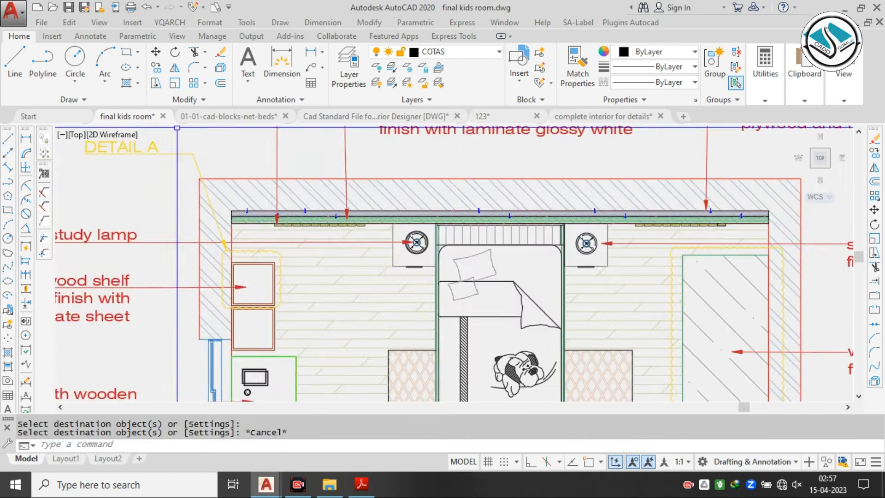
pyautogui.click(140, 164)
pyautogui.press('Escape')
pyautogui.click(138, 154)
pyautogui.click(127, 174)
pyautogui.click(132, 172)
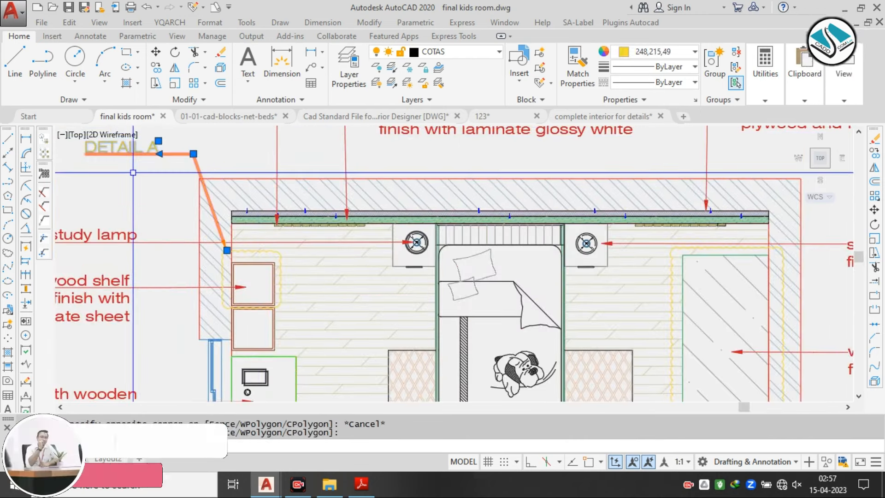
pyautogui.press('Escape')
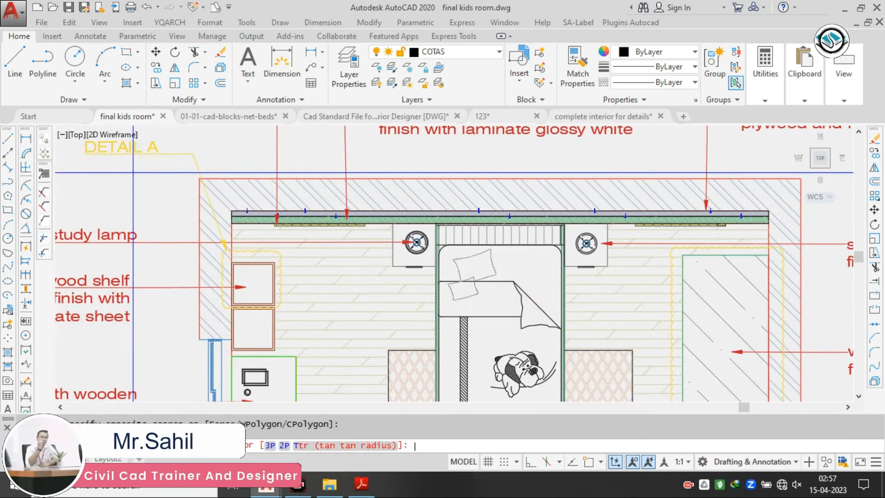
pyautogui.press('Escape')
# Copy the DETAIL A leader from the shelf cloud so its arrowhead touches the left edge of the wardrobe cloud
pyautogui.click(166, 141)
pyautogui.click(148, 164)
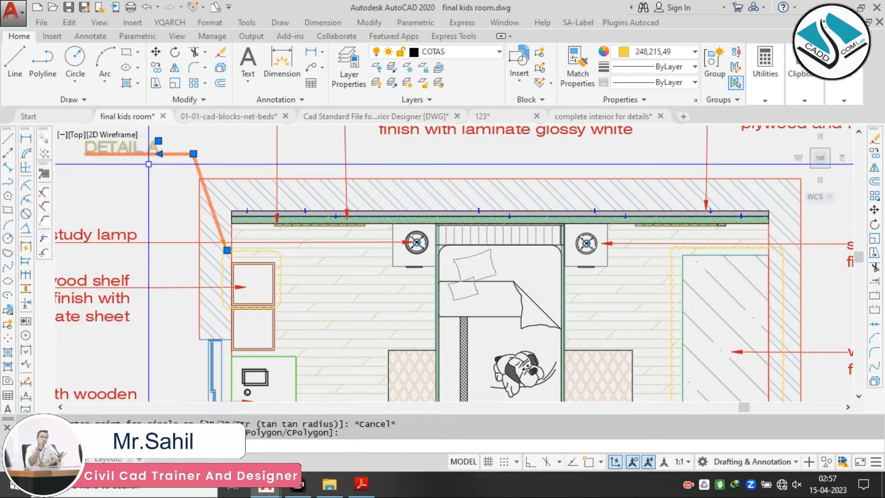
pyautogui.write('cp')
pyautogui.press('BackSpace')
pyautogui.write('o')
pyautogui.press('space')
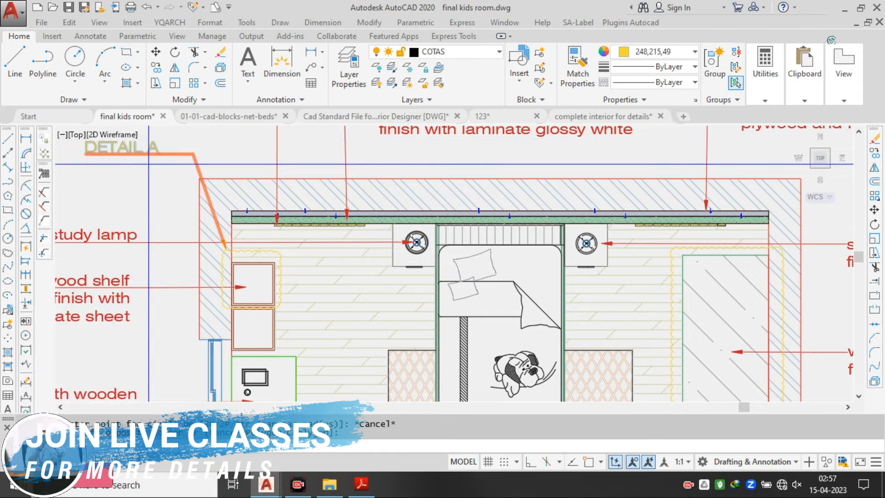
pyautogui.scroll(2, 226, 264)
pyautogui.click(225, 236)
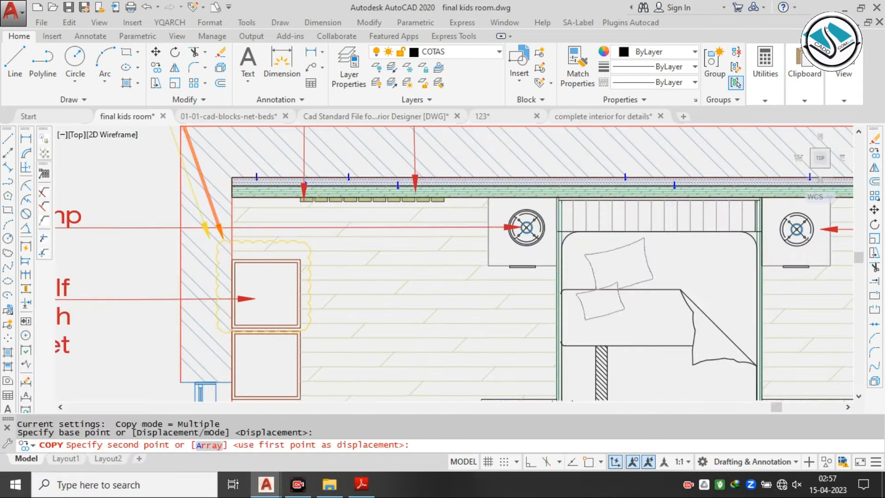
pyautogui.moveTo(756, 262); pyautogui.dragTo(284, 245, button='middle')
pyautogui.click(467, 273)
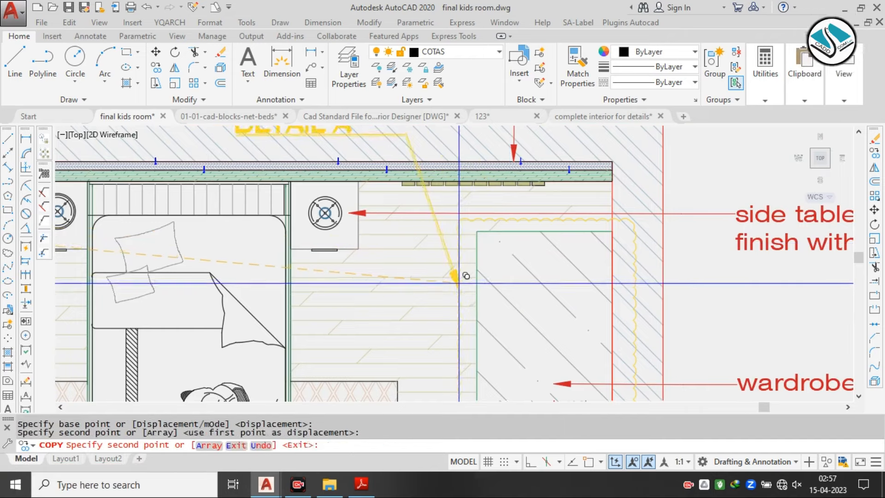
pyautogui.press('Escape')
# Stretch the copied leader's landing to the right so its label sits outside the room, above the upper-right wall corner
pyautogui.scroll(-2, 410, 187)
pyautogui.click(410, 186)
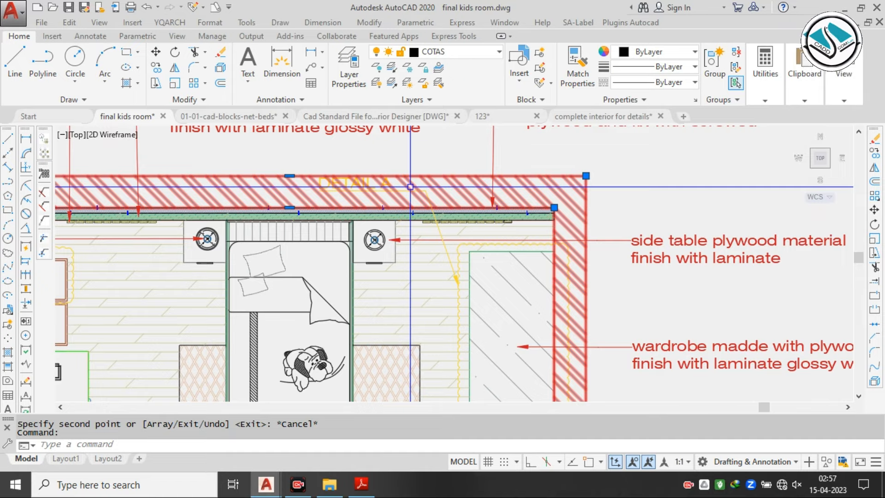
pyautogui.scroll(-2, 577, 238)
pyautogui.scroll(4, 671, 263)
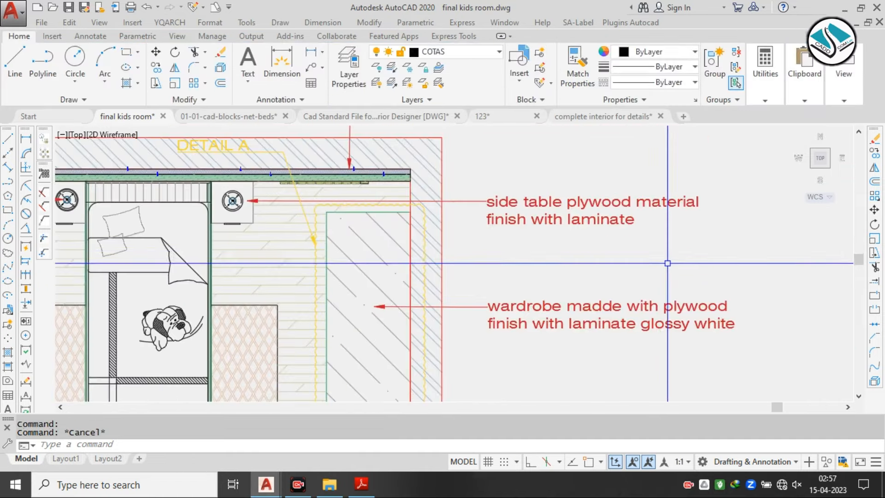
pyautogui.press('Escape')
pyautogui.moveTo(367, 199); pyautogui.dragTo(421, 214, button='middle')
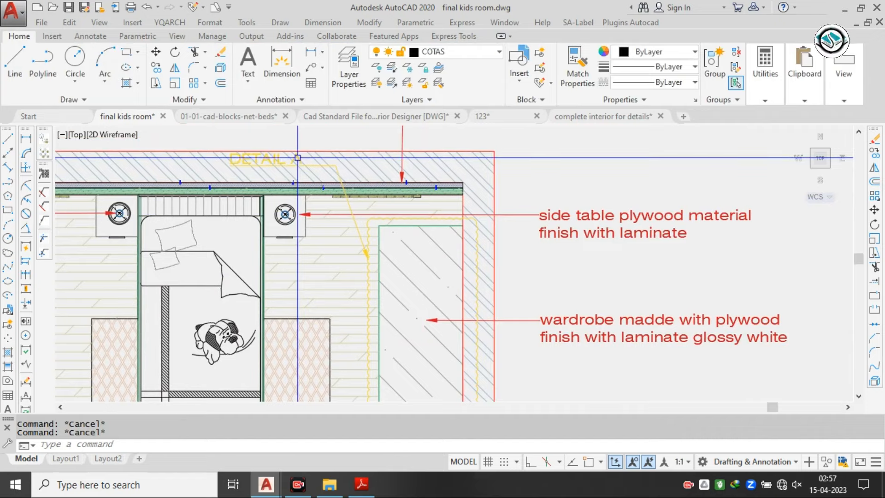
pyautogui.scroll(2, 297, 157)
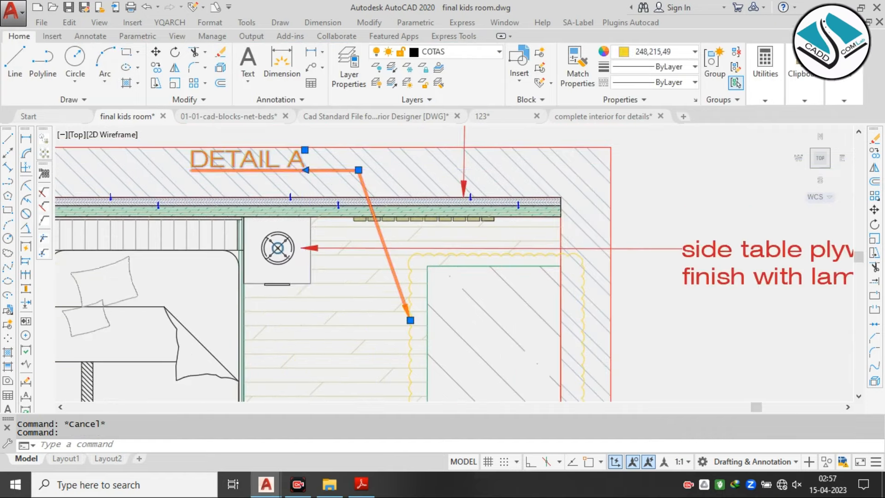
pyautogui.click(306, 170)
pyautogui.moveTo(341, 164); pyautogui.dragTo(272, 201, button='middle')
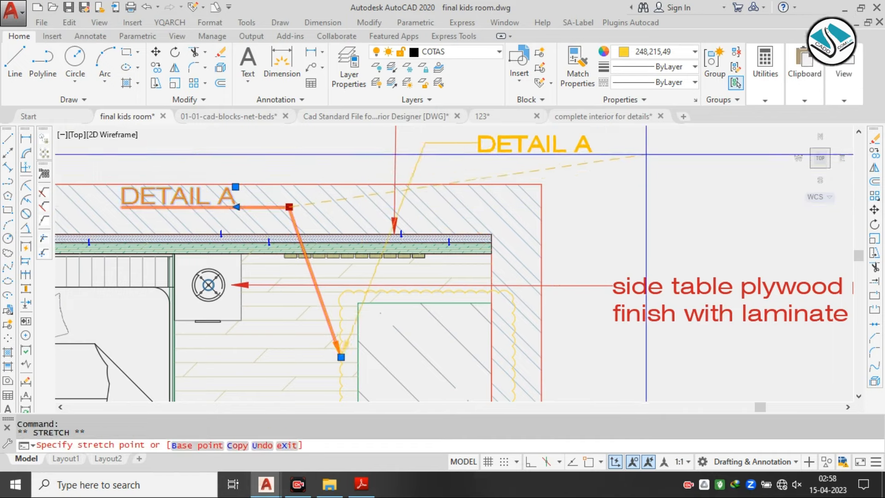
pyautogui.click(713, 153)
pyautogui.press('Escape')
# Change the label of the wardrobe cloud's leader to DETAIL B
pyautogui.scroll(-3, 574, 207)
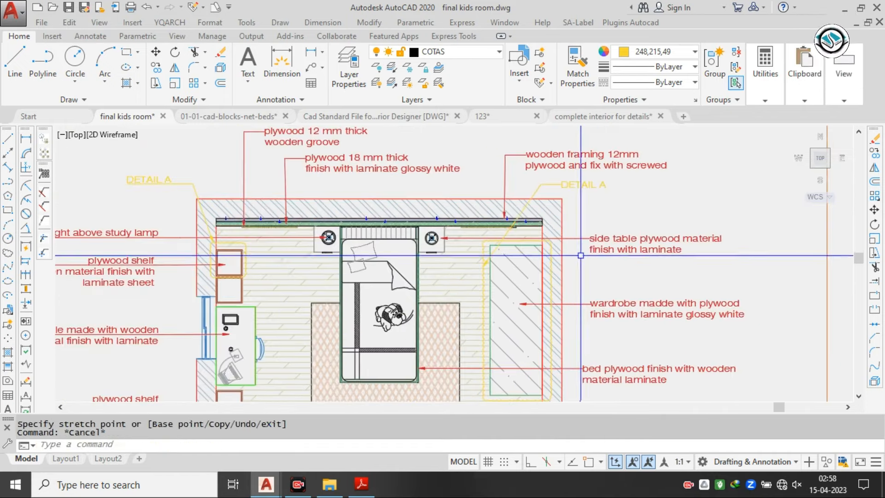
pyautogui.scroll(2, 626, 188)
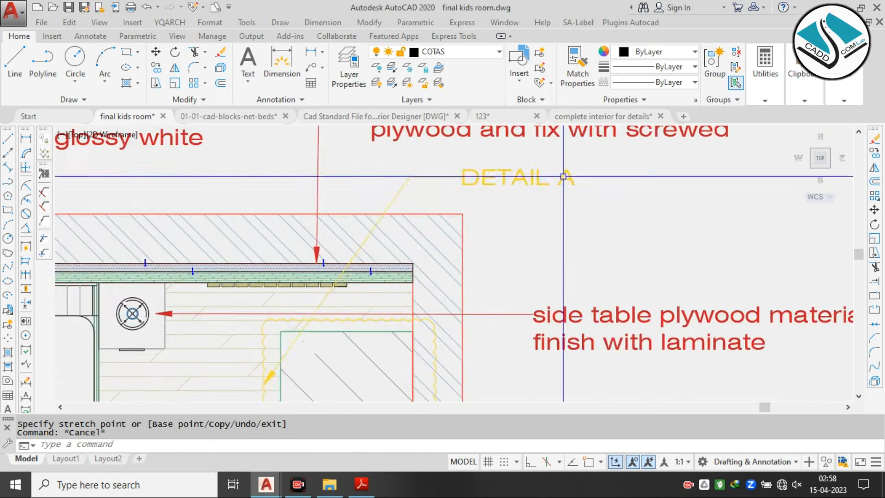
pyautogui.doubleClick(563, 176)
pyautogui.scroll(2, 561, 176)
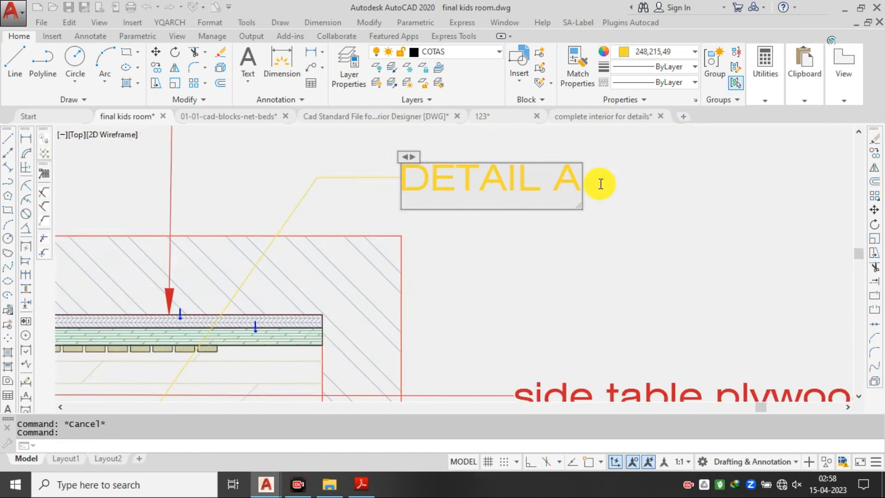
pyautogui.click(656, 161)
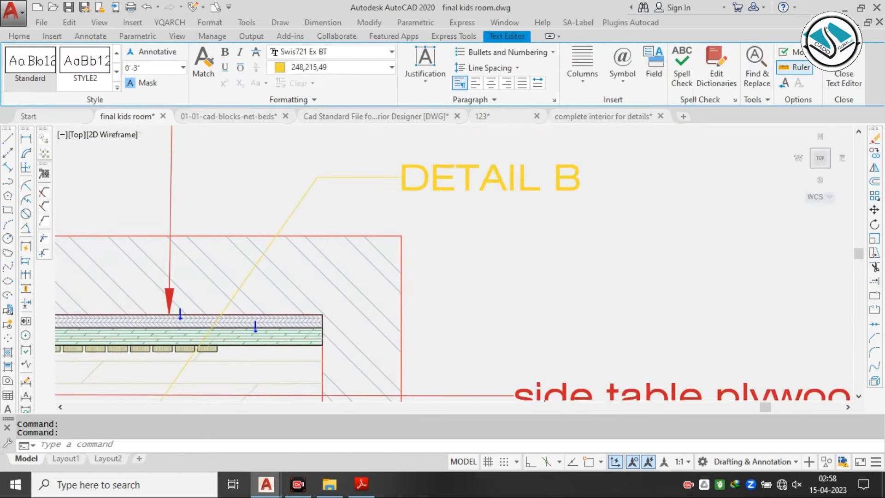
pyautogui.scroll(-3, 543, 173)
pyautogui.press('Escape')
# Draw a rectangle around the side table left of the bed, overlapping the upper wall and the bed's edge
pyautogui.moveTo(371, 247); pyautogui.dragTo(460, 214, button='middle')
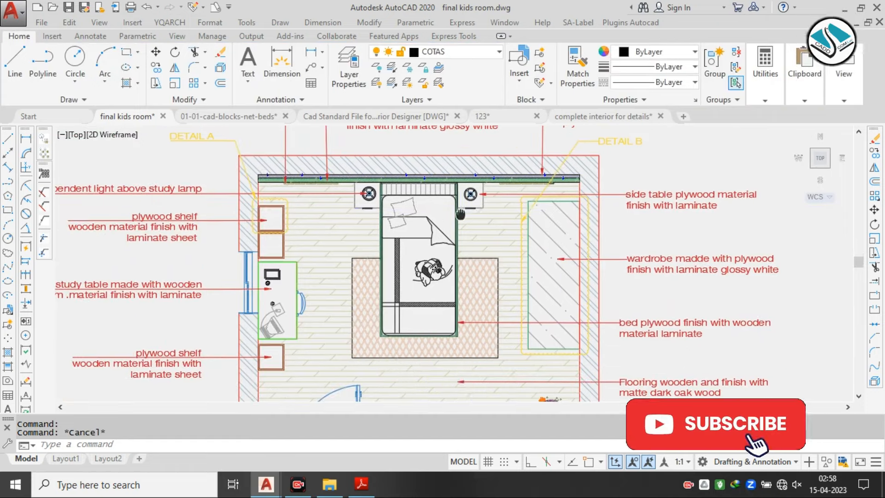
pyautogui.moveTo(403, 243)
pyautogui.mouseDown(button='middle')
pyautogui.moveTo(408, 188)
pyautogui.moveTo(437, 221)
pyautogui.mouseUp(button='middle')
pyautogui.scroll(2, 391, 169)
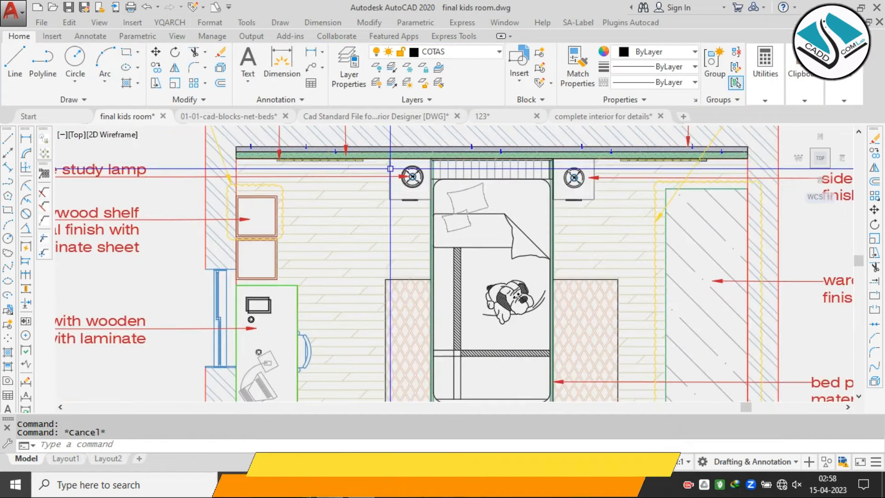
pyautogui.moveTo(390, 169)
pyautogui.mouseDown(button='middle')
pyautogui.moveTo(433, 199)
pyautogui.moveTo(418, 187)
pyautogui.moveTo(407, 201)
pyautogui.mouseUp(button='middle')
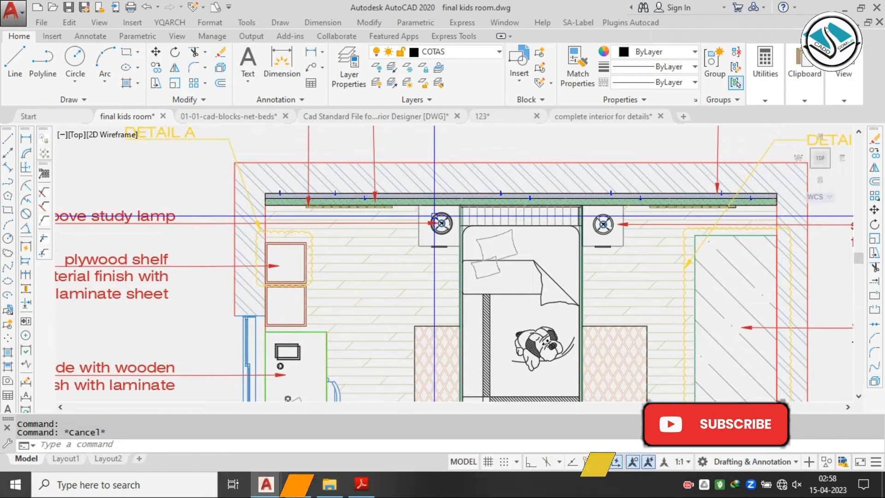
pyautogui.write('REC')
pyautogui.press('Return')
pyautogui.scroll(3, 444, 213)
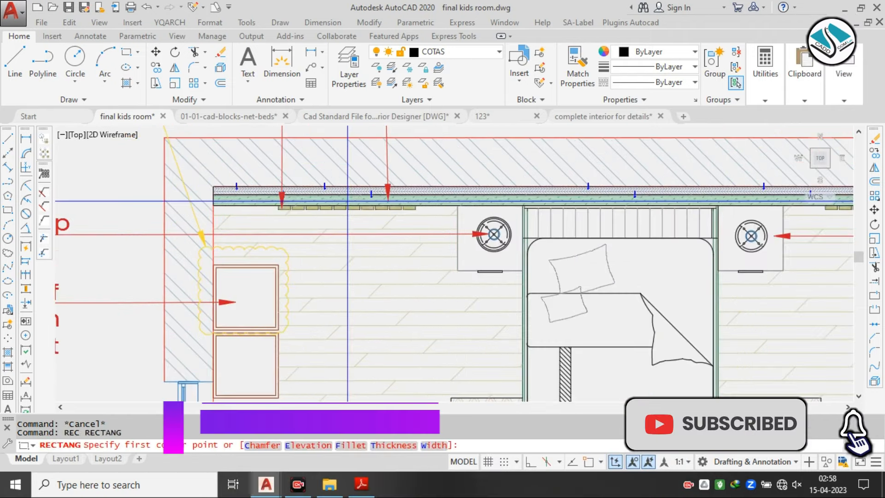
pyautogui.scroll(-3, 432, 230)
pyautogui.scroll(3, 432, 230)
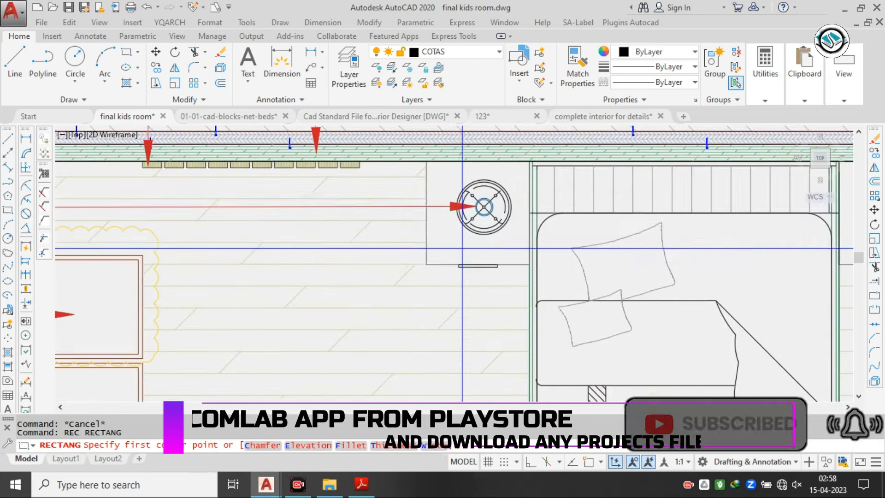
pyautogui.moveTo(417, 168); pyautogui.dragTo(399, 229, button='middle')
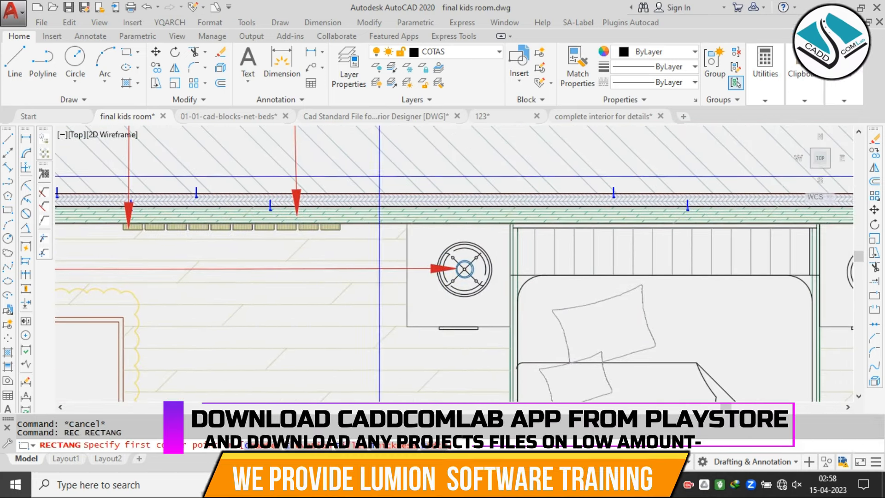
pyautogui.click(379, 176)
pyautogui.click(533, 342)
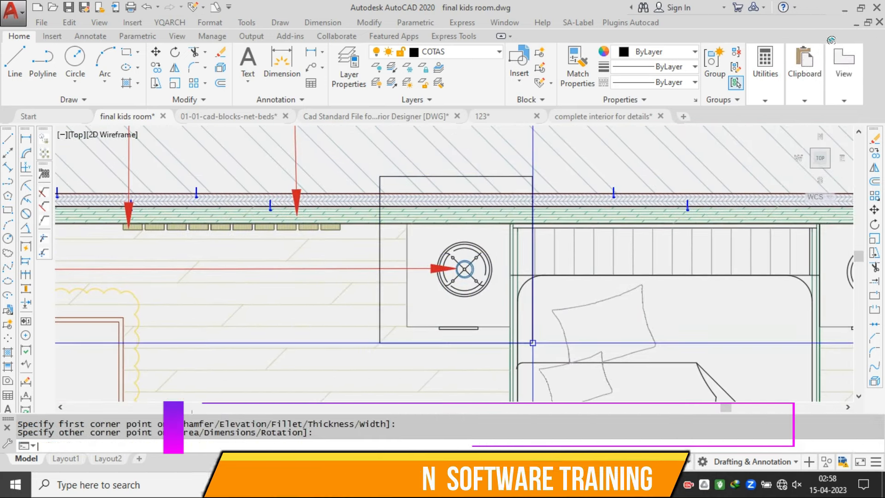
# Convert the rectangle around the left side table into a revision cloud
pyautogui.write('REVCLOUD')
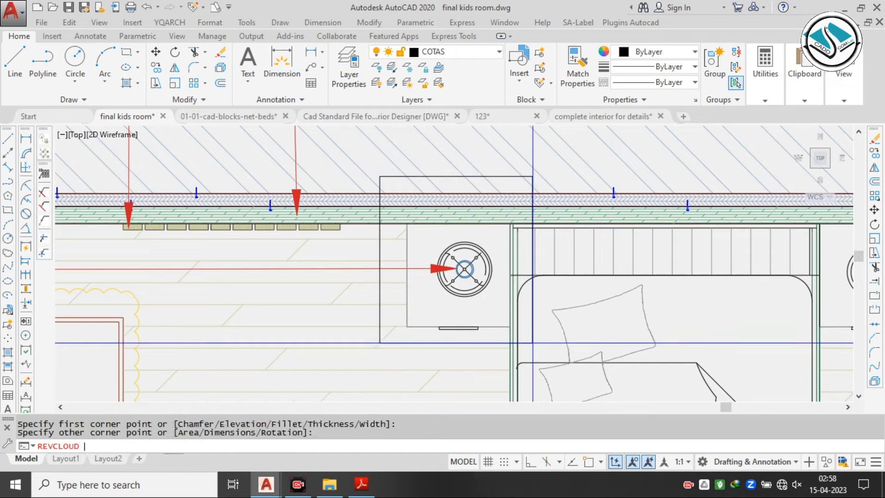
pyautogui.press('Return')
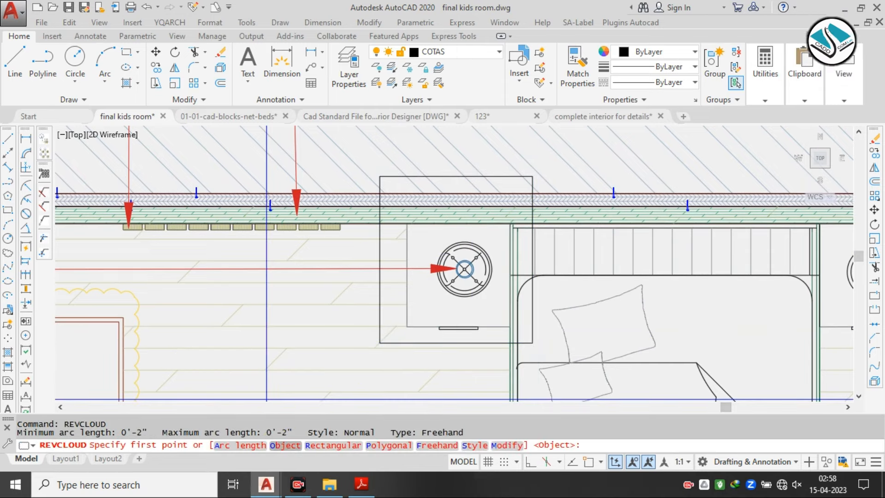
pyautogui.write('o')
pyautogui.press('Return')
pyautogui.click(383, 178)
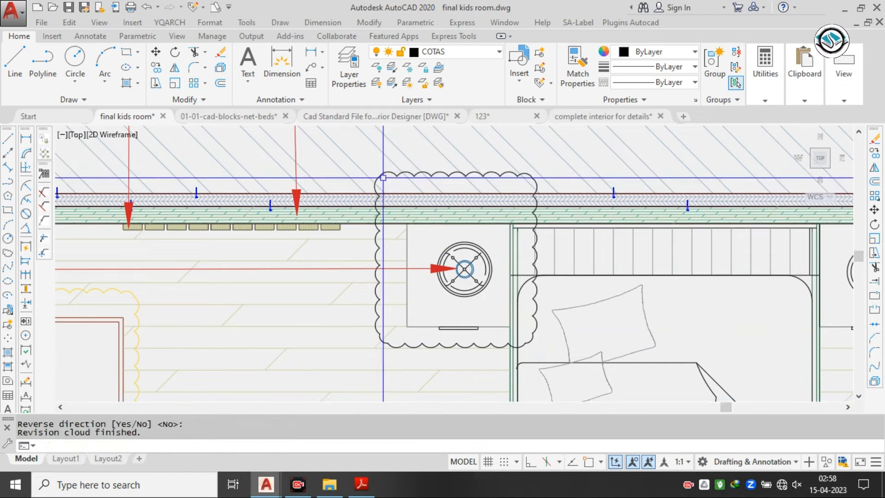
# Match the side table revision cloud's properties to those of the yellow cloud around the upper shelf
pyautogui.scroll(-2, 373, 205)
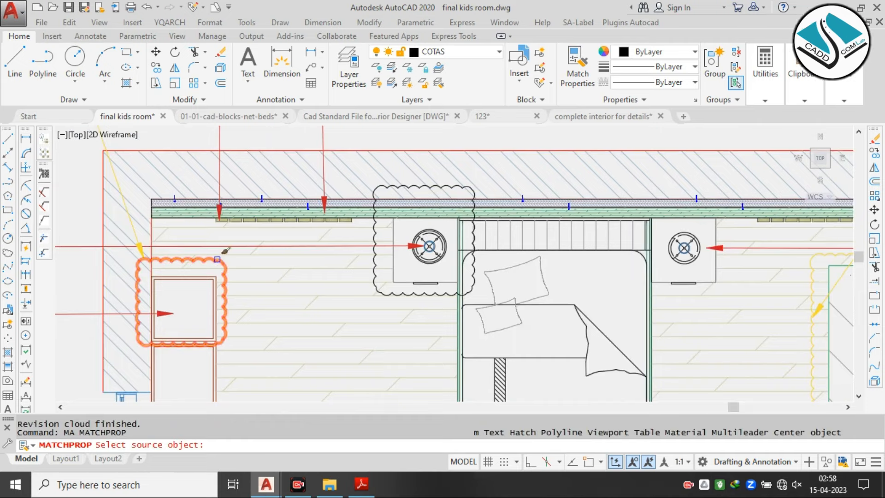
pyautogui.click(413, 184)
pyautogui.scroll(-1, 288, 167)
pyautogui.moveTo(288, 168); pyautogui.dragTo(371, 251, button='middle')
pyautogui.press('Escape')
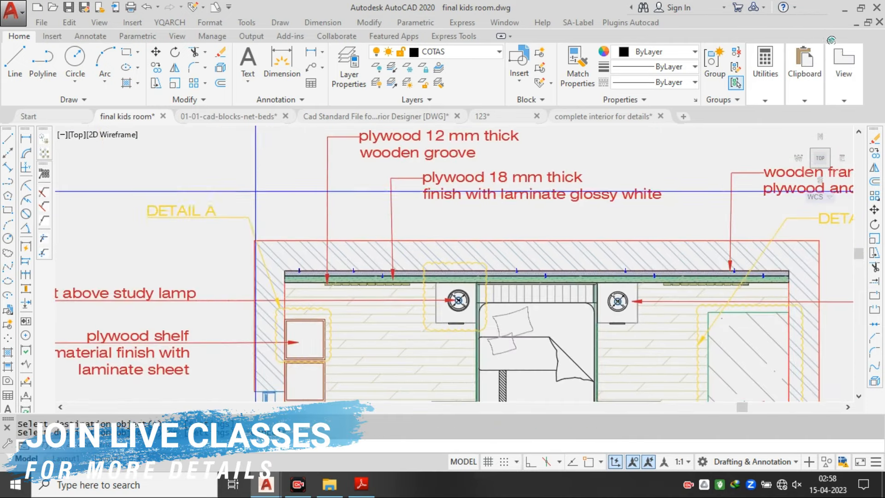
# Copy the DETAIL A leader so its arrow points at the upper edge of the left side table's revision cloud
pyautogui.click(255, 190)
pyautogui.click(185, 228)
pyautogui.write('c')
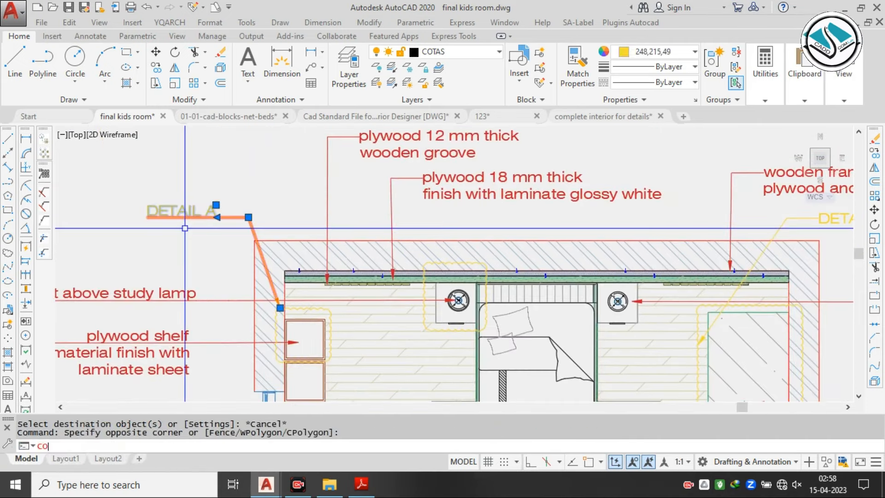
pyautogui.write('o')
pyautogui.press('Return')
pyautogui.scroll(2, 219, 325)
pyautogui.click(311, 292)
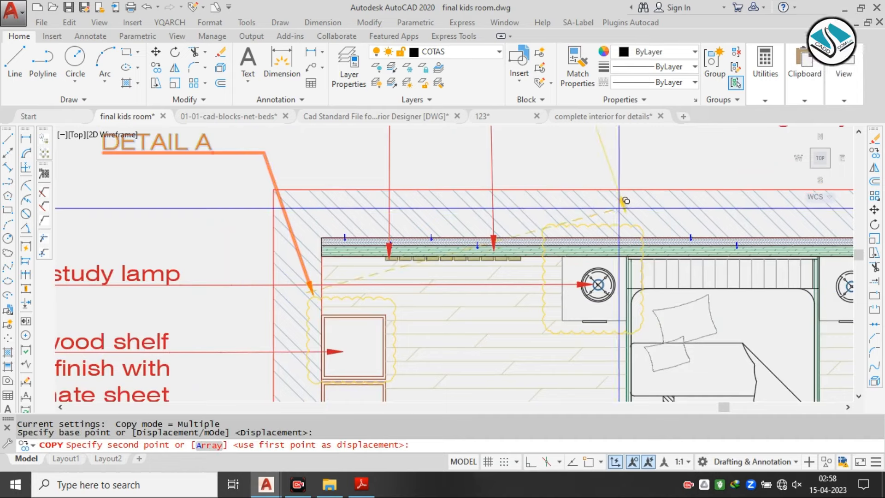
pyautogui.click(627, 204)
pyautogui.scroll(-2, 510, 263)
pyautogui.press('Escape')
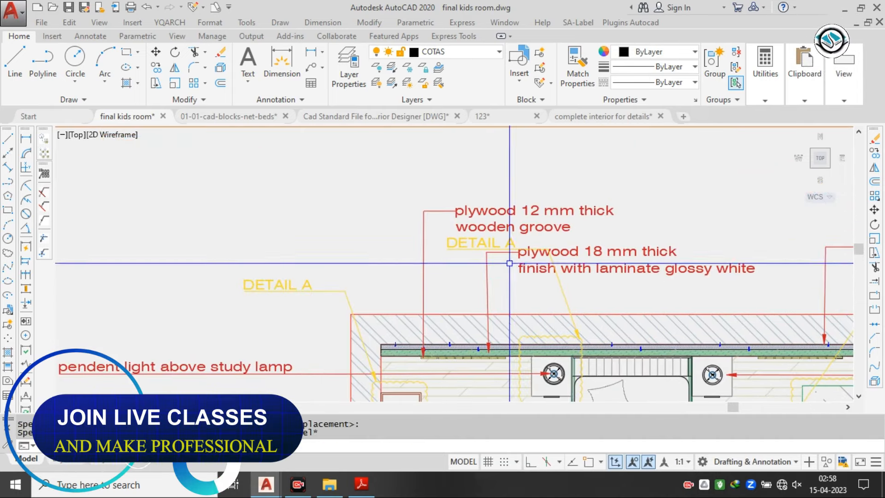
# Stretch the copied leader's landing down to just above the hatched wall, below the plywood 12 mm note
pyautogui.click(516, 245)
pyautogui.click(547, 249)
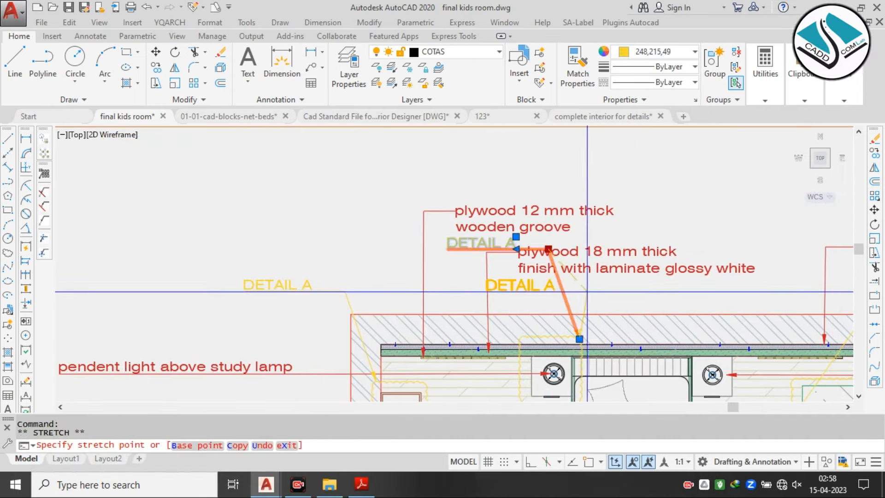
pyautogui.scroll(2, 586, 291)
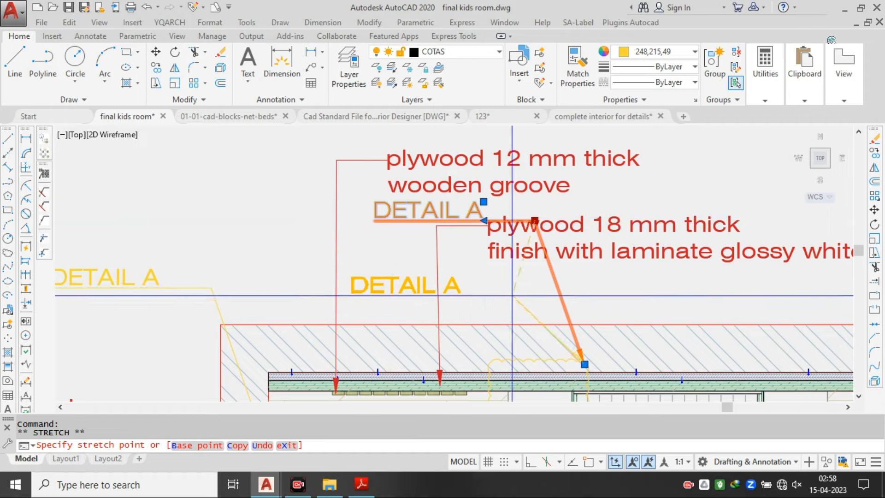
pyautogui.click(526, 291)
pyautogui.press('Escape')
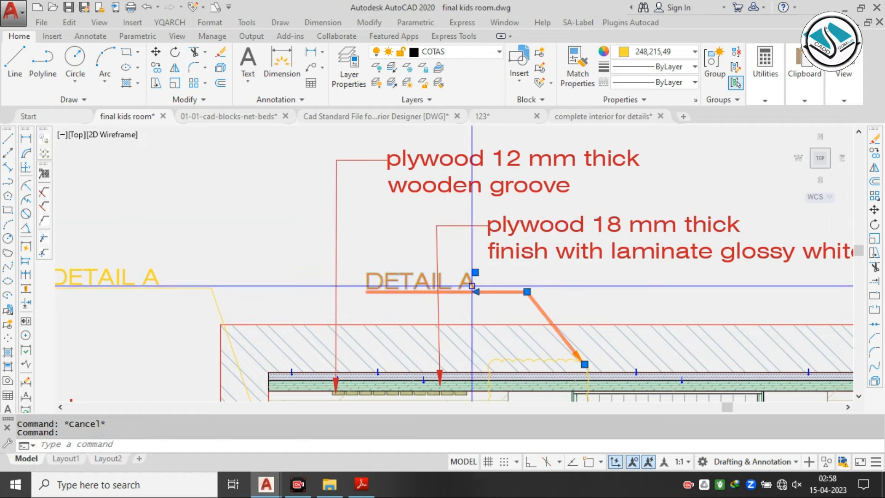
# Change the label of the side table cloud's leader to DETAIL C
pyautogui.doubleClick(471, 283)
pyautogui.scroll(2, 473, 285)
pyautogui.moveTo(453, 280); pyautogui.dragTo(510, 283)
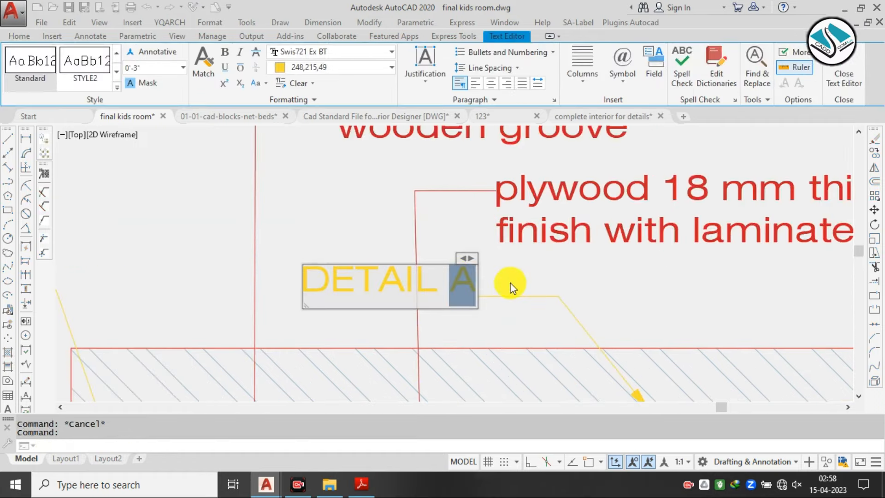
pyautogui.write('C')
pyautogui.click(520, 285)
pyautogui.scroll(-8, 513, 243)
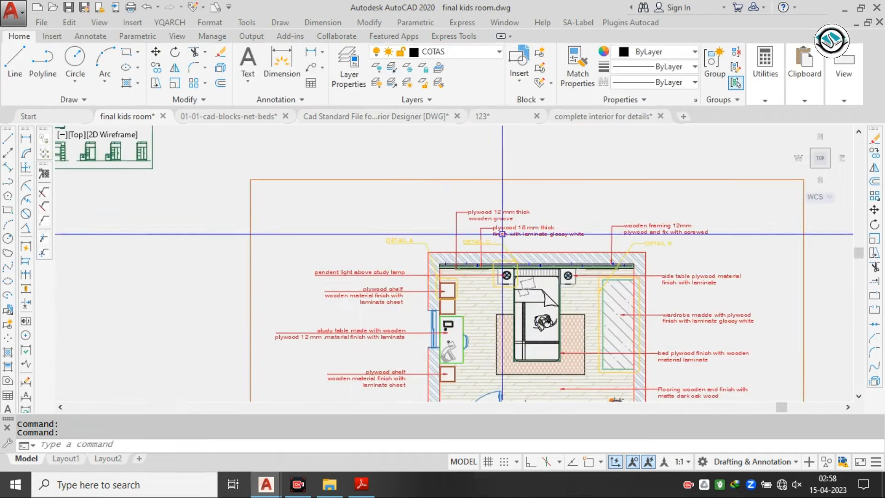
# Examine the door tag, wall type and floor finish symbols in the symbols and legend table
pyautogui.moveTo(552, 265); pyautogui.dragTo(470, 209, button='middle')
pyautogui.scroll(-2, 434, 242)
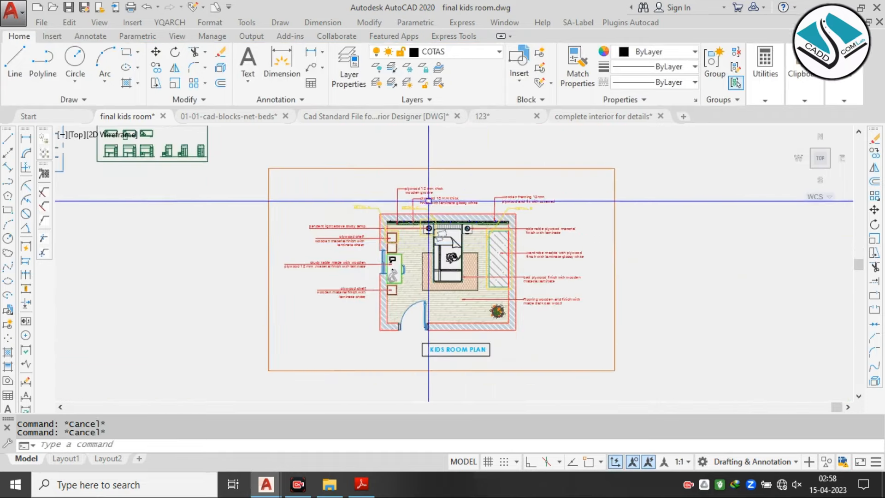
pyautogui.scroll(4, 460, 203)
pyautogui.scroll(-6, 424, 207)
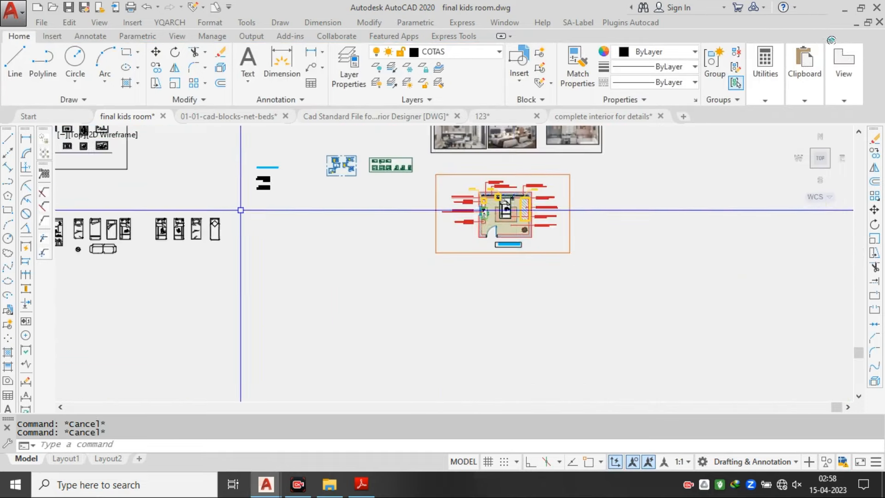
pyautogui.moveTo(241, 210); pyautogui.dragTo(496, 212, button='middle')
pyautogui.scroll(-1, 400, 249)
pyautogui.moveTo(400, 249); pyautogui.dragTo(580, 190, button='middle')
pyautogui.scroll(6, 440, 234)
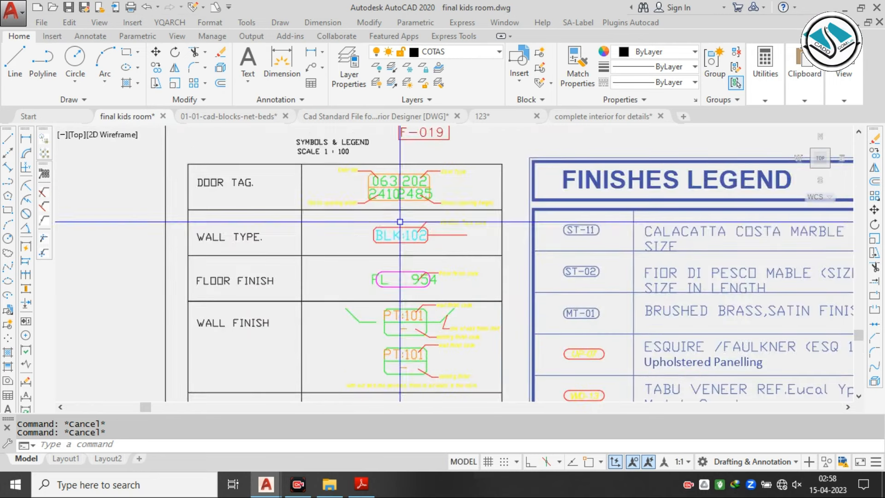
pyautogui.scroll(2, 276, 198)
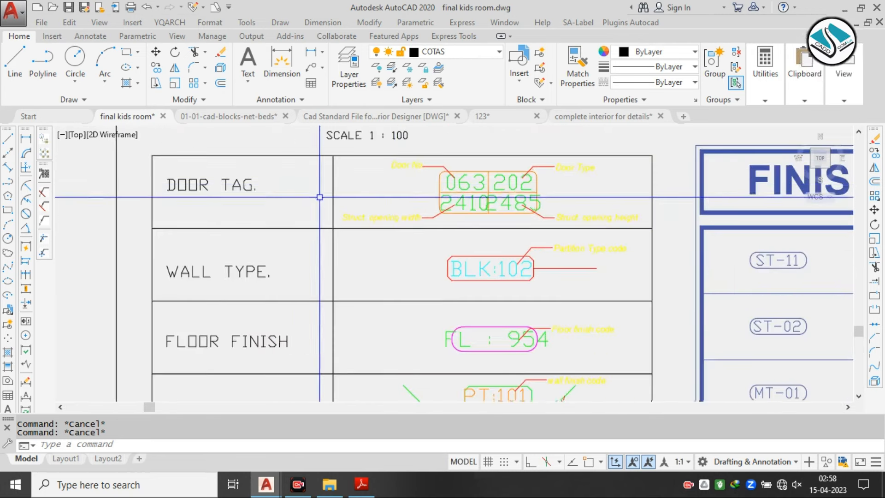
pyautogui.moveTo(400, 305); pyautogui.dragTo(401, 255, button='middle')
pyautogui.moveTo(402, 287); pyautogui.dragTo(394, 222, button='middle')
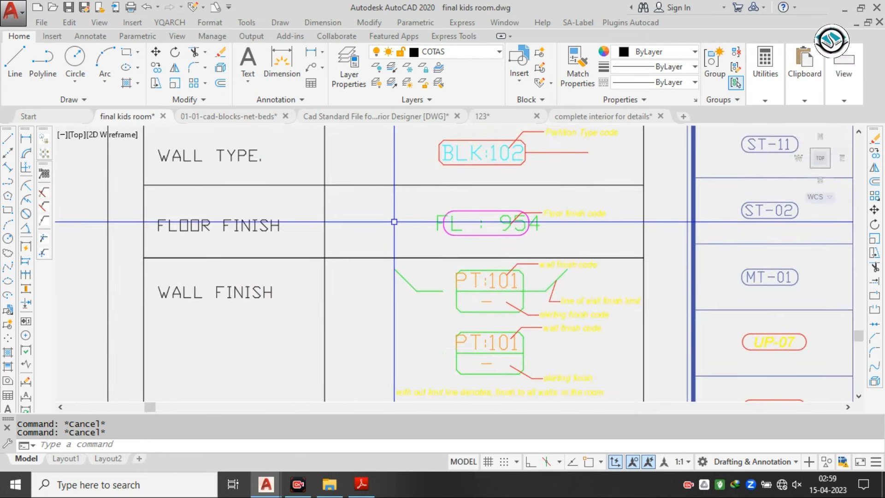
pyautogui.scroll(-2, 394, 222)
pyautogui.scroll(2, 435, 284)
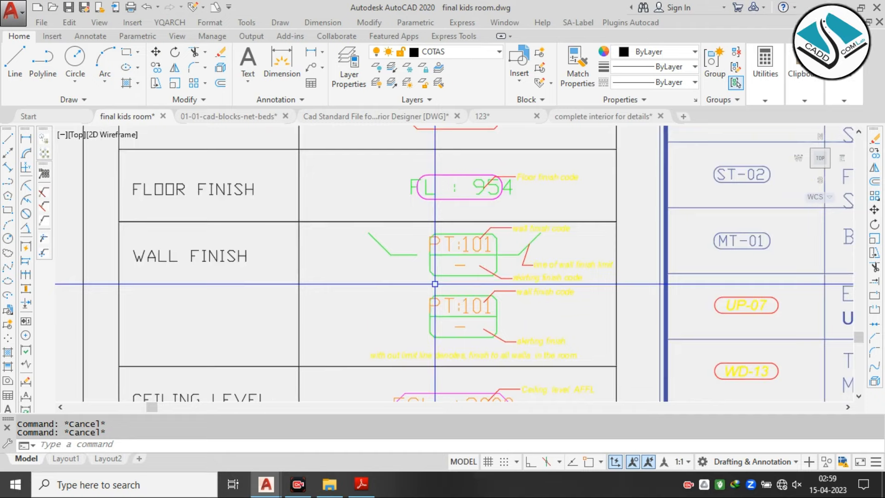
pyautogui.moveTo(493, 272); pyautogui.dragTo(445, 242, button='middle')
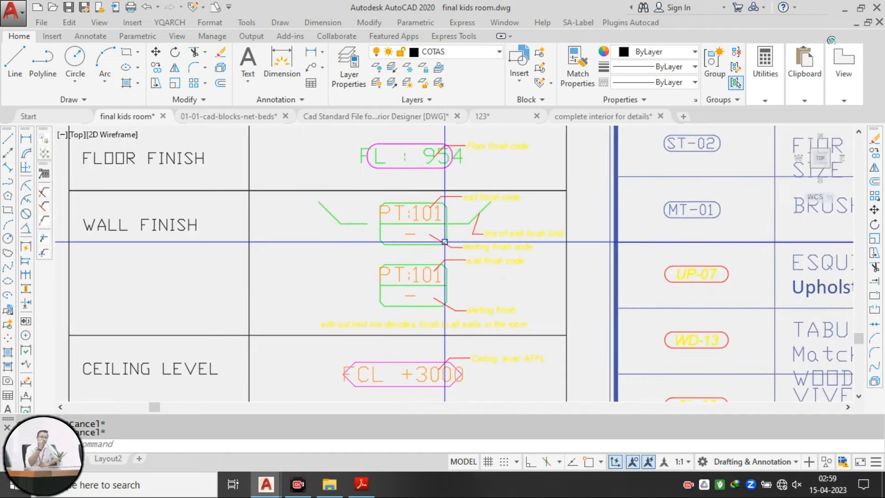
# Examine the wall finish symbols in the legend, including the wall finish code, limit line and skirting finish code
pyautogui.scroll(4, 489, 201)
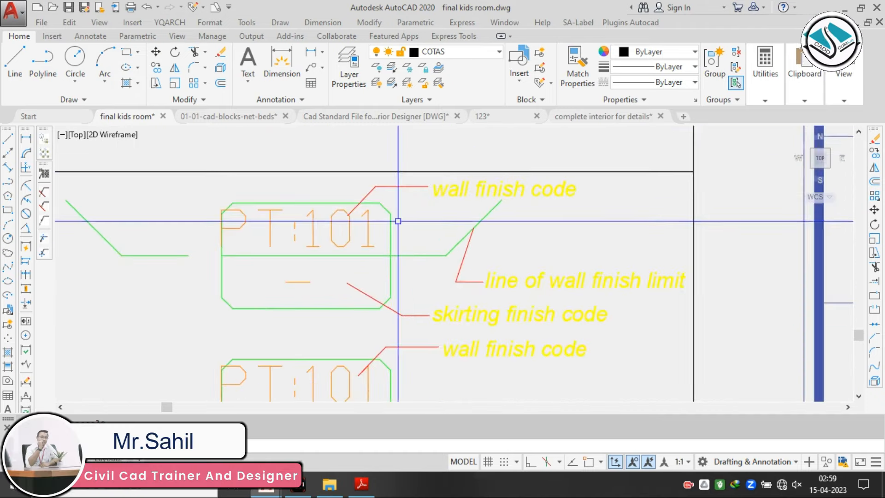
pyautogui.moveTo(468, 309); pyautogui.dragTo(531, 300, button='middle')
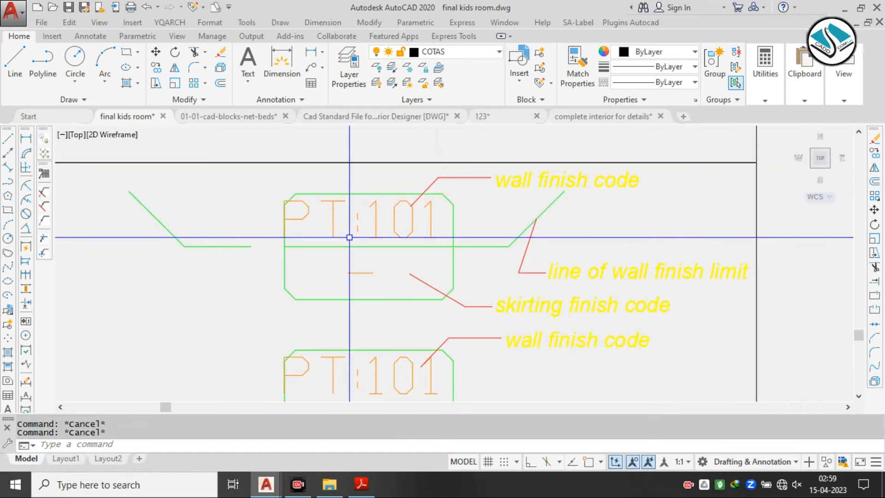
pyautogui.scroll(-2, 349, 237)
pyautogui.scroll(-2, 423, 243)
pyautogui.click(369, 223)
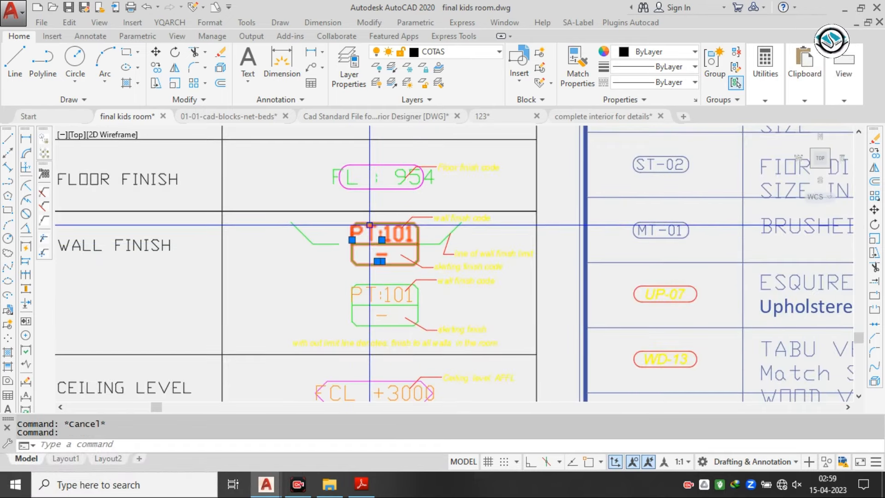
pyautogui.click(321, 243)
pyautogui.click(297, 254)
pyautogui.press('Escape')
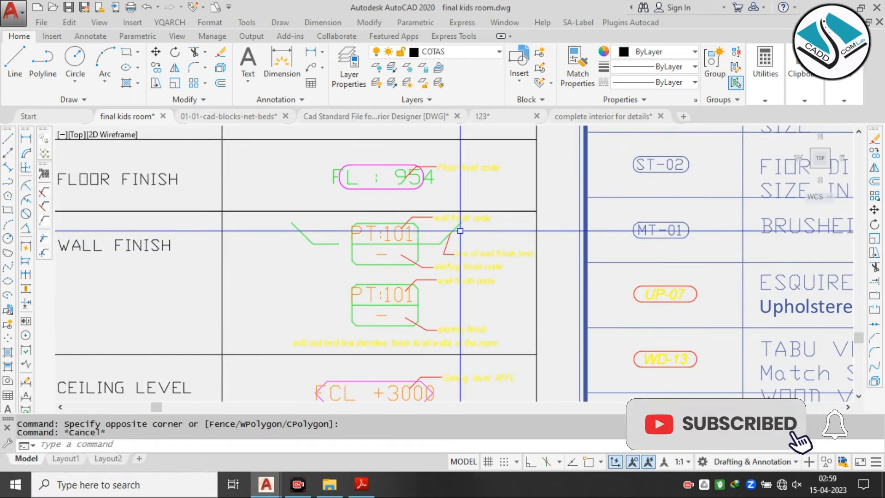
pyautogui.scroll(4, 460, 238)
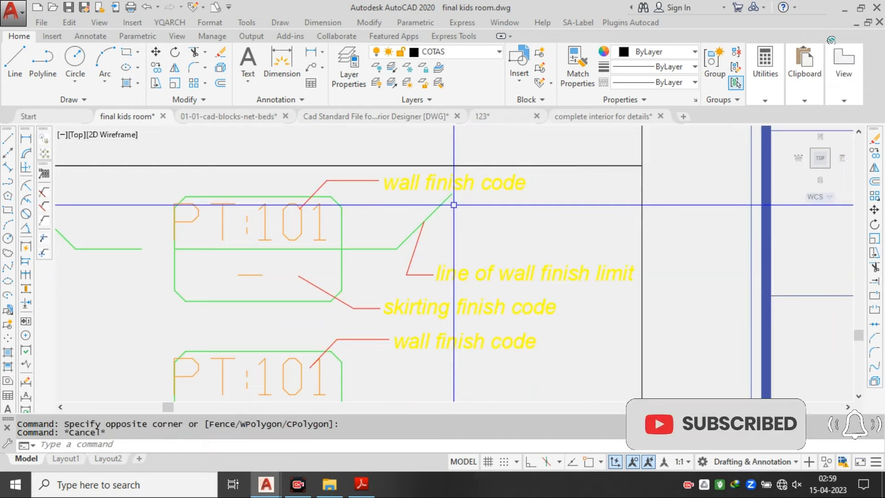
pyautogui.moveTo(376, 313); pyautogui.dragTo(471, 211, button='middle')
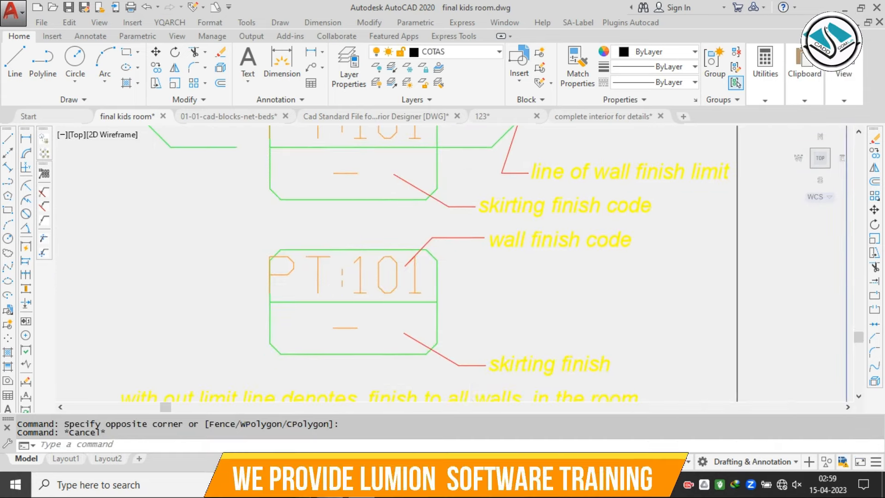
pyautogui.moveTo(423, 166); pyautogui.dragTo(458, 226, button='middle')
pyautogui.scroll(-6, 460, 238)
pyautogui.moveTo(364, 324); pyautogui.dragTo(342, 229, button='middle')
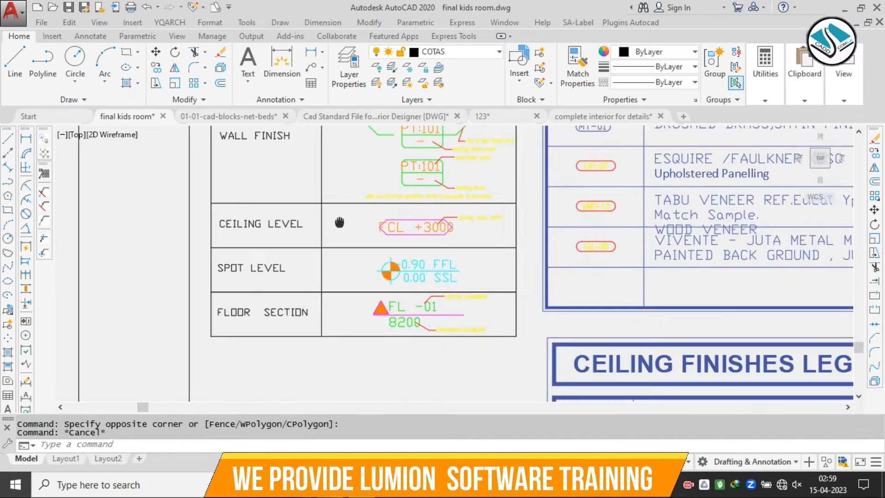
# Examine the finish codes and their material descriptions in the finishes legend
pyautogui.moveTo(639, 225); pyautogui.dragTo(460, 276, button='middle')
pyautogui.moveTo(502, 223); pyautogui.dragTo(410, 349, button='middle')
pyautogui.moveTo(469, 253); pyautogui.dragTo(415, 151, button='middle')
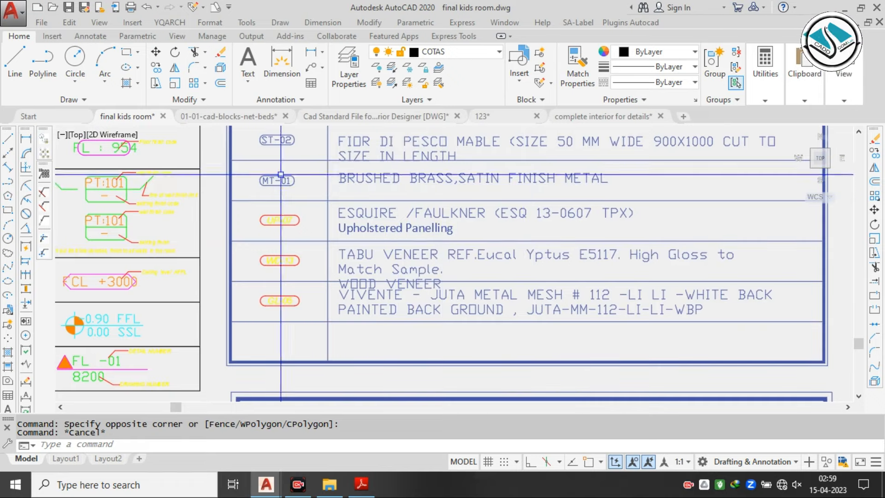
pyautogui.moveTo(376, 284); pyautogui.dragTo(363, 251, button='middle')
pyautogui.scroll(2, 370, 254)
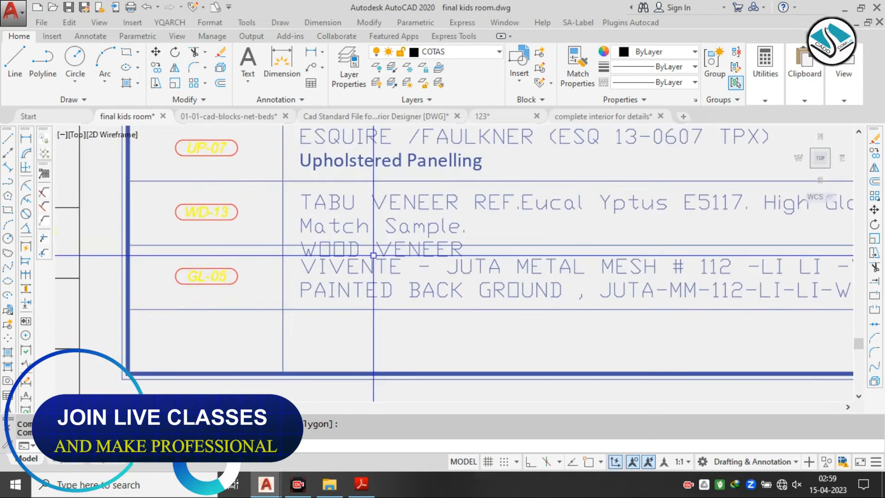
pyautogui.scroll(-2, 373, 255)
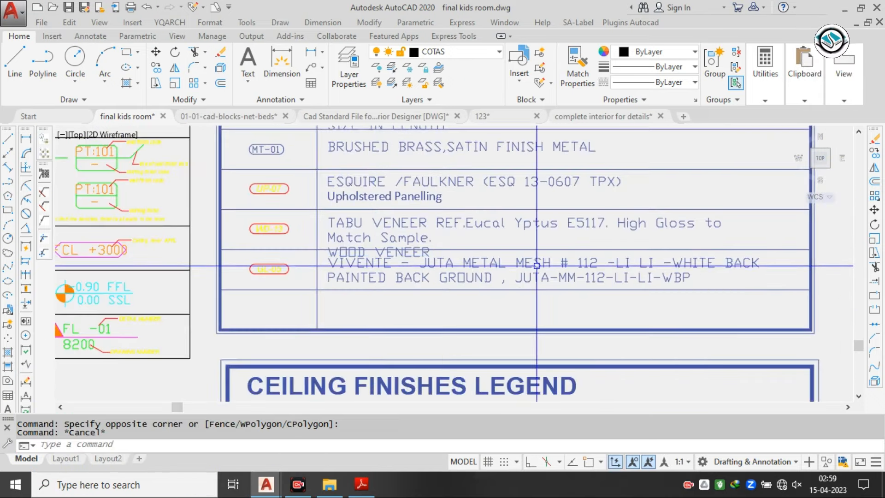
# Copy the WD-13 tag from the finishes legend to the kids room plan, below the wooden flooring note
pyautogui.scroll(2, 336, 249)
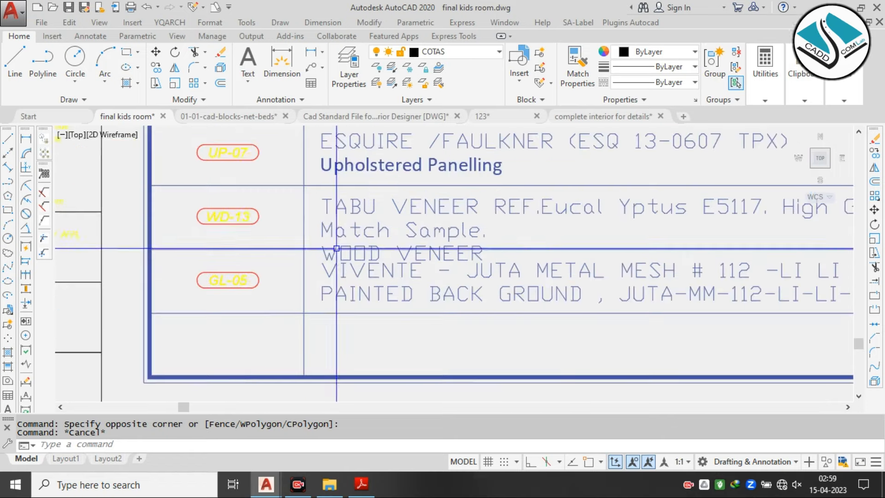
pyautogui.click(222, 223)
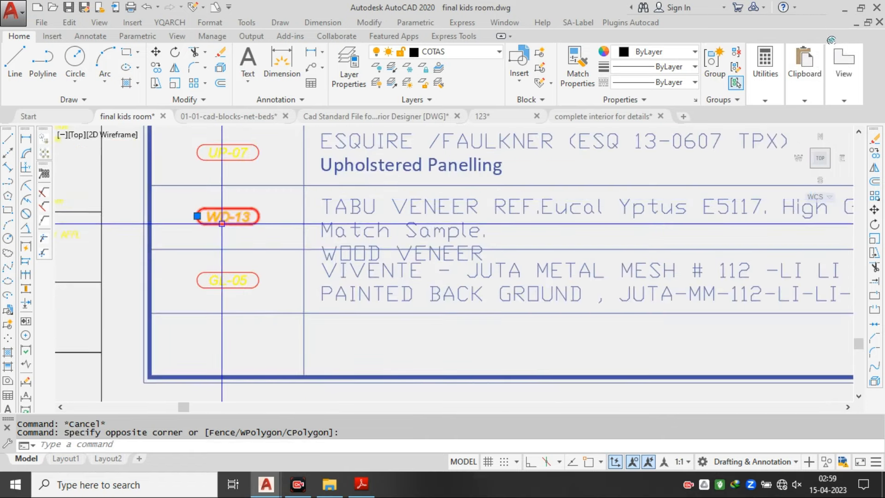
pyautogui.write('co')
pyautogui.press('Return')
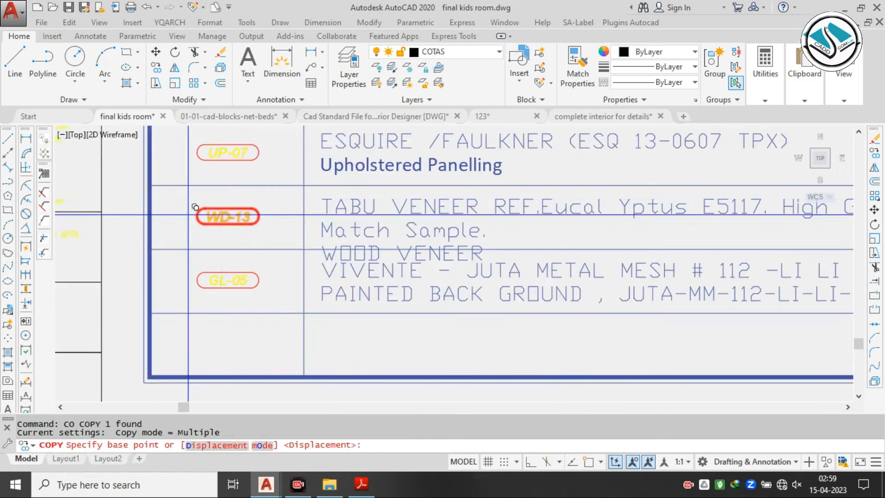
pyautogui.click(197, 215)
pyautogui.scroll(-6, 336, 252)
pyautogui.scroll(8, 553, 279)
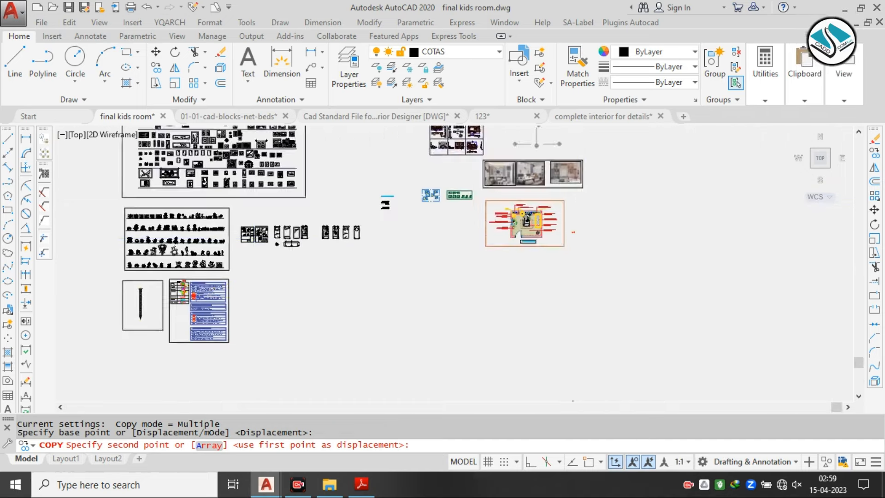
pyautogui.click(547, 288)
pyautogui.press('Escape')
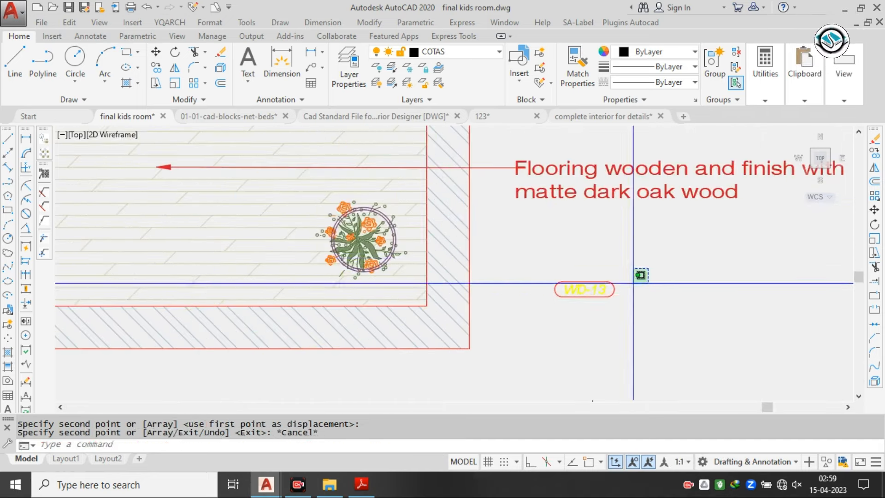
# Scale the copied WD-13 tag up to about twice its size below the flooring note
pyautogui.click(543, 341)
pyautogui.press('Return')
pyautogui.click(560, 325)
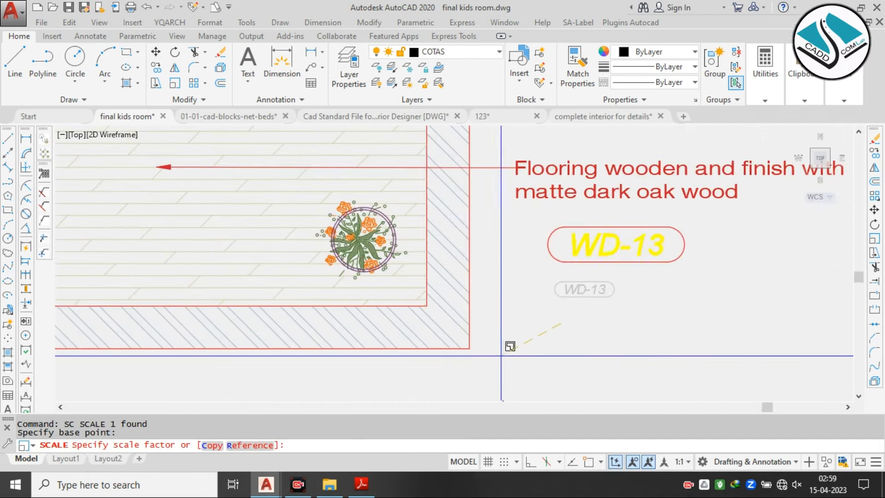
pyautogui.click(508, 356)
# Copy the wooden flooring leader lower down, placing its arrowhead on the floor beside the plant
pyautogui.click(574, 148)
pyautogui.click(536, 183)
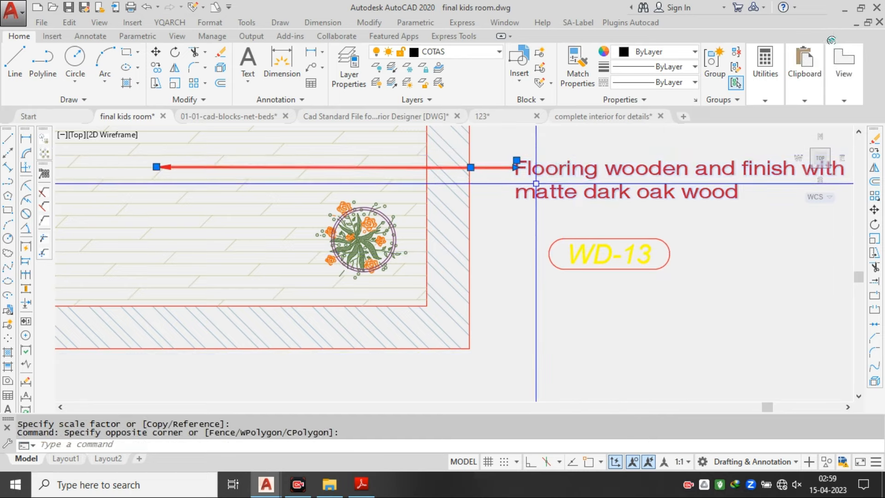
pyautogui.press('Return')
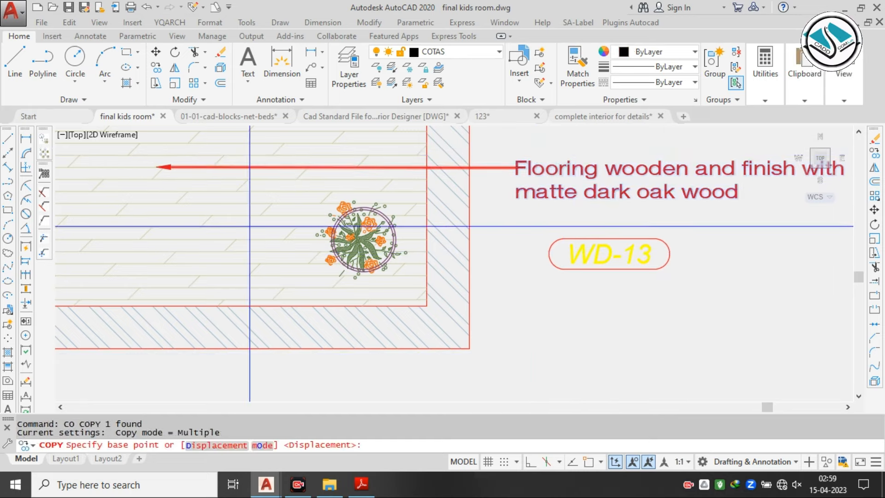
pyautogui.click(156, 167)
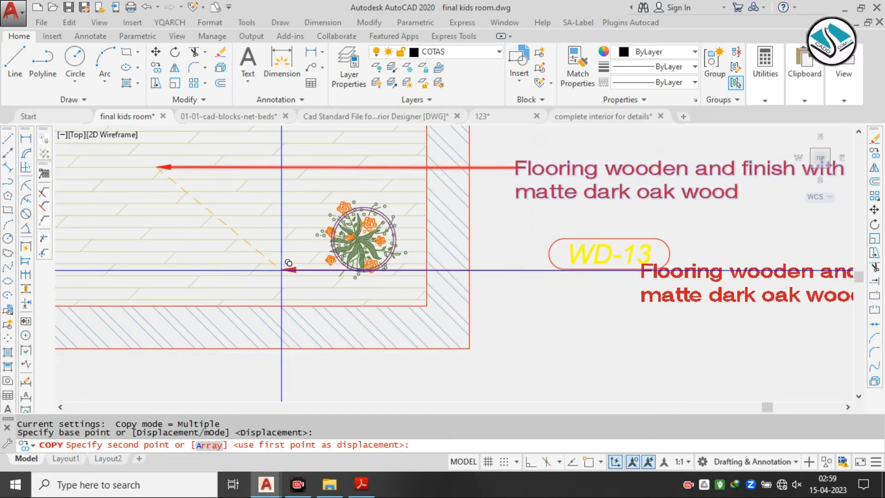
pyautogui.click(282, 269)
pyautogui.press('Escape')
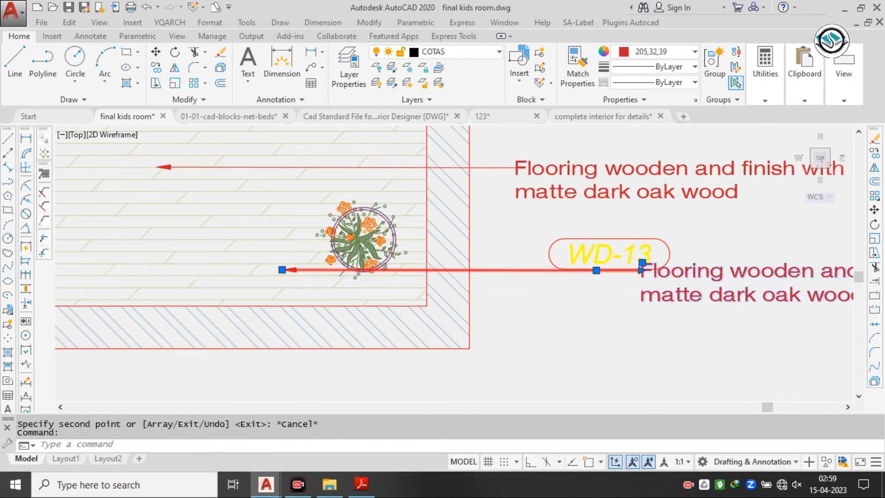
pyautogui.doubleClick(747, 268)
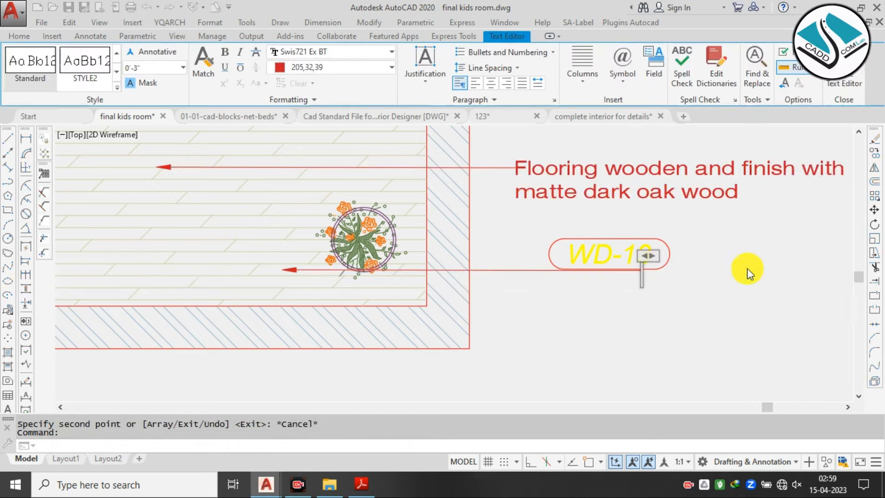
pyautogui.press('Escape')
pyautogui.click(711, 266)
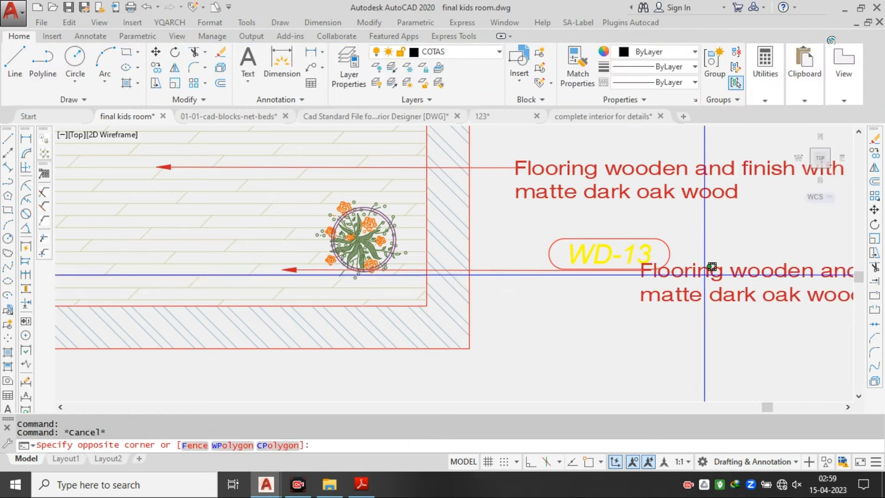
pyautogui.press('Escape')
pyautogui.click(714, 267)
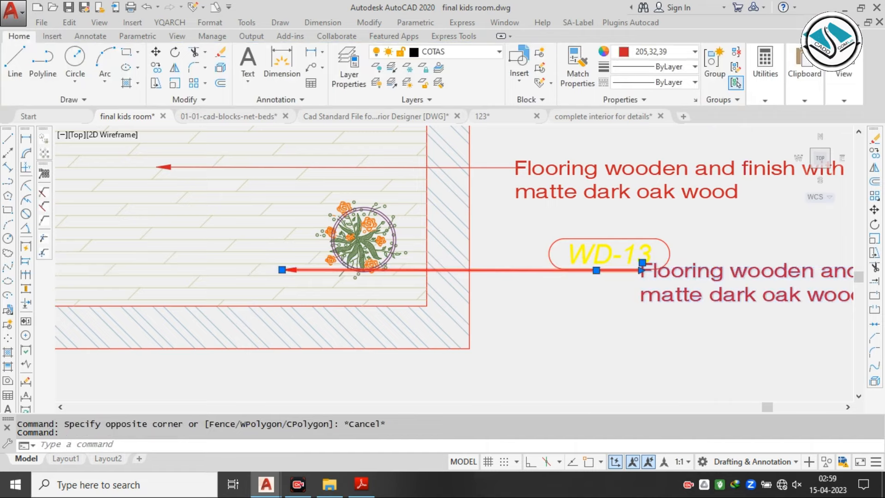
pyautogui.doubleClick(716, 270)
pyautogui.press('BackSpace')
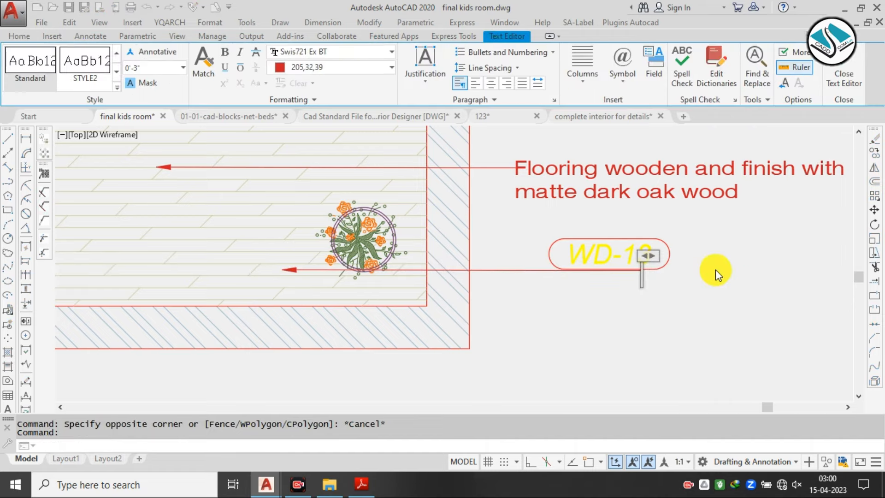
pyautogui.click(838, 63)
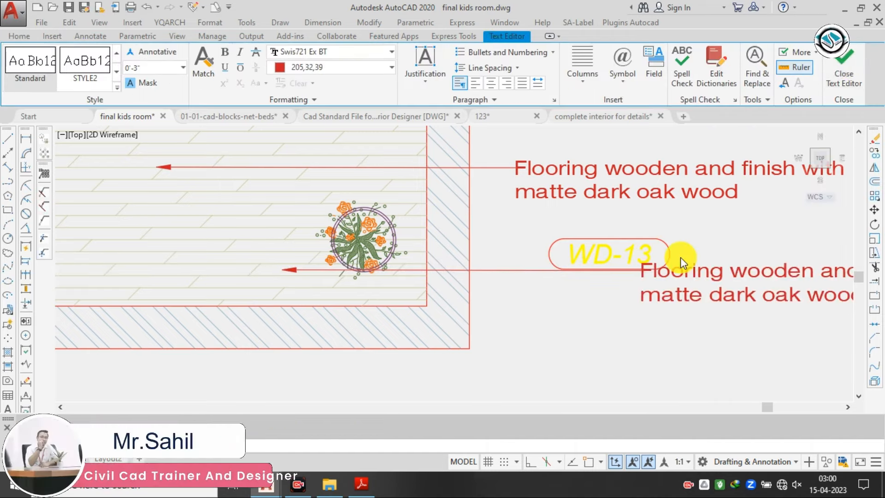
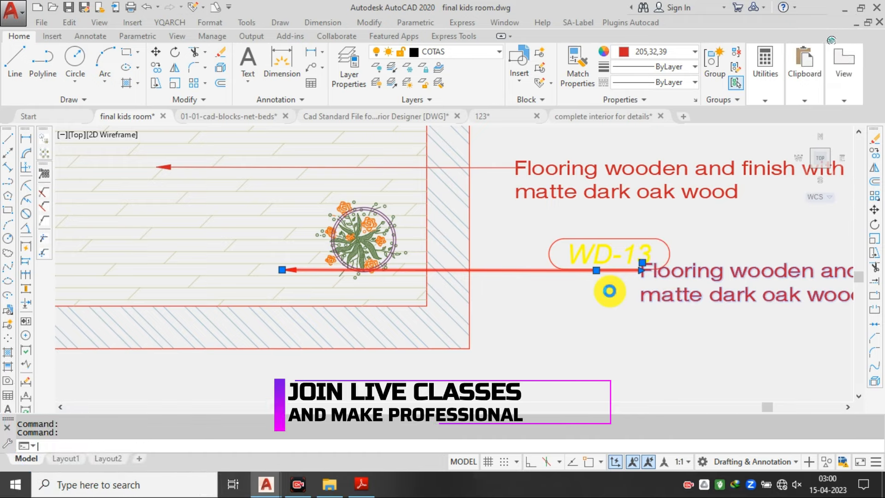
pyautogui.hotkey('ctrl', 'a')
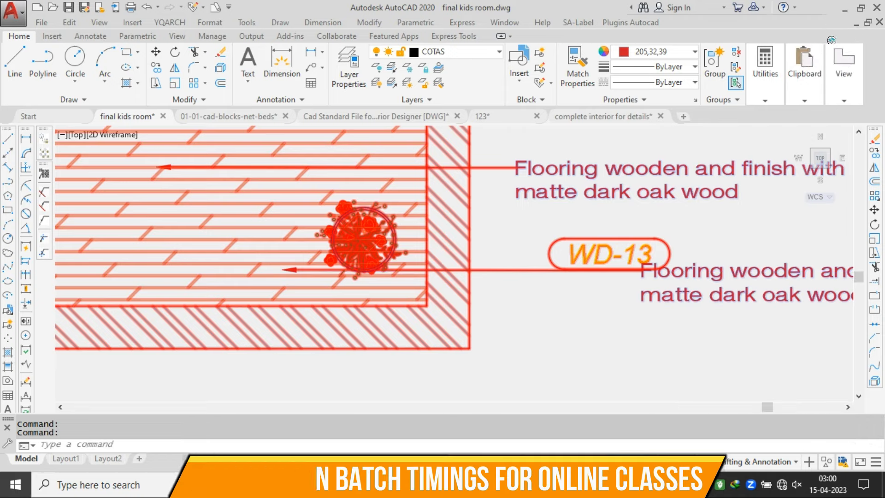
pyautogui.press('Escape')
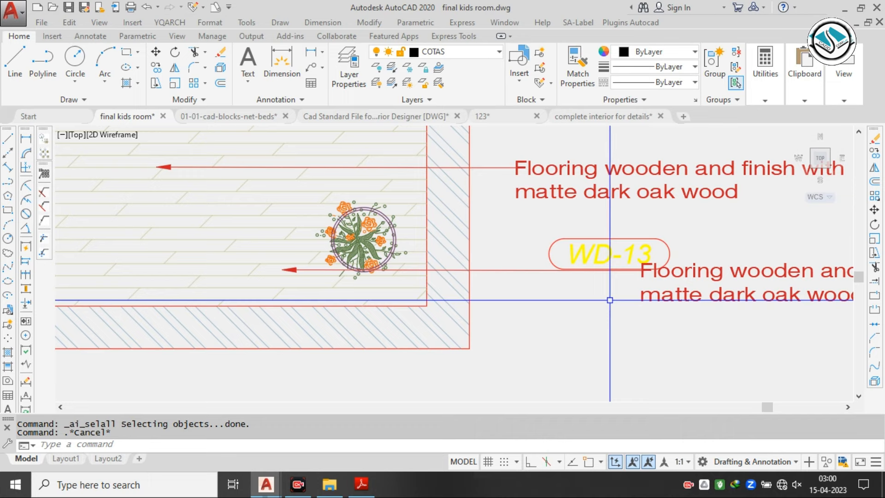
# Replace the flooring text of the copied leader beside the plant with a single dot
pyautogui.click(707, 271)
pyautogui.doubleClick(707, 267)
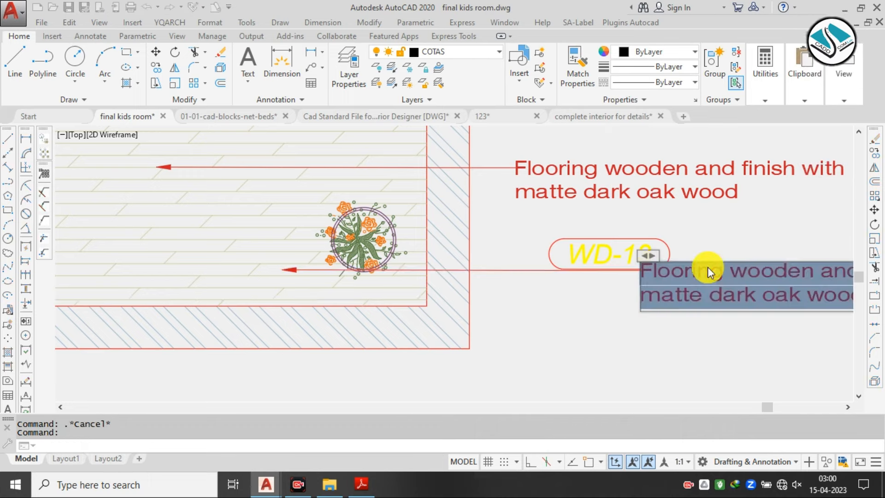
pyautogui.press('Delete')
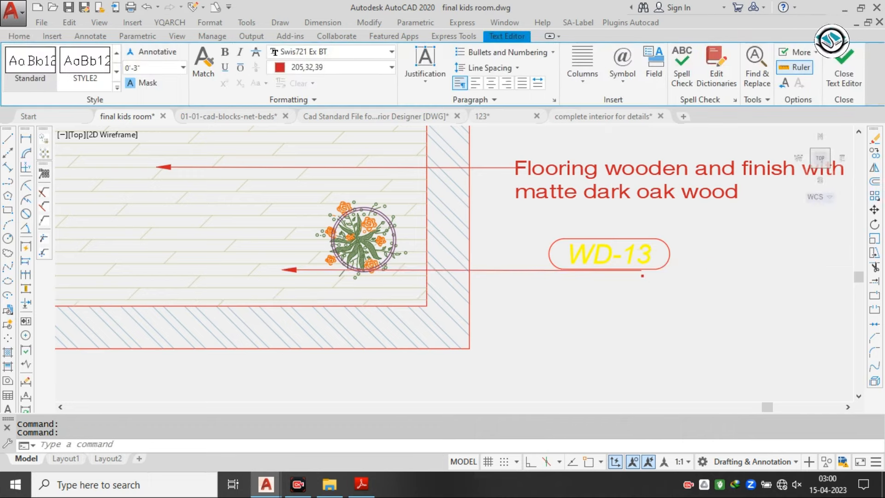
pyautogui.click(643, 275)
# Move the WD-13 tag onto the text end of the copied leader beside the plant
pyautogui.click(700, 230)
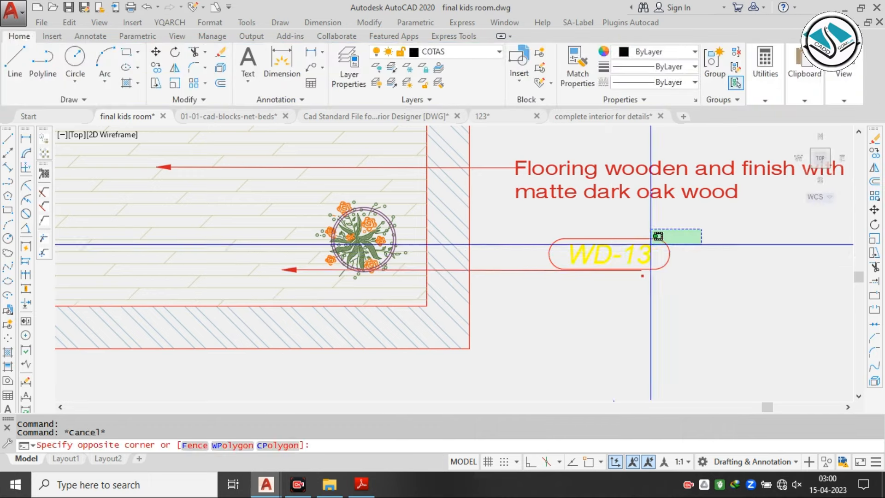
pyautogui.click(613, 252)
pyautogui.scroll(4, 619, 270)
pyautogui.write('m')
pyautogui.press('Return')
pyautogui.click(624, 295)
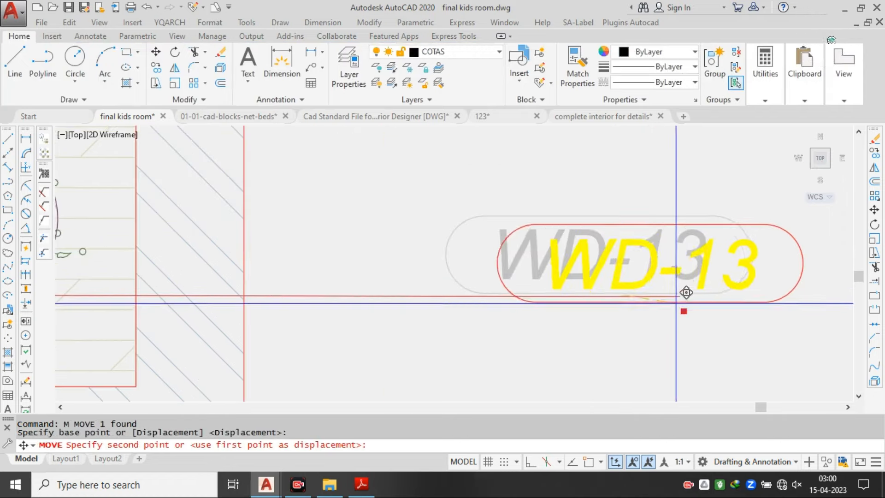
pyautogui.scroll(-8, 583, 294)
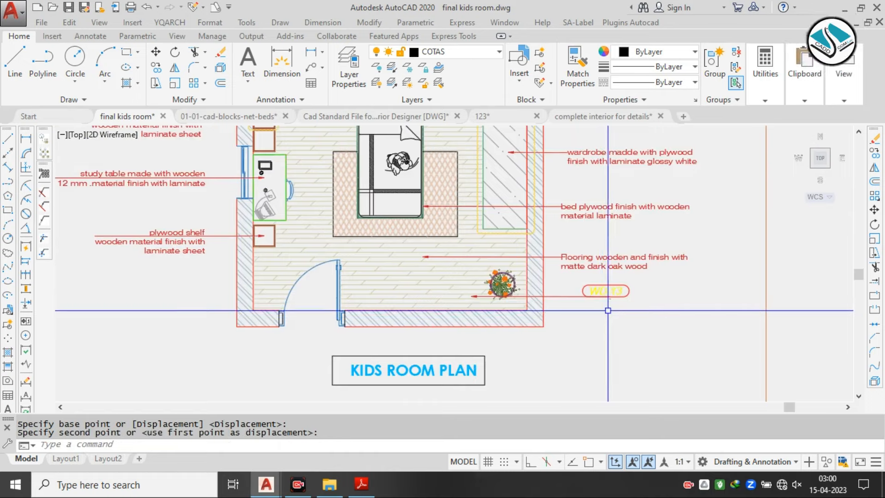
# Examine the finish codes and material descriptions in the finishes legend beside the drawing
pyautogui.scroll(-15, 599, 302)
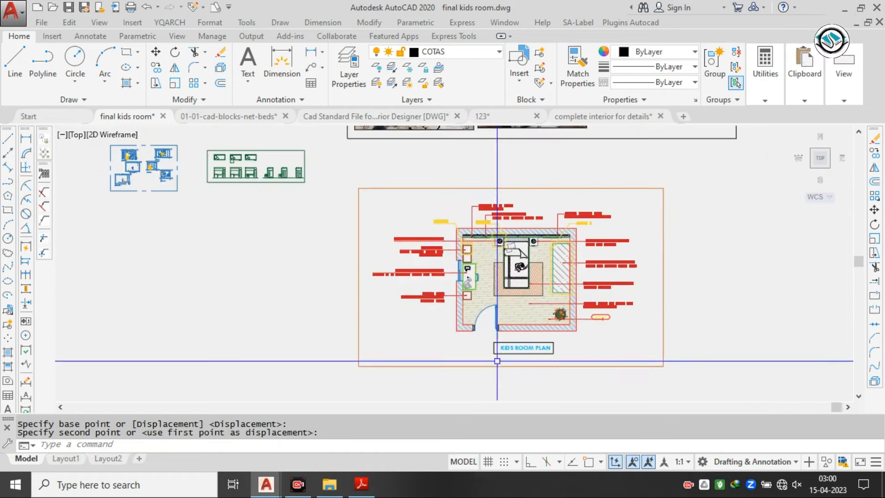
pyautogui.moveTo(549, 237); pyautogui.dragTo(337, 300, button='middle')
pyautogui.scroll(10, 364, 270)
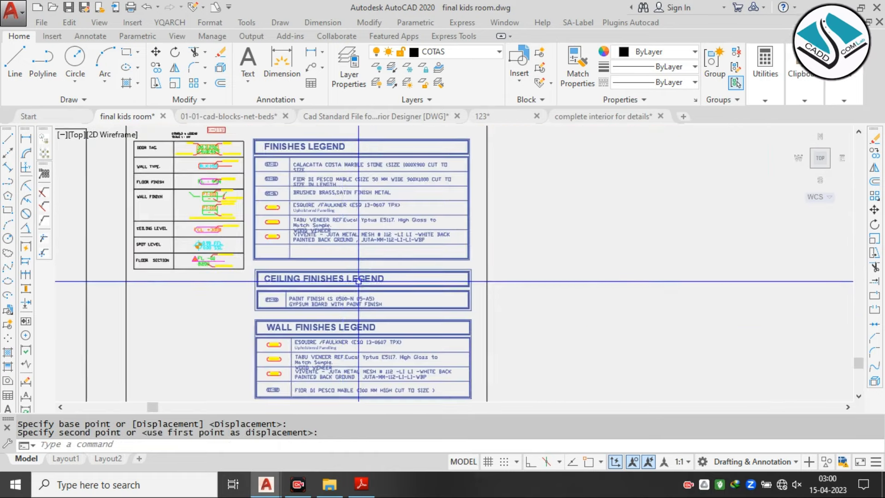
pyautogui.moveTo(334, 190); pyautogui.dragTo(351, 250, button='middle')
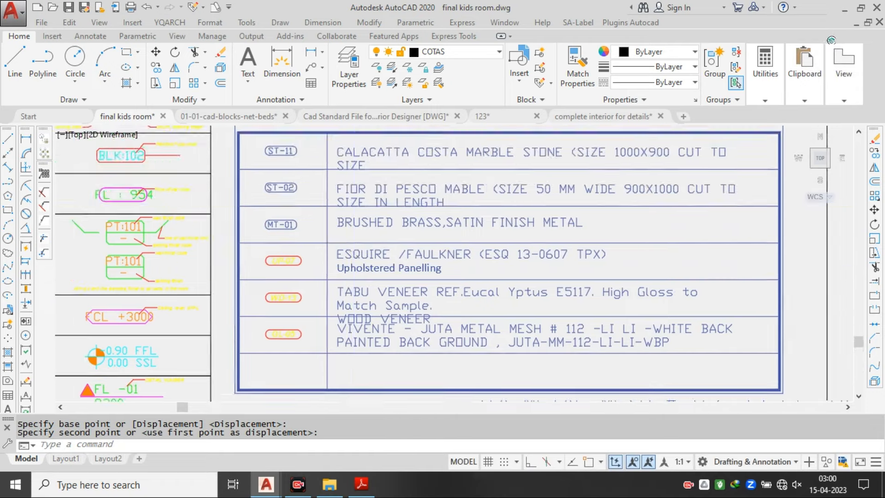
pyautogui.scroll(2, 352, 206)
pyautogui.scroll(-2, 293, 240)
pyautogui.moveTo(299, 203); pyautogui.dragTo(293, 216, button='middle')
pyautogui.scroll(-8, 286, 197)
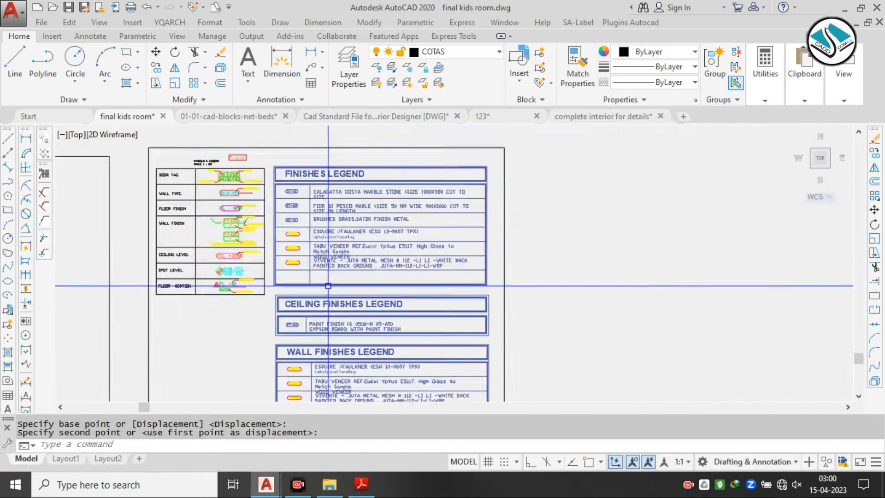
pyautogui.scroll(6, 539, 264)
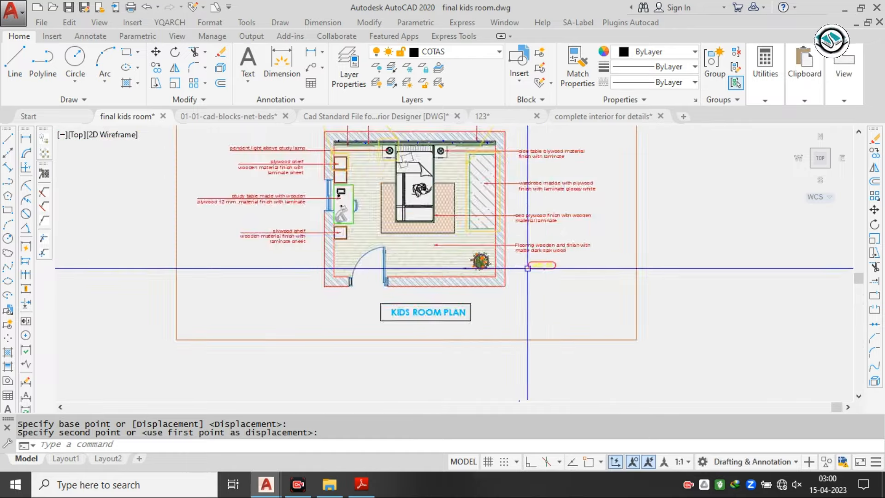
# Copy the WD-13 tag with its leader up to the wardrobe, placing the arrowhead on the wardrobe's upper part
pyautogui.click(624, 238)
pyautogui.click(550, 277)
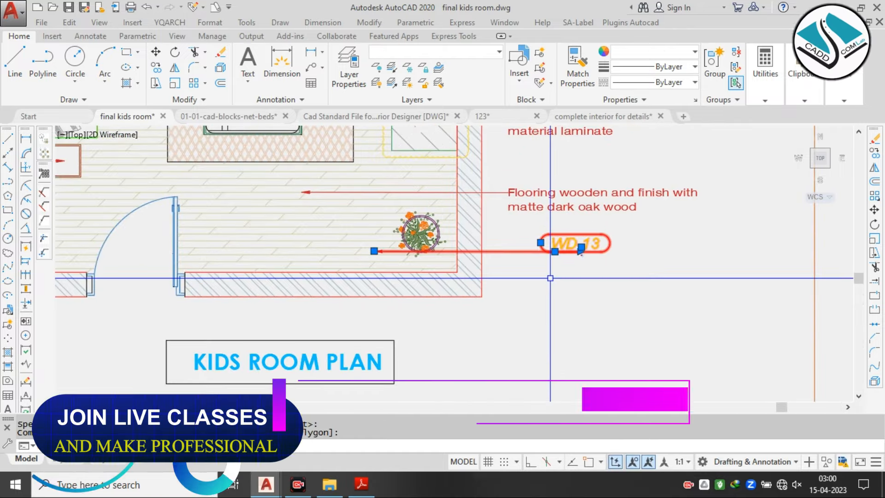
pyautogui.write('co')
pyautogui.press('space')
pyautogui.scroll(2, 419, 249)
pyautogui.click(348, 252)
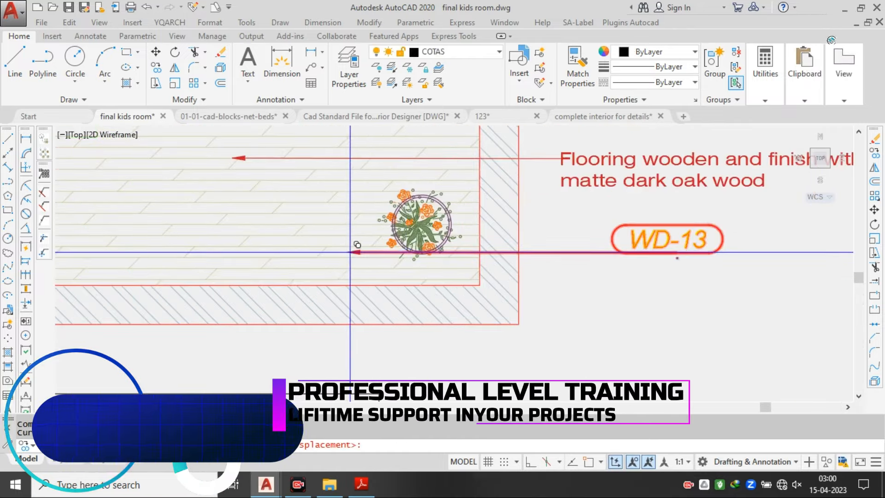
pyautogui.scroll(-6, 380, 302)
pyautogui.scroll(4, 418, 201)
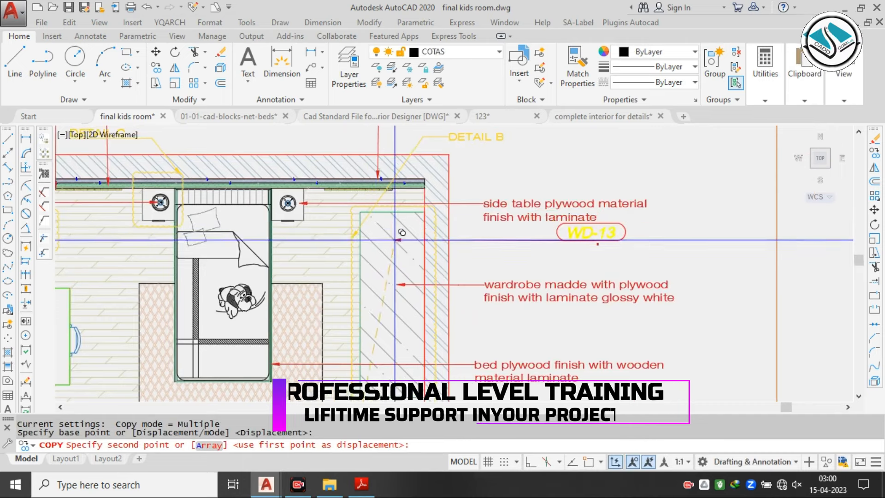
pyautogui.click(401, 249)
pyautogui.scroll(-3, 401, 249)
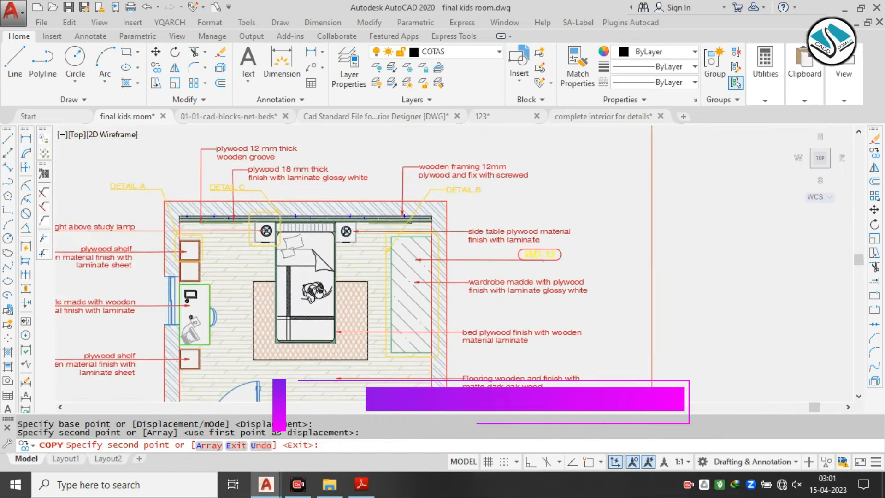
# Place another copy of the WD-13 tag and leader with its arrowhead at the upper corner of the side table nearest the wardrobe
pyautogui.moveTo(408, 242); pyautogui.dragTo(445, 241, button='middle')
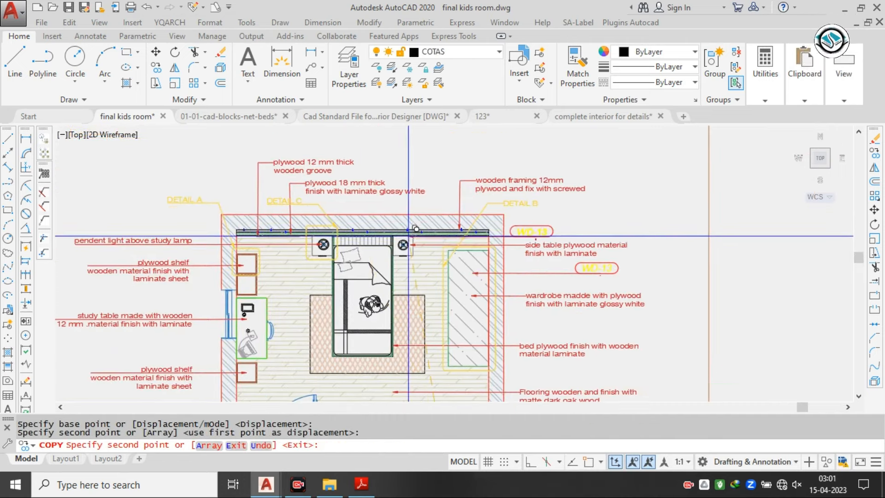
pyautogui.scroll(4, 421, 232)
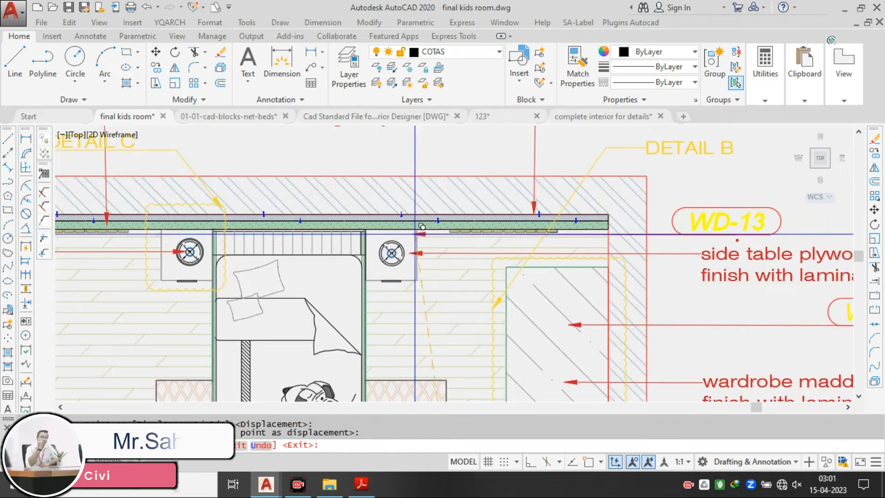
pyautogui.scroll(-4, 392, 193)
pyautogui.moveTo(294, 272); pyautogui.dragTo(370, 278, button='middle')
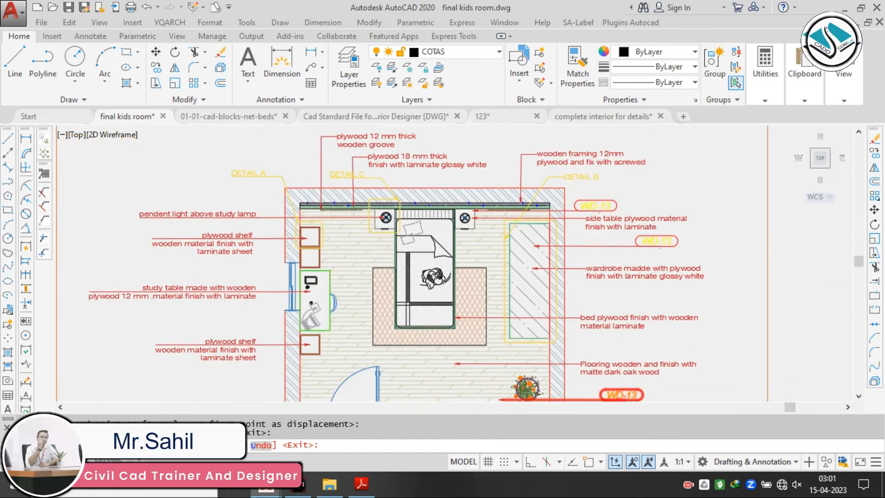
pyautogui.moveTo(205, 165); pyautogui.dragTo(276, 173, button='middle')
pyautogui.press('Escape')
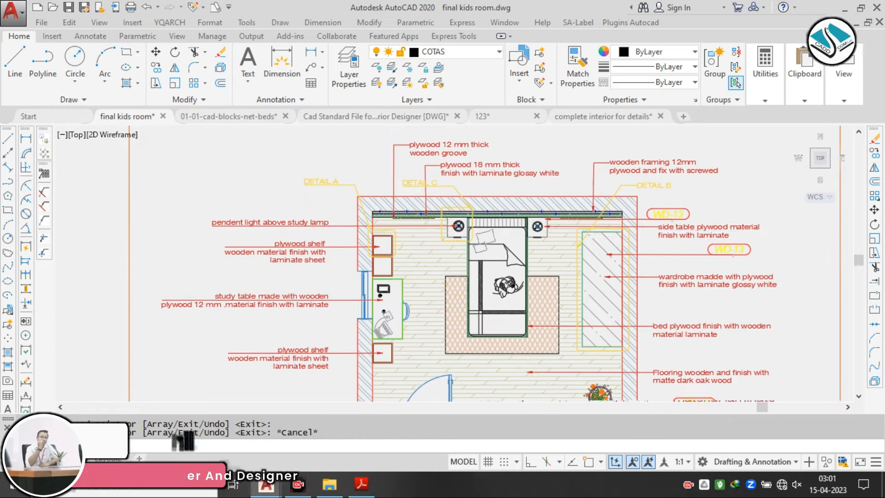
# Mirror the side table's WD-13 tag and leader about a vertical line through the room, keeping the original
pyautogui.scroll(4, 629, 225)
pyautogui.click(722, 161)
pyautogui.click(683, 211)
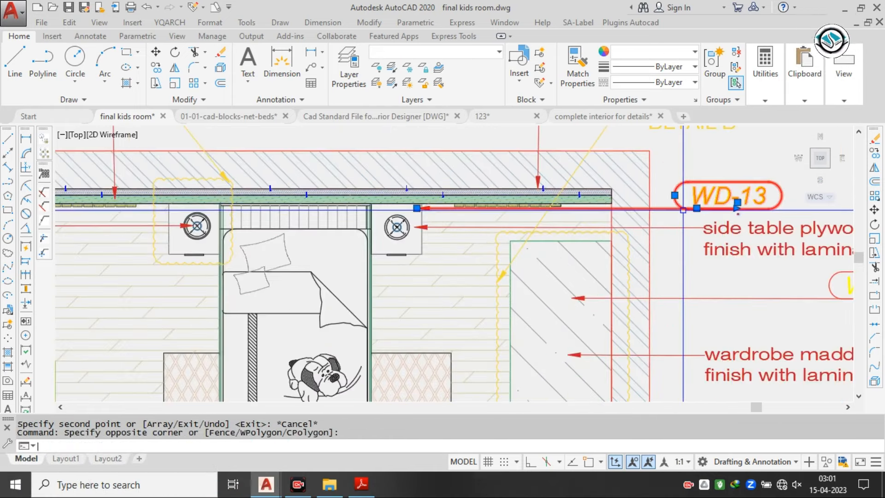
pyautogui.write('mi')
pyautogui.press('Return')
pyautogui.scroll(-5, 510, 193)
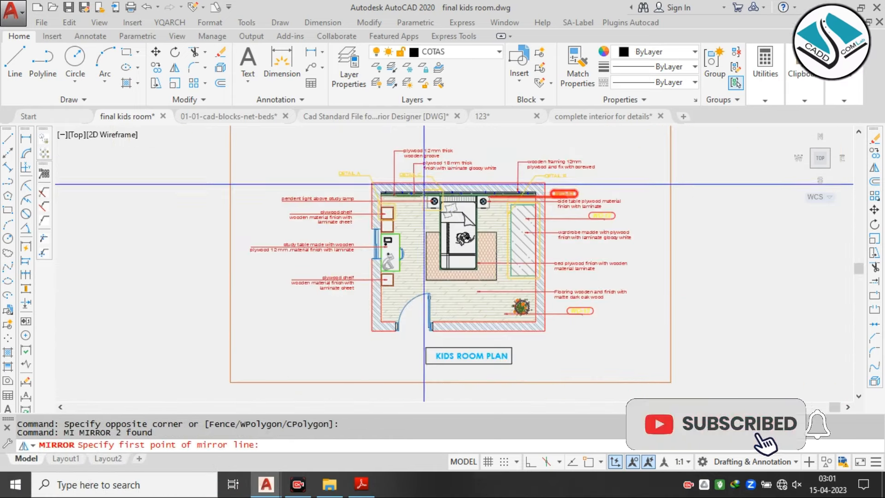
pyautogui.click(492, 137)
pyautogui.click(531, 461)
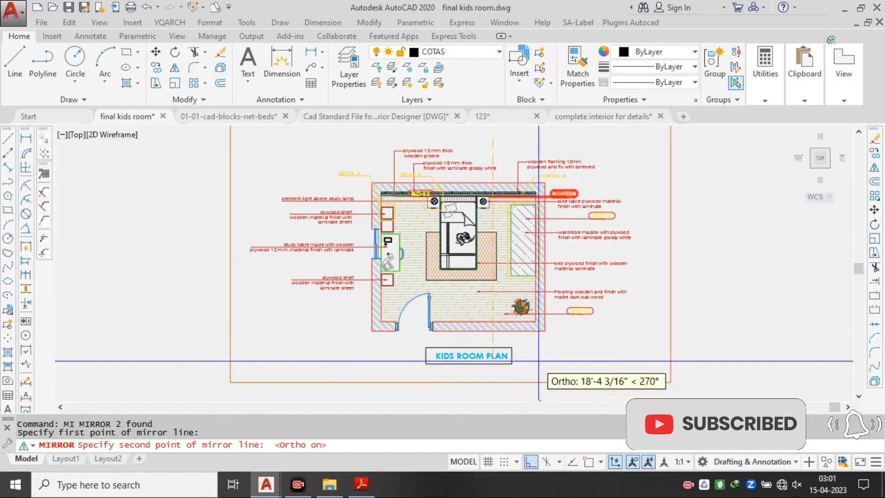
pyautogui.click(540, 355)
pyautogui.press('Return')
# Move the mirrored WD-13 tag and leader below the pendent light note, with the arrowhead on the upper plywood shelf
pyautogui.scroll(8, 428, 193)
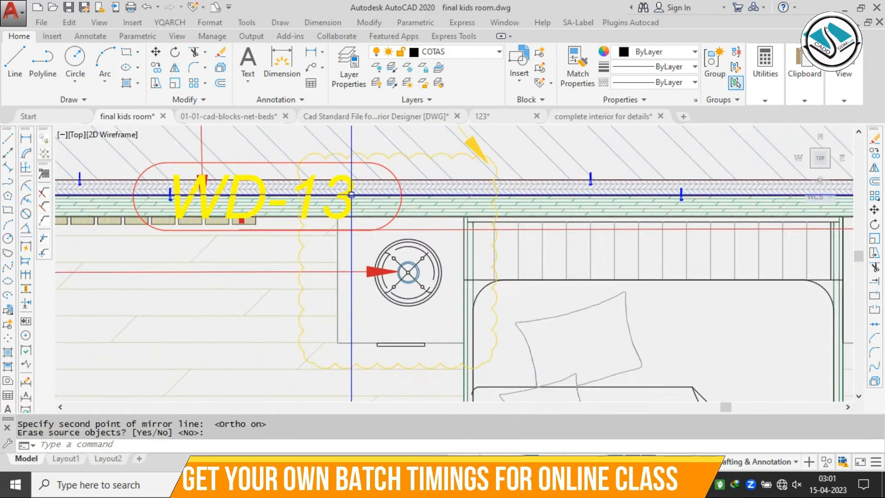
pyautogui.press('Return')
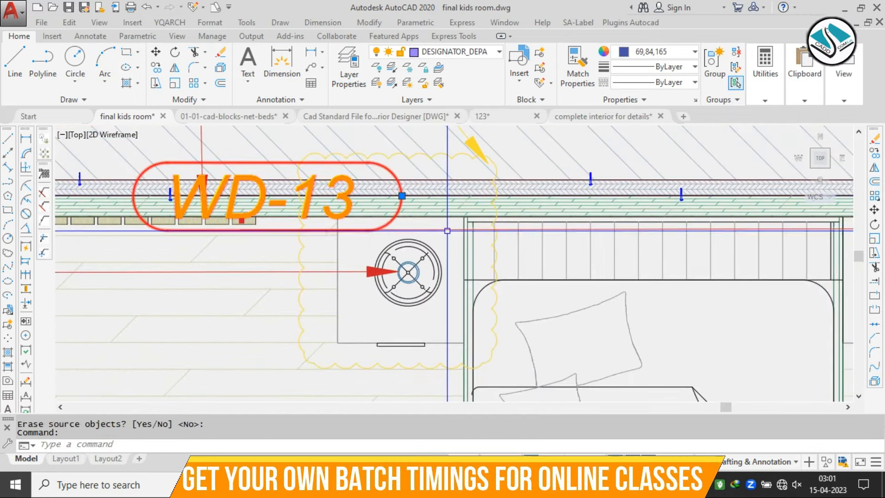
pyautogui.write('m')
pyautogui.press('Return')
pyautogui.scroll(-5, 447, 230)
pyautogui.scroll(5, 580, 231)
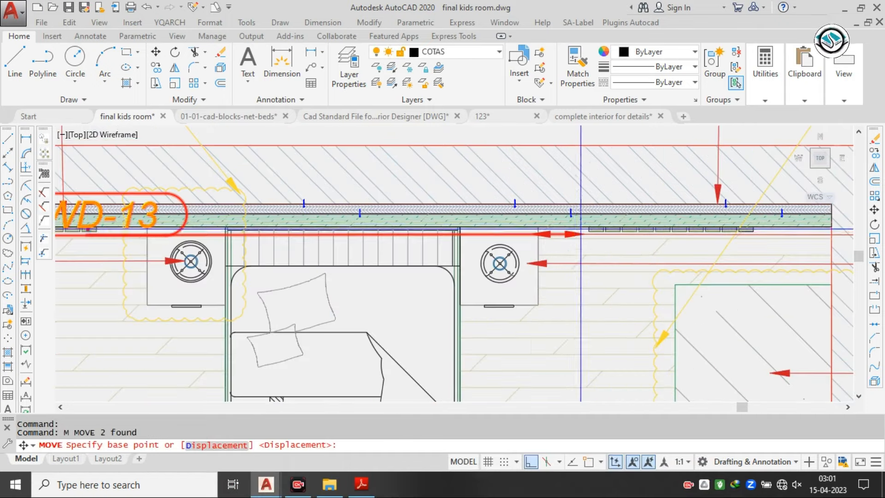
pyautogui.click(571, 234)
pyautogui.scroll(-5, 510, 230)
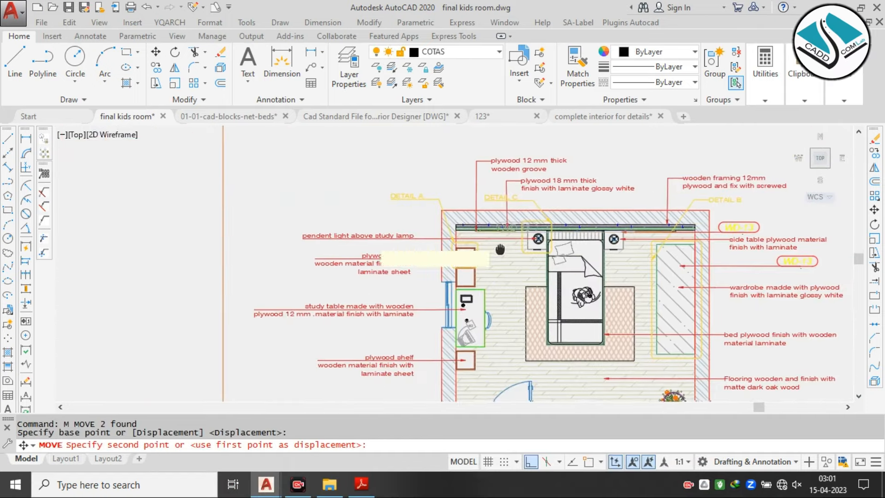
pyautogui.scroll(3, 491, 389)
pyautogui.click(532, 463)
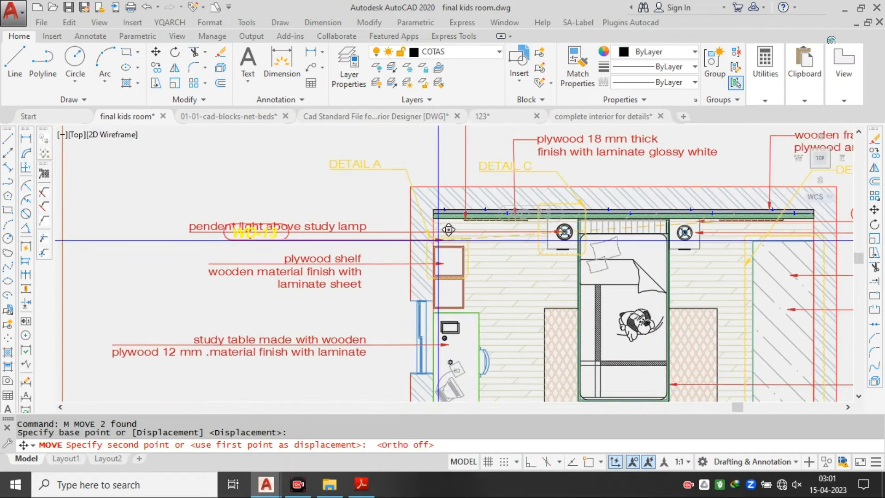
pyautogui.scroll(2, 440, 256)
pyautogui.click(445, 235)
pyautogui.scroll(-4, 433, 203)
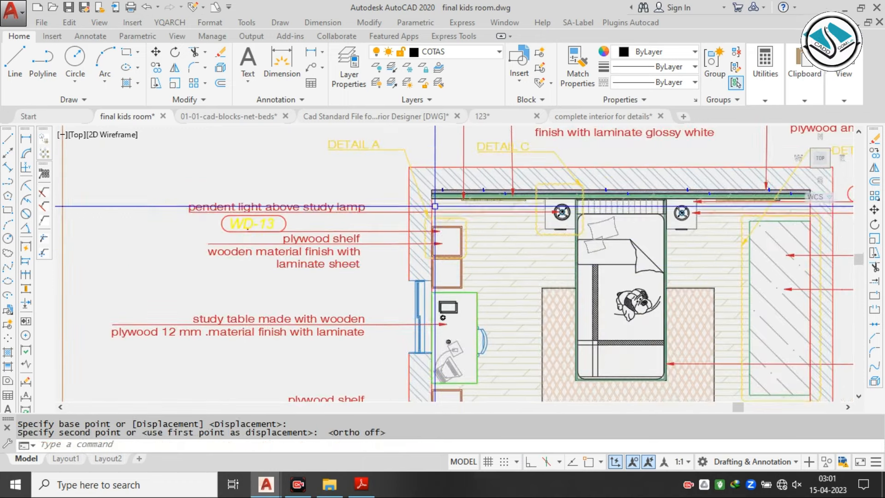
# Change the finish code of the tag below the pendent light note to WD-01
pyautogui.scroll(4, 438, 231)
pyautogui.scroll(-2, 360, 240)
pyautogui.scroll(5, 249, 213)
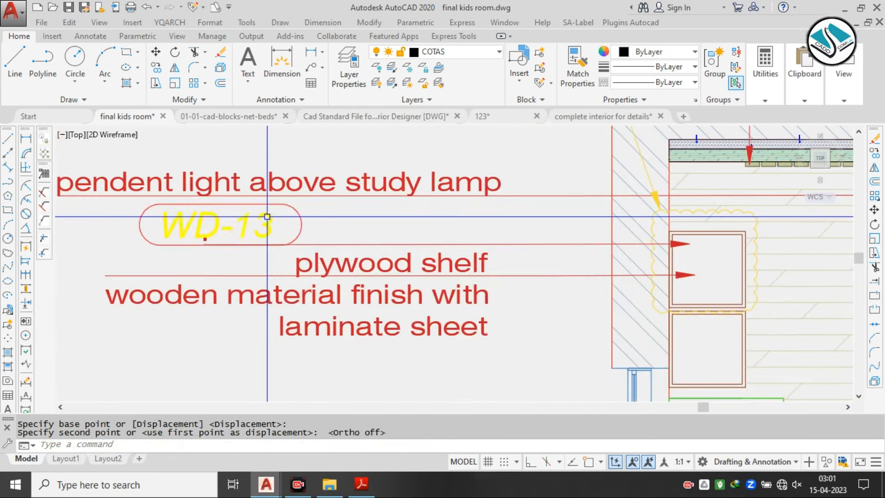
pyautogui.scroll(-1, 204, 239)
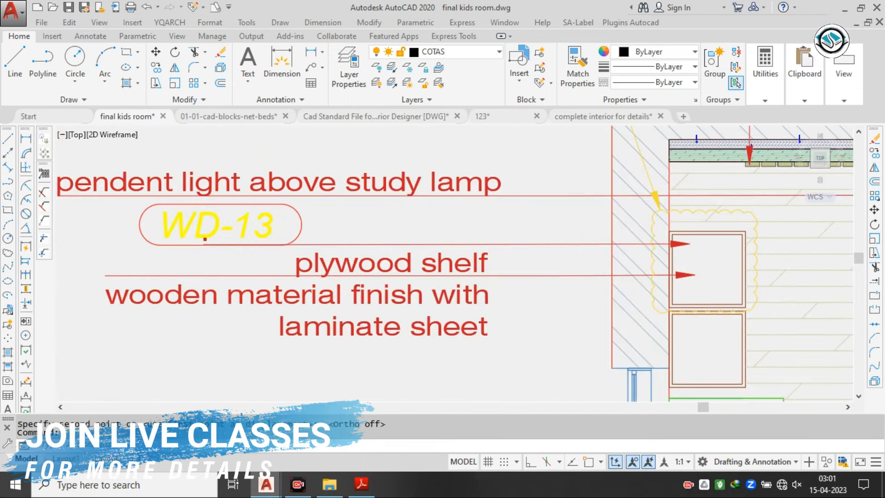
pyautogui.doubleClick(204, 238)
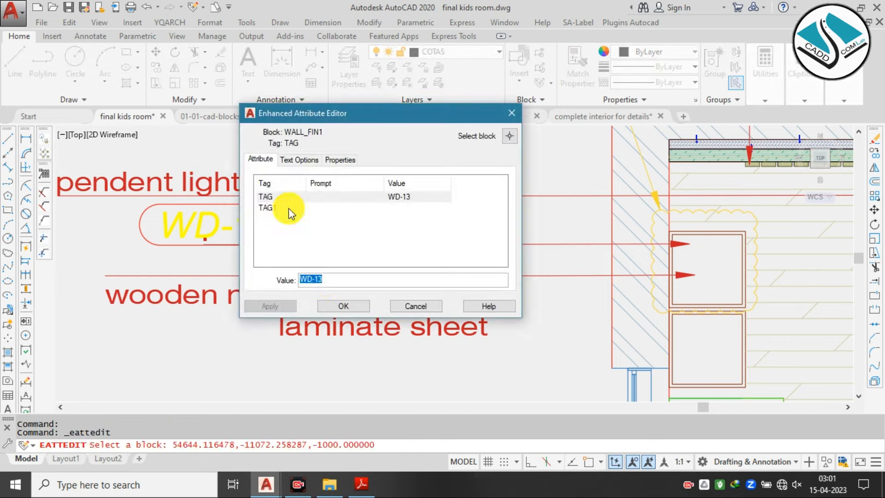
pyautogui.click(327, 282)
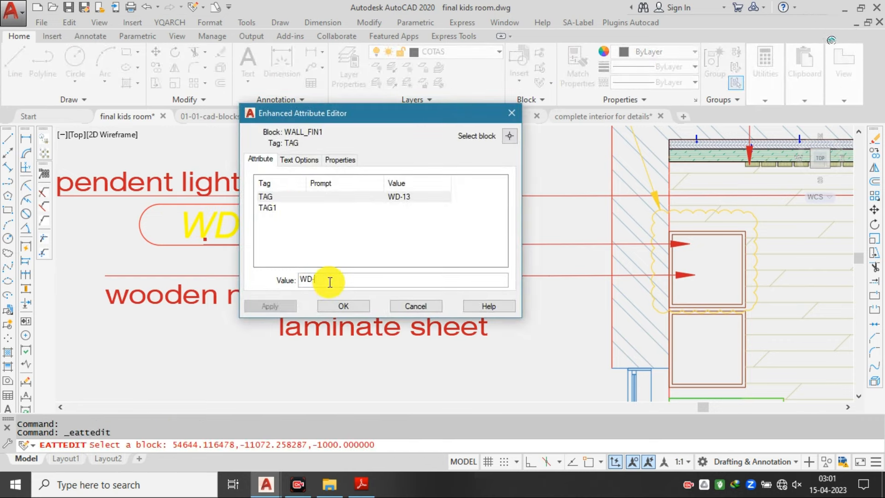
pyautogui.click(342, 305)
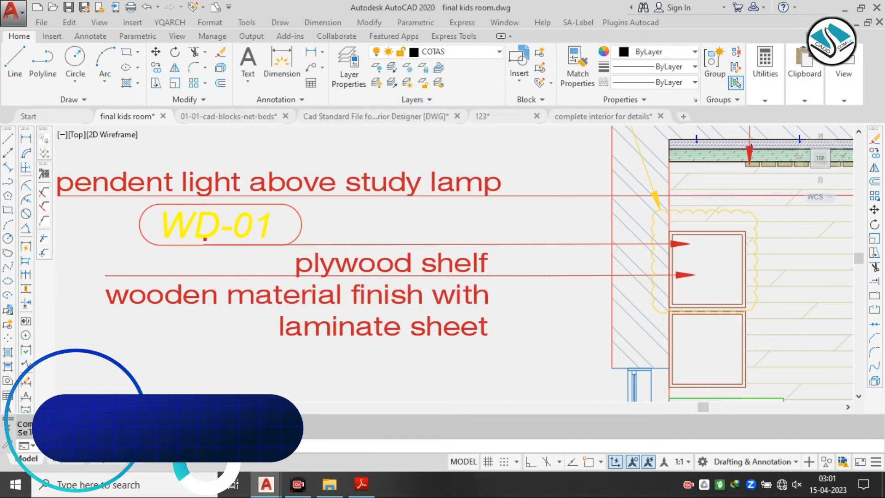
pyautogui.hotkey('ctrl', 's')
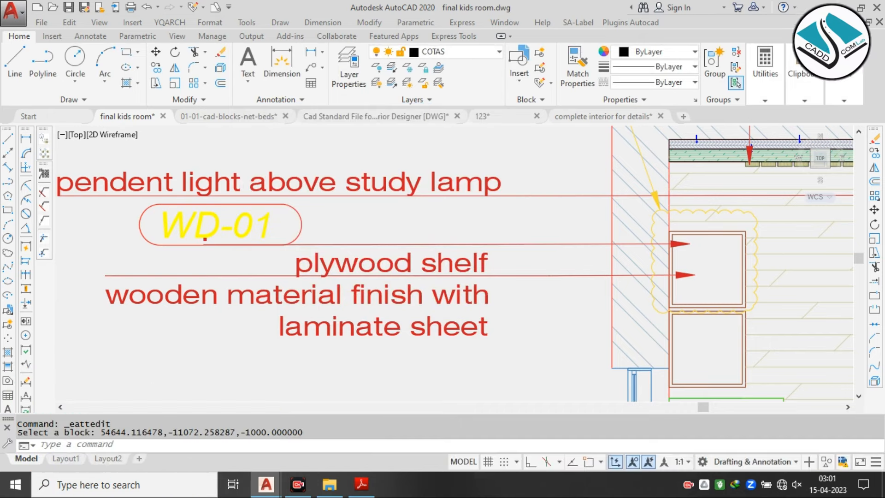
pyautogui.press('Escape')
# Change the finish code of the tag above the side table plywood note to WD-05
pyautogui.scroll(-5, 425, 199)
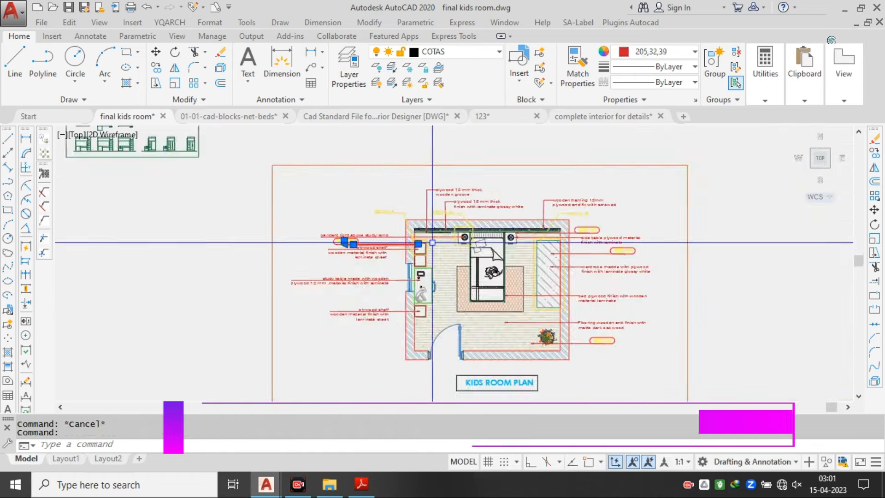
pyautogui.scroll(3, 425, 200)
pyautogui.scroll(6, 424, 200)
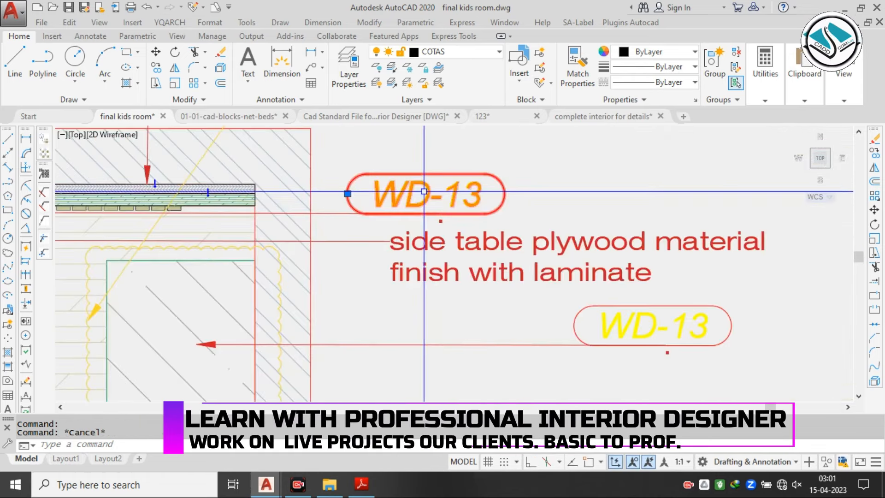
pyautogui.doubleClick(462, 197)
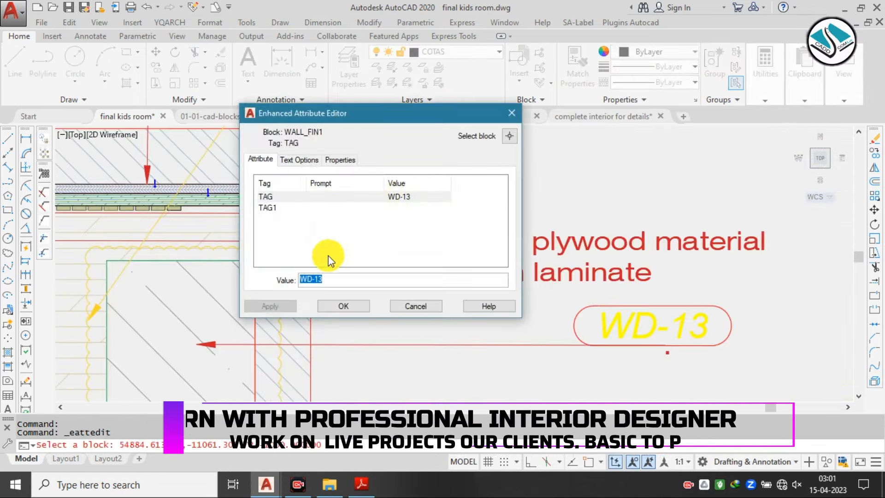
pyautogui.click(322, 280)
pyautogui.write('05')
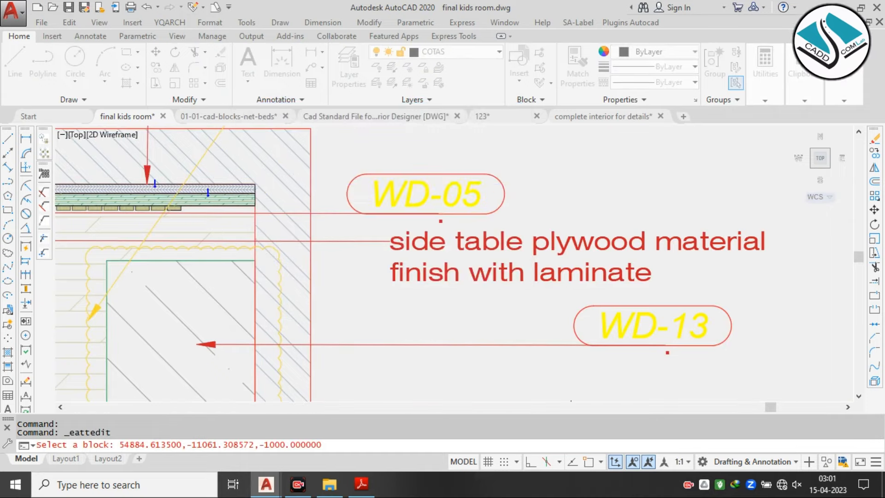
pyautogui.click(571, 186)
pyautogui.press('Escape')
# Change the finish code of the tag below the wooden flooring note to WD-10
pyautogui.moveTo(622, 278); pyautogui.dragTo(504, 189, button='middle')
pyautogui.click(541, 235)
pyautogui.press('Escape')
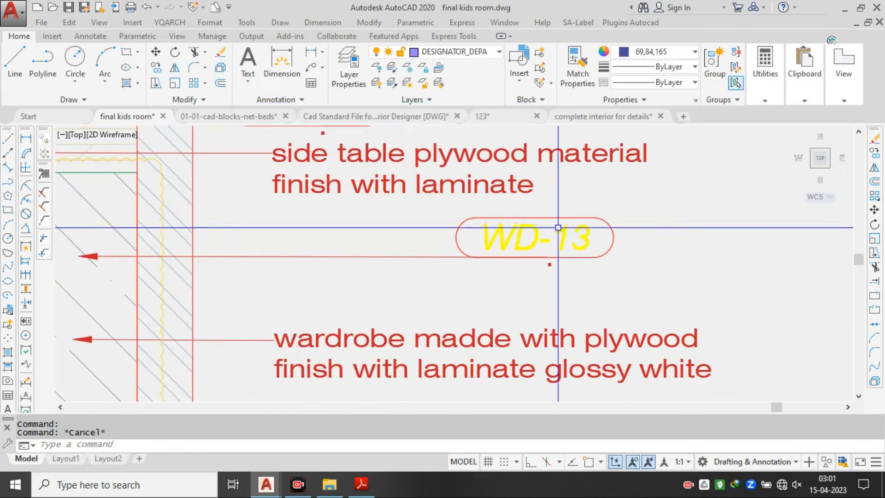
pyautogui.scroll(-6, 540, 235)
pyautogui.scroll(6, 490, 314)
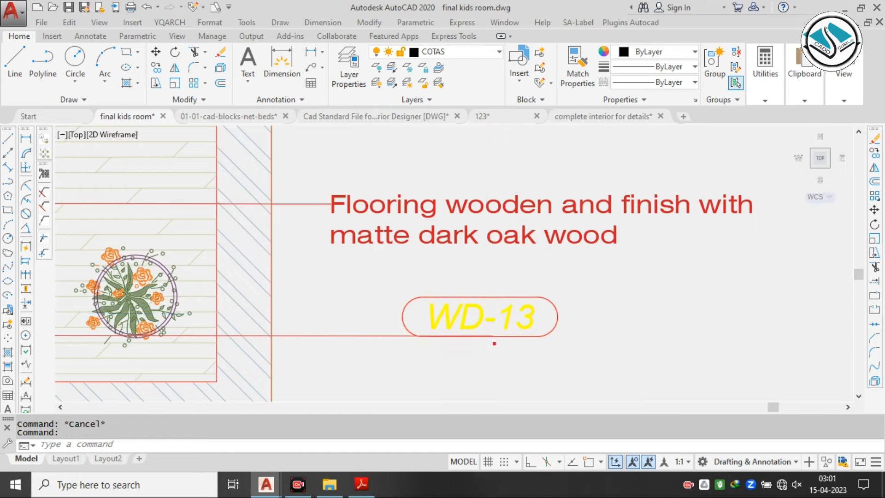
pyautogui.doubleClick(482, 317)
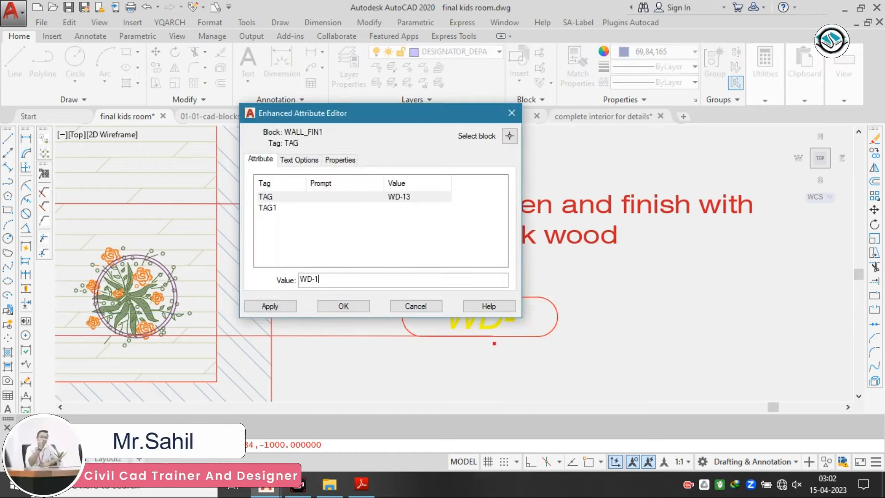
pyautogui.press('Return')
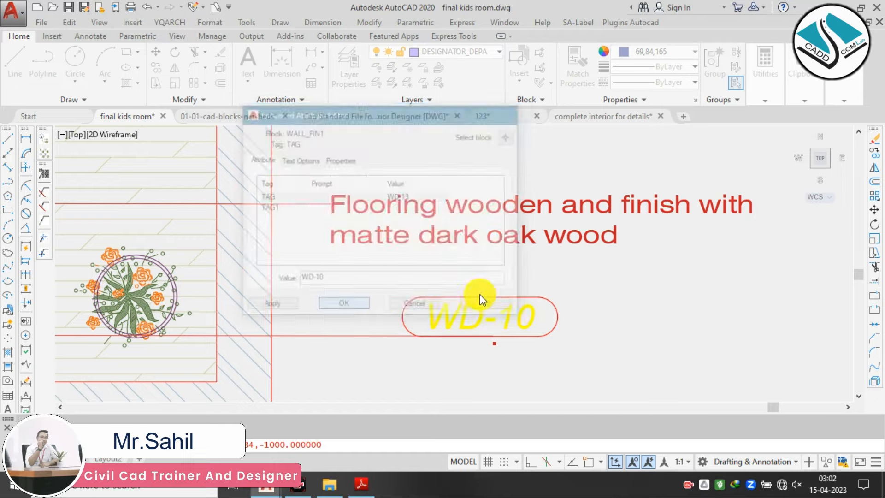
pyautogui.scroll(-5, 461, 258)
pyautogui.press('Escape')
# Examine the ceiling, wall and floor finishes legends for the available finish codes
pyautogui.scroll(-1, 617, 290)
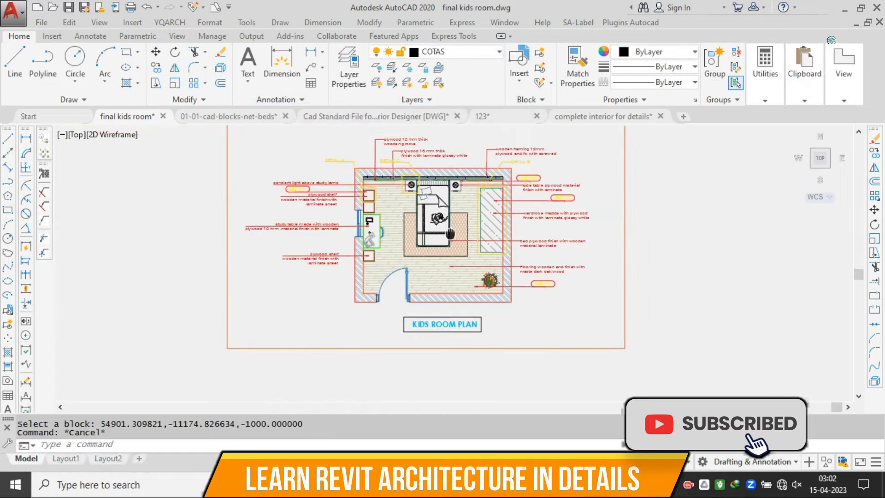
pyautogui.scroll(2, 396, 184)
pyautogui.scroll(-1, 423, 191)
pyautogui.scroll(-5, 425, 190)
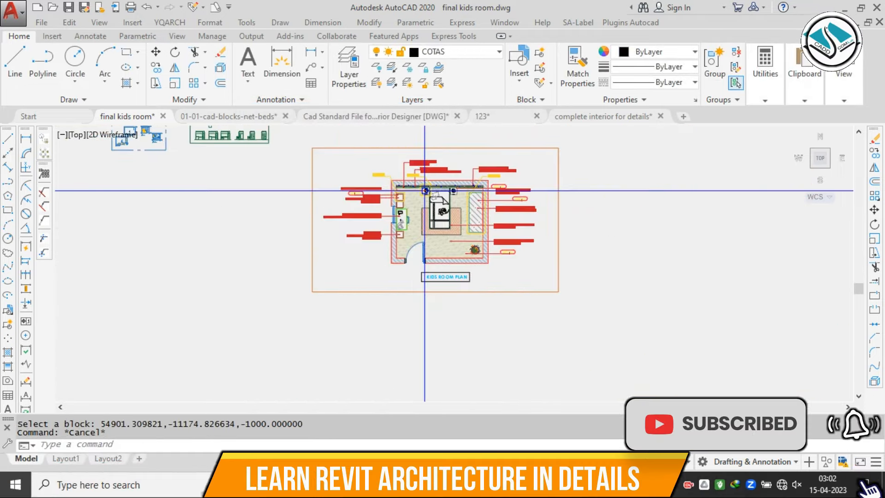
pyautogui.moveTo(288, 261); pyautogui.dragTo(408, 249, button='middle')
pyautogui.scroll(5, 301, 262)
pyautogui.scroll(2, 292, 284)
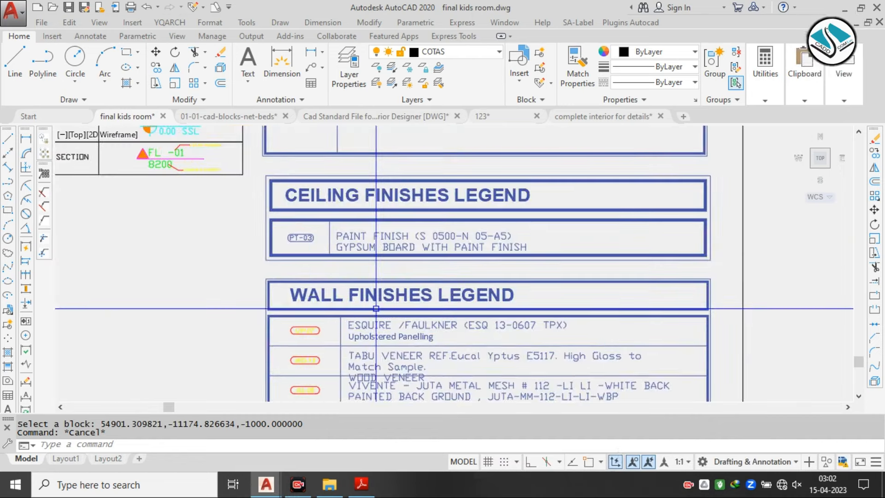
pyautogui.moveTo(450, 326); pyautogui.dragTo(444, 215, button='middle')
pyautogui.moveTo(390, 378); pyautogui.dragTo(403, 164, button='middle')
pyautogui.scroll(2, 403, 226)
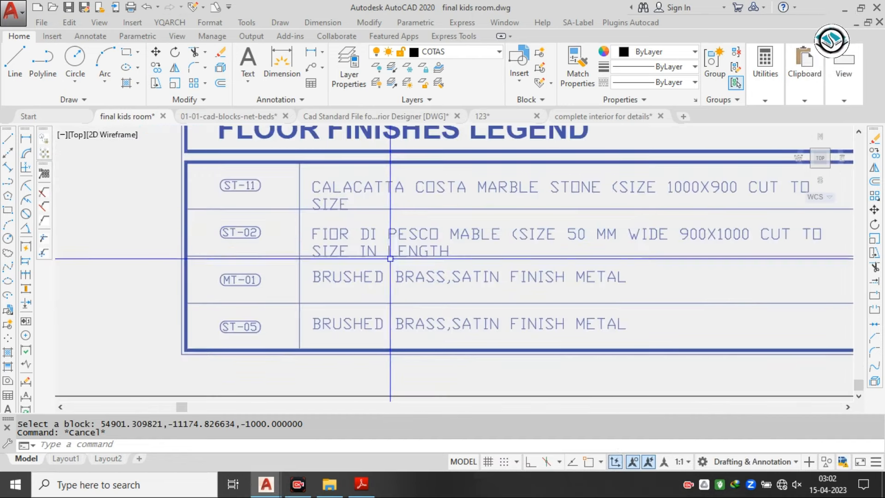
pyautogui.scroll(-5, 390, 259)
pyautogui.scroll(4, 378, 291)
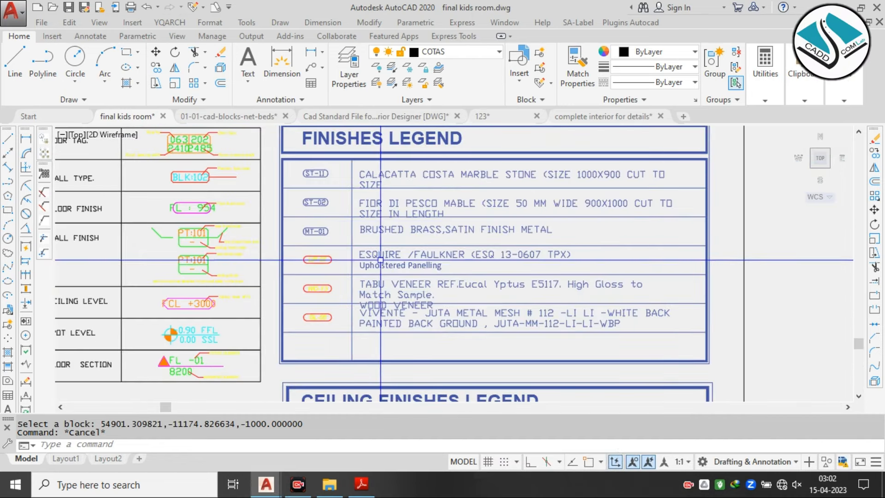
# Copy the upper PT:101 wall finish tag from the symbol legend to the kids room plan, above the pendent light note
pyautogui.moveTo(409, 254); pyautogui.dragTo(566, 255, button='middle')
pyautogui.scroll(1, 269, 253)
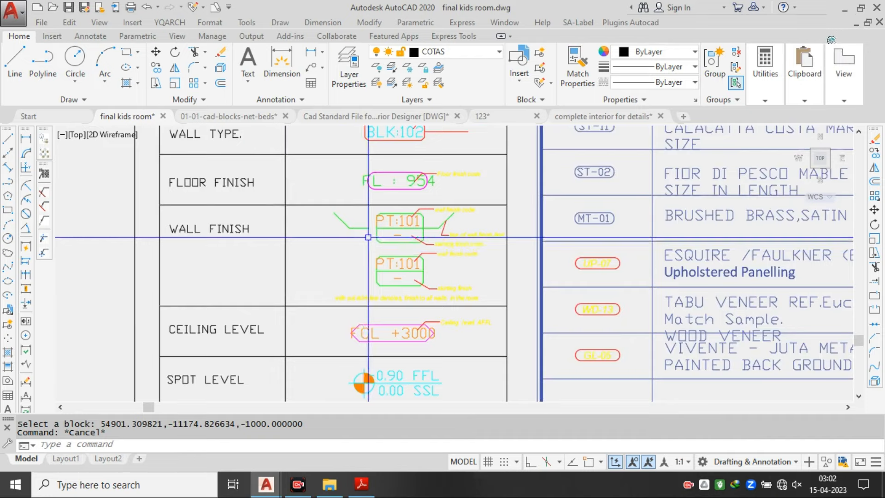
pyautogui.scroll(2, 381, 233)
pyautogui.scroll(2, 407, 209)
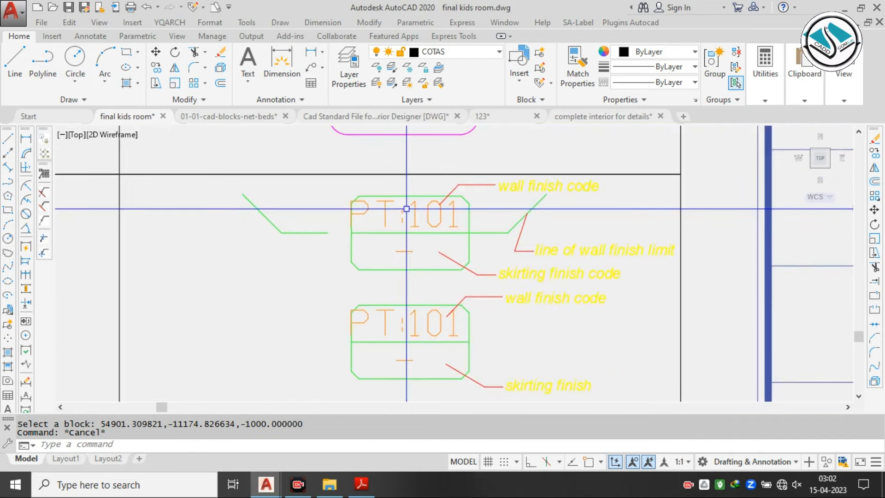
pyautogui.scroll(-2, 474, 208)
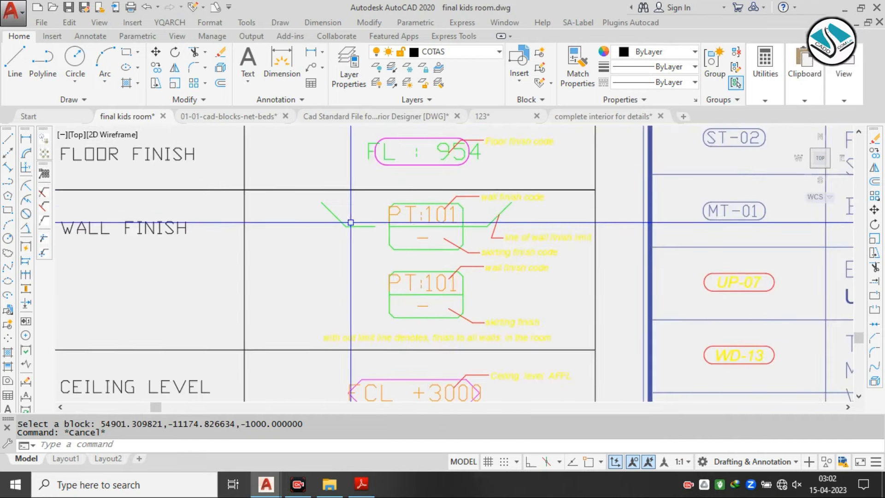
pyautogui.press('Escape')
pyautogui.click(417, 213)
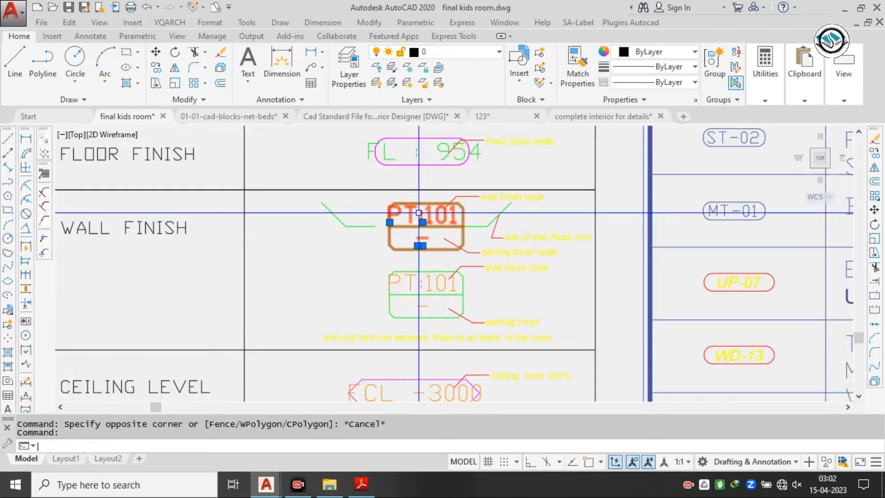
pyautogui.click(418, 213)
pyautogui.scroll(-10, 418, 213)
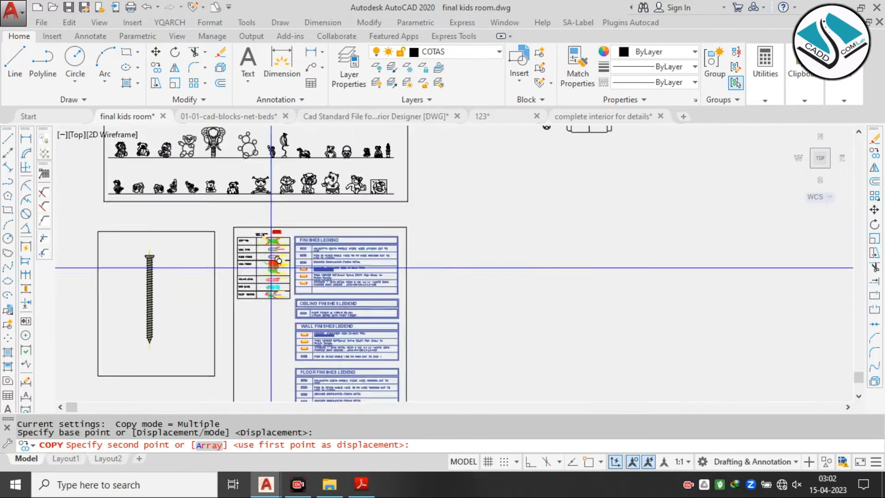
pyautogui.scroll(10, 421, 239)
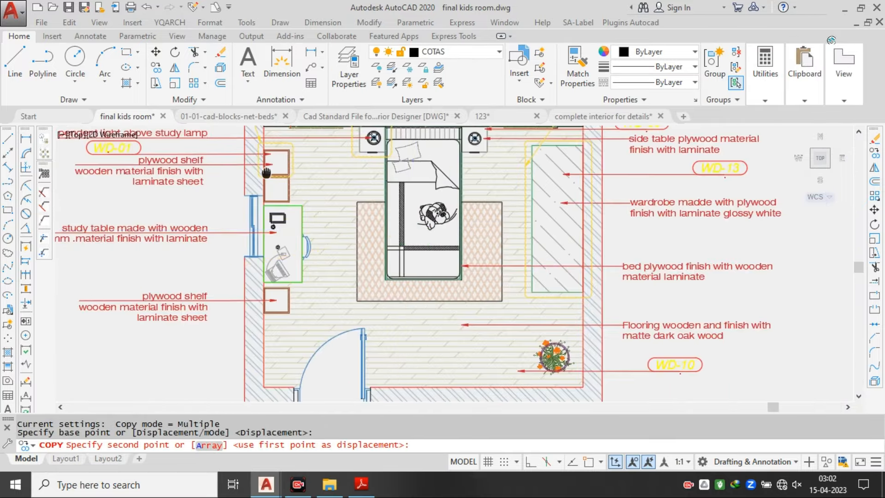
pyautogui.moveTo(254, 190); pyautogui.dragTo(300, 199, button='middle')
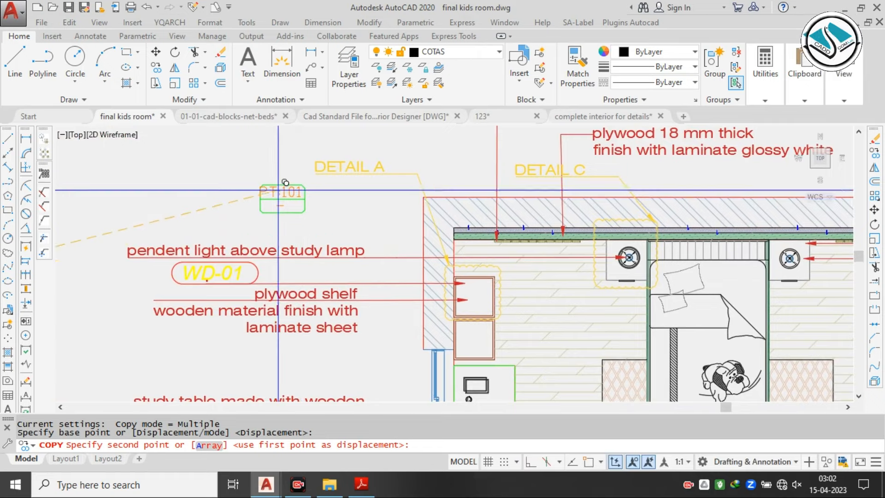
pyautogui.click(277, 189)
pyautogui.press('Escape')
# Copy the DETAIL A leader so the copy's arrowhead touches the inner wall face just below the back panelling
pyautogui.scroll(2, 323, 198)
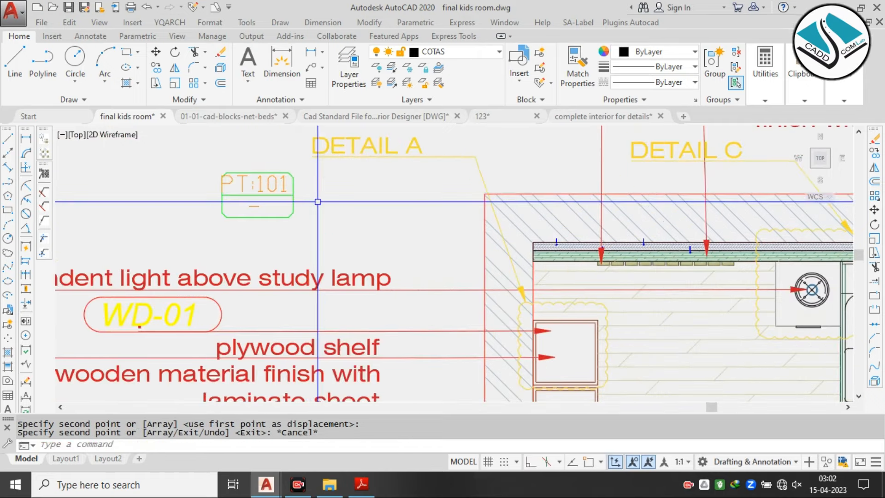
pyautogui.click(422, 152)
pyautogui.click(399, 153)
pyautogui.write('CO')
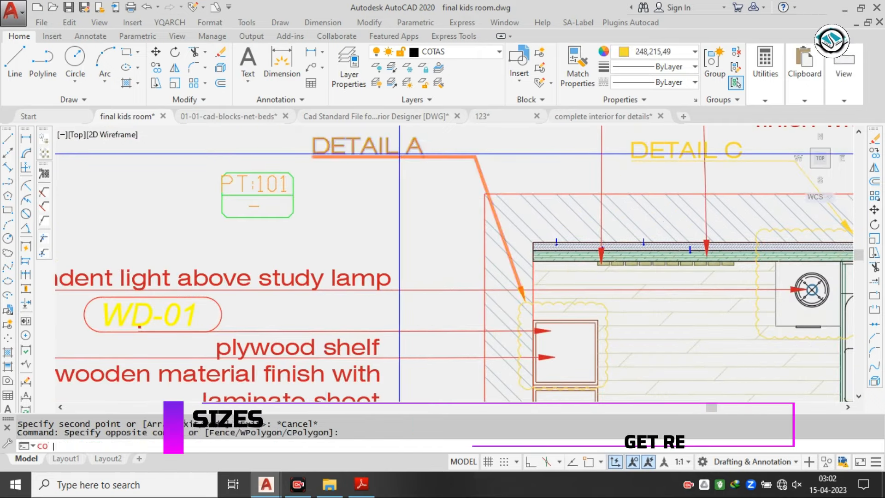
pyautogui.press('space')
pyautogui.scroll(2, 413, 162)
pyautogui.click(591, 384)
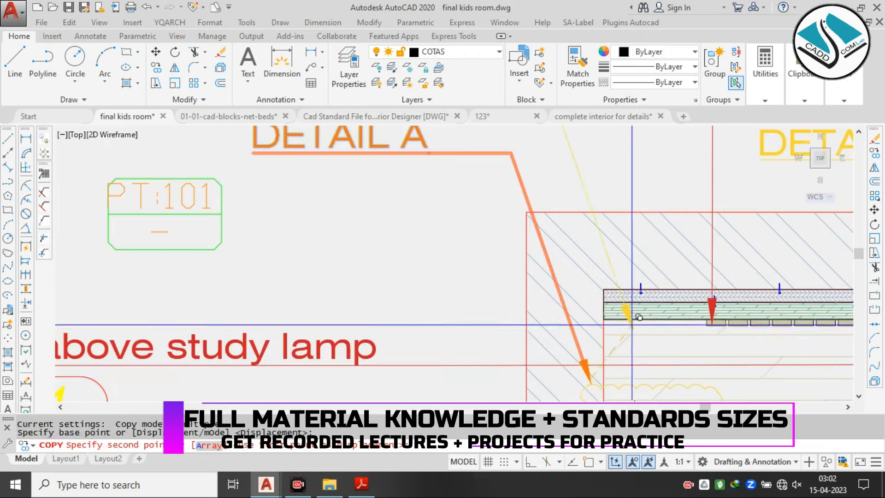
pyautogui.moveTo(609, 325); pyautogui.dragTo(577, 226, button='middle')
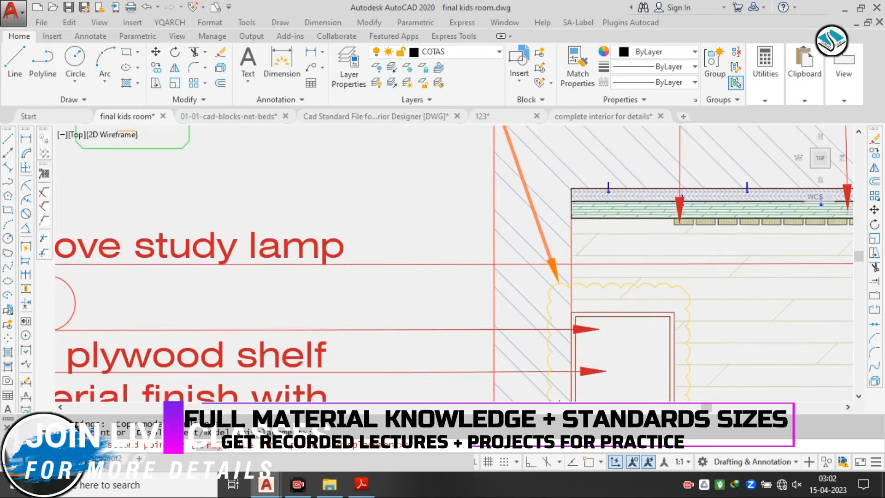
pyautogui.click(578, 226)
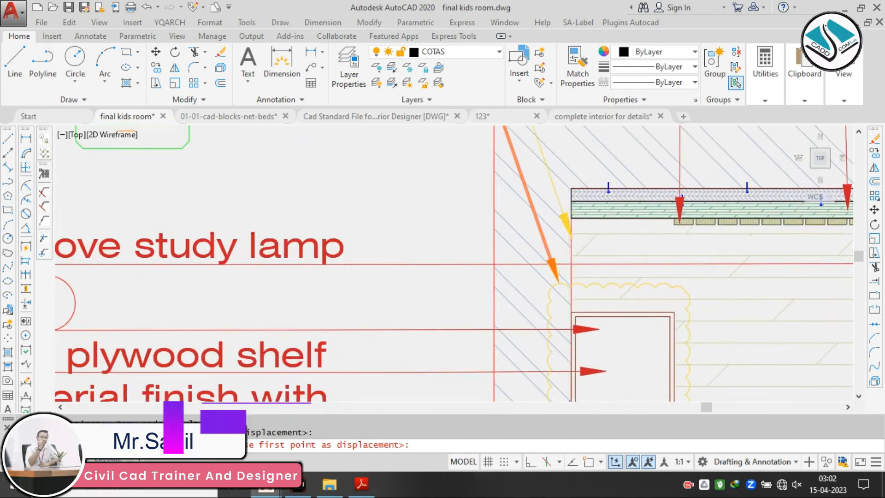
pyautogui.scroll(-3, 594, 251)
pyautogui.press('Escape')
# Stretch the copied DETAIL A leader's landing to the lower corner of the PT:101 tag and remove the leader's text
pyautogui.moveTo(507, 191); pyautogui.dragTo(504, 203, button='middle')
pyautogui.scroll(2, 508, 180)
pyautogui.click(552, 163)
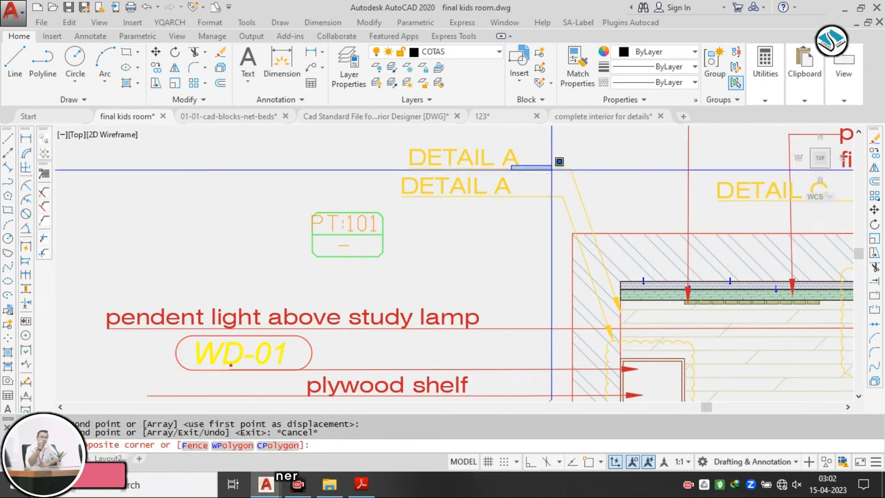
pyautogui.press('Escape')
pyautogui.click(494, 161)
pyautogui.click(571, 168)
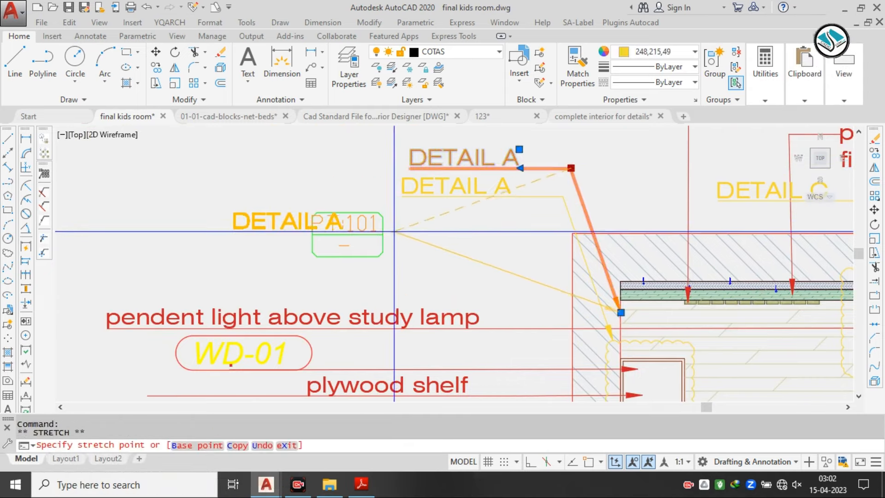
pyautogui.click(381, 255)
pyautogui.press('Escape')
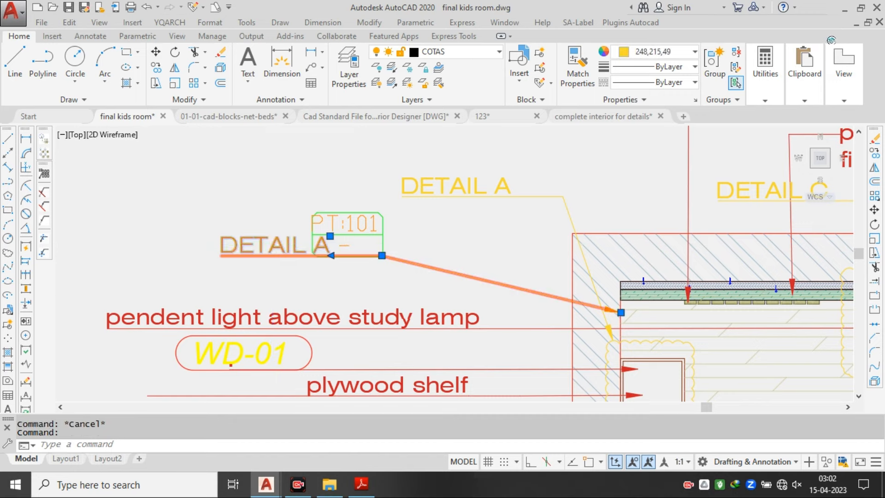
pyautogui.press('Delete')
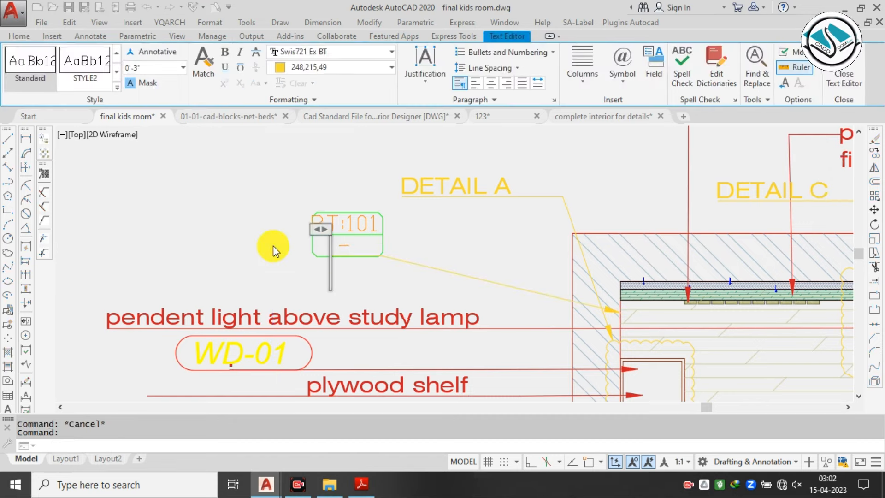
pyautogui.click(273, 245)
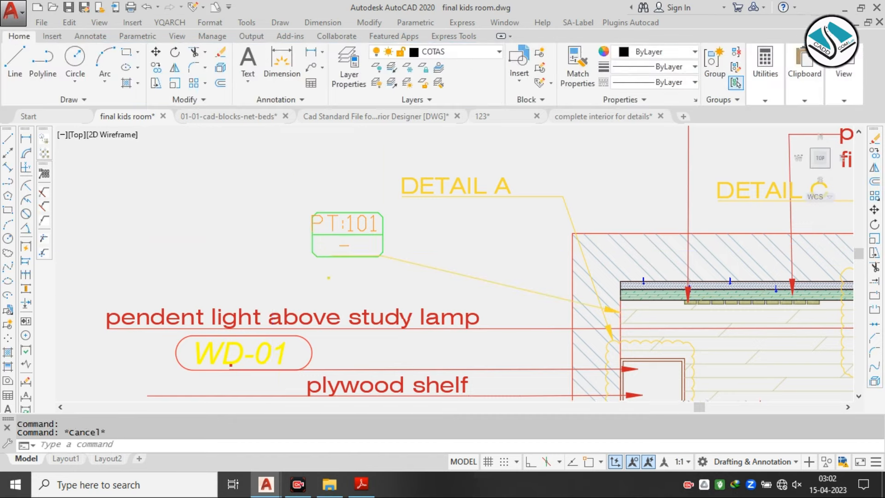
# Align the landing of the PT:101 tag's leader exactly with the end of the tag's bottom edge
pyautogui.scroll(2, 414, 254)
pyautogui.click(323, 257)
pyautogui.scroll(3, 331, 254)
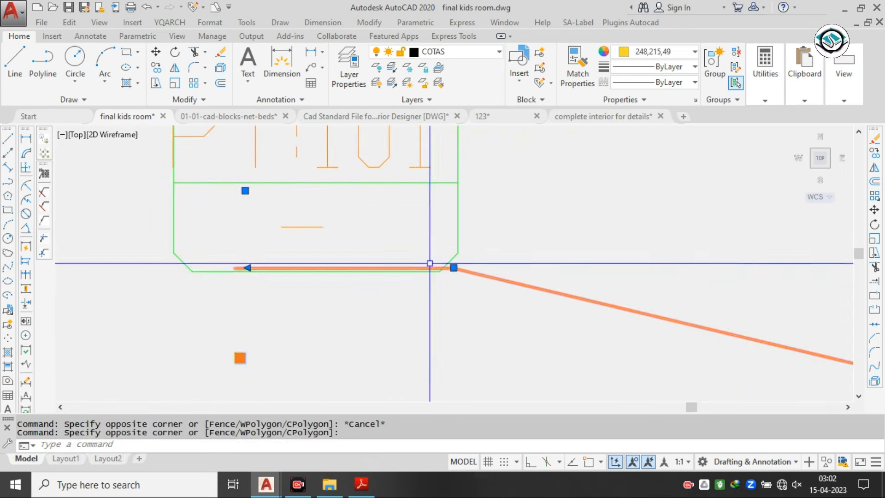
pyautogui.click(454, 267)
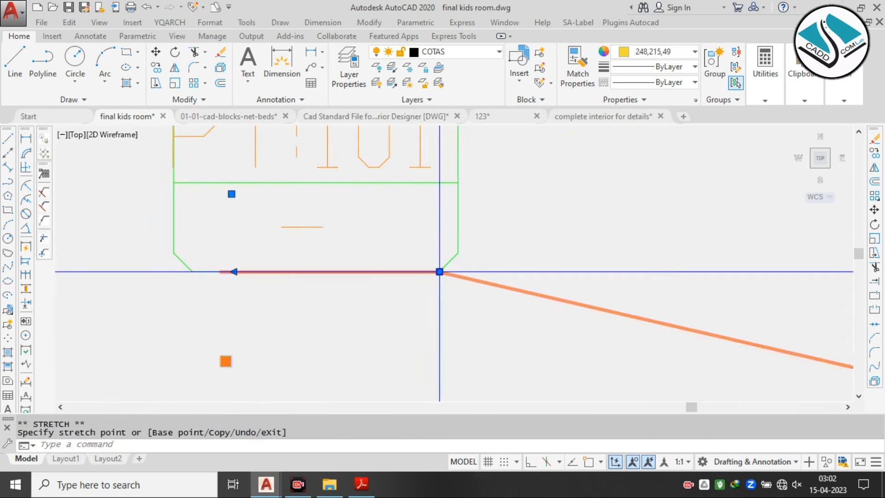
pyautogui.scroll(-5, 365, 245)
pyautogui.press('Escape')
pyautogui.scroll(1, 352, 215)
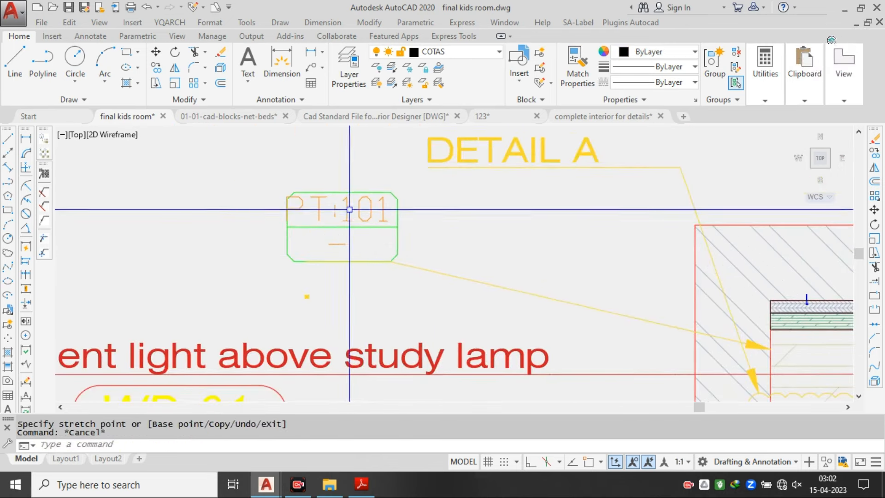
# Change the wall finish value of the PT:101 tag to PT:02
pyautogui.doubleClick(347, 206)
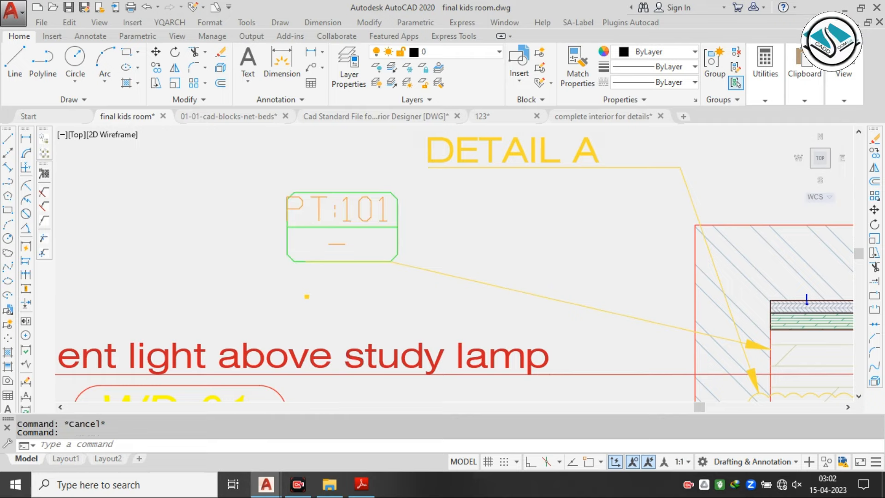
pyautogui.click(342, 280)
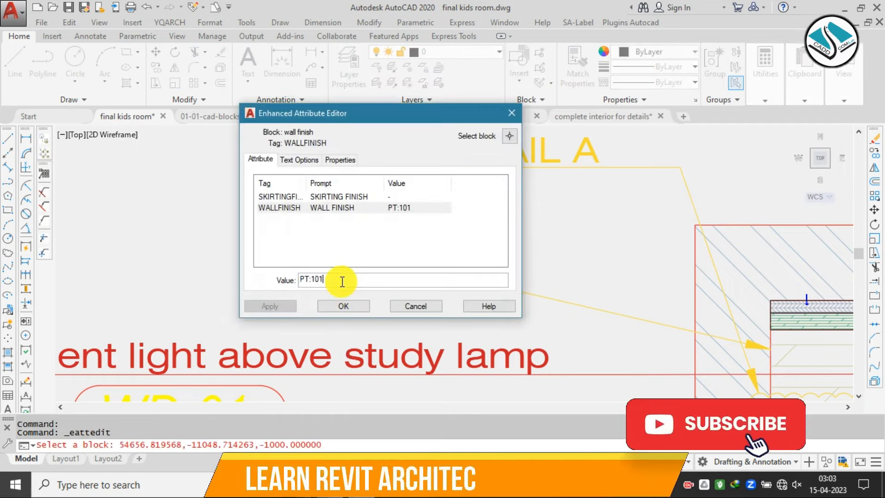
pyautogui.press('BackSpace')
pyautogui.press('BackSpace')
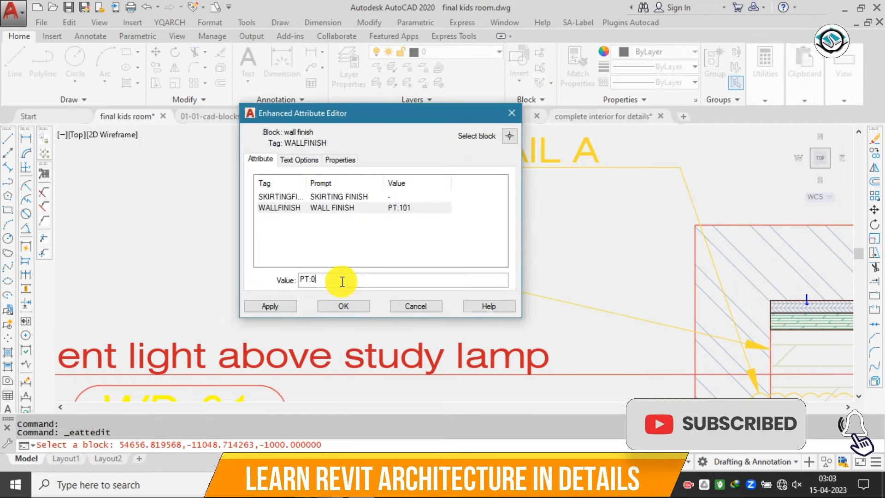
pyautogui.click(346, 307)
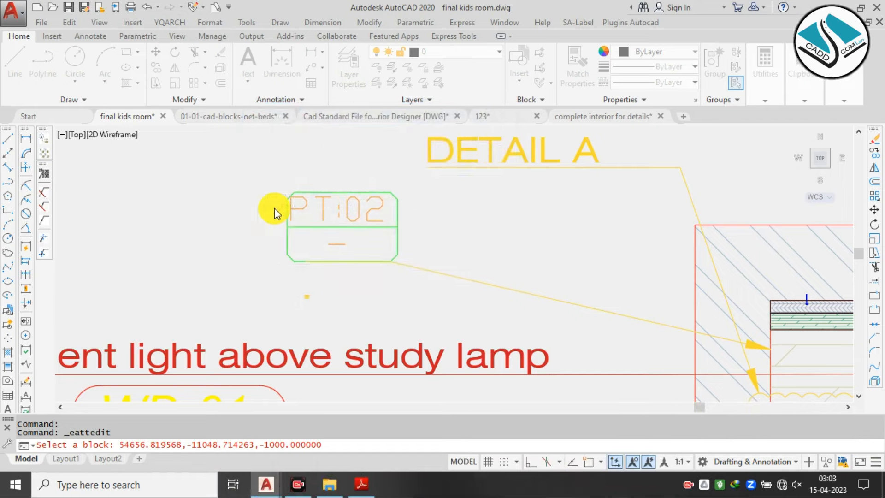
# Review the finish tags and leaders around the kids room plan
pyautogui.scroll(-4, 290, 179)
pyautogui.click(292, 182)
pyautogui.press('Escape')
pyautogui.scroll(2, 304, 184)
pyautogui.scroll(-2, 307, 185)
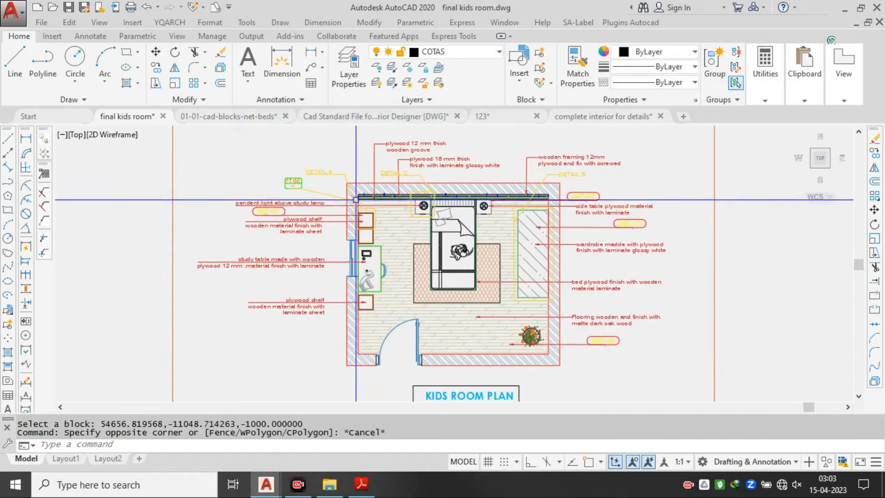
pyautogui.scroll(1, 362, 196)
pyautogui.moveTo(319, 192); pyautogui.dragTo(310, 192, button='middle')
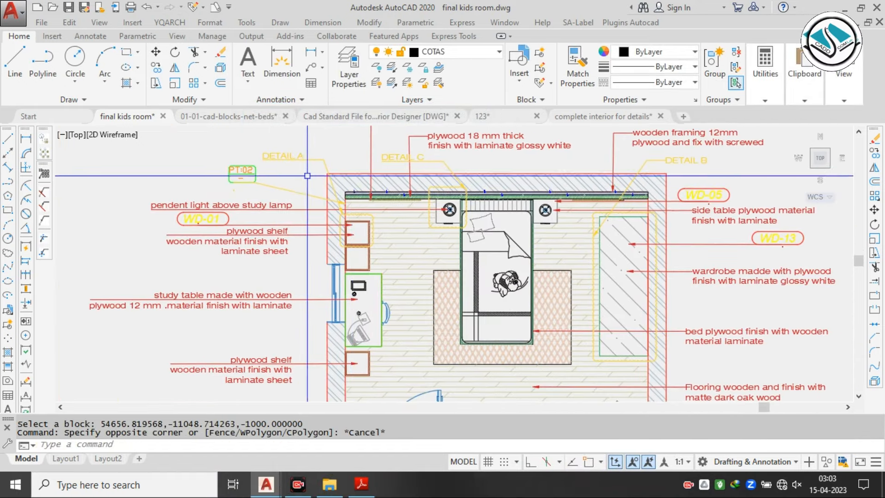
pyautogui.scroll(-2, 309, 175)
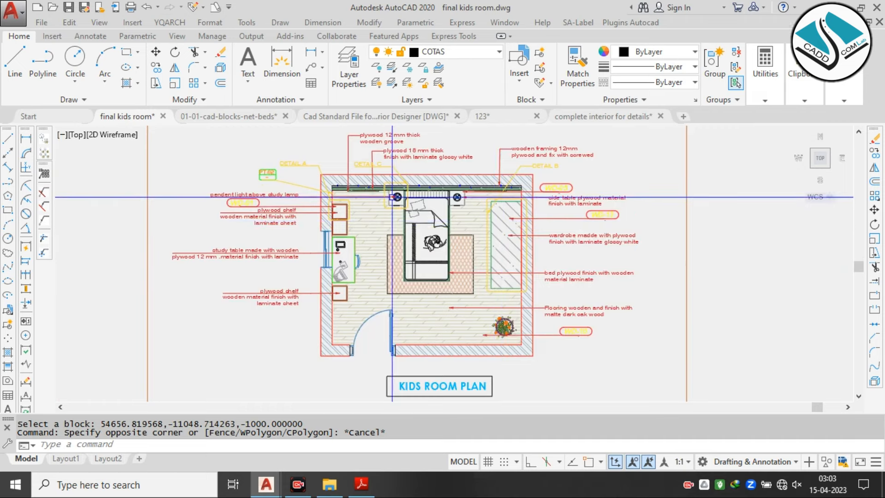
# Set the colour of the leaders under the WD-05, WD-13 and WD-10 tags to orange 242,103,34
pyautogui.scroll(2, 544, 210)
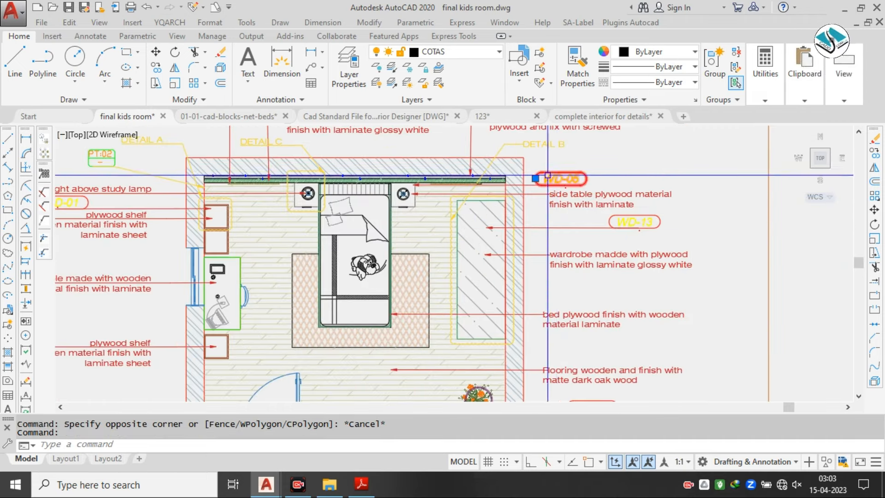
pyautogui.scroll(4, 514, 187)
pyautogui.click(554, 156)
pyautogui.click(550, 183)
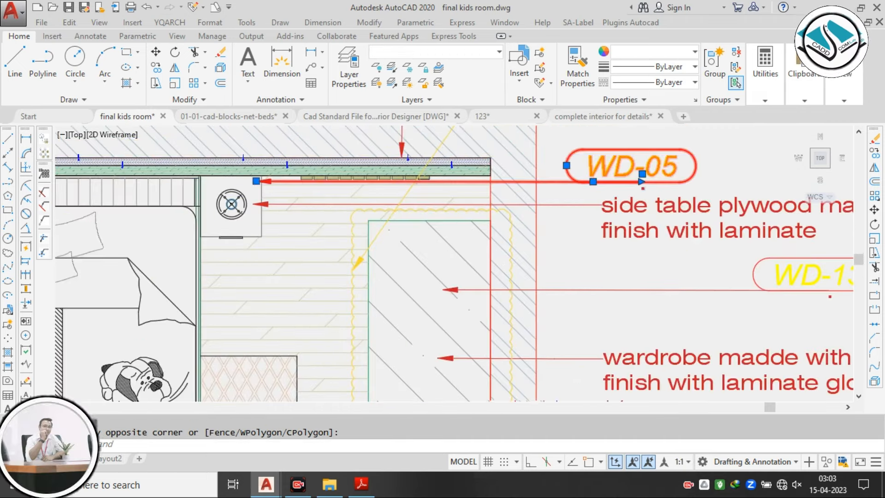
pyautogui.scroll(-2, 583, 213)
pyautogui.moveTo(583, 212); pyautogui.dragTo(522, 172, button='middle')
pyautogui.scroll(2, 664, 237)
pyautogui.click(656, 176)
pyautogui.click(601, 227)
pyautogui.scroll(-4, 600, 226)
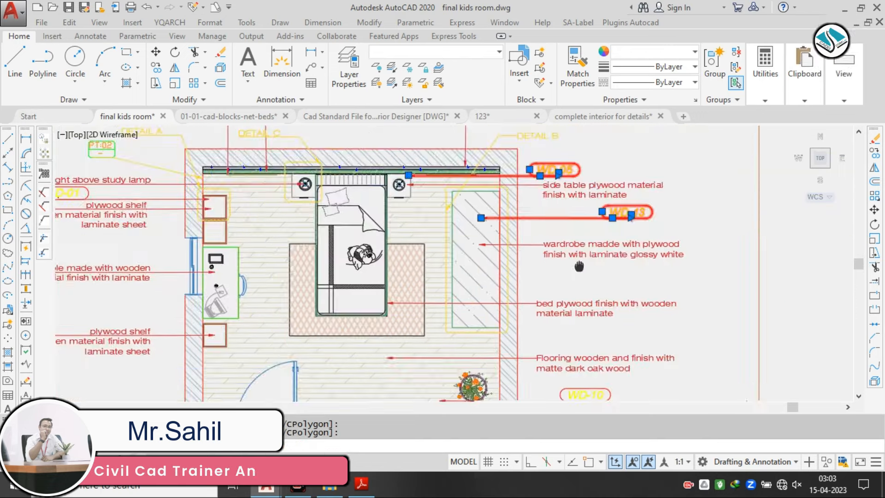
pyautogui.moveTo(578, 264); pyautogui.dragTo(572, 180, button='middle')
pyautogui.scroll(2, 582, 292)
pyautogui.scroll(2, 566, 283)
pyautogui.click(562, 304)
pyautogui.click(530, 369)
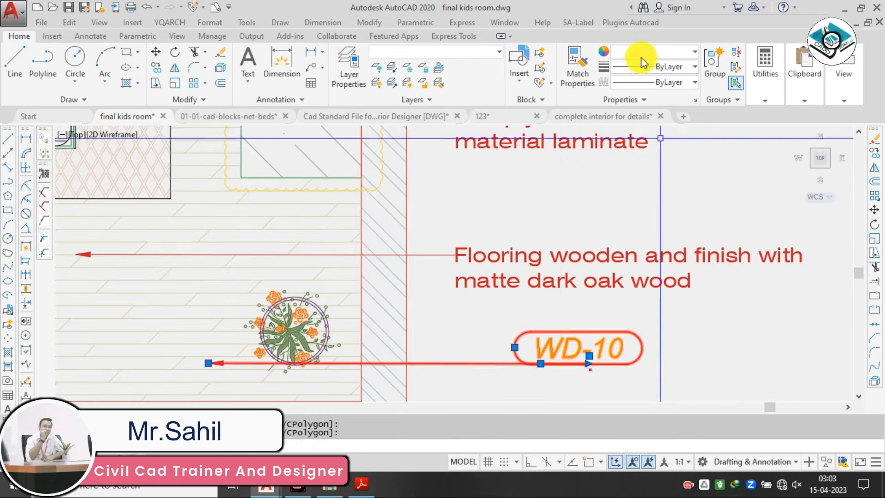
pyautogui.click(674, 48)
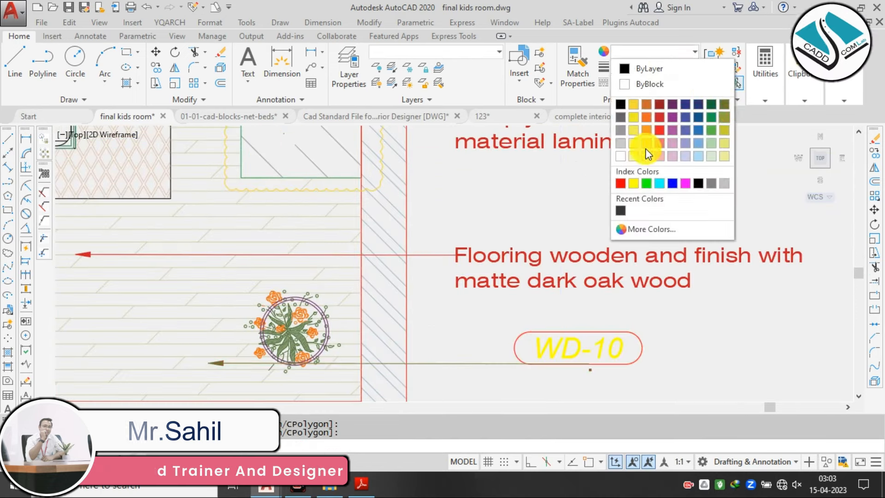
pyautogui.click(647, 117)
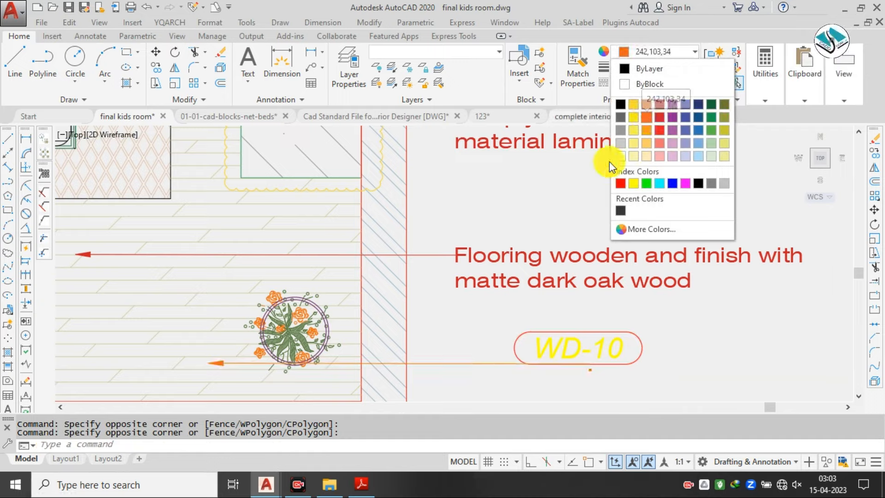
pyautogui.press('Escape')
pyautogui.scroll(-7, 544, 185)
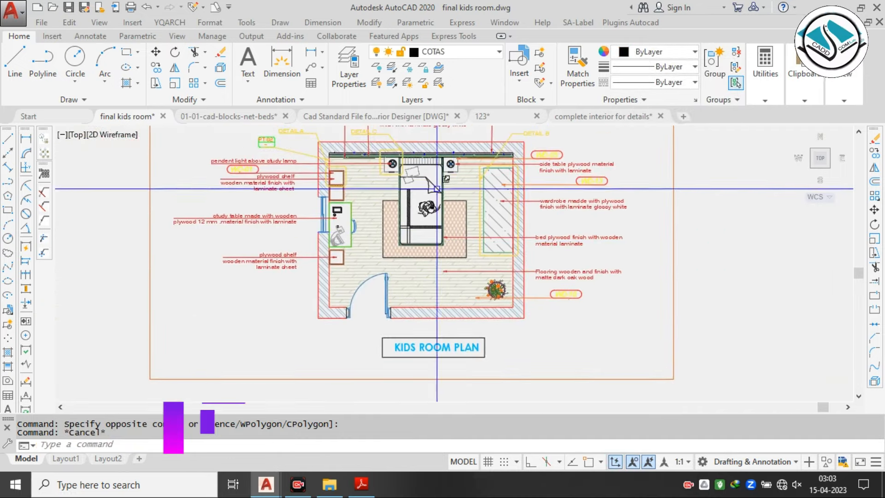
# Match the properties of the WD-13 tag's orange leader to the leader under the WD-01 tag
pyautogui.scroll(3, 276, 166)
pyautogui.press('Escape')
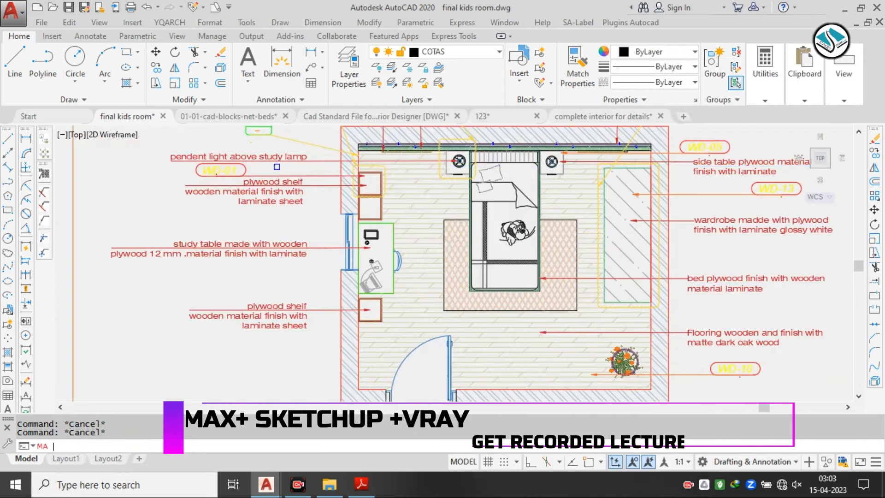
pyautogui.press('Return')
pyautogui.scroll(2, 751, 184)
pyautogui.scroll(-1, 708, 211)
pyautogui.click(707, 211)
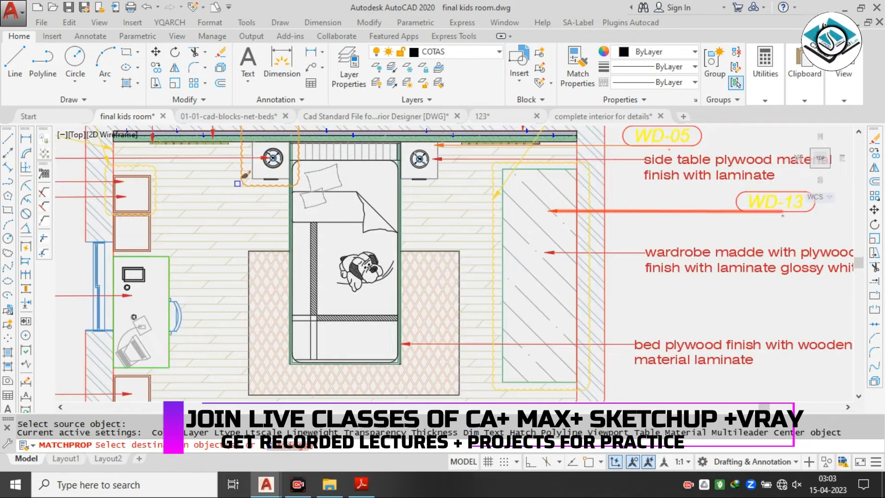
pyautogui.moveTo(237, 184); pyautogui.dragTo(663, 207, button='middle')
pyautogui.scroll(2, 454, 194)
pyautogui.click(494, 213)
pyautogui.press('Escape')
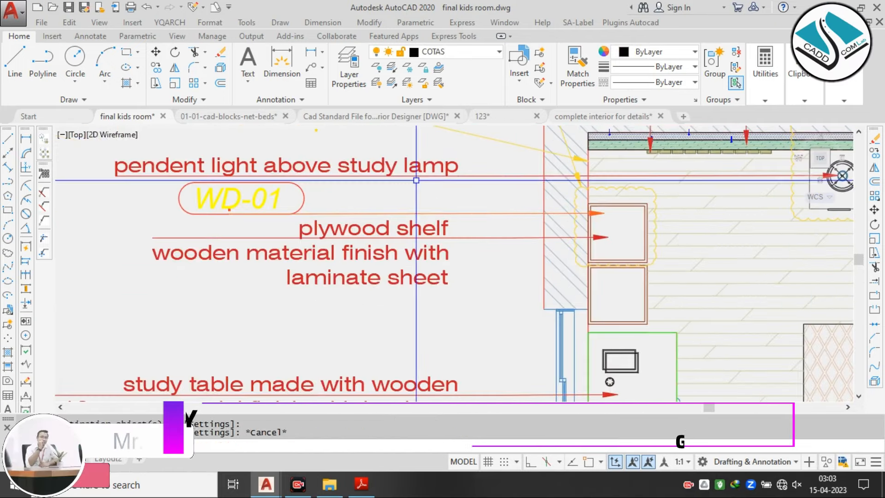
# Check the leader colours and tags over the whole kids room plan
pyautogui.scroll(-6, 416, 180)
pyautogui.moveTo(579, 195); pyautogui.dragTo(472, 270, button='middle')
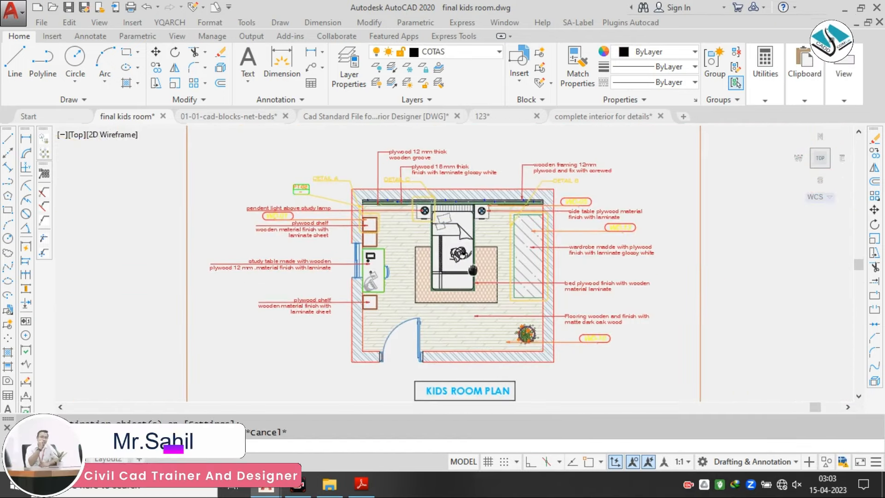
pyautogui.scroll(2, 469, 266)
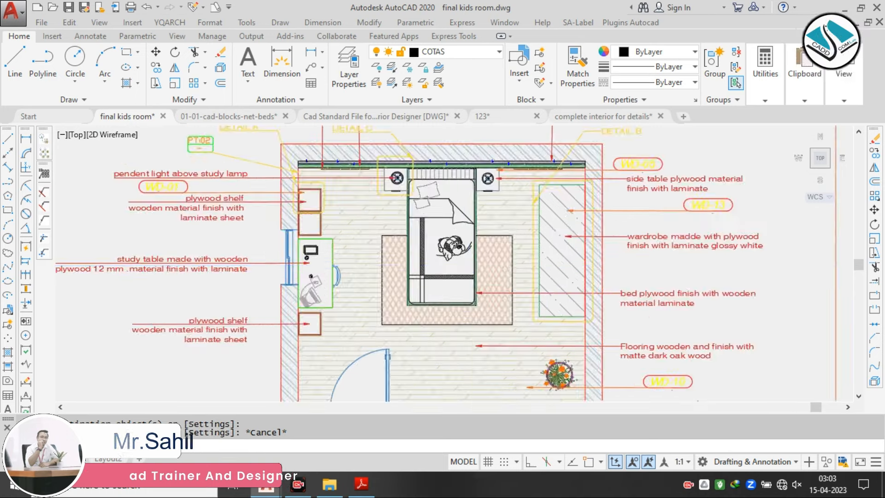
pyautogui.scroll(-2, 445, 216)
pyautogui.moveTo(438, 270); pyautogui.dragTo(437, 270, button='middle')
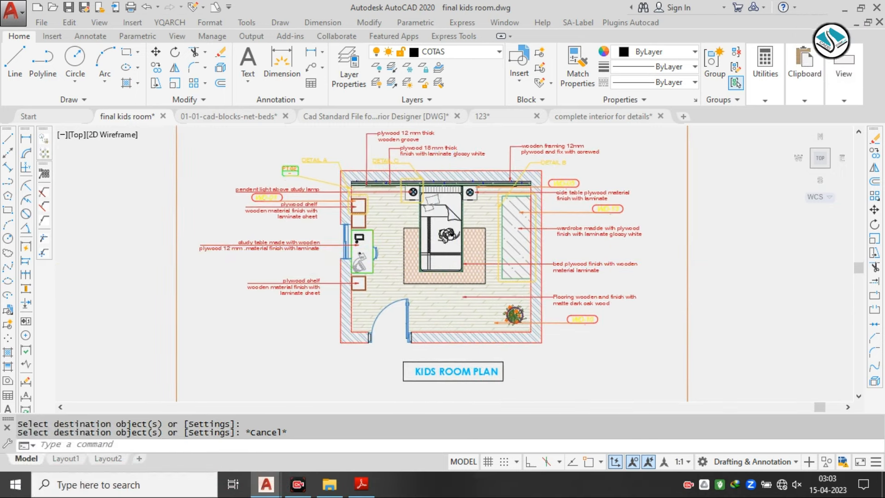
pyautogui.scroll(2, 419, 256)
pyautogui.scroll(-2, 430, 249)
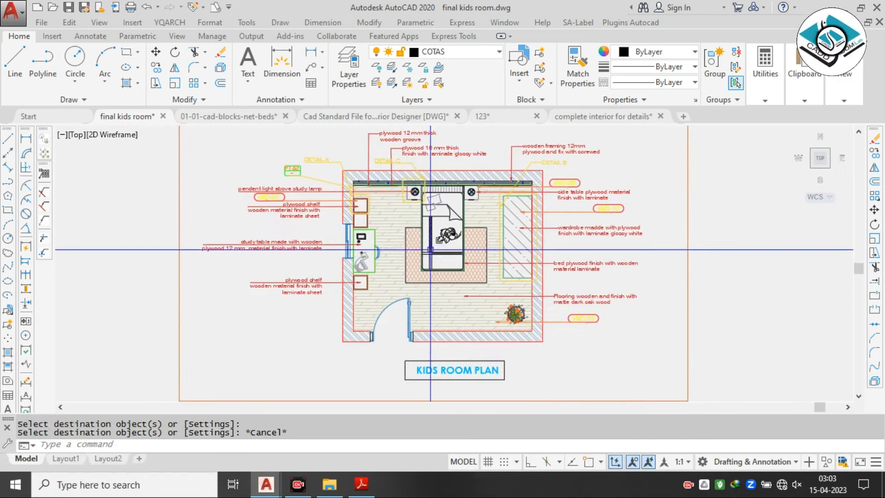
pyautogui.scroll(-4, 436, 255)
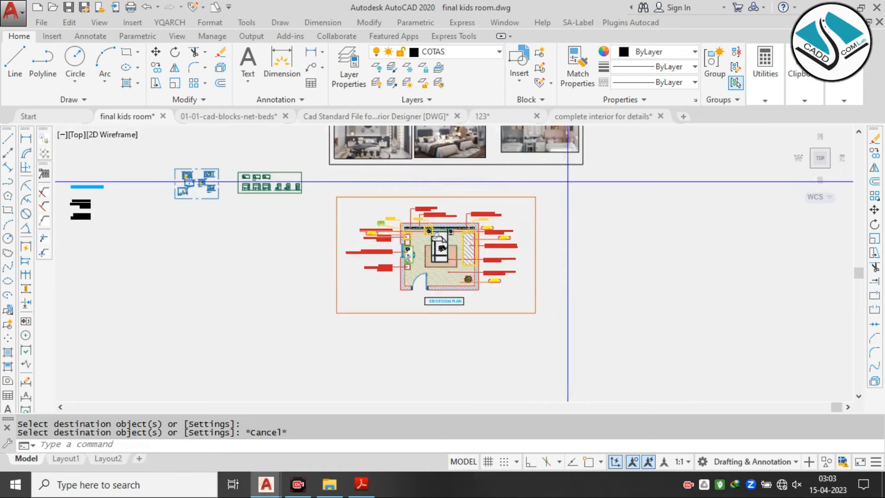
pyautogui.click(567, 181)
pyautogui.write('c')
pyautogui.press('Return')
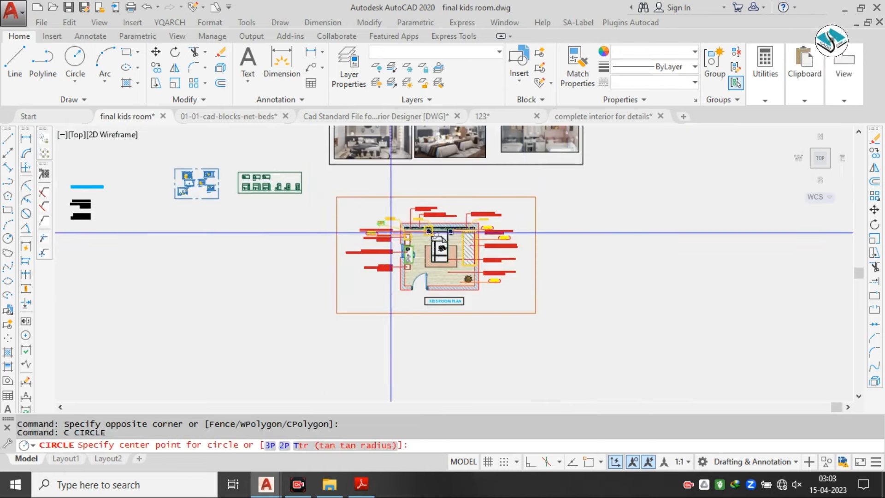
pyautogui.click(381, 237)
pyautogui.press('Escape')
# Copy the complete annotated kids room plan with its frame to the empty space on the right of the original
pyautogui.click(559, 190)
pyautogui.click(337, 336)
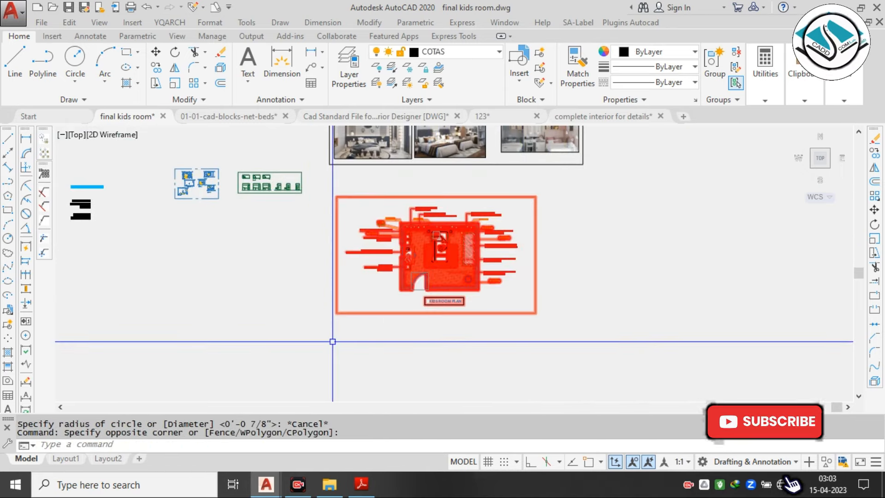
pyautogui.write('co')
pyautogui.press('Return')
pyautogui.click(397, 279)
pyautogui.moveTo(396, 278); pyautogui.dragTo(181, 269, button='middle')
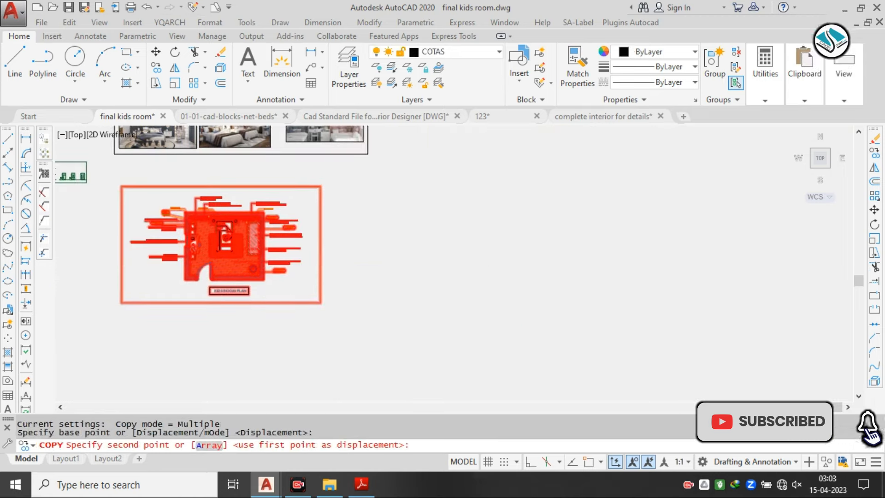
pyautogui.click(451, 269)
pyautogui.press('Escape')
# Erase the frame and the notes and tags on the right side of the copied kids room plan
pyautogui.scroll(5, 550, 225)
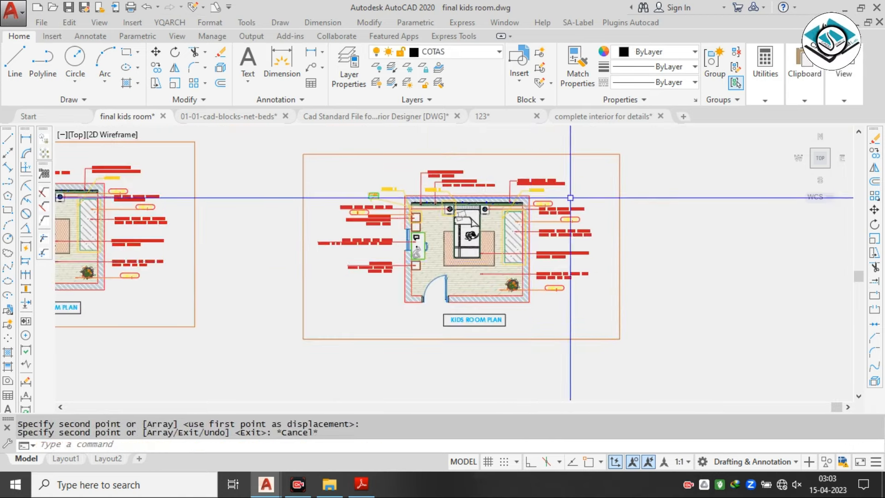
pyautogui.scroll(-3, 636, 168)
pyautogui.click(681, 138)
pyautogui.click(572, 323)
pyautogui.write('e')
pyautogui.press('Return')
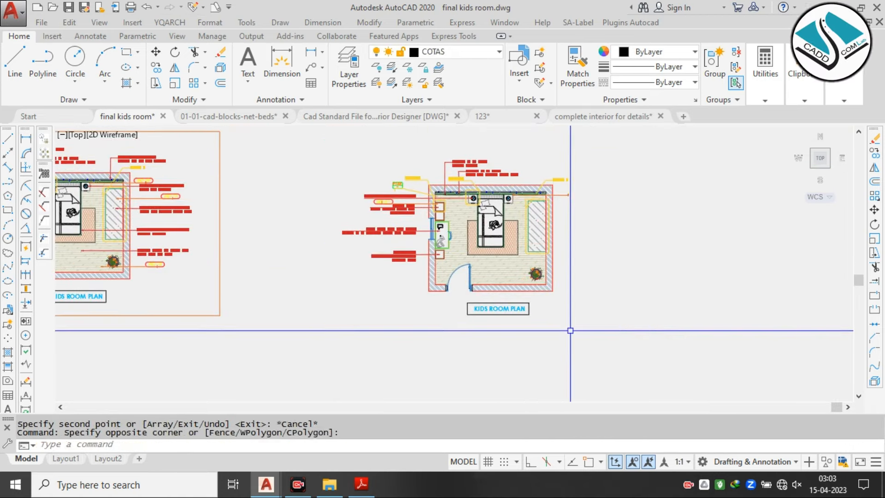
# Try to erase the notes and leaders above the copied kids room plan, and undo the erasure
pyautogui.scroll(2, 510, 153)
pyautogui.scroll(2, 510, 153)
pyautogui.click(508, 138)
pyautogui.click(270, 201)
pyautogui.write('e')
pyautogui.press('Return')
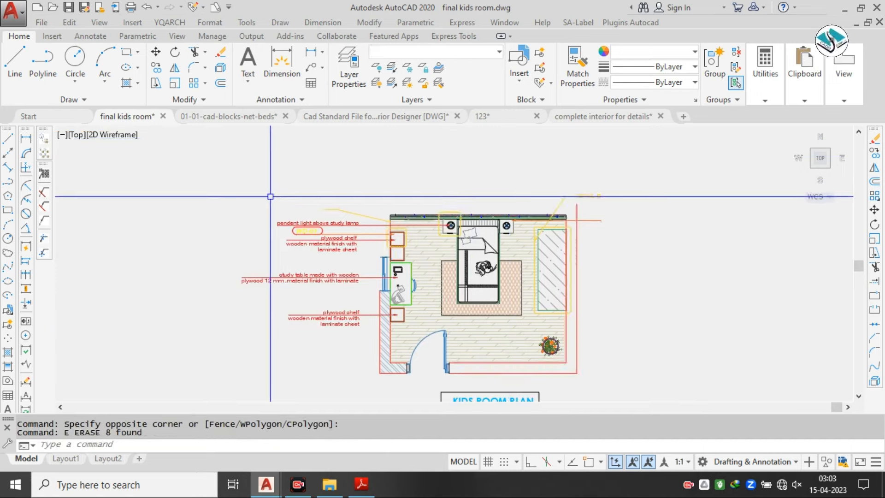
pyautogui.hotkey('ctrl', 'z')
# Erase the remaining notes, DETAIL labels, finish tags and leaders above and beside the copied kids room plan
pyautogui.click(462, 149)
pyautogui.click(312, 188)
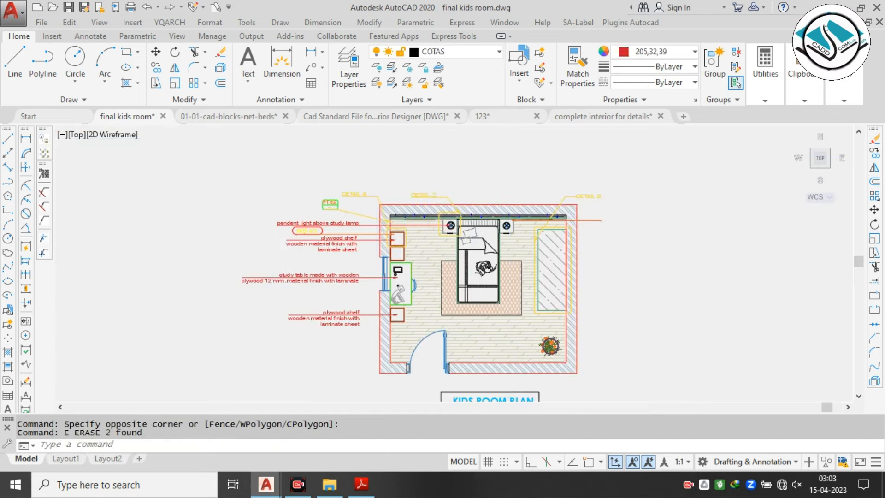
pyautogui.scroll(2, 305, 188)
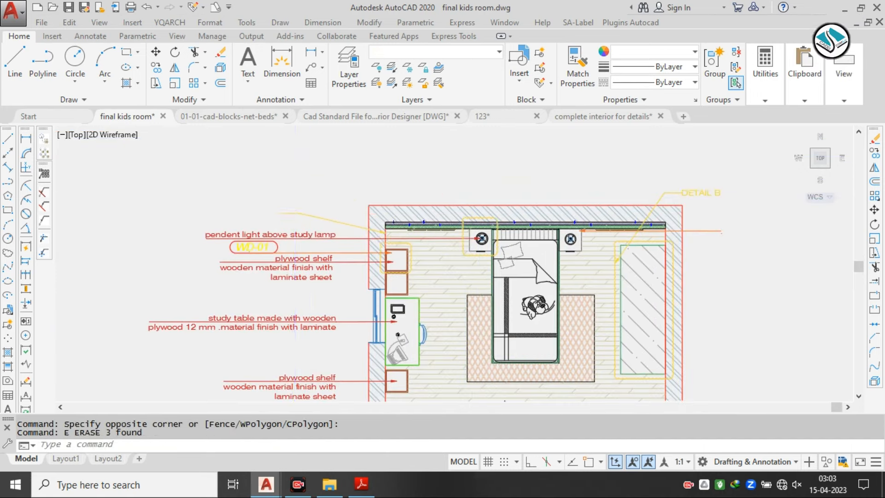
pyautogui.scroll(-2, 479, 115)
pyautogui.press('Escape')
pyautogui.click(379, 159)
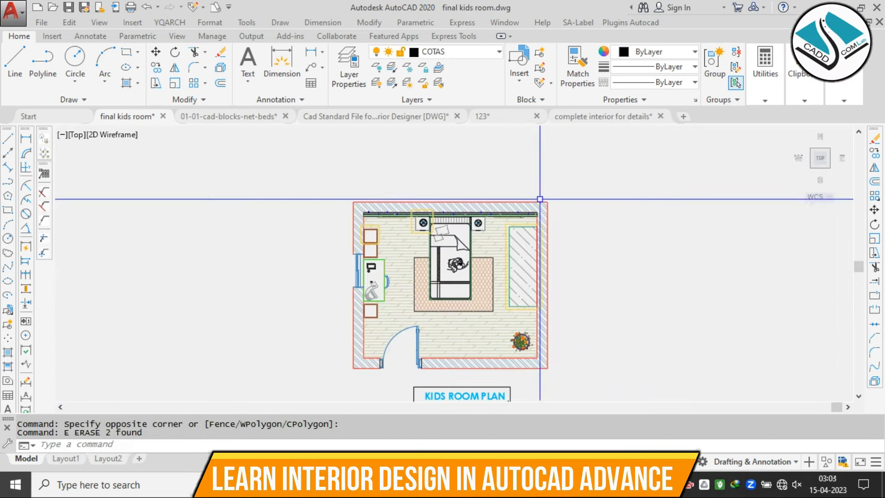
# Check the stripped copy of the kids room plan for leftover annotations around the walls, furniture and plant
pyautogui.scroll(2, 450, 261)
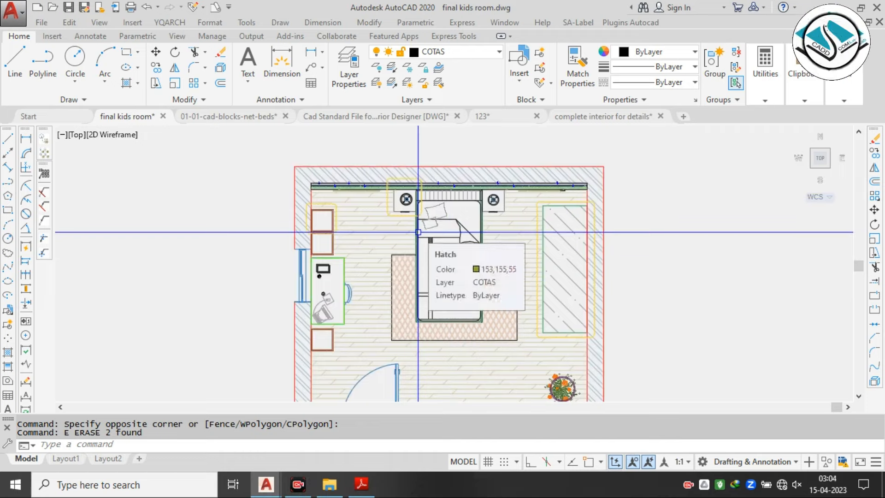
pyautogui.scroll(-2, 418, 232)
pyautogui.press('Escape')
pyautogui.scroll(4, 494, 330)
pyautogui.click(530, 326)
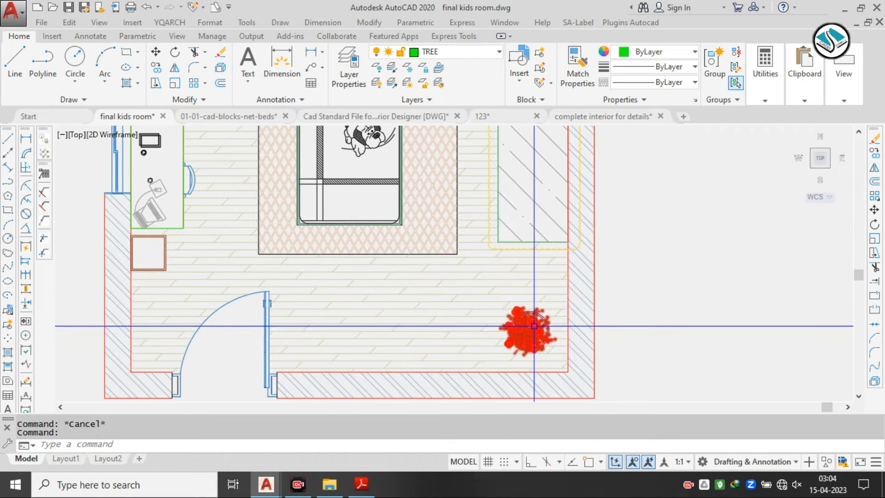
pyautogui.press('Escape')
pyautogui.scroll(-4, 434, 259)
pyautogui.scroll(2, 422, 154)
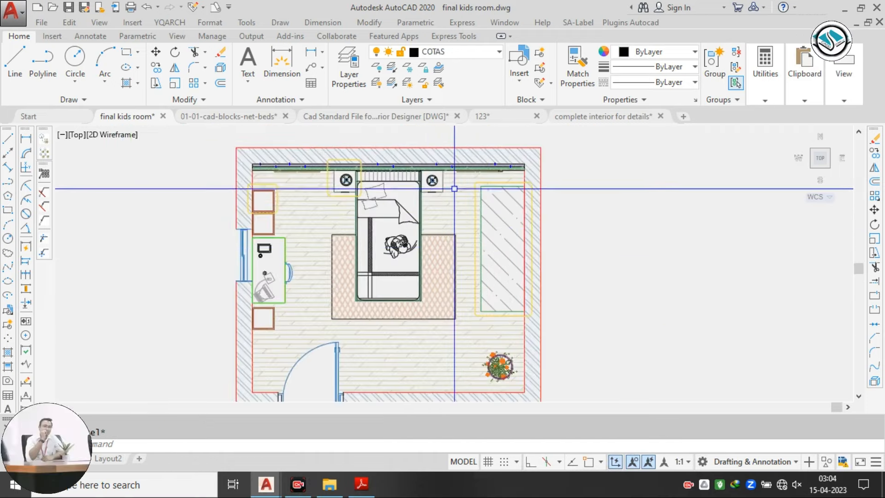
pyautogui.scroll(-2, 472, 217)
pyautogui.click(569, 164)
pyautogui.press('Escape')
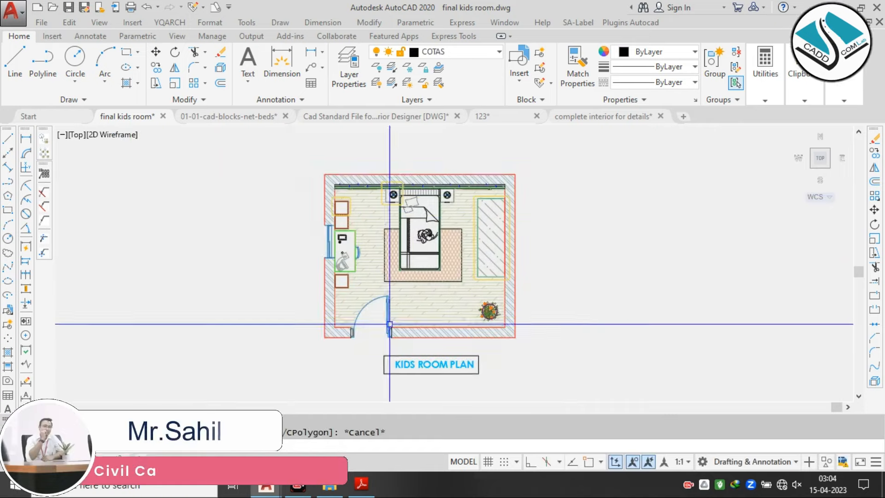
# Rotate the whole copied plan with its title 90° counterclockwise about a point on its outer right wall
pyautogui.click(568, 159)
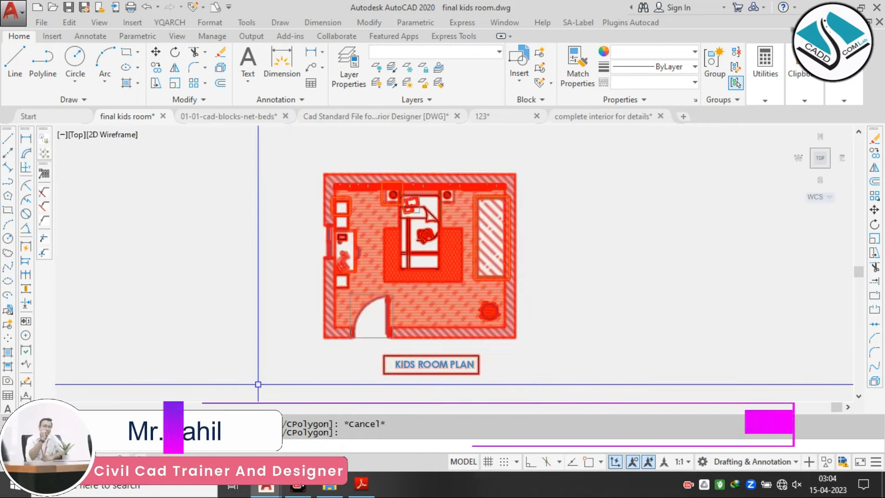
pyautogui.write('RO')
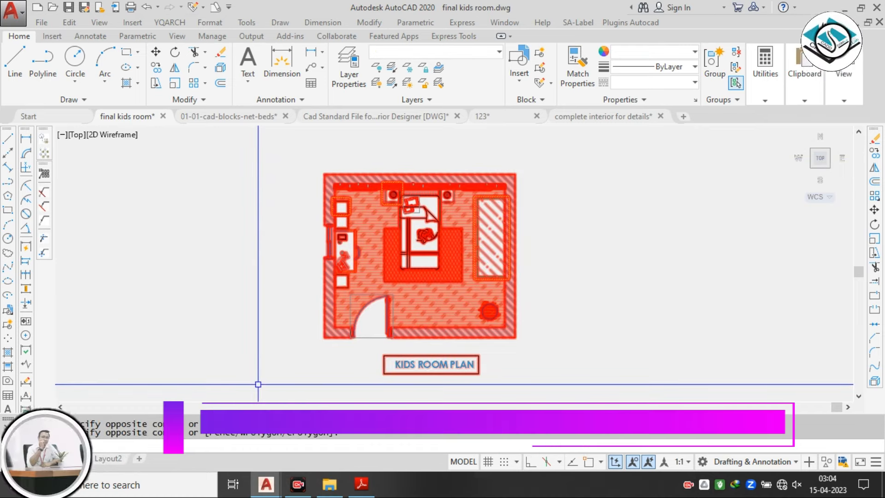
pyautogui.press('Return')
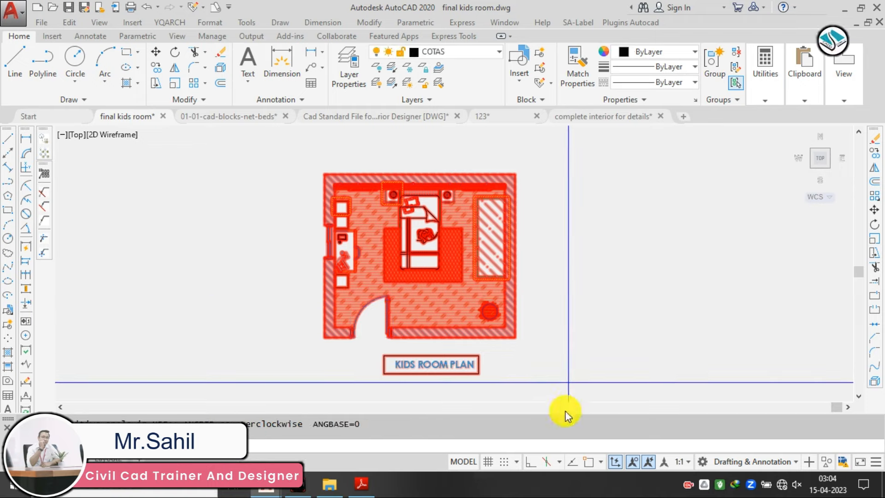
pyautogui.press('Return')
pyautogui.press('F8')
pyautogui.click(516, 283)
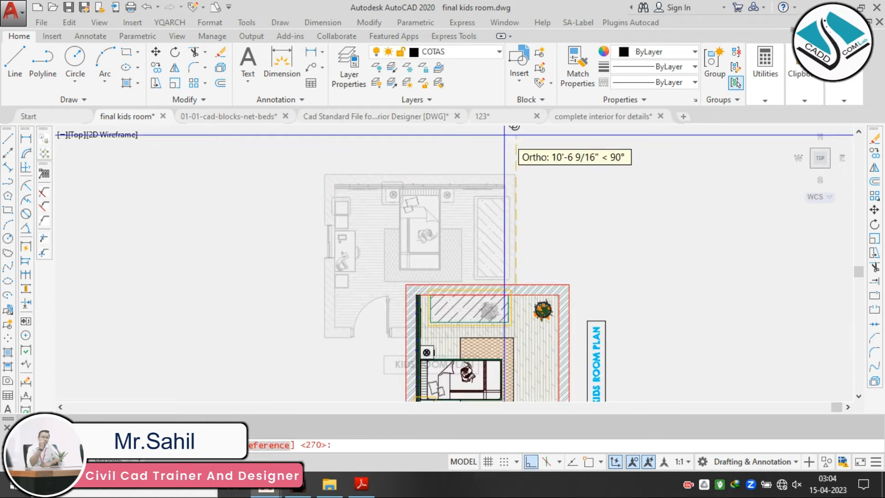
pyautogui.click(501, 137)
pyautogui.scroll(-2, 501, 138)
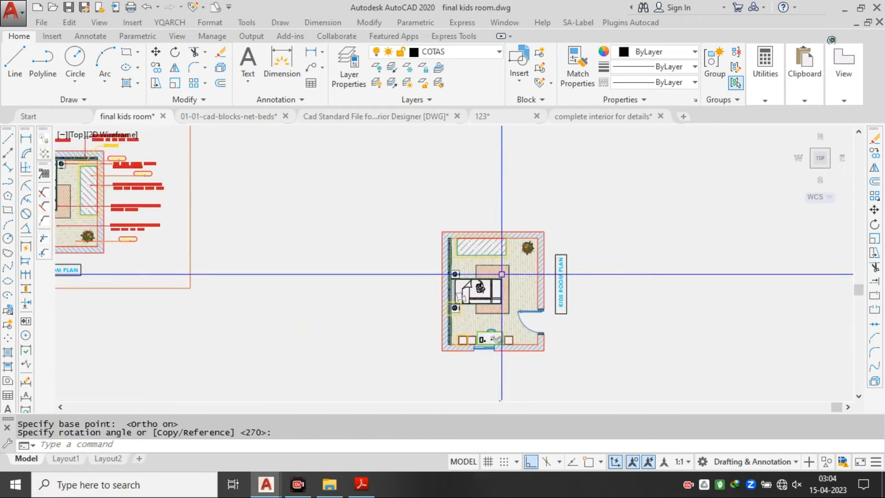
# Try to project vertical construction lines from the rotated plan's outer wall, inner wall face and wardrobe edge, and undo them
pyautogui.moveTo(501, 283); pyautogui.dragTo(468, 225, button='middle')
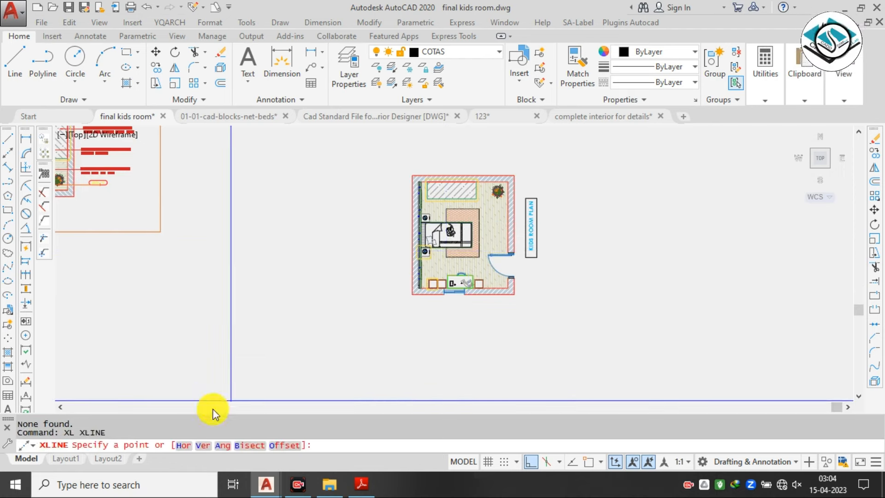
pyautogui.scroll(6, 405, 198)
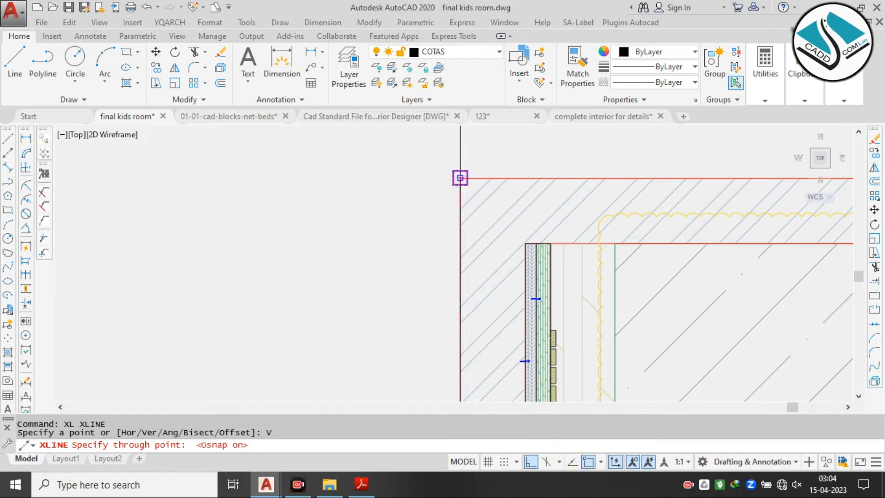
pyautogui.scroll(-4, 460, 177)
pyautogui.scroll(6, 413, 165)
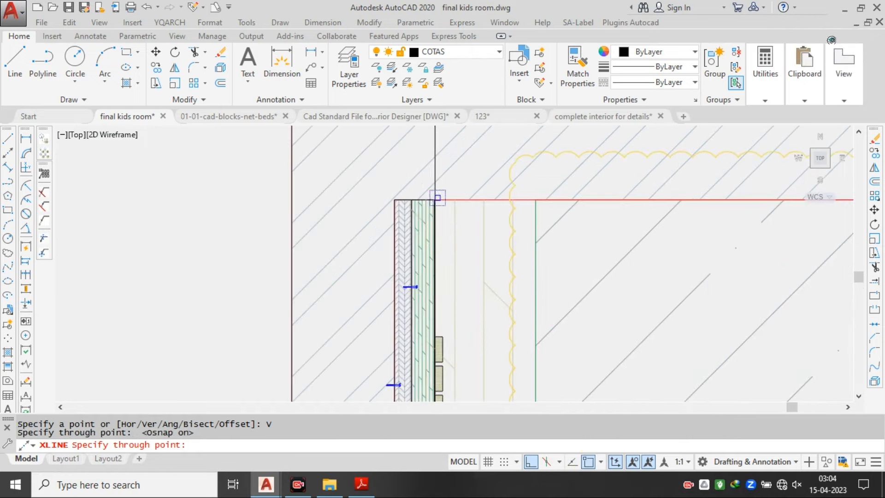
pyautogui.scroll(-4, 438, 197)
pyautogui.scroll(6, 374, 321)
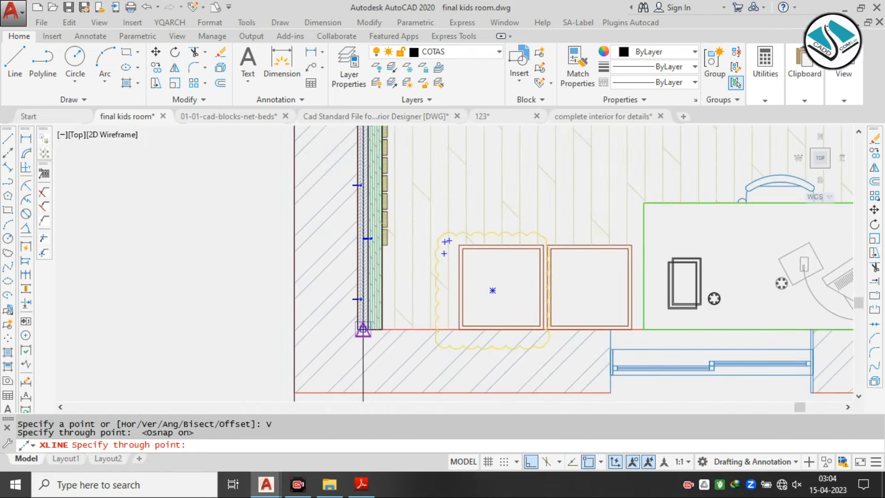
pyautogui.scroll(-3, 358, 329)
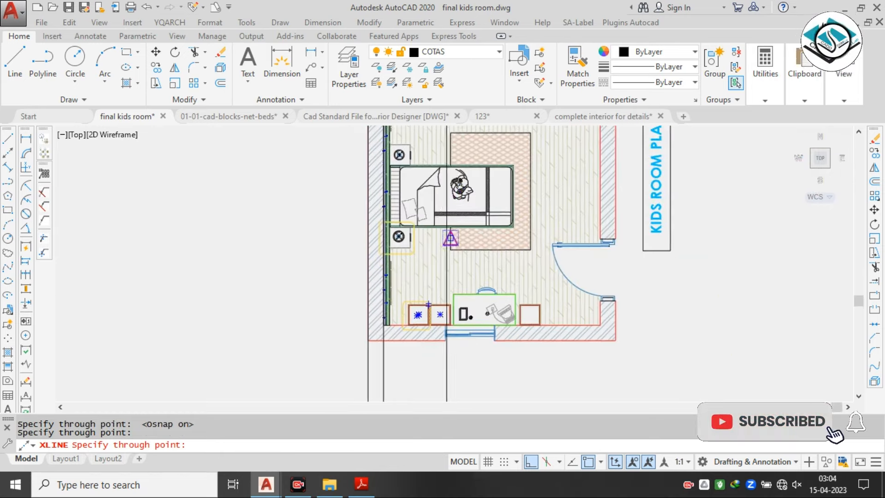
pyautogui.moveTo(447, 197); pyautogui.dragTo(425, 306, button='middle')
pyautogui.scroll(3, 388, 153)
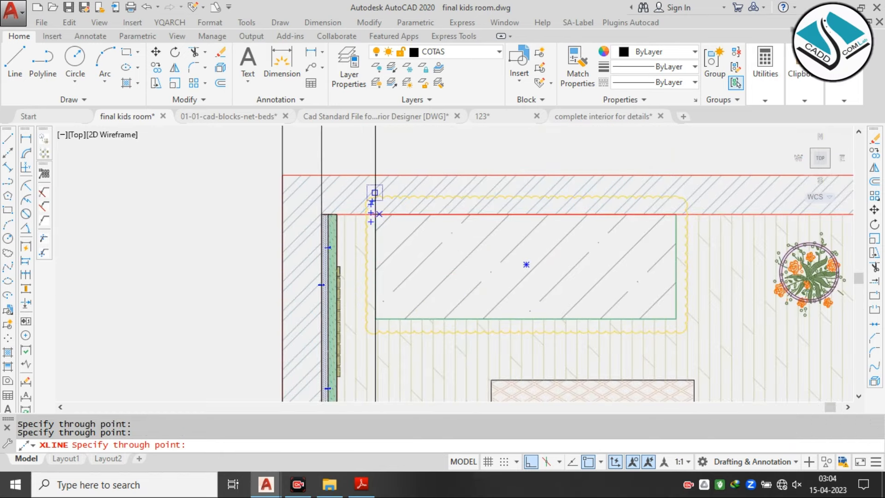
pyautogui.scroll(-3, 371, 177)
pyautogui.moveTo(391, 261); pyautogui.dragTo(403, 191, button='middle')
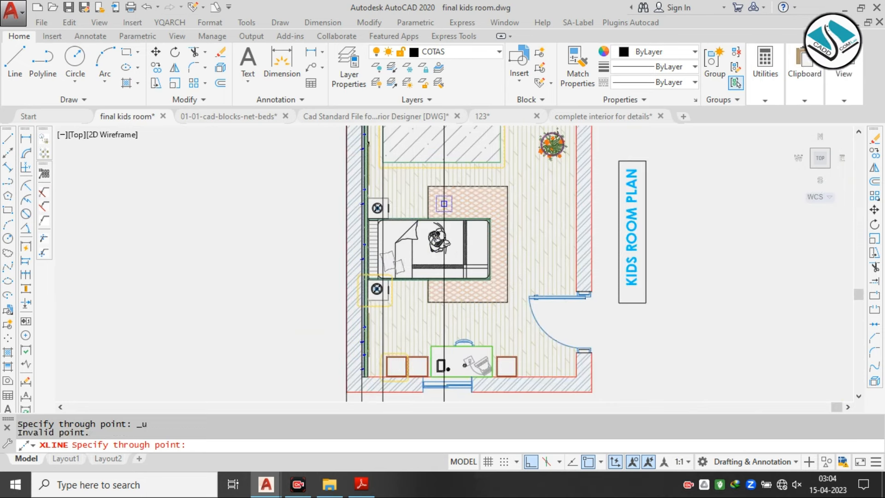
pyautogui.hotkey('ctrl', 'z')
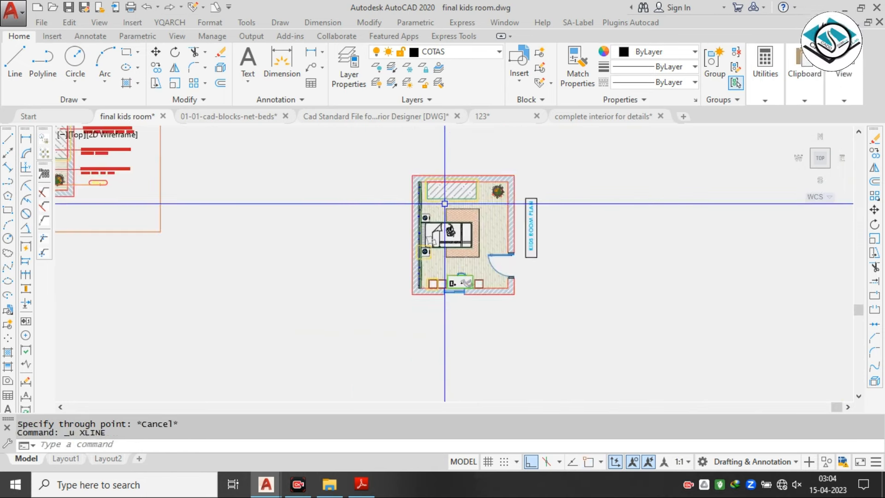
# Erase the entire rotated copy of the kids room plan together with its title
pyautogui.scroll(3, 445, 204)
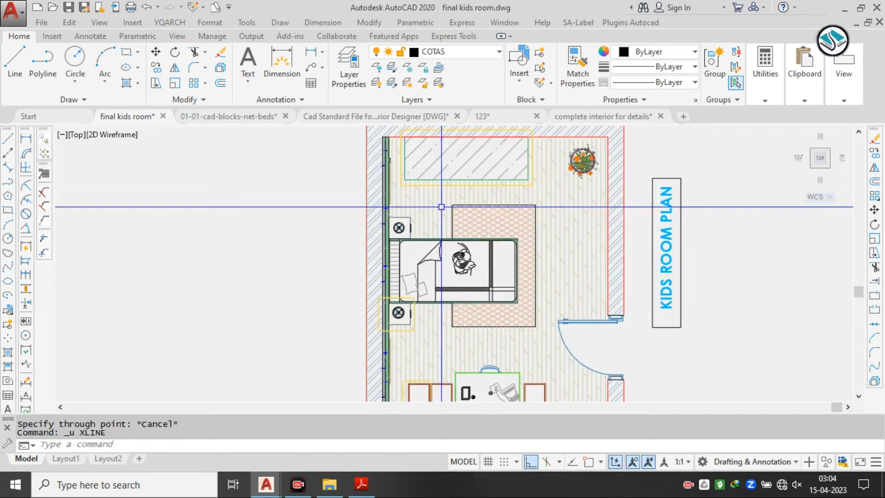
pyautogui.scroll(-3, 441, 206)
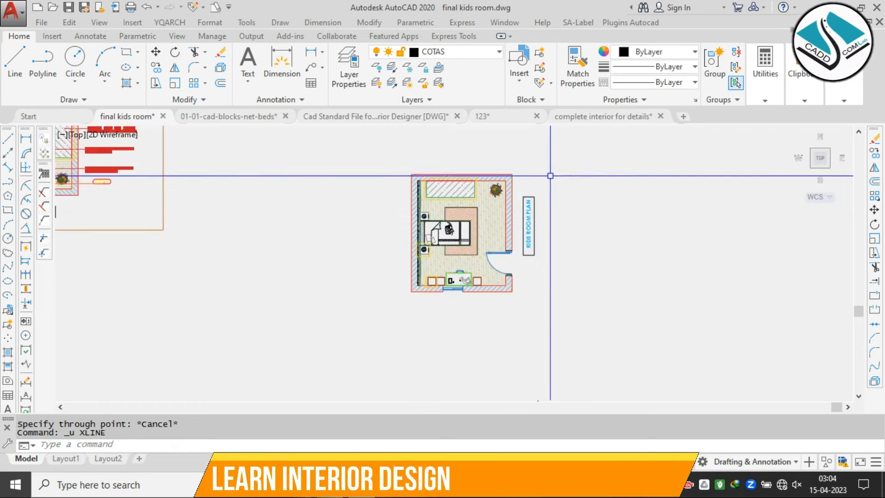
pyautogui.click(582, 171)
pyautogui.click(343, 327)
pyautogui.write('e')
pyautogui.press('Return')
pyautogui.scroll(-2, 523, 256)
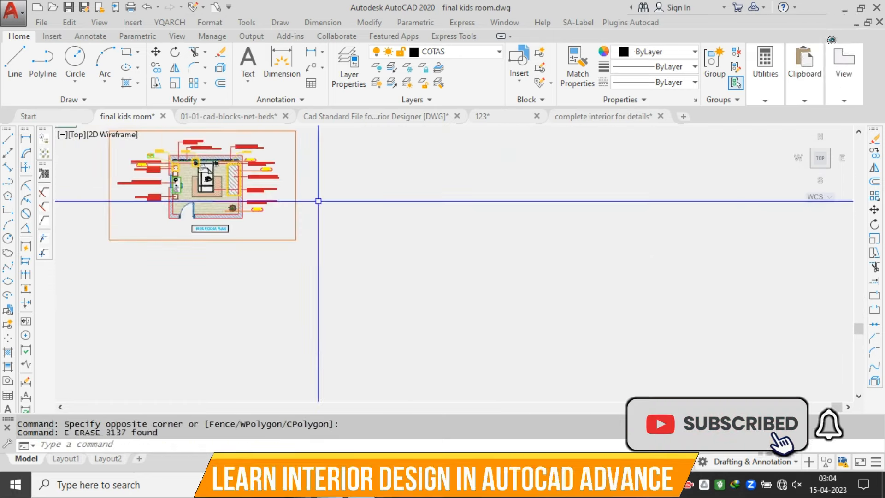
# Look through the block sheets and reference drawings around the kids room plan for section markers
pyautogui.scroll(4, 104, 149)
pyautogui.moveTo(364, 224); pyautogui.dragTo(532, 239, button='middle')
pyautogui.scroll(-4, 527, 237)
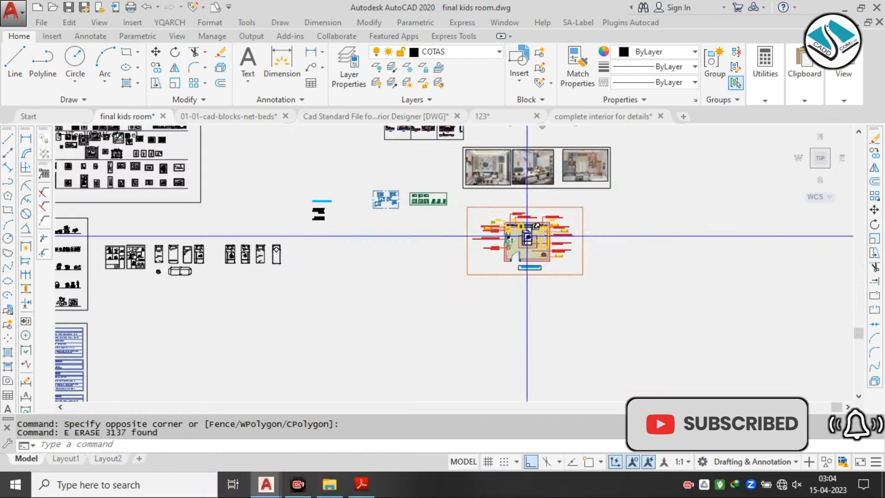
pyautogui.moveTo(391, 212); pyautogui.dragTo(578, 211, button='middle')
pyautogui.moveTo(309, 303)
pyautogui.mouseDown(button='middle')
pyautogui.moveTo(404, 234)
pyautogui.moveTo(362, 305)
pyautogui.mouseUp(button='middle')
pyautogui.scroll(3, 412, 272)
pyautogui.scroll(-3, 412, 272)
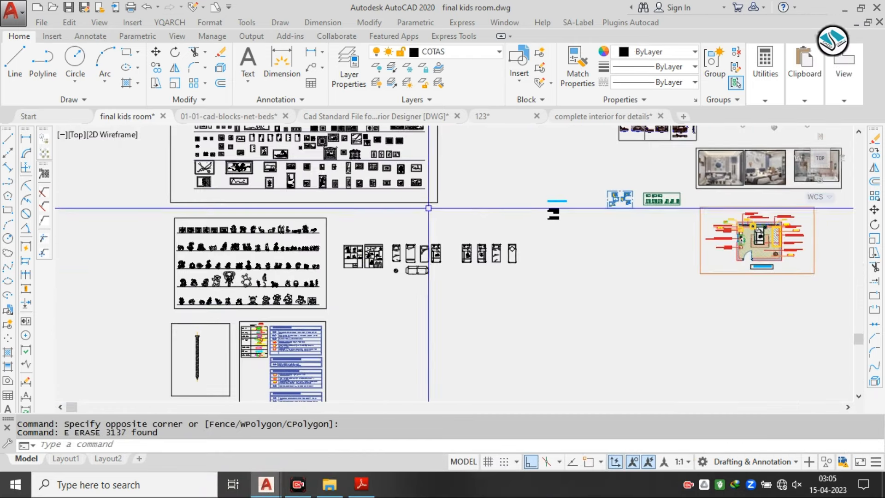
pyautogui.moveTo(429, 201); pyautogui.dragTo(385, 305, button='middle')
pyautogui.scroll(-1, 385, 300)
pyautogui.scroll(4, 645, 262)
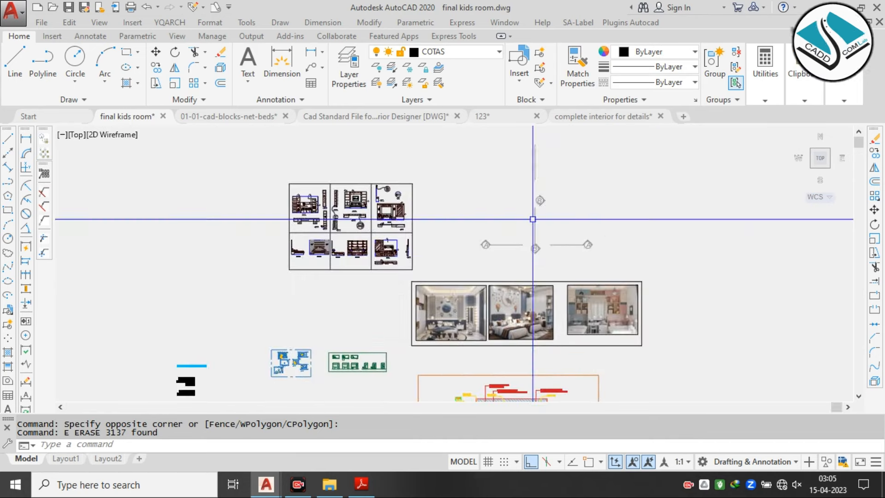
# Copy the upper section B marker from above the reference photos to the empty space right of the framed plan
pyautogui.scroll(4, 549, 204)
pyautogui.click(549, 191)
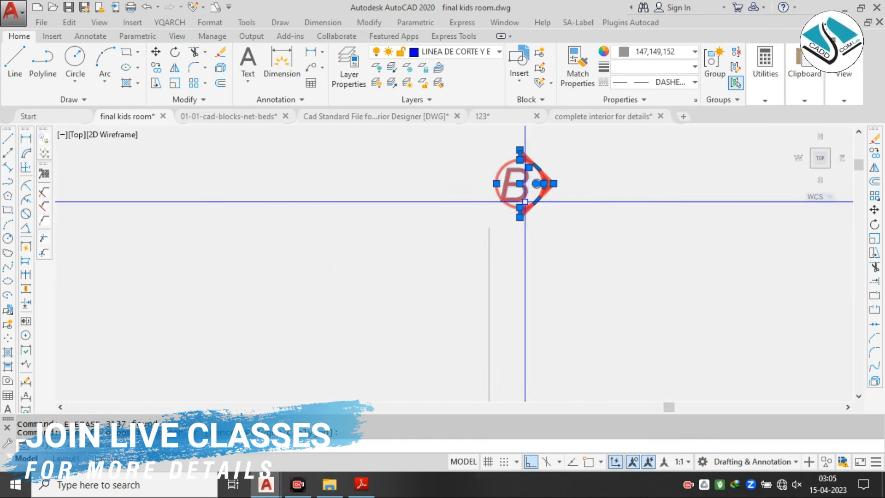
pyautogui.write('co')
pyautogui.press('Return')
pyautogui.click(522, 187)
pyautogui.scroll(-5, 488, 231)
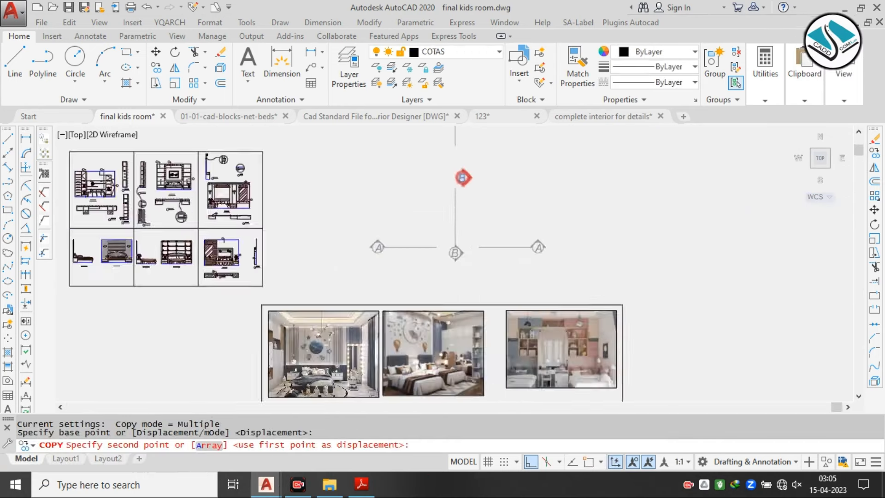
pyautogui.scroll(2, 490, 277)
pyautogui.scroll(-2, 502, 322)
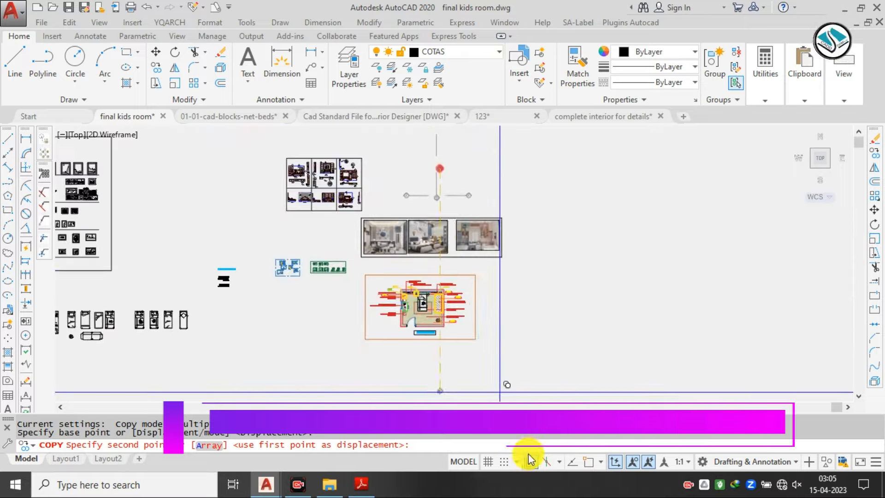
pyautogui.press('F8')
pyautogui.scroll(4, 408, 298)
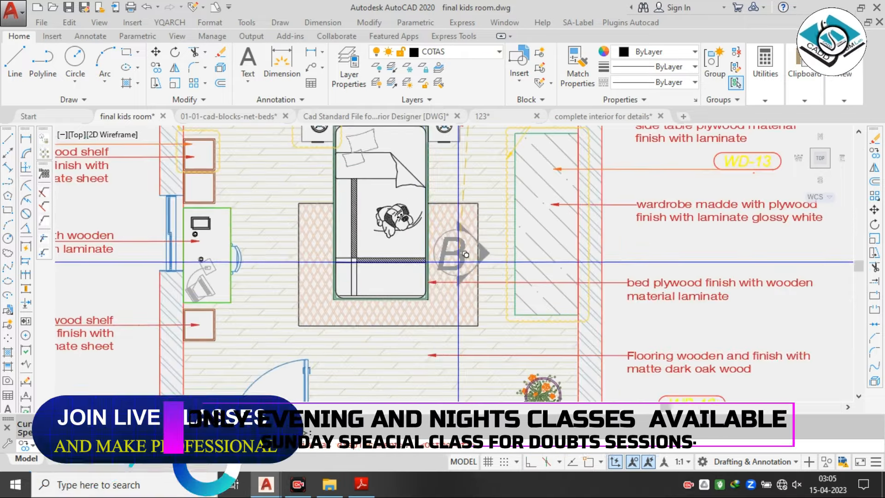
pyautogui.scroll(-2, 682, 251)
pyautogui.click(686, 250)
pyautogui.press('Escape')
# Scale down the copied section B marker beside the framed kids room plan, picking the scale factor freehand
pyautogui.click(721, 218)
pyautogui.click(663, 278)
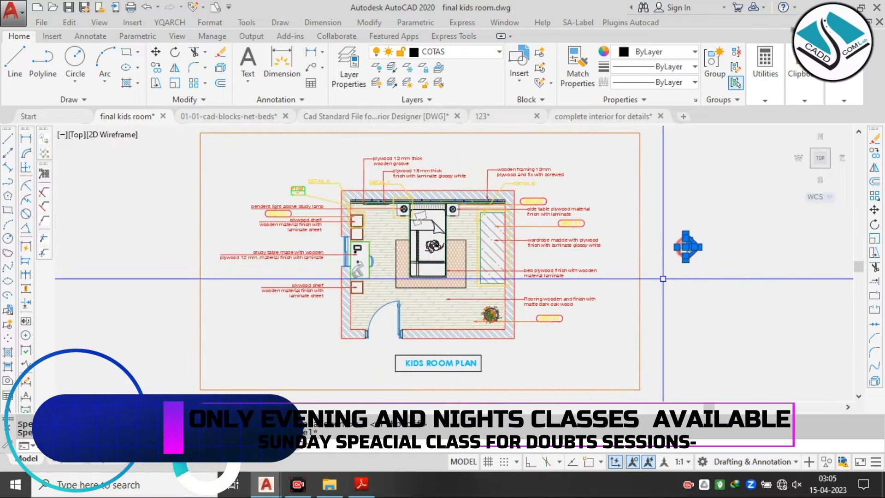
pyautogui.write('sc')
pyautogui.press('Return')
pyautogui.scroll(1, 687, 256)
pyautogui.click(690, 248)
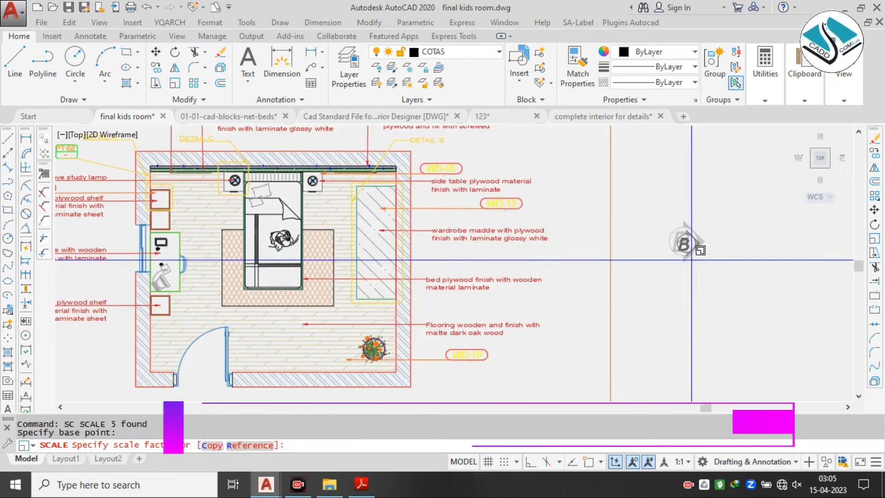
pyautogui.scroll(3, 691, 258)
pyautogui.click(689, 249)
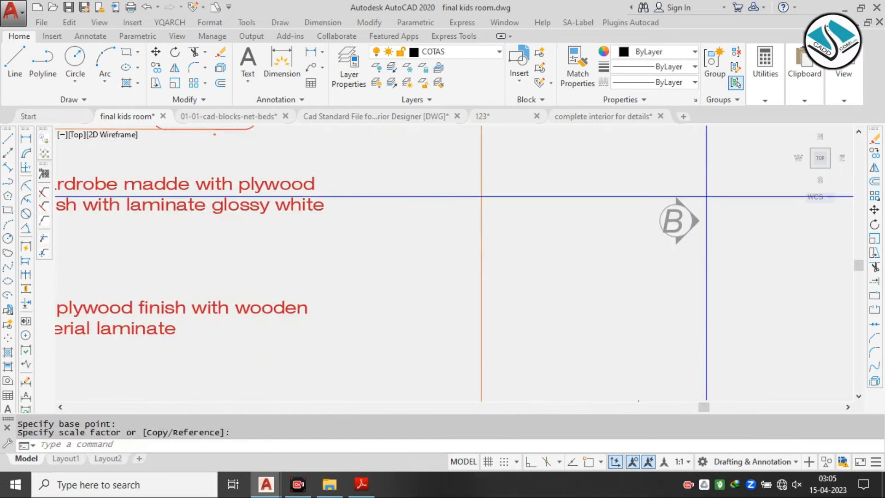
pyautogui.click(705, 195)
pyautogui.click(638, 266)
pyautogui.write('m')
pyautogui.press('Return')
pyautogui.press('Escape')
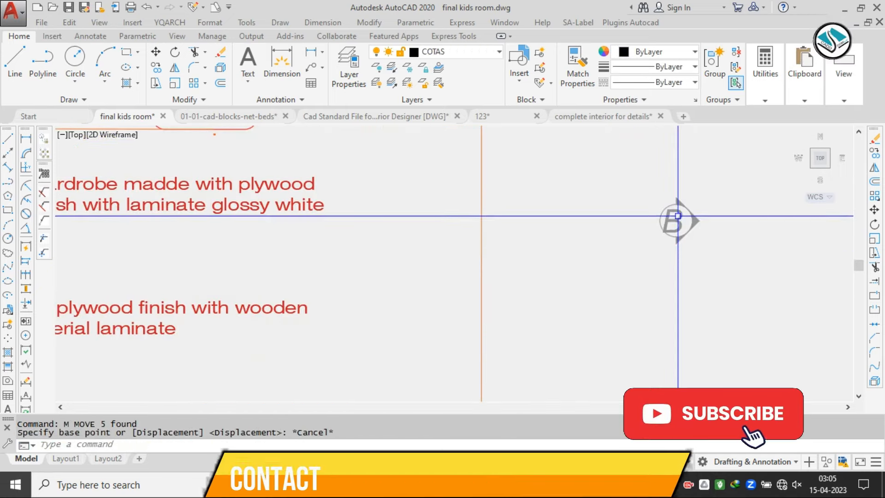
# Copy the scaled section B marker to the empty space just below it and change the copy's letter to A
pyautogui.click(697, 189)
pyautogui.click(699, 183)
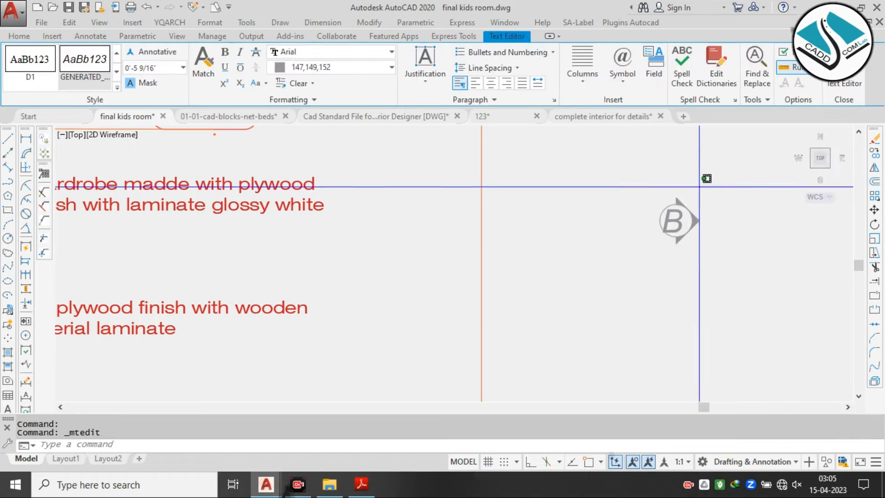
pyautogui.click(626, 256)
pyautogui.press('Return')
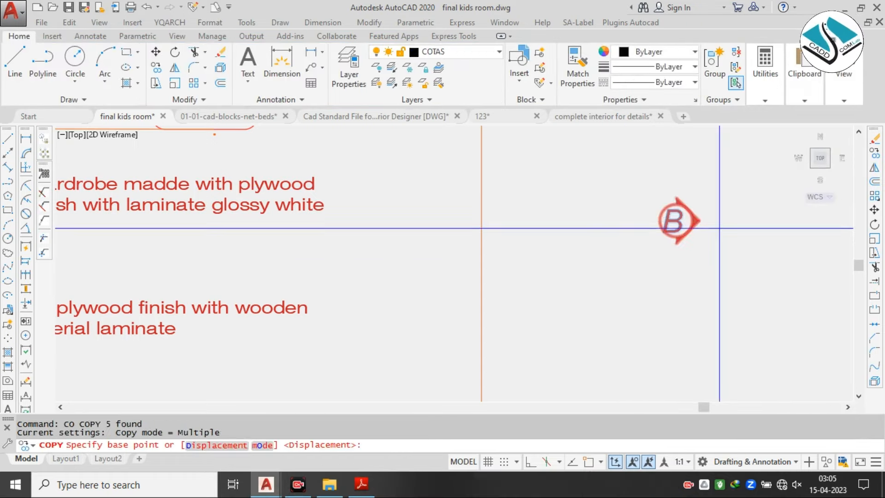
pyautogui.click(718, 228)
pyautogui.moveTo(659, 248); pyautogui.dragTo(631, 215, button='middle')
pyautogui.click(633, 266)
pyautogui.press('Escape')
pyautogui.scroll(2, 592, 255)
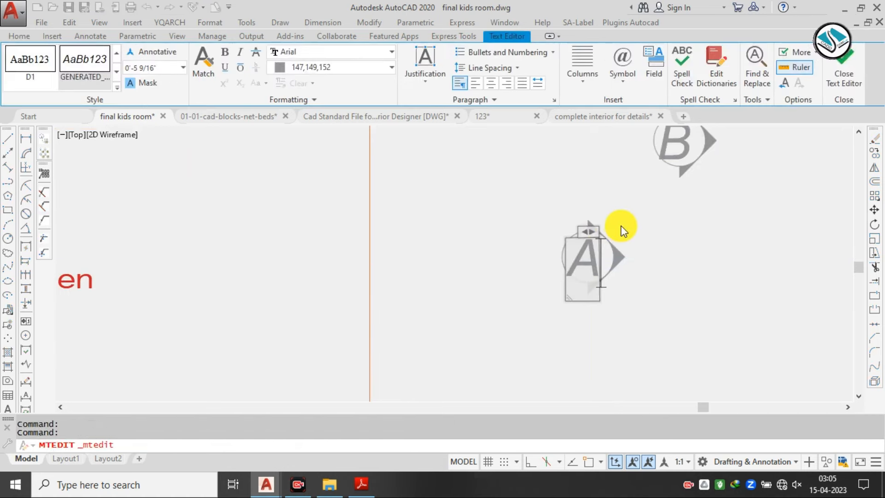
pyautogui.press('Escape')
# Copy the section A marker to a spot directly beside it and change the copy's letter to C
pyautogui.click(462, 243)
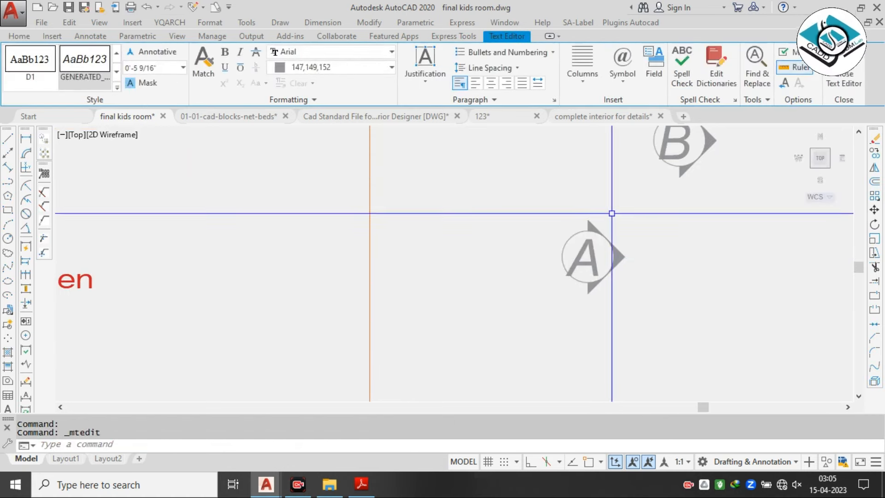
pyautogui.click(531, 292)
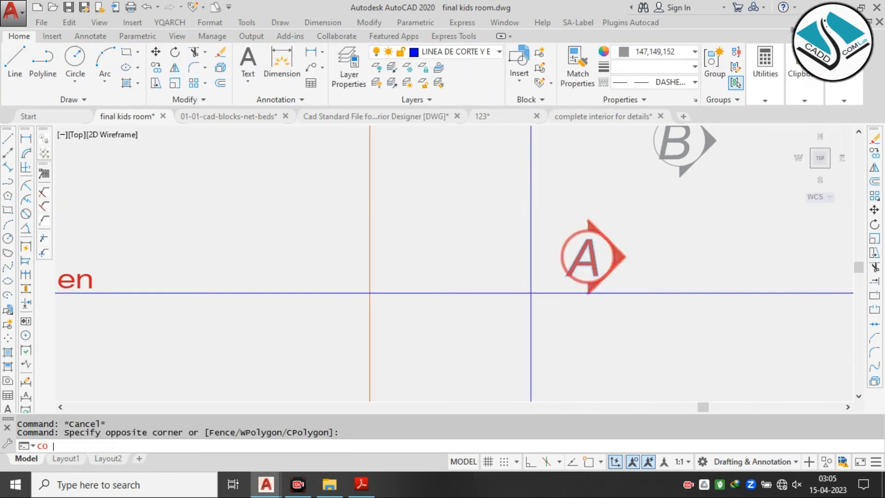
pyautogui.click(611, 276)
pyautogui.click(684, 282)
pyautogui.press('Escape')
pyautogui.doubleClick(658, 265)
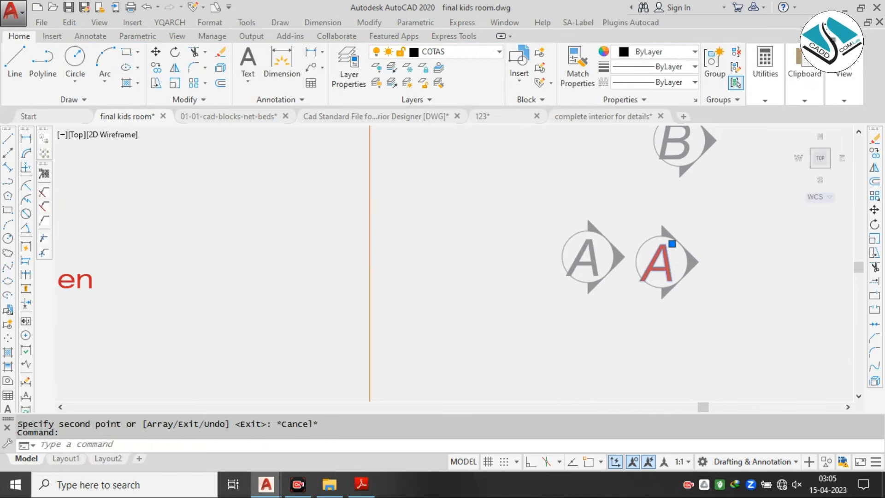
pyautogui.doubleClick(665, 262)
pyautogui.write('C')
pyautogui.click(591, 171)
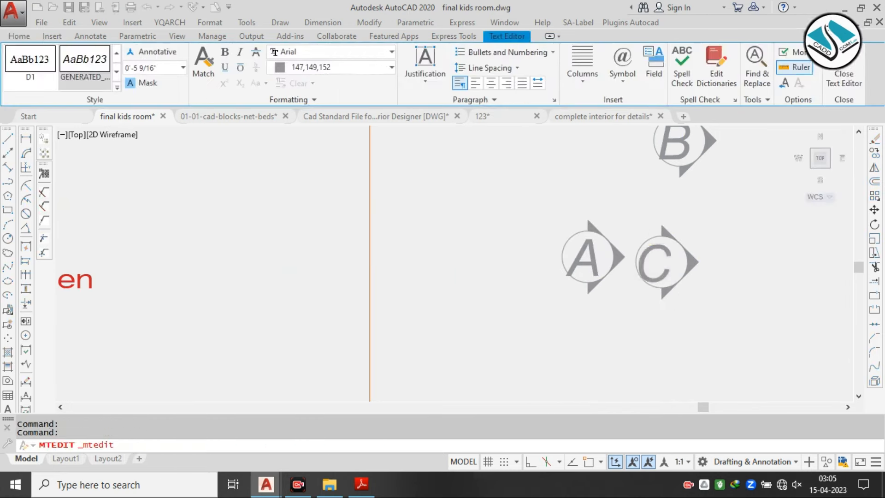
# Copy the section C marker further along the same row and change the copy's letter to D
pyautogui.moveTo(591, 171); pyautogui.dragTo(432, 150, button='middle')
pyautogui.click(596, 227)
pyautogui.click(499, 299)
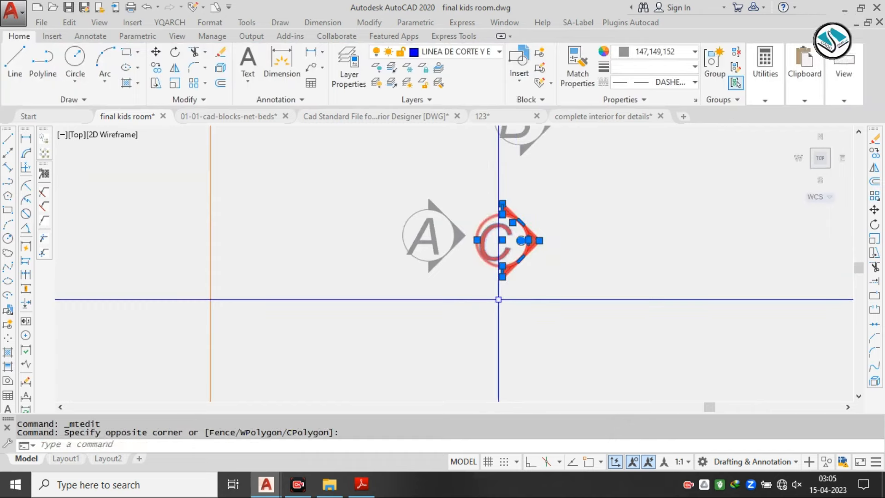
pyautogui.click(499, 284)
pyautogui.click(634, 283)
pyautogui.press('Escape')
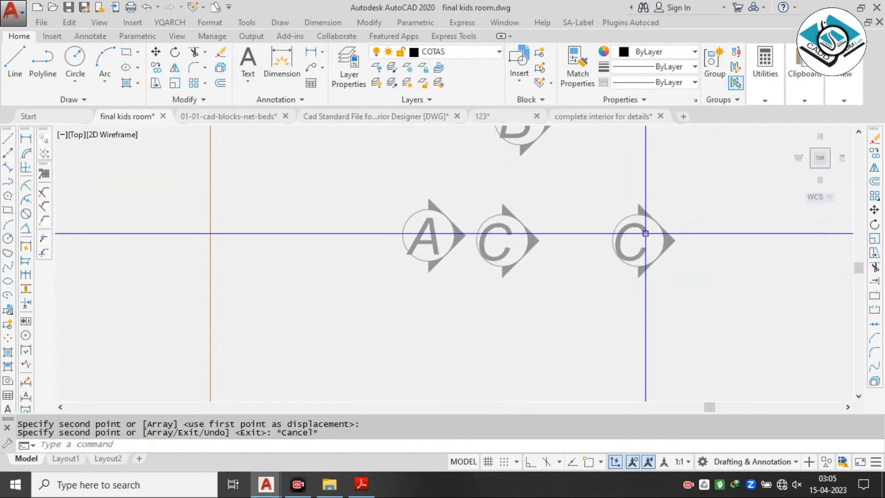
pyautogui.doubleClick(645, 233)
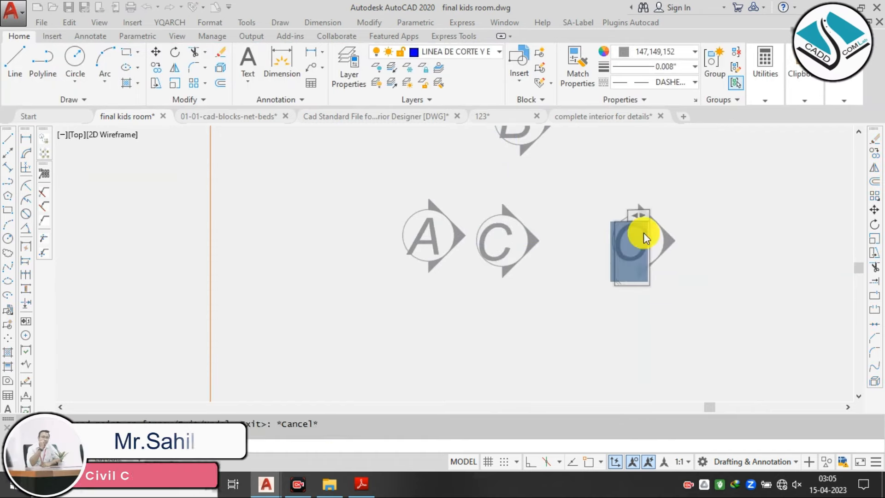
pyautogui.click(654, 220)
# Move the letter D so that it sits centred inside its marker circle
pyautogui.scroll(4, 653, 221)
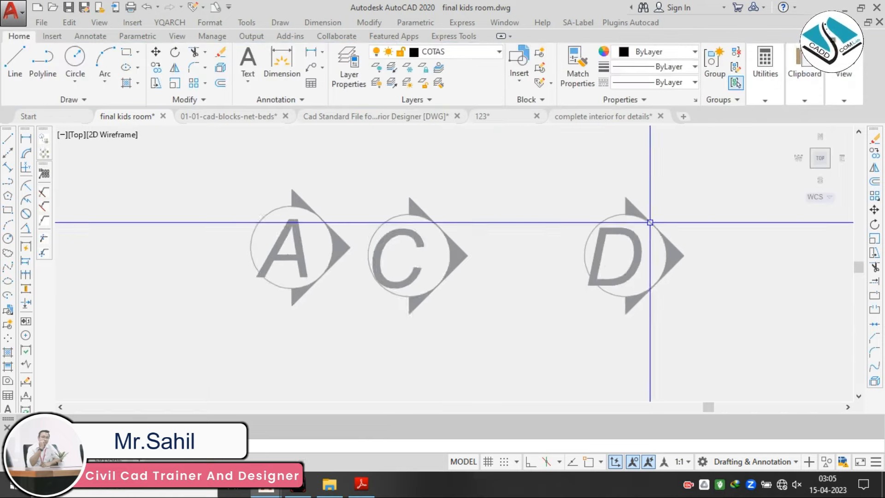
pyautogui.doubleClick(614, 269)
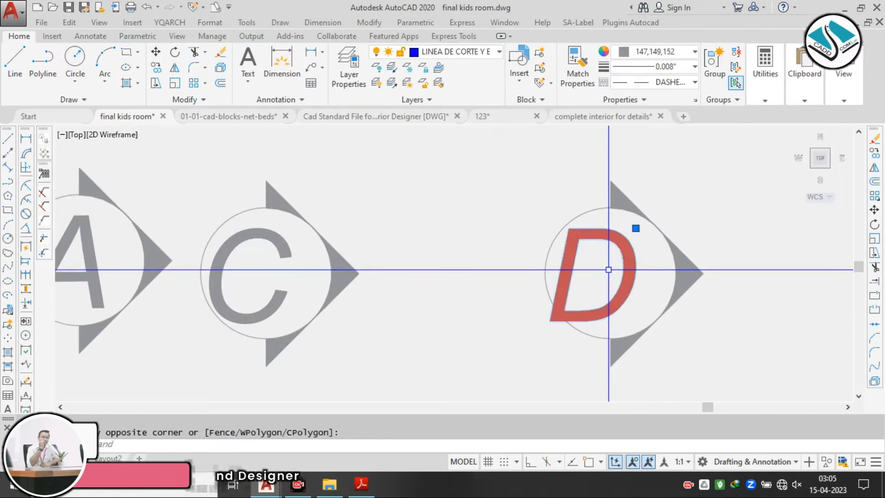
pyautogui.scroll(2, 614, 269)
pyautogui.write('m')
pyautogui.press('Return')
pyautogui.click(611, 269)
pyautogui.click(636, 264)
pyautogui.scroll(-2, 638, 264)
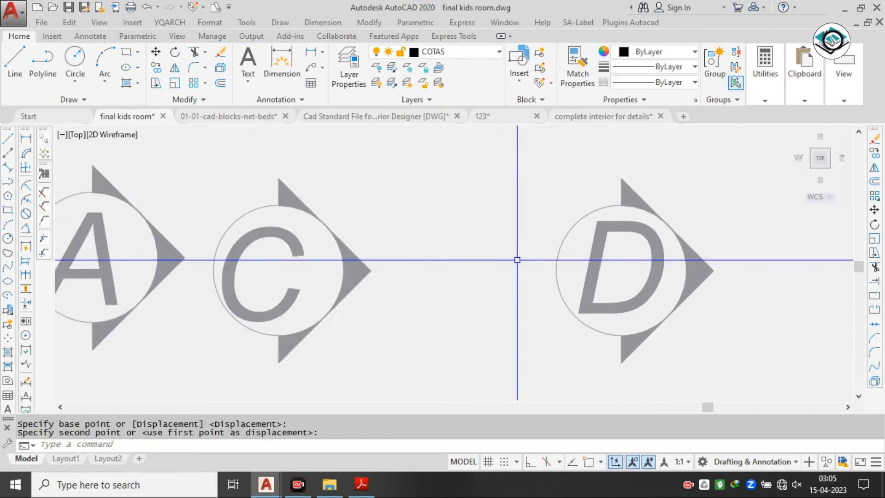
# Move the letter C so that it sits centred inside its marker circle
pyautogui.scroll(2, 221, 264)
pyautogui.click(350, 217)
pyautogui.click(297, 265)
pyautogui.write('m')
pyautogui.press('Return')
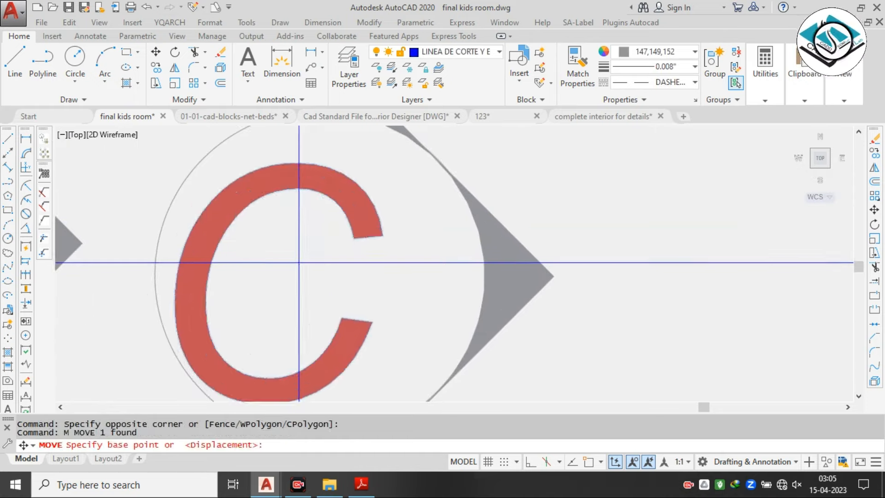
pyautogui.click(296, 264)
pyautogui.click(408, 240)
pyautogui.scroll(-3, 407, 240)
# Move the letter A so that it sits centred inside its marker circle
pyautogui.scroll(5, 349, 237)
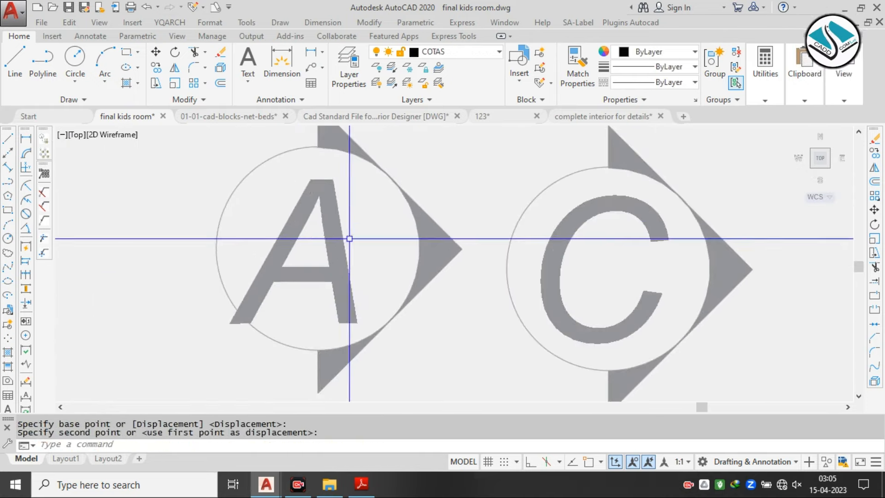
pyautogui.click(322, 243)
pyautogui.write('m')
pyautogui.press('Return')
pyautogui.click(335, 239)
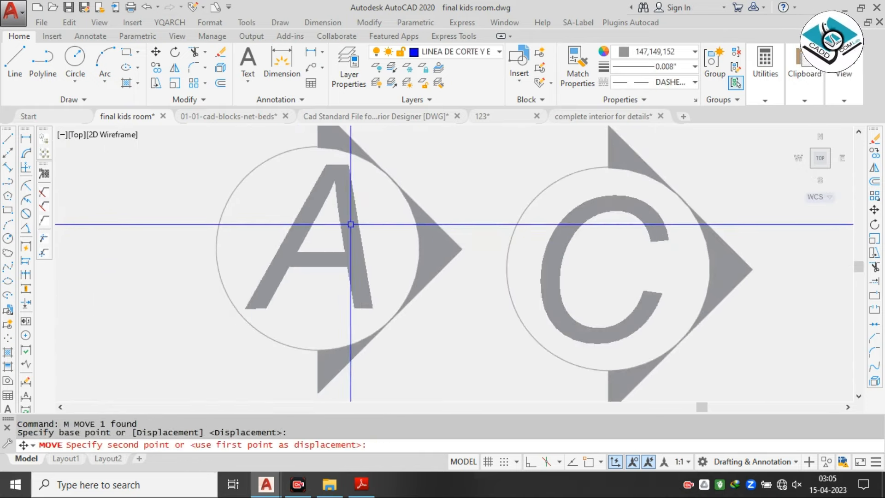
pyautogui.click(351, 228)
# Move the whole section A marker into the kids room plan, between the rug and the wardrobe
pyautogui.scroll(-2, 378, 227)
pyautogui.scroll(-2, 494, 243)
pyautogui.moveTo(496, 197); pyautogui.dragTo(520, 251, button='middle')
pyautogui.scroll(3, 461, 272)
pyautogui.click(499, 285)
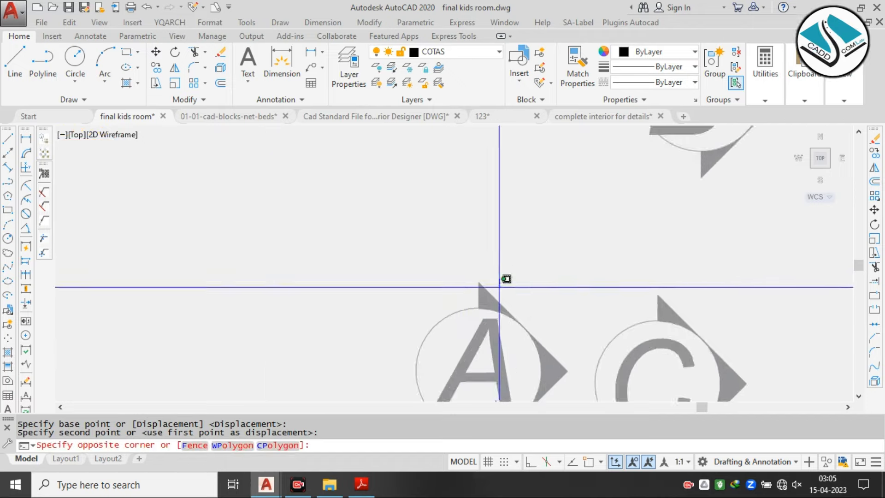
pyautogui.moveTo(498, 285); pyautogui.dragTo(486, 170, button='middle')
pyautogui.click(364, 296)
pyautogui.click(522, 185)
pyautogui.click(419, 305)
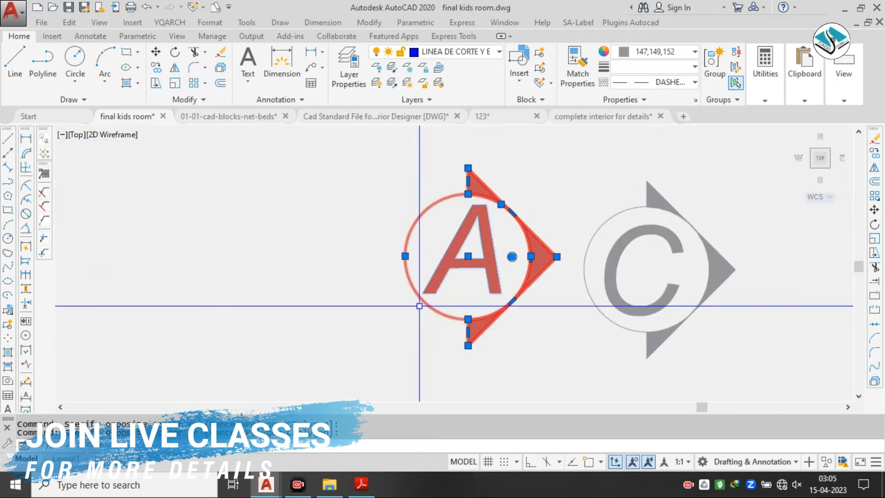
pyautogui.write('m')
pyautogui.press('Return')
pyautogui.click(511, 257)
pyautogui.scroll(-2, 433, 252)
pyautogui.moveTo(419, 252); pyautogui.dragTo(618, 270, button='middle')
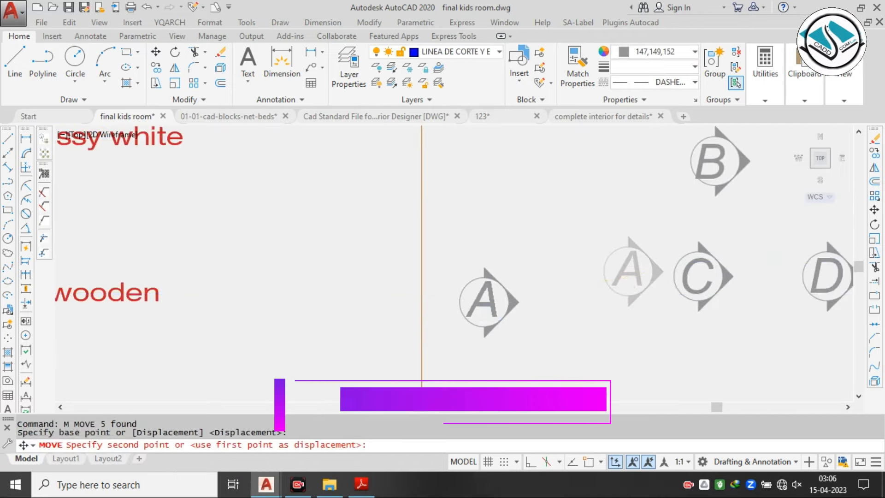
pyautogui.scroll(-3, 499, 302)
pyautogui.scroll(6, 445, 263)
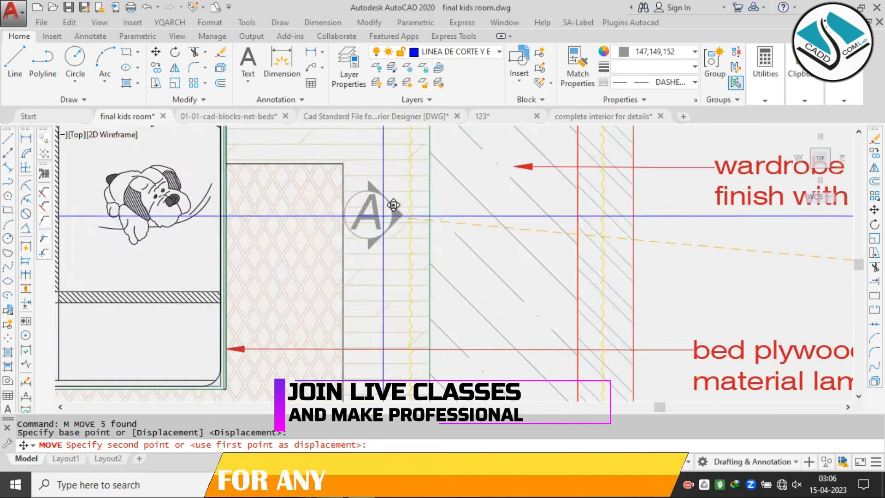
pyautogui.scroll(-1, 386, 222)
pyautogui.click(383, 222)
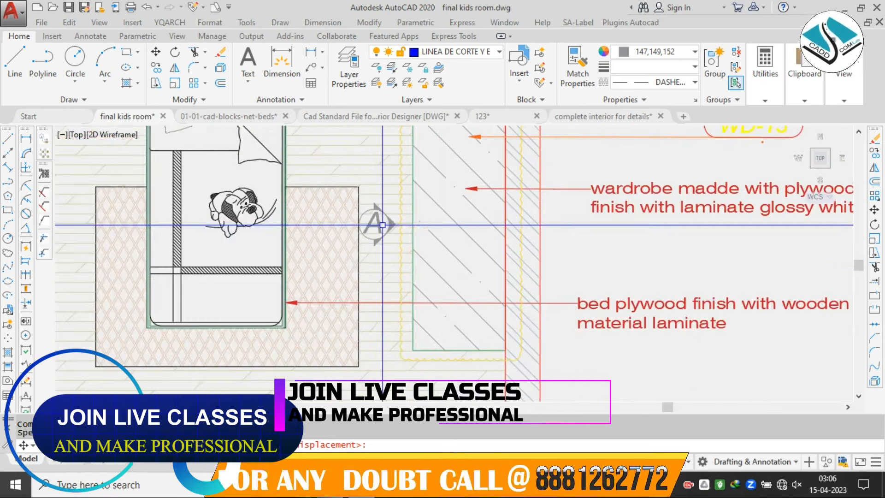
# Mirror the section B marker across a vertical line at its left edge with Ortho on, keeping the source marker
pyautogui.scroll(-2, 442, 250)
pyautogui.scroll(2, 744, 250)
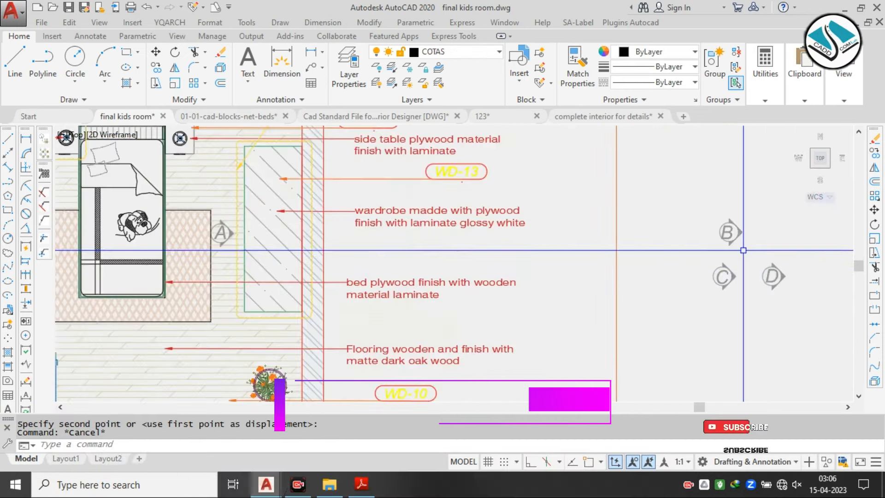
pyautogui.click(759, 199)
pyautogui.click(687, 243)
pyautogui.write('MI')
pyautogui.press('Return')
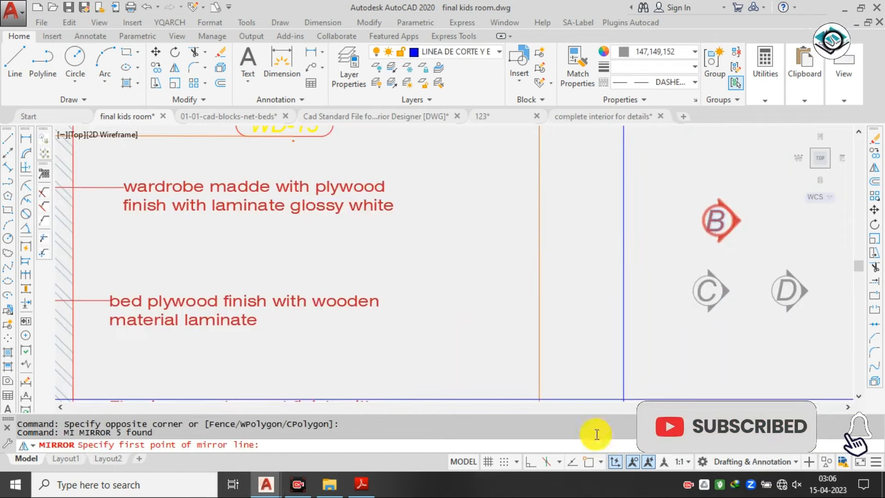
pyautogui.click(699, 198)
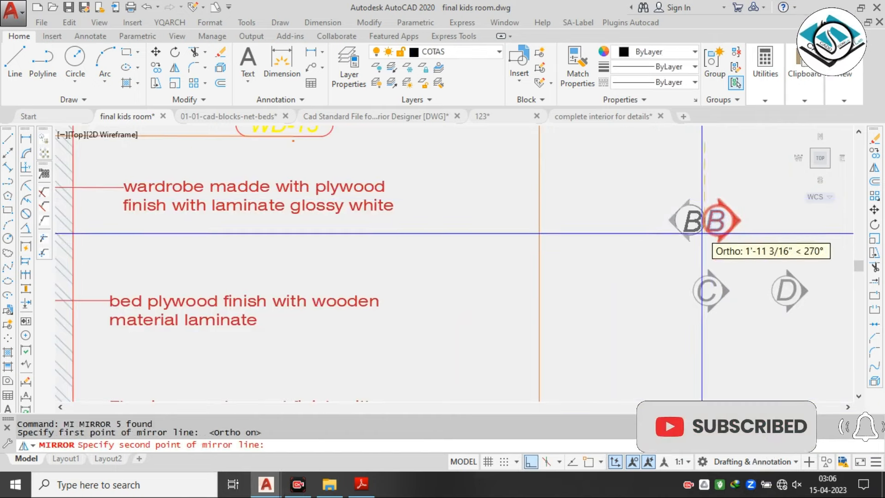
pyautogui.click(699, 226)
pyautogui.press('Return')
# Move the mirrored section B marker into the plan between the study table and the rug, with Ortho off
pyautogui.scroll(2, 699, 232)
pyautogui.click(691, 157)
pyautogui.click(636, 243)
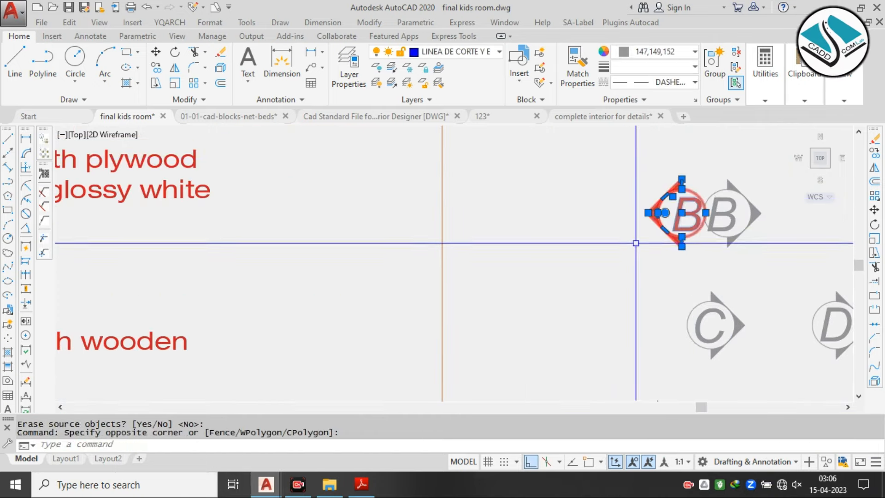
pyautogui.scroll(2, 721, 223)
pyautogui.write('M')
pyautogui.press('Return')
pyautogui.click(682, 212)
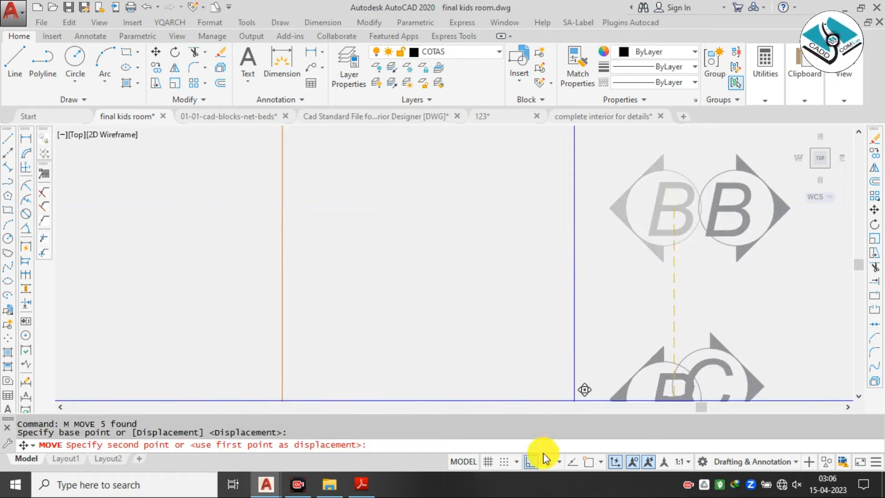
pyautogui.press('F8')
pyautogui.scroll(-3, 668, 308)
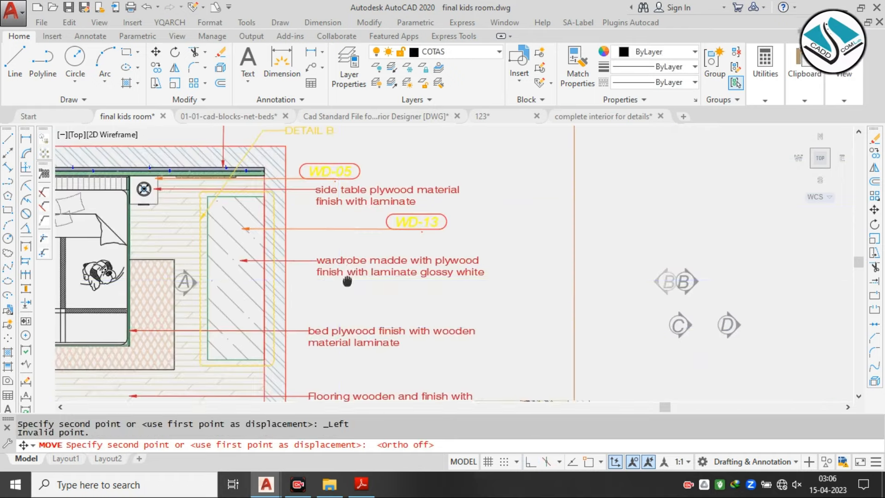
pyautogui.moveTo(347, 281); pyautogui.dragTo(678, 256, button='middle')
pyautogui.scroll(2, 341, 263)
pyautogui.scroll(-3, 470, 290)
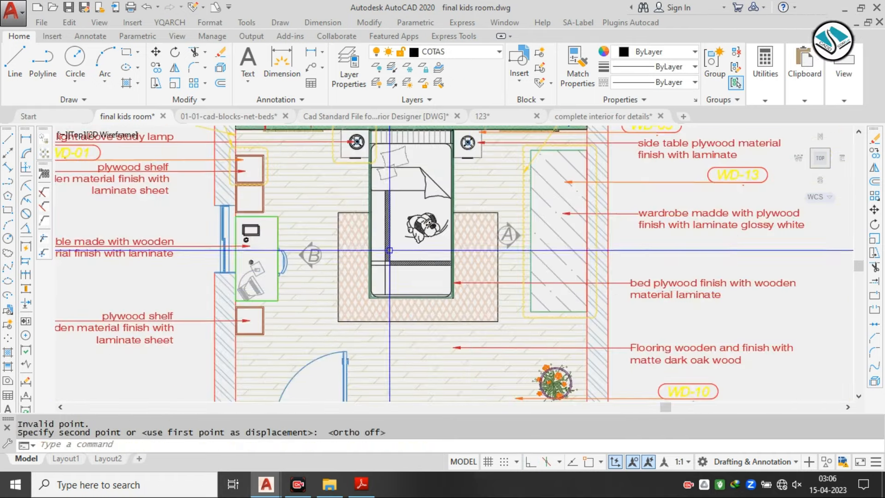
pyautogui.press('Escape')
# Rotate the section C marker 90° with Ortho on so its arrow points up
pyautogui.scroll(-1, 472, 282)
pyautogui.moveTo(606, 275); pyautogui.dragTo(405, 261, button='middle')
pyautogui.scroll(2, 642, 264)
pyautogui.click(653, 247)
pyautogui.press('Escape')
pyautogui.click(558, 249)
pyautogui.click(505, 312)
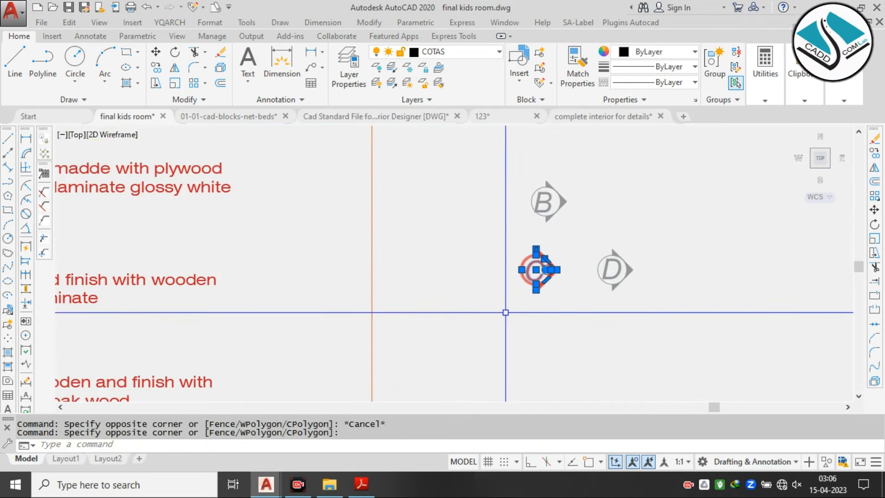
pyautogui.write('RO')
pyautogui.press('Return')
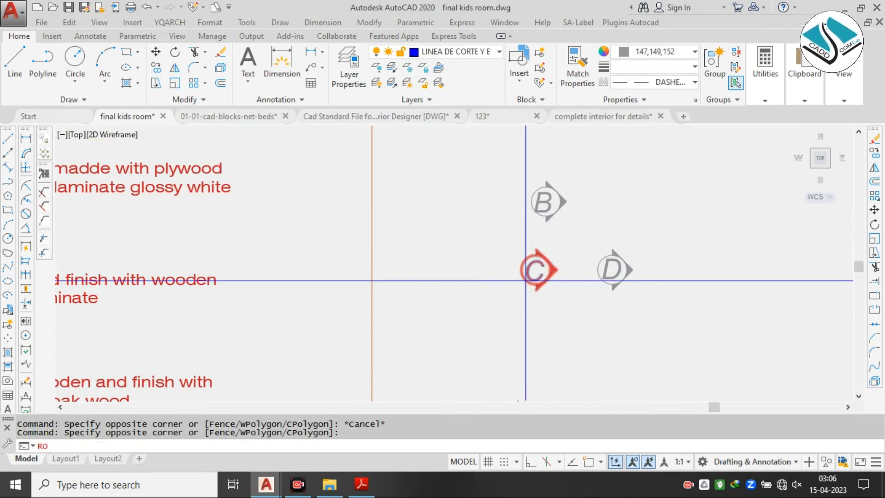
pyautogui.click(520, 278)
pyautogui.click(531, 462)
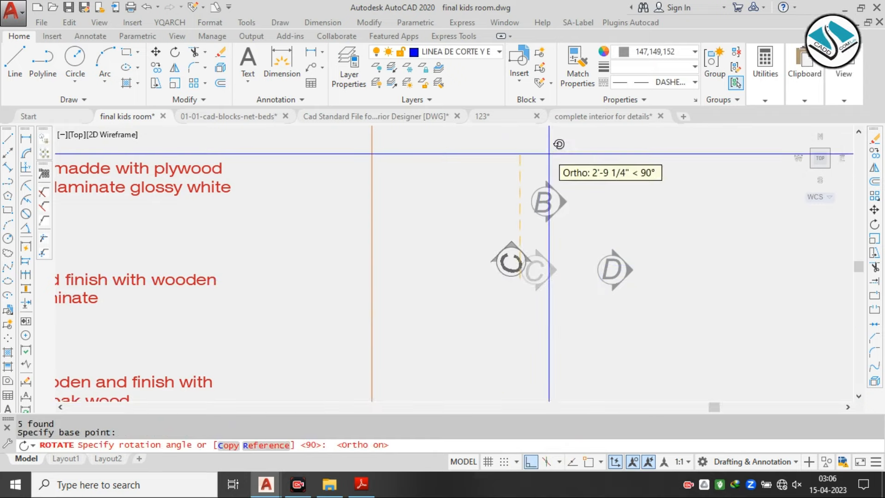
pyautogui.click(548, 153)
# Move the rotated section C marker into the plan below the rug, beside the door swing, with Ortho off
pyautogui.click(523, 231)
pyautogui.click(474, 310)
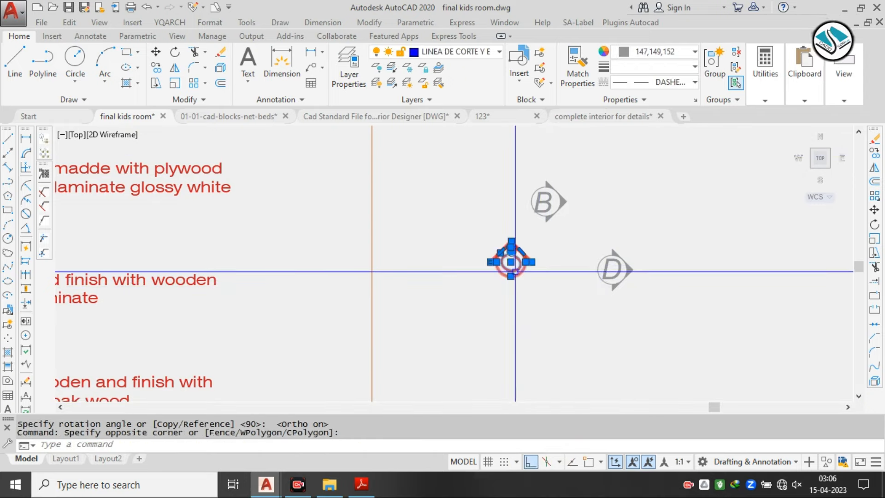
pyautogui.scroll(2, 530, 245)
pyautogui.write('m')
pyautogui.press('Return')
pyautogui.click(500, 270)
pyautogui.scroll(-3, 553, 221)
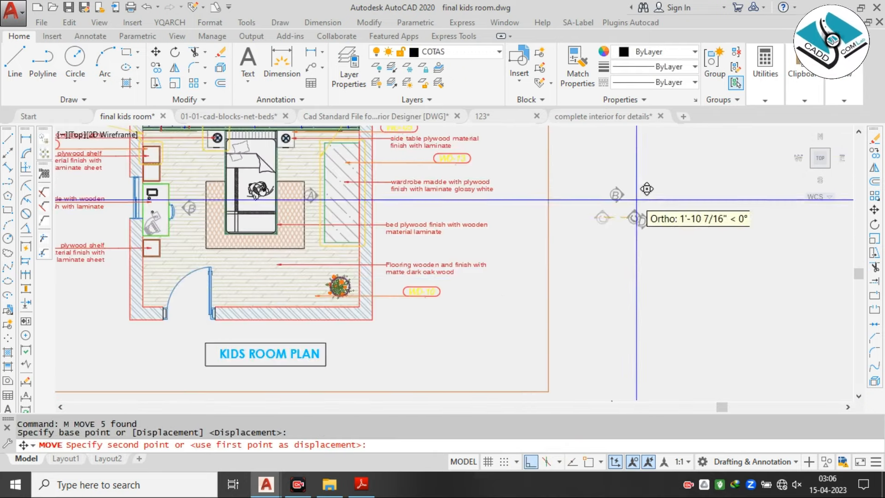
pyautogui.click(530, 462)
pyautogui.scroll(3, 296, 212)
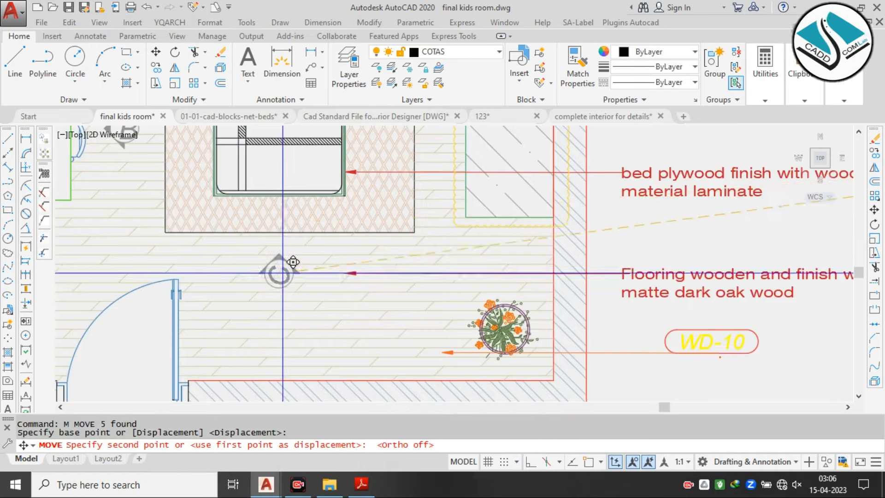
pyautogui.scroll(-4, 293, 261)
pyautogui.press('Escape')
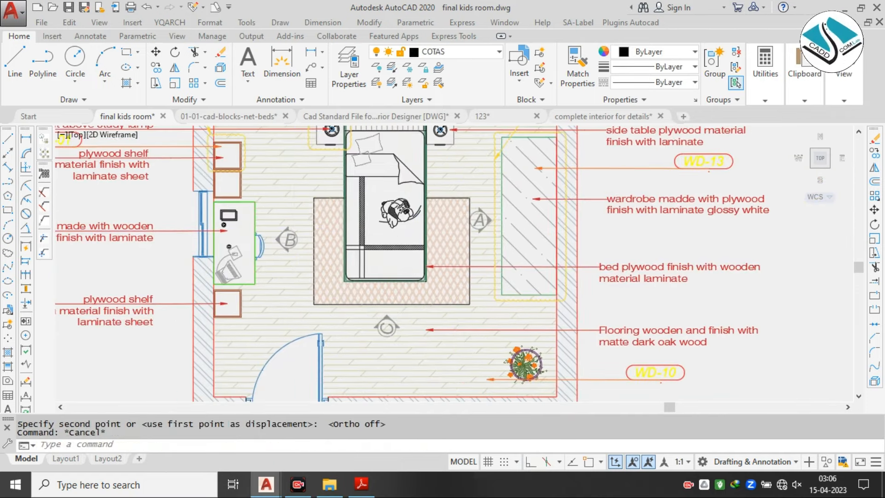
# Delete the leftover section B and D markers beside the kids room plan frame
pyautogui.moveTo(463, 230); pyautogui.dragTo(478, 265, button='middle')
pyautogui.scroll(-2, 467, 260)
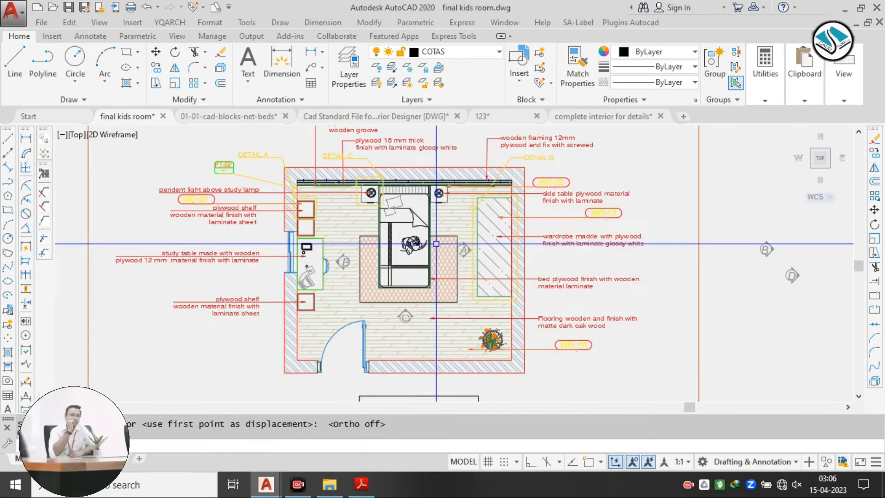
pyautogui.scroll(2, 436, 243)
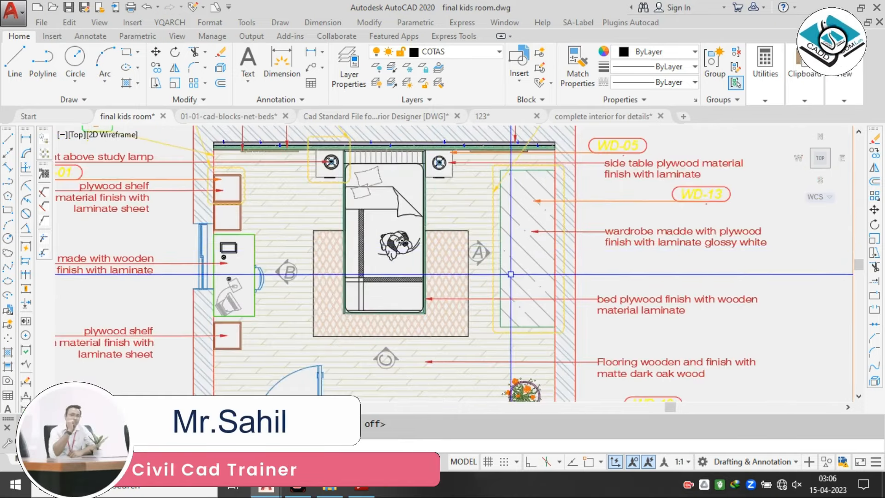
pyautogui.scroll(-2, 510, 274)
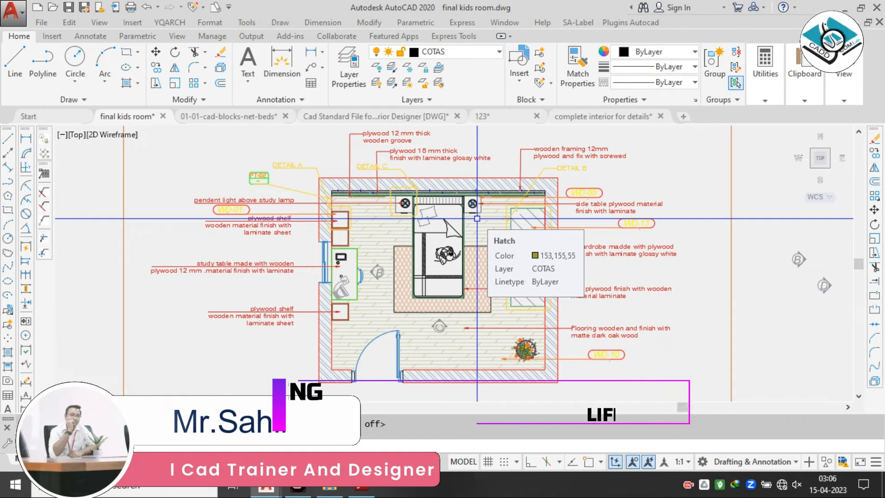
pyautogui.moveTo(835, 238); pyautogui.dragTo(630, 237, button='middle')
pyautogui.click(633, 237)
pyautogui.click(572, 305)
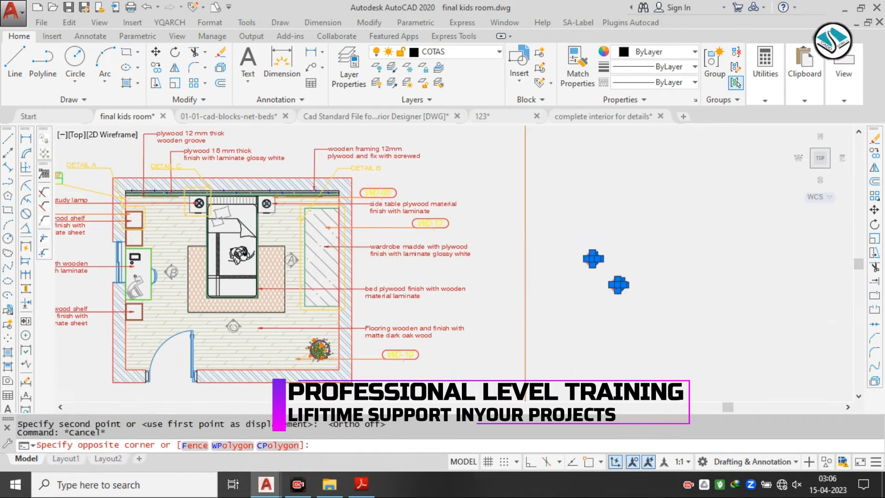
# Move the horizontal section line and its two A end markers from above the reference photos to beside the kids room plan frame
pyautogui.scroll(-4, 569, 277)
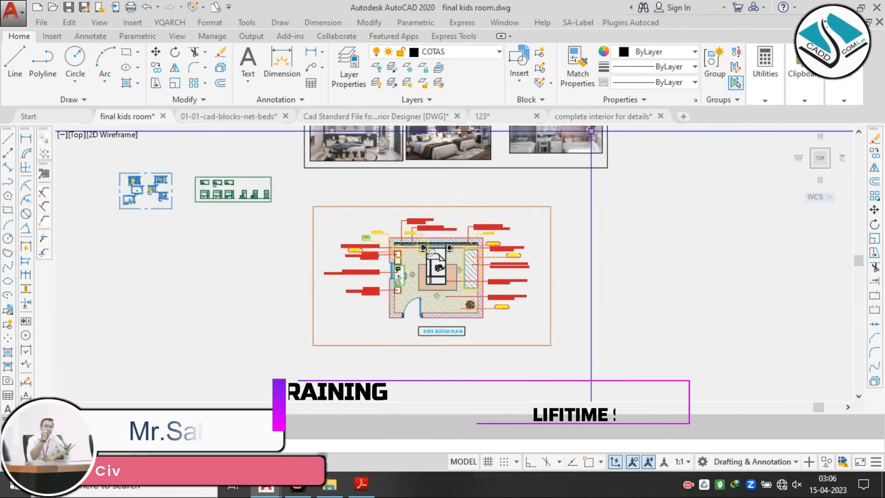
pyautogui.scroll(-2, 497, 196)
pyautogui.moveTo(497, 197); pyautogui.dragTo(401, 300, button='middle')
pyautogui.scroll(-4, 445, 247)
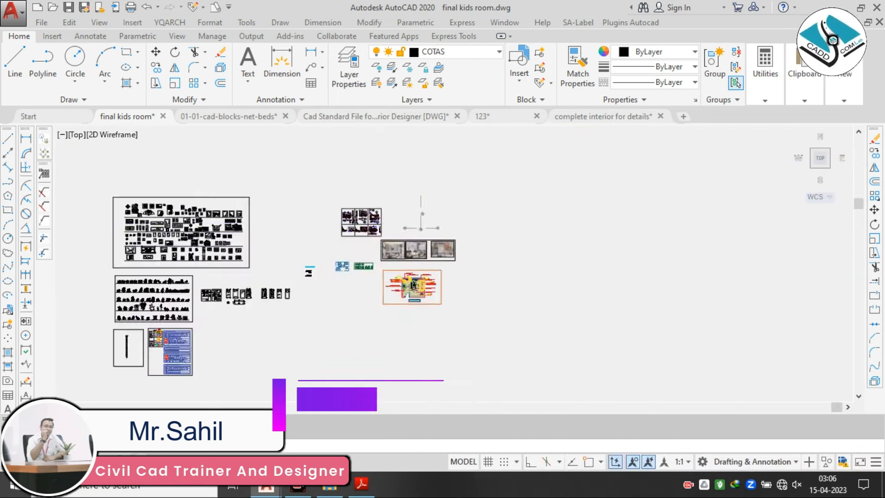
pyautogui.scroll(6, 431, 221)
pyautogui.scroll(5, 414, 247)
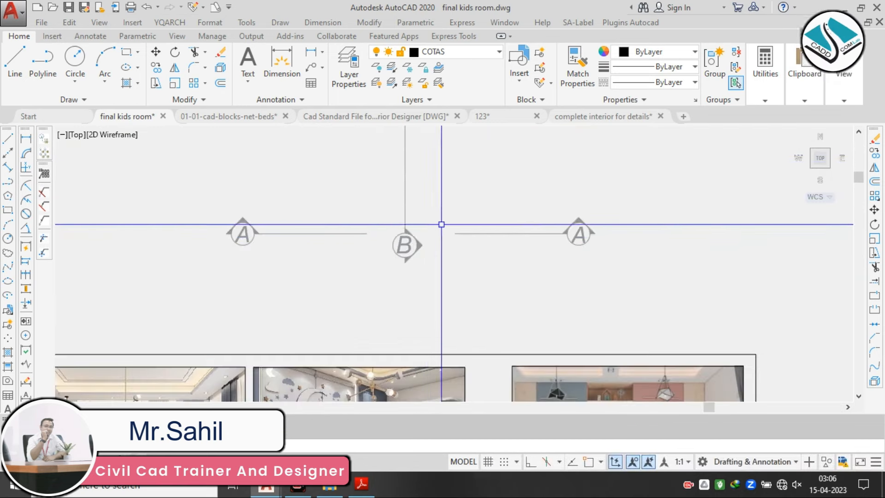
pyautogui.click(470, 219)
pyautogui.click(452, 255)
pyautogui.click(298, 209)
pyautogui.click(213, 253)
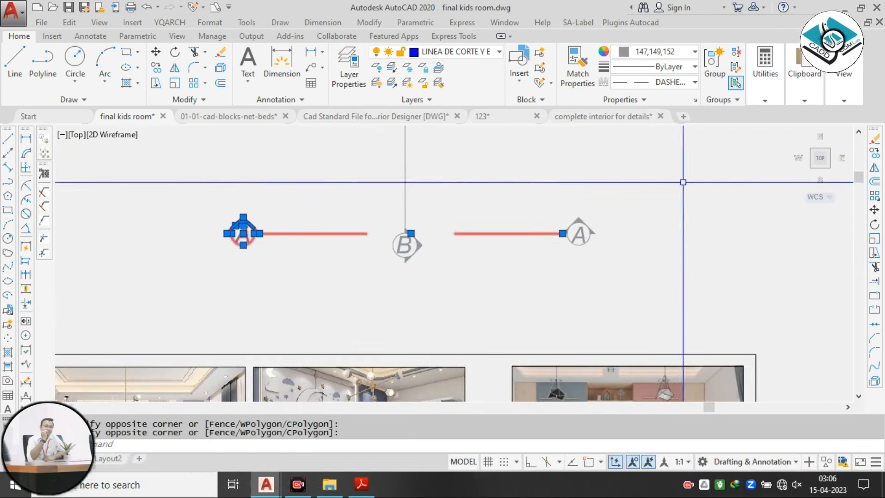
pyautogui.click(627, 215)
pyautogui.click(593, 236)
pyautogui.click(620, 195)
pyautogui.click(542, 268)
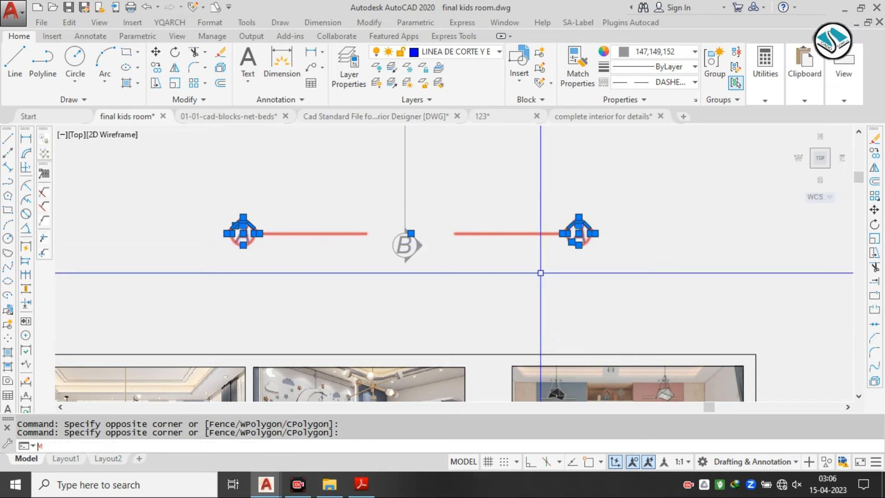
pyautogui.press('Return')
pyautogui.click(328, 248)
pyautogui.scroll(-6, 347, 170)
pyautogui.scroll(5, 466, 352)
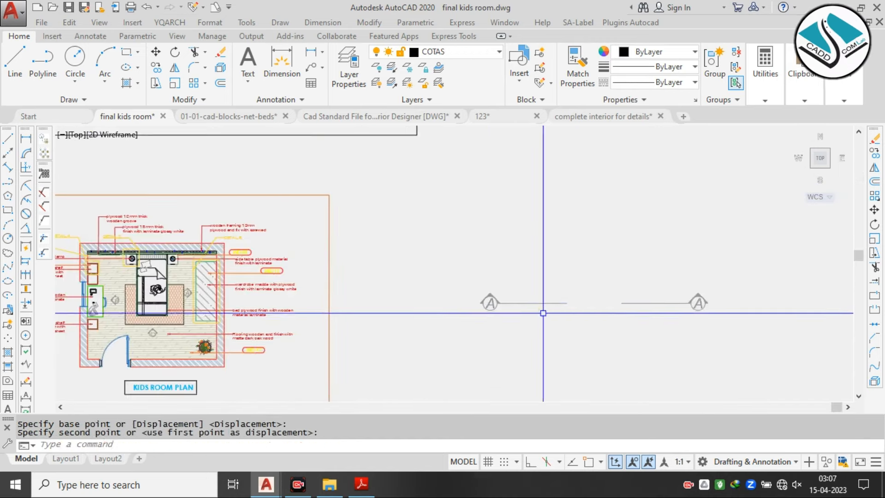
pyautogui.press('Escape')
# Set the linetype of the line between the two A markers to CENTER and open its properties
pyautogui.click(619, 294)
pyautogui.click(568, 320)
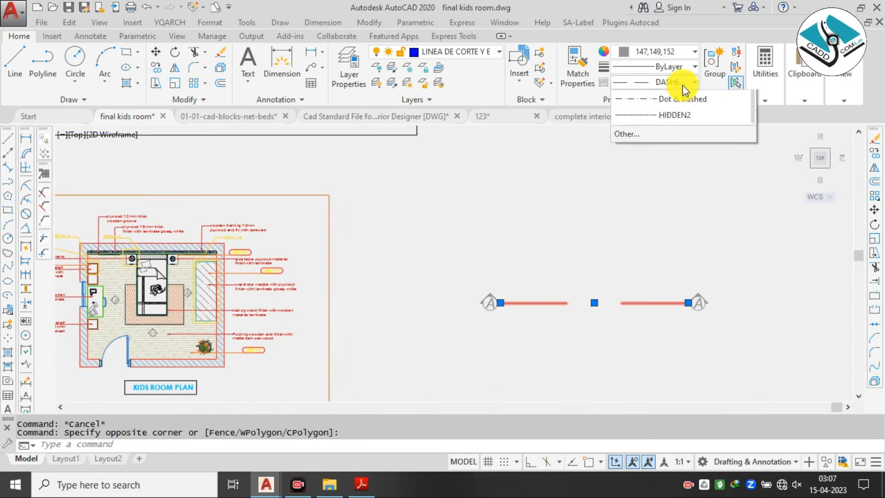
pyautogui.click(673, 143)
pyautogui.click(628, 263)
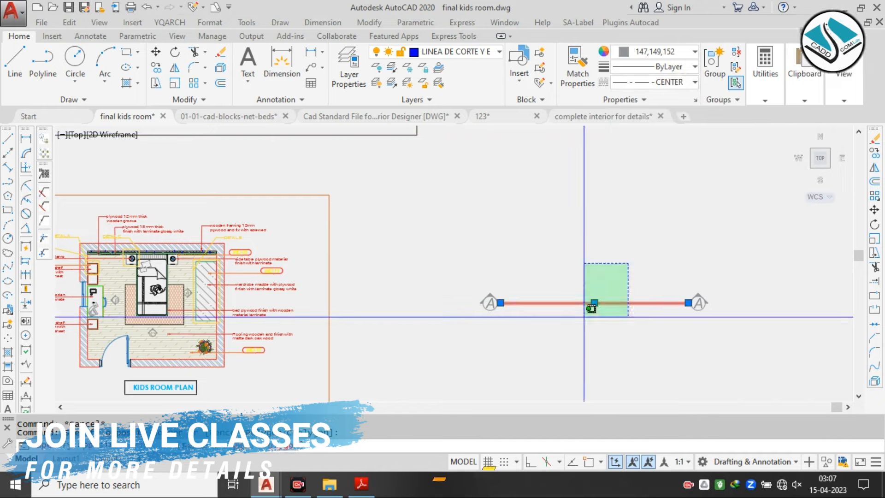
pyautogui.click(592, 308)
pyautogui.write('ch')
pyautogui.press('Return')
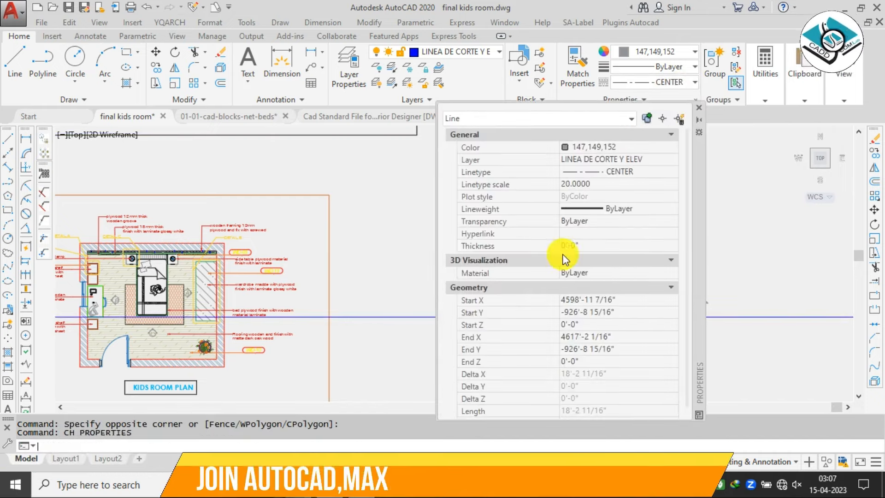
# Try linetype scales of 10 and 5 on the line between the A markers
pyautogui.click(595, 185)
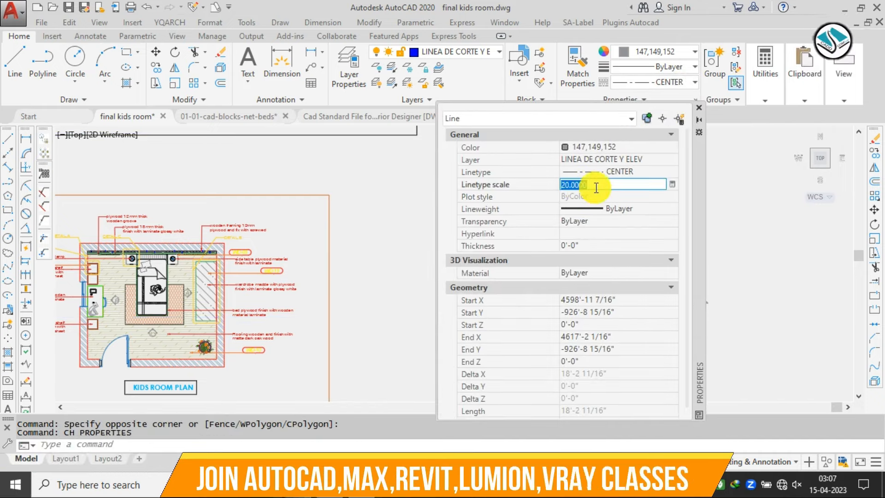
pyautogui.write('10')
pyautogui.press('Return')
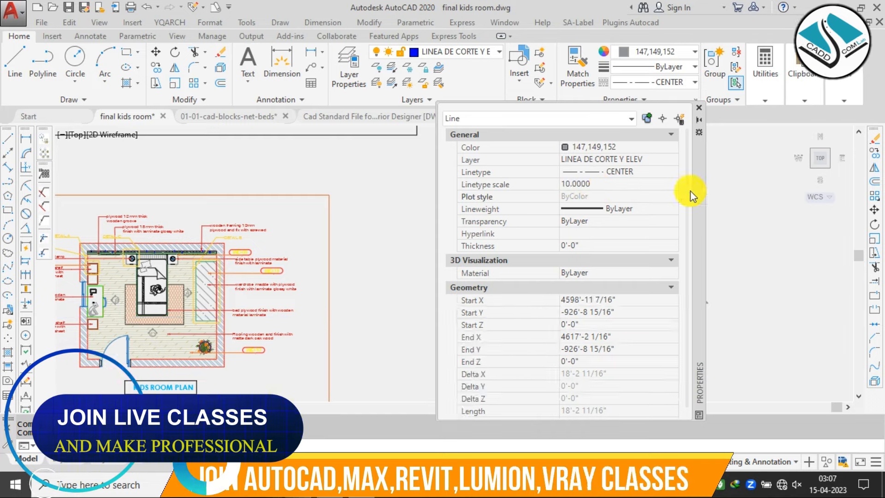
pyautogui.moveTo(690, 189); pyautogui.dragTo(489, 236)
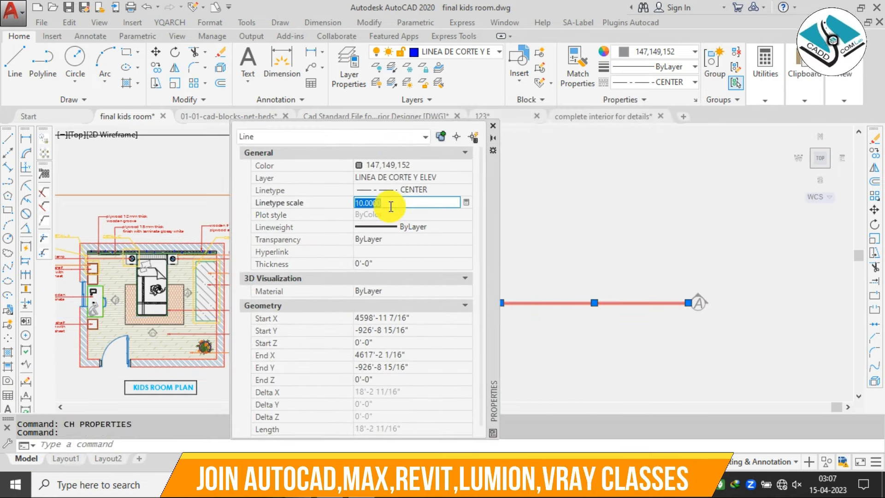
pyautogui.click(389, 205)
pyautogui.write('5')
pyautogui.press('Return')
pyautogui.press('Escape')
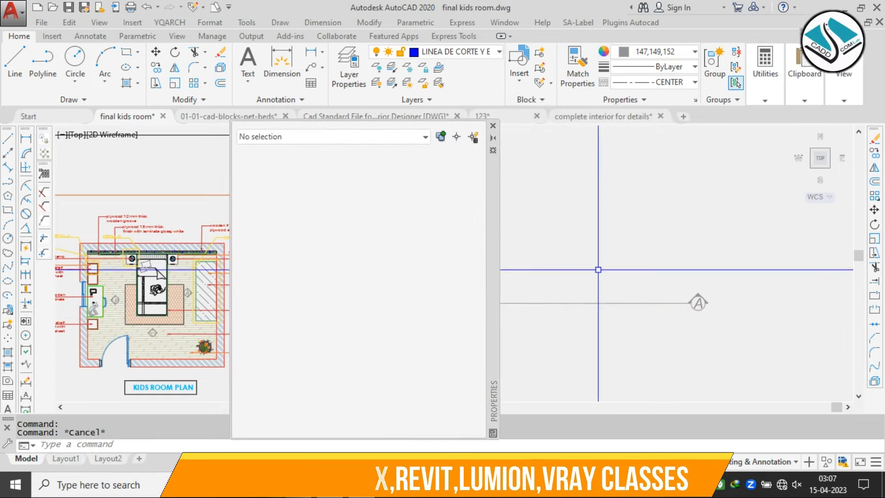
# Set the section line's linetype to CENTER2 with a linetype scale of 20, and close its properties
pyautogui.click(675, 83)
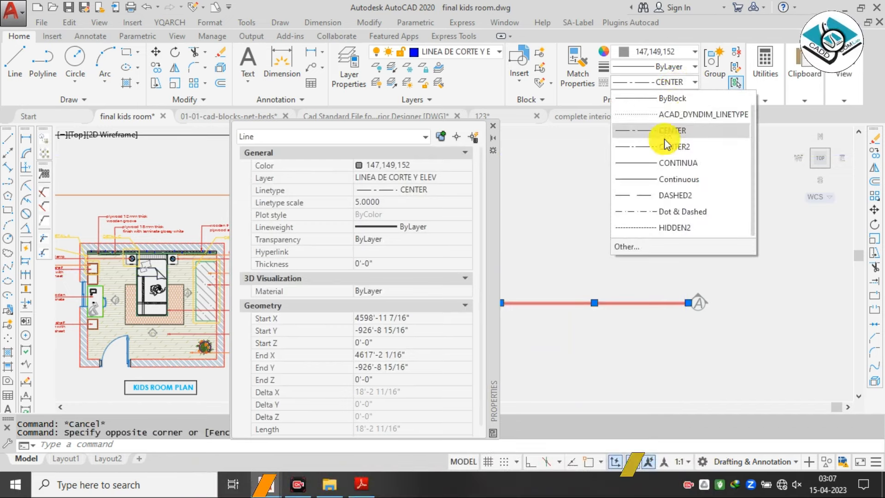
pyautogui.click(684, 149)
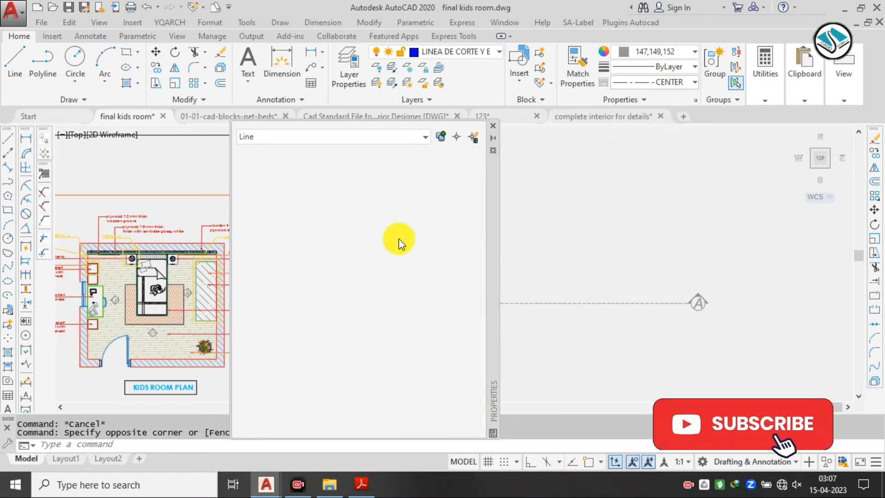
pyautogui.click(377, 204)
pyautogui.write('20')
pyautogui.press('Return')
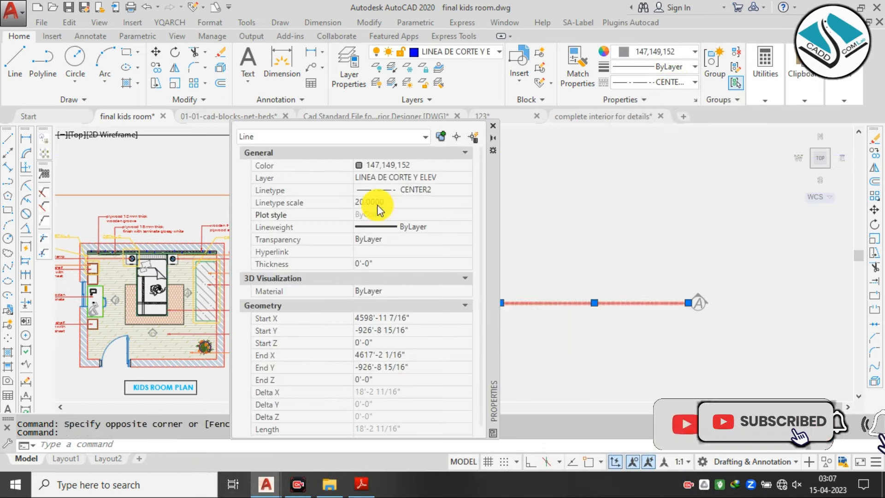
pyautogui.click(491, 127)
pyautogui.press('Escape')
pyautogui.press('Escape')
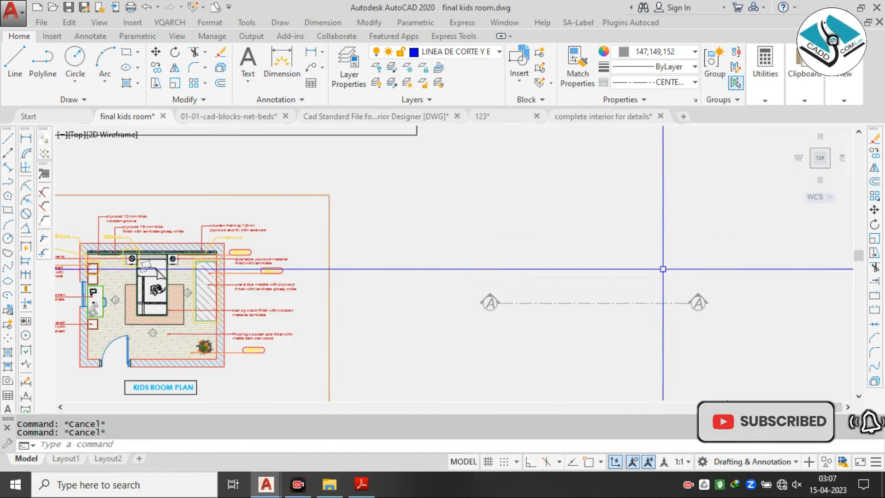
# Group the section line with its two A end markers
pyautogui.click(733, 239)
pyautogui.click(531, 314)
pyautogui.click(714, 62)
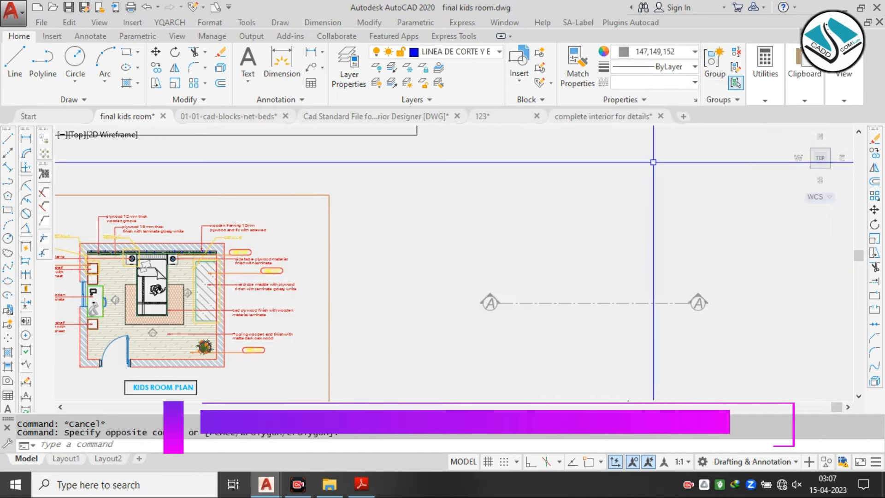
# Scale up the grouped A section line by eye so it is wider than the room with its material notes
pyautogui.click(610, 178)
pyautogui.click(524, 321)
pyautogui.write('SC')
pyautogui.press('Return')
pyautogui.click(550, 296)
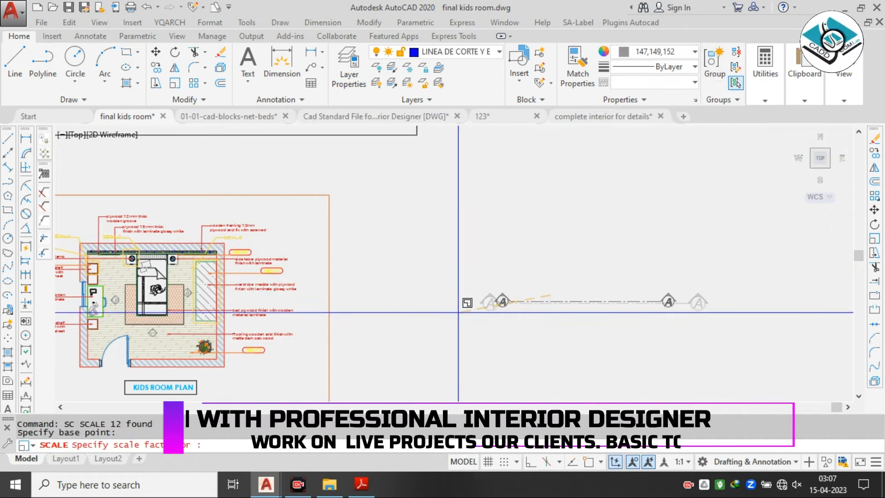
pyautogui.click(409, 321)
# Move the enlarged A section line horizontally across the plan near the foot of the bed, with a marker on each side of the room
pyautogui.click(603, 235)
pyautogui.click(544, 325)
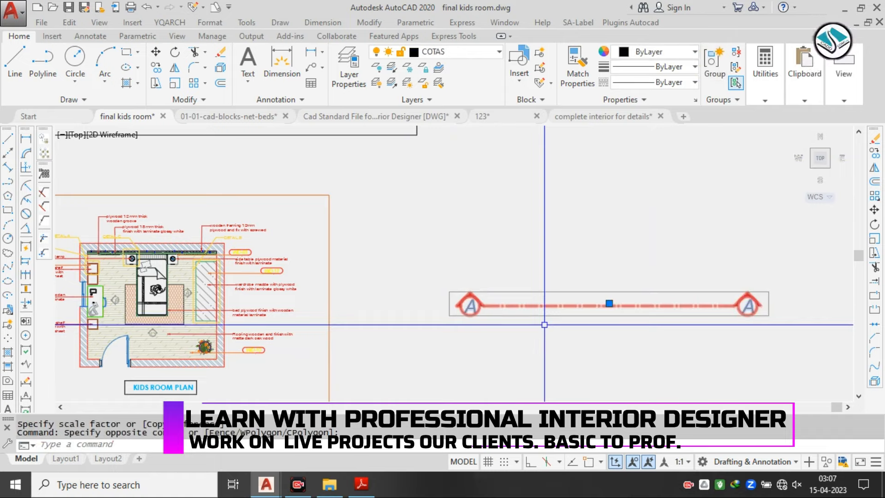
pyautogui.write('M')
pyautogui.press('Return')
pyautogui.click(640, 305)
pyautogui.moveTo(369, 290); pyautogui.dragTo(566, 268, button='middle')
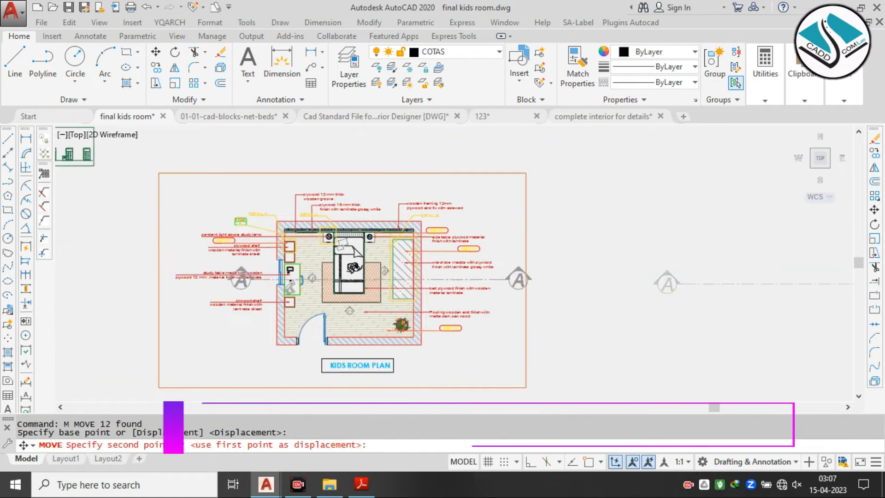
pyautogui.scroll(5, 401, 269)
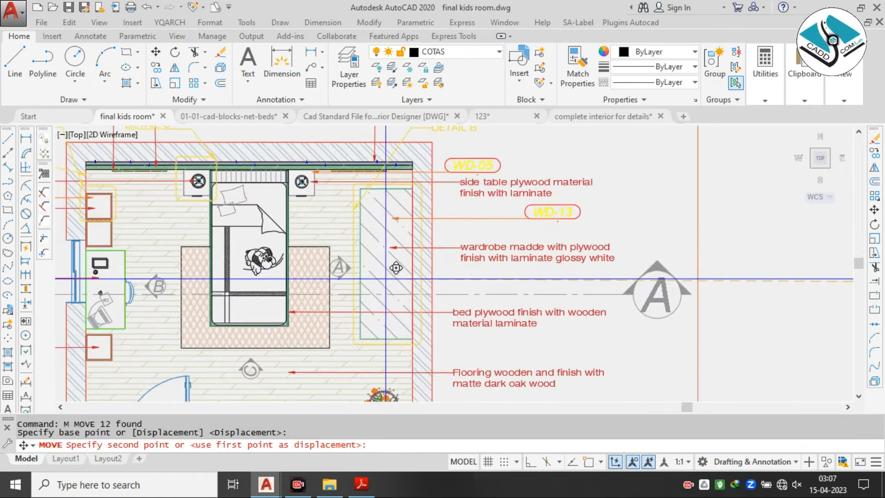
pyautogui.moveTo(396, 268); pyautogui.dragTo(522, 262, button='middle')
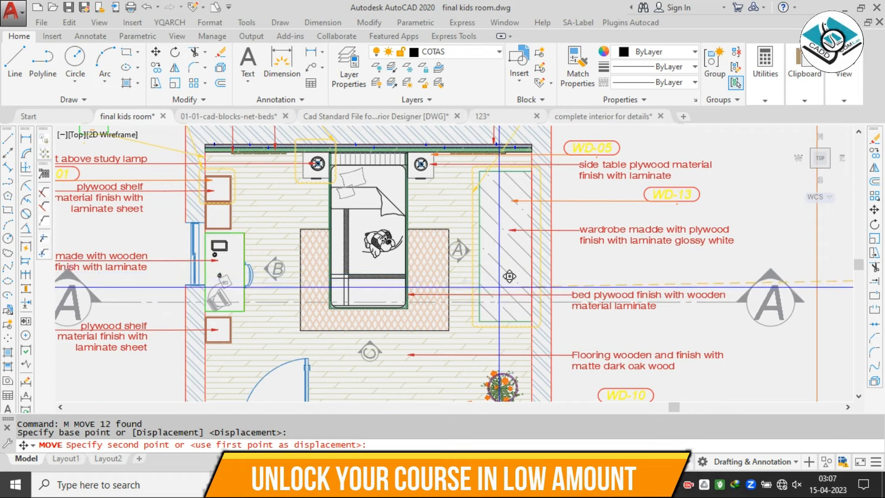
pyautogui.press('Escape')
pyautogui.scroll(-3, 576, 267)
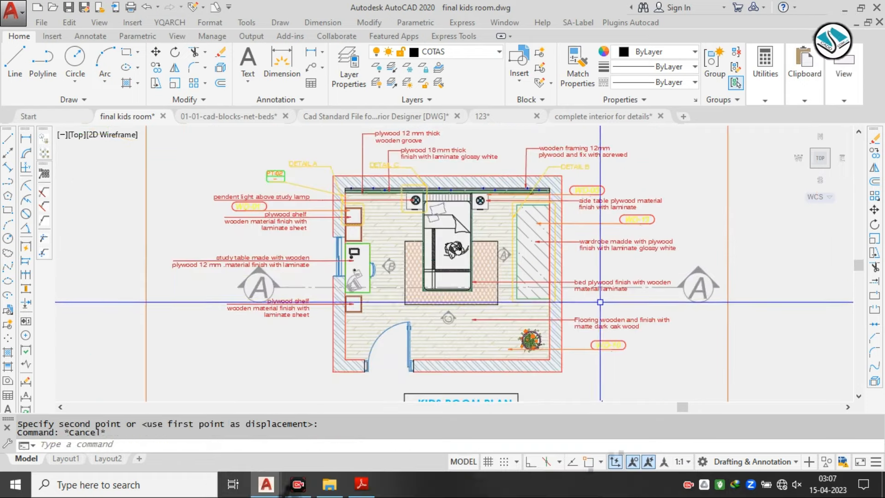
# Copy the A section line to the empty space beside the plan frame
pyautogui.scroll(-2, 600, 302)
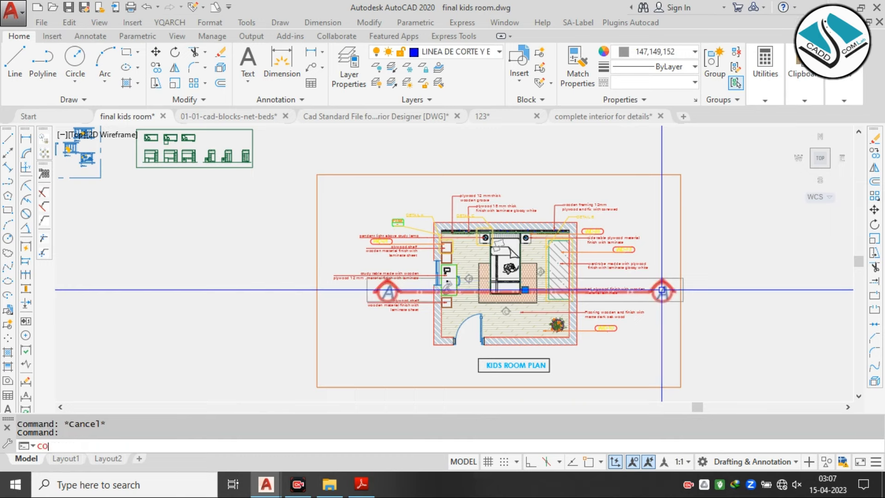
pyautogui.press('Return')
pyautogui.click(662, 290)
pyautogui.moveTo(725, 300); pyautogui.dragTo(448, 302, button='middle')
pyautogui.click(718, 259)
pyautogui.press('Escape')
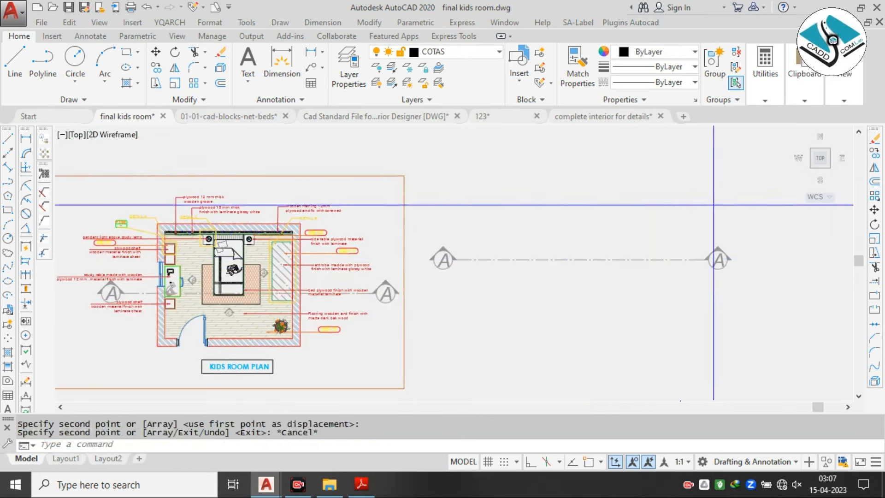
# Rotate the copied section line 90° clockwise so it runs vertically
pyautogui.click(713, 205)
pyautogui.click(633, 312)
pyautogui.press('Return')
pyautogui.click(625, 291)
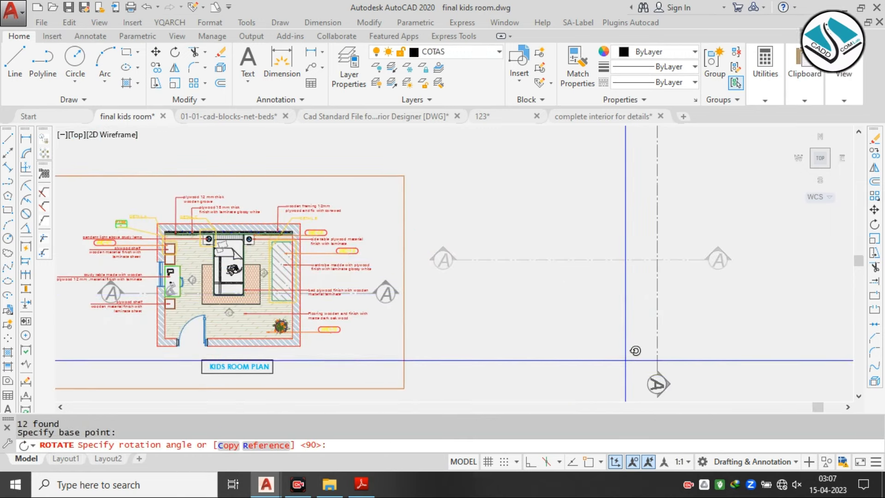
pyautogui.click(626, 376)
# Move the vertical section line onto the plan so it passes through the bed, the section C marker and the plan title
pyautogui.click(682, 345)
pyautogui.click(594, 318)
pyautogui.write('m')
pyautogui.press('Return')
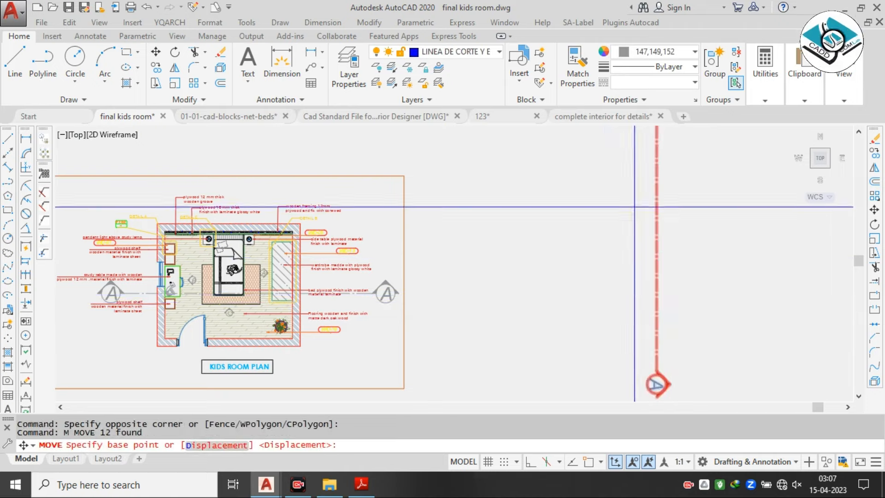
pyautogui.click(659, 219)
pyautogui.scroll(-1, 320, 278)
pyautogui.moveTo(277, 276); pyautogui.dragTo(374, 252, button='middle')
pyautogui.scroll(1, 375, 253)
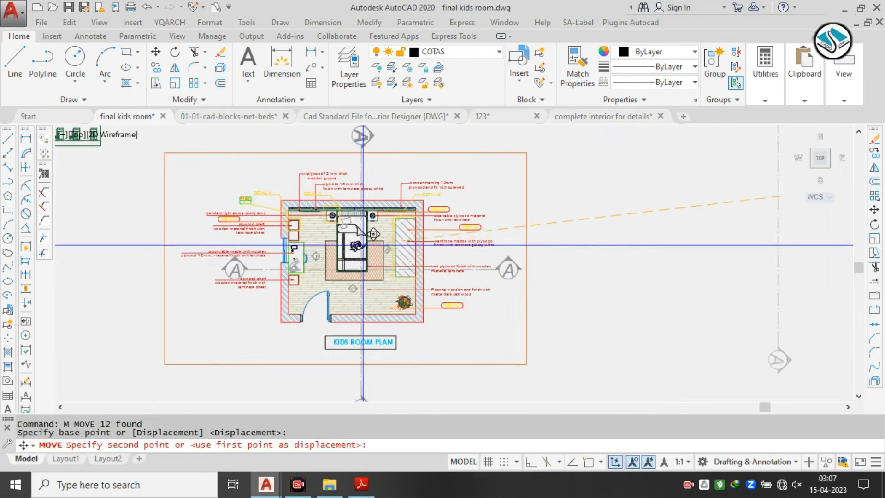
pyautogui.scroll(2, 366, 246)
pyautogui.press('Escape')
pyautogui.scroll(-2, 344, 244)
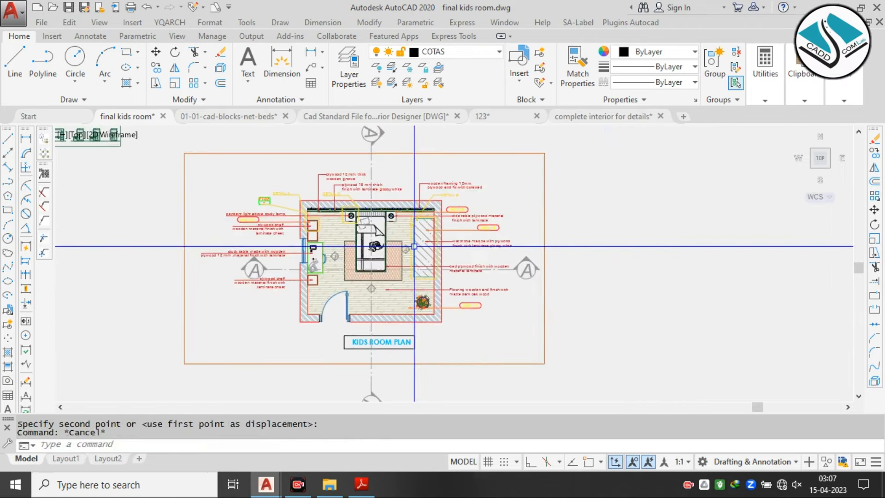
pyautogui.scroll(2, 335, 216)
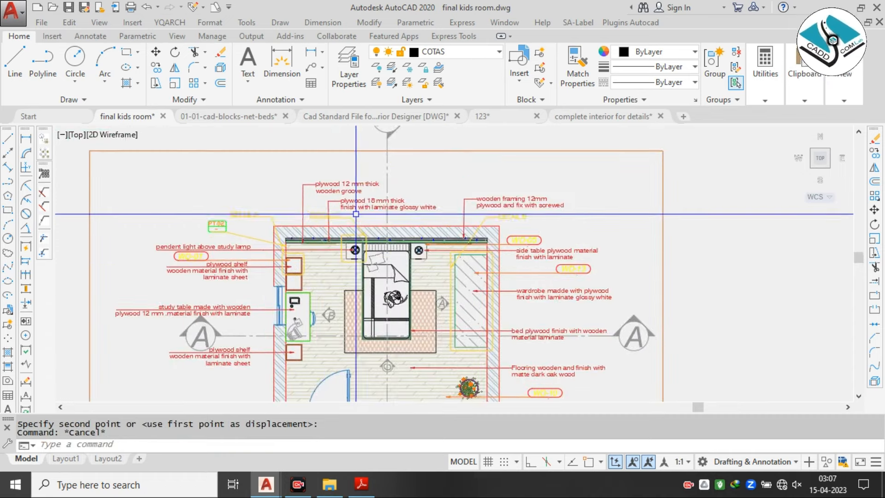
# Scale down the vertical section line so its two markers sit just outside the room's upper and lower walls
pyautogui.click(387, 167)
pyautogui.write('sc')
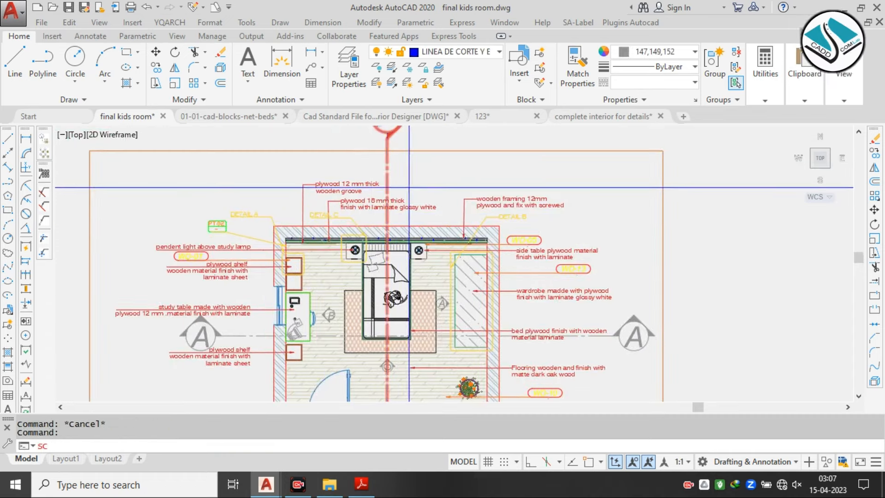
pyautogui.press('space')
pyautogui.click(418, 275)
pyautogui.moveTo(349, 308); pyautogui.dragTo(443, 235, button='middle')
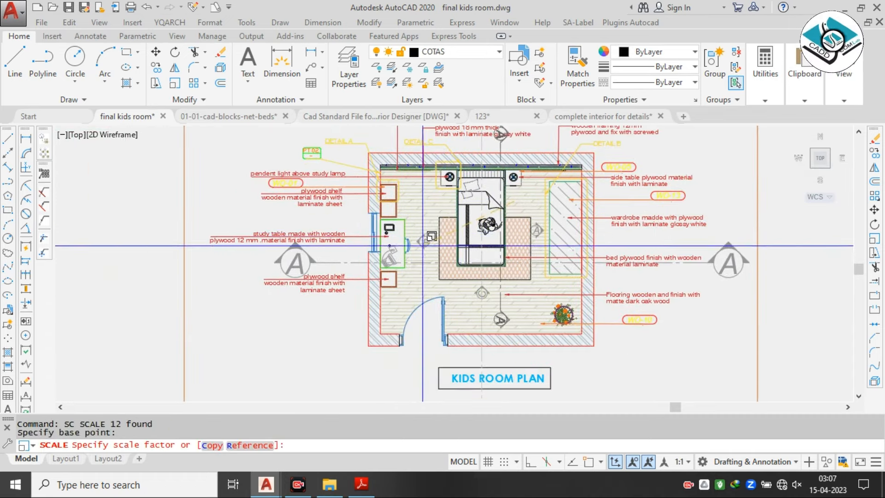
pyautogui.click(458, 210)
pyautogui.moveTo(505, 140); pyautogui.dragTo(500, 168, button='middle')
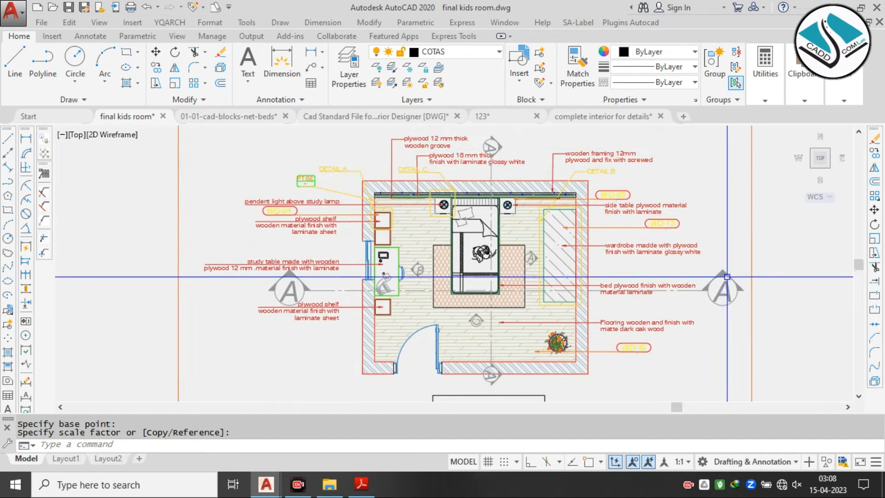
# Scale down the horizontal A section line to shorten its span and shrink its markers
pyautogui.click(728, 276)
pyautogui.click(727, 270)
pyautogui.write('sc')
pyautogui.press('space')
pyautogui.click(704, 275)
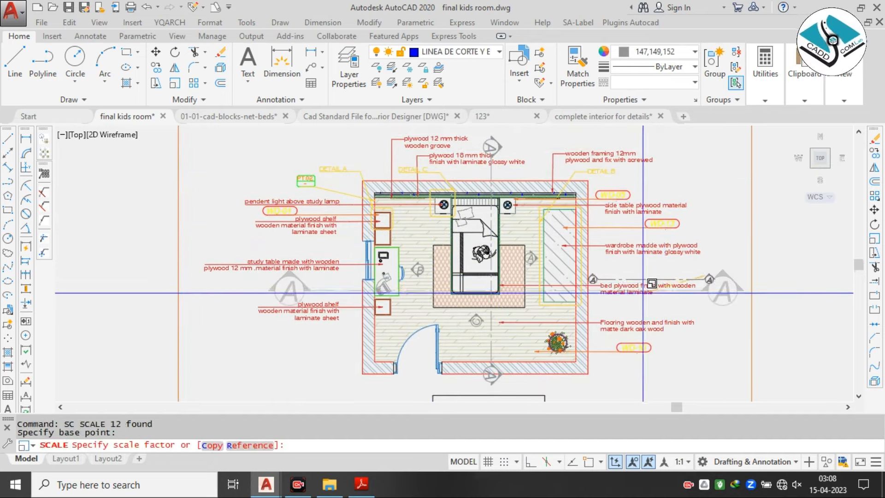
pyautogui.press('Escape')
pyautogui.scroll(2, 698, 285)
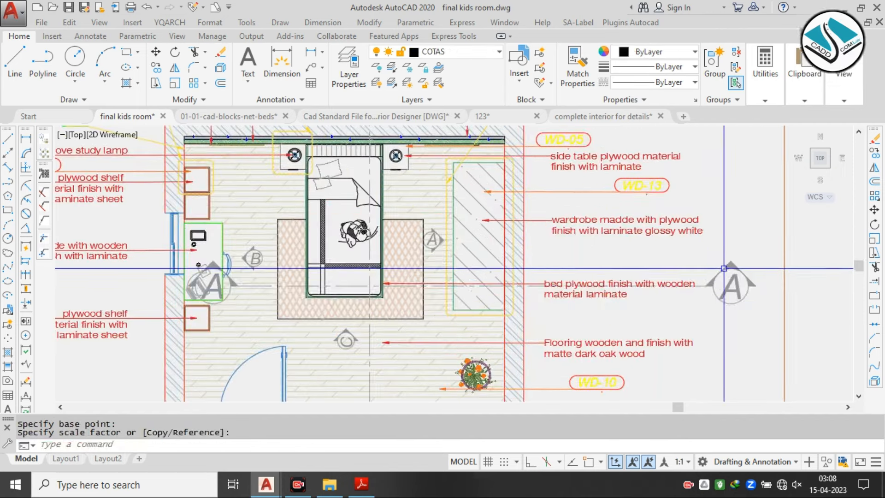
# Move the horizontal A section line so its markers sit just outside the room's two side walls
pyautogui.click(737, 267)
pyautogui.click(725, 270)
pyautogui.write('m')
pyautogui.press('space')
pyautogui.click(737, 282)
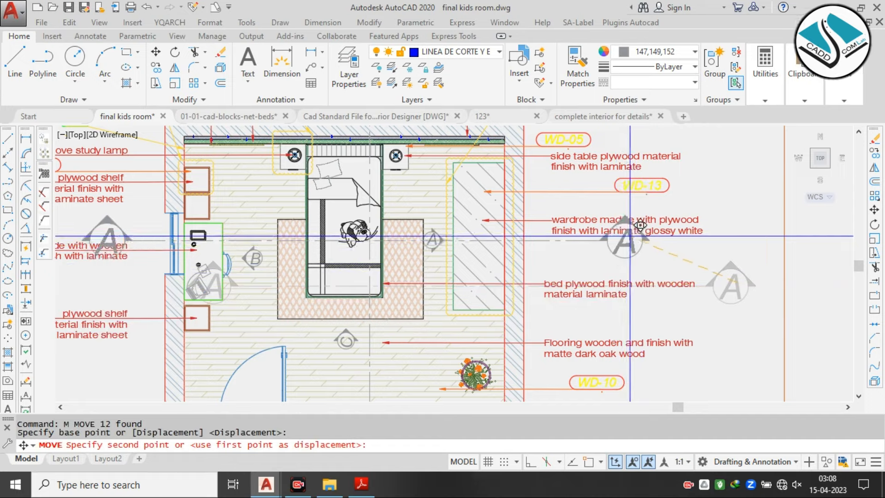
pyautogui.press('Escape')
pyautogui.scroll(-5, 553, 189)
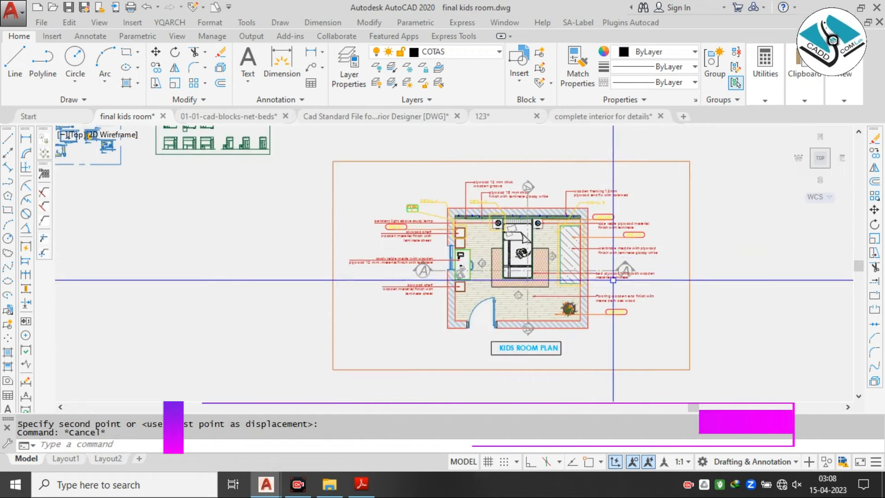
# Draw a rectangle slightly outside the existing orange plan frame to form an outer sheet border
pyautogui.scroll(3, 421, 267)
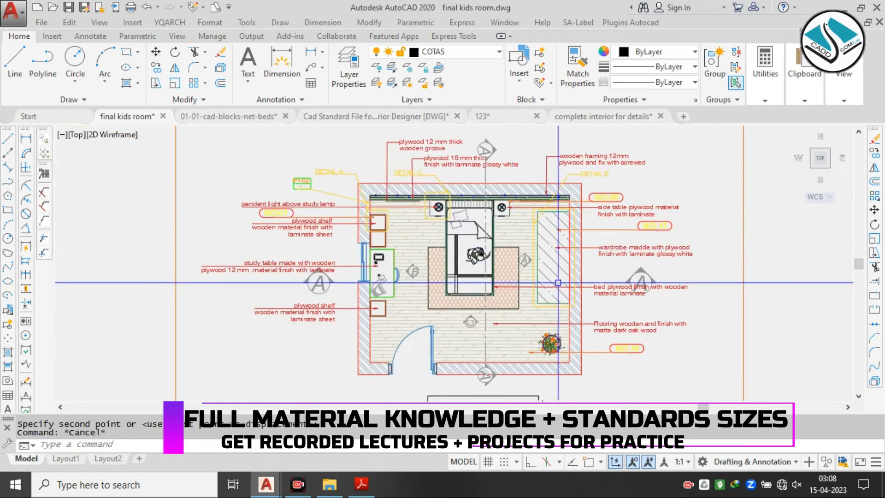
pyautogui.scroll(-1, 557, 280)
pyautogui.moveTo(547, 277); pyautogui.dragTo(464, 288, button='middle')
pyautogui.scroll(1, 428, 257)
pyautogui.scroll(-2, 470, 267)
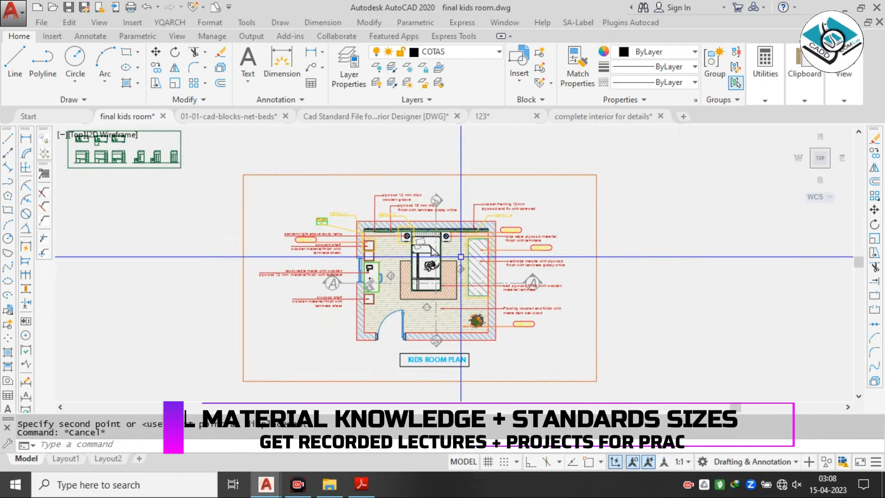
pyautogui.write('rec')
pyautogui.press('Return')
pyautogui.scroll(2, 229, 172)
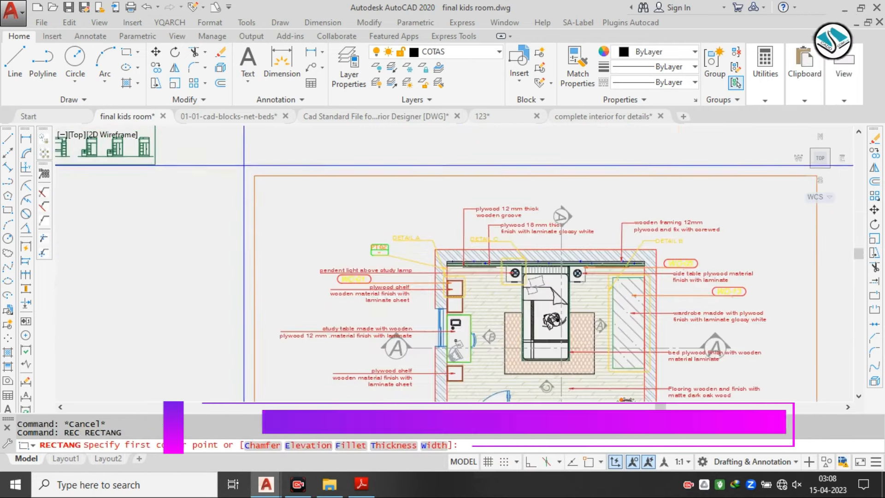
pyautogui.click(229, 172)
pyautogui.moveTo(602, 357); pyautogui.dragTo(503, 215, button='middle')
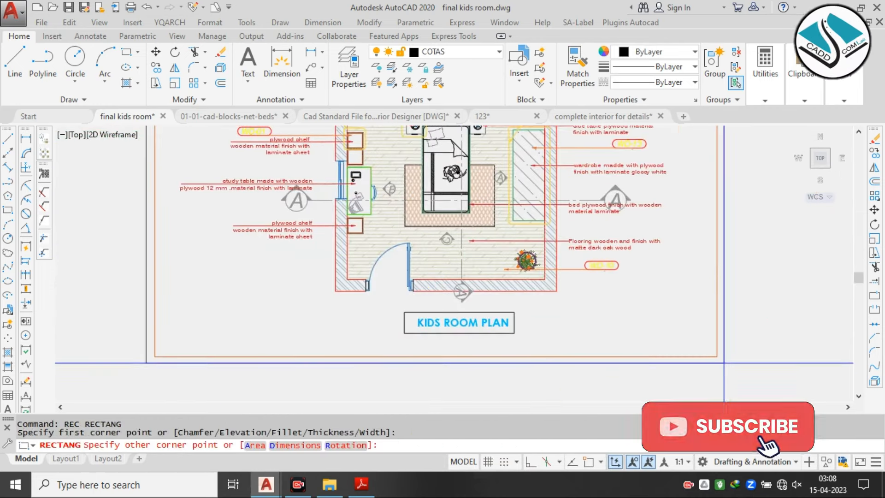
pyautogui.click(549, 320)
pyautogui.scroll(-3, 546, 321)
pyautogui.scroll(2, 492, 268)
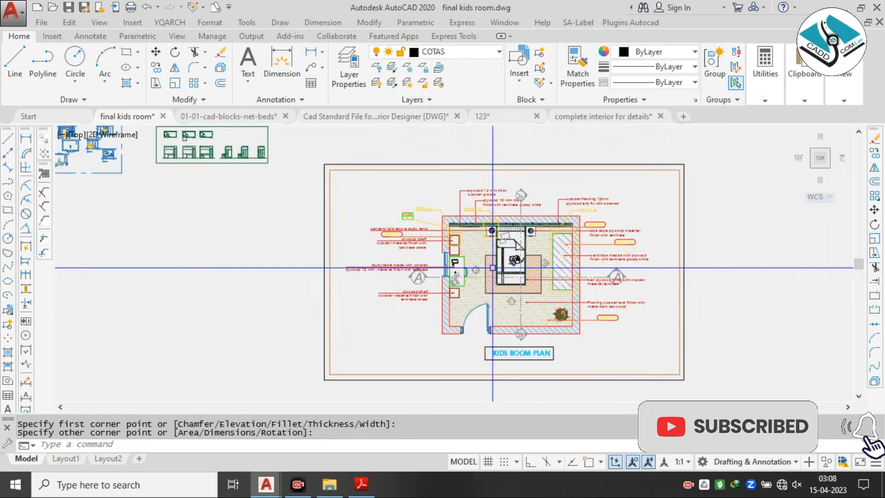
pyautogui.scroll(1, 493, 268)
pyautogui.scroll(-4, 436, 255)
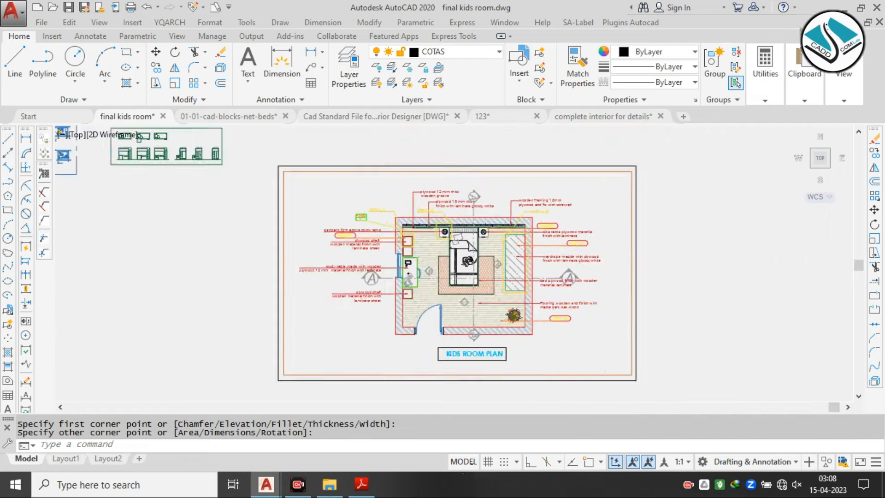
# Examine the kids room reference images for the wall decor, wardrobe, shelving and bed designs
pyautogui.moveTo(440, 159); pyautogui.dragTo(474, 302, button='middle')
pyautogui.scroll(4, 430, 281)
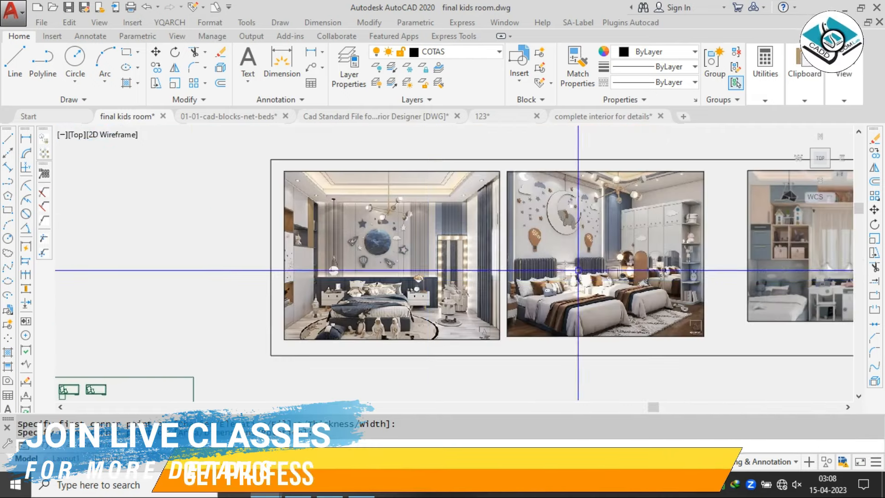
pyautogui.moveTo(614, 252); pyautogui.dragTo(479, 252, button='middle')
pyautogui.scroll(2, 479, 251)
pyautogui.scroll(1, 562, 191)
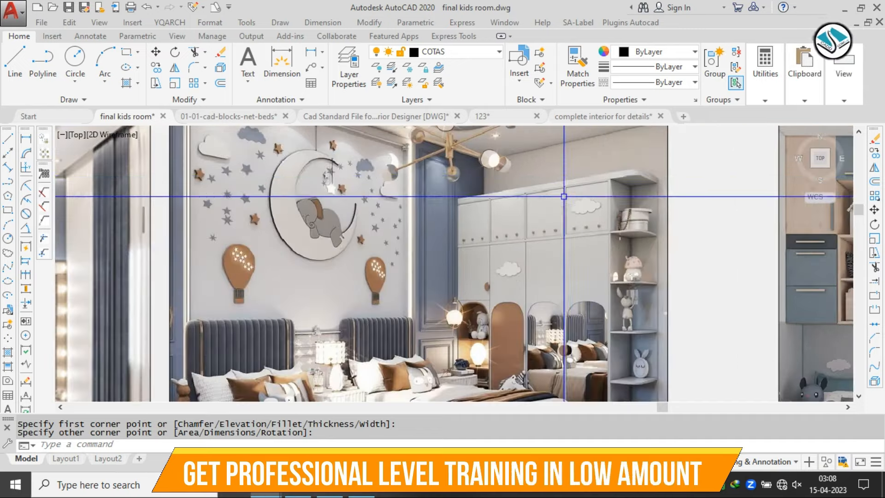
pyautogui.scroll(1, 511, 279)
pyautogui.moveTo(397, 213); pyautogui.dragTo(362, 211, button='middle')
pyautogui.scroll(-1, 575, 207)
pyautogui.scroll(1, 213, 246)
pyautogui.scroll(-2, 440, 216)
pyautogui.scroll(1, 539, 182)
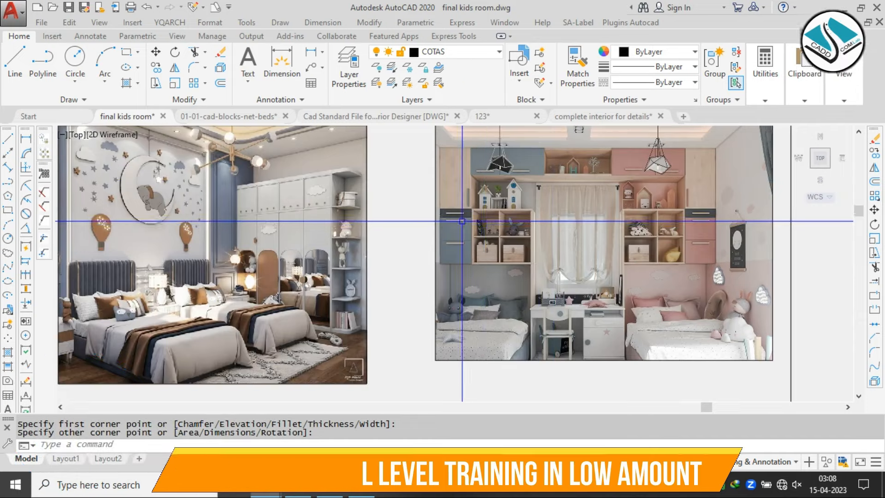
pyautogui.scroll(-2, 461, 219)
pyautogui.scroll(-1, 461, 220)
# Review the finished kids room plan, checking the material notes, WD tags, detail callouts and section lines
pyautogui.moveTo(476, 286); pyautogui.dragTo(493, 194, button='middle')
pyautogui.scroll(3, 418, 272)
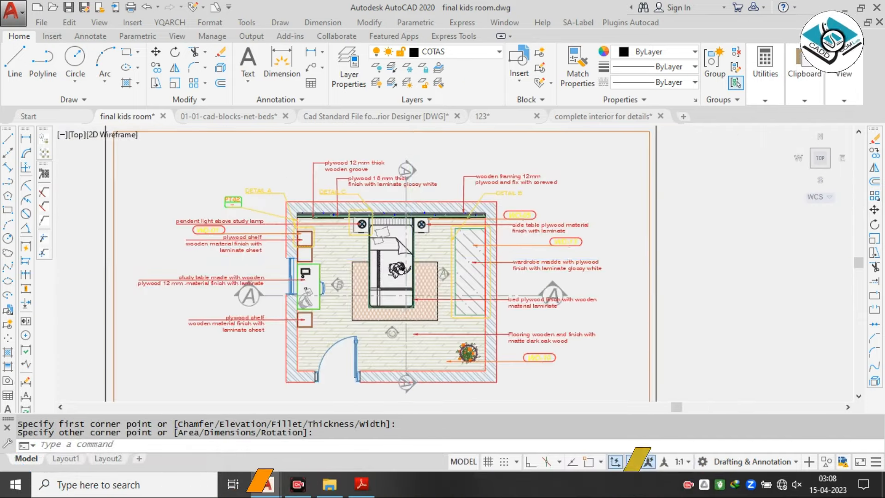
pyautogui.scroll(-2, 444, 249)
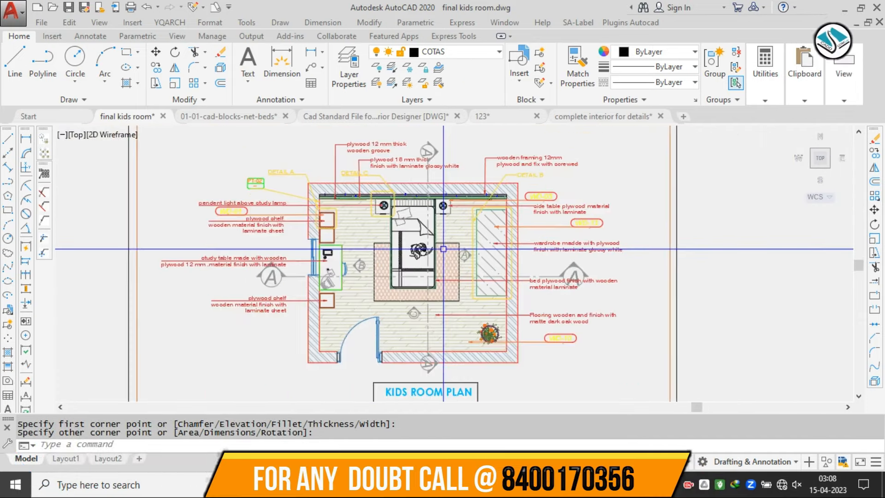
pyautogui.scroll(2, 443, 249)
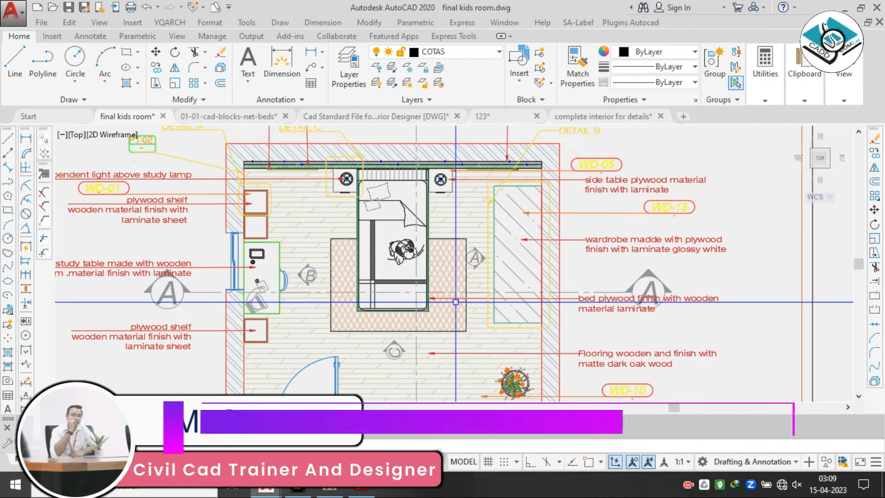
pyautogui.scroll(-2, 529, 352)
pyautogui.scroll(2, 481, 324)
pyautogui.scroll(5, 505, 194)
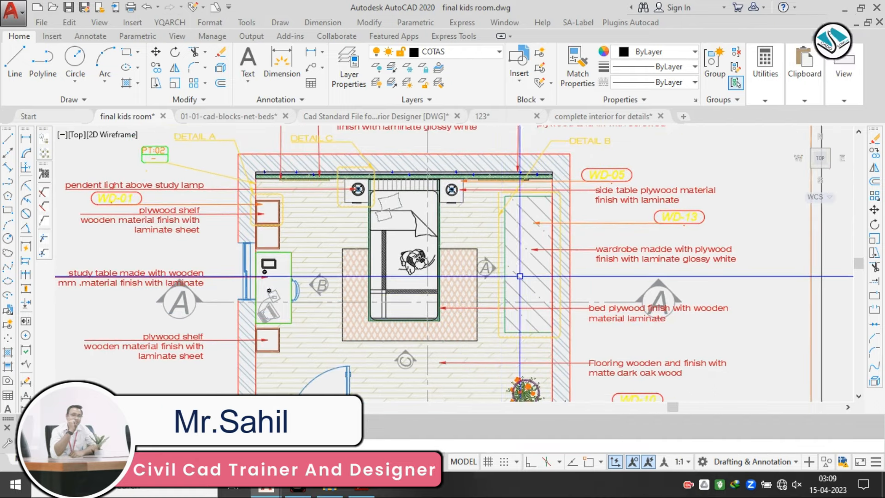
pyautogui.scroll(-3, 509, 193)
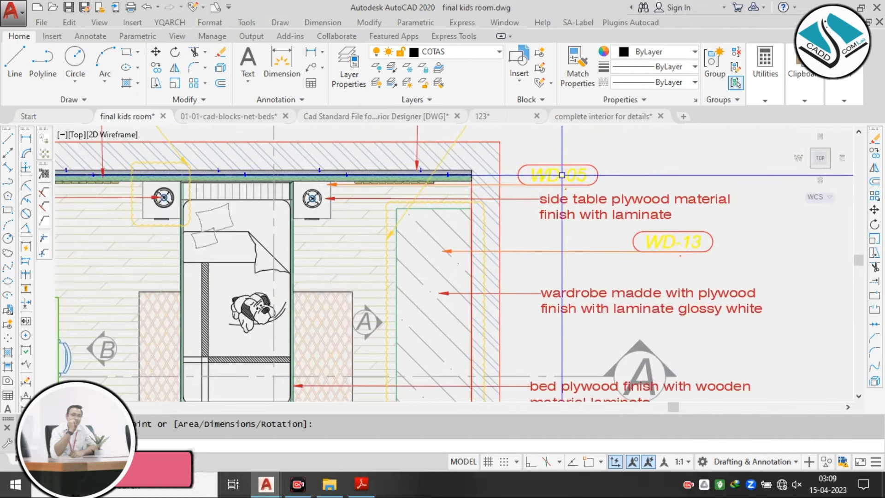
pyautogui.scroll(-2, 507, 204)
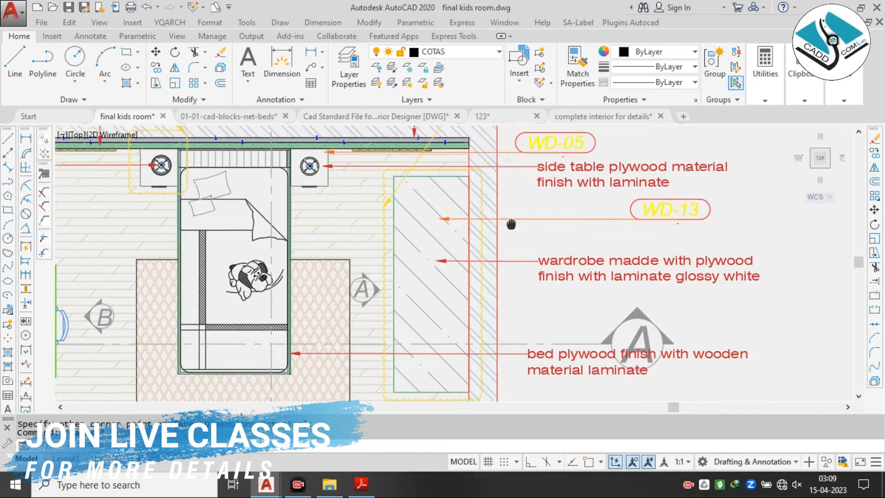
pyautogui.scroll(4, 486, 180)
pyautogui.scroll(-3, 487, 180)
pyautogui.scroll(2, 450, 247)
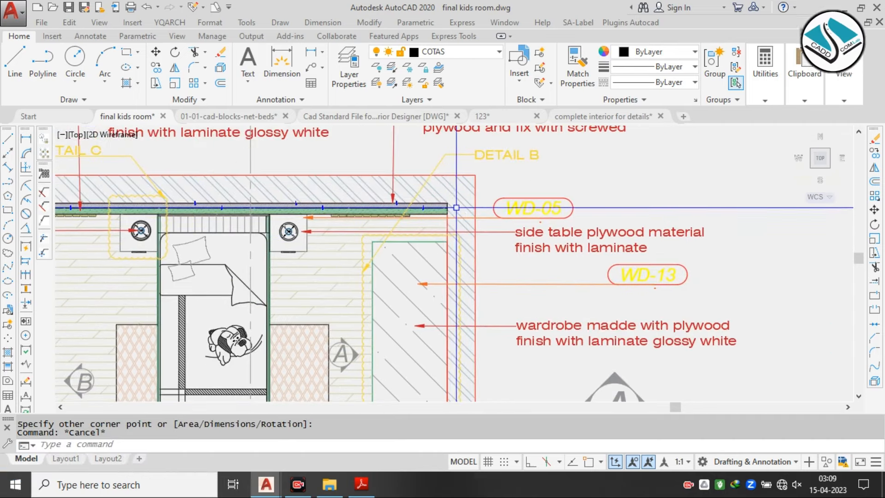
pyautogui.scroll(-2, 426, 252)
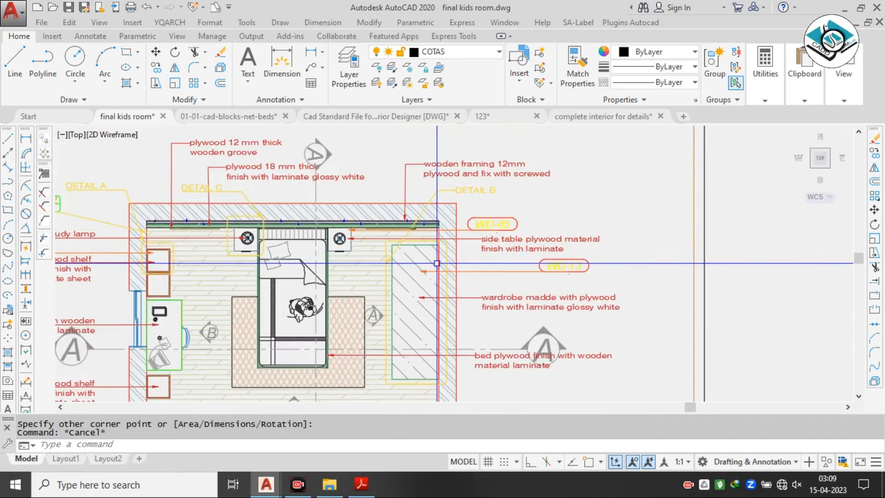
pyautogui.moveTo(430, 249); pyautogui.dragTo(601, 203, button='middle')
pyautogui.scroll(-3, 424, 281)
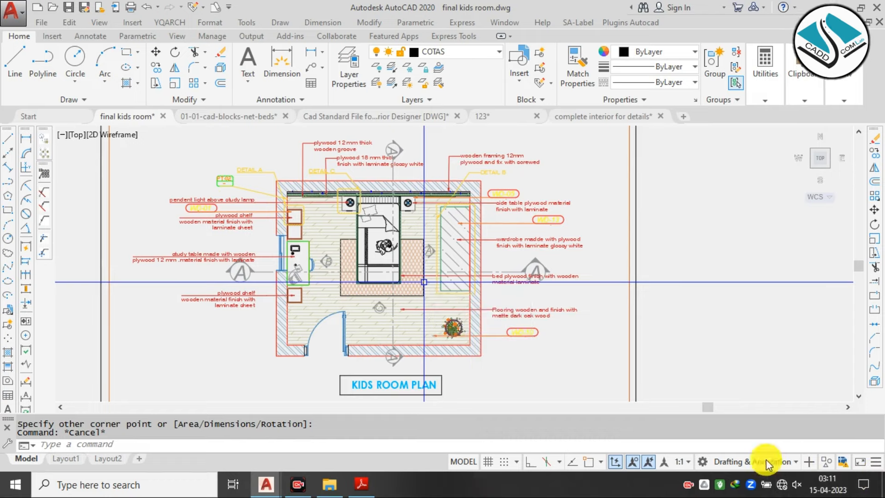
pyautogui.click(736, 454)
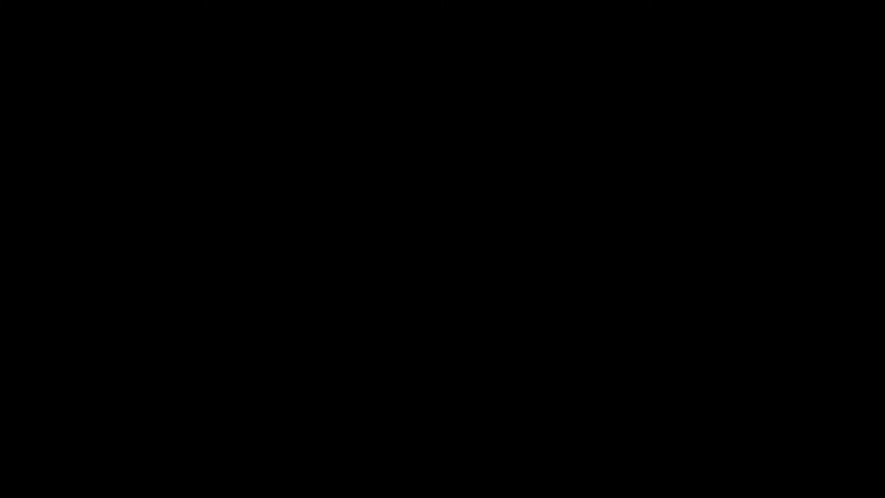